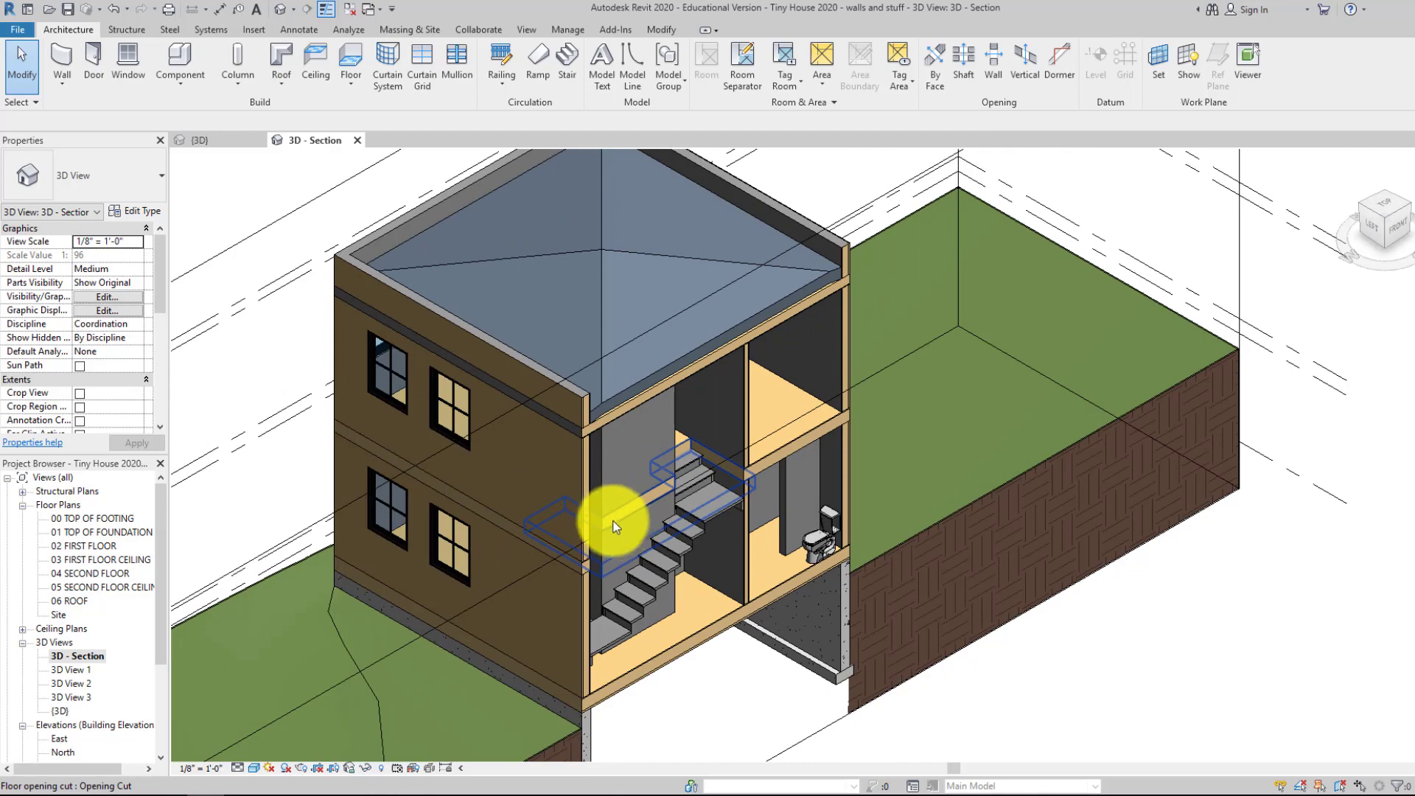
click(1378, 218)
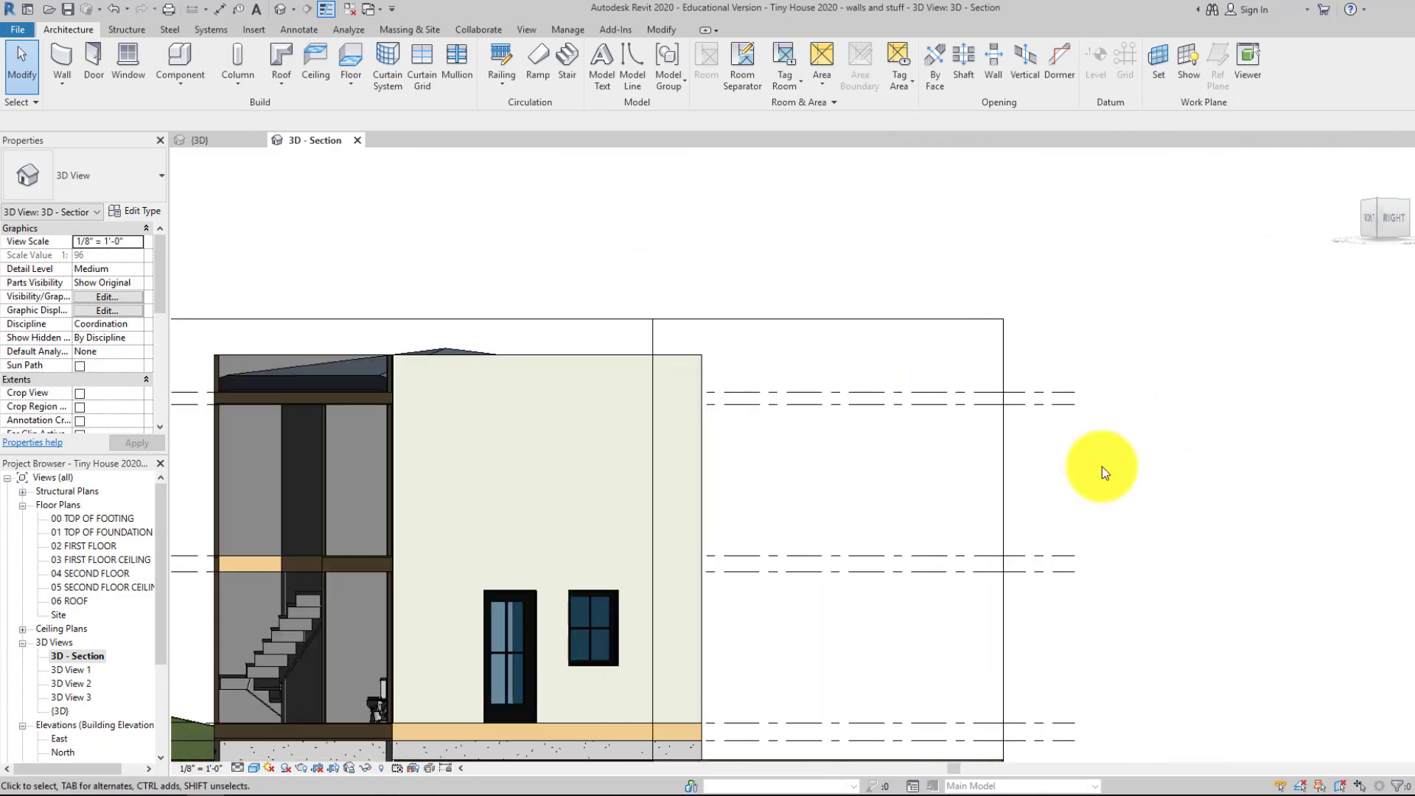
click(1382, 216)
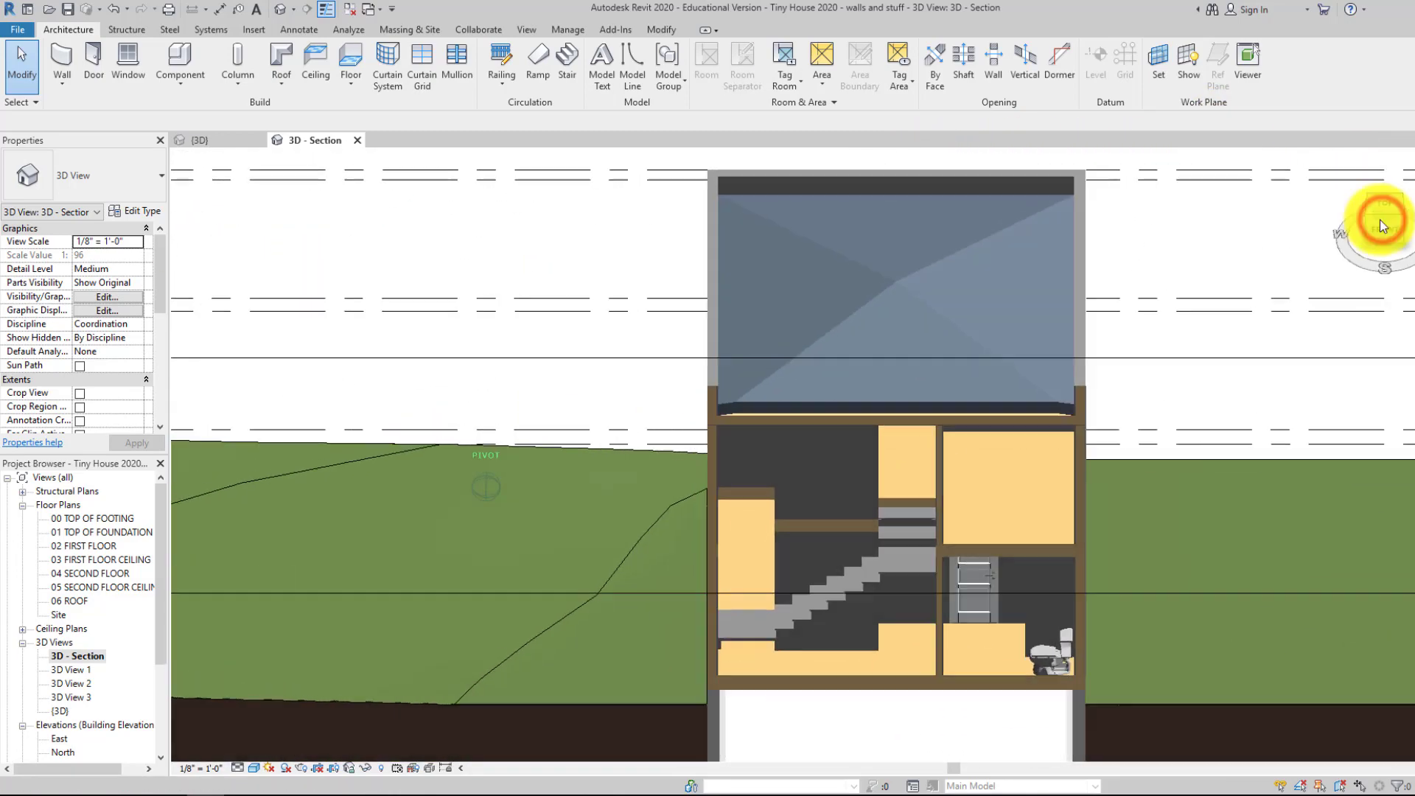
click(1380, 220)
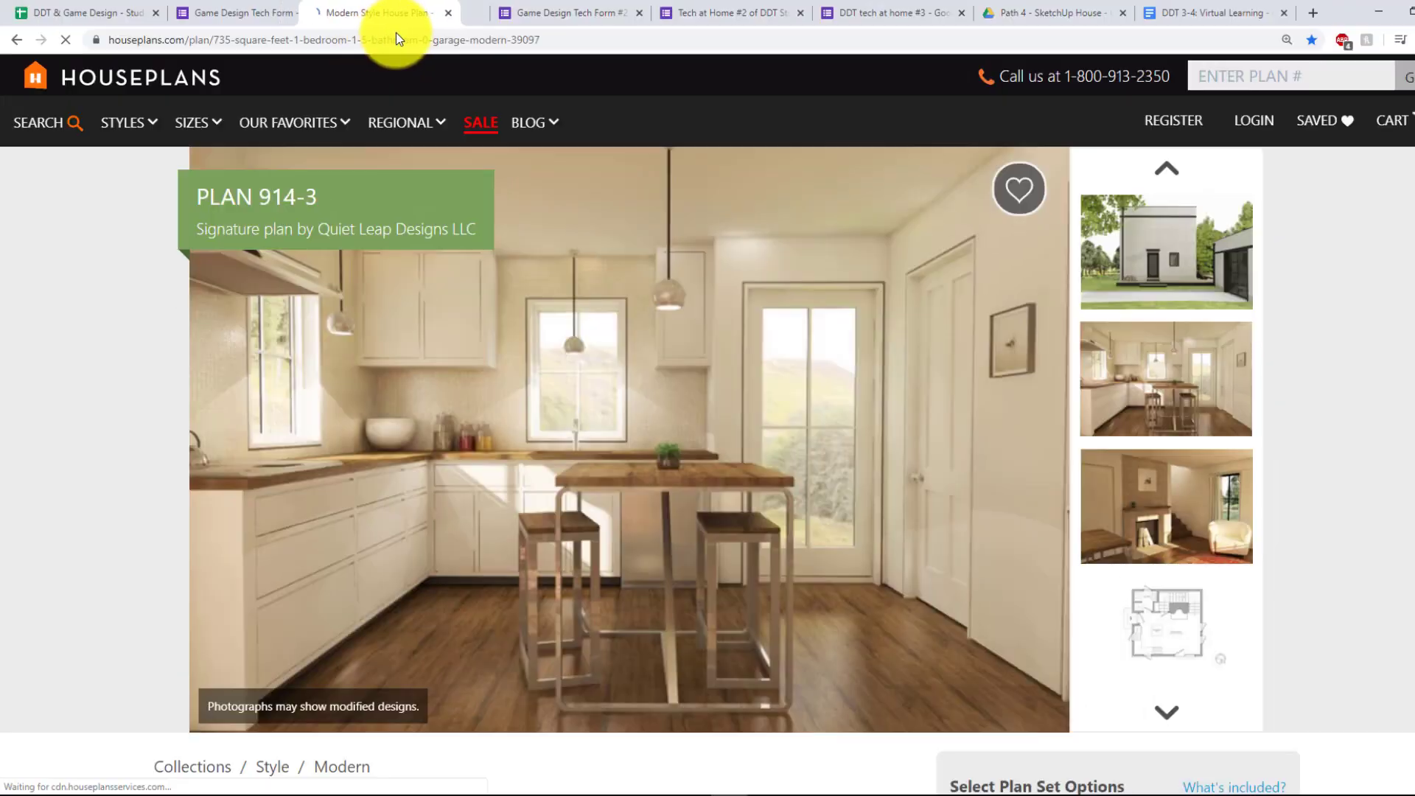
drag(395, 32, 521, 10)
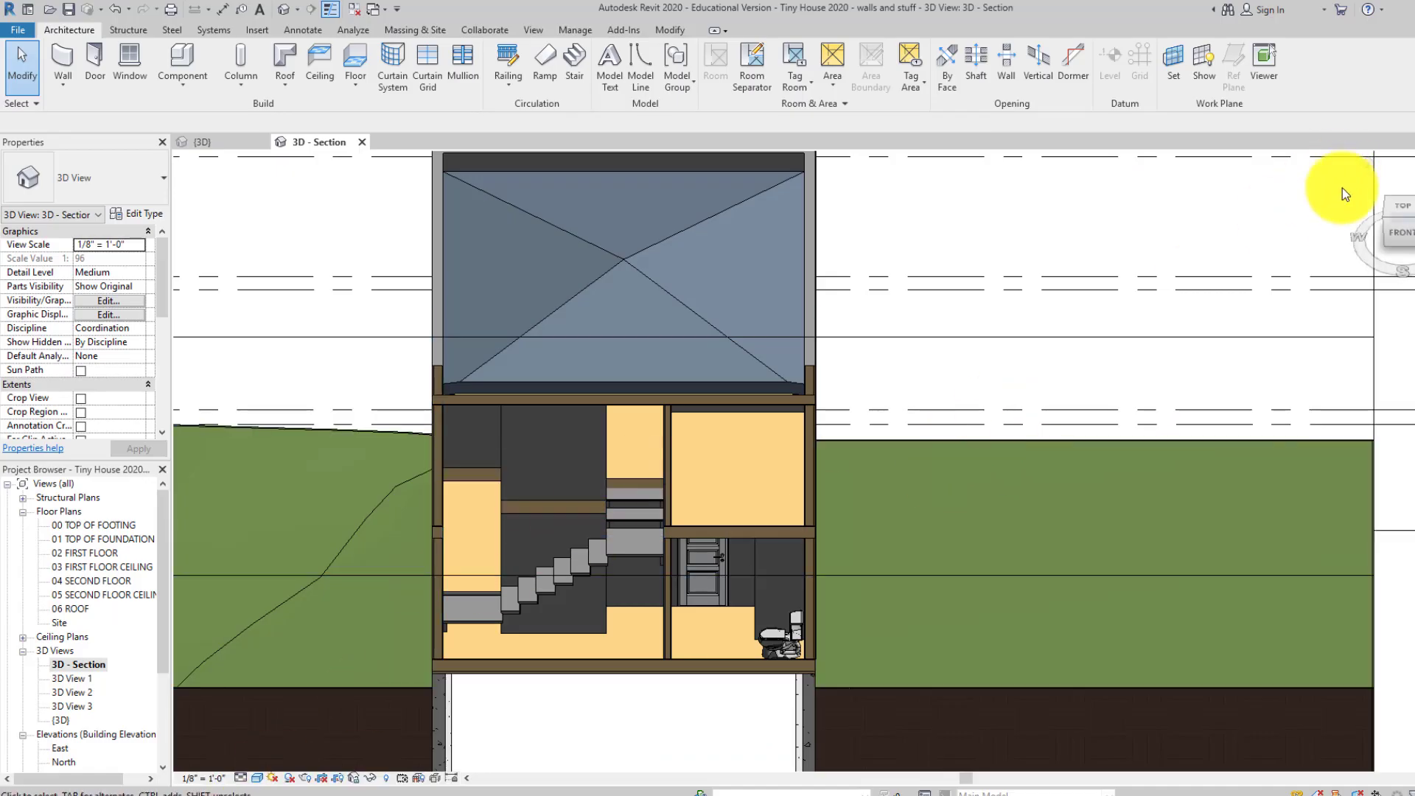
click(1395, 223)
scroll(721, 317, up, 2)
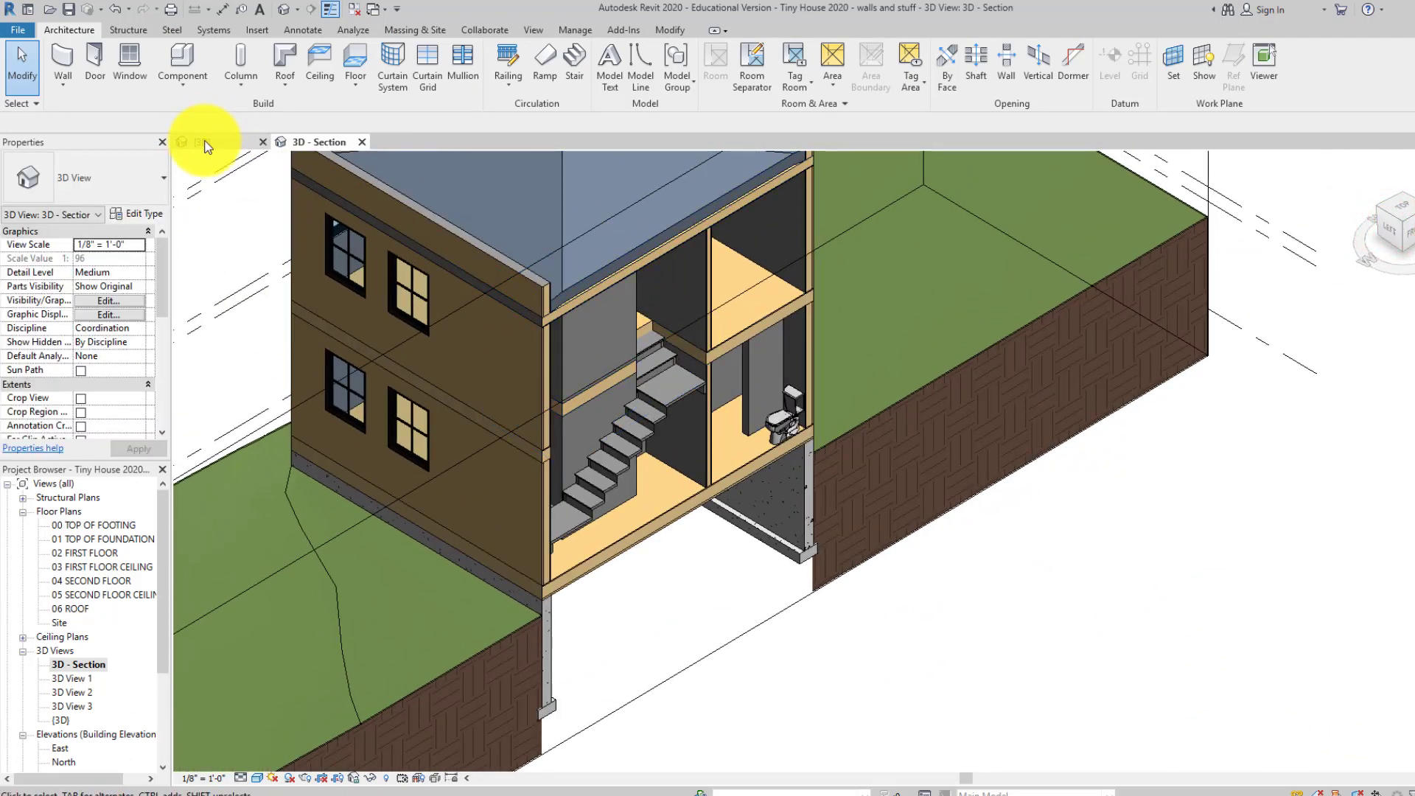
- Create a new family from the Casework template, not the wall-based version
click(19, 31)
mouse_move(103, 92)
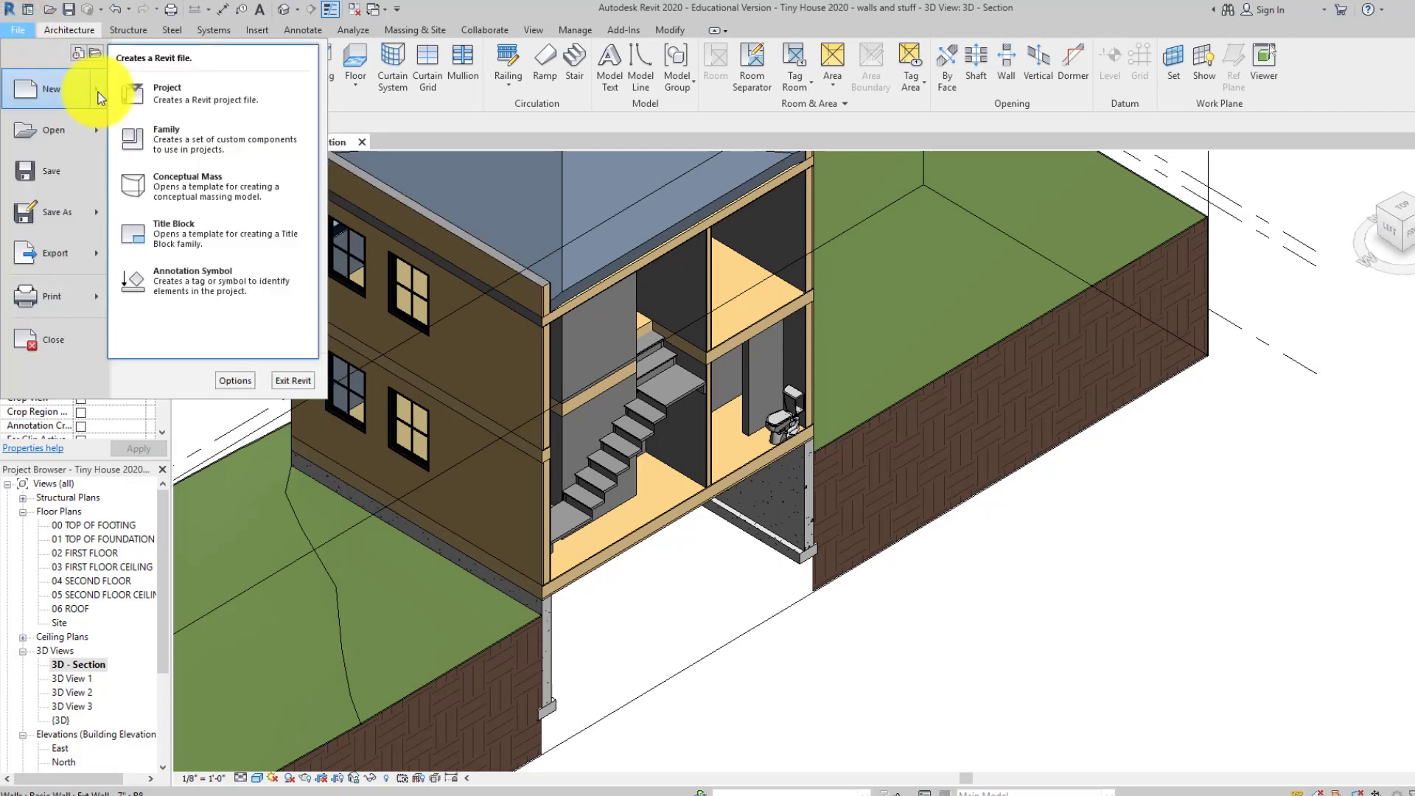
click(160, 139)
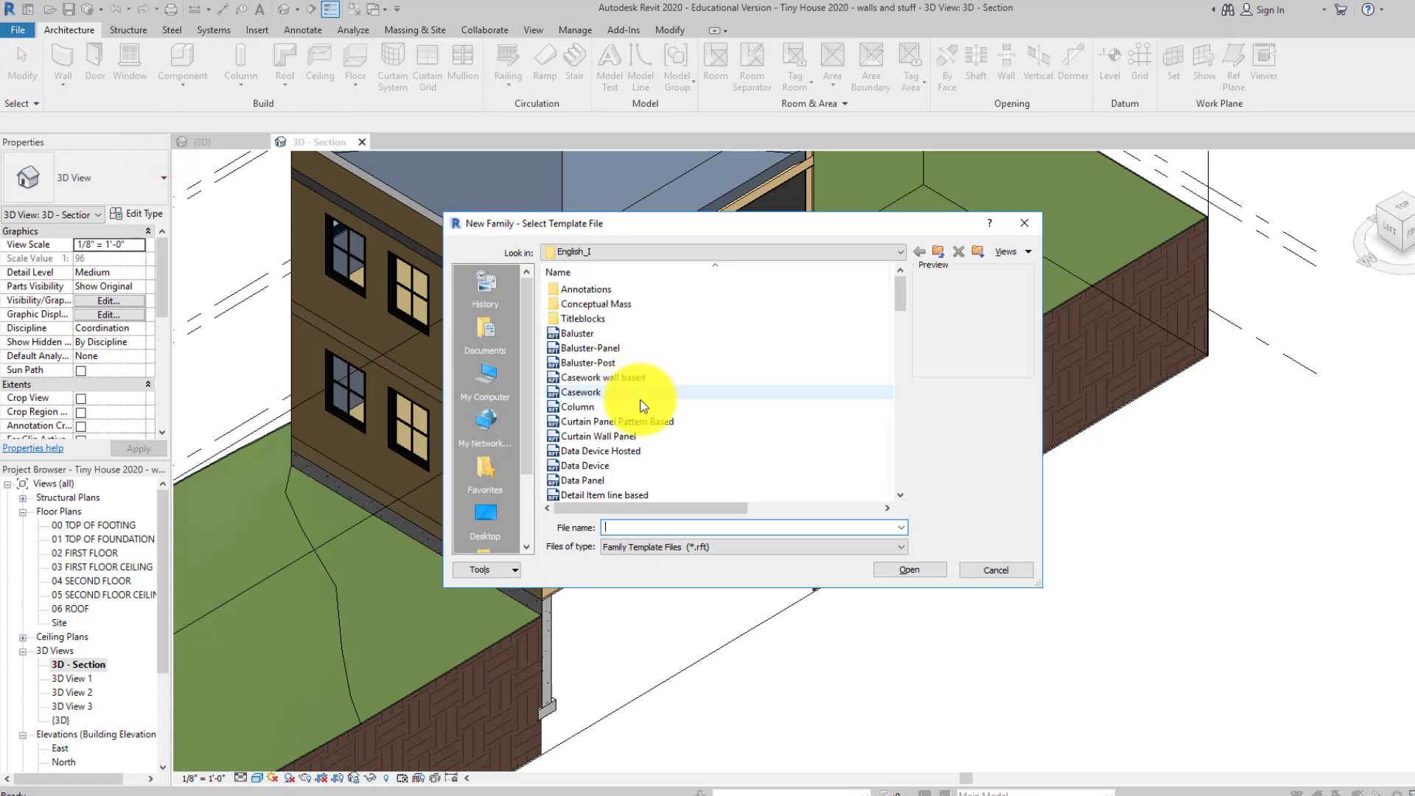
click(642, 420)
scroll(639, 430, down, 2)
scroll(638, 427, down, 5)
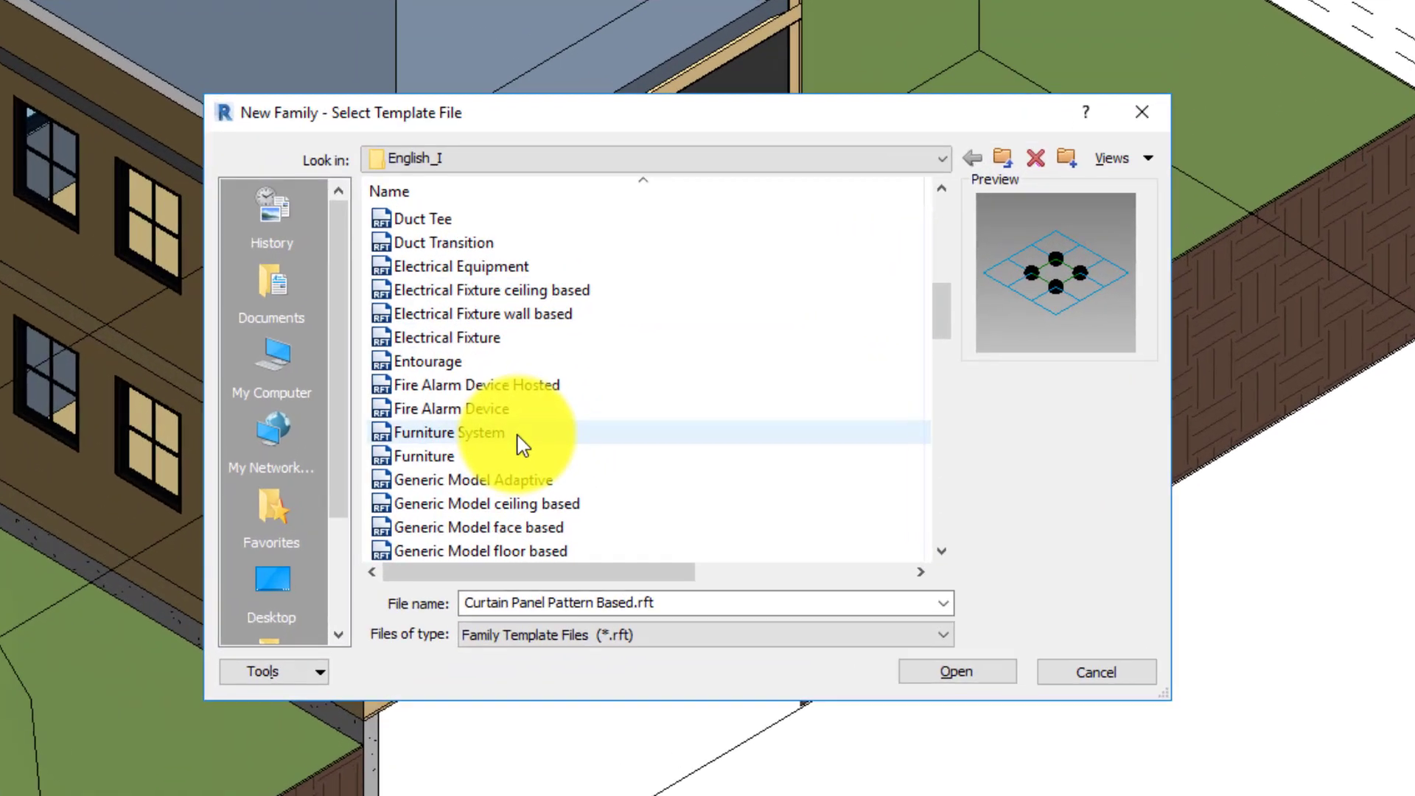
scroll(638, 424, up, 5)
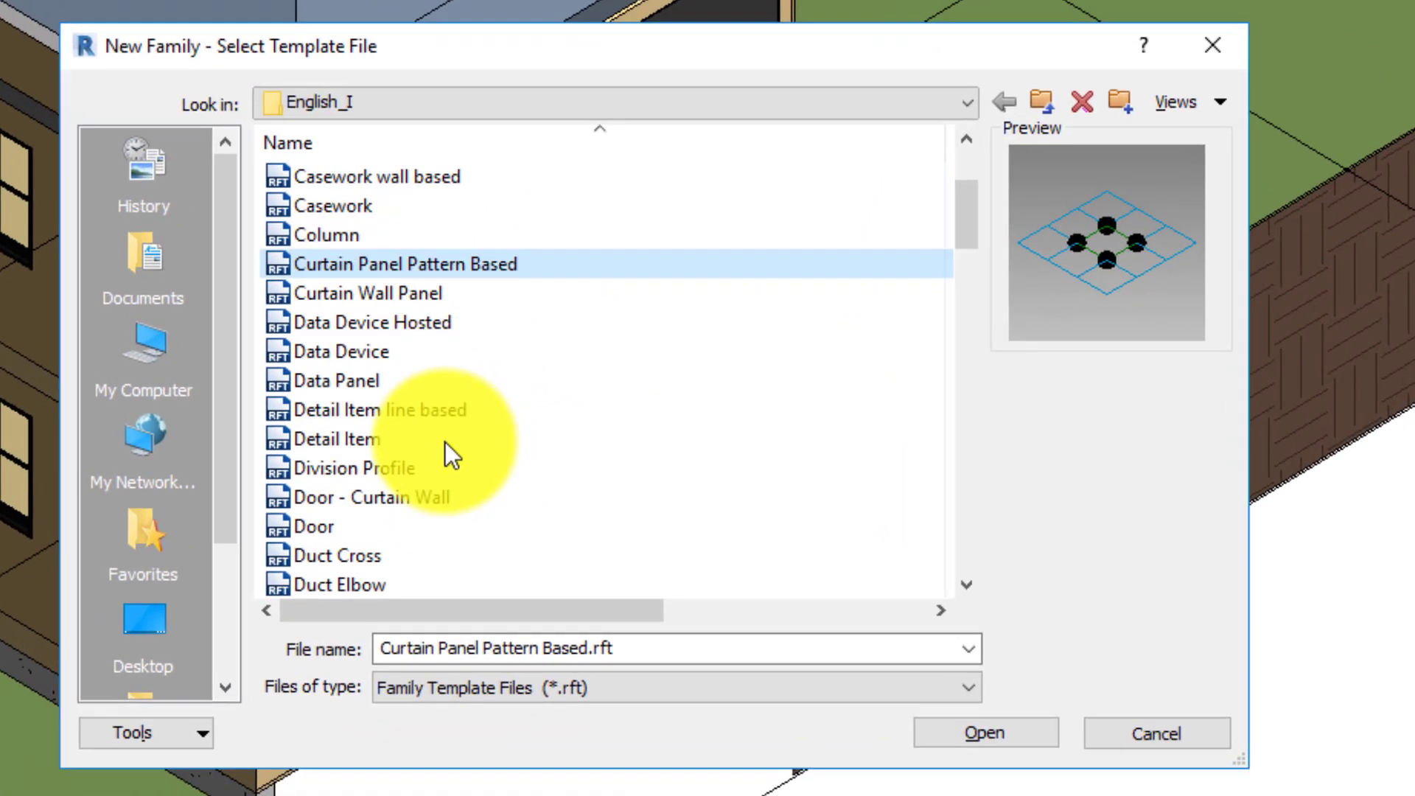
click(366, 207)
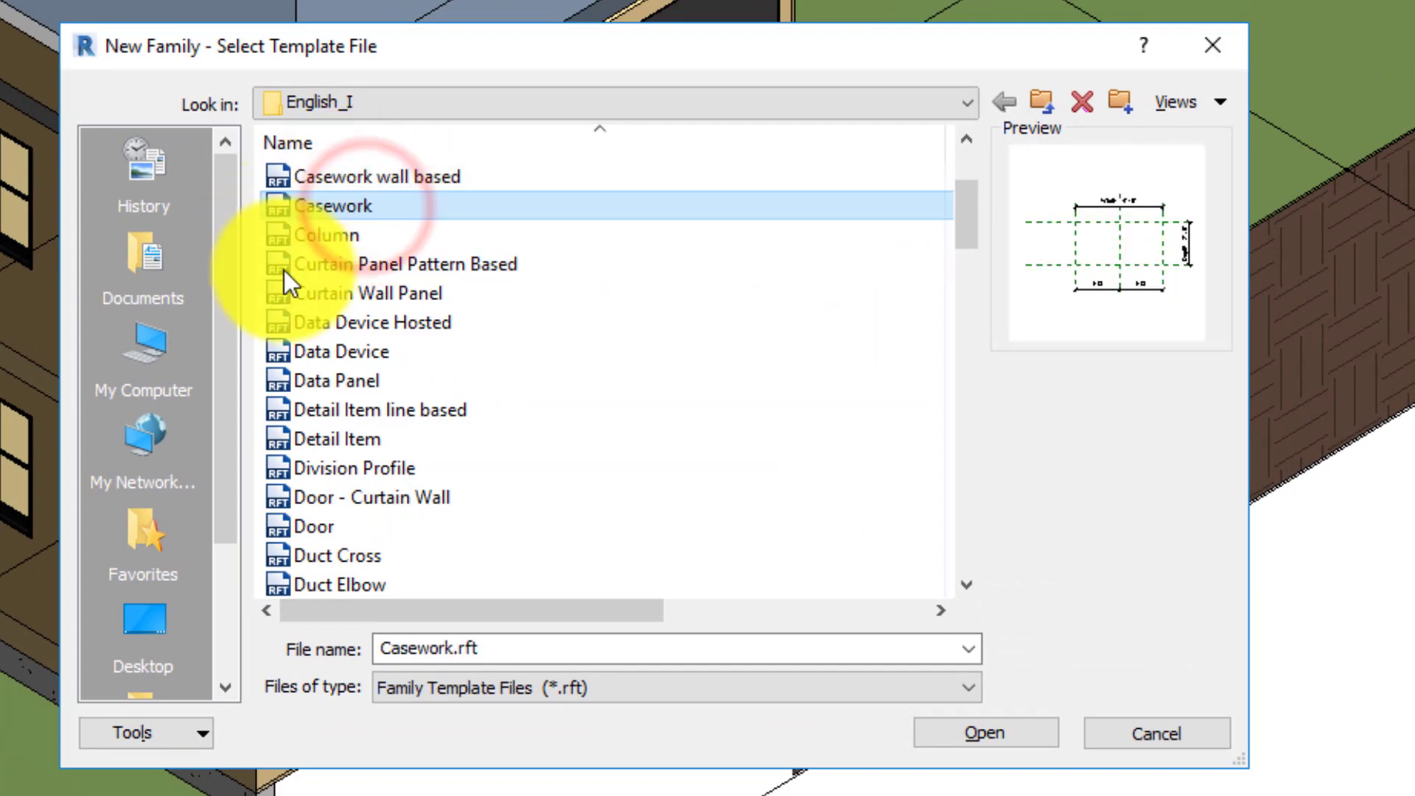
scroll(480, 328, up, 2)
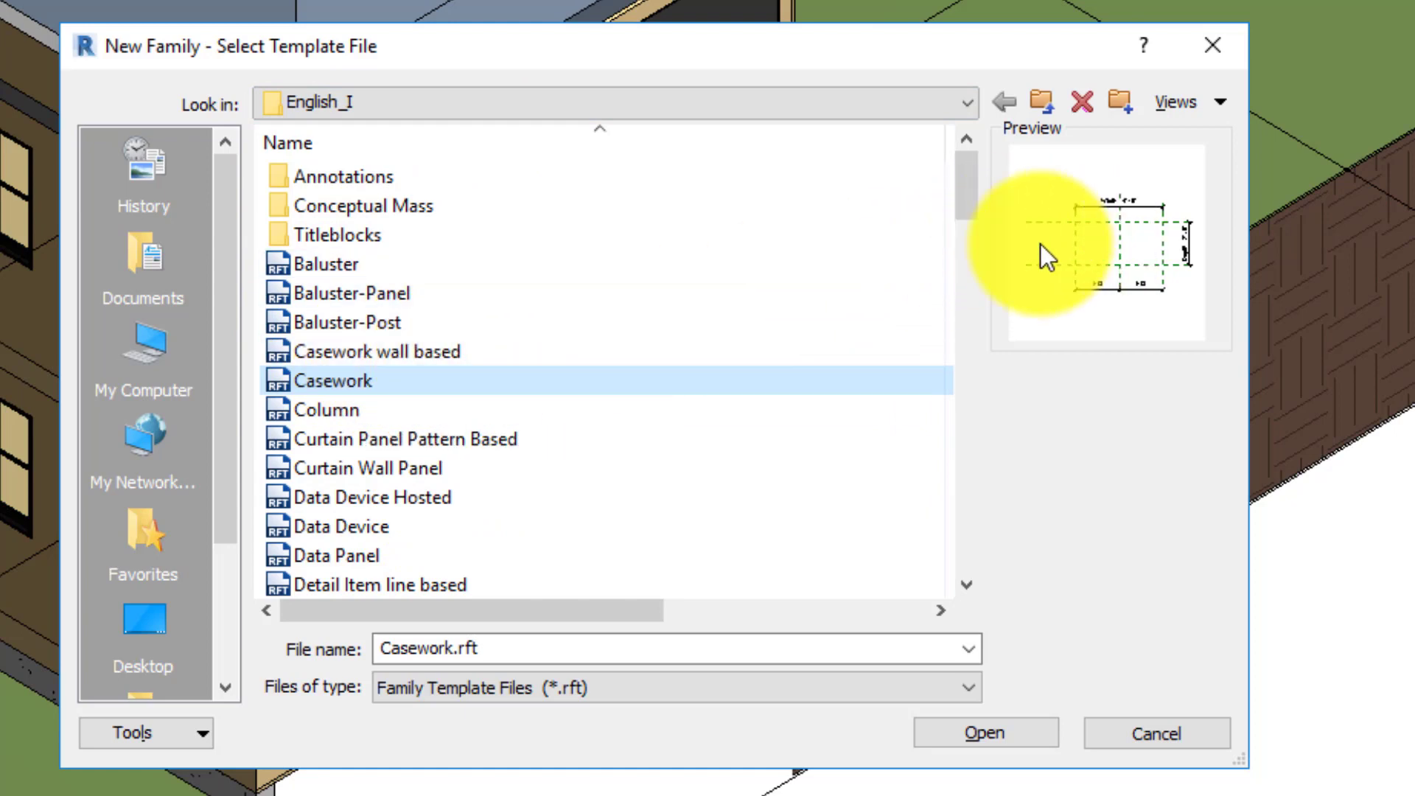
click(378, 355)
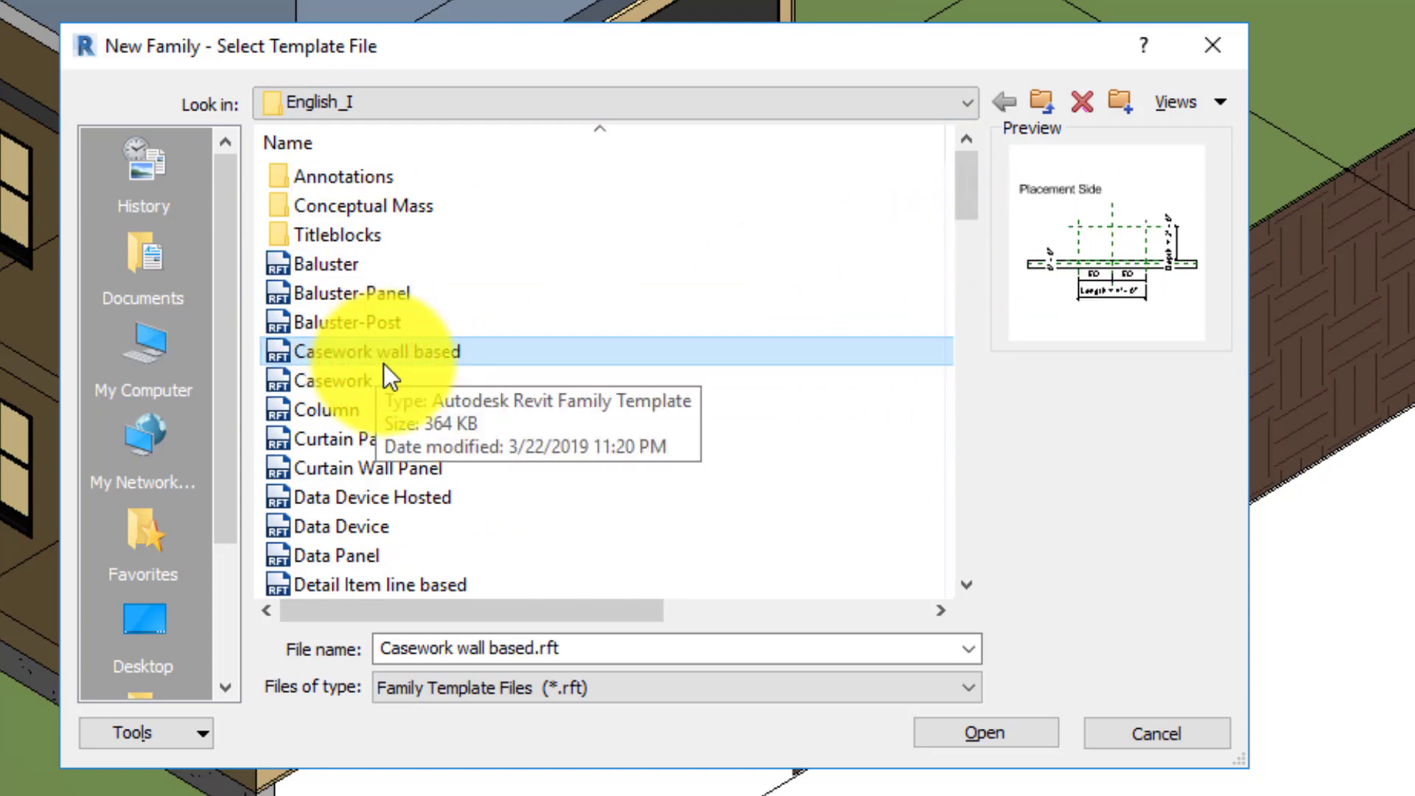
click(342, 387)
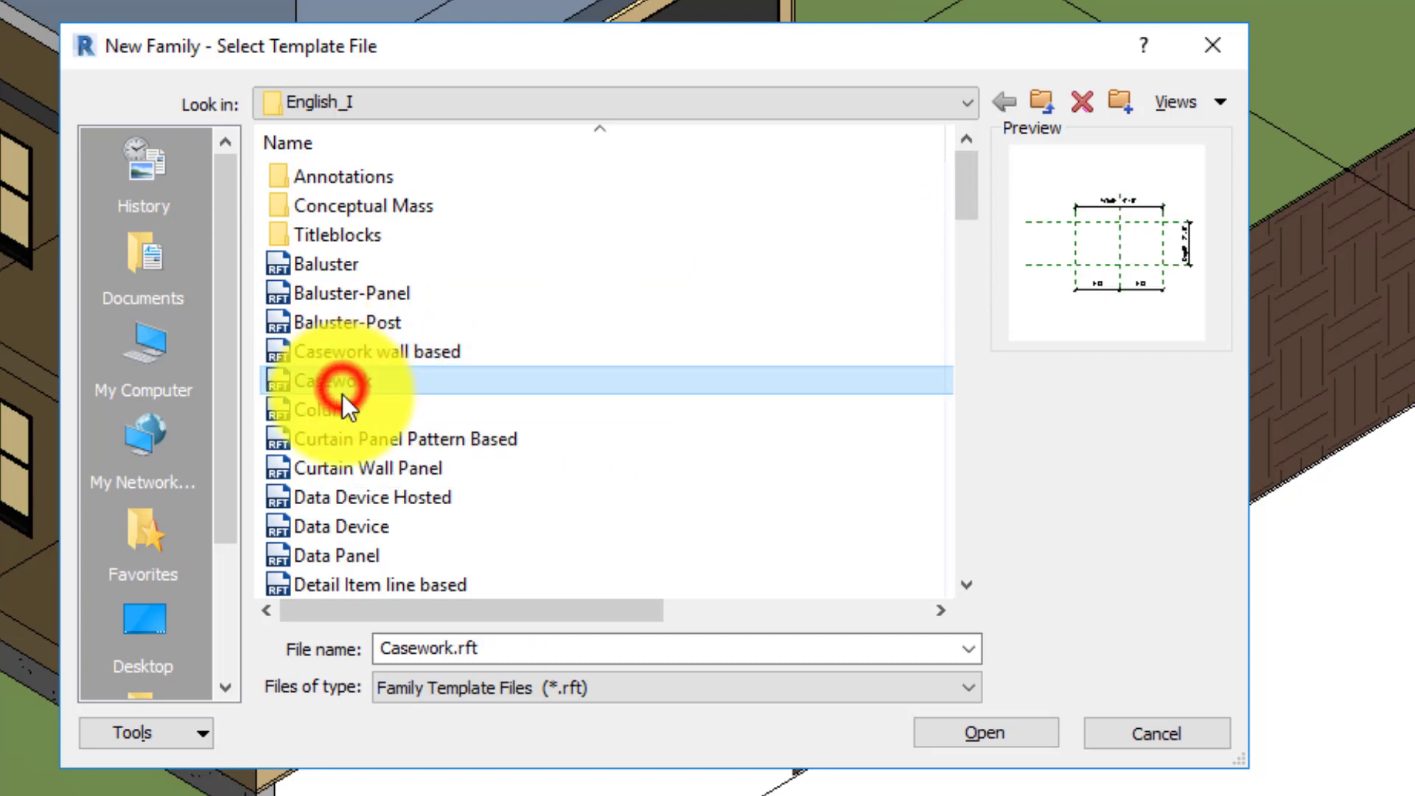
double_click(333, 386)
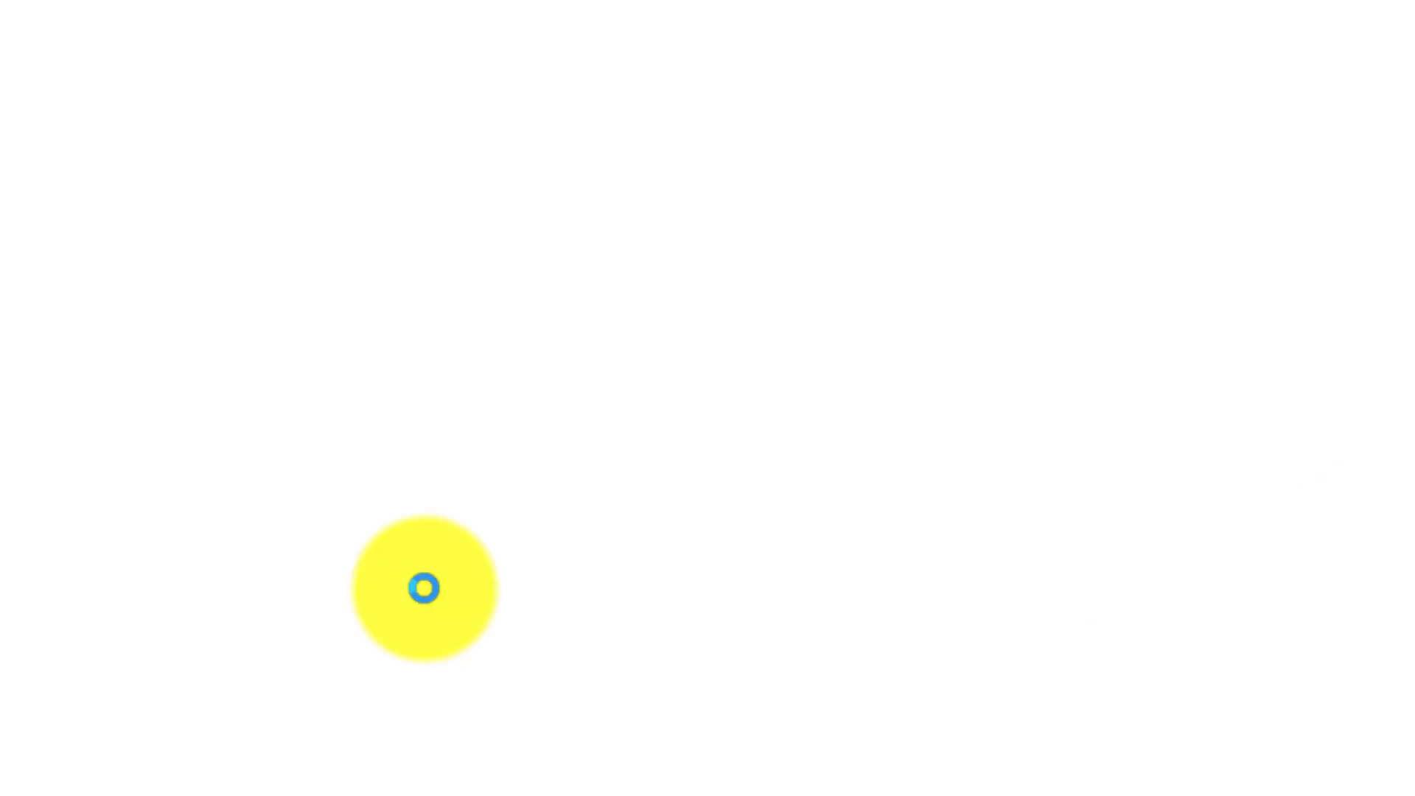
middle_drag(956, 421, 796, 418)
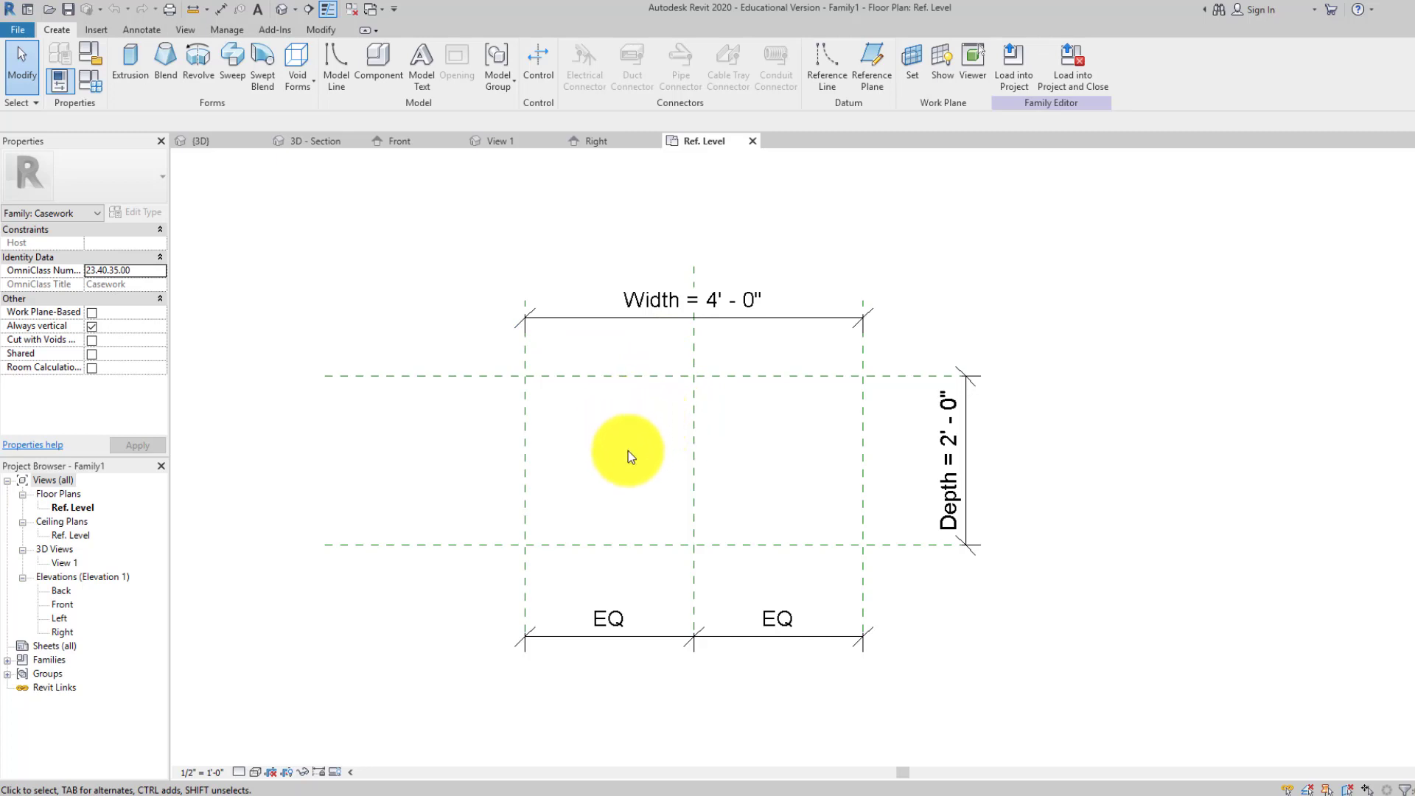
middle_drag(628, 450, 555, 403)
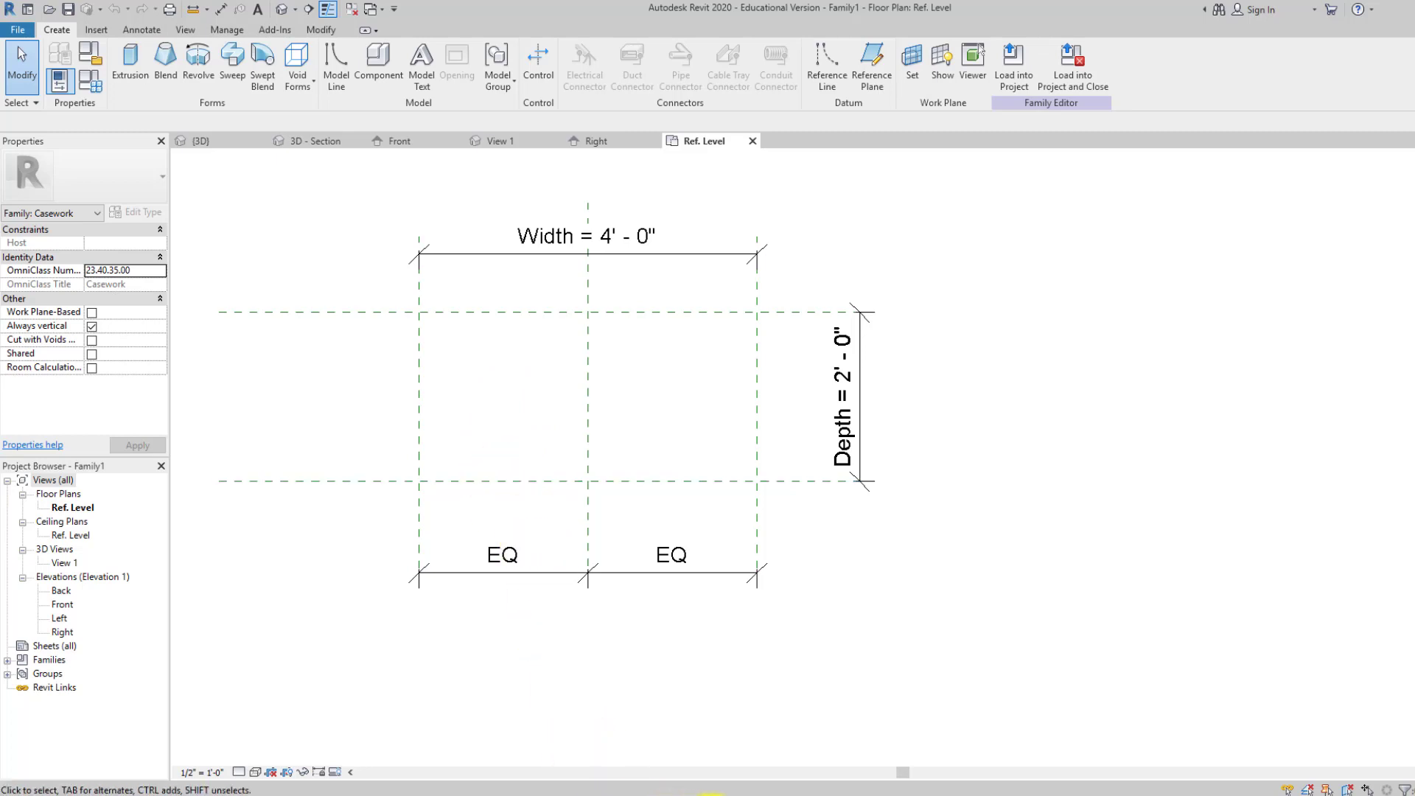
mouse_move(722, 793)
click(673, 758)
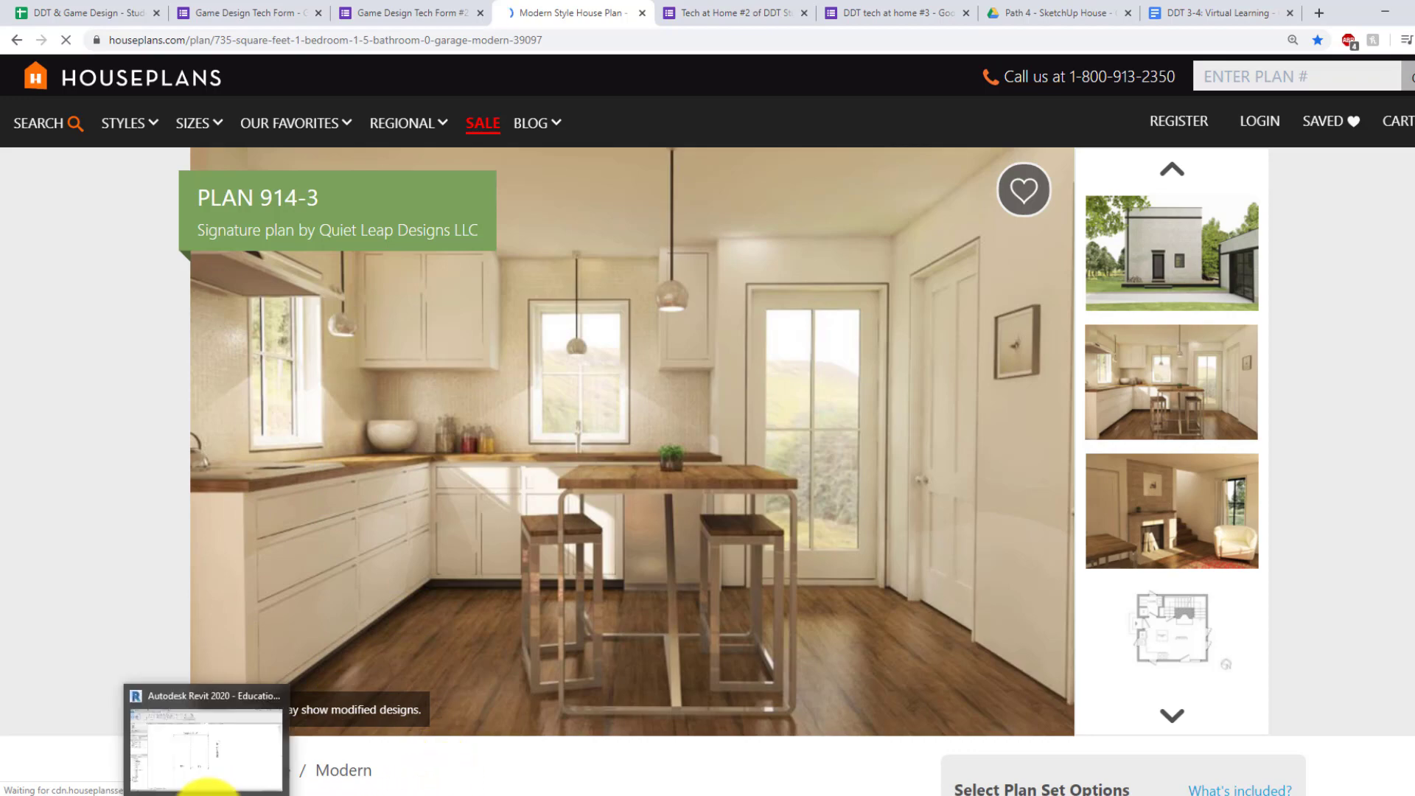
click(205, 787)
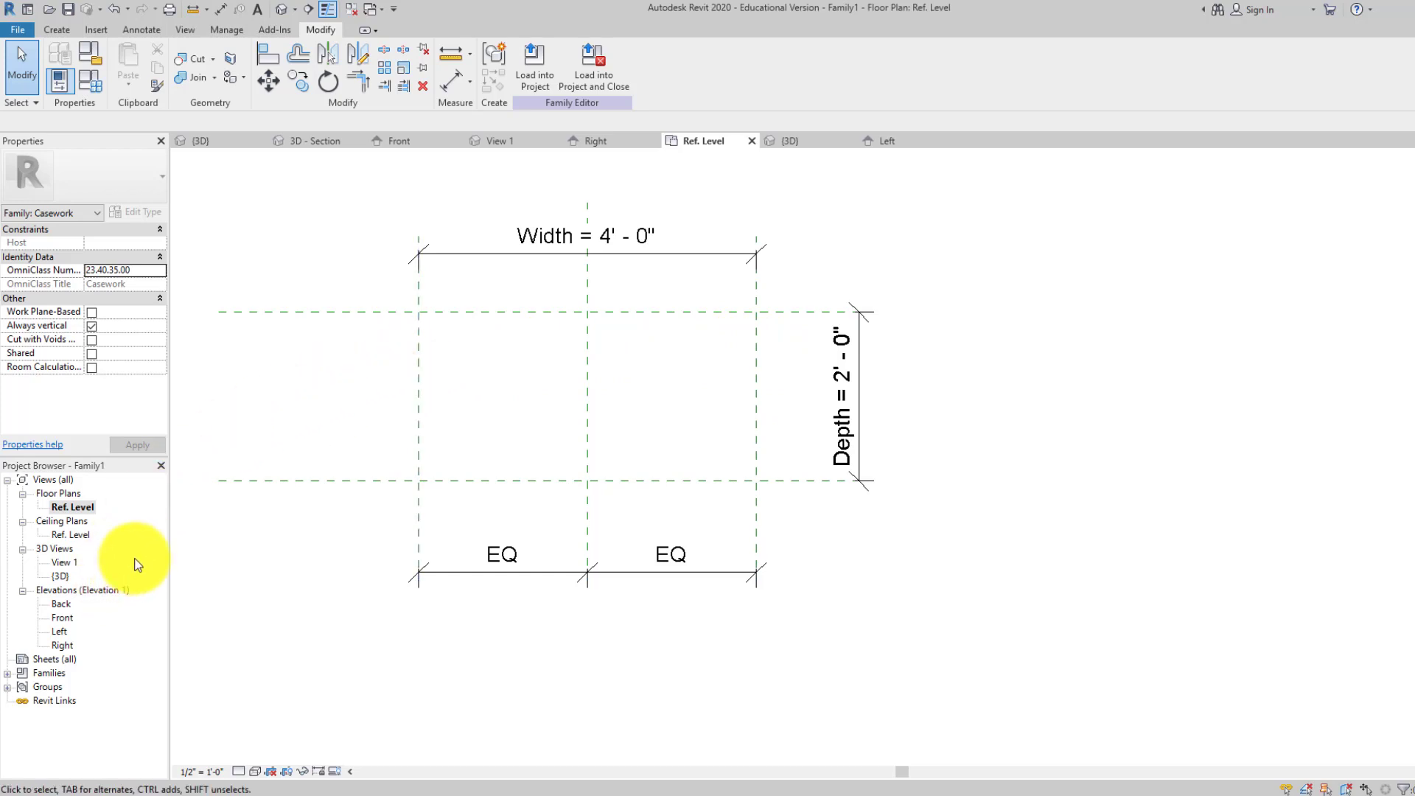
- Open the Left elevation of the casework family and frame its reference planes
double_click(64, 637)
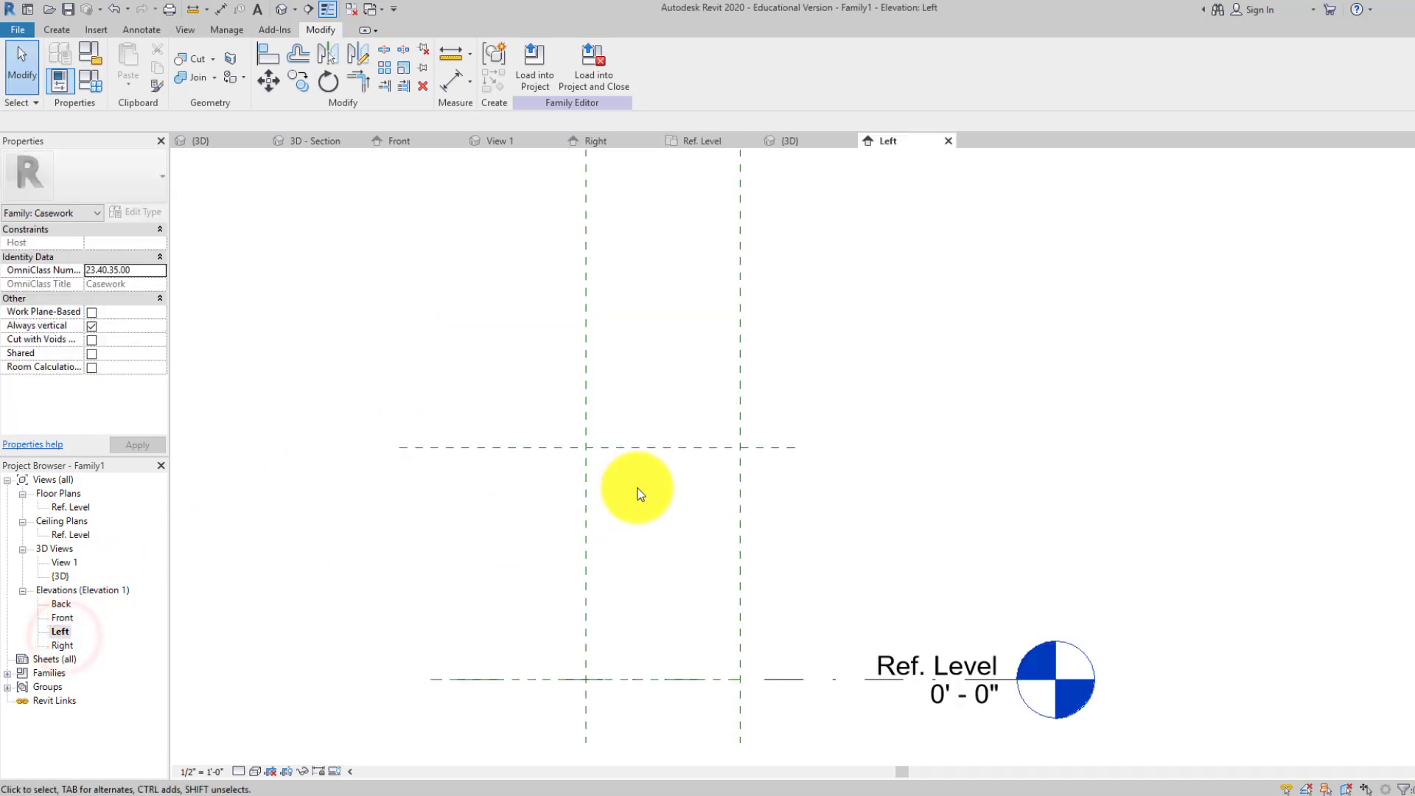
middle_drag(640, 493, 635, 452)
scroll(624, 507, down, 2)
scroll(624, 509, up, 3)
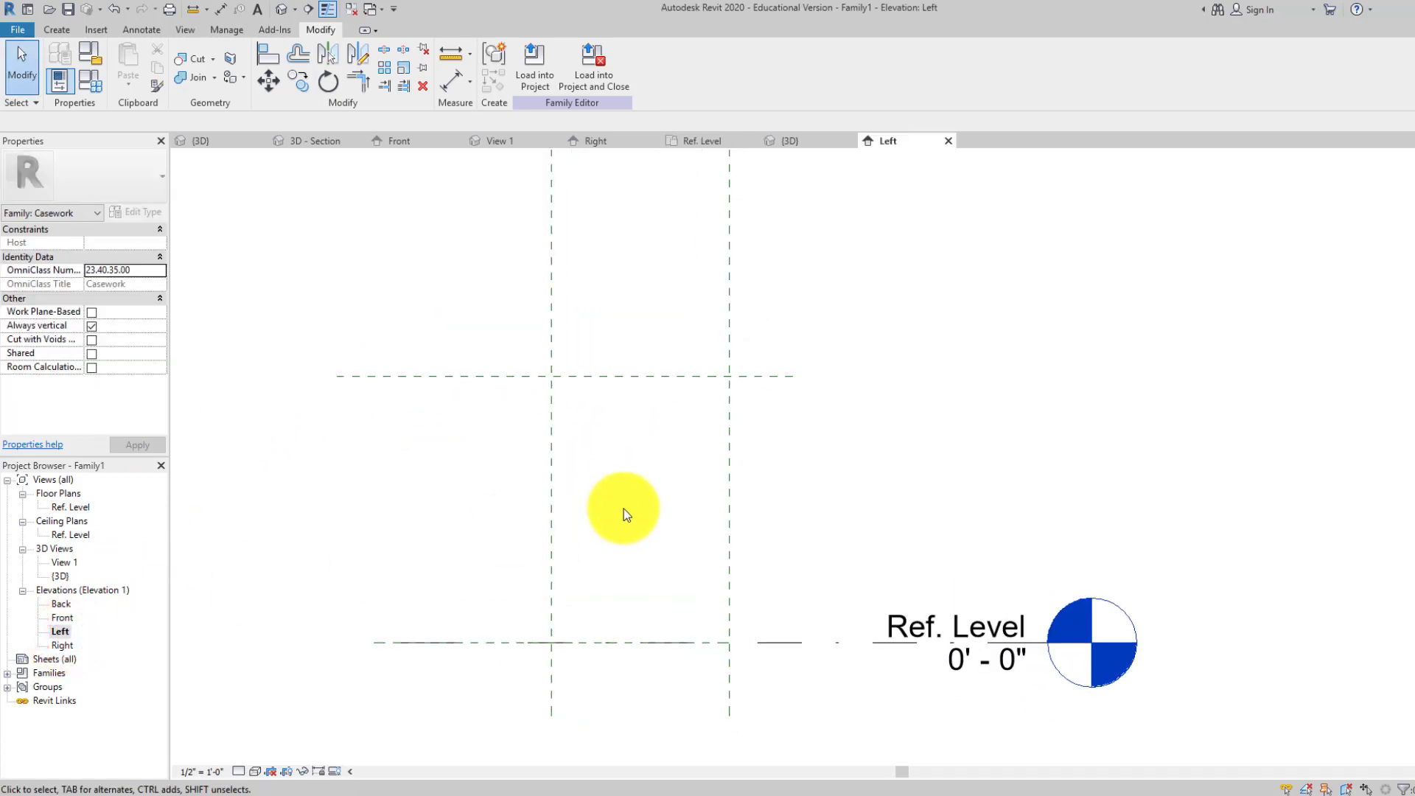
click(554, 340)
click(609, 341)
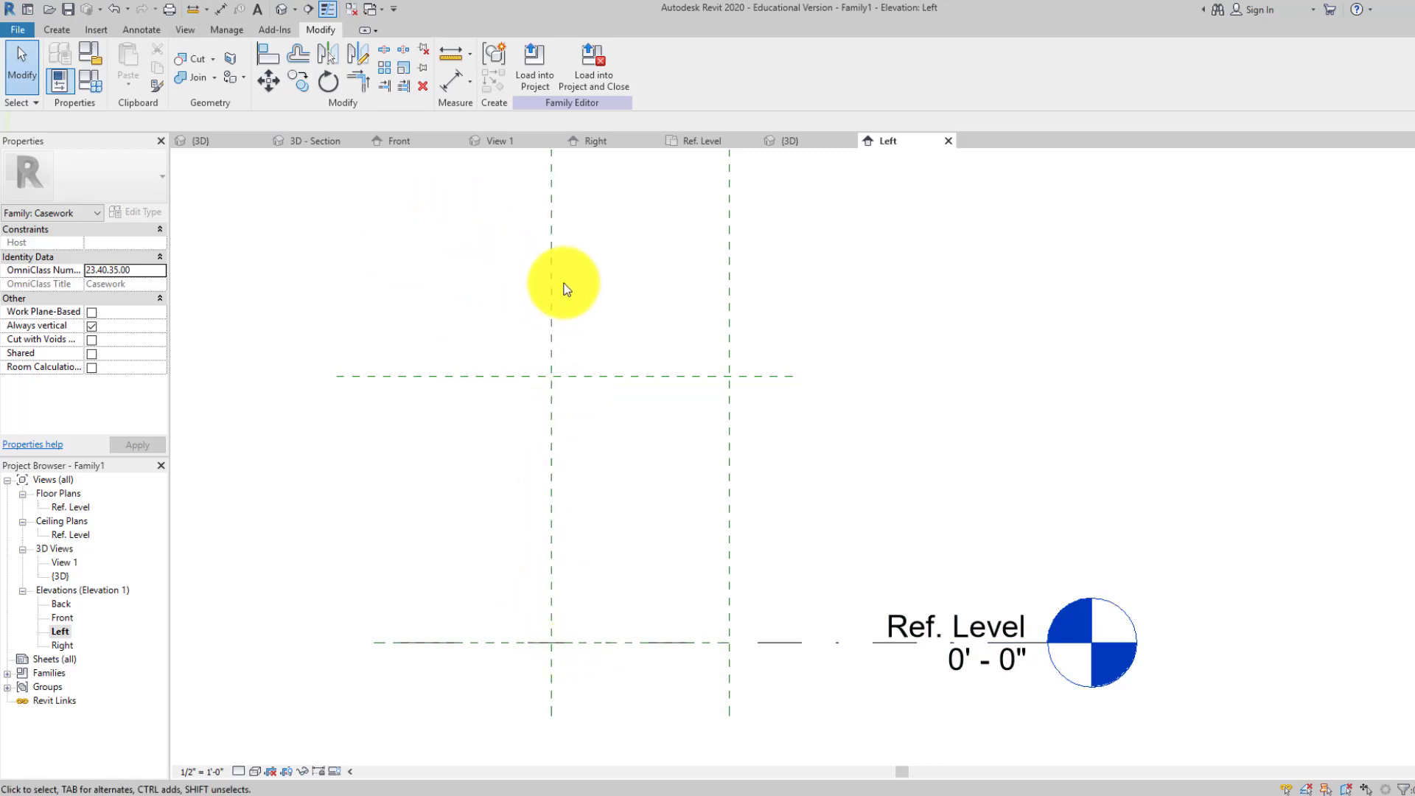
- Set the work plane by name to Reference Plane : Left
click(55, 29)
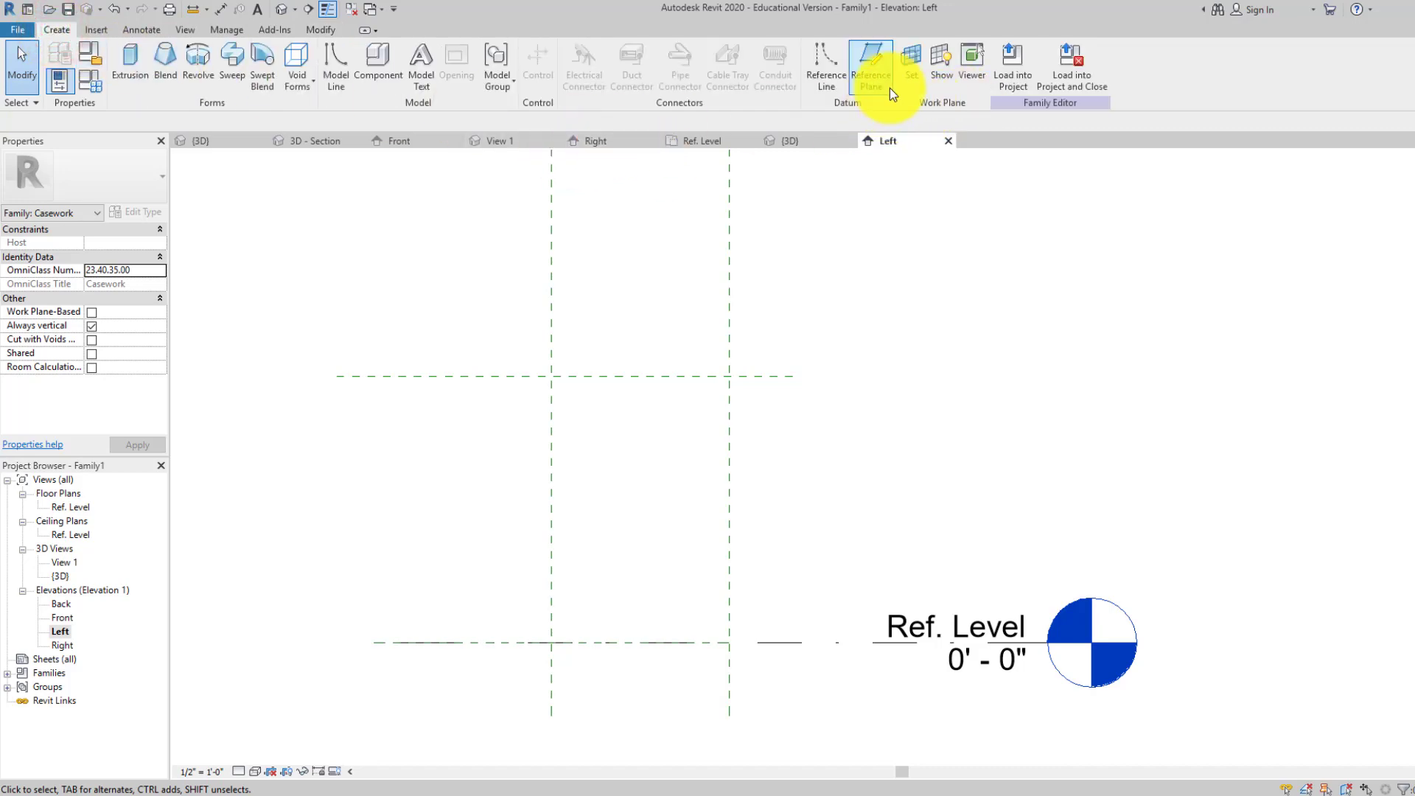
click(912, 68)
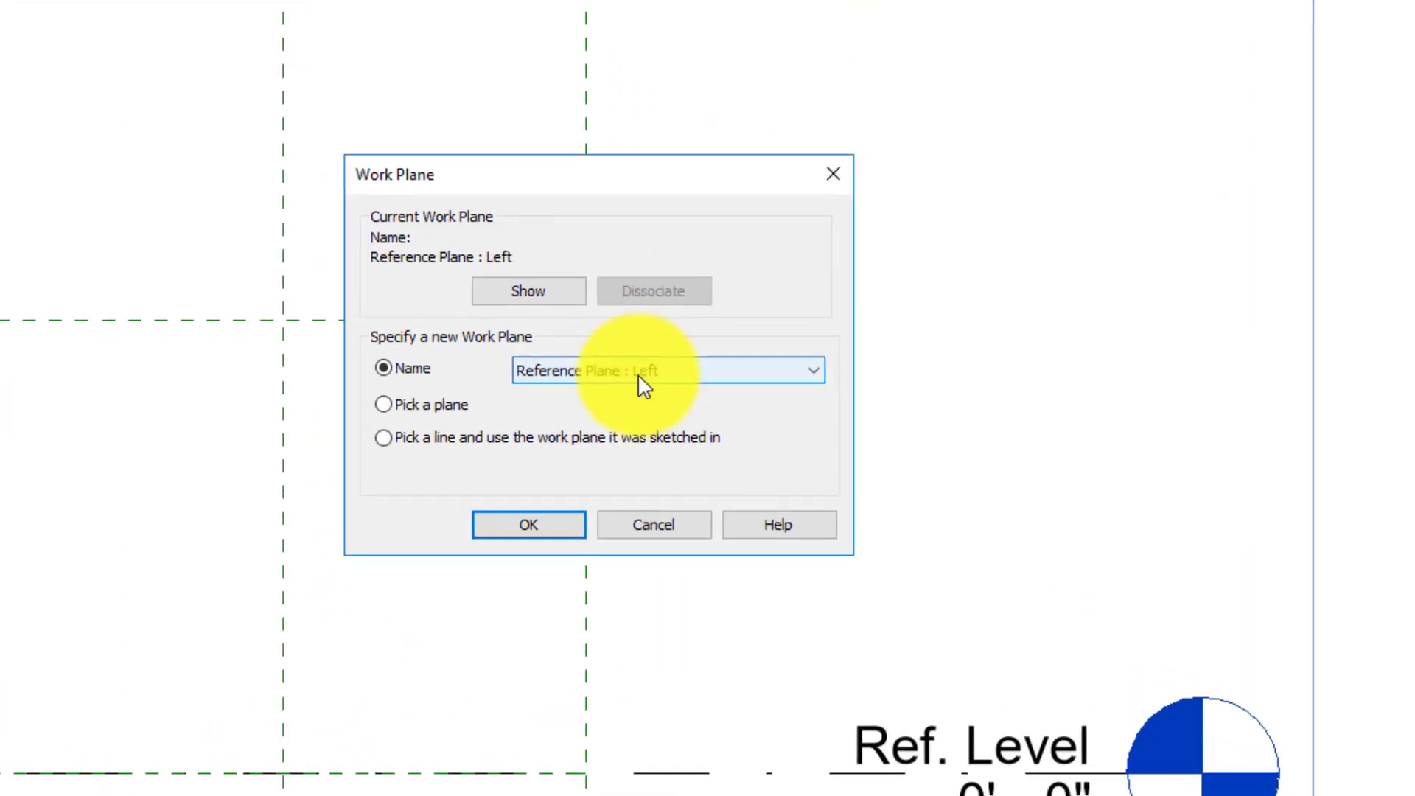
click(759, 400)
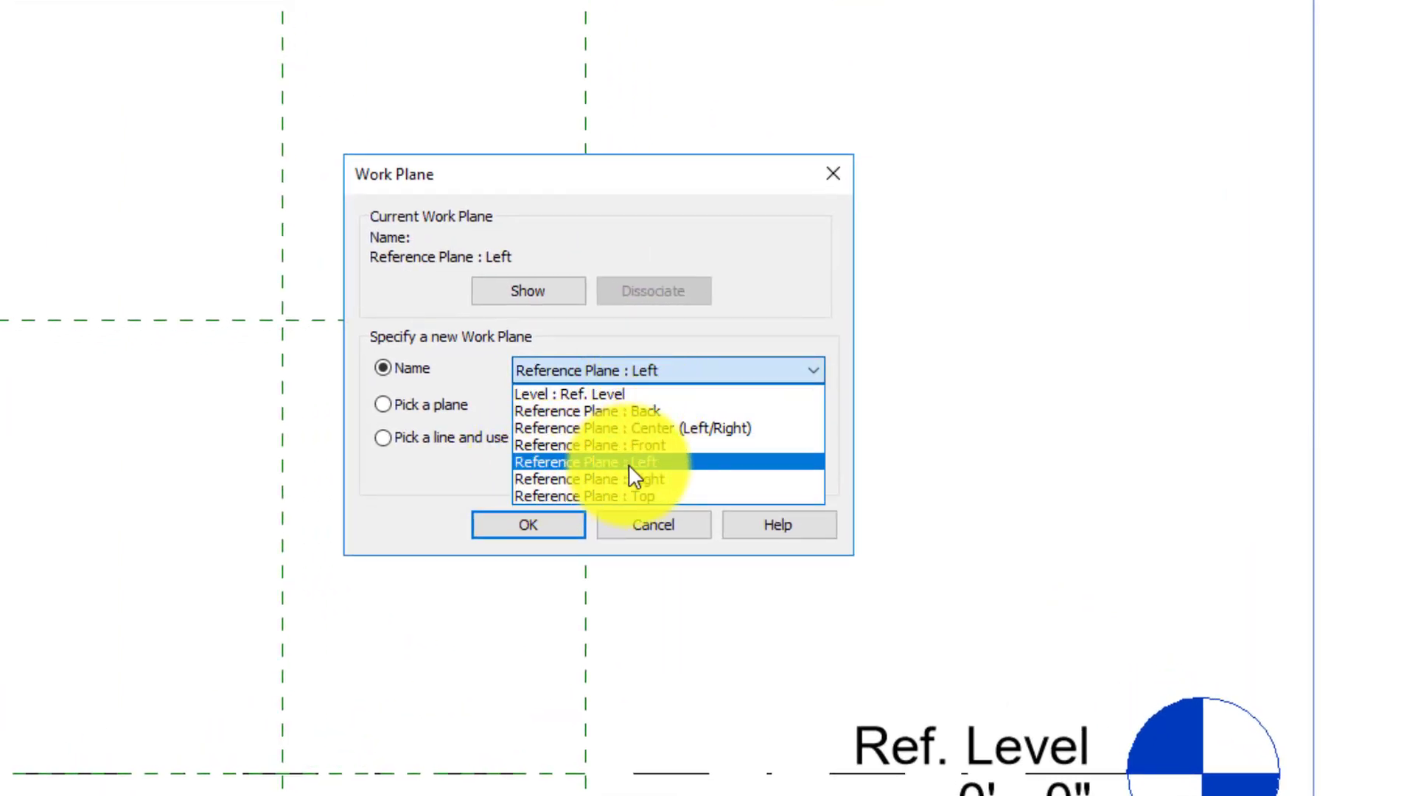
click(548, 524)
click(509, 529)
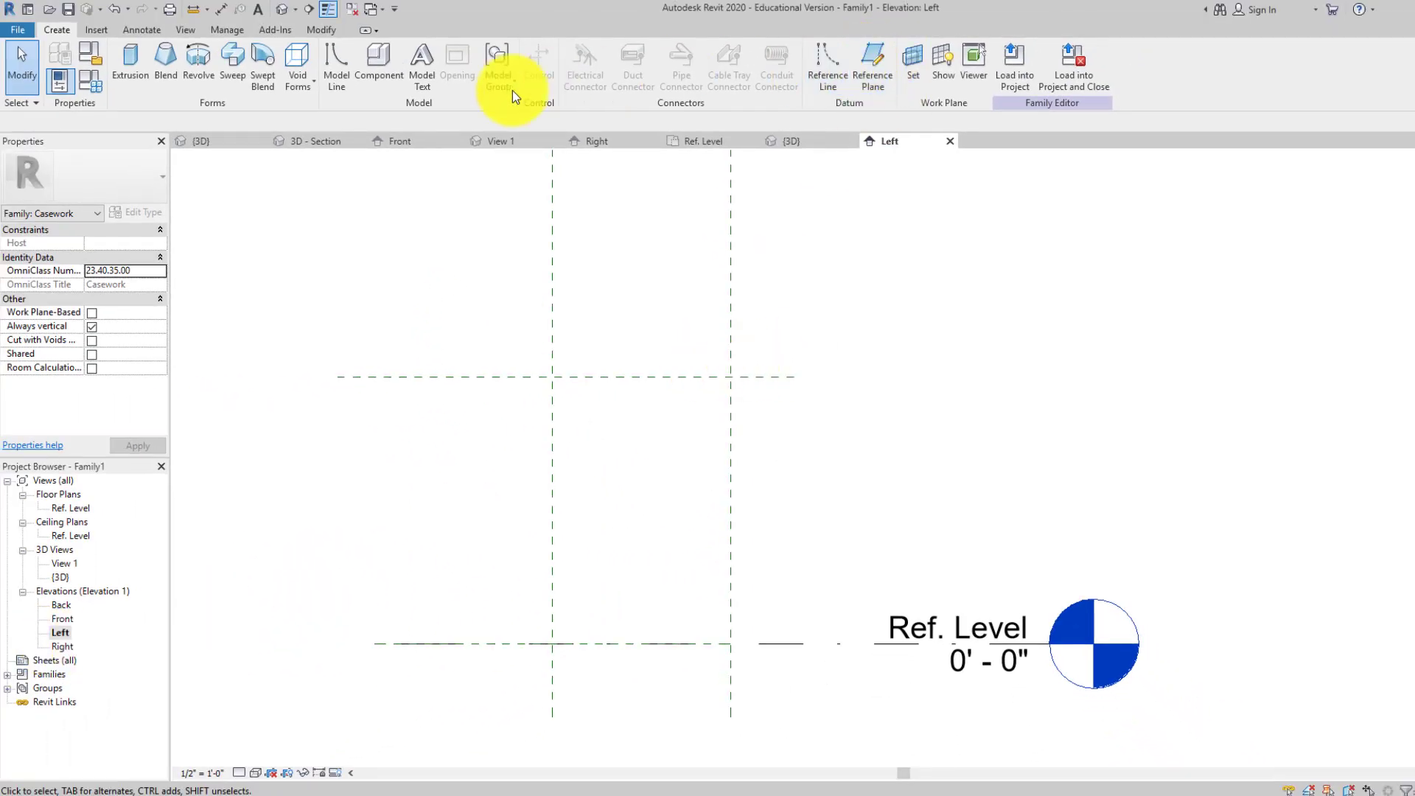
- Start an extrusion and sketch a 21" base line along Ref. Level from the Back plane, adding a 3" deep toe-kick notch to the Front plane
click(134, 62)
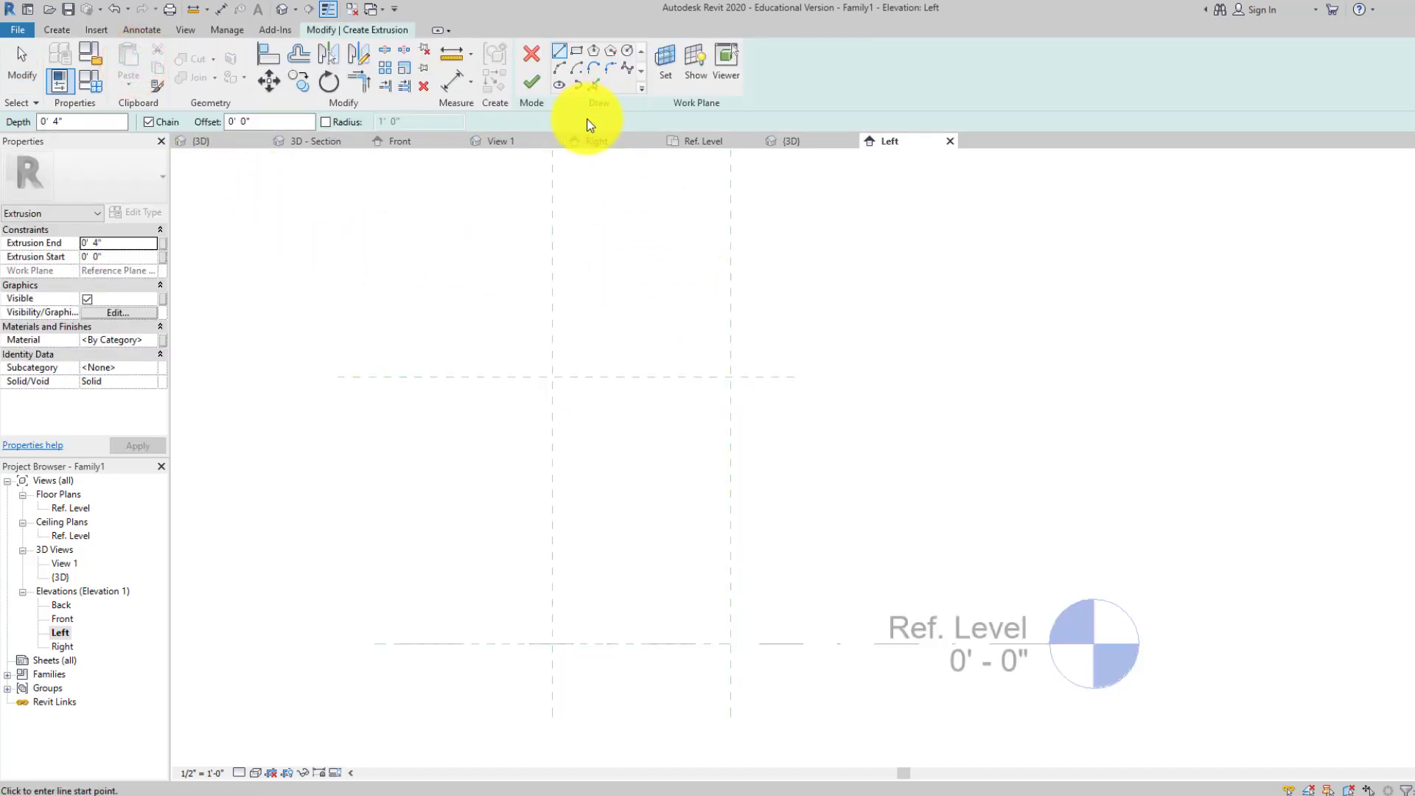
click(558, 56)
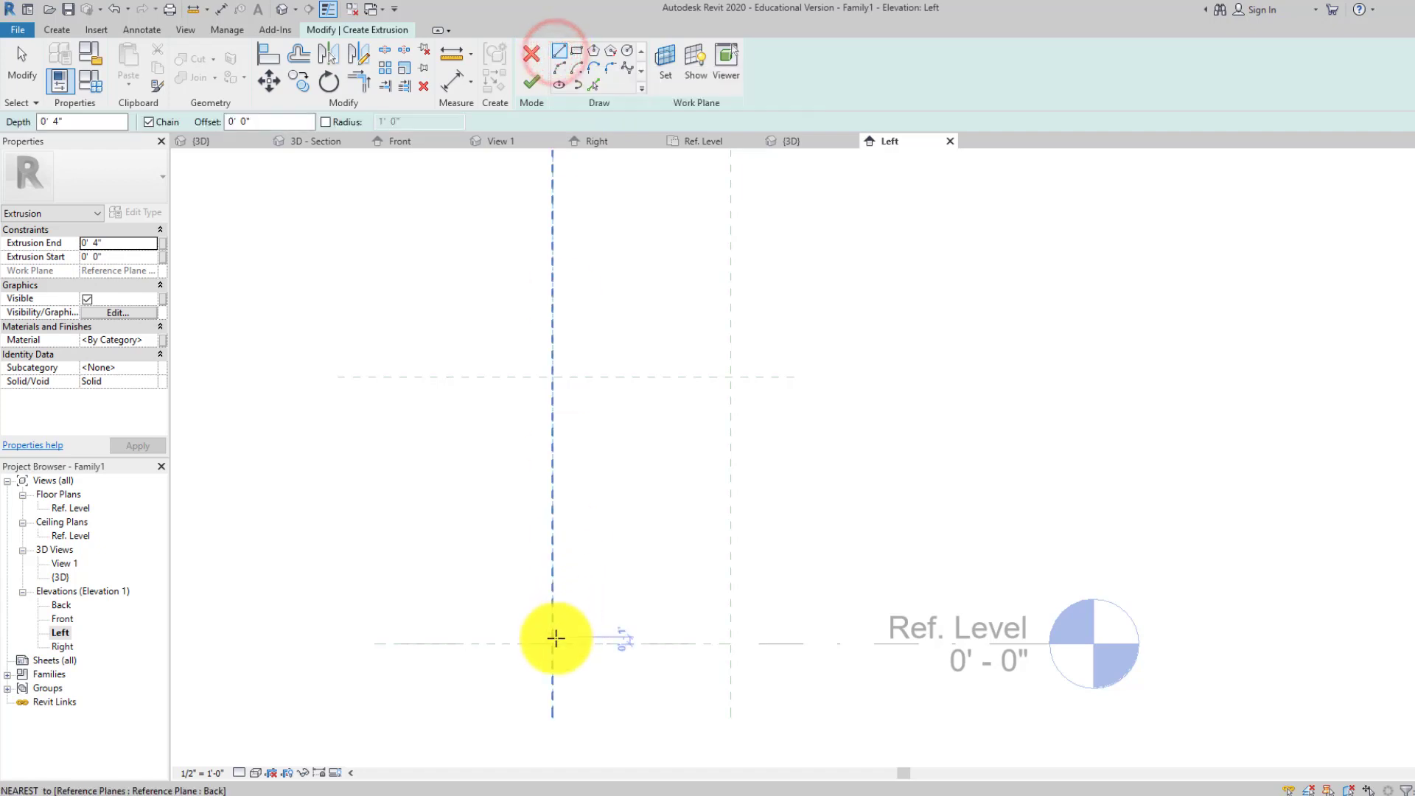
click(554, 641)
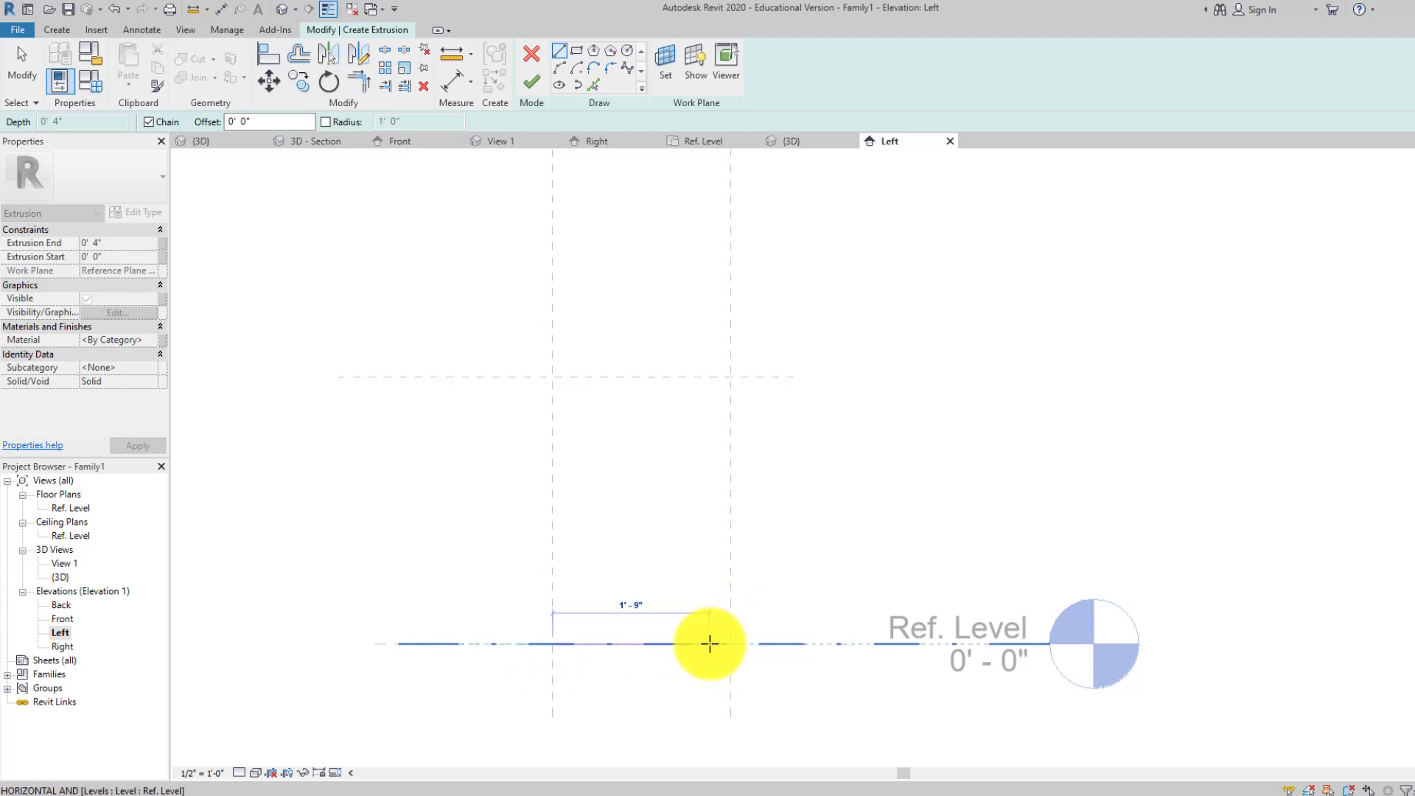
text(21)
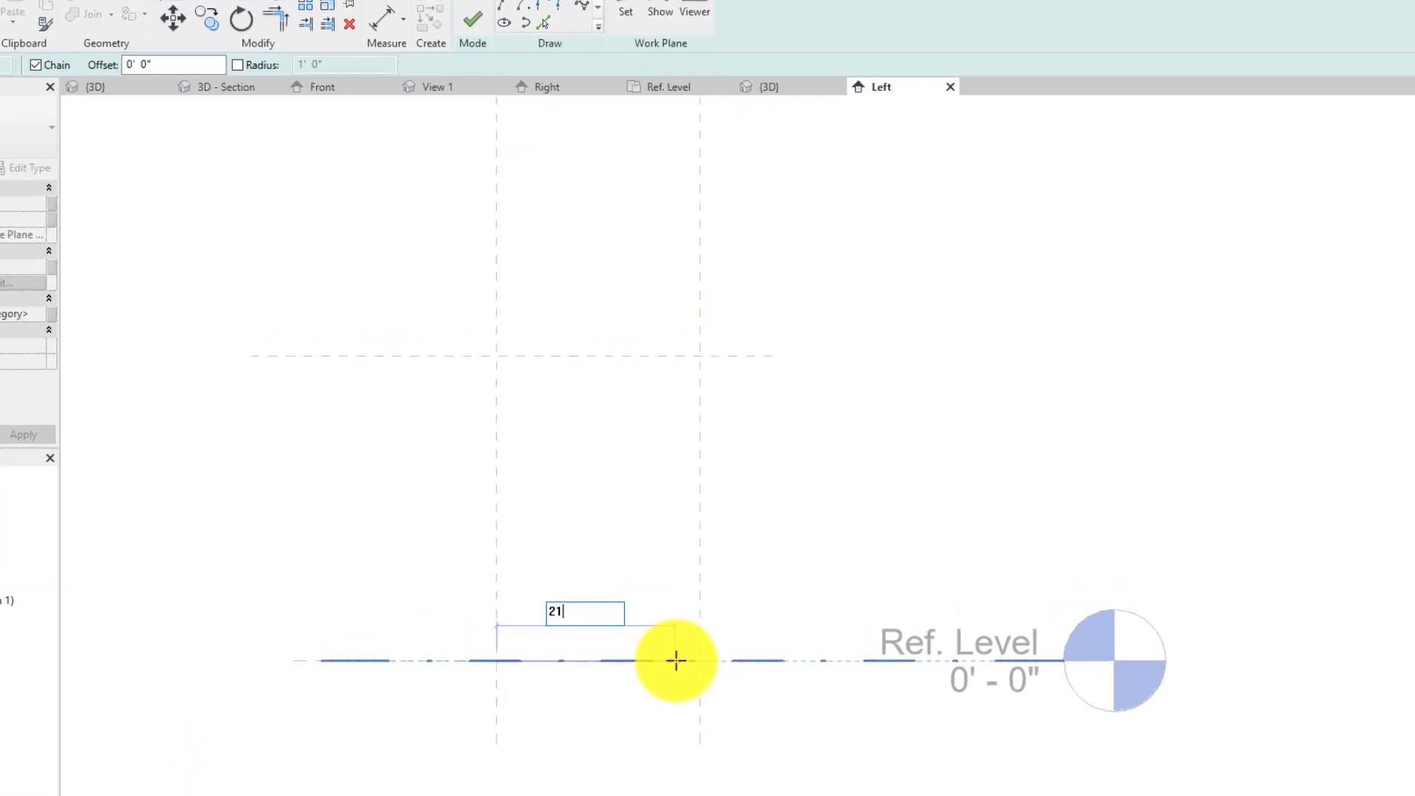
key(Return)
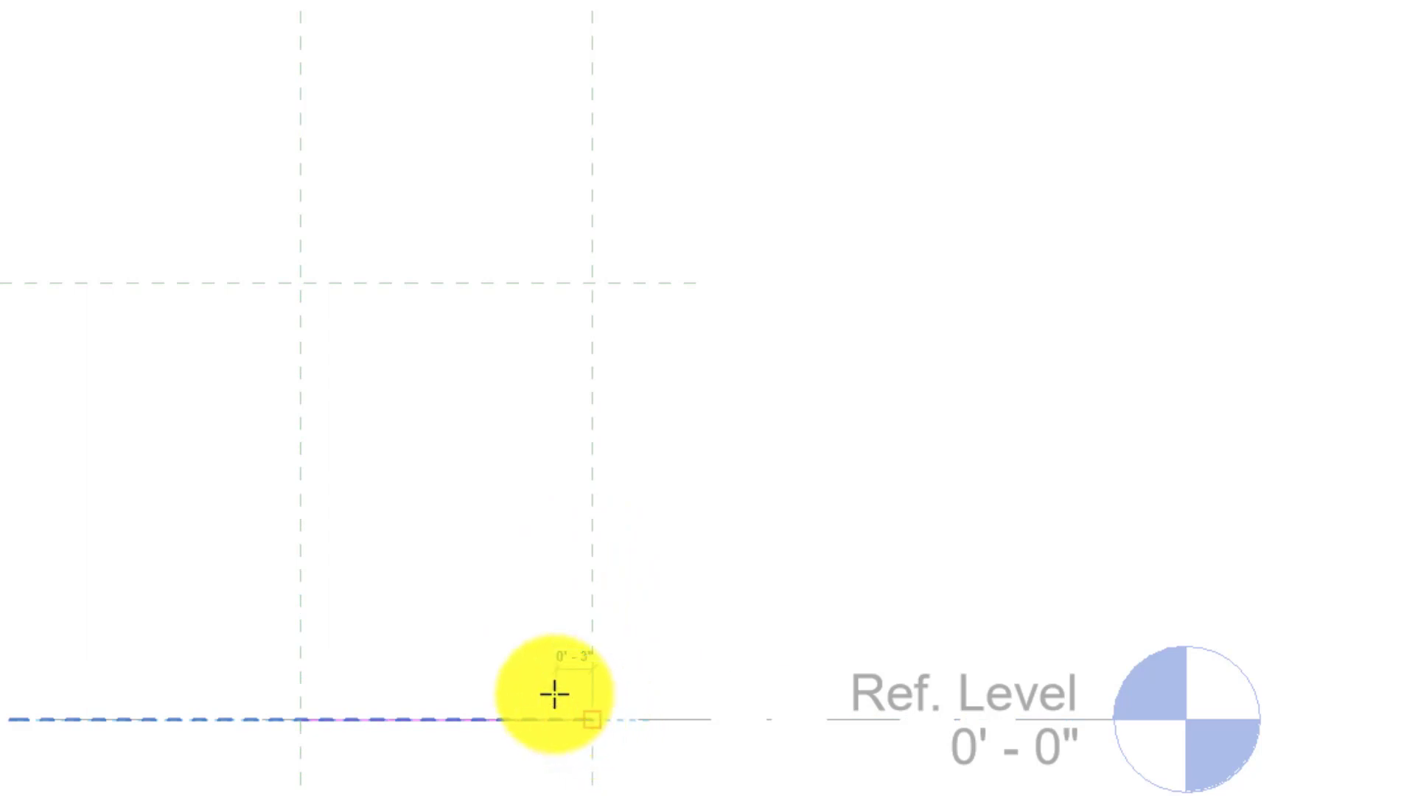
click(557, 667)
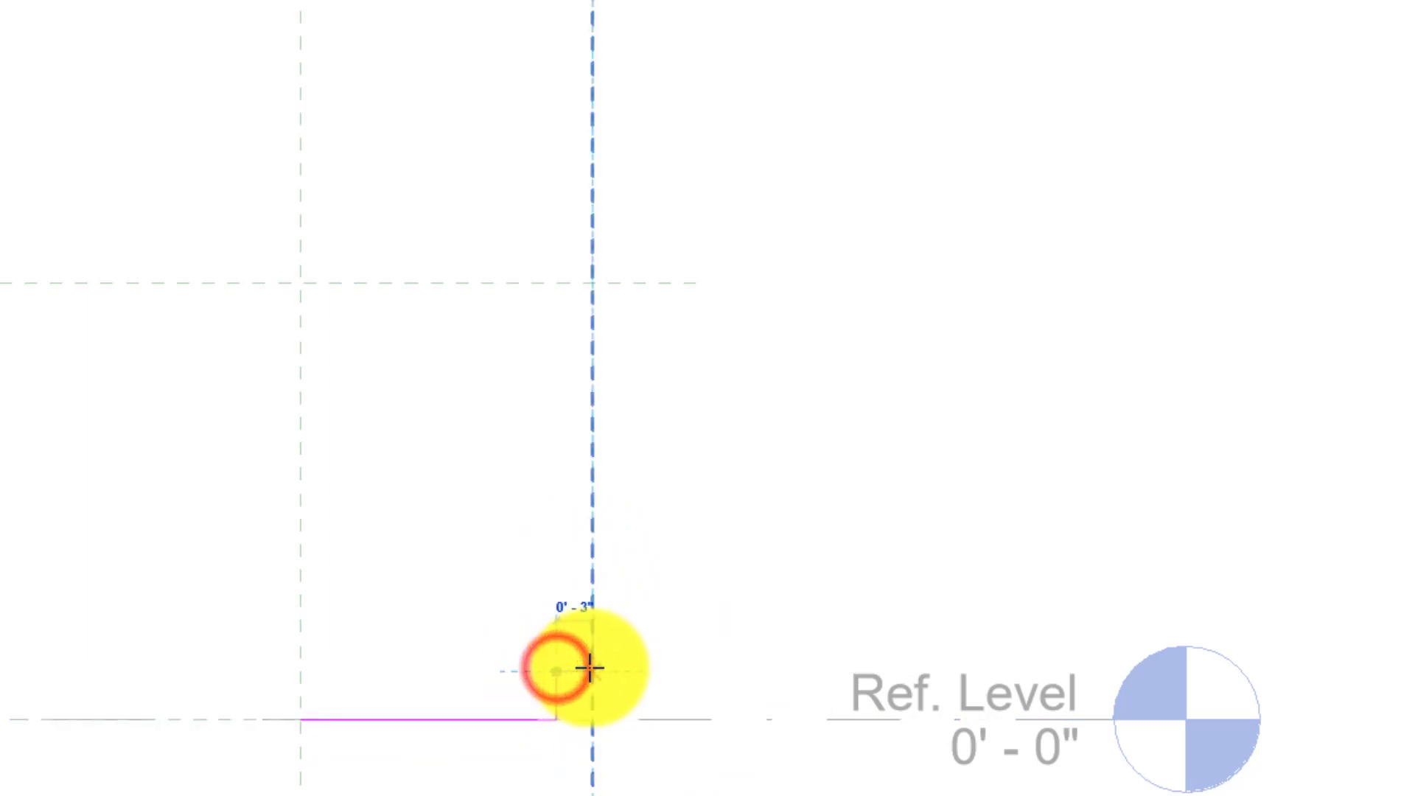
click(590, 669)
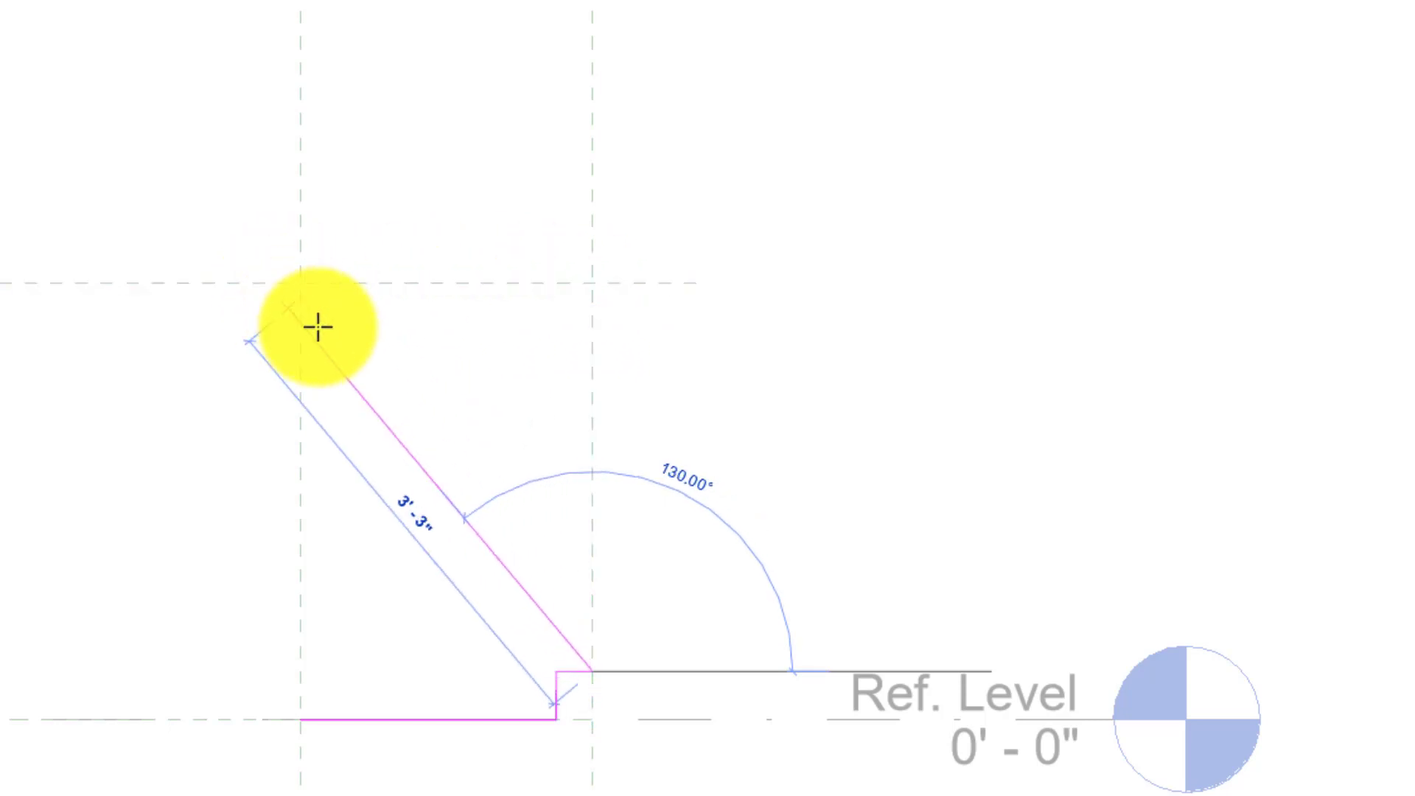
- Draw the 30.5" front edge up from the notch, and close the profile with a horizontal top line and a back edge down to Ref. Level
text(3)
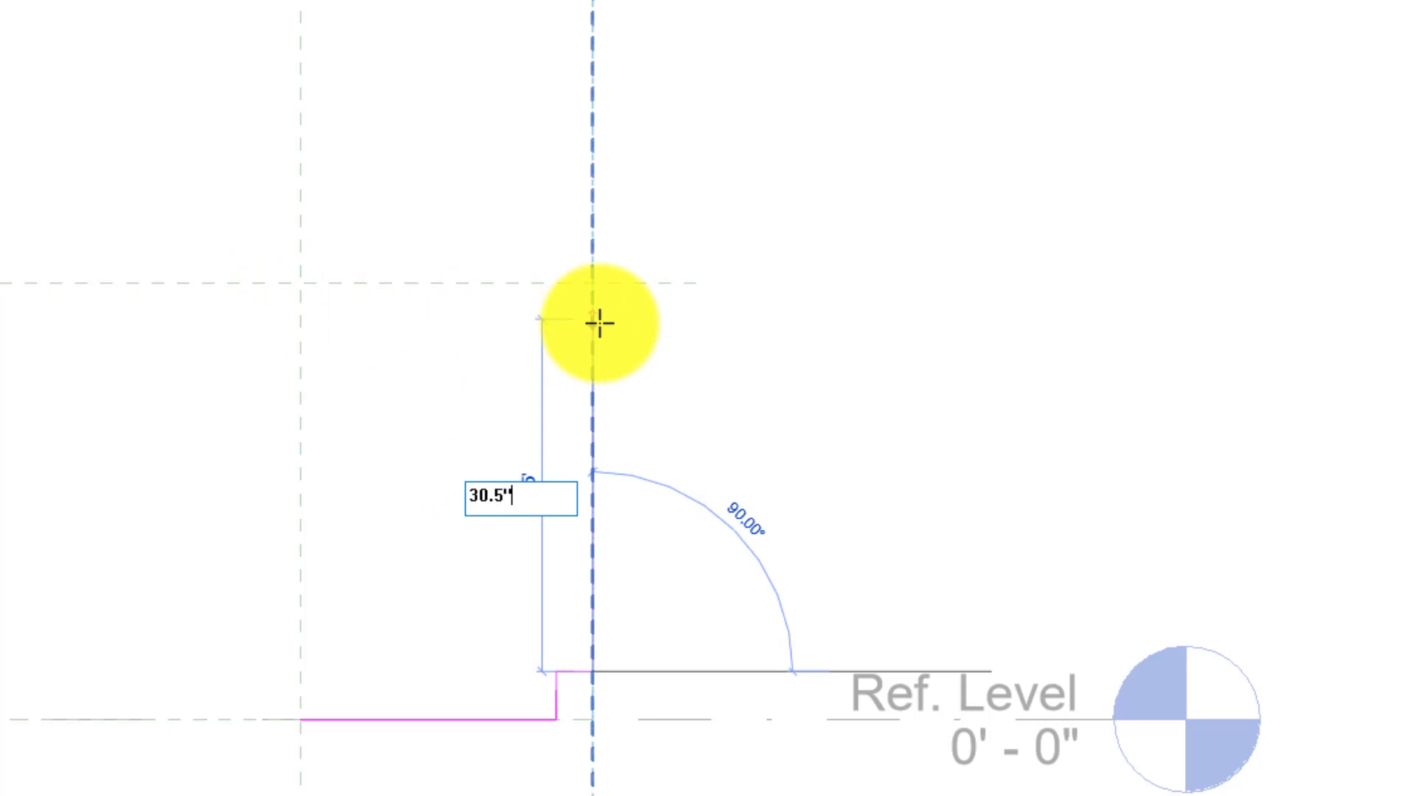
text(0.5")
key(Return)
click(301, 300)
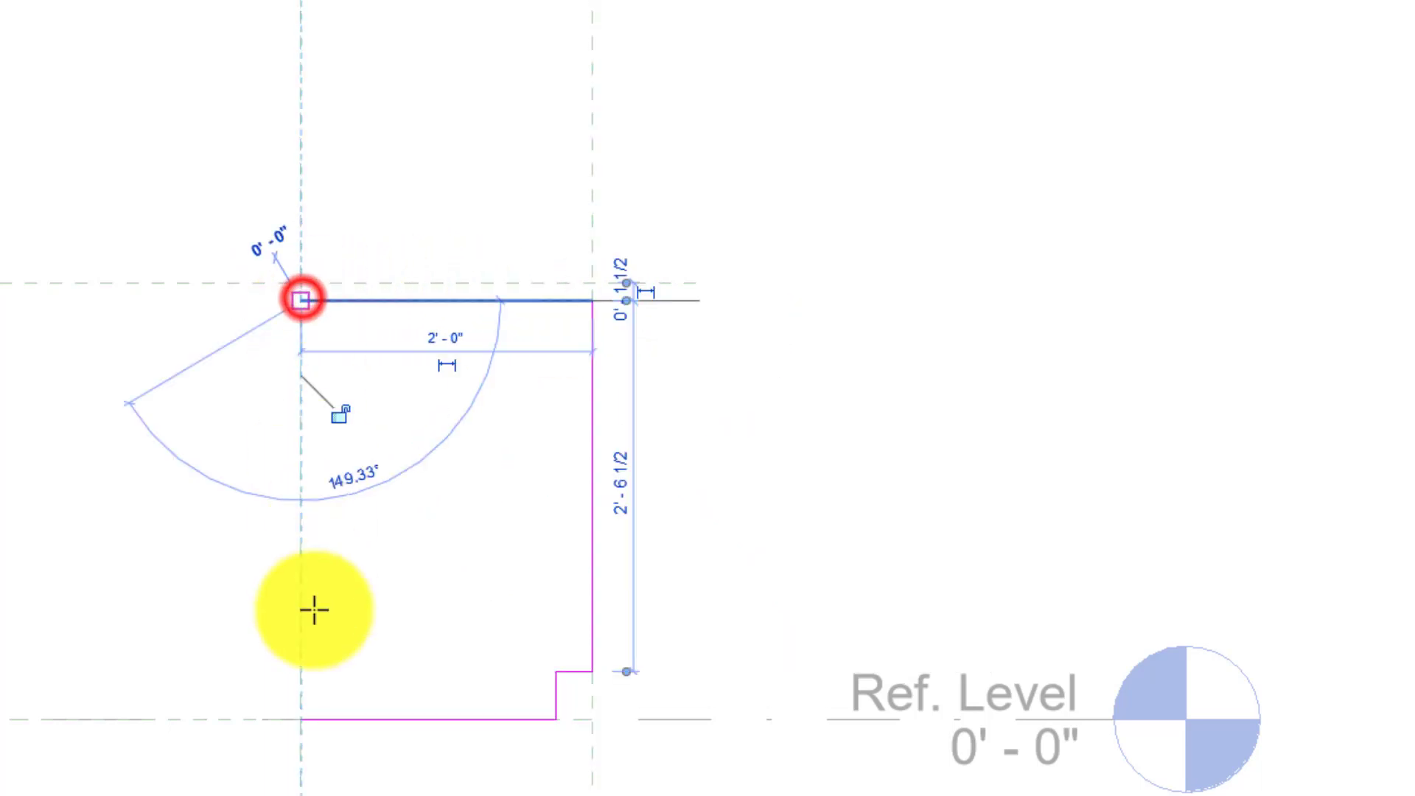
click(300, 718)
key(Escape)
key(Escape)
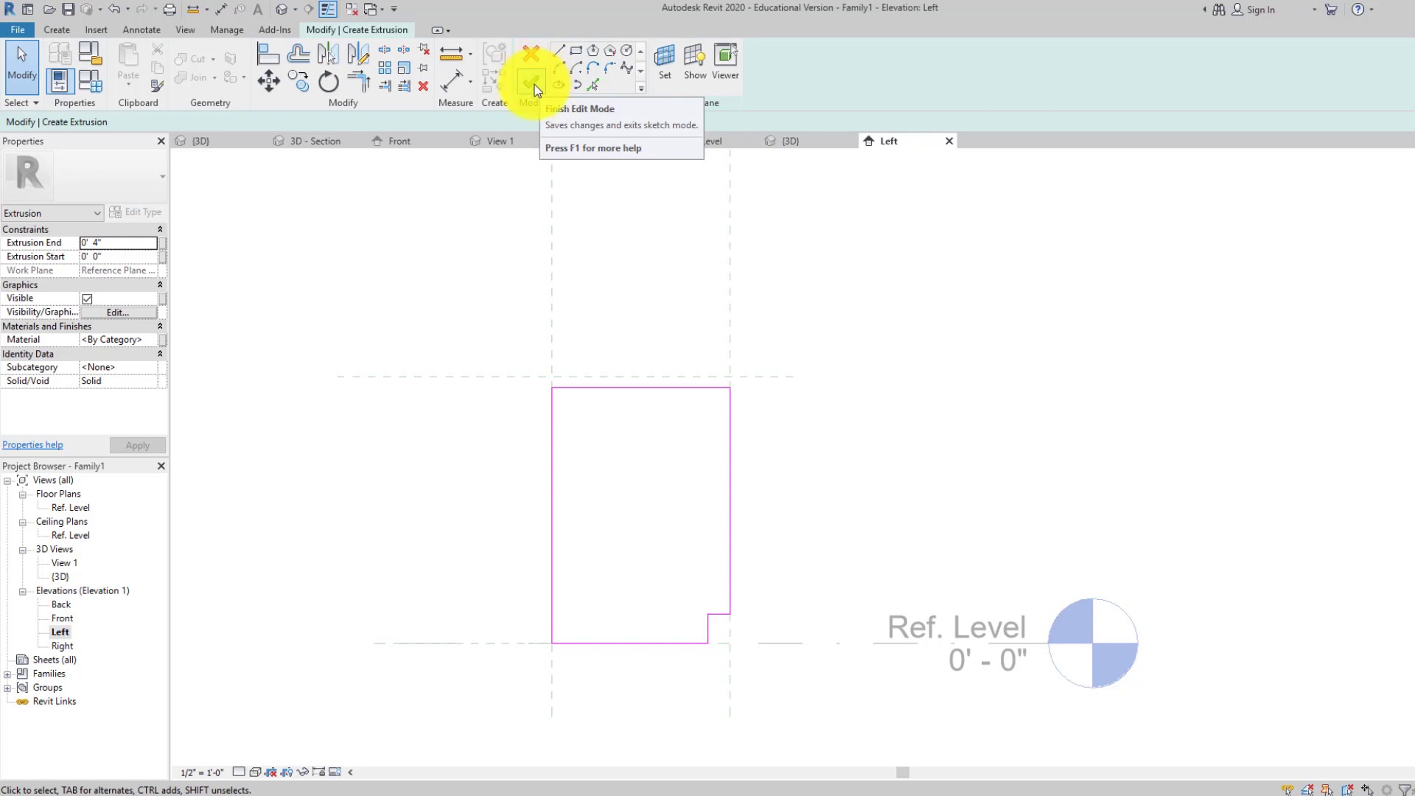
- Set the cabinet profile's Extrusion End to 4' and finish the extrusion sketch
click(122, 242)
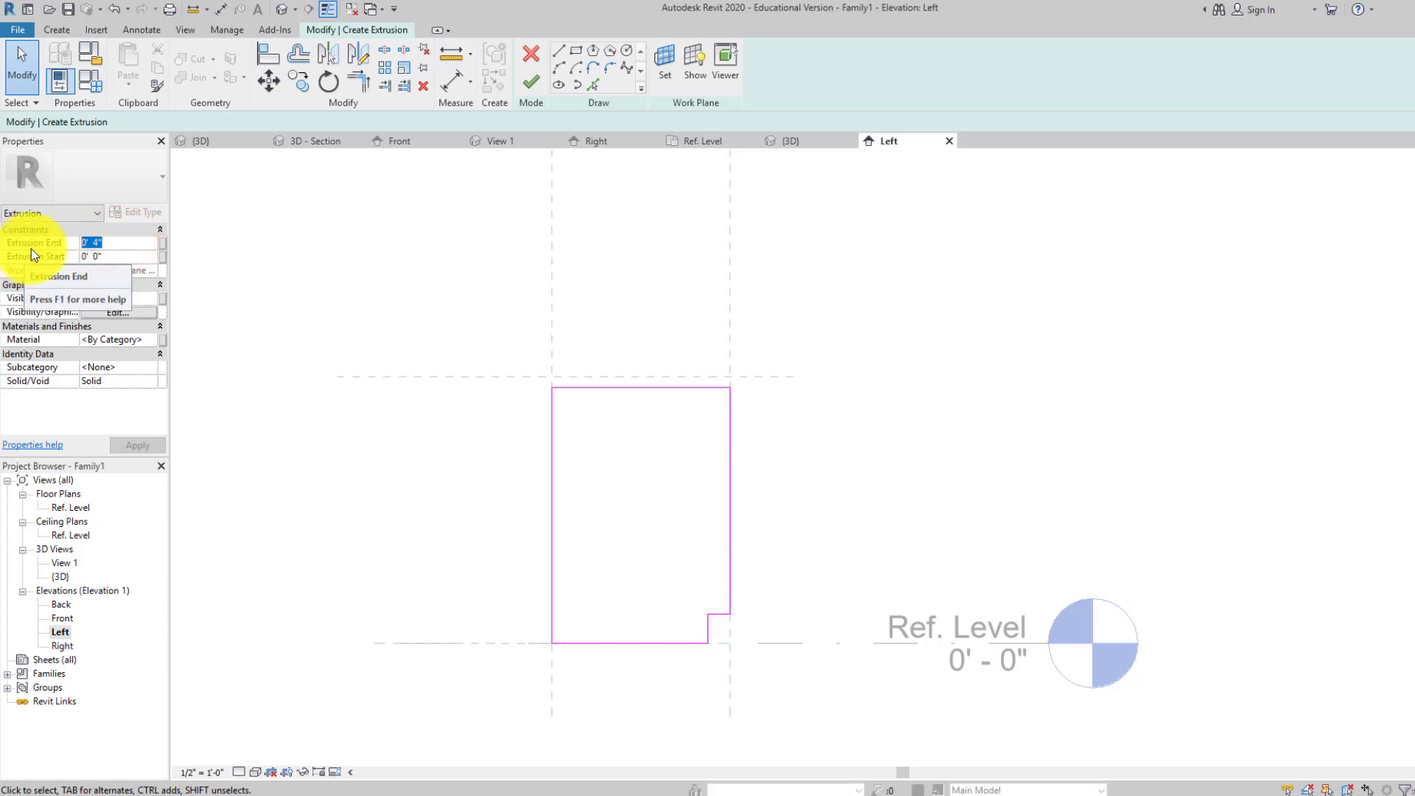
text(4')
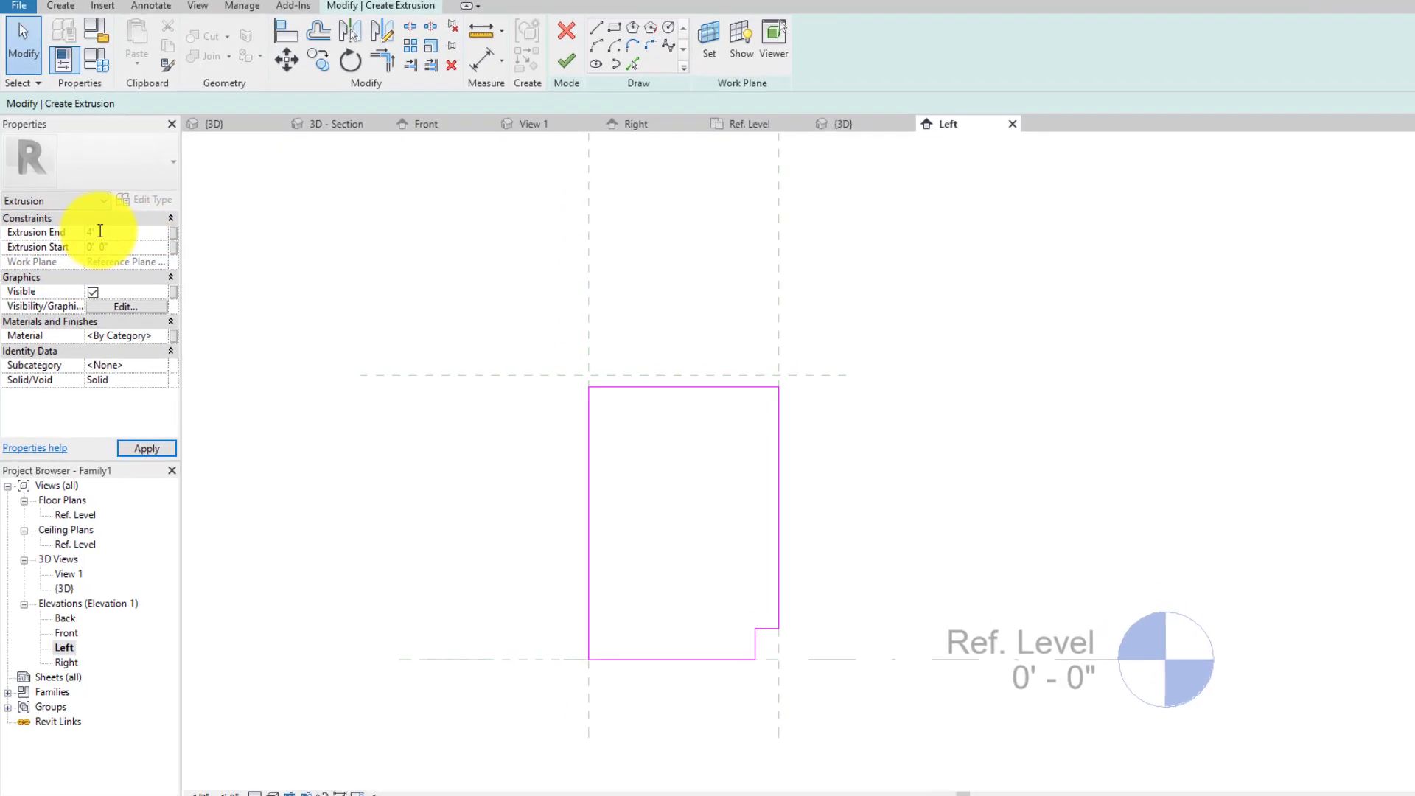
click(164, 447)
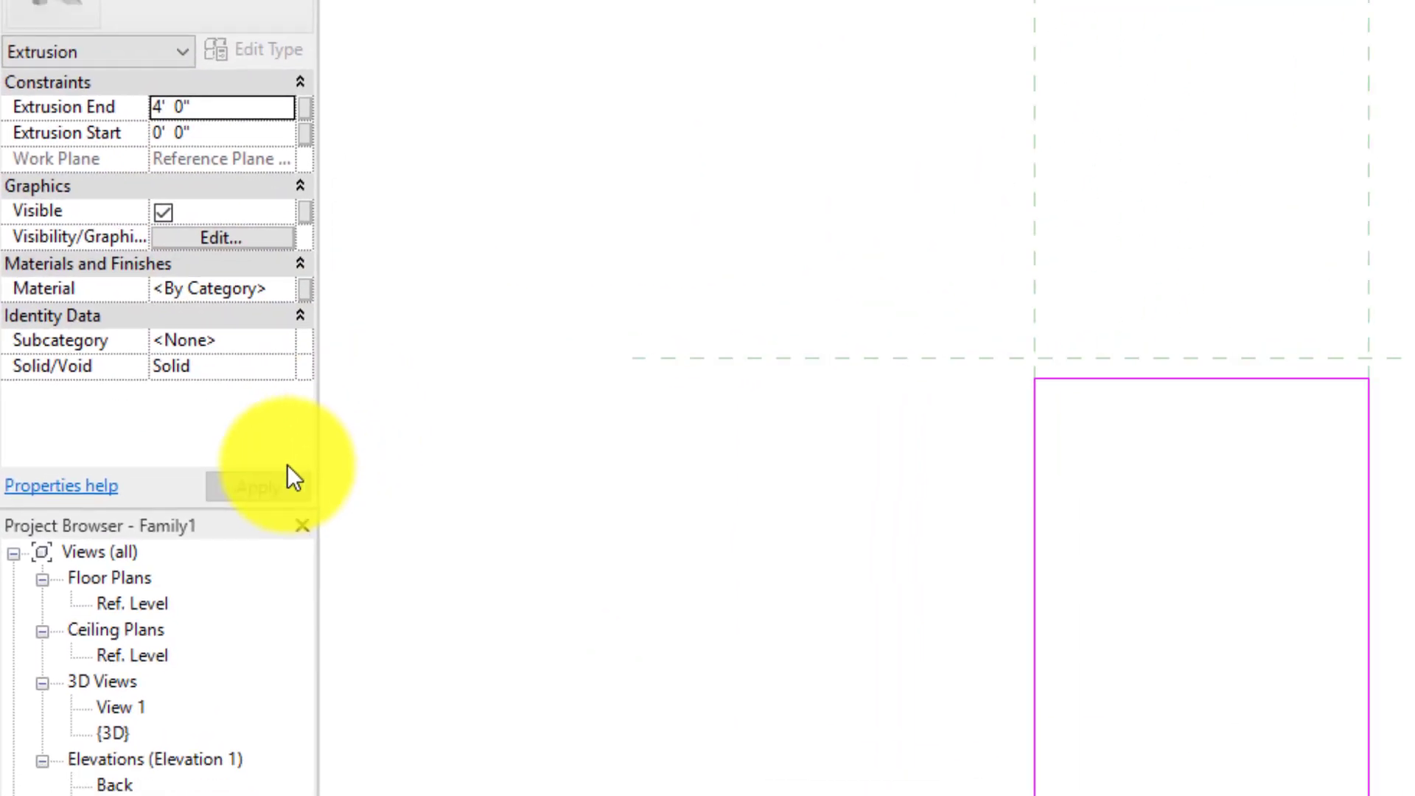
click(525, 81)
click(848, 385)
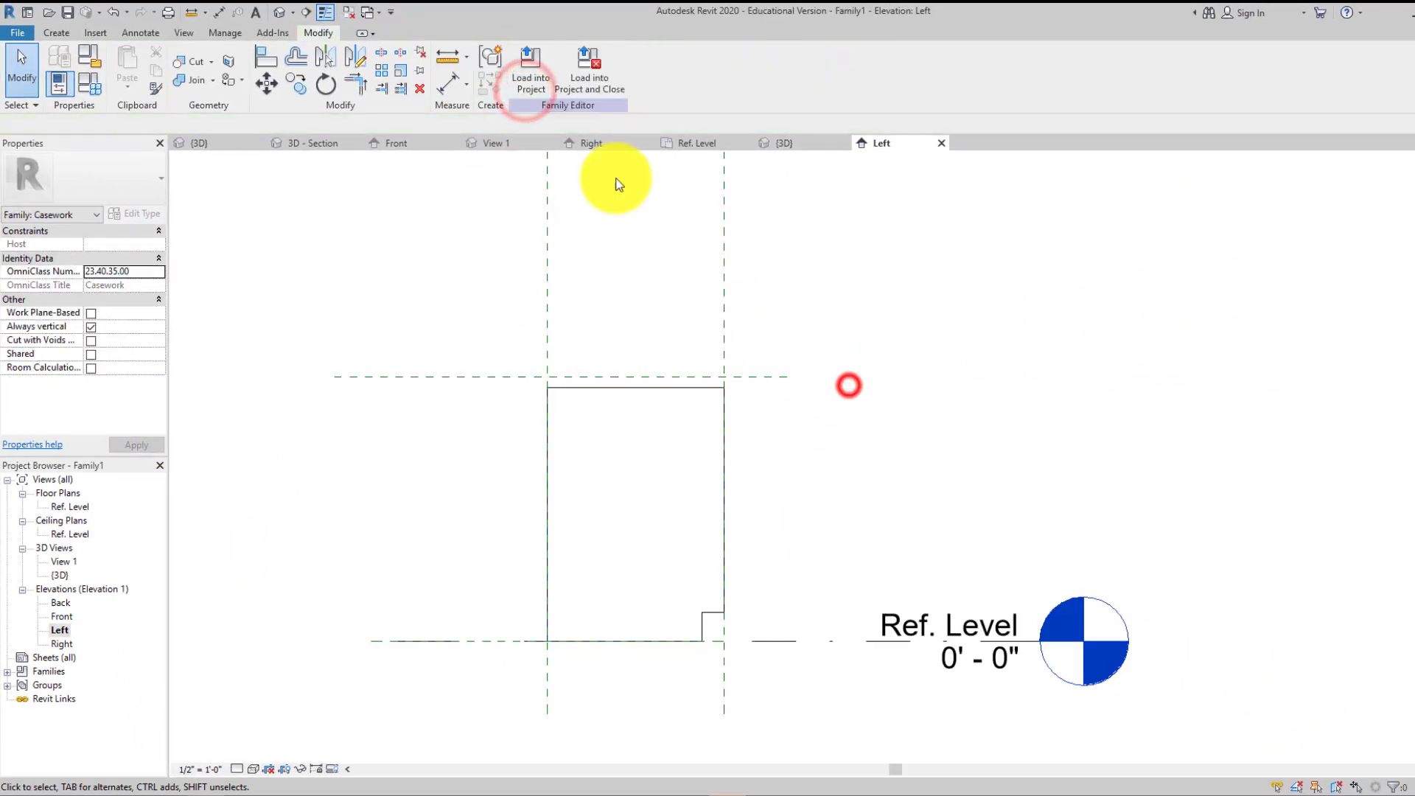
- Open the 3D view and orient the whole cabinet so its front face and left side show
click(284, 14)
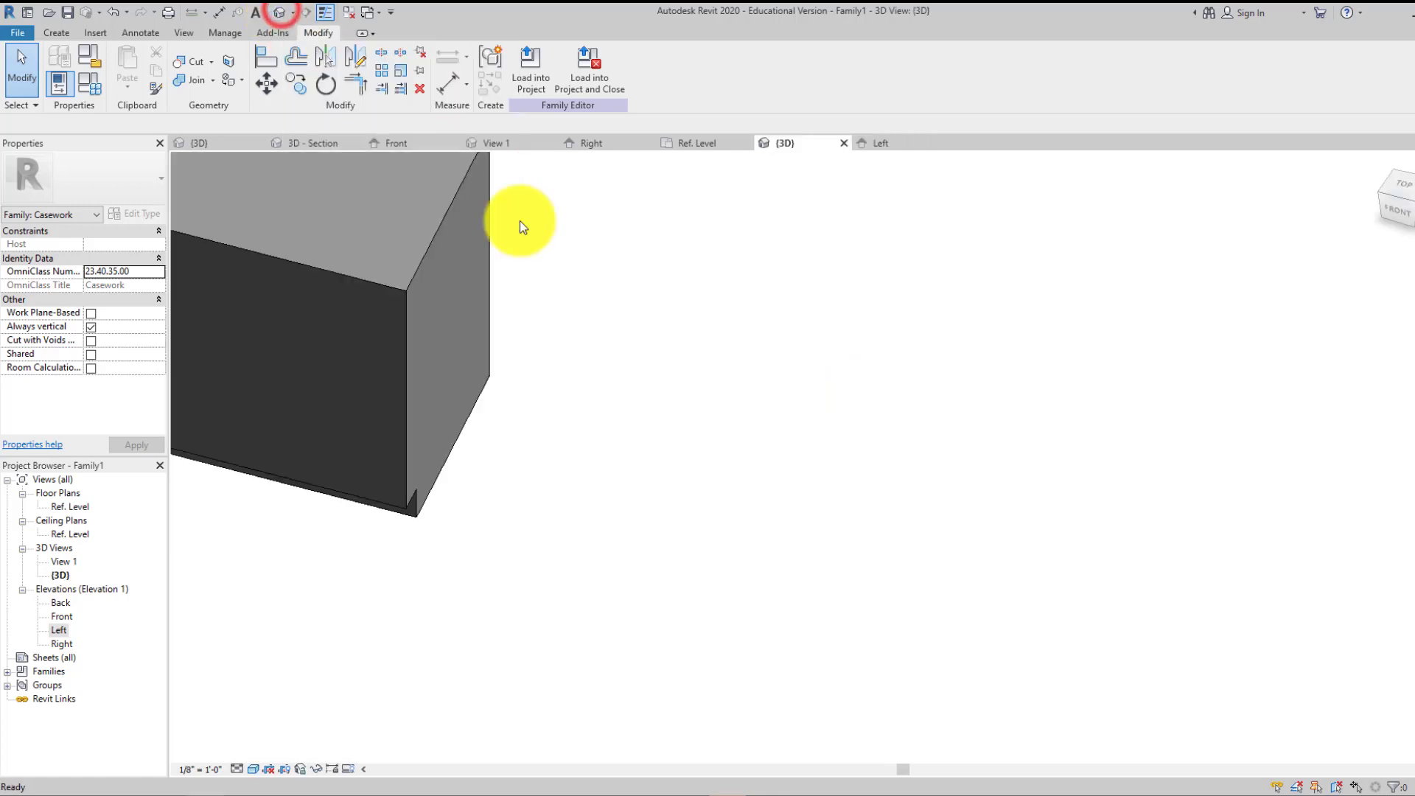
scroll(726, 365, down, 3)
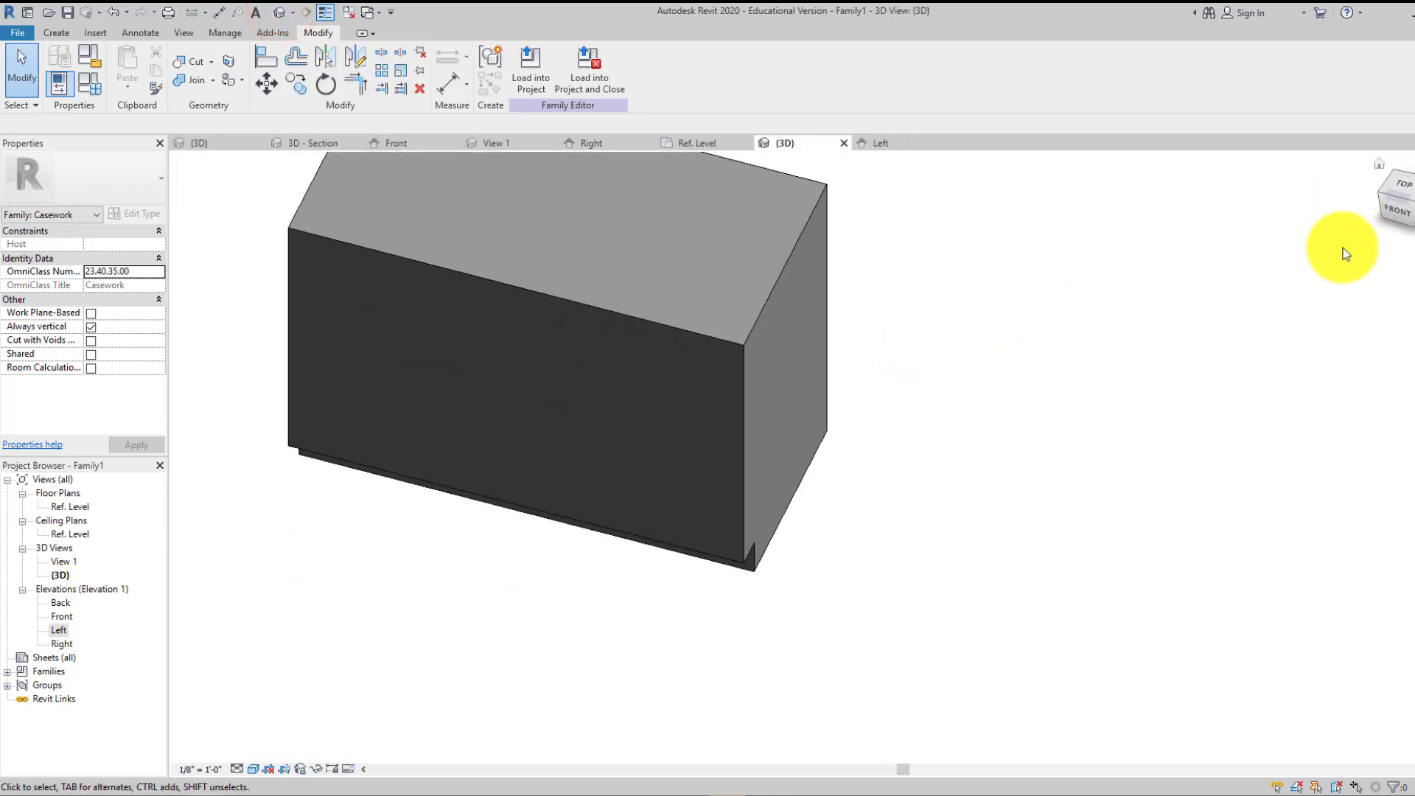
click(1382, 208)
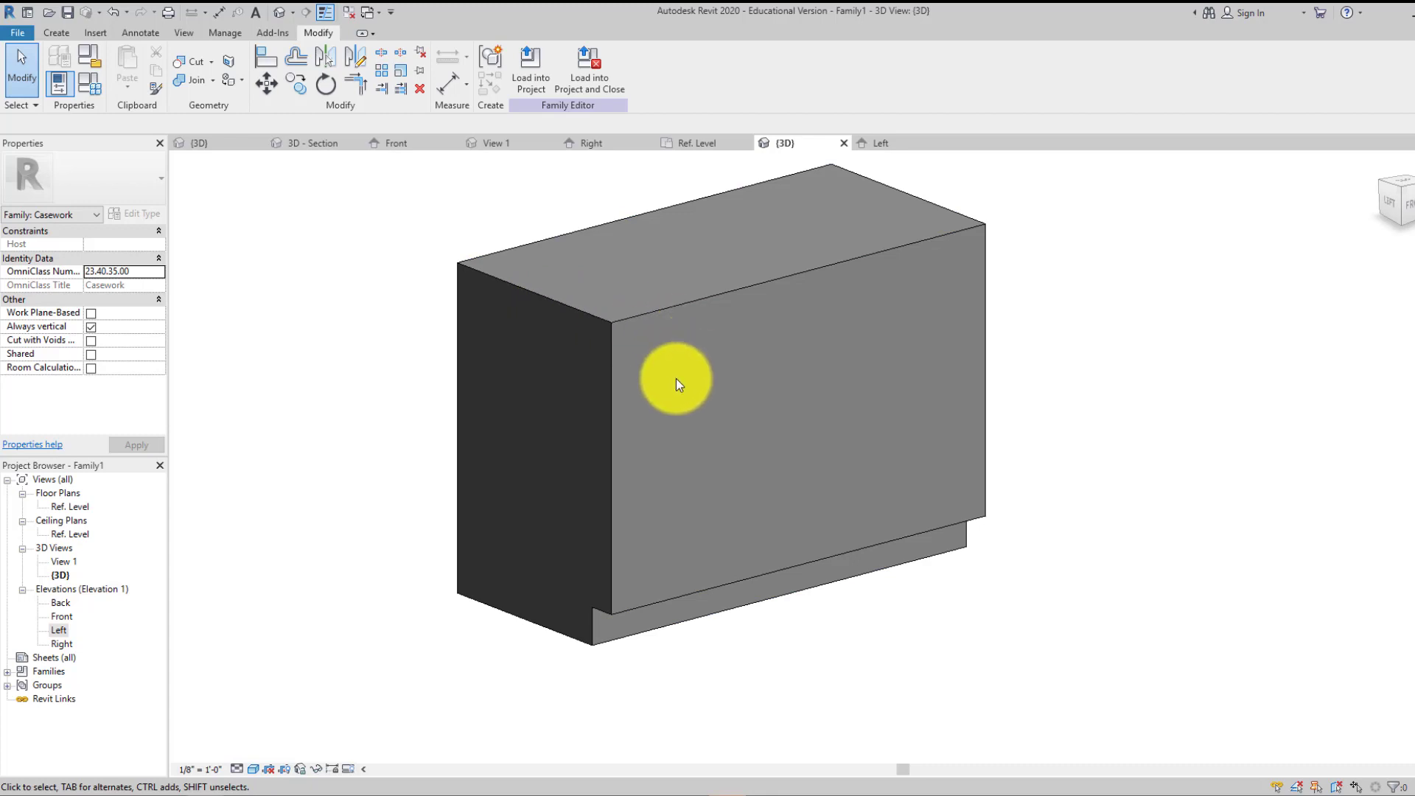
- Start a void extrusion and pick the cabinet's front face as its work plane
click(49, 33)
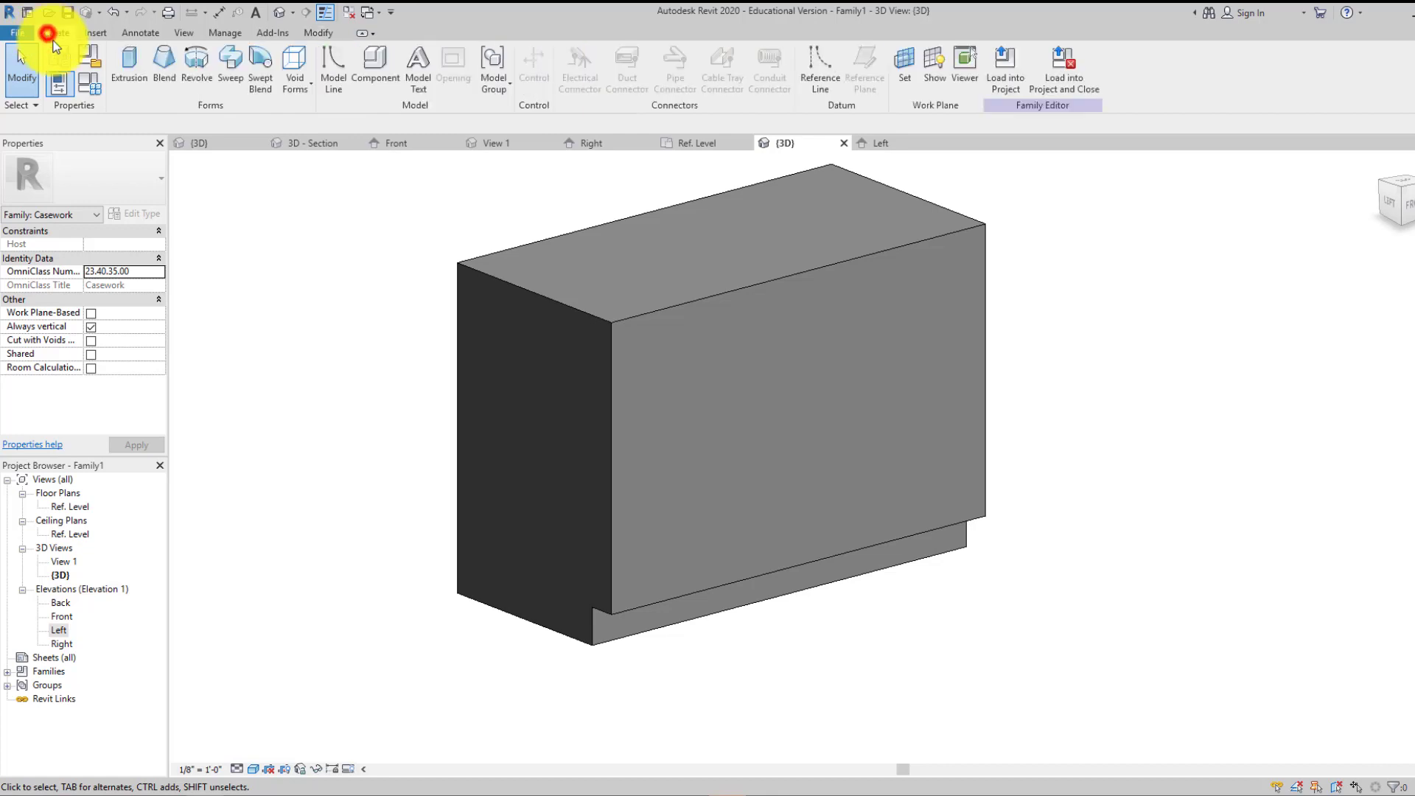
middle_drag(643, 401, 542, 380)
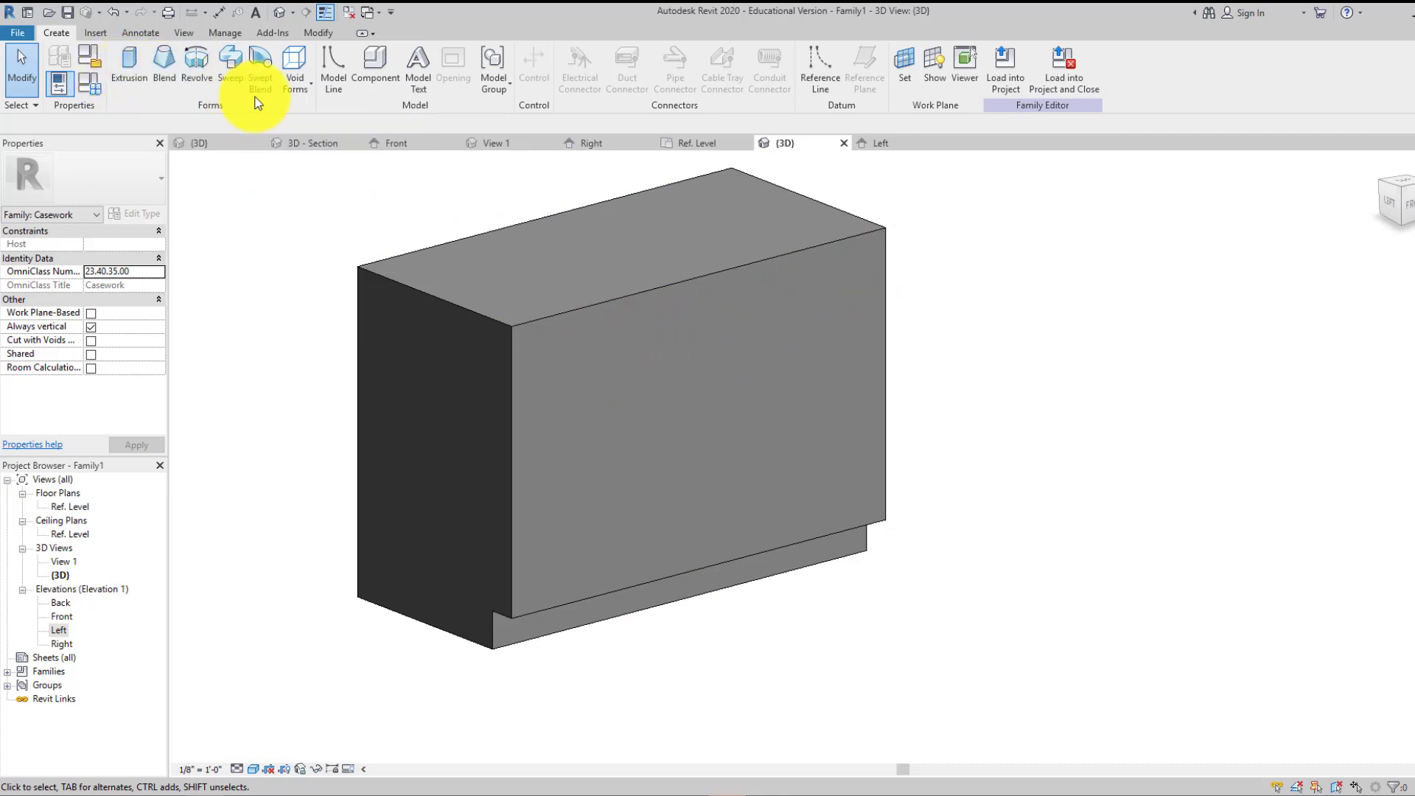
click(295, 63)
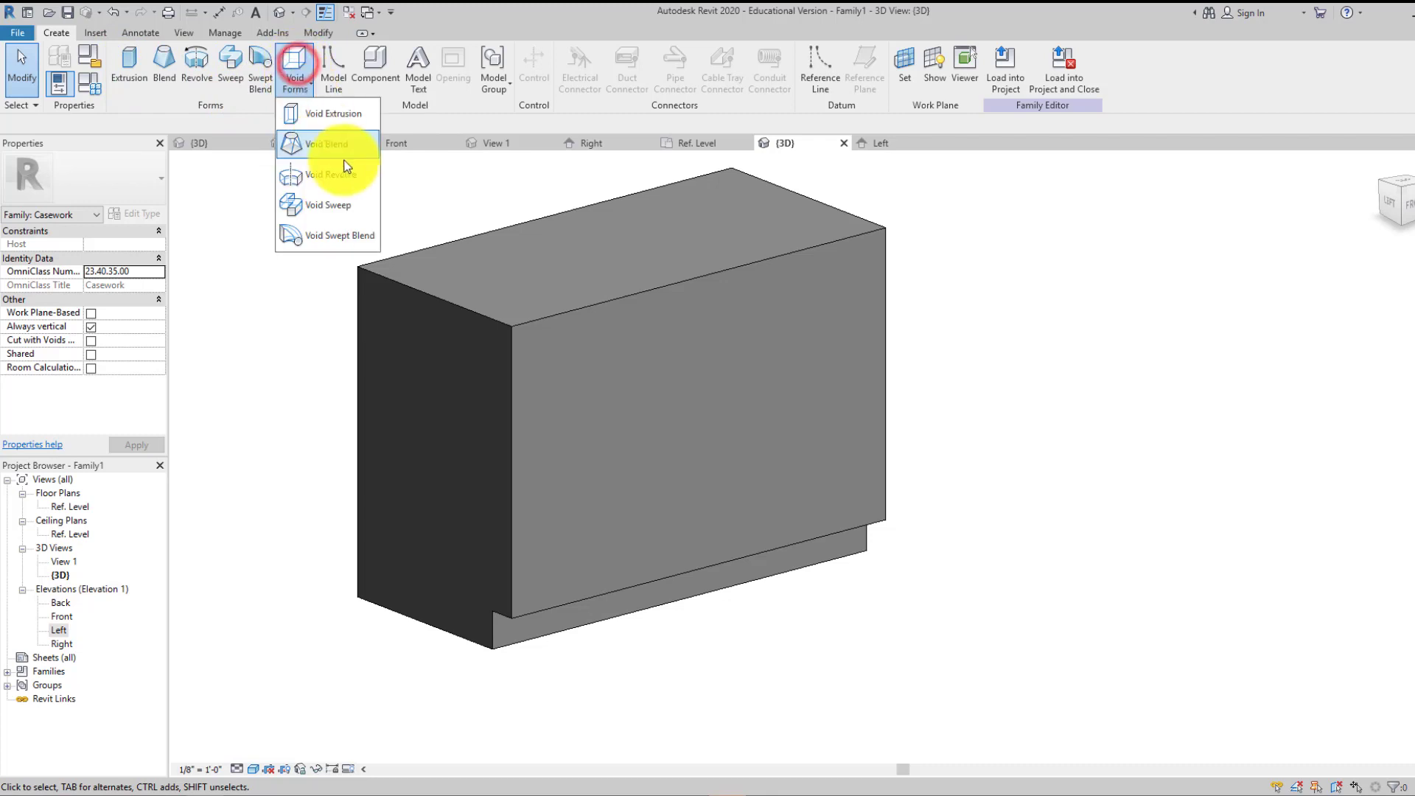
click(330, 117)
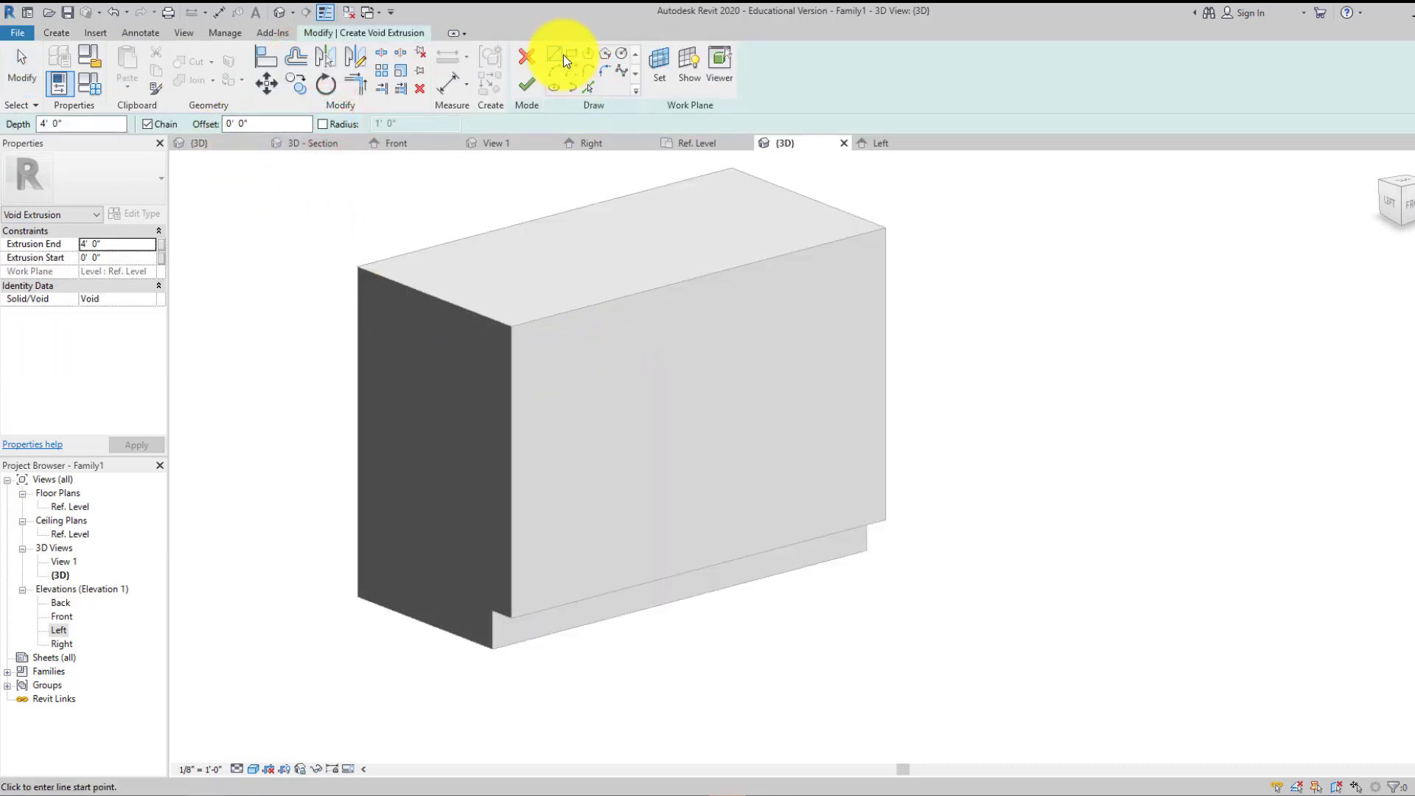
click(659, 70)
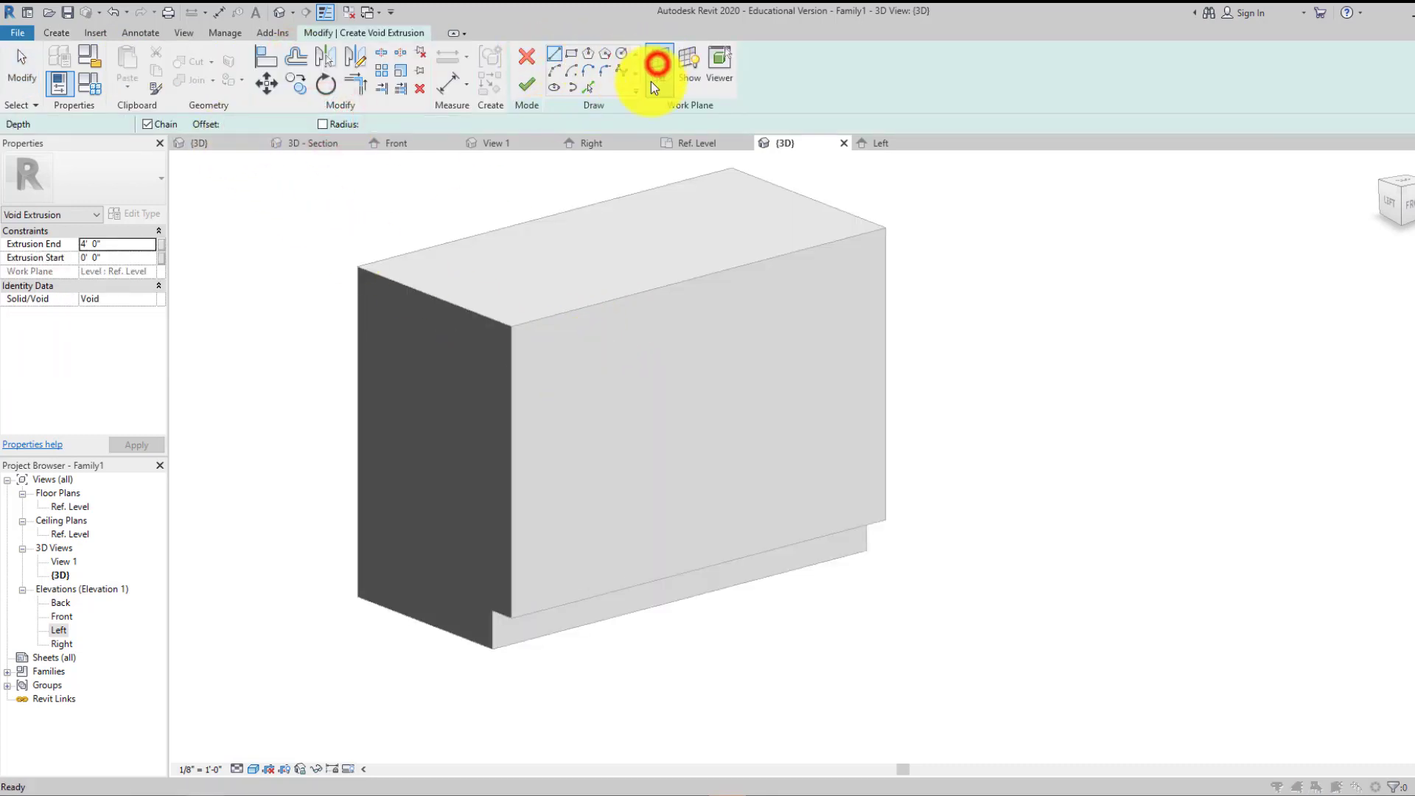
click(616, 427)
click(663, 495)
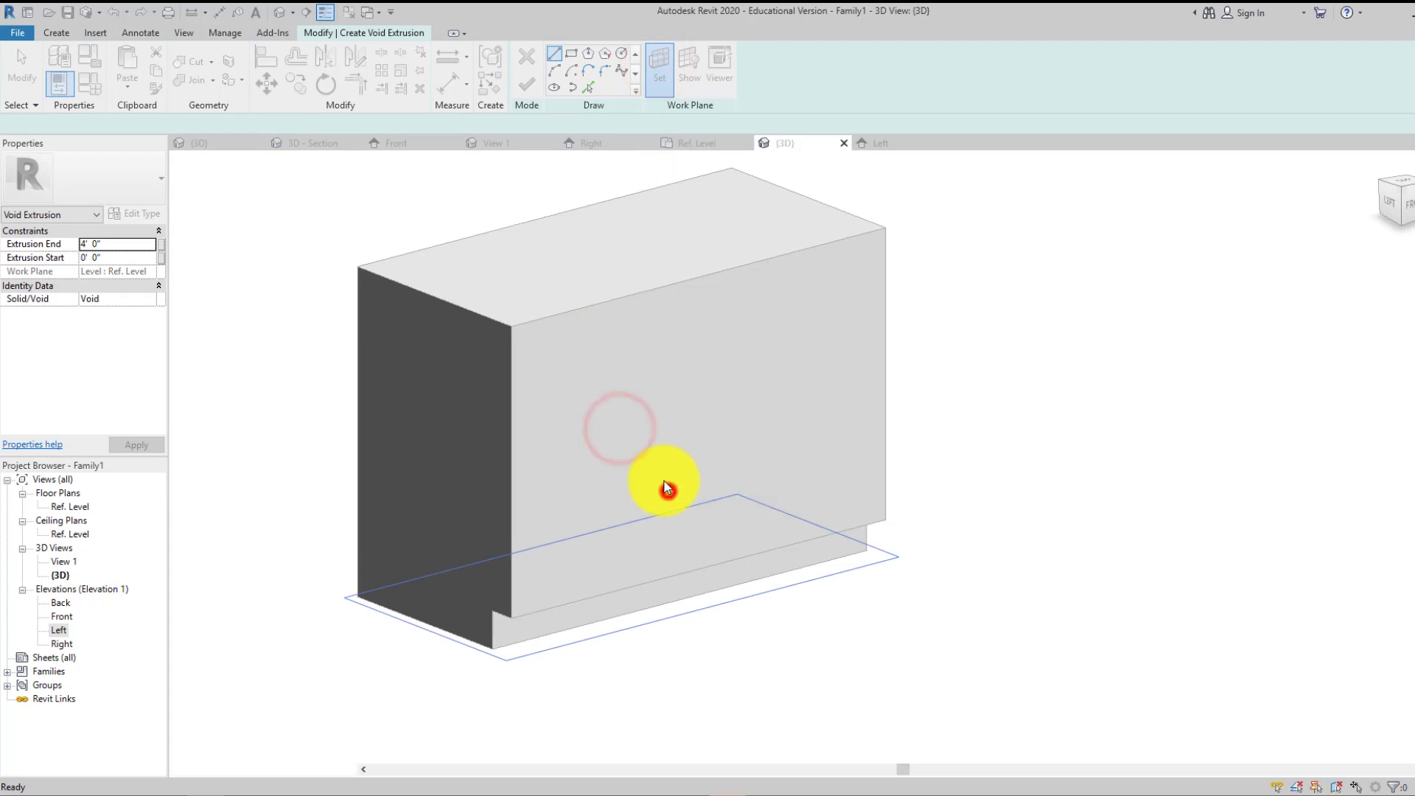
click(520, 399)
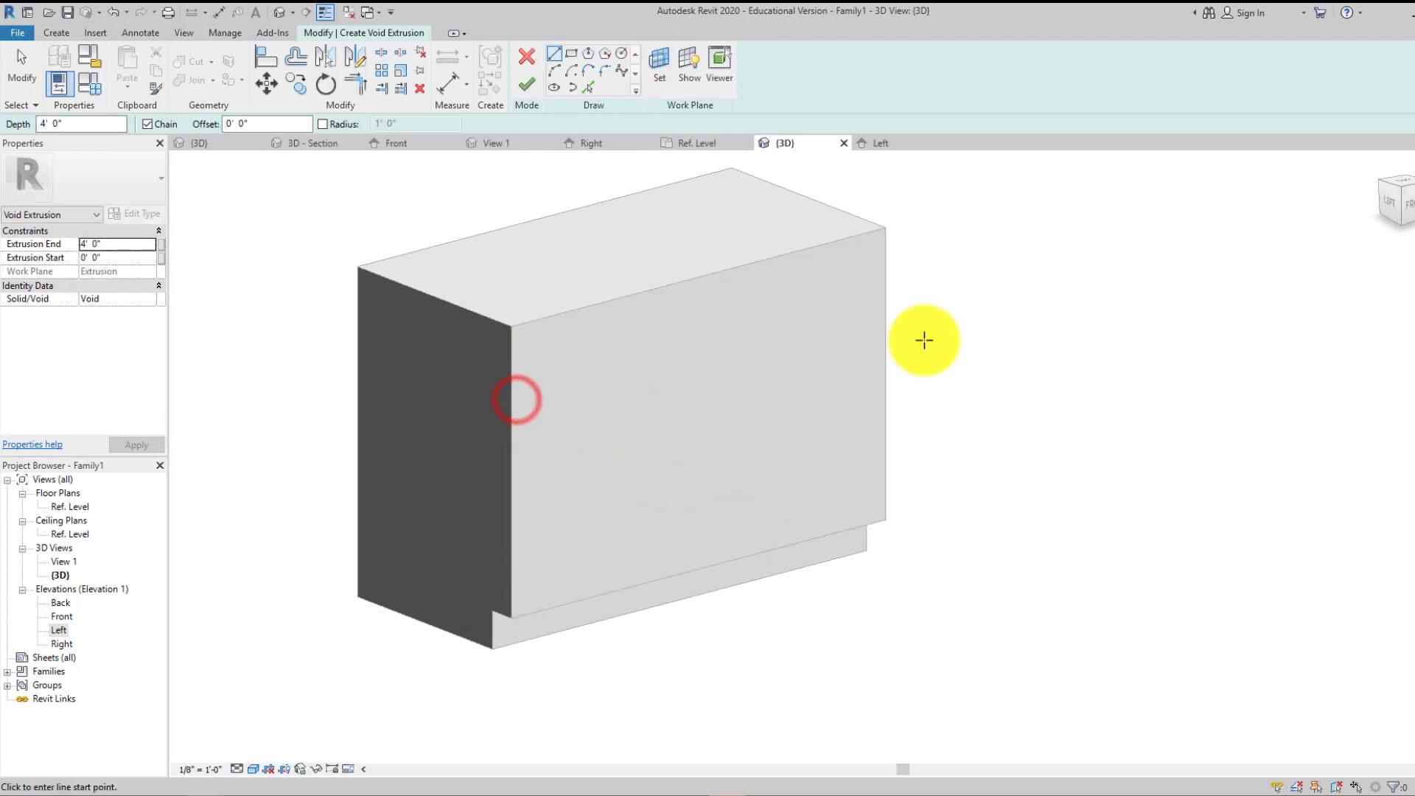
- Face the cabinet from the front and sketch a rectangle about 3' 7 1/2" wide and 7 1/2" high near its upper edge
drag(1397, 205, 1370, 223)
click(1370, 223)
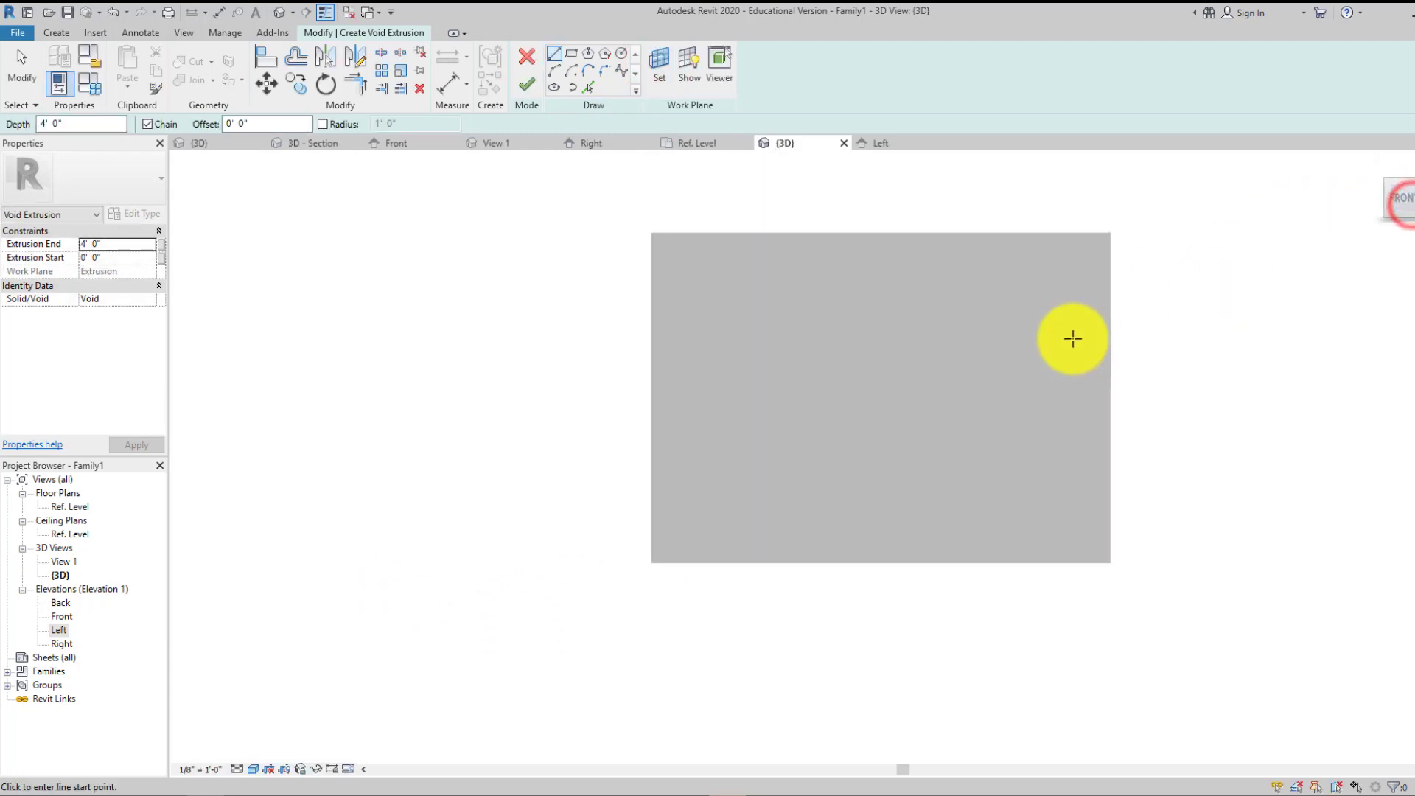
scroll(860, 343, up, 2)
middle_drag(860, 341, 568, 294)
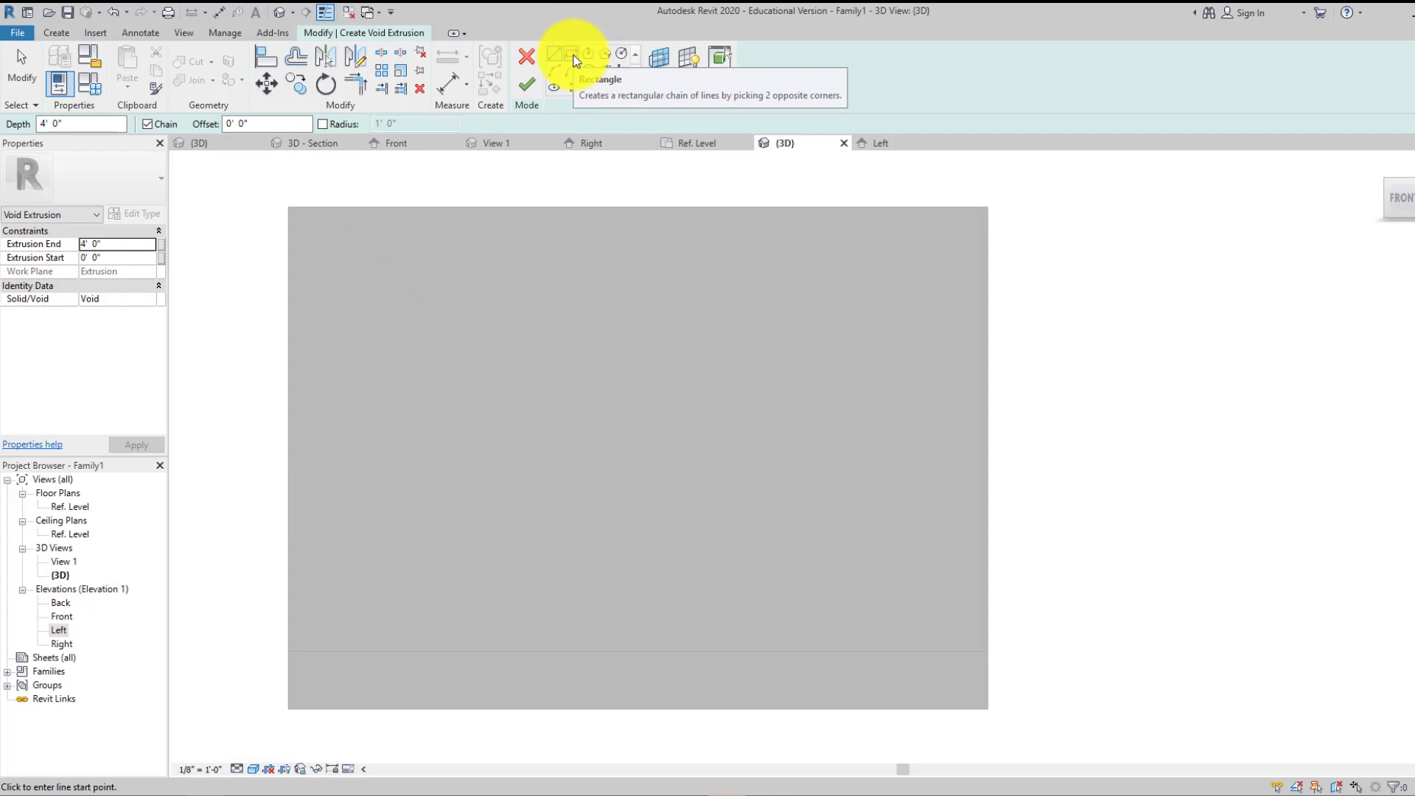
click(573, 56)
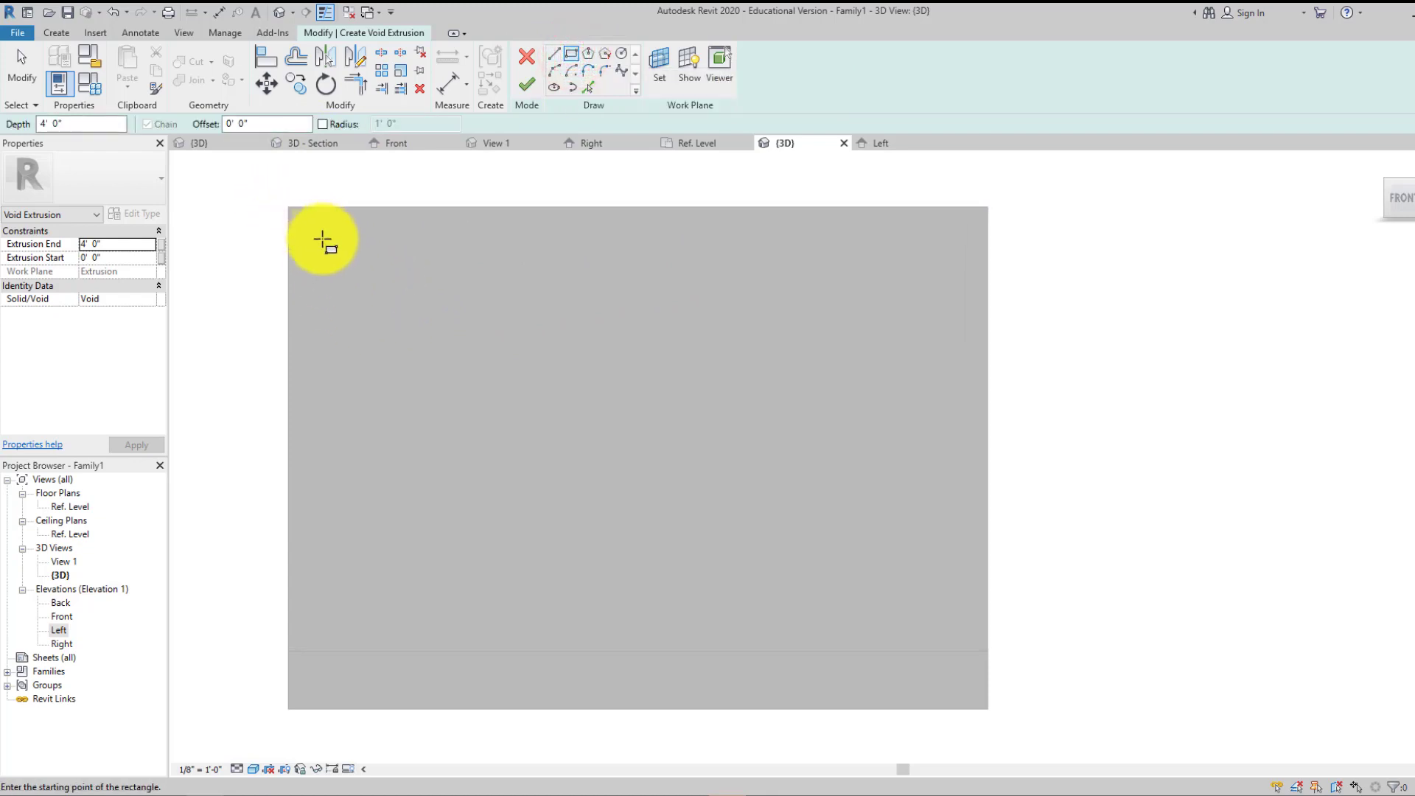
mouse_move(323, 240)
middle_down()
mouse_move(373, 309)
mouse_move(369, 383)
mouse_move(345, 222)
middle_up()
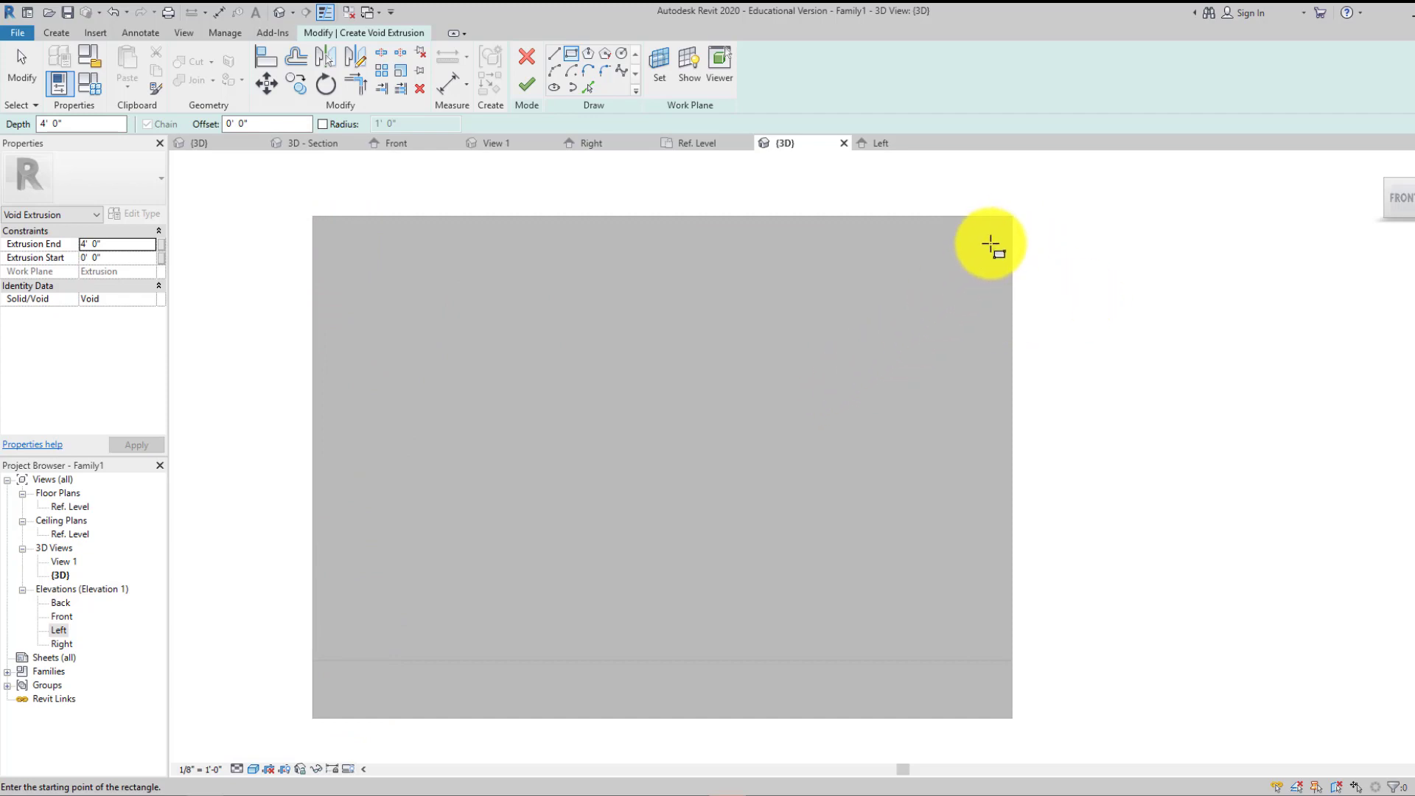
click(992, 246)
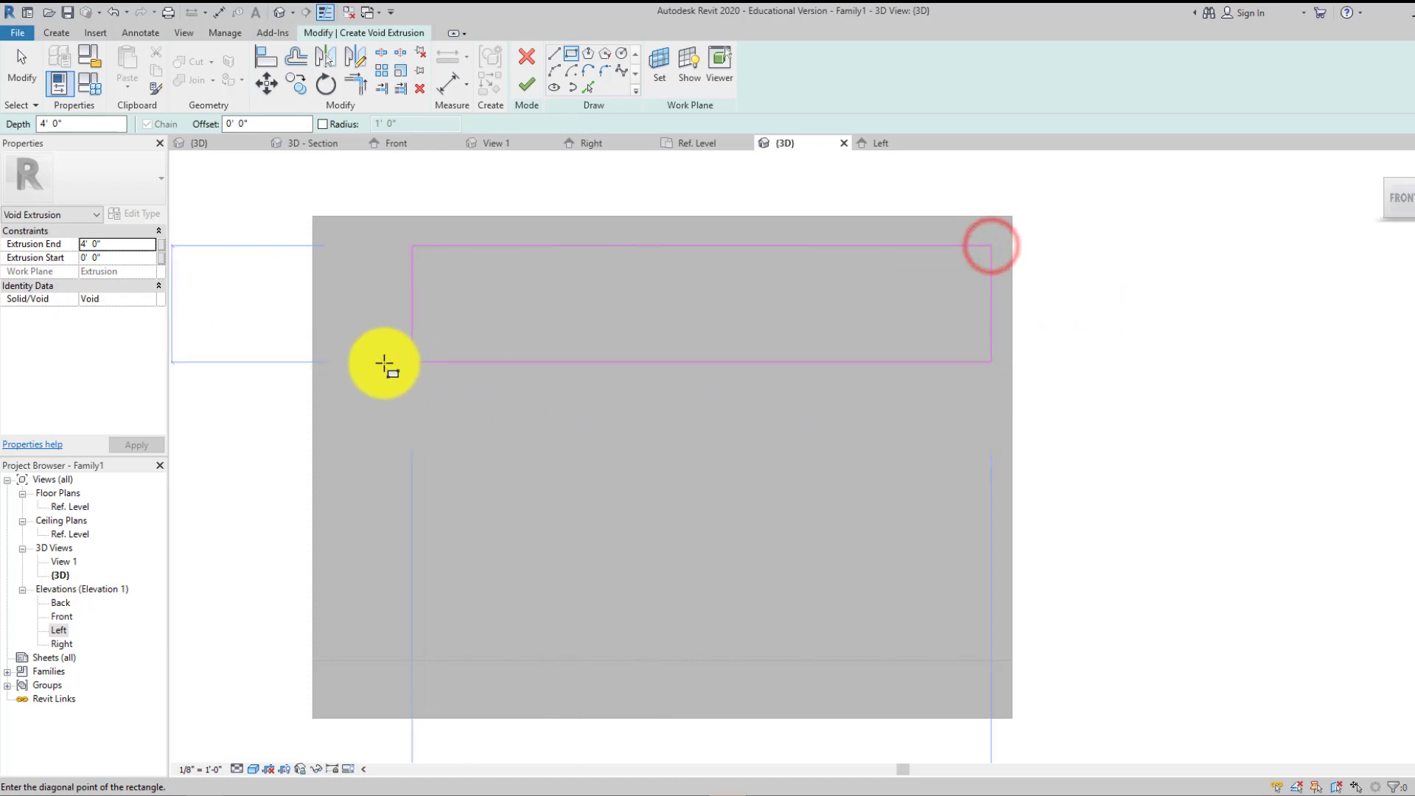
click(358, 356)
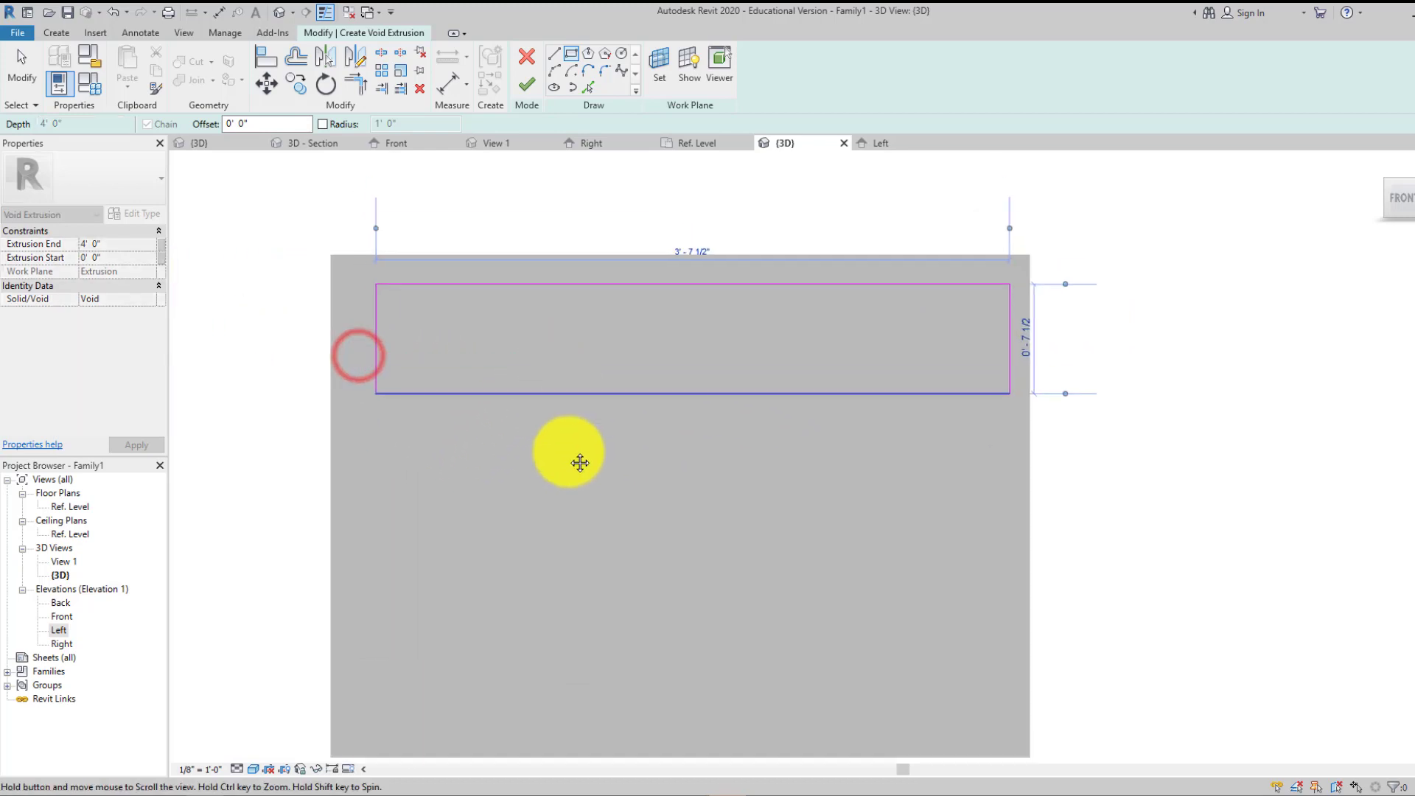
- Add an aligned dimension between the rectangle's top line and the cabinet's top edge
click(448, 85)
click(497, 354)
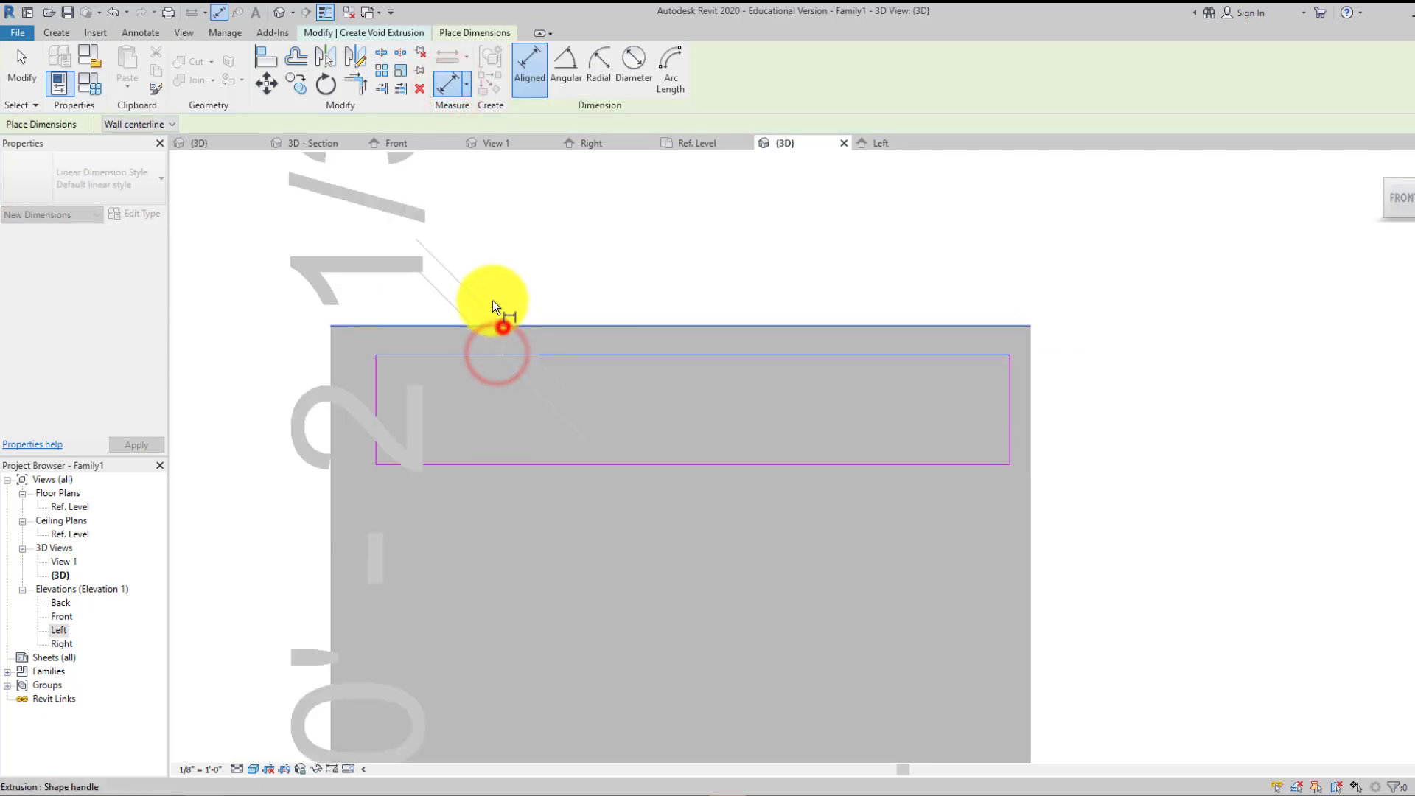
middle_drag(338, 317, 828, 347)
scroll(737, 332, down, 2)
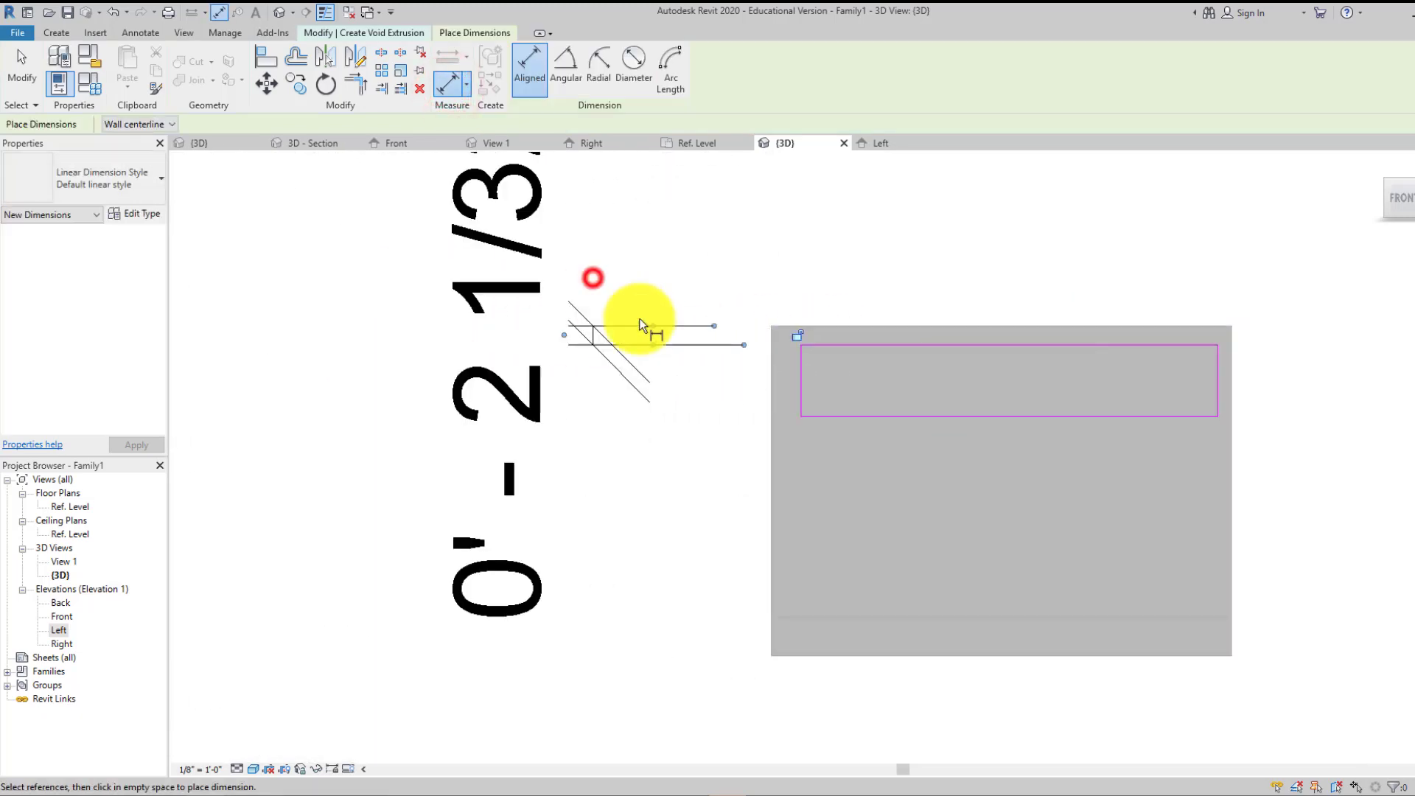
middle_drag(640, 325, 578, 467)
scroll(579, 467, down, 3)
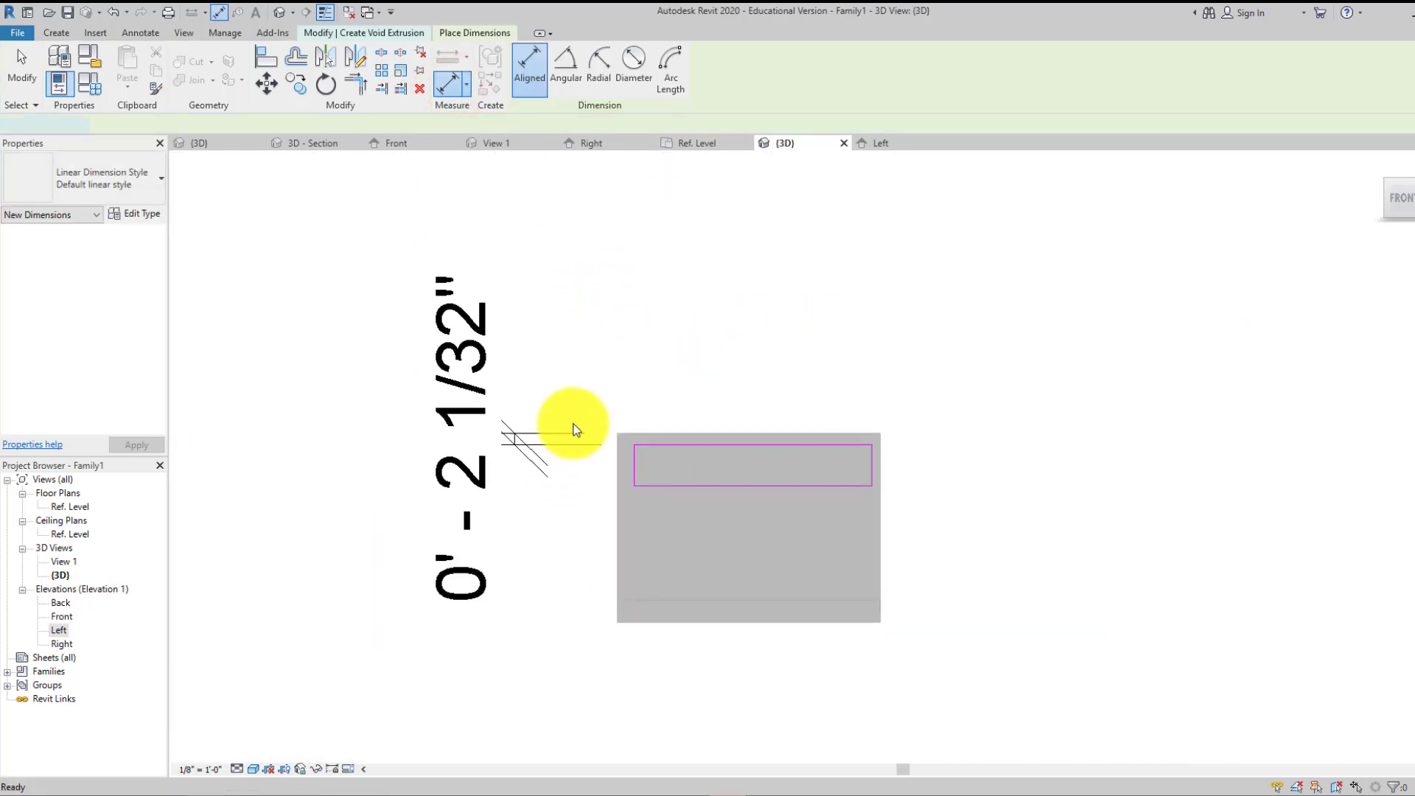
key(Escape)
key(Escape)
- Set the gap between the rectangle's top line and the cabinet's top edge to 2"
scroll(590, 442, up, 3)
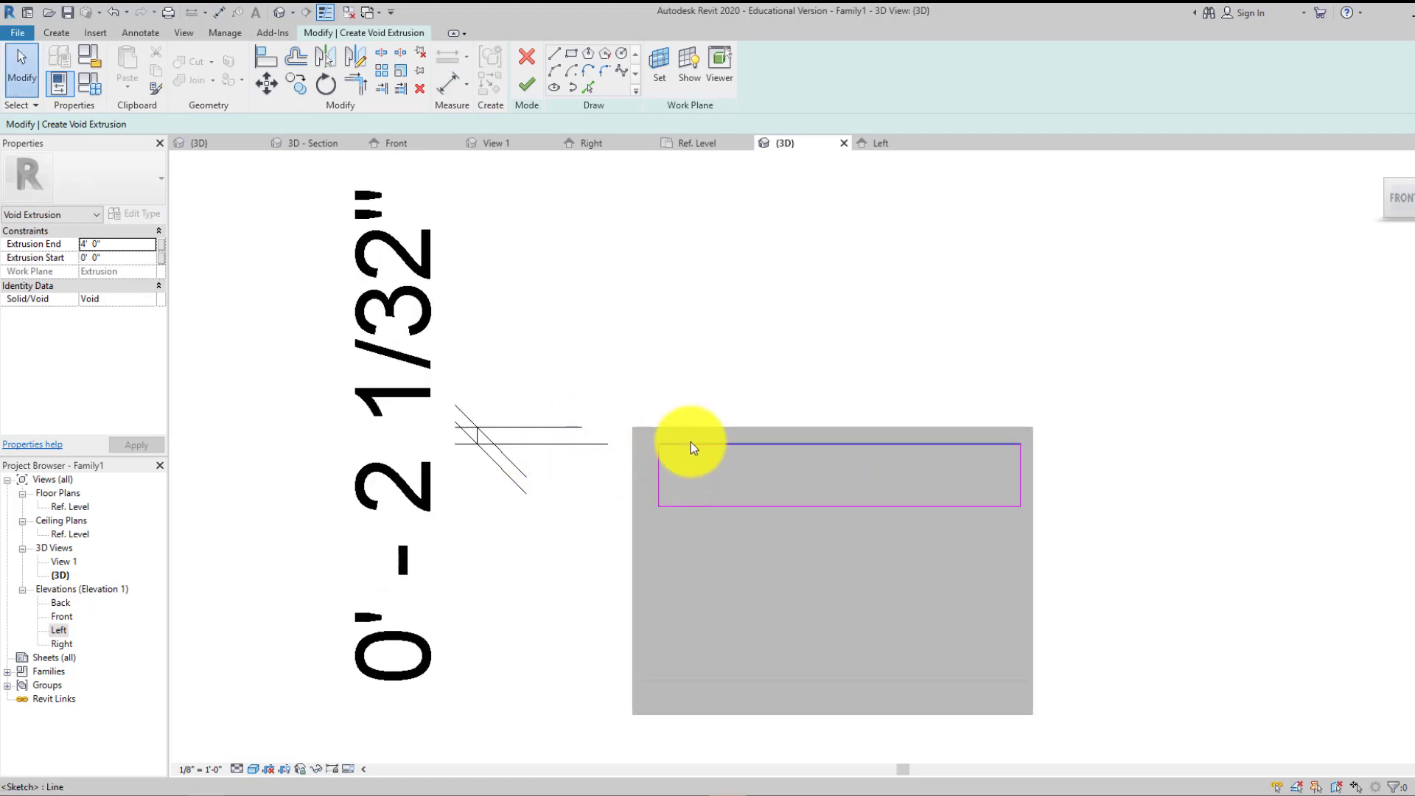
click(690, 442)
click(446, 434)
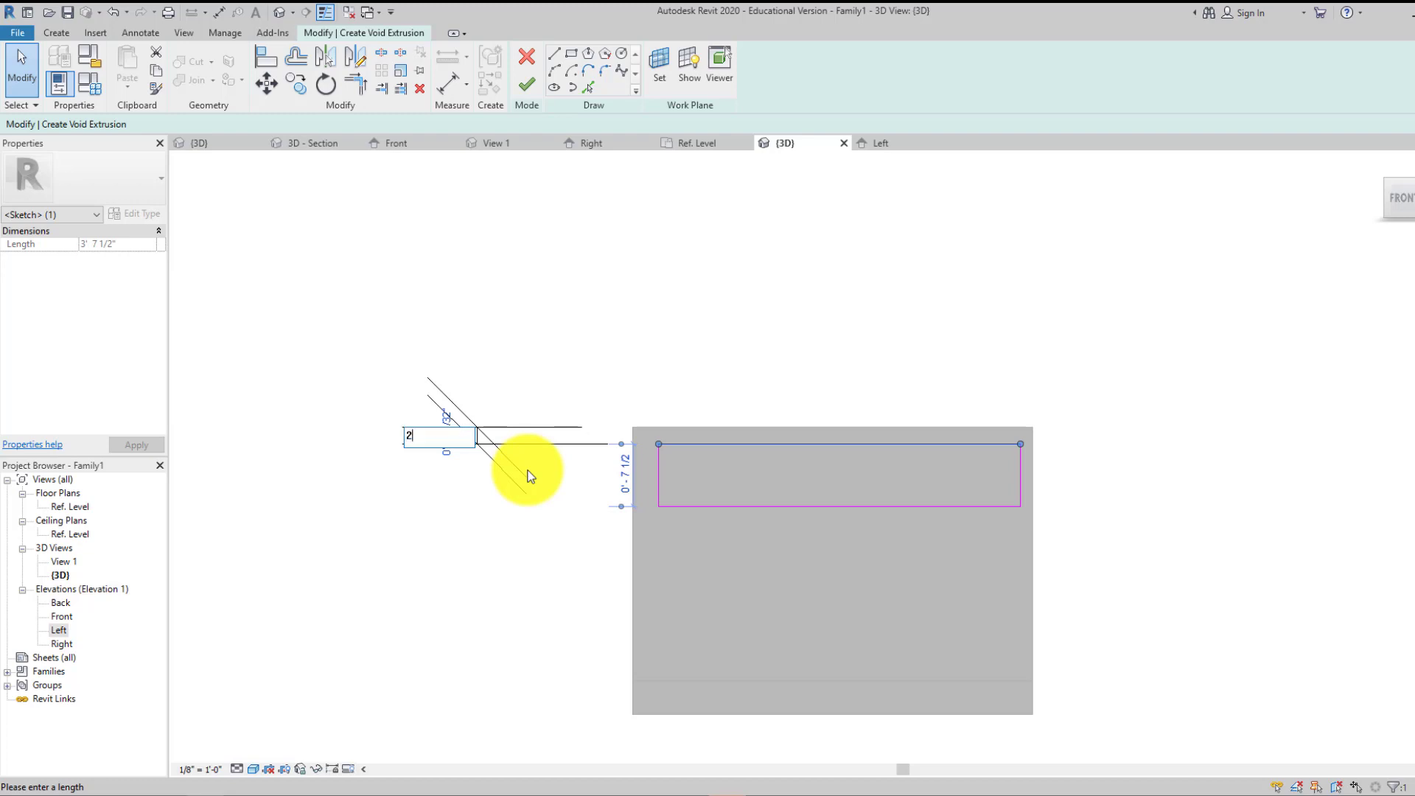
key(Return)
click(510, 524)
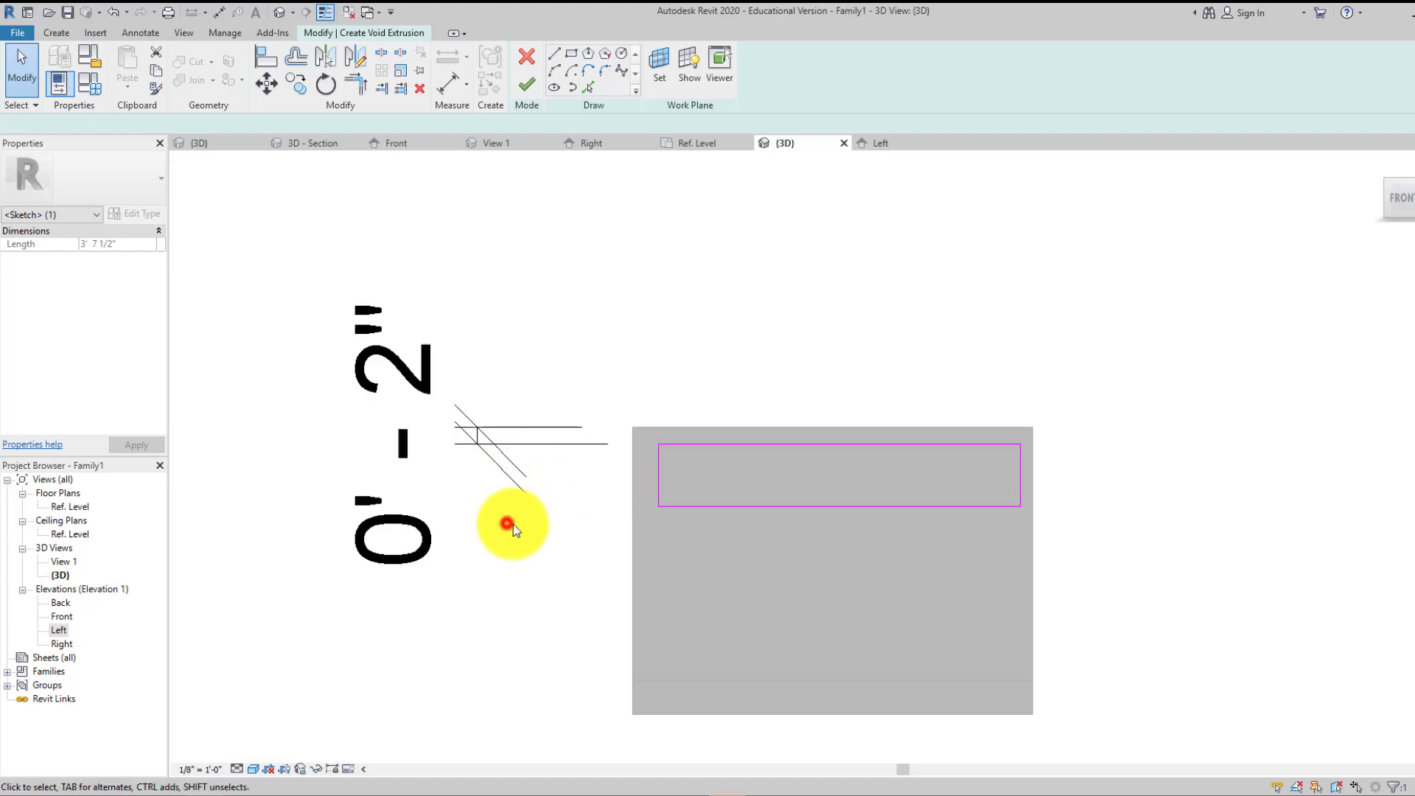
- Set the rectangle's height to 8" by moving its bottom line
click(690, 508)
click(1035, 483)
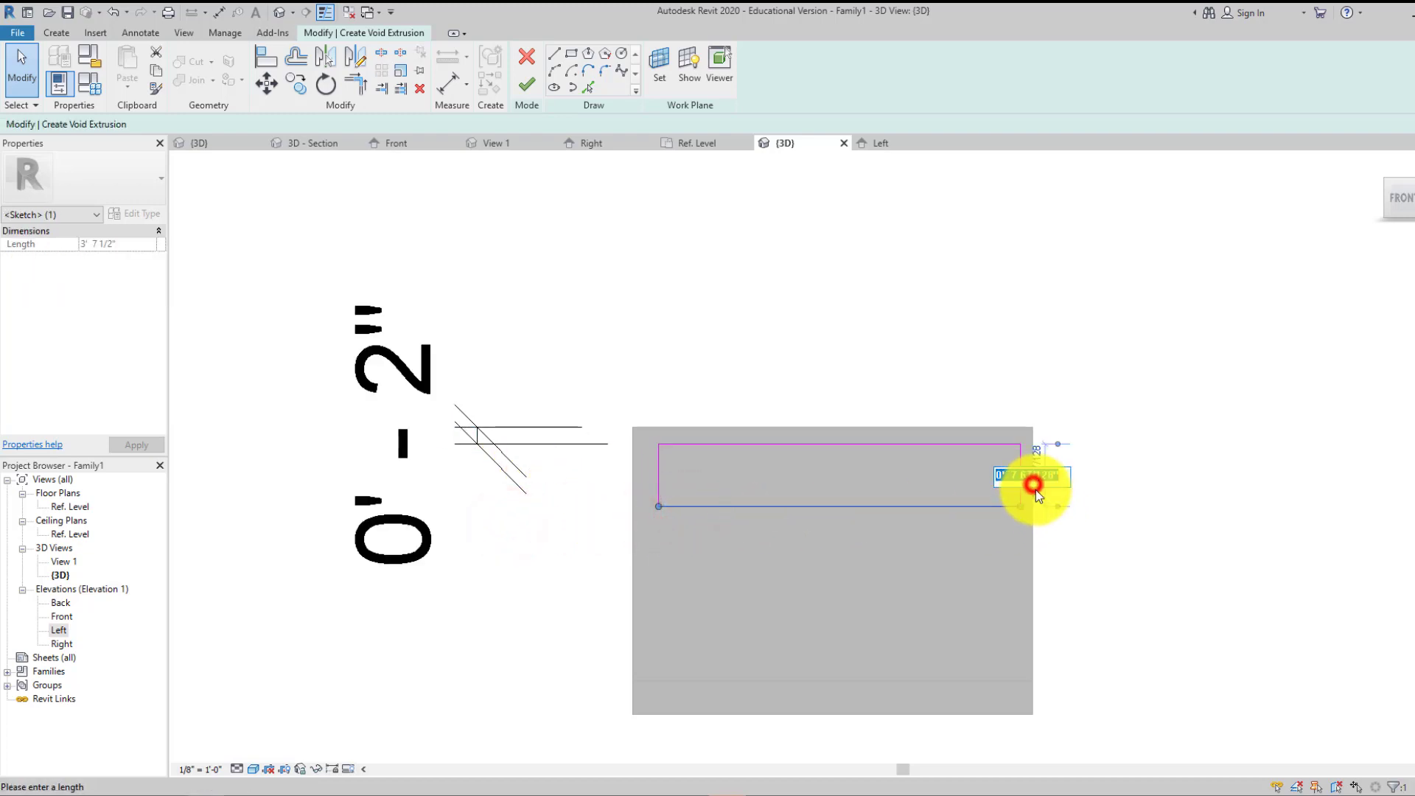
text(0 8)
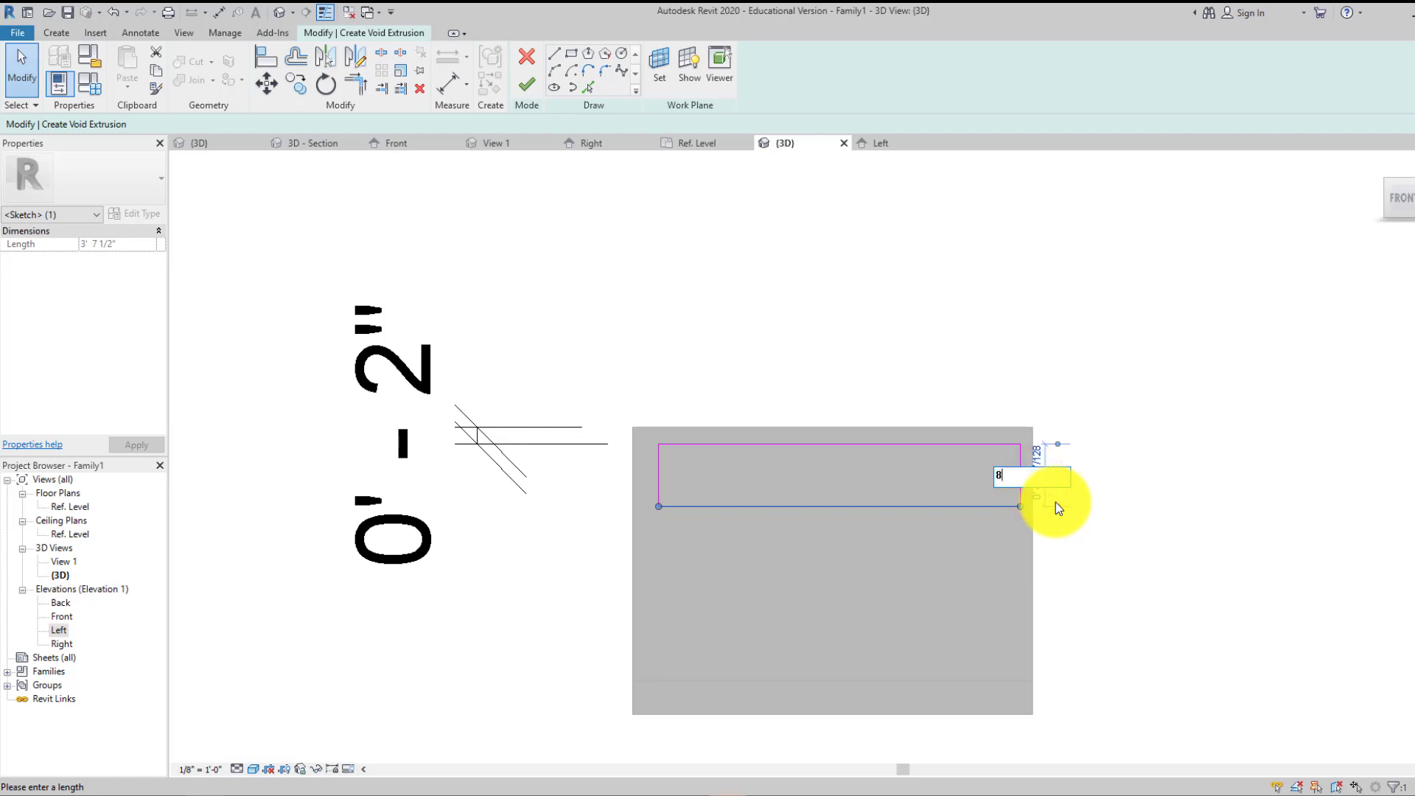
key(Return)
click(1153, 508)
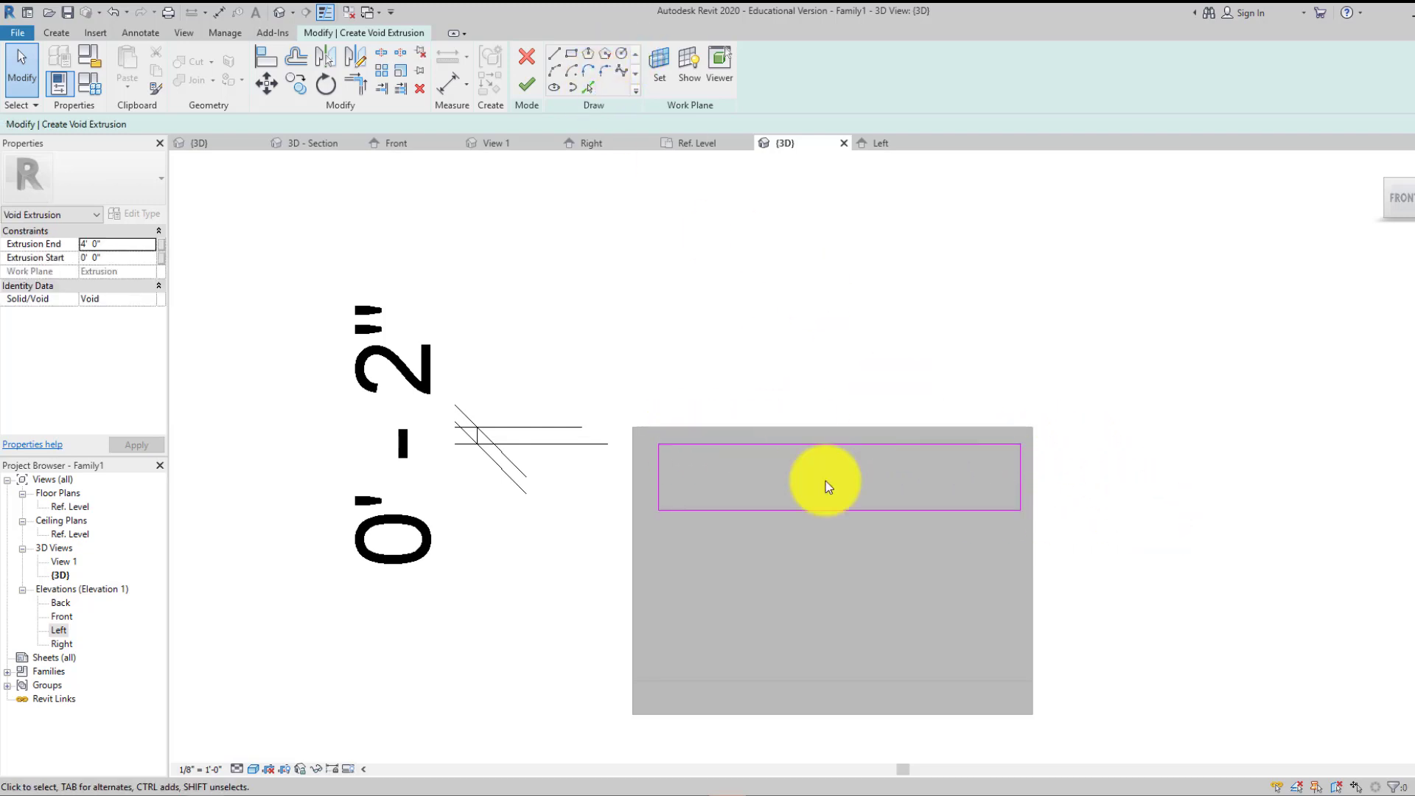
- Add an aligned dimension between the rectangle's right line and the cabinet's right edge
click(1020, 488)
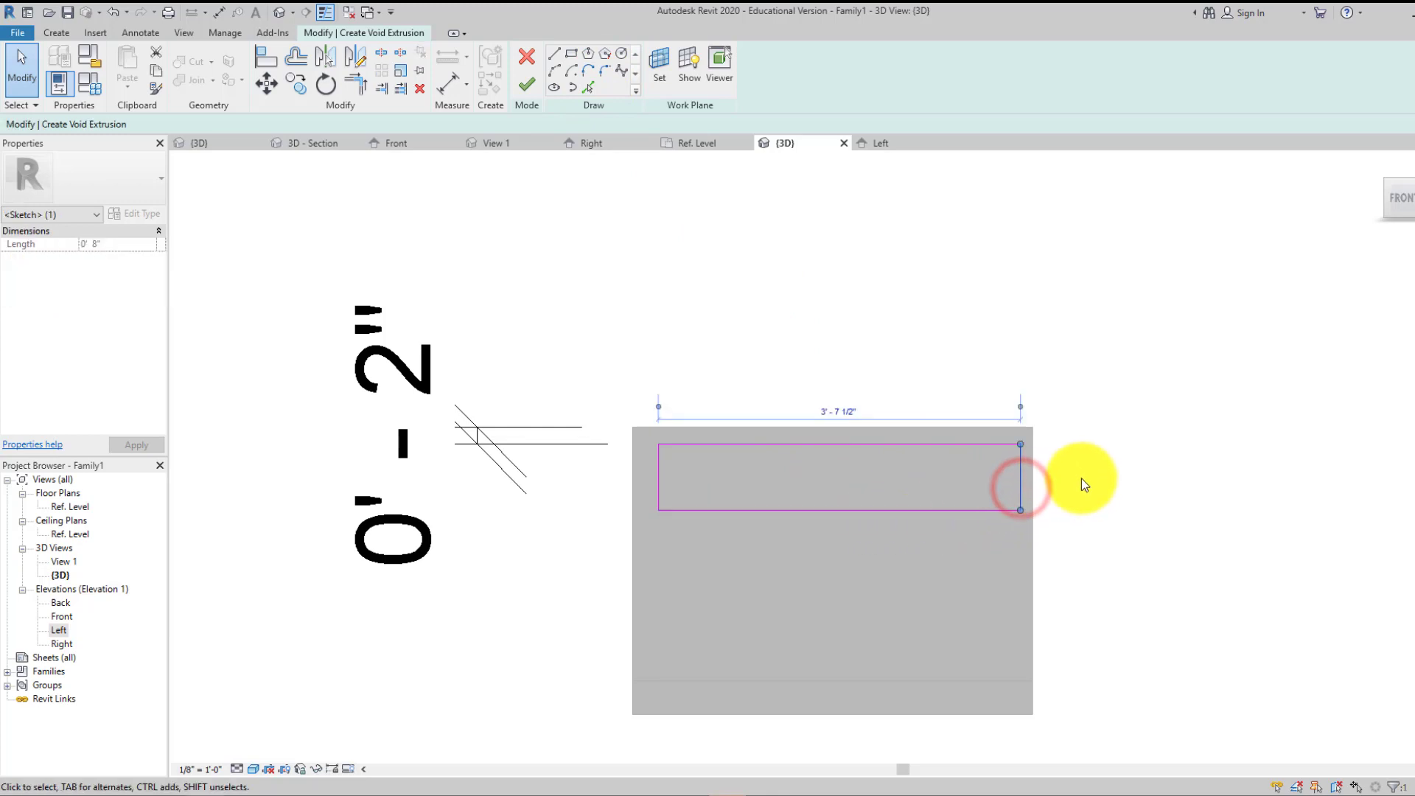
middle_drag(1082, 479, 832, 462)
click(786, 490)
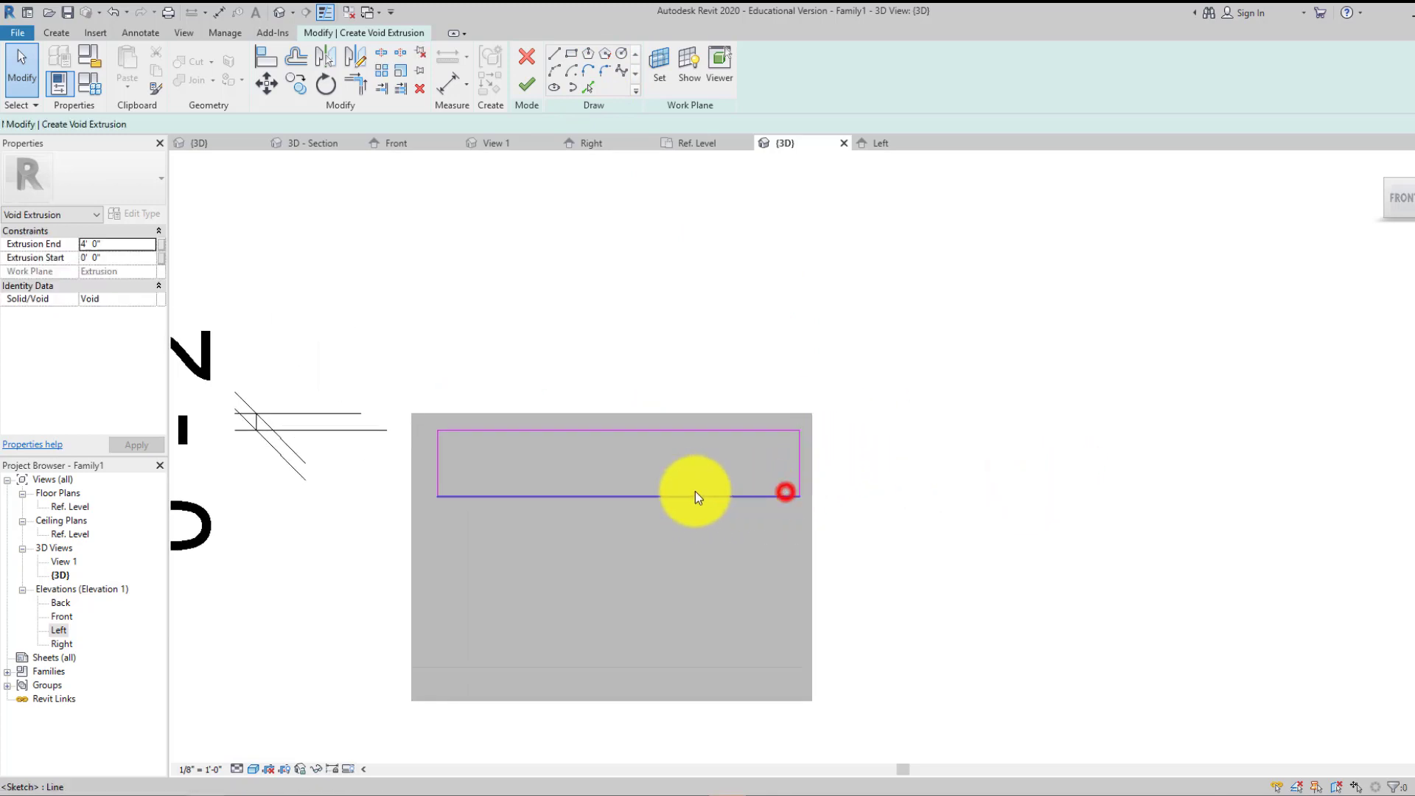
click(800, 468)
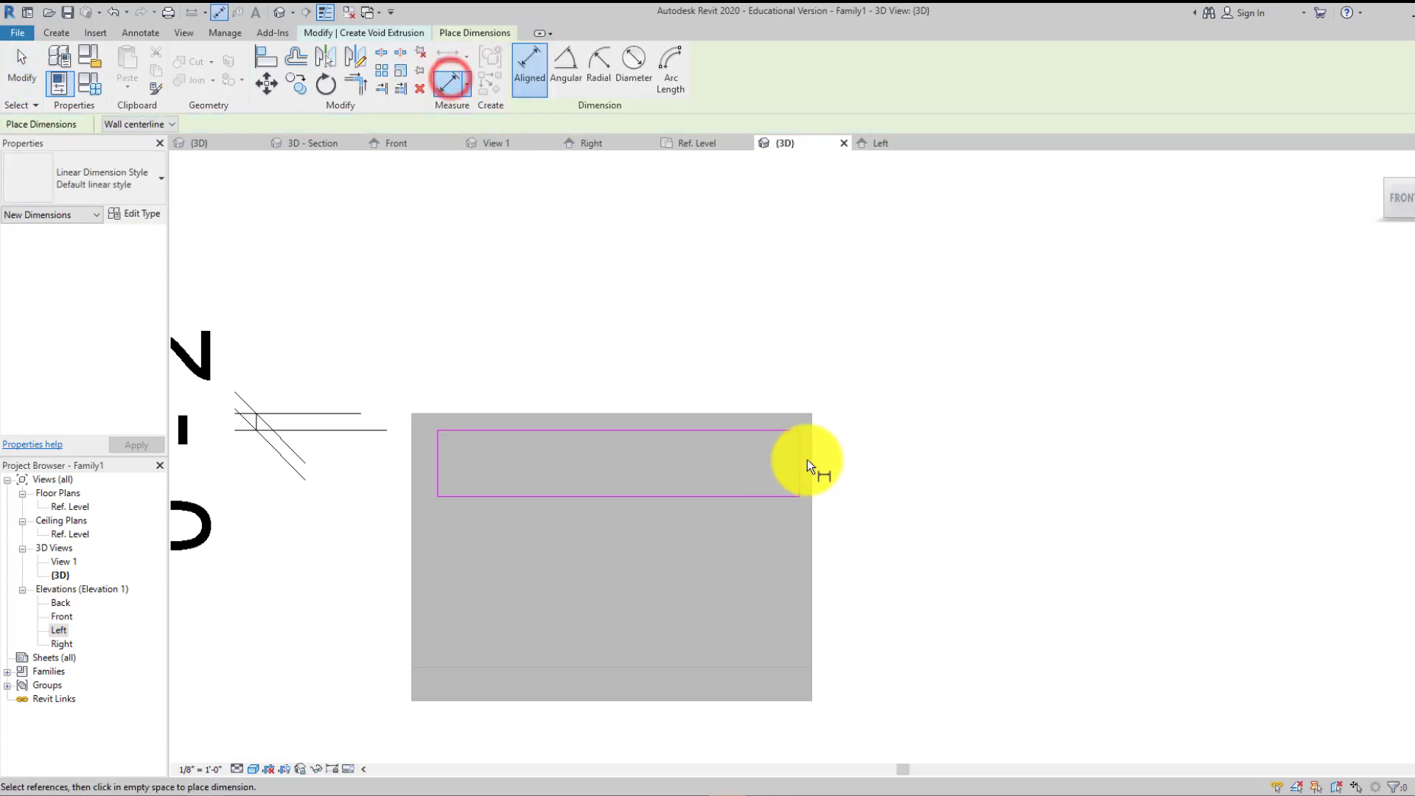
click(801, 455)
click(811, 454)
click(901, 291)
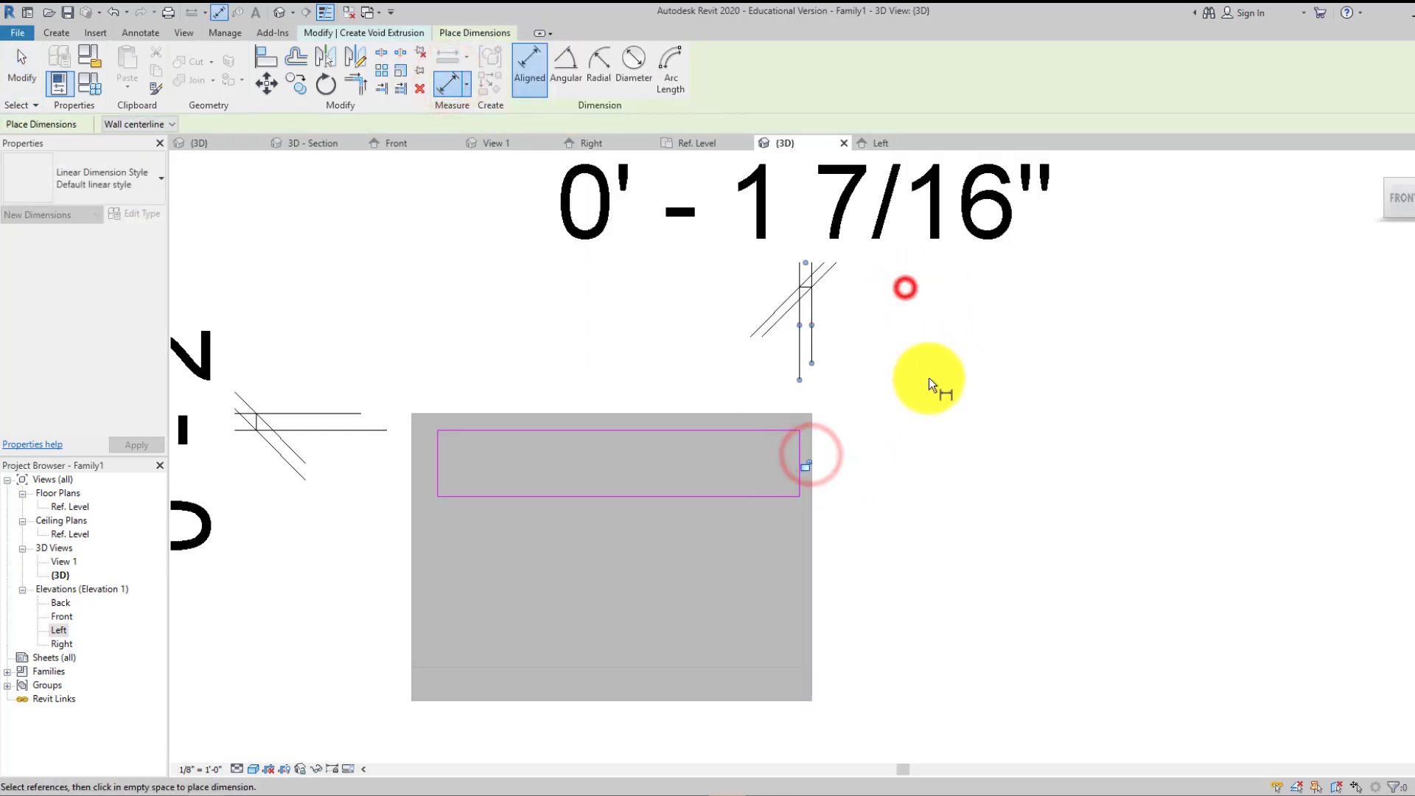
- Add an aligned dimension between the rectangle's left line and the cabinet's left edge
middle_drag(931, 379, 767, 488)
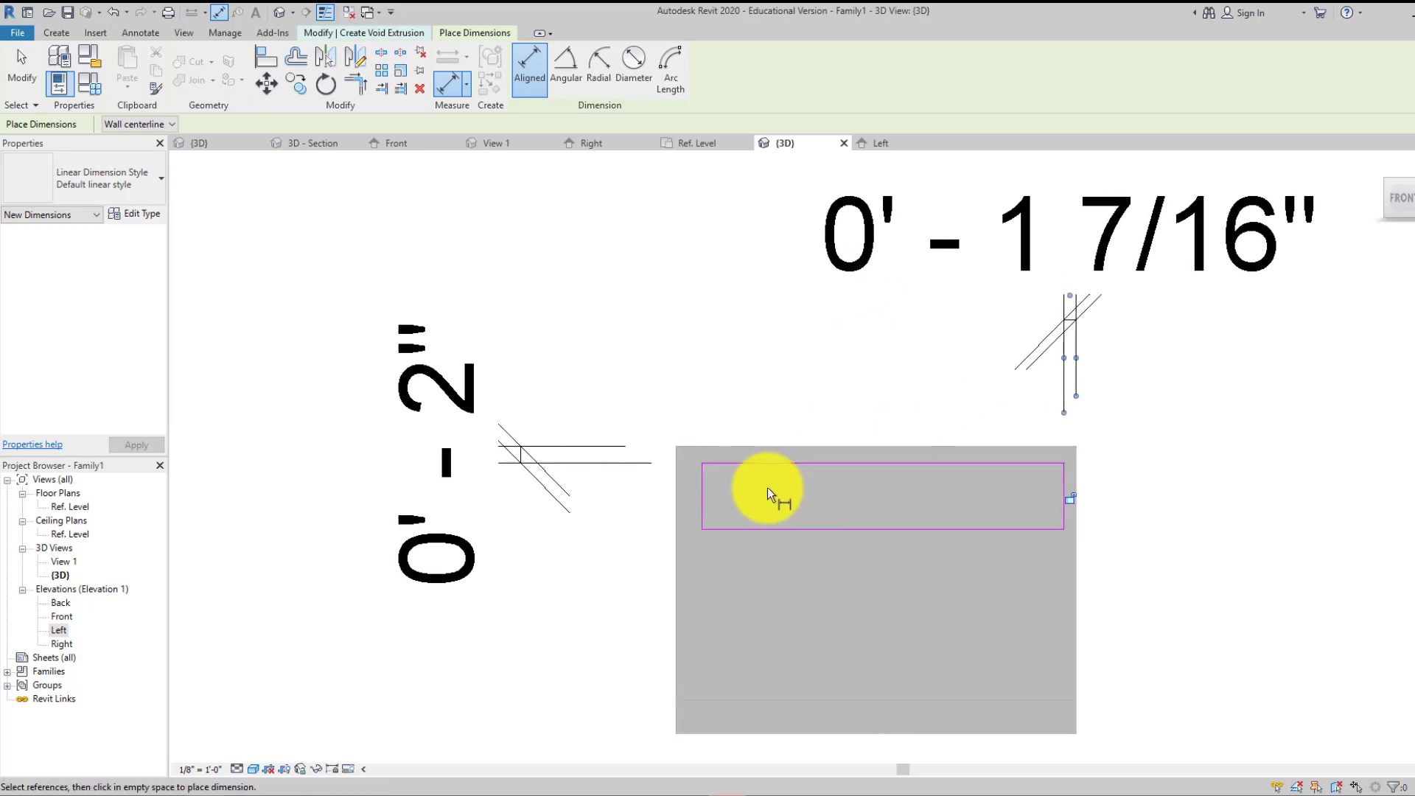
click(700, 489)
middle_drag(552, 276, 541, 386)
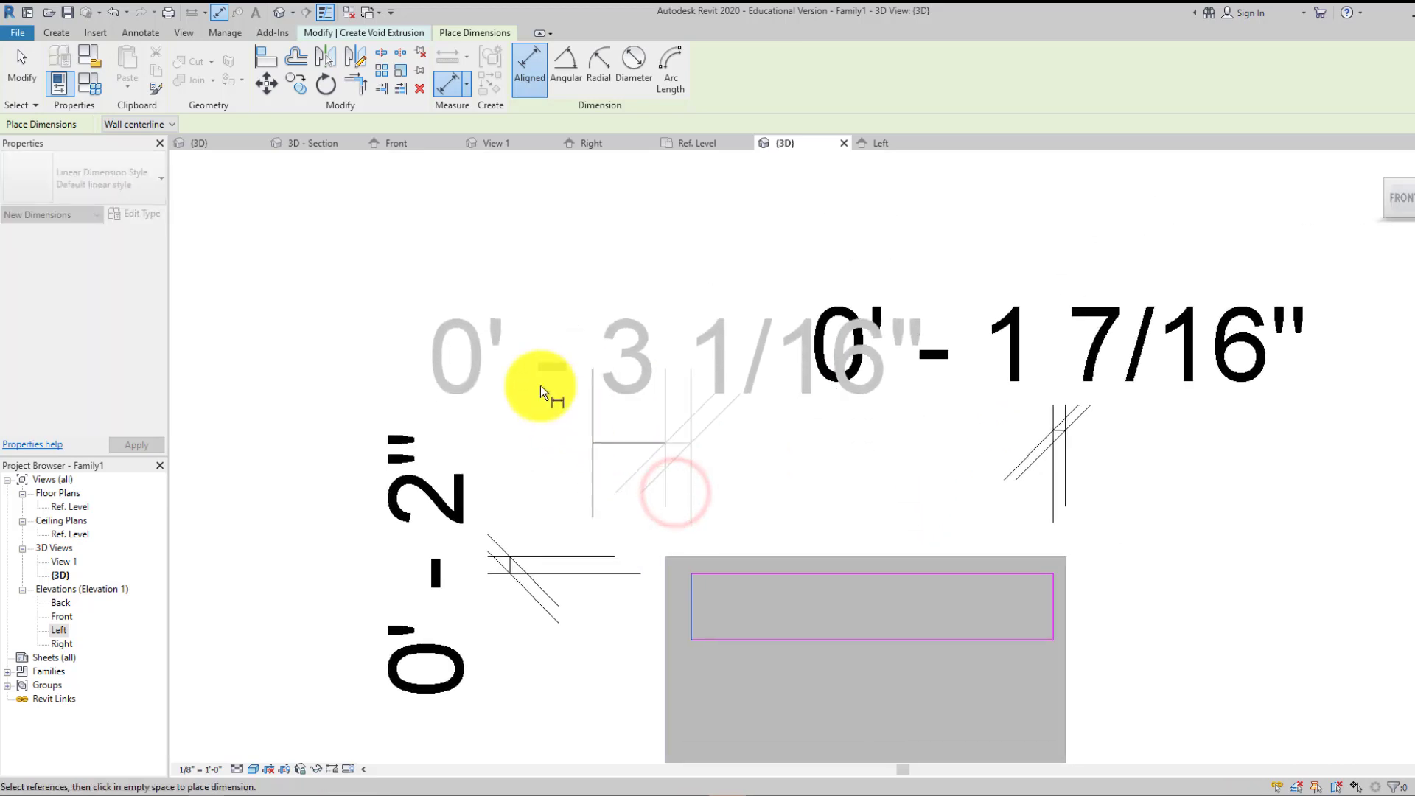
click(665, 628)
middle_drag(648, 573, 659, 618)
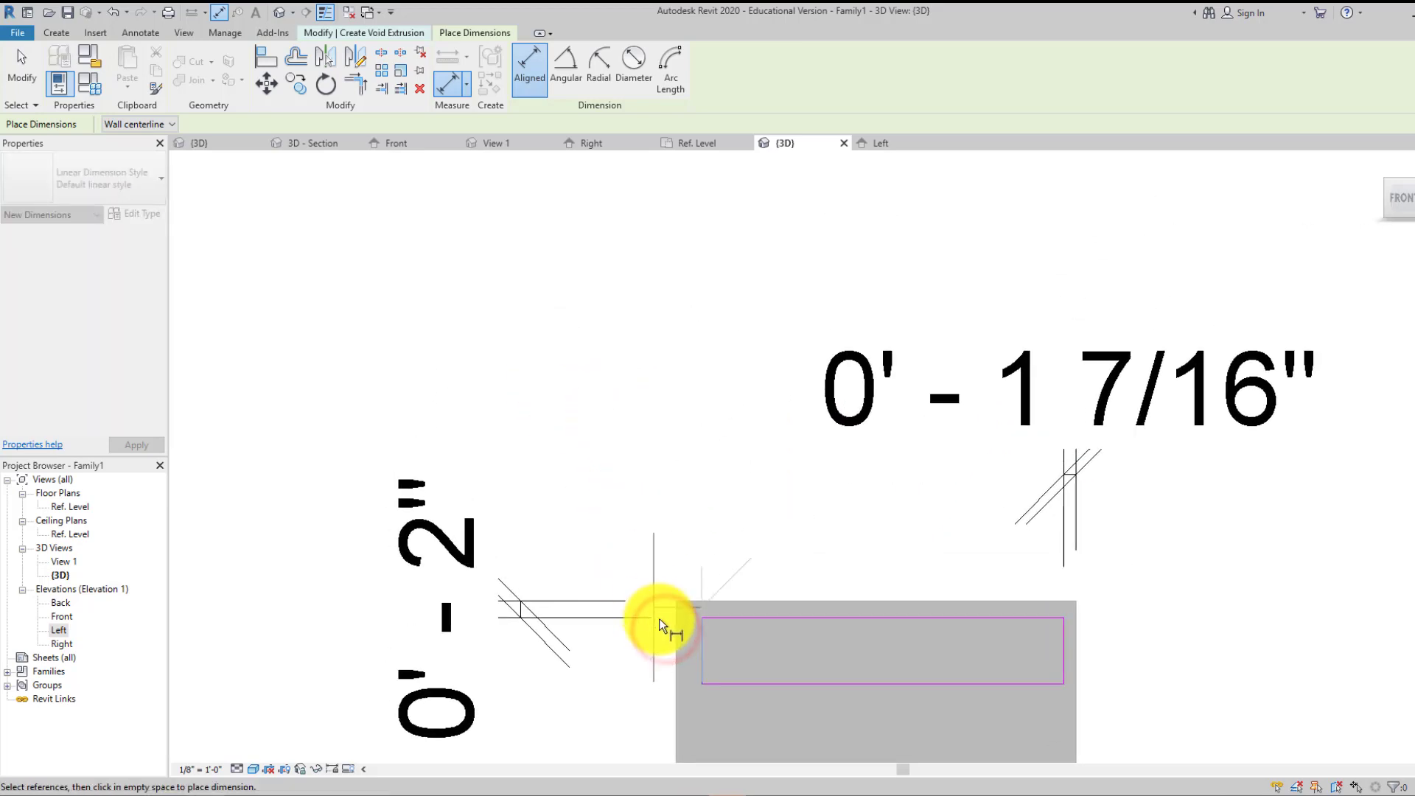
click(674, 631)
click(670, 298)
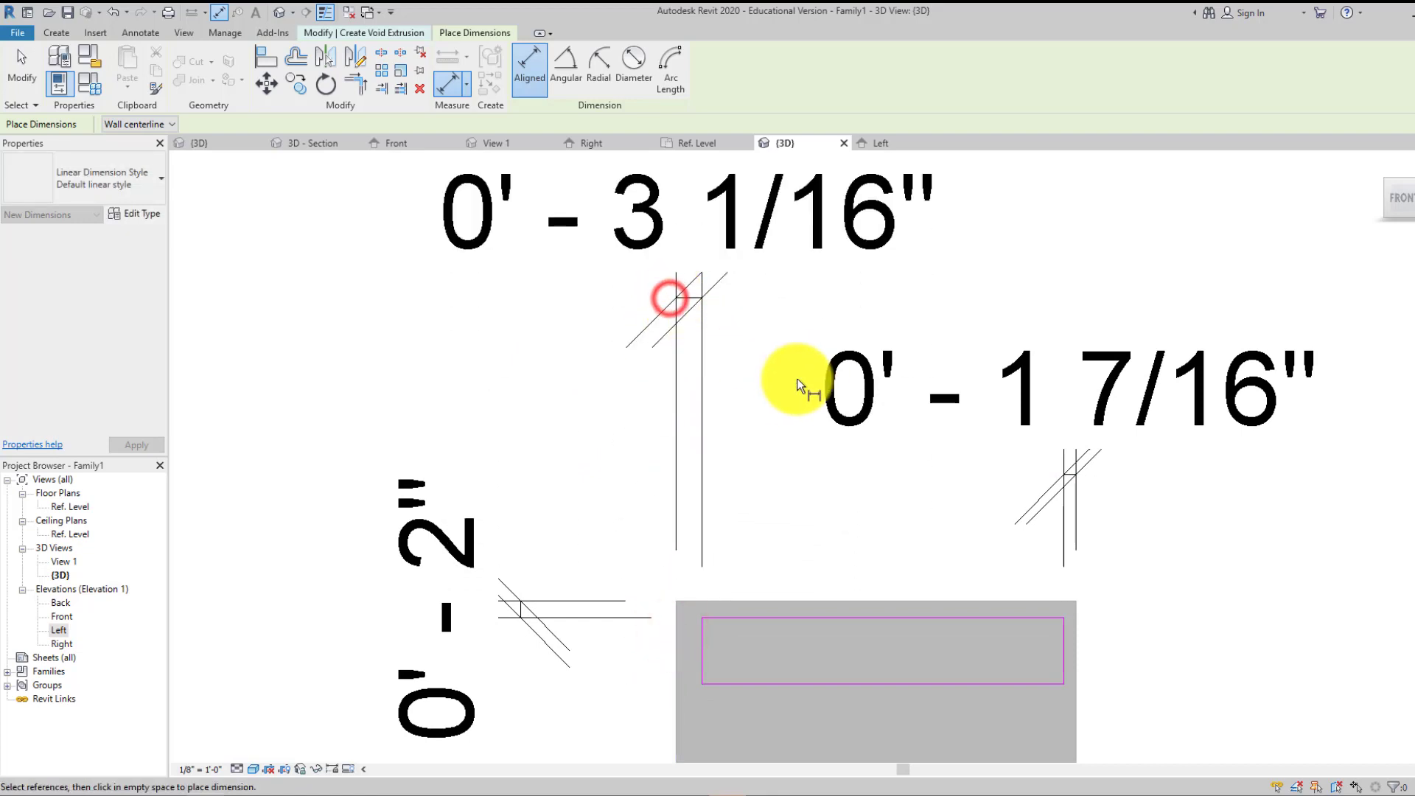
scroll(663, 410, down, 4)
key(Escape)
- Set the gap between the rectangle's right line and the cabinet's right edge to 2"
click(887, 413)
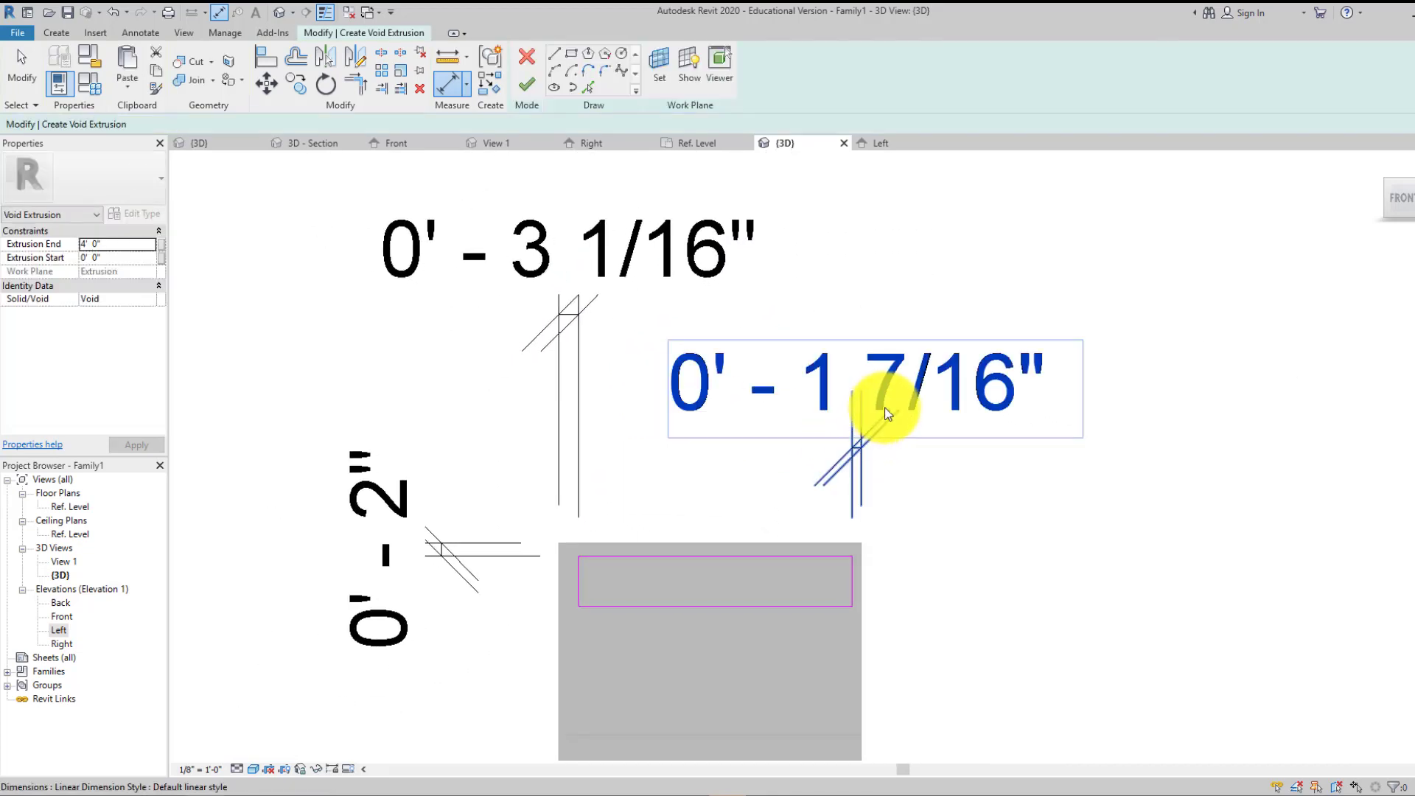
key(Escape)
click(851, 592)
click(864, 426)
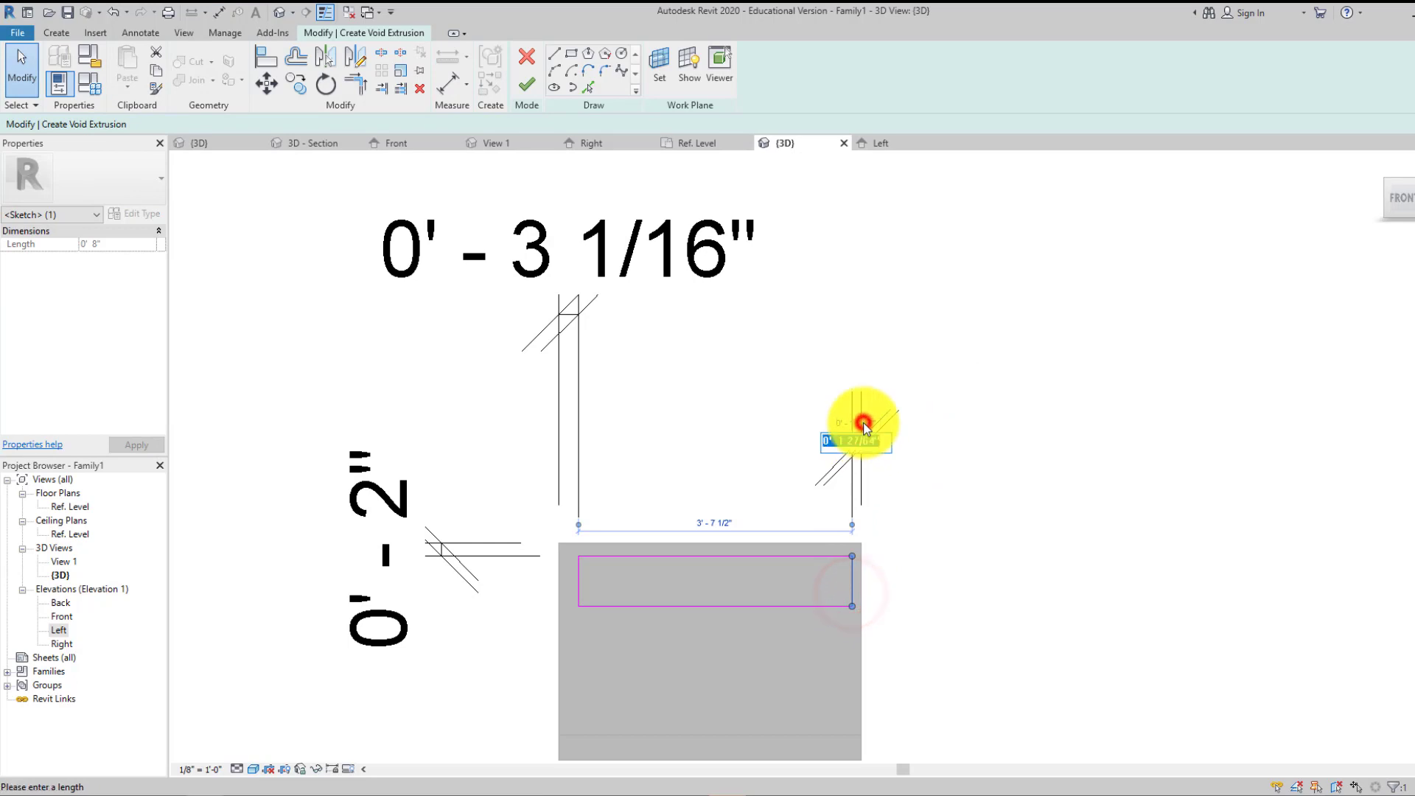
text(2)
key(Return)
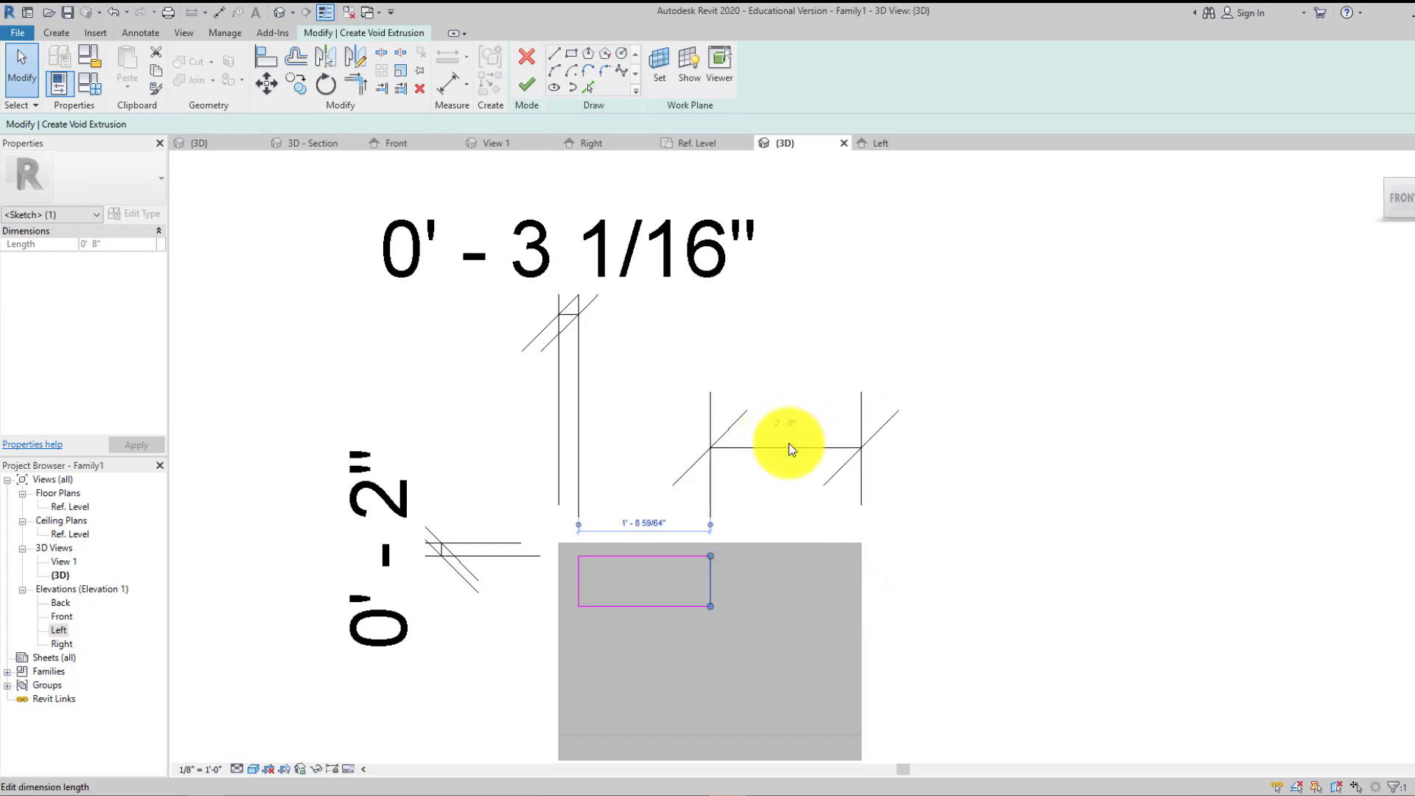
text(0 2)
key(Return)
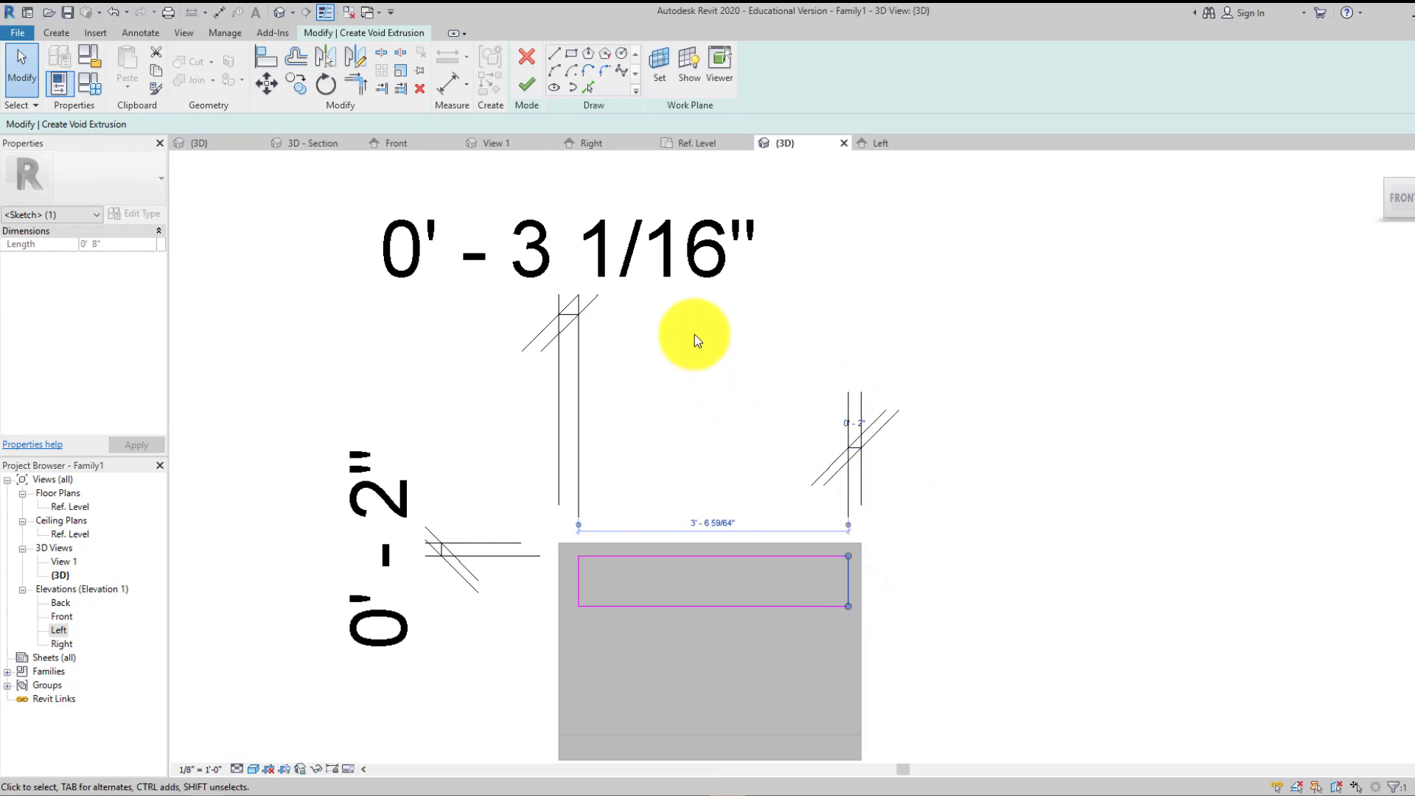
- Set the gap between the rectangle's left line and the cabinet's left edge to 4"
click(683, 270)
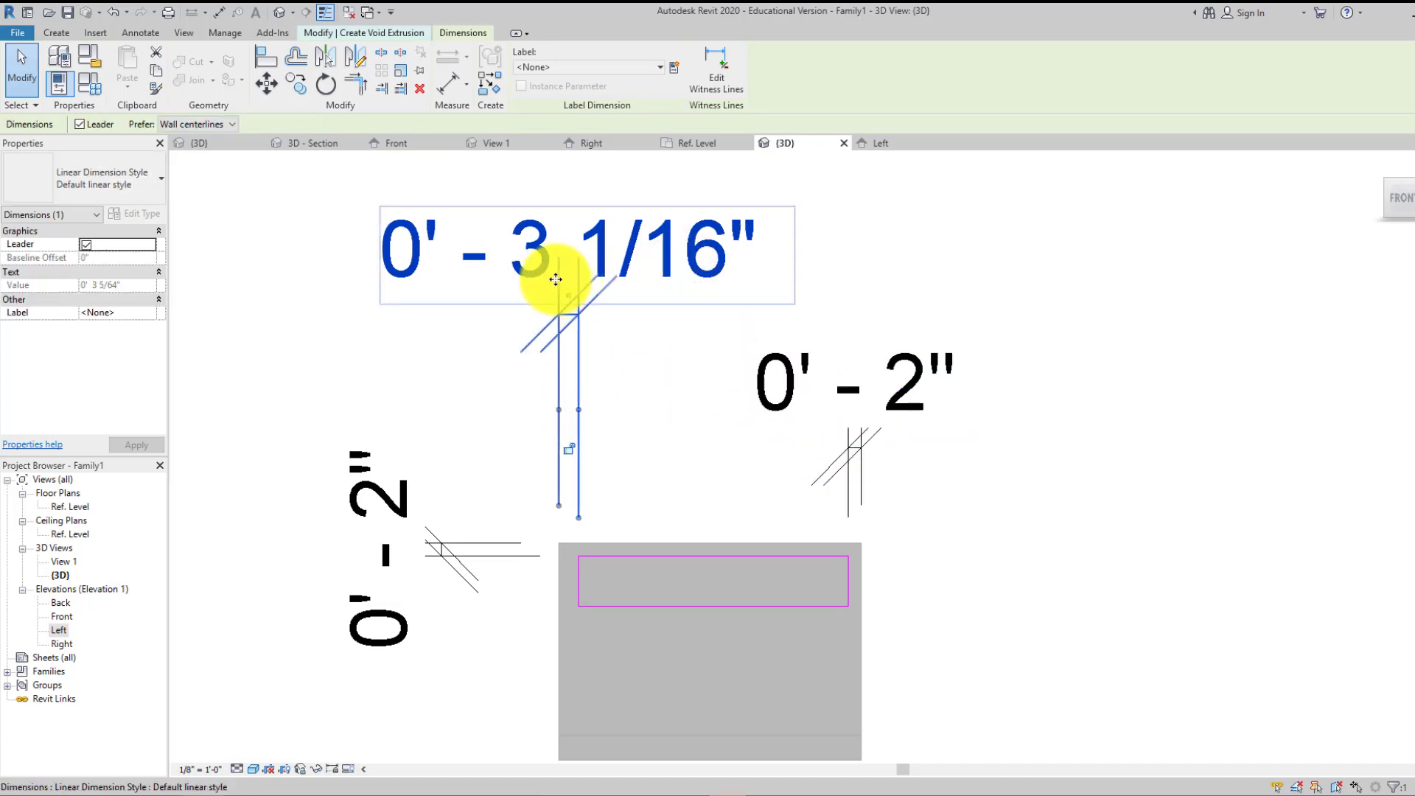
click(578, 575)
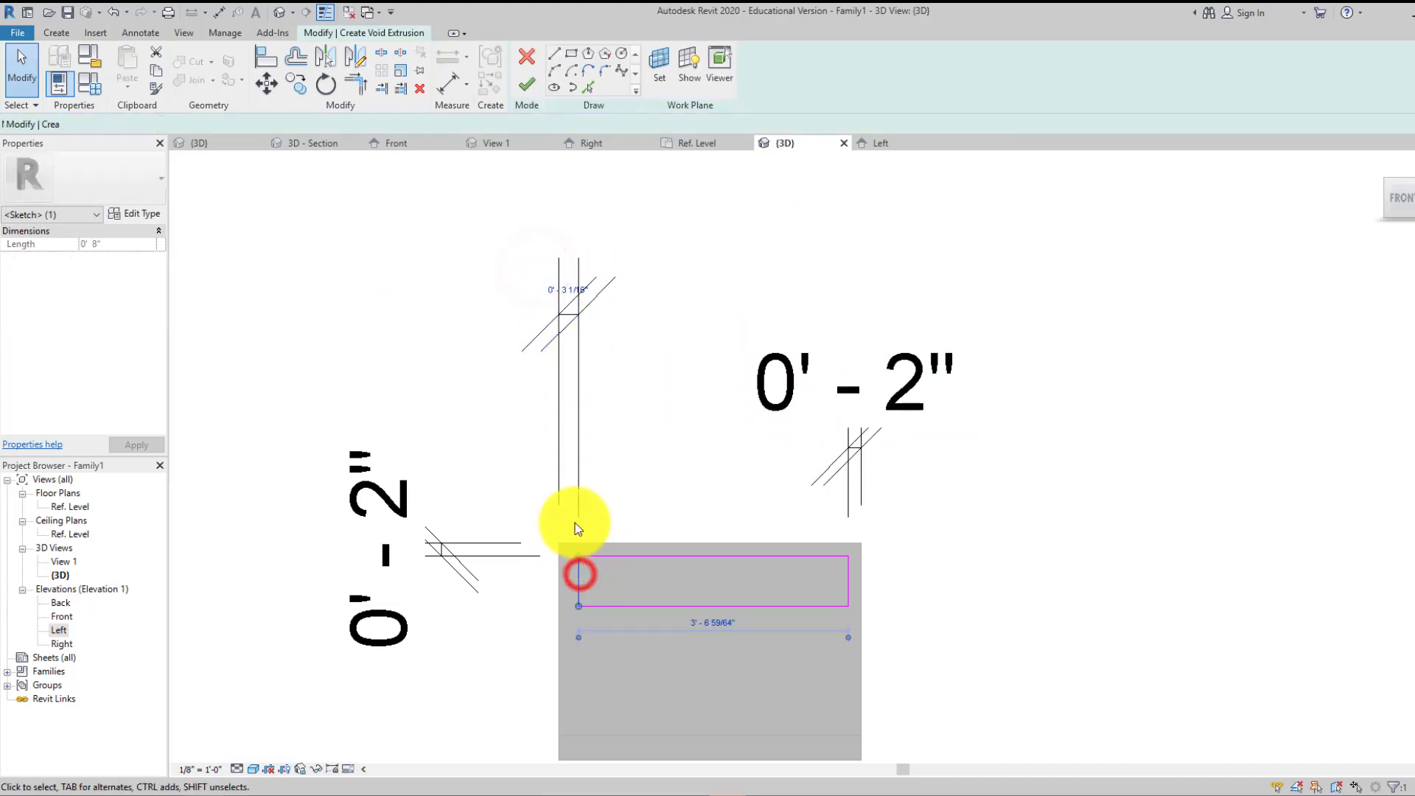
click(569, 288)
text(0 4)
key(Return)
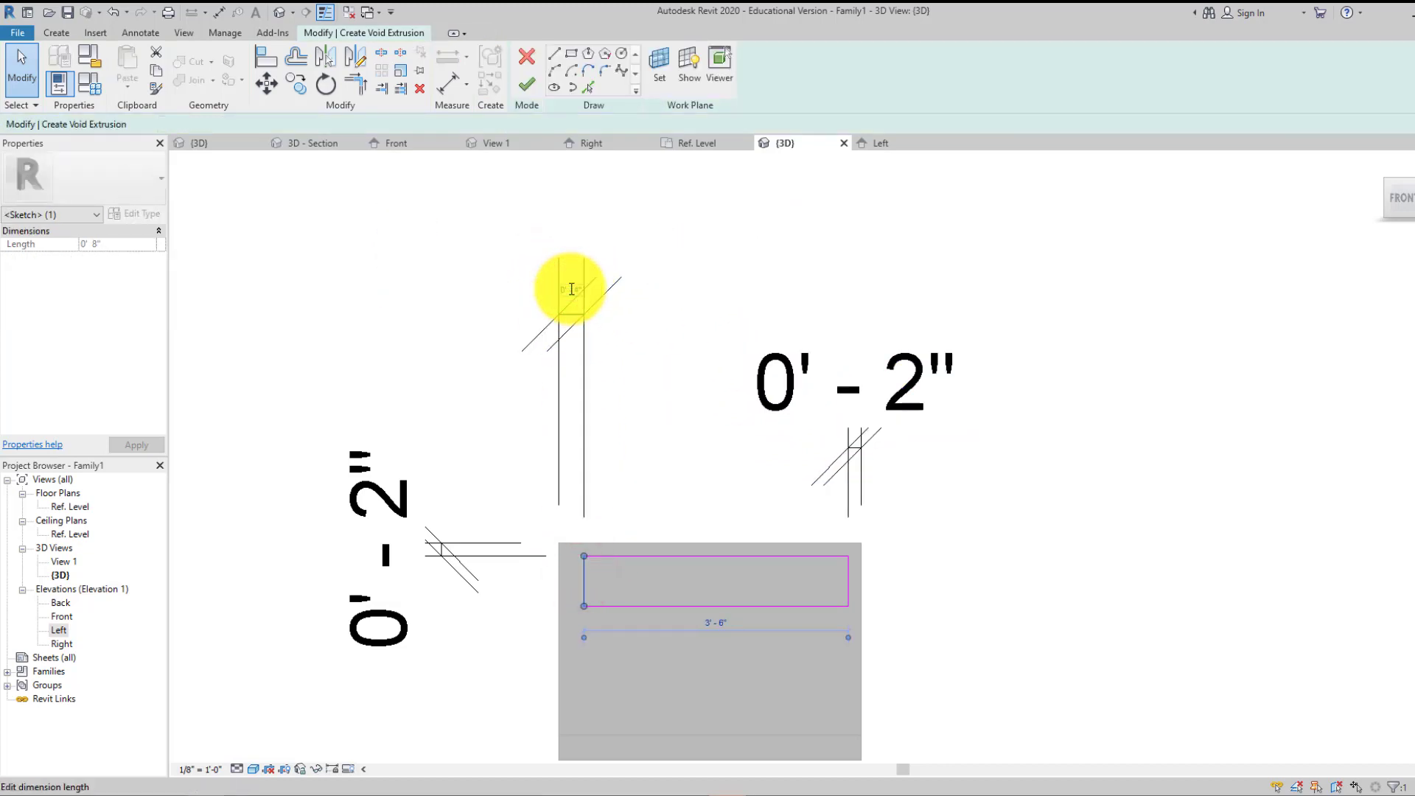
click(635, 334)
- Switch to the browser and examine the cabinet fronts in the house plan's kitchen photo
scroll(650, 472, up, 3)
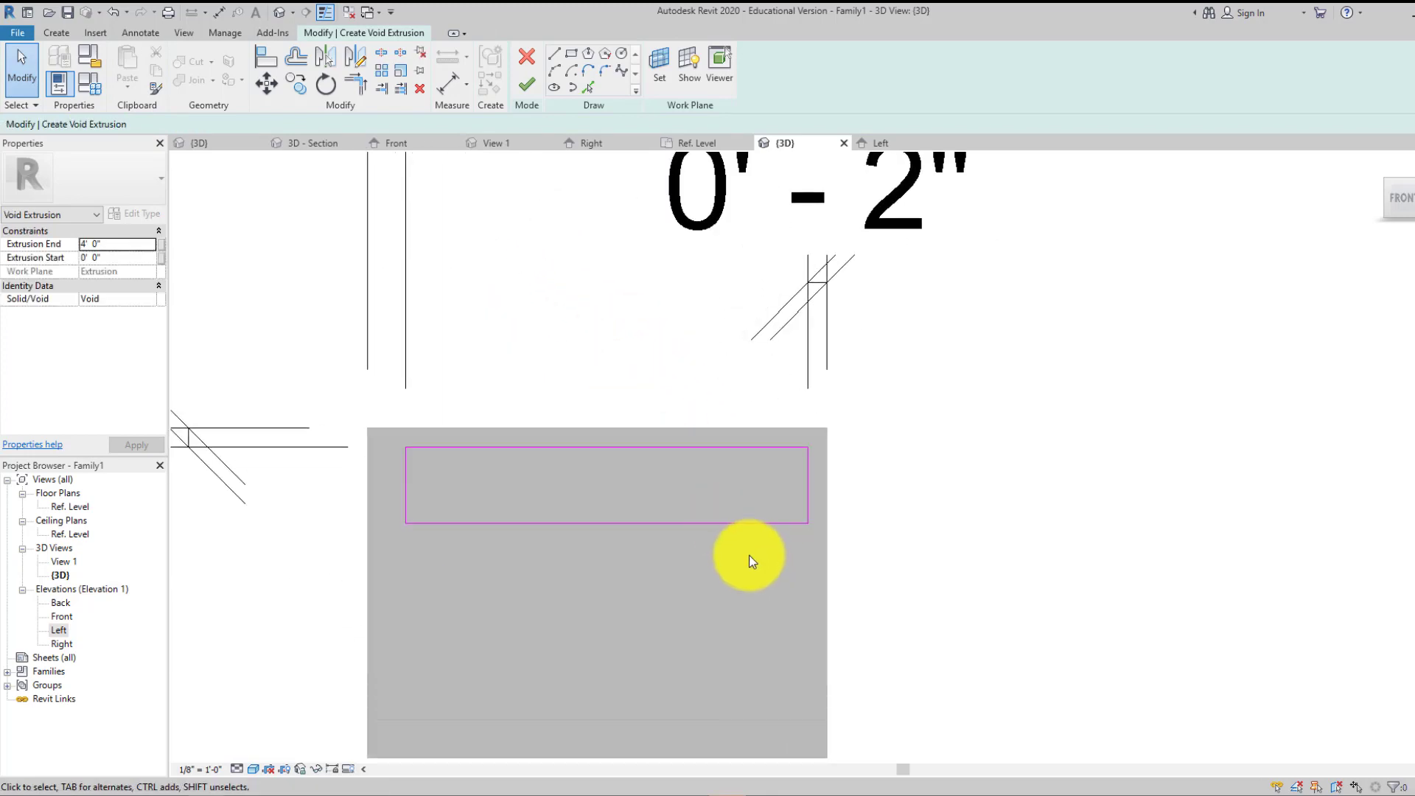
scroll(802, 529, down, 2)
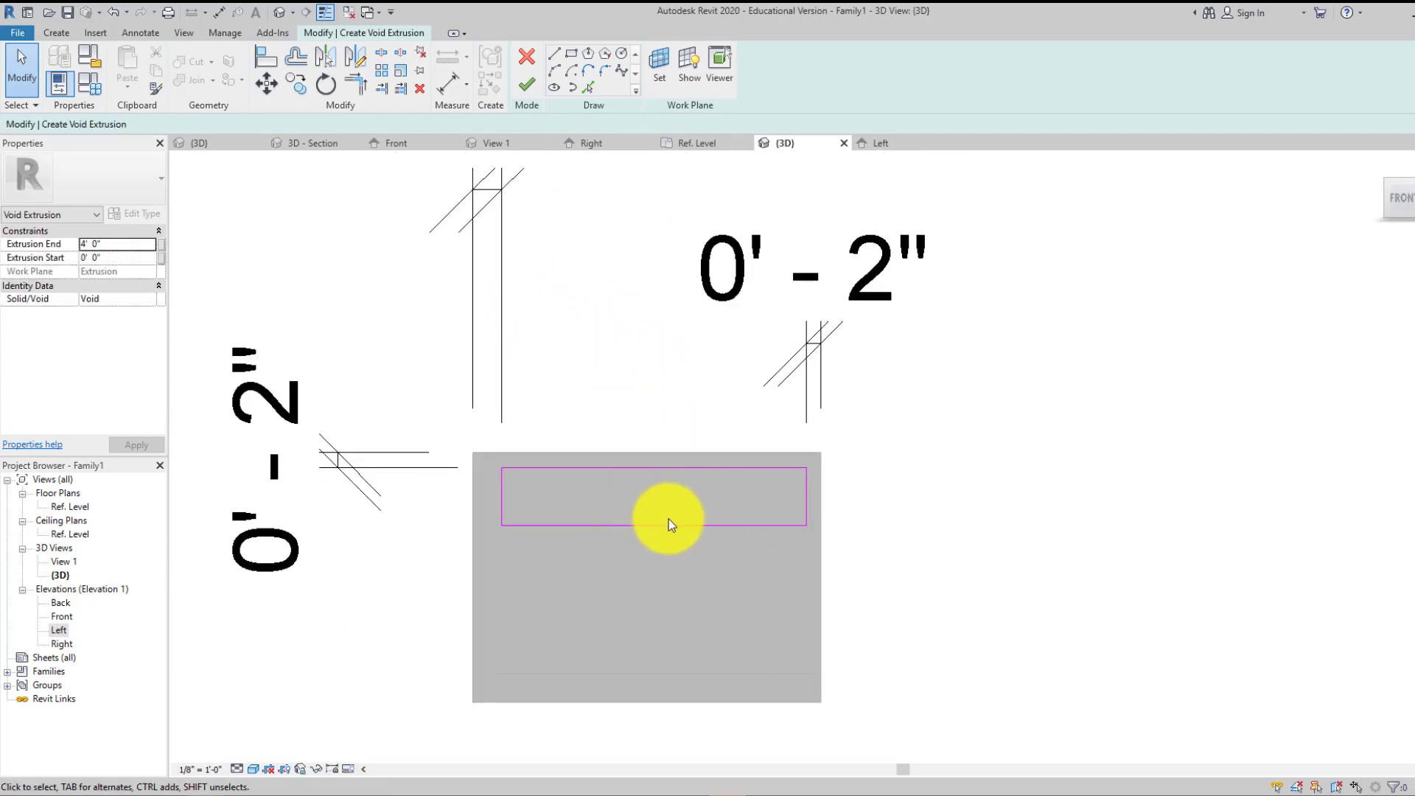
middle_drag(604, 459, 622, 523)
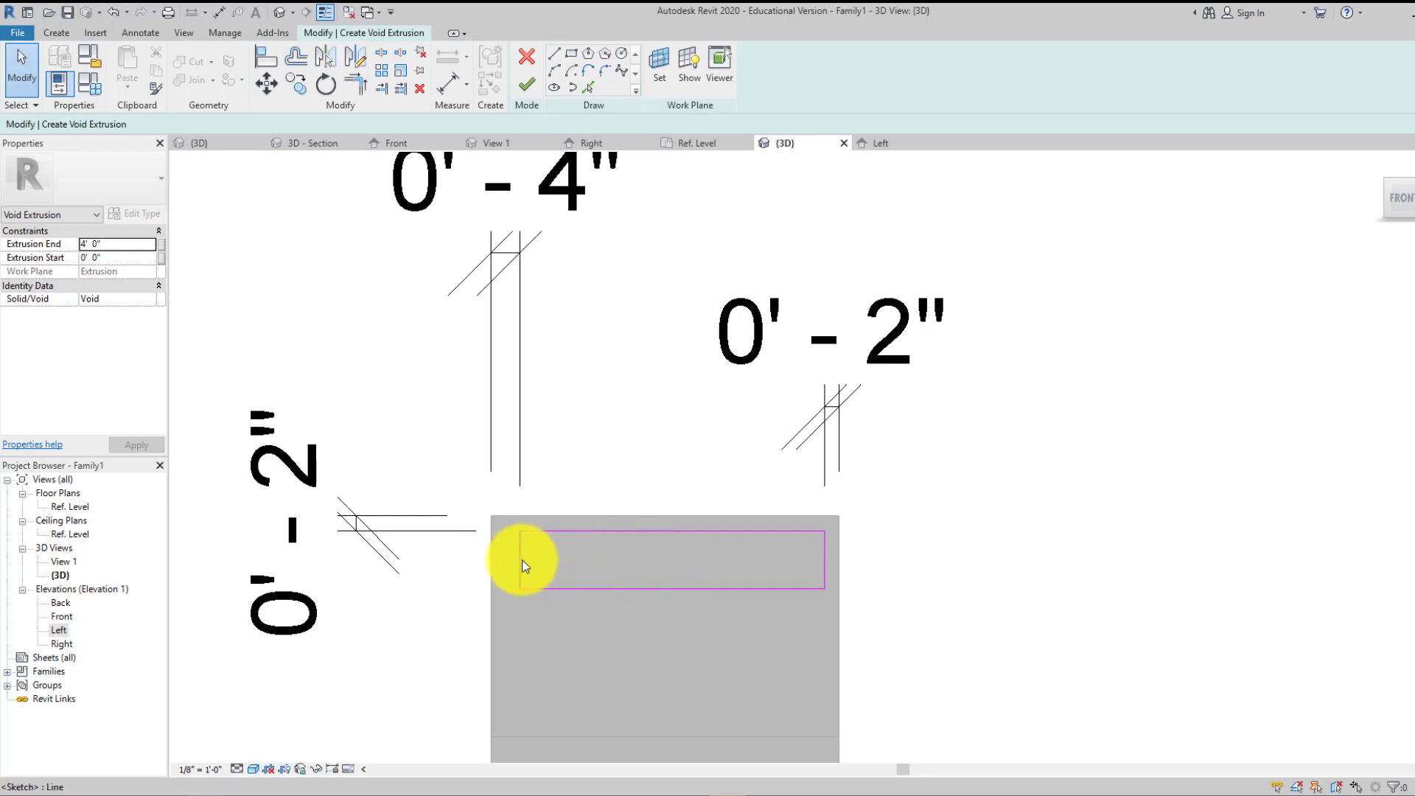
click(553, 55)
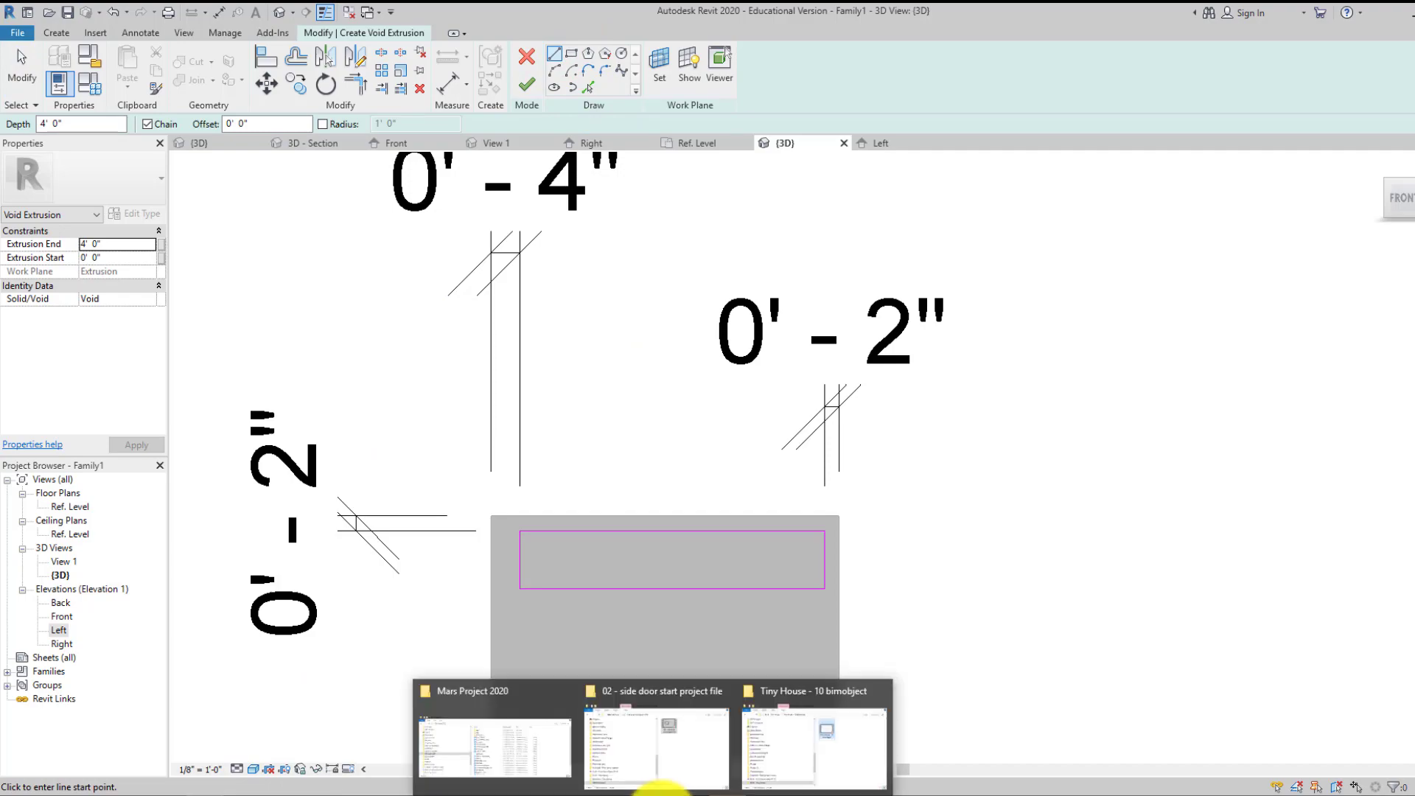
mouse_move(726, 792)
click(645, 744)
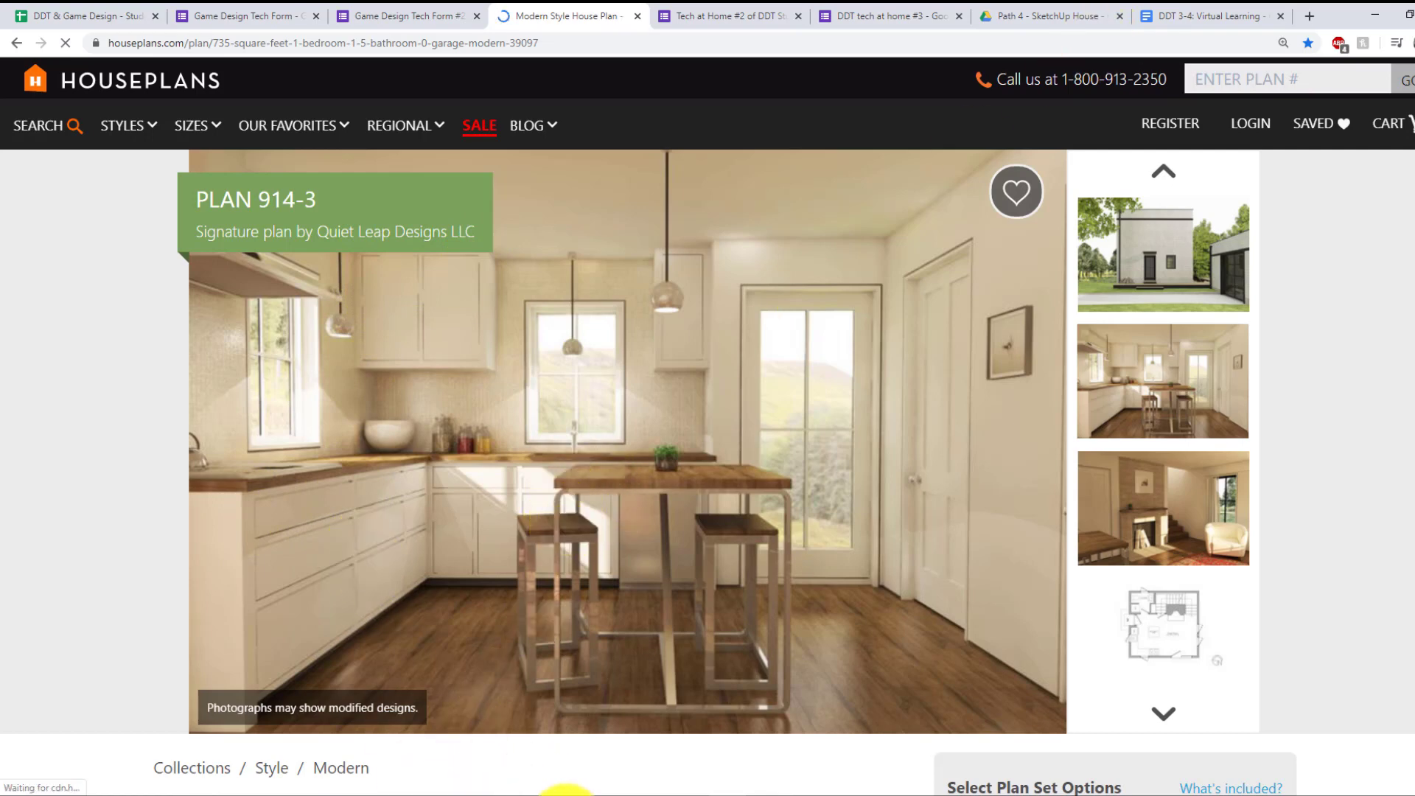
mouse_move(736, 793)
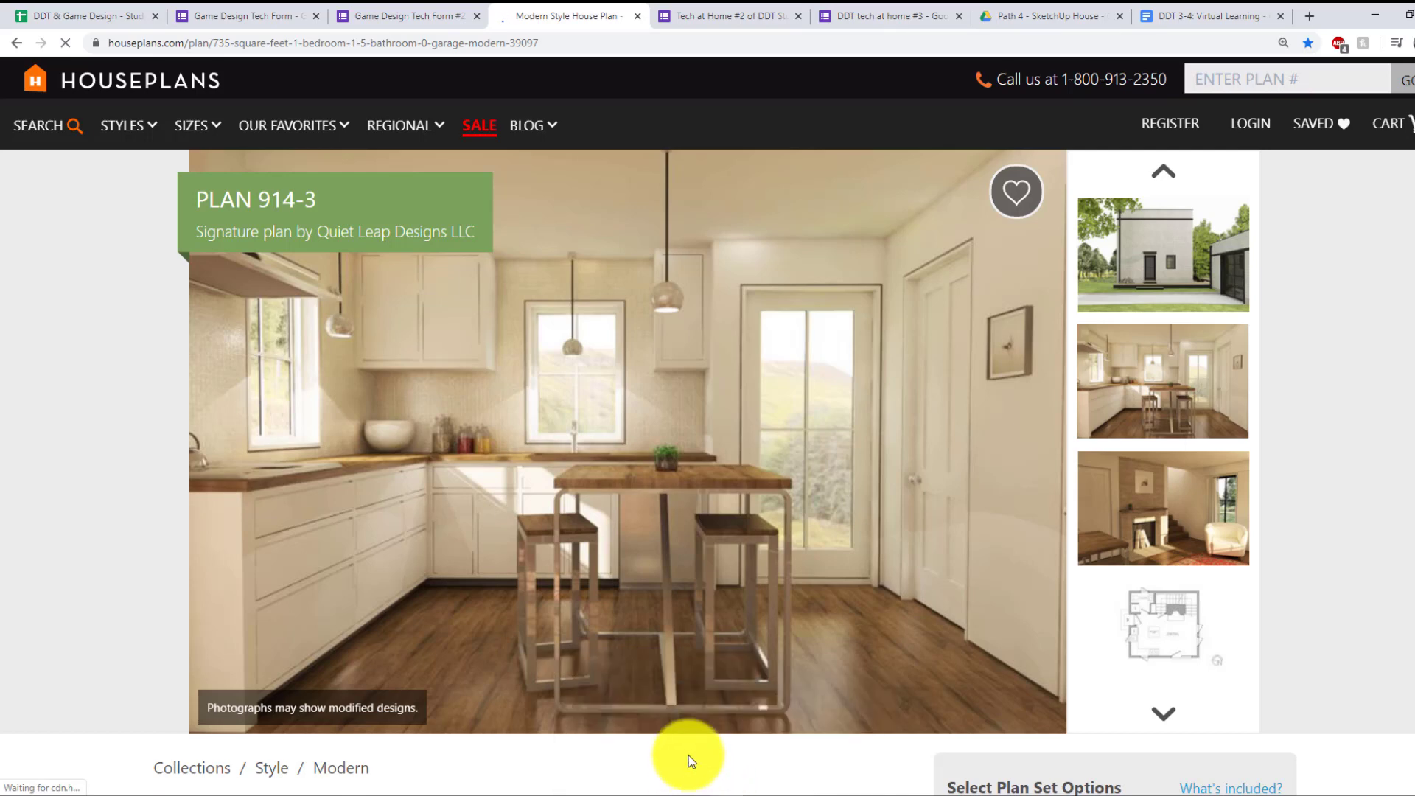
mouse_move(593, 793)
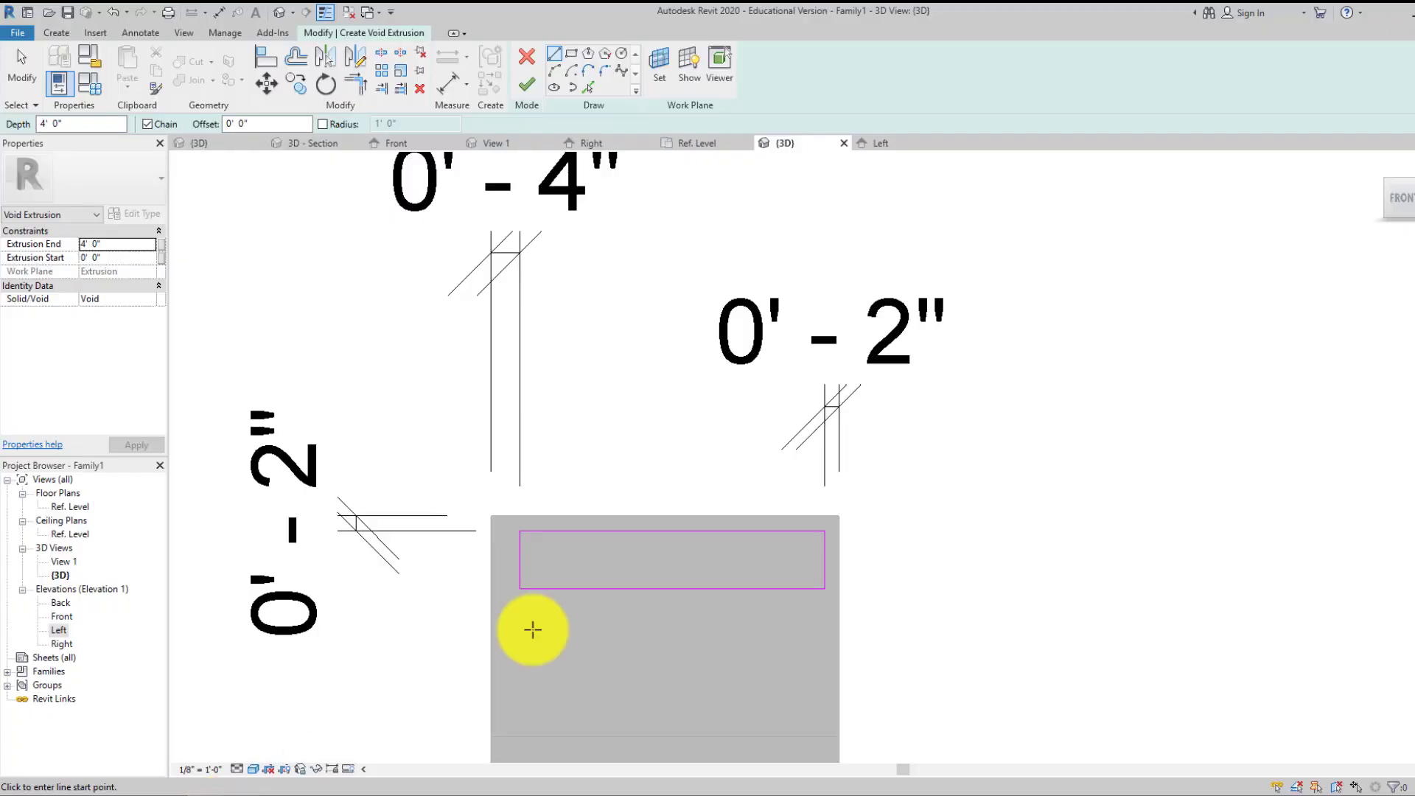
- Set the gap between the rectangle's right line and the cabinet's right edge to 1"
click(825, 549)
click(834, 384)
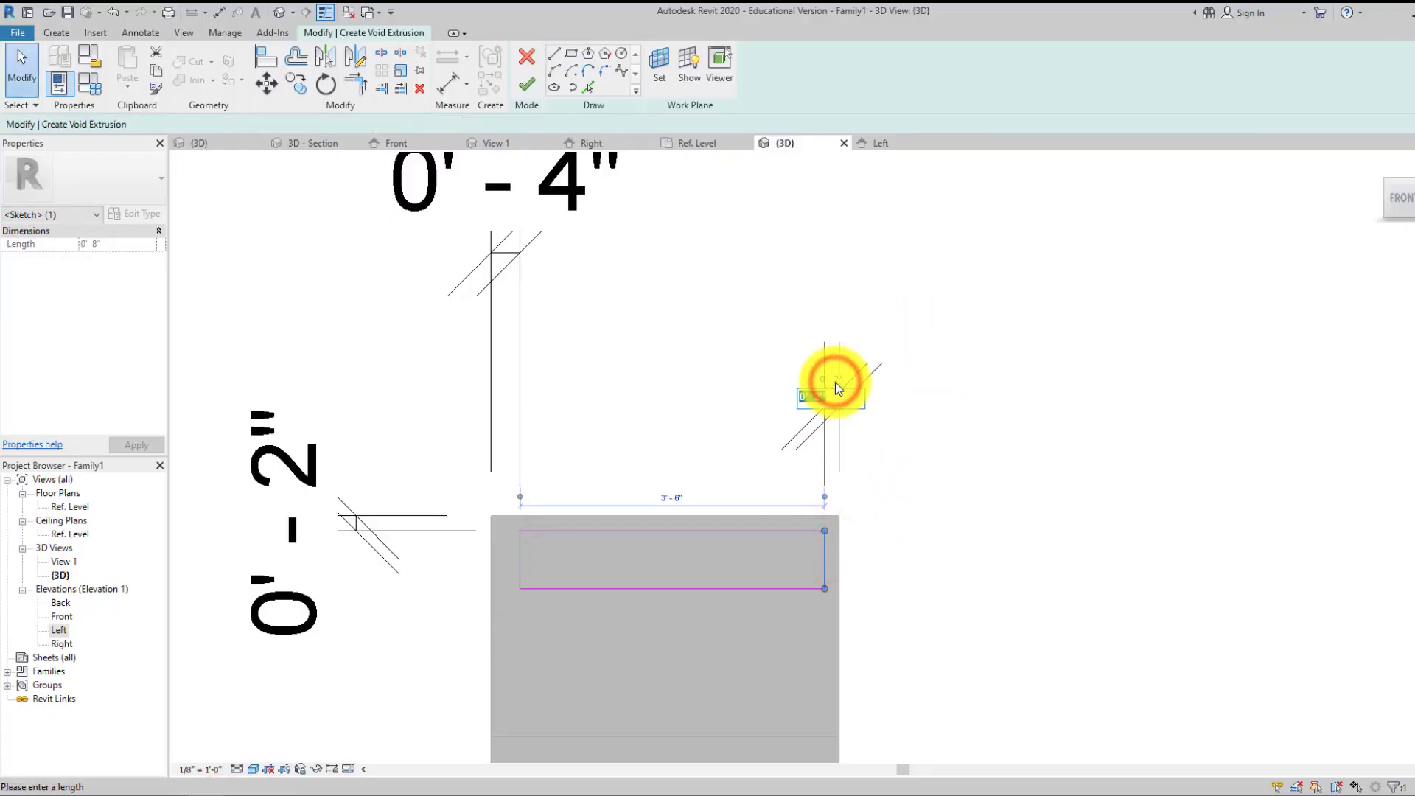
text(1)
key(Return)
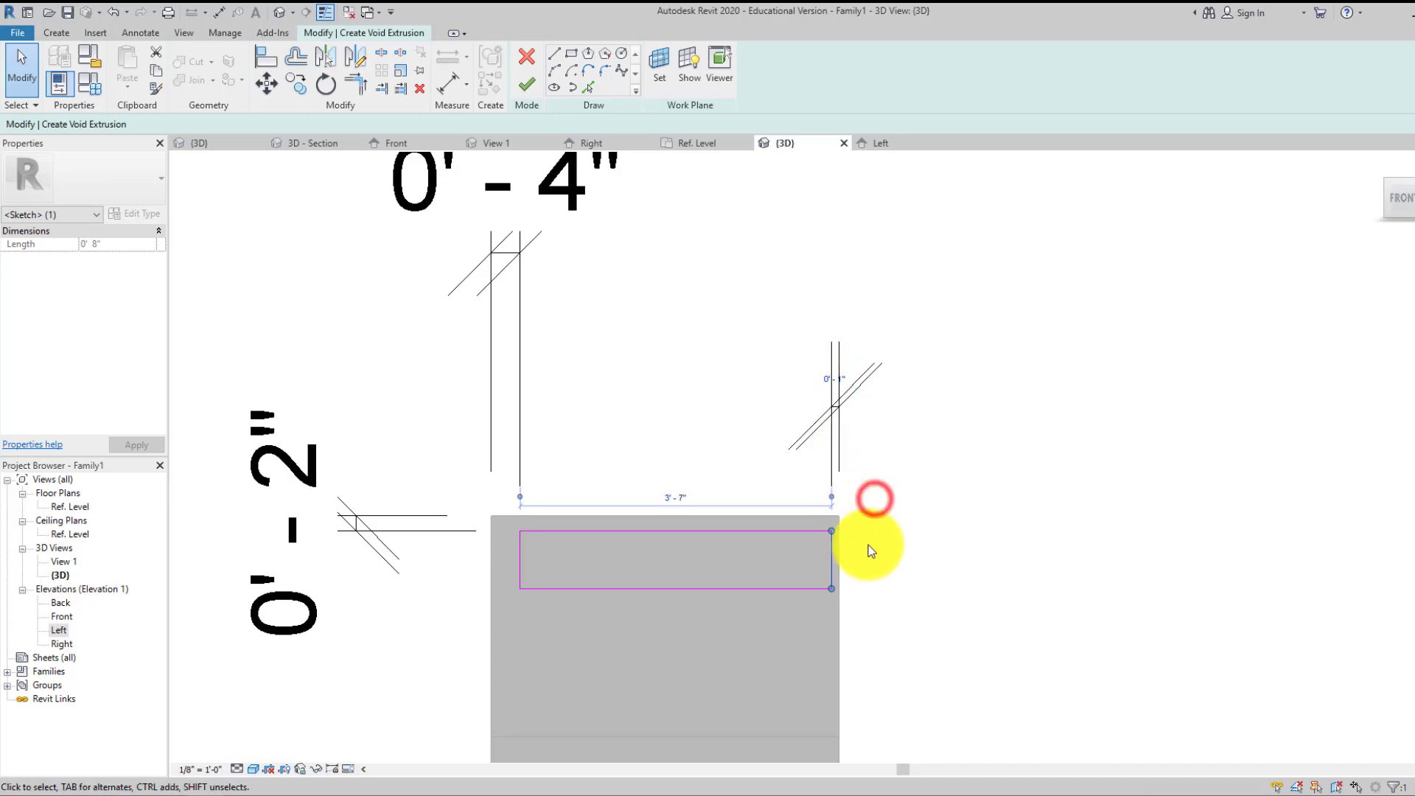
click(870, 547)
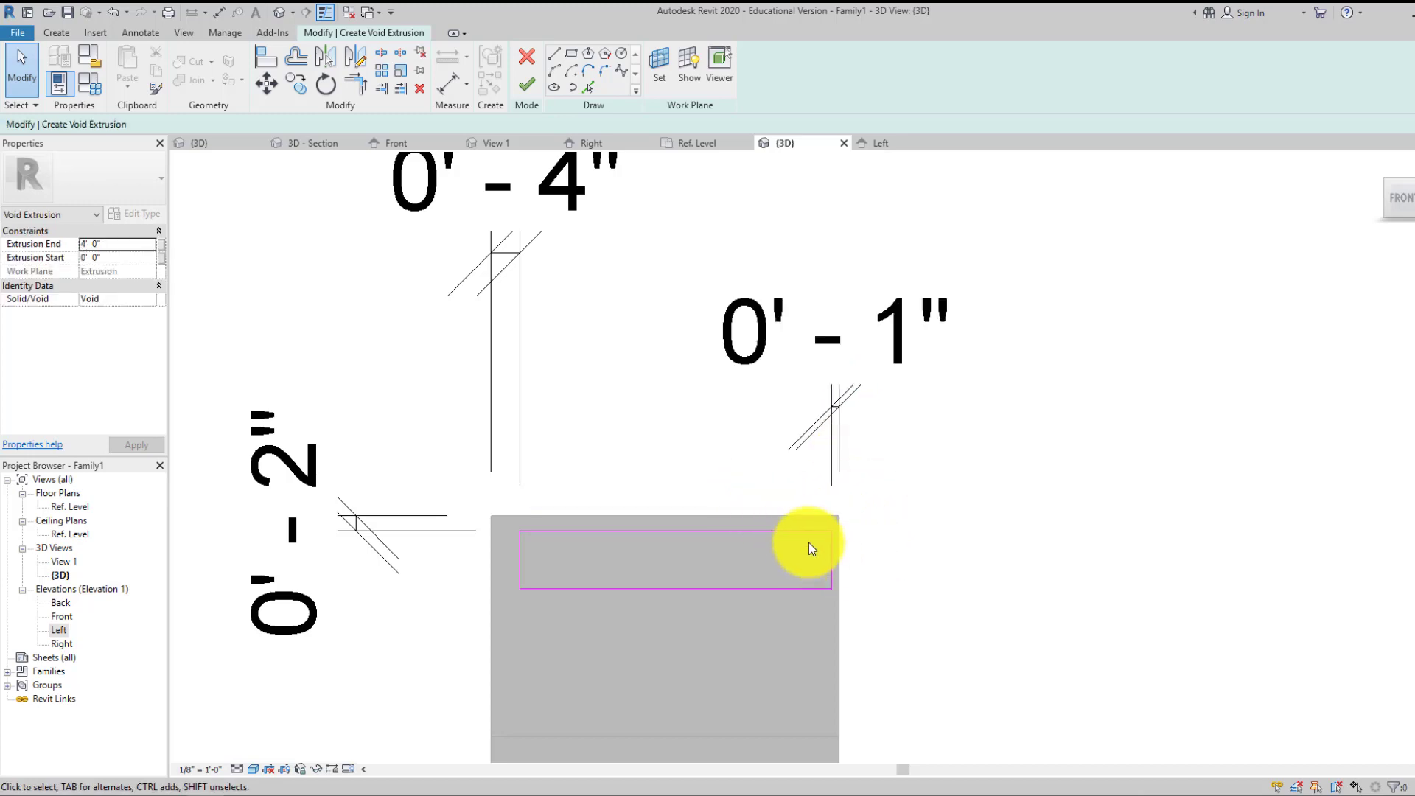
- Draw a second rectangle inside the first, using its opposite corners and an offset of -1/4"
middle_drag(808, 543, 818, 475)
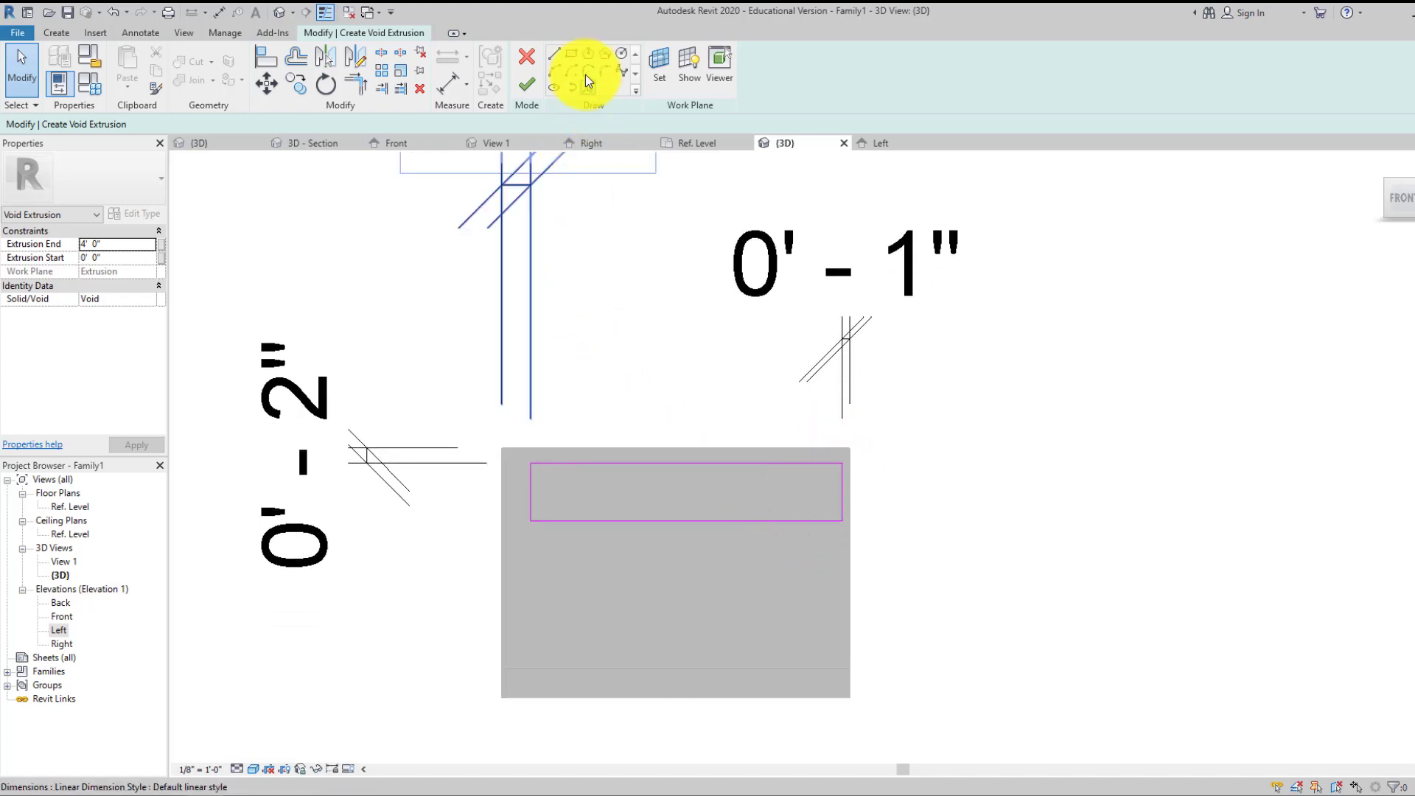
click(572, 53)
scroll(567, 482, up, 4)
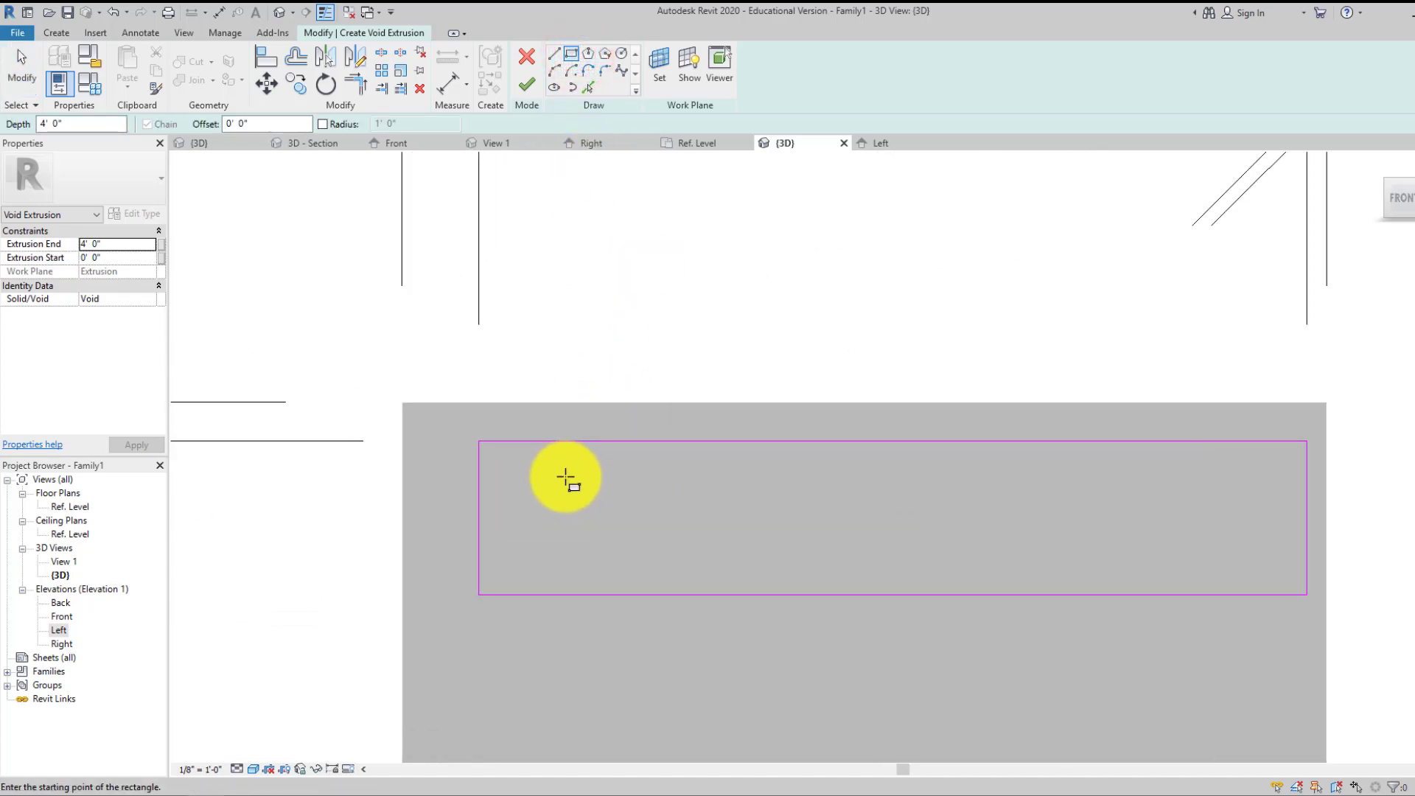
scroll(566, 479, down, 2)
click(267, 122)
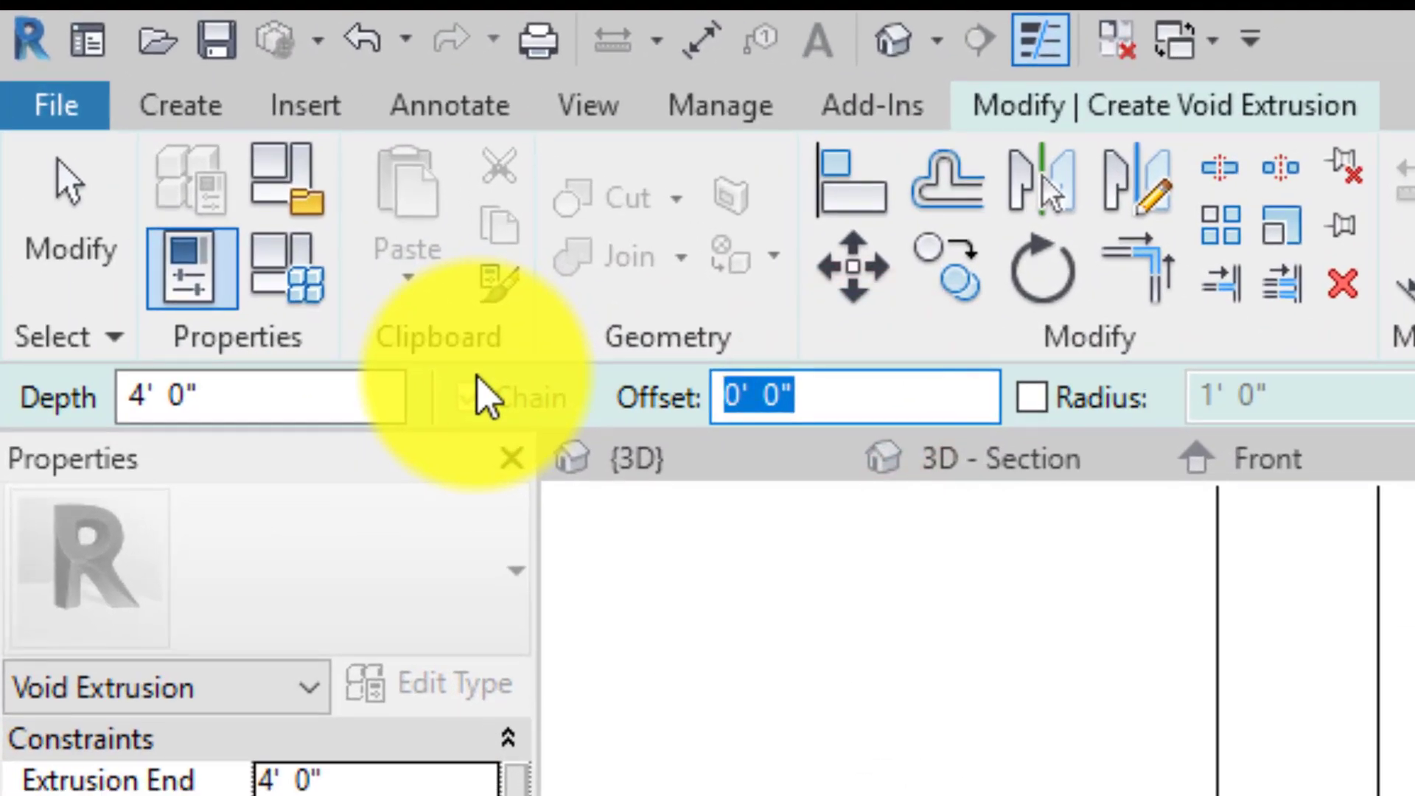
text(1/)
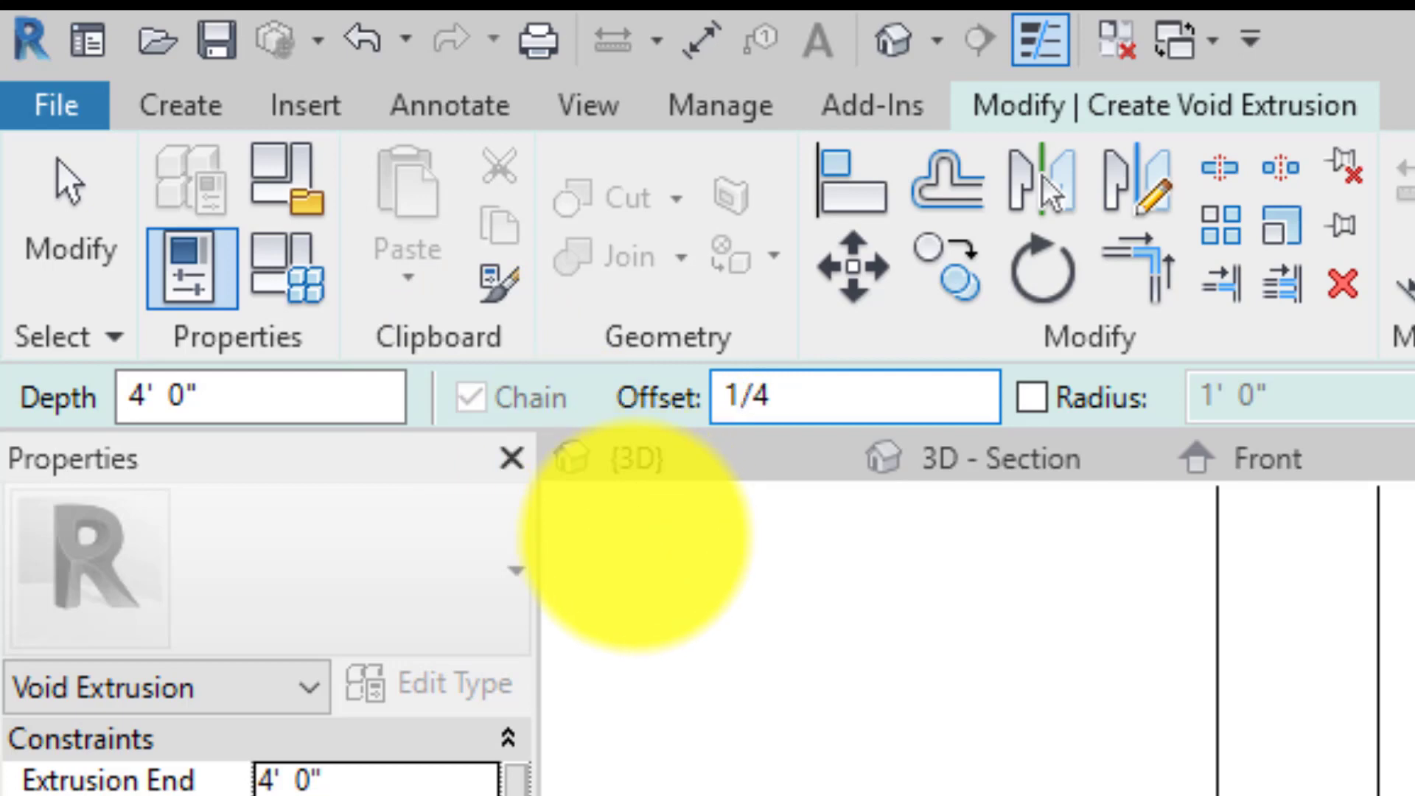
text(4")
key(Return)
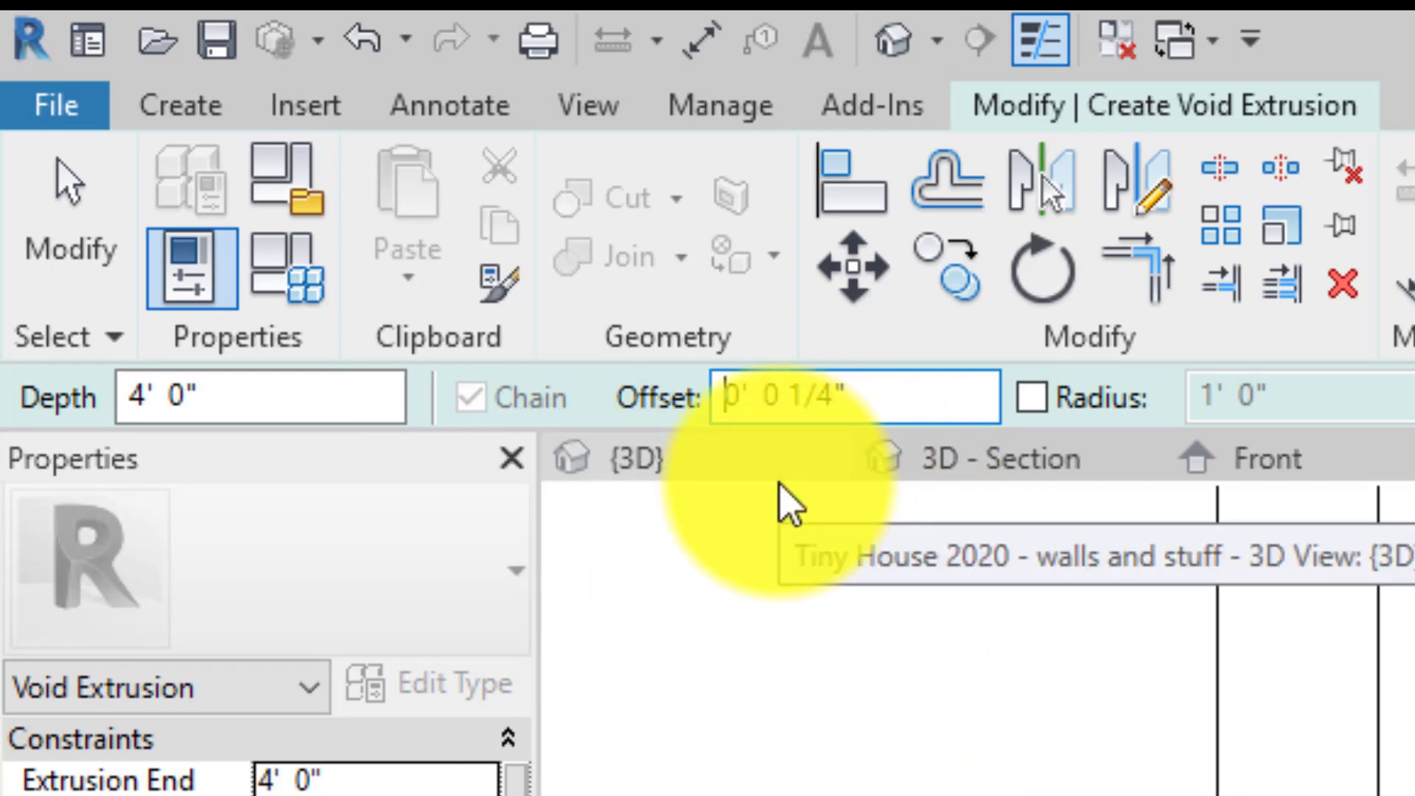
key(Home)
text(-)
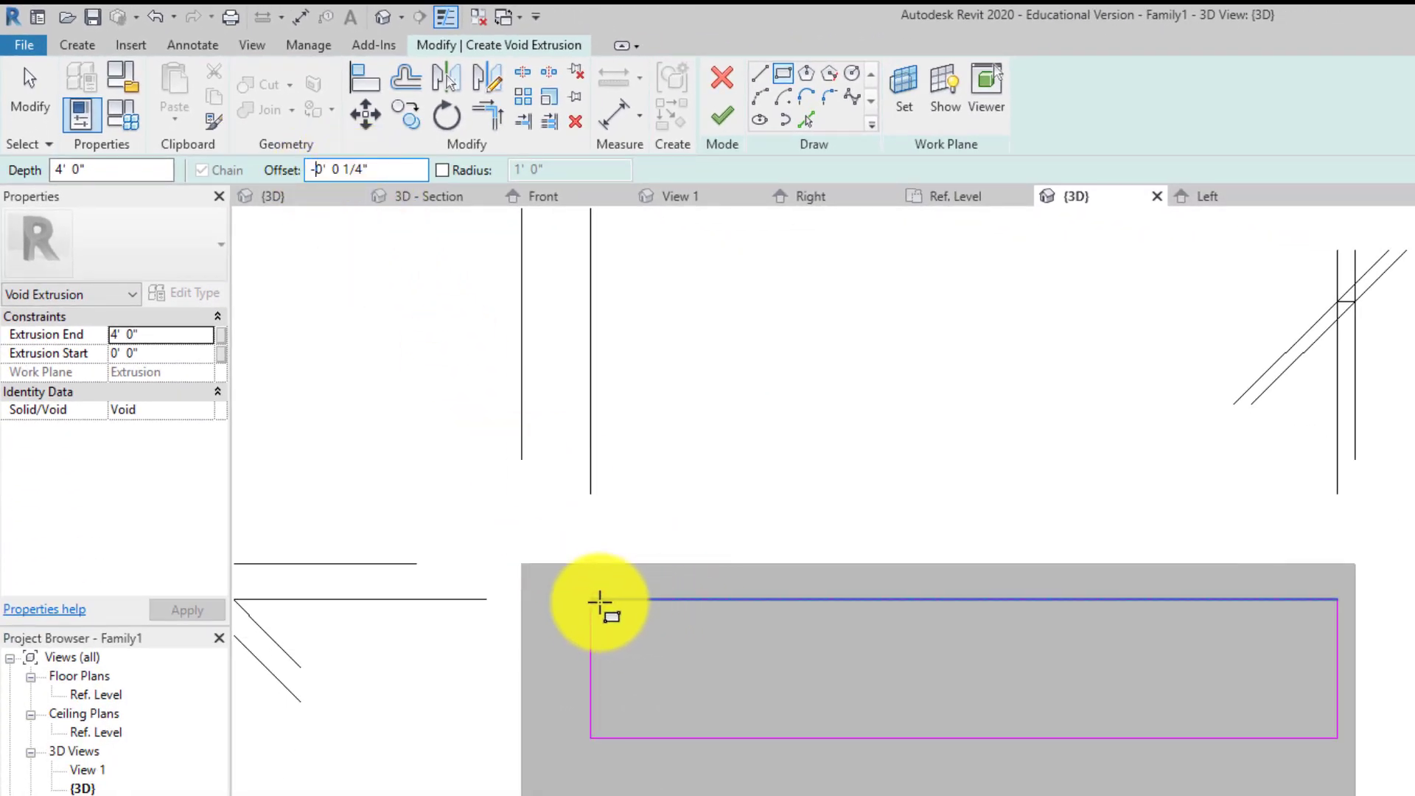
click(592, 601)
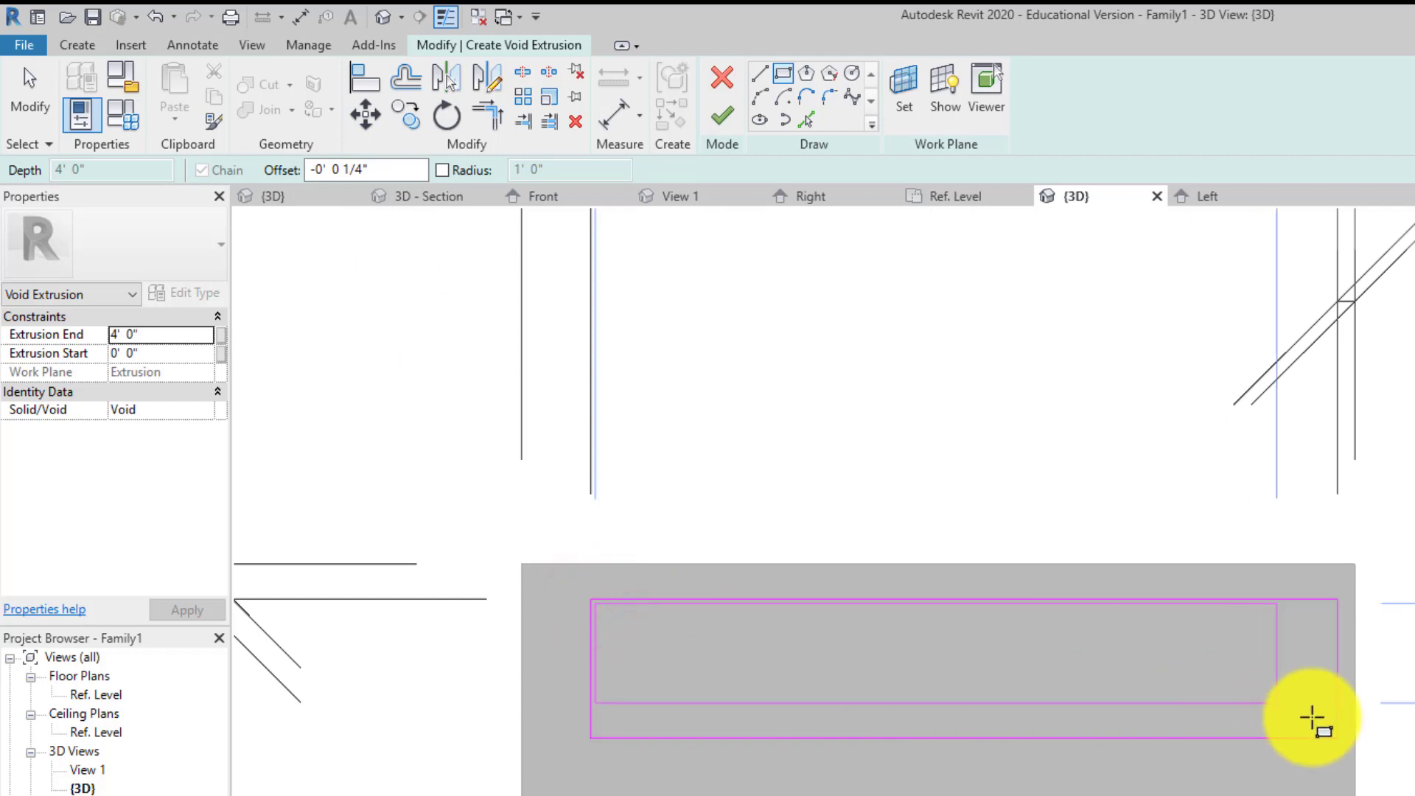
click(1336, 733)
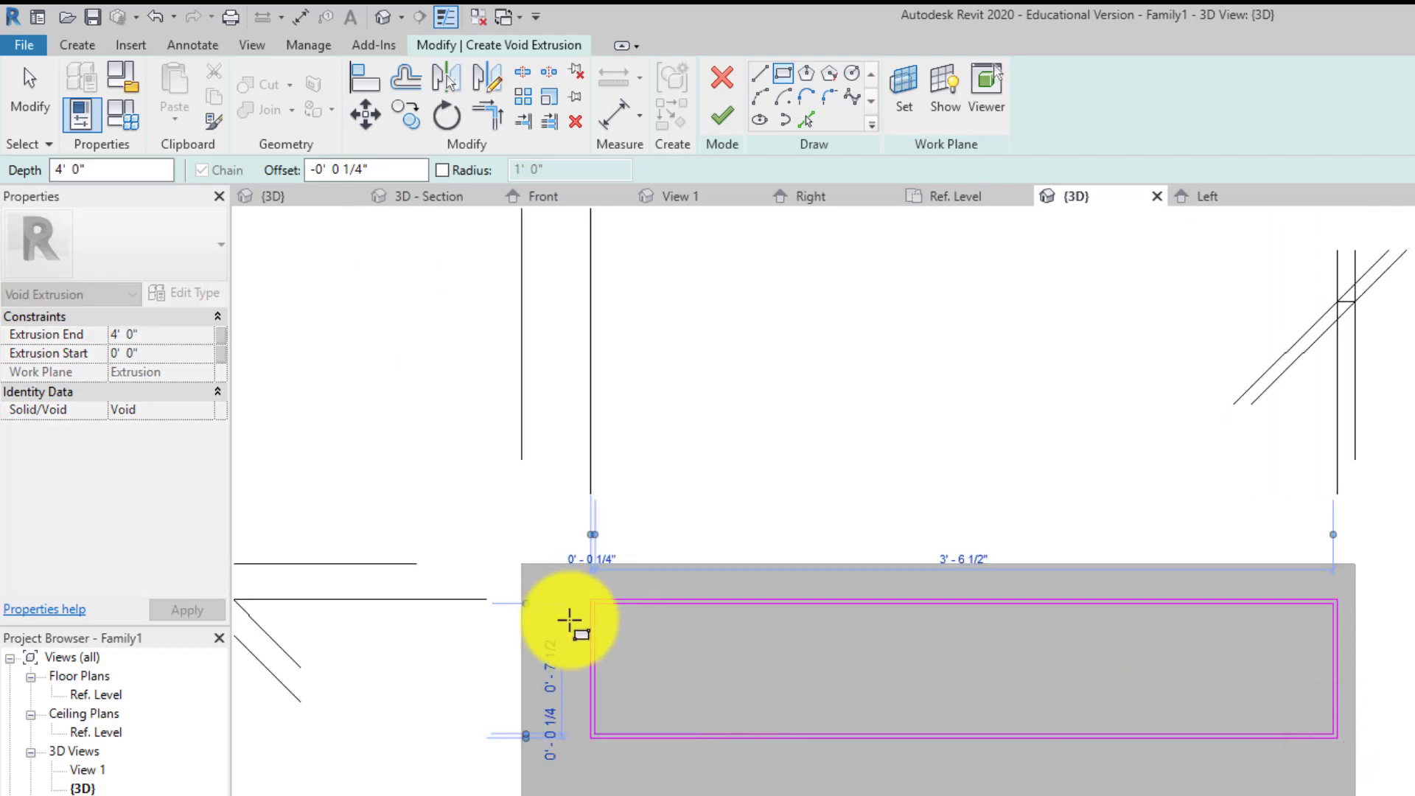
- Set the void extrusion's Extrusion End to 8" and apply it
click(135, 339)
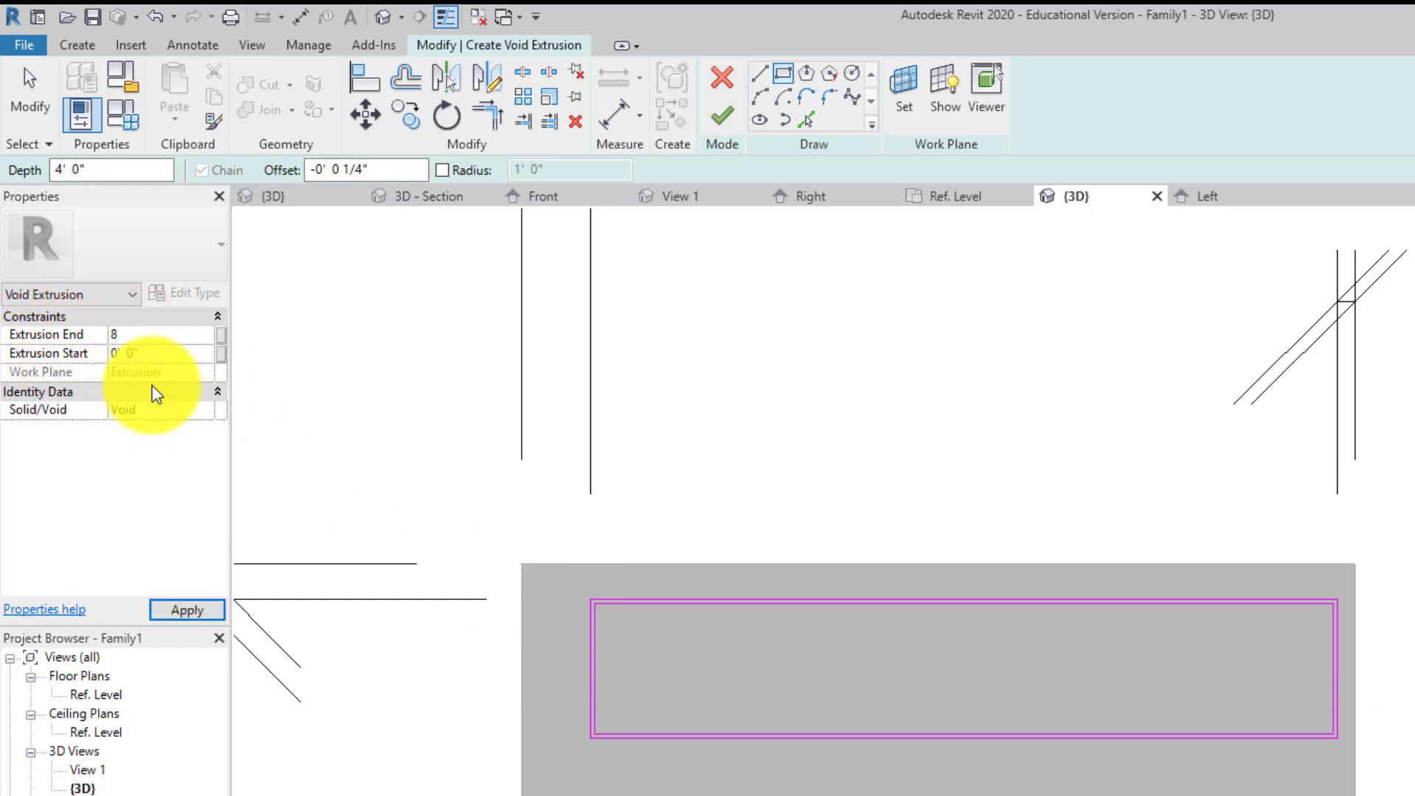
text(8)
click(209, 613)
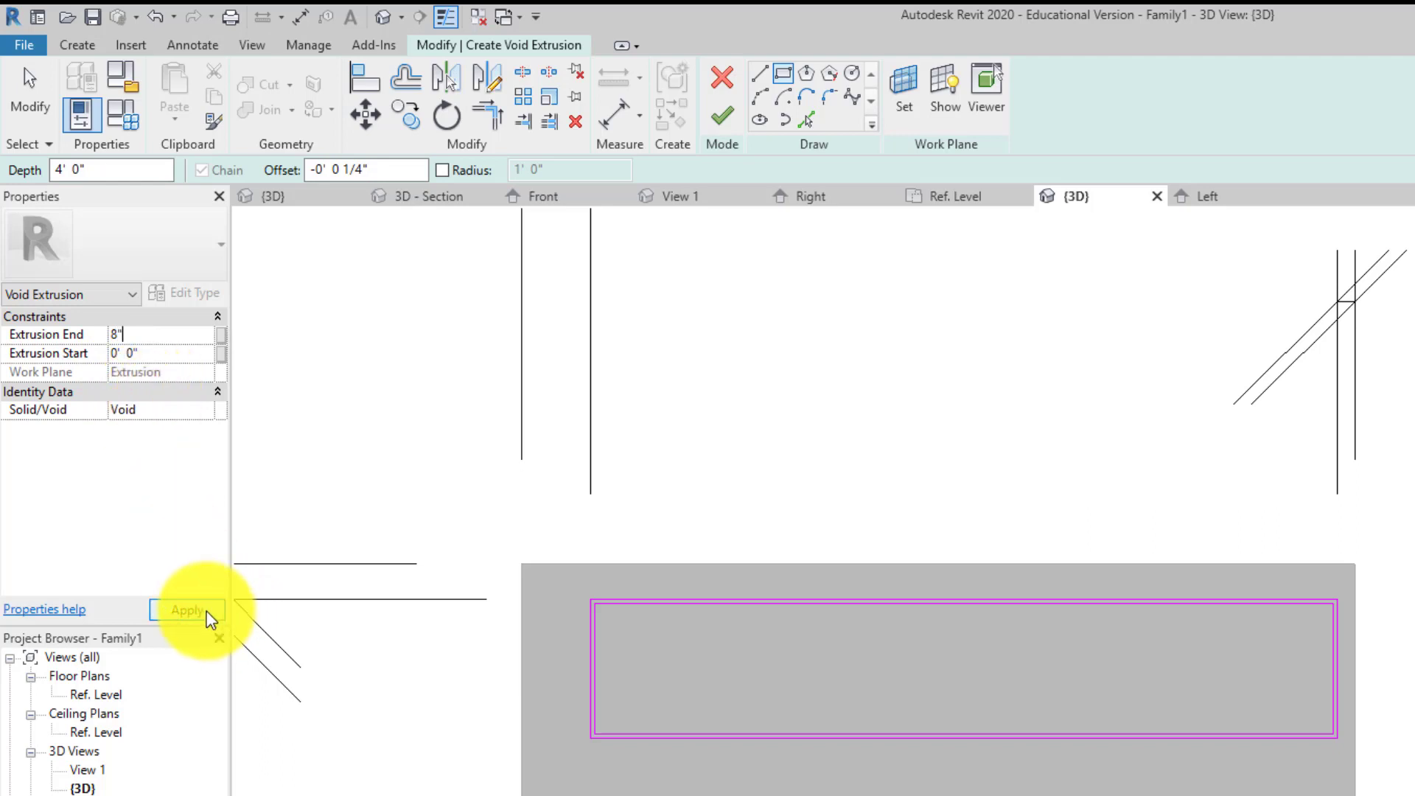
click(206, 612)
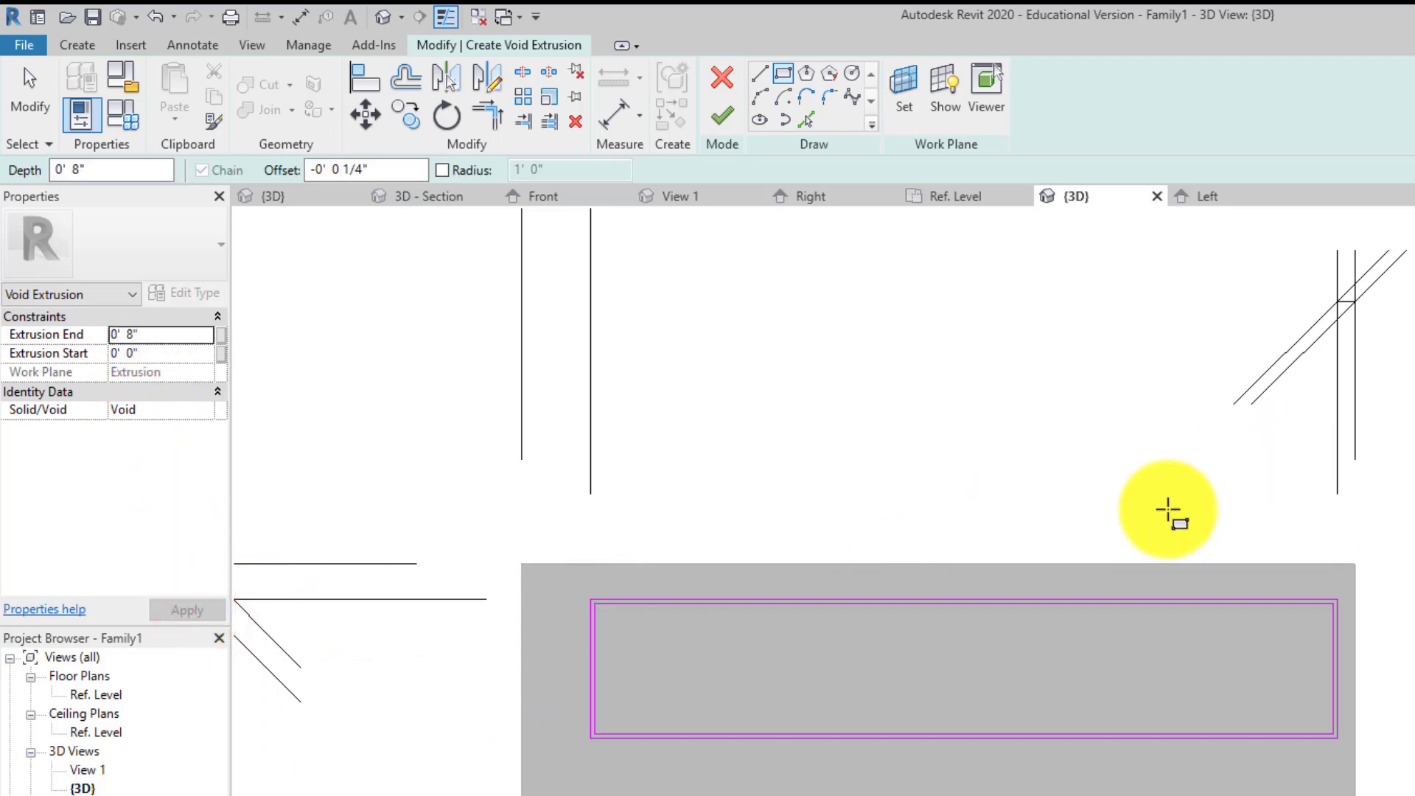
- Finish the void extrusion sketch to cut the rectangular outline groove into the cabinet front
middle_drag(1169, 512, 1108, 446)
scroll(1091, 480, up, 1)
scroll(1054, 501, down, 3)
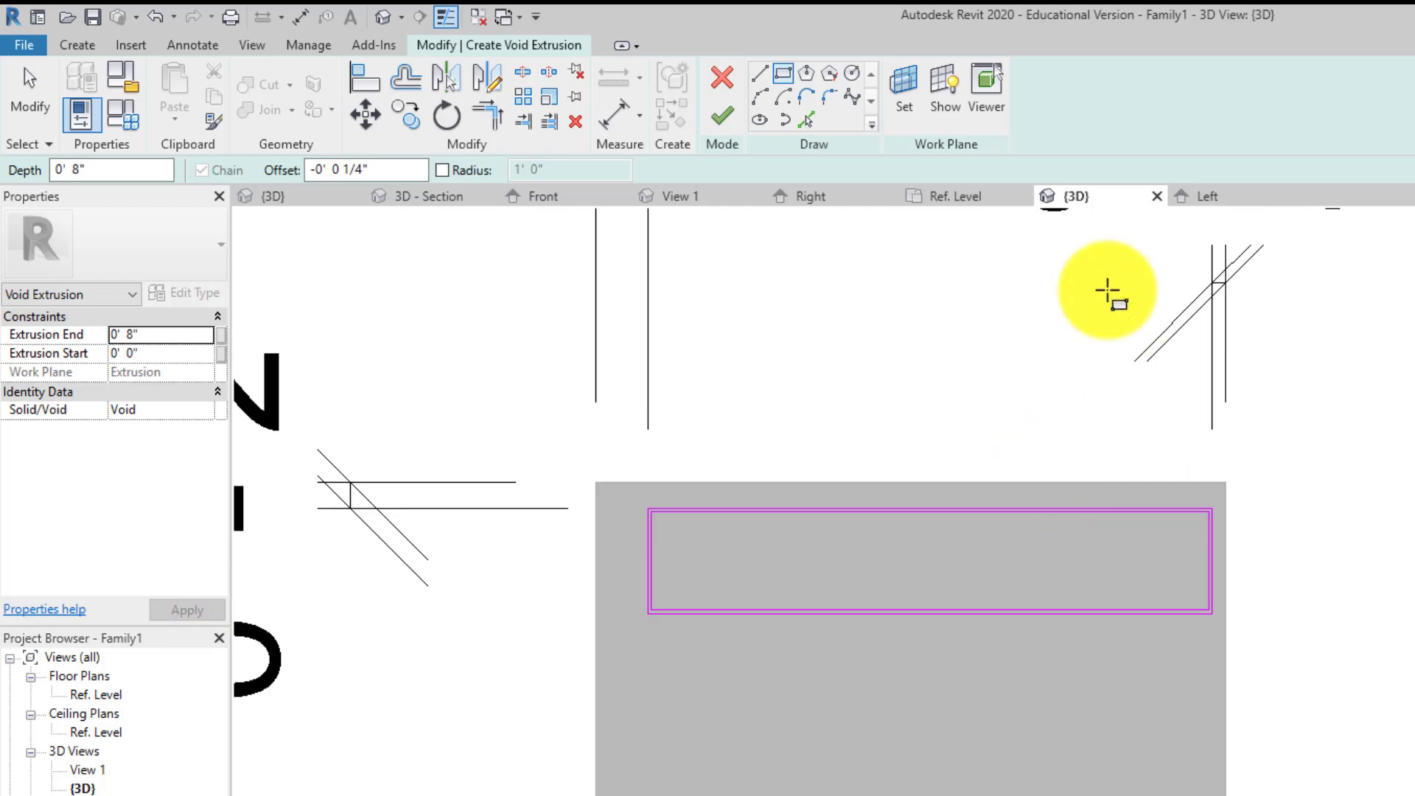
click(730, 124)
click(894, 395)
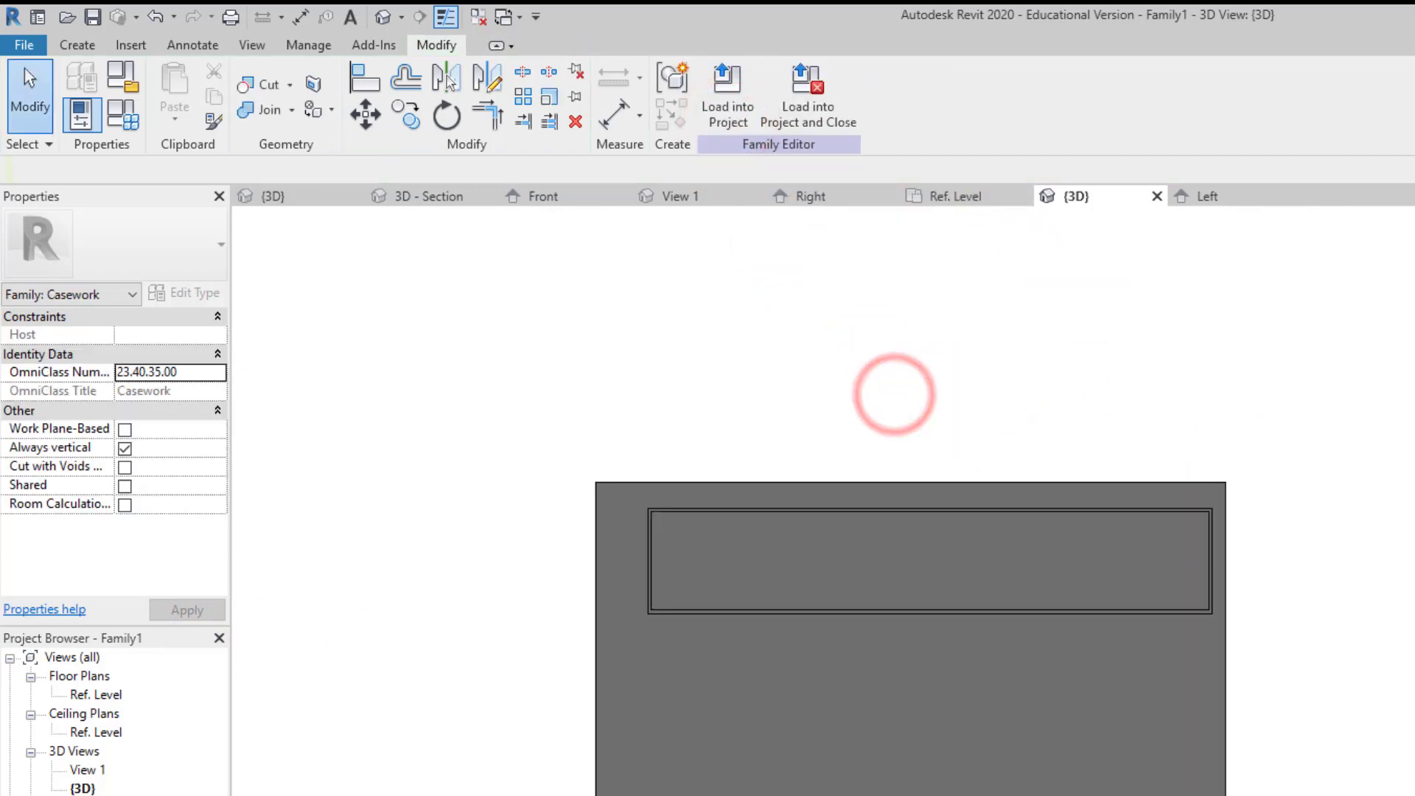
shift+middle_drag(274, 299, 376, 318)
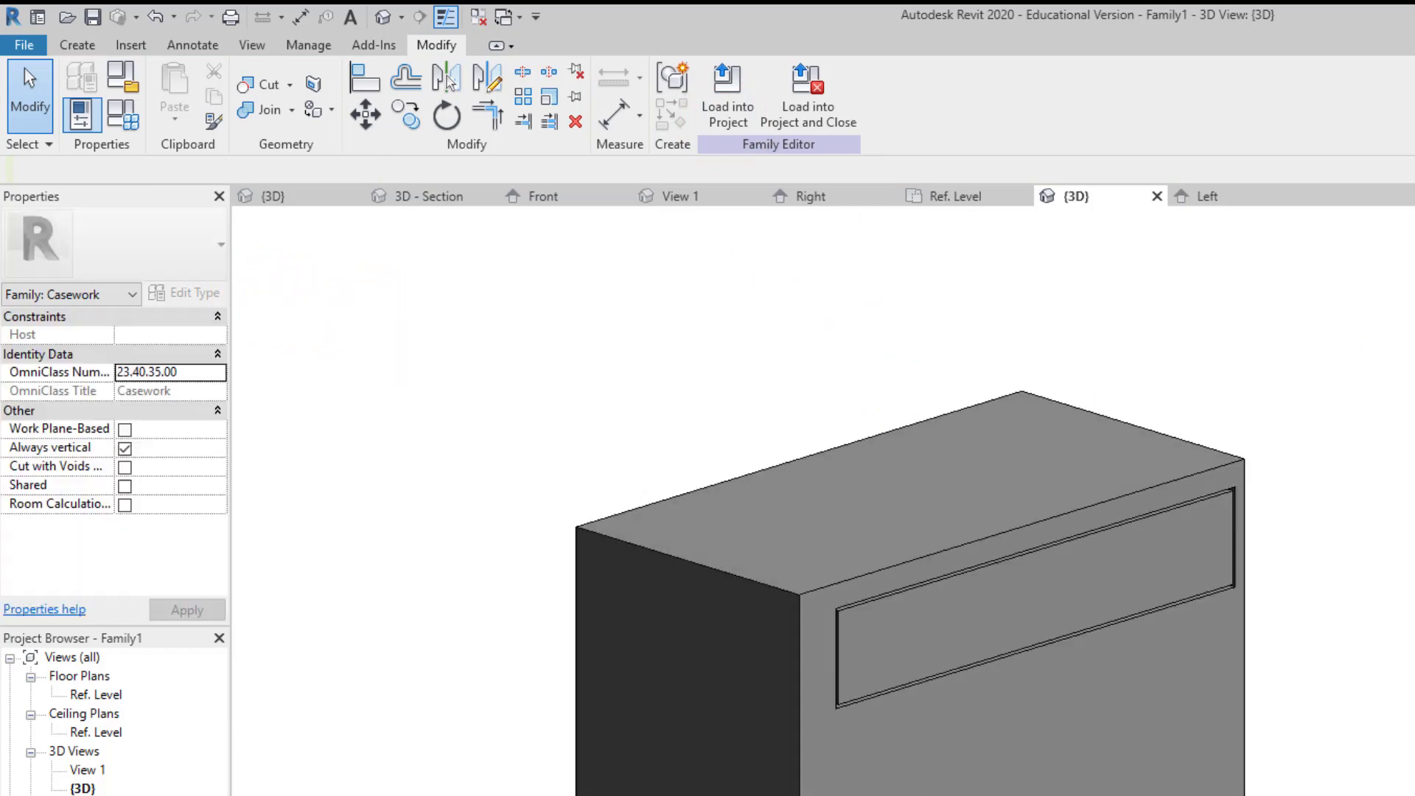
- Inspect the rectangular groove cut into the cabinet front up close and from farther out
scroll(1246, 604, down, 5)
scroll(1225, 564, up, 10)
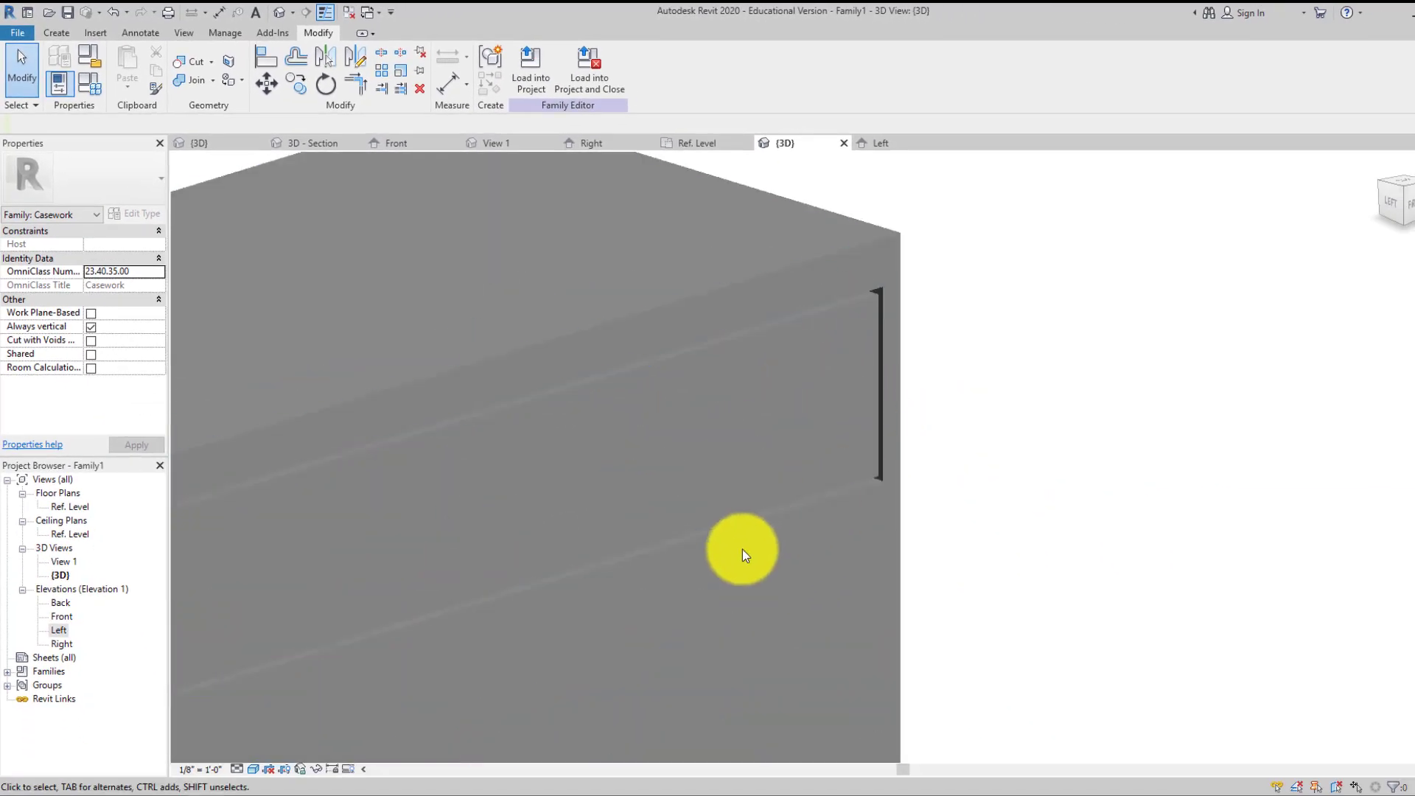
scroll(742, 550, down, 2)
scroll(727, 527, down, 1)
middle_drag(727, 528, 760, 488)
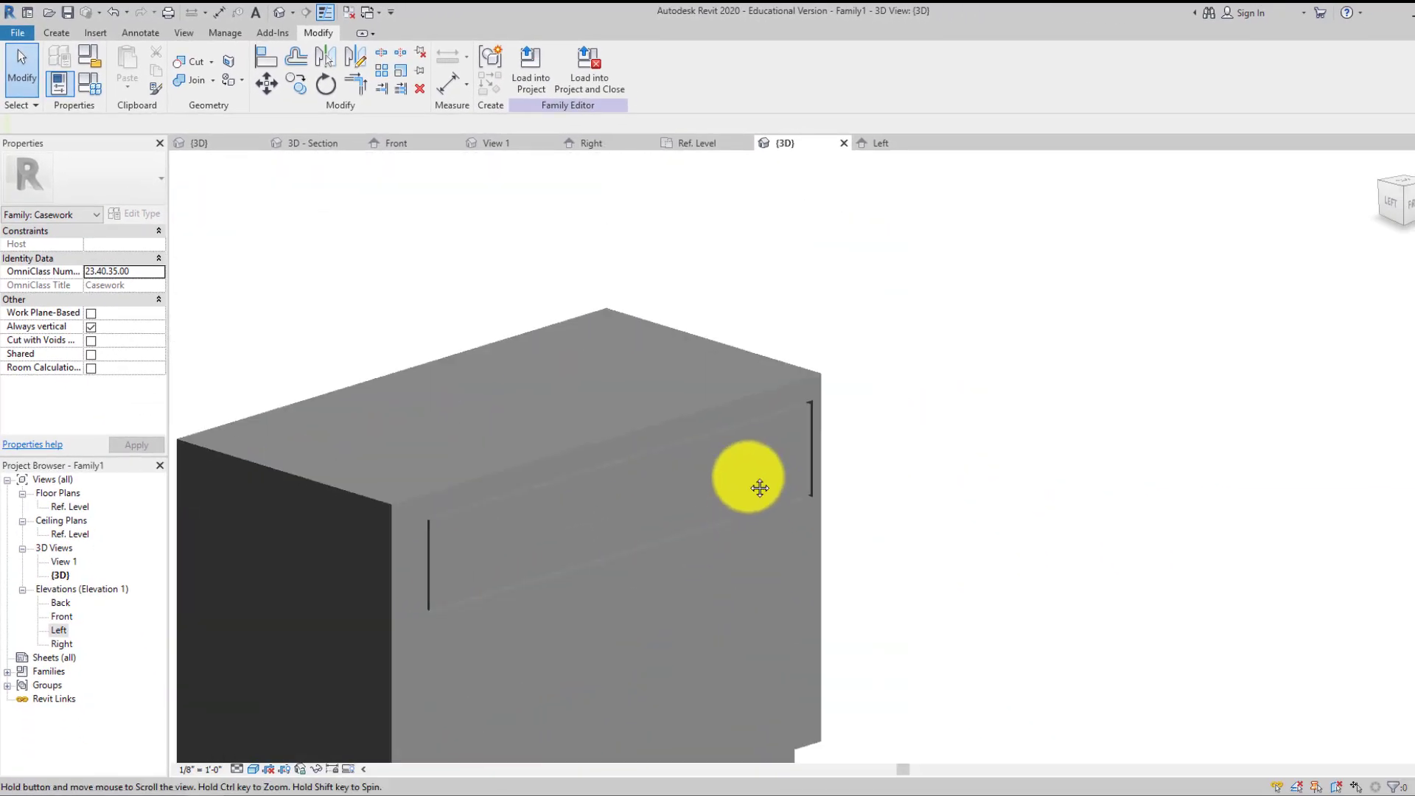
scroll(760, 488, down, 3)
click(1030, 354)
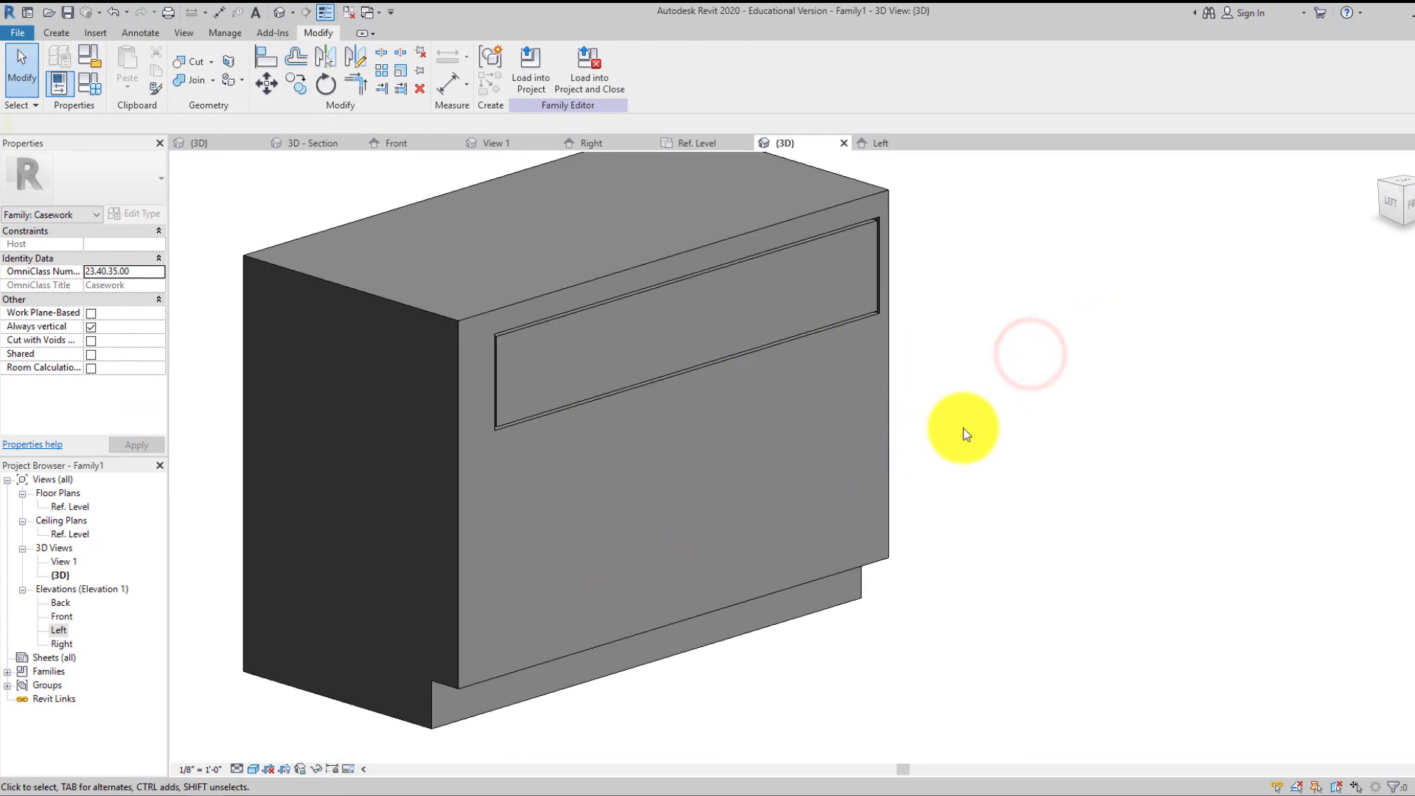
- Turn the 3D view to face the cabinet's front and choose a visual style for it
click(1404, 208)
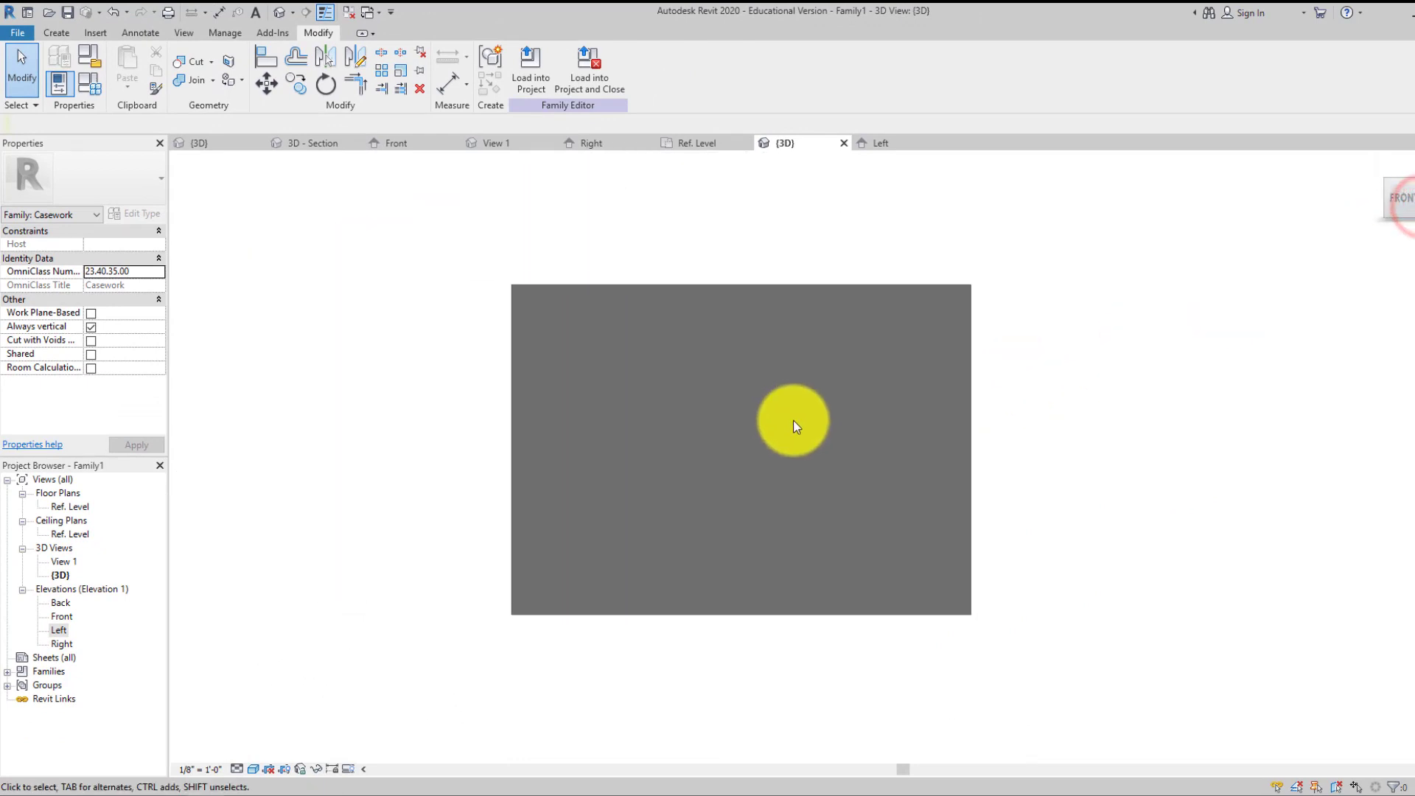
click(253, 769)
click(286, 708)
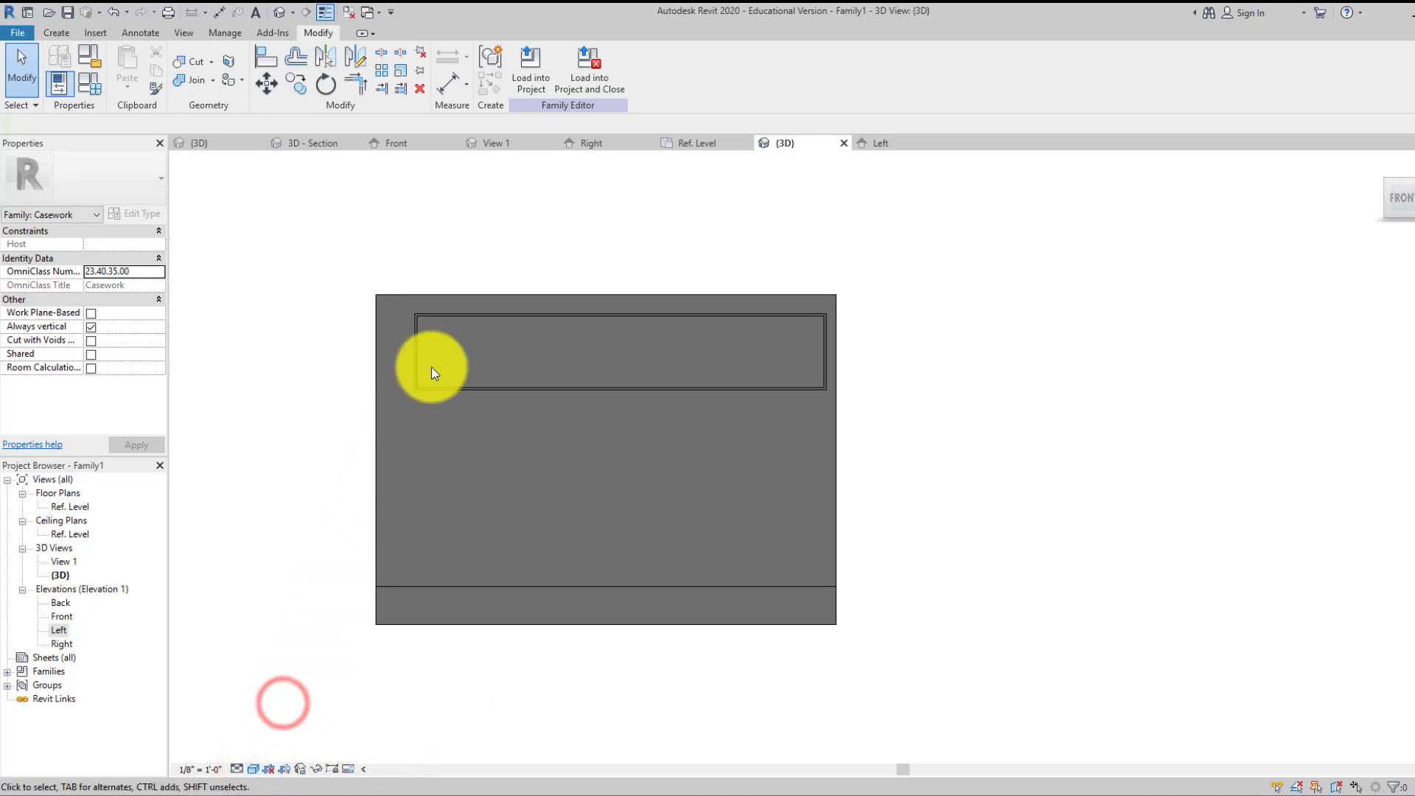
- Copy the drawer outline void extrusion straight down by 10" on the cabinet front
click(436, 390)
scroll(660, 373, up, 2)
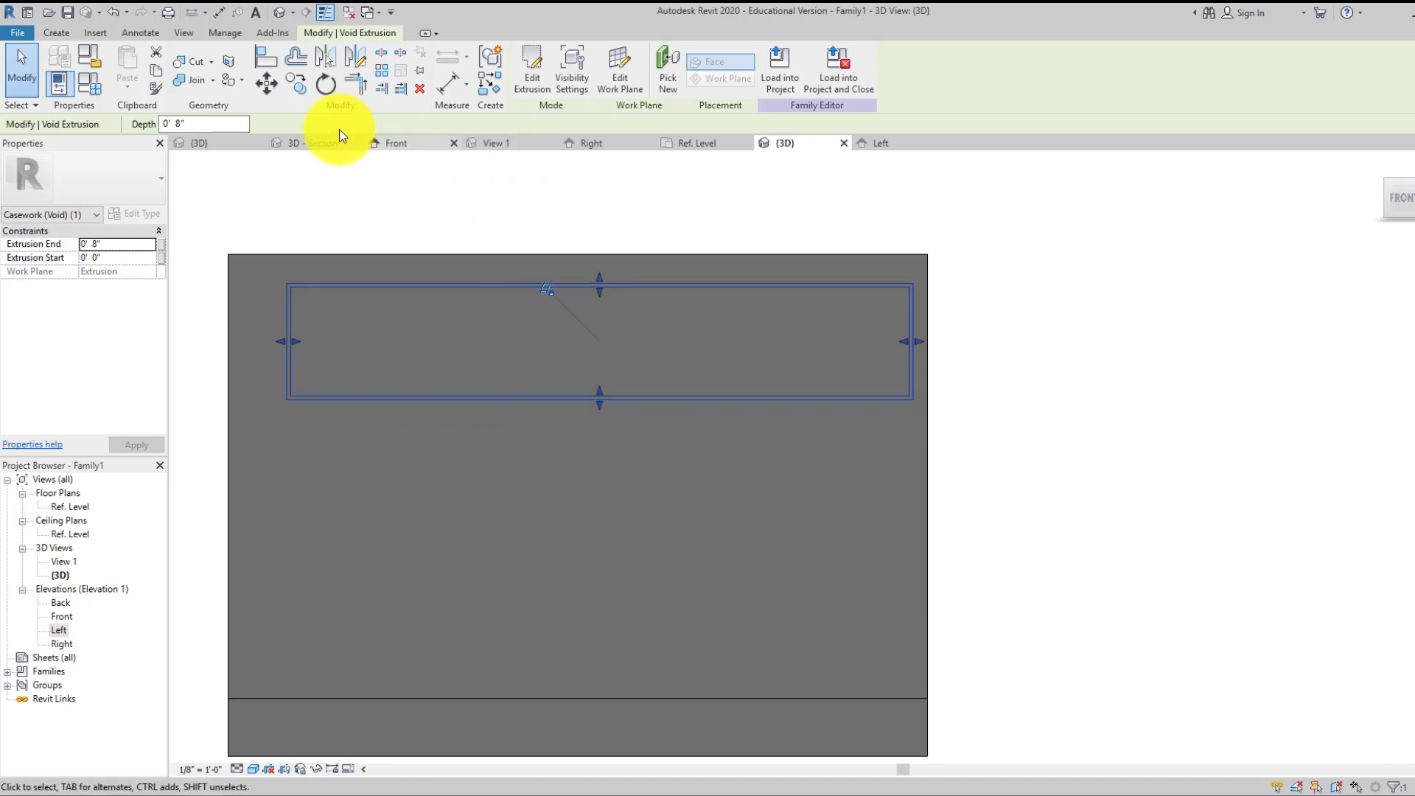
click(303, 87)
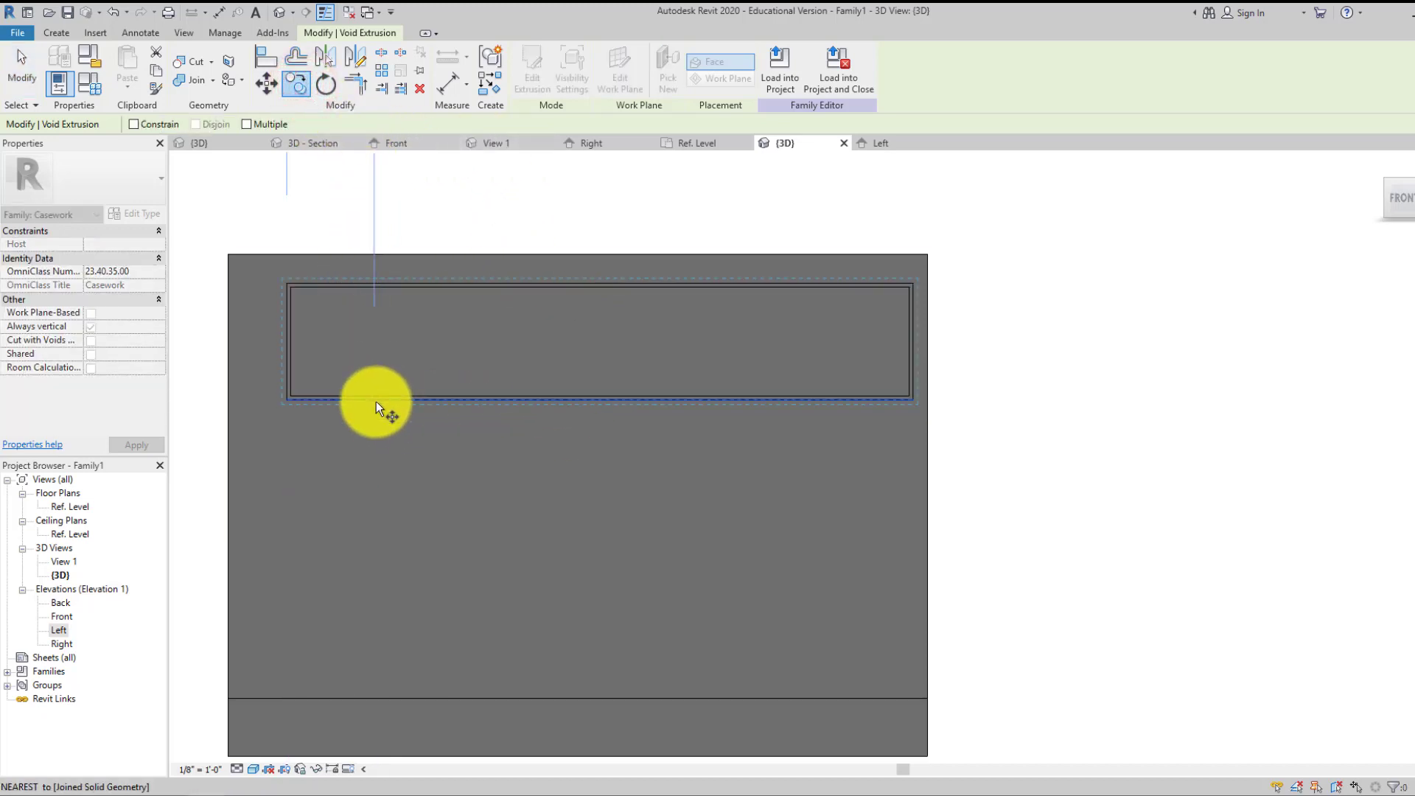
click(930, 258)
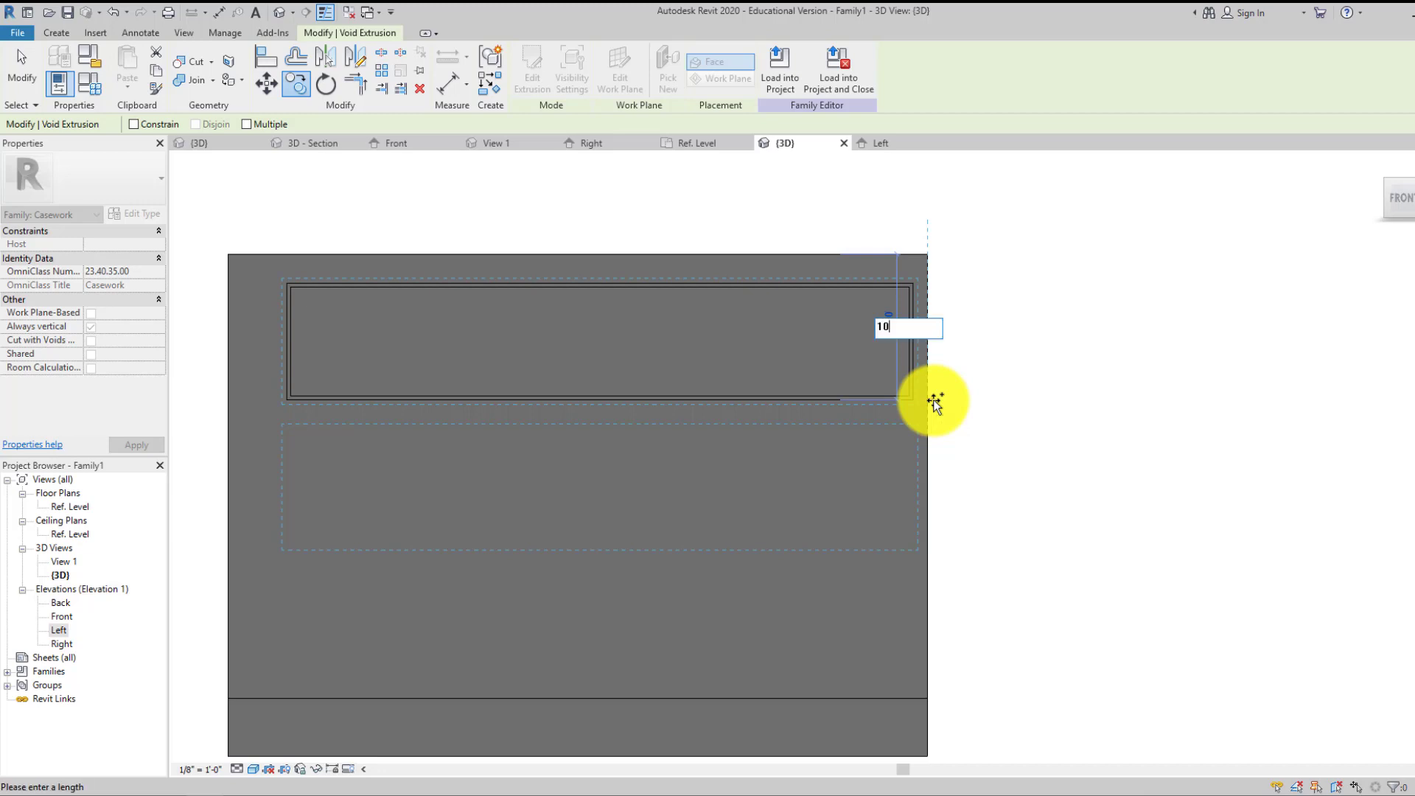
key(Return)
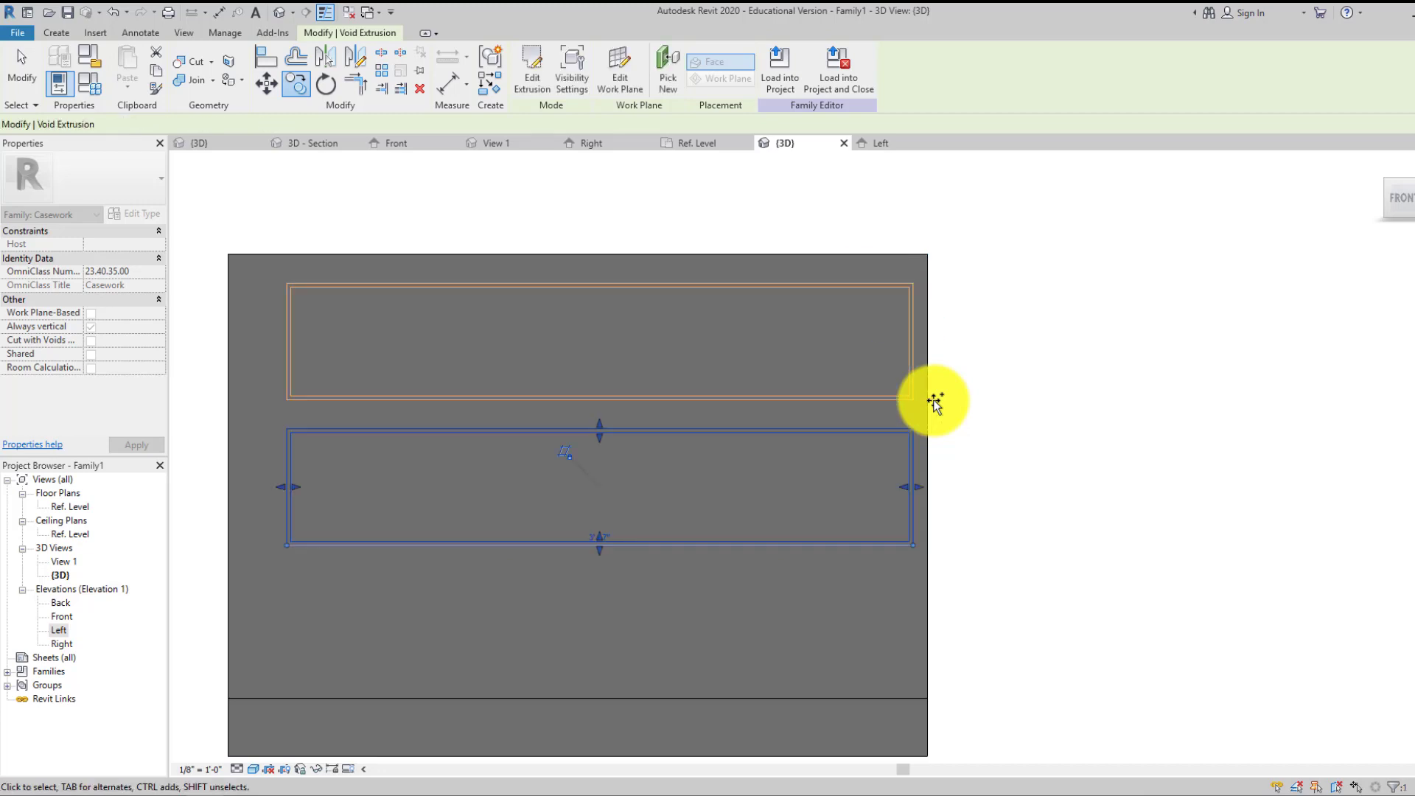
click(944, 431)
middle_drag(948, 445, 914, 342)
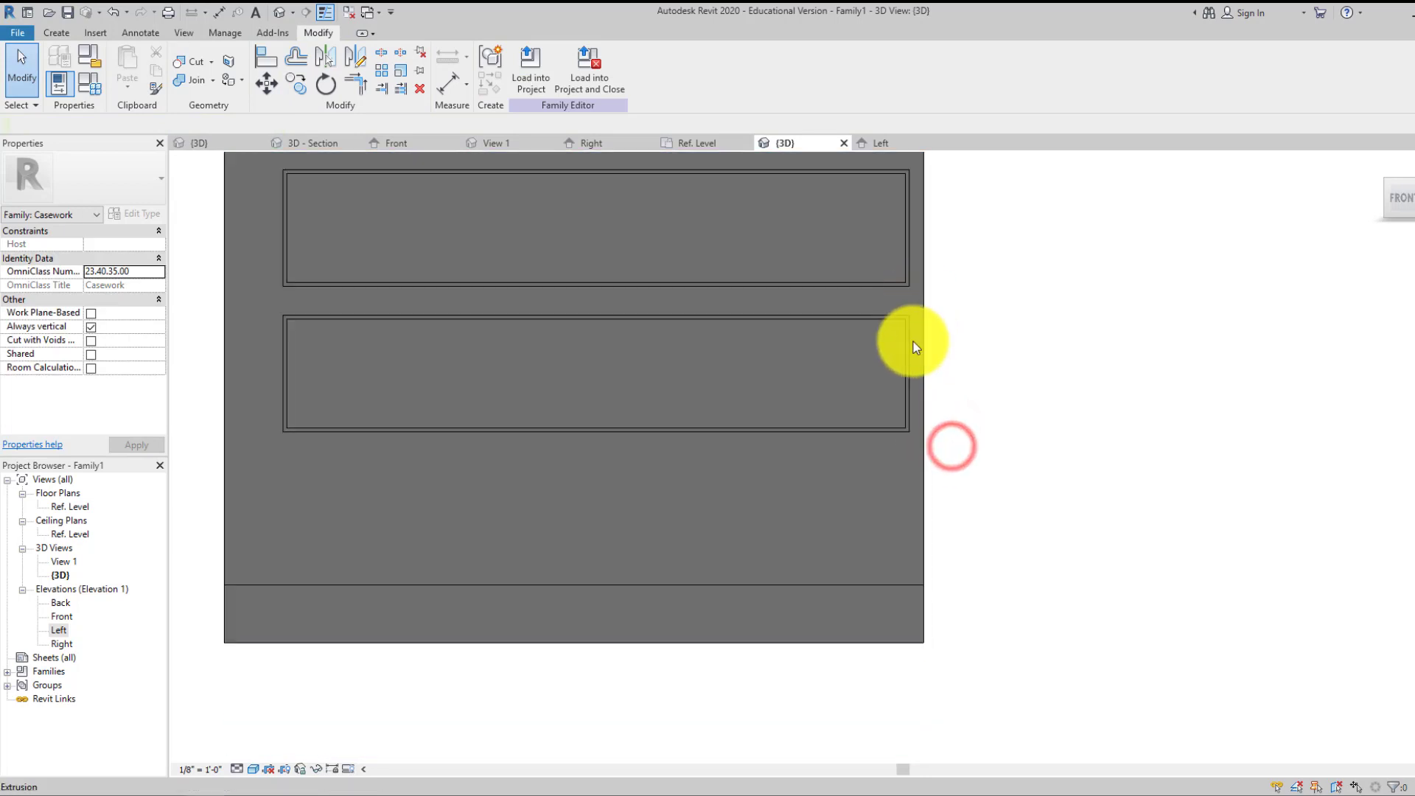
- Copy the second drawer outline void 10" straight down to make a third drawer outline
click(396, 321)
middle_drag(397, 321, 409, 373)
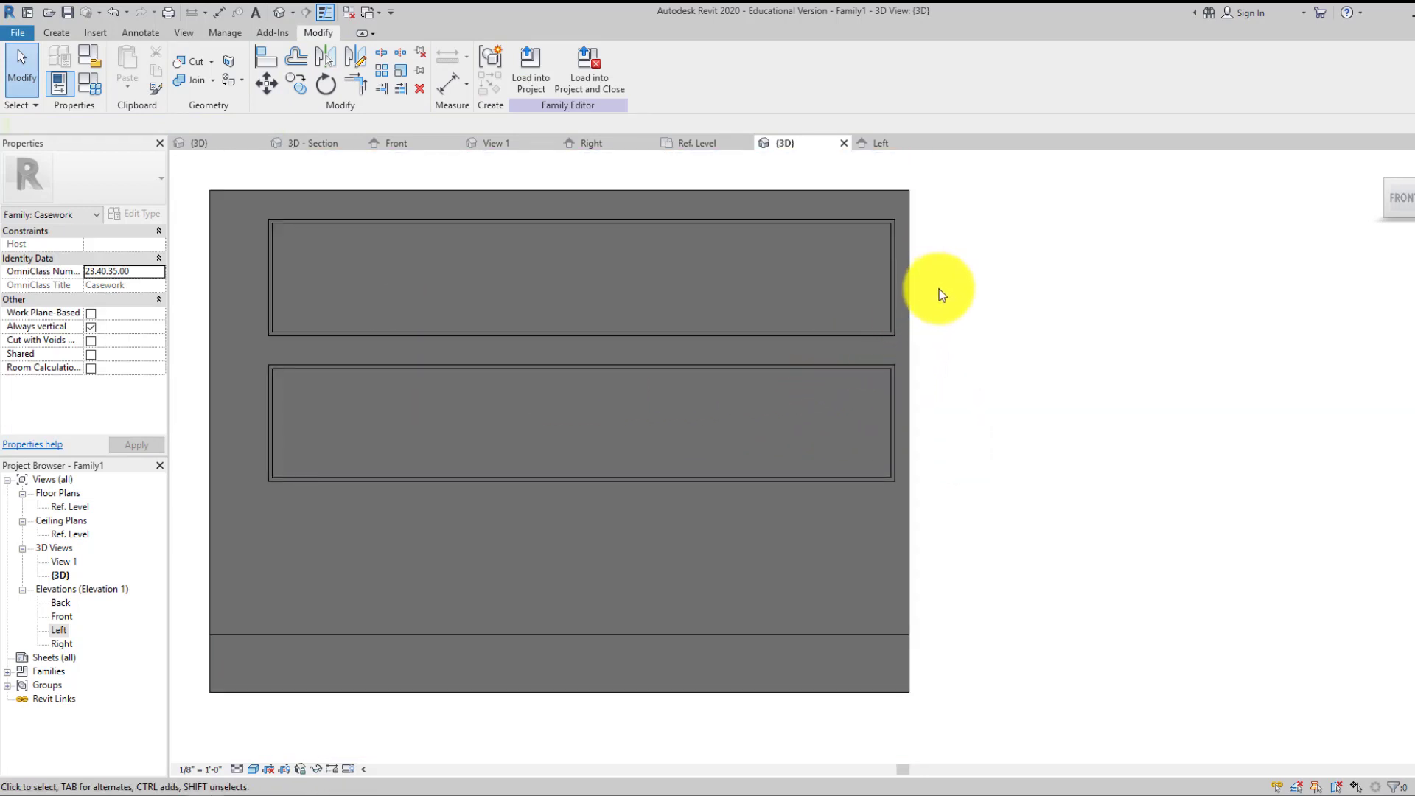
middle_drag(569, 445, 579, 436)
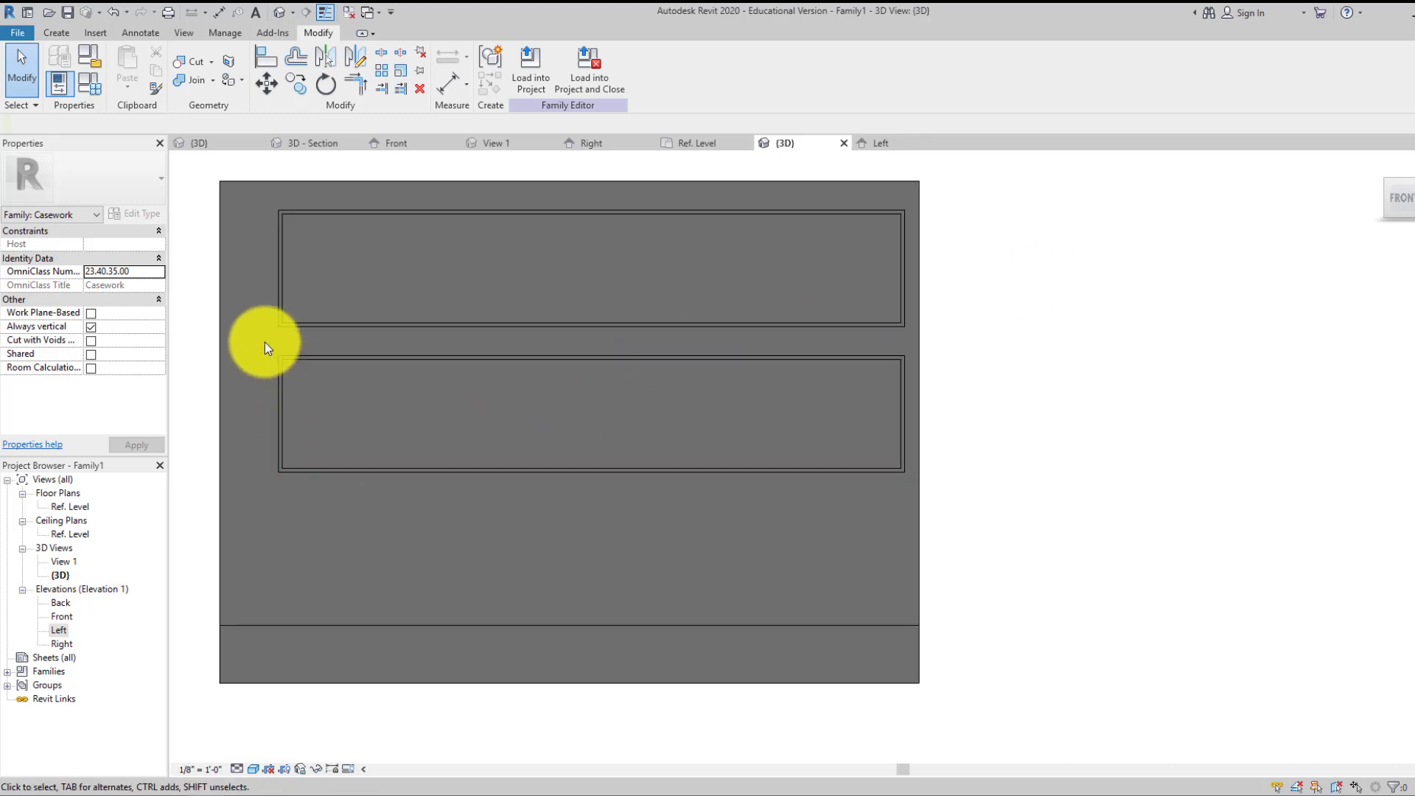
click(339, 352)
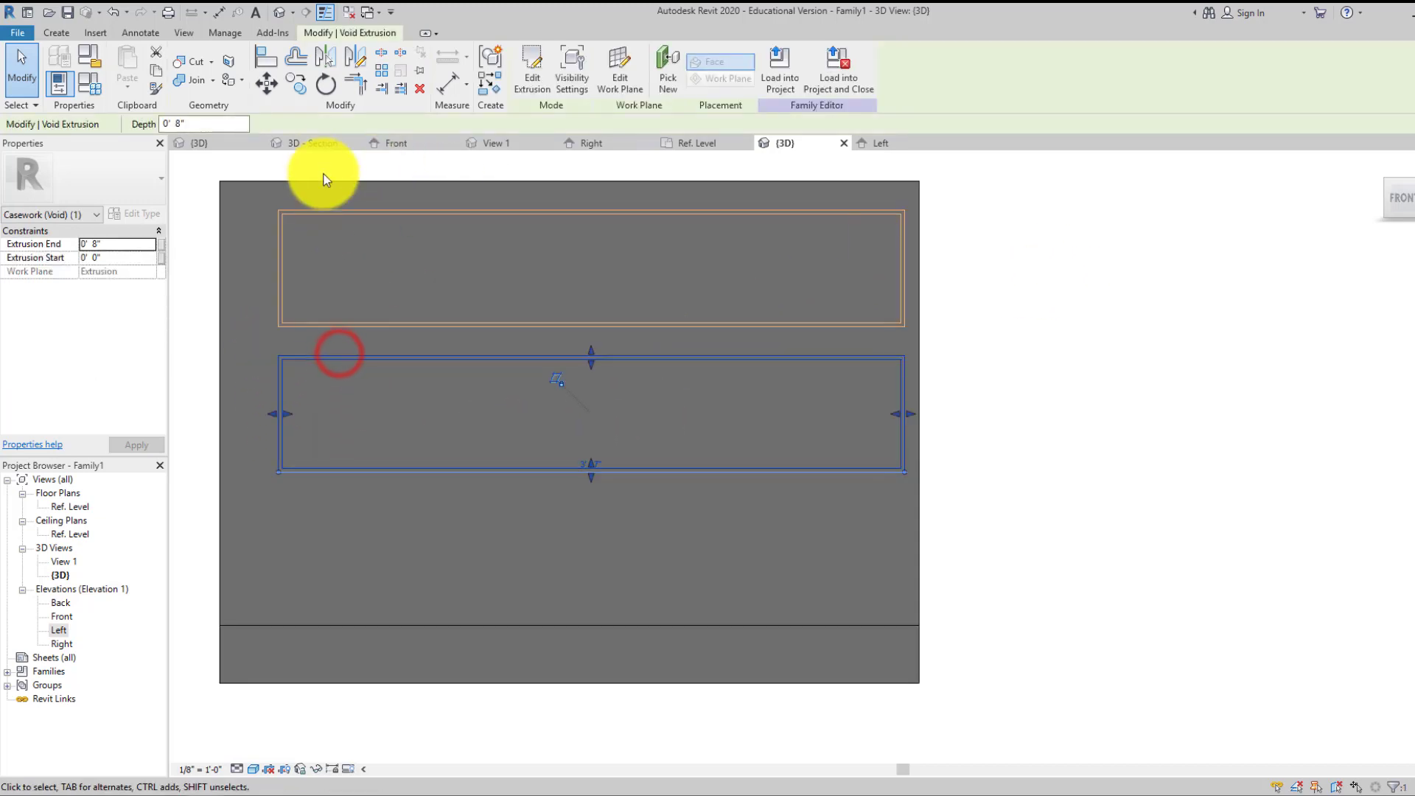
click(297, 86)
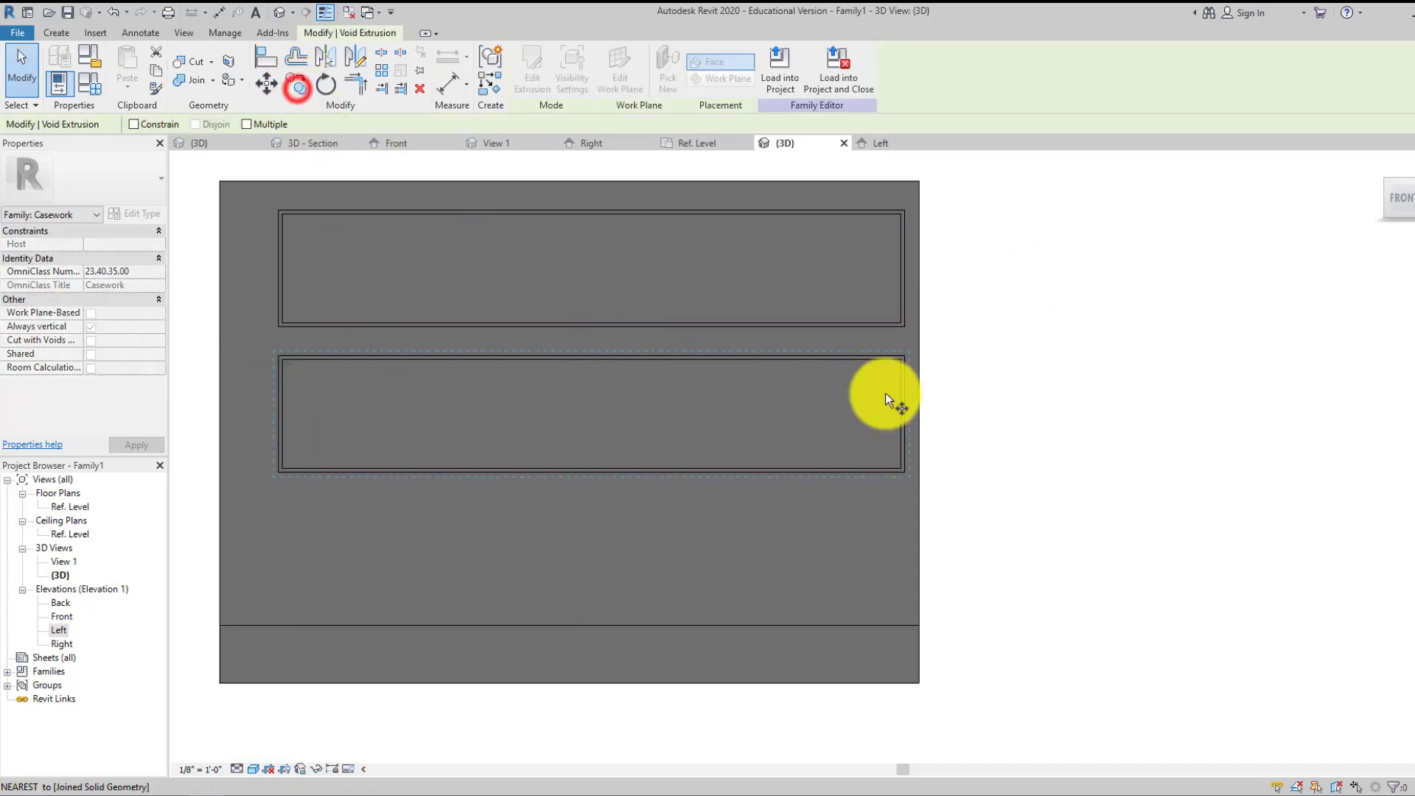
click(916, 324)
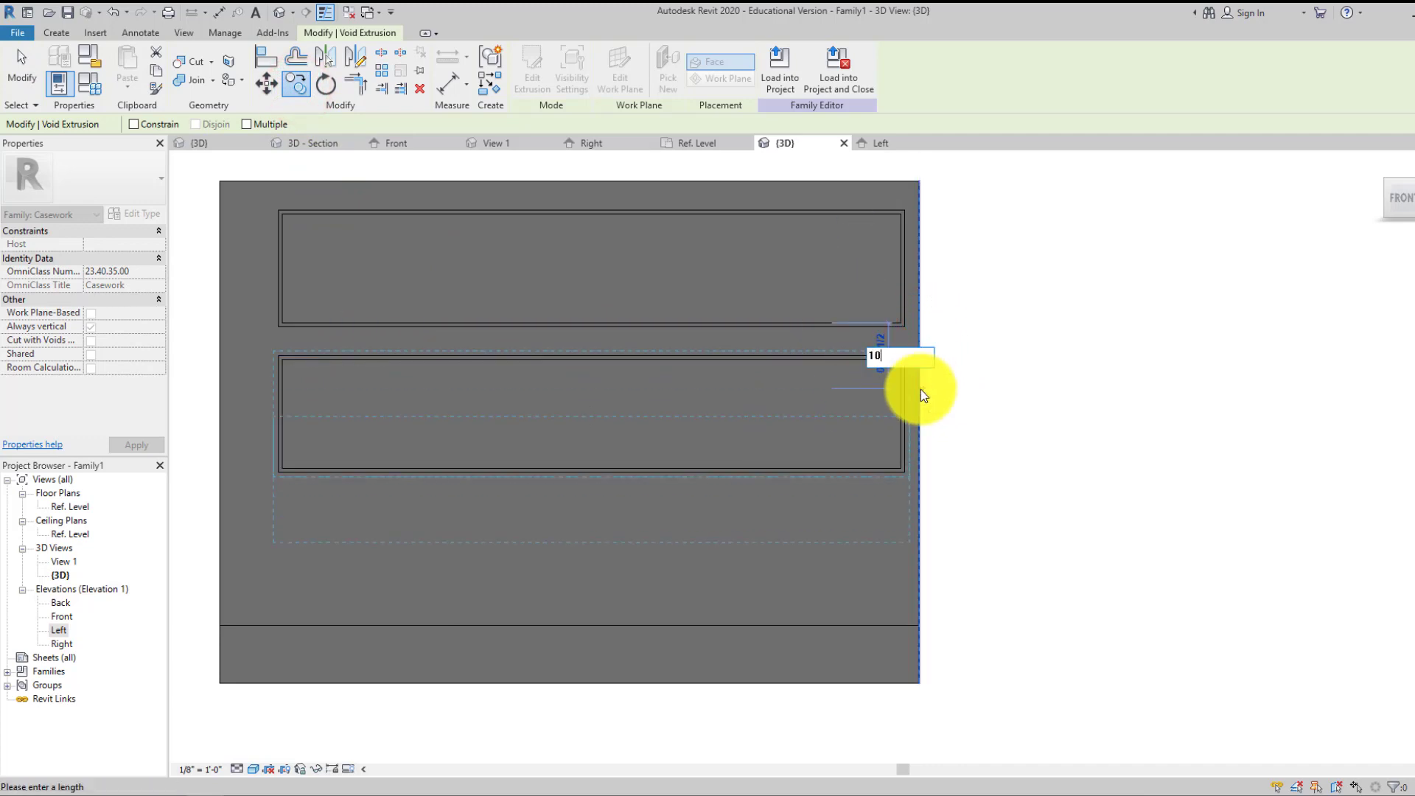
text(10)
key(Return)
click(996, 532)
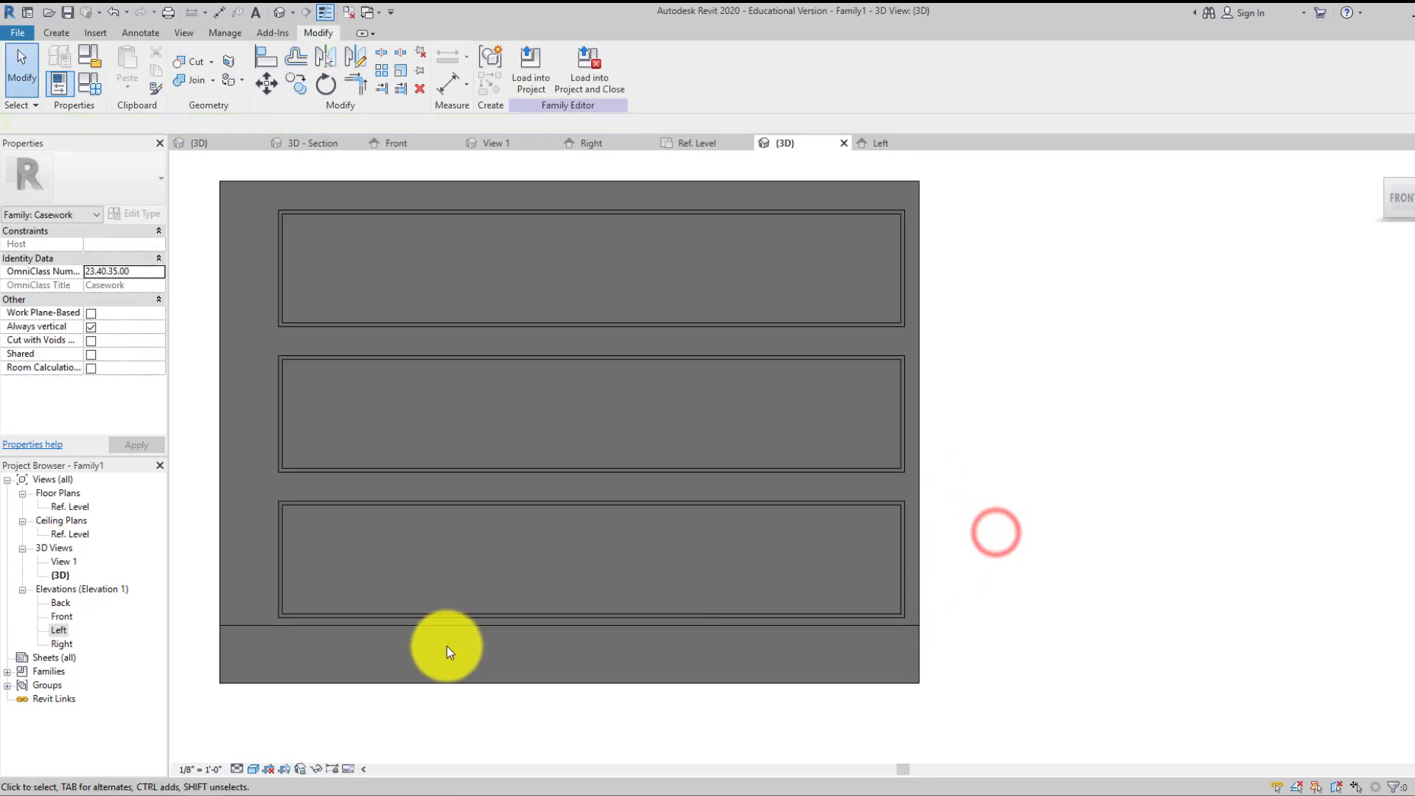
- Delete the middle drawer outline void from the cabinet front
middle_drag(568, 575, 498, 545)
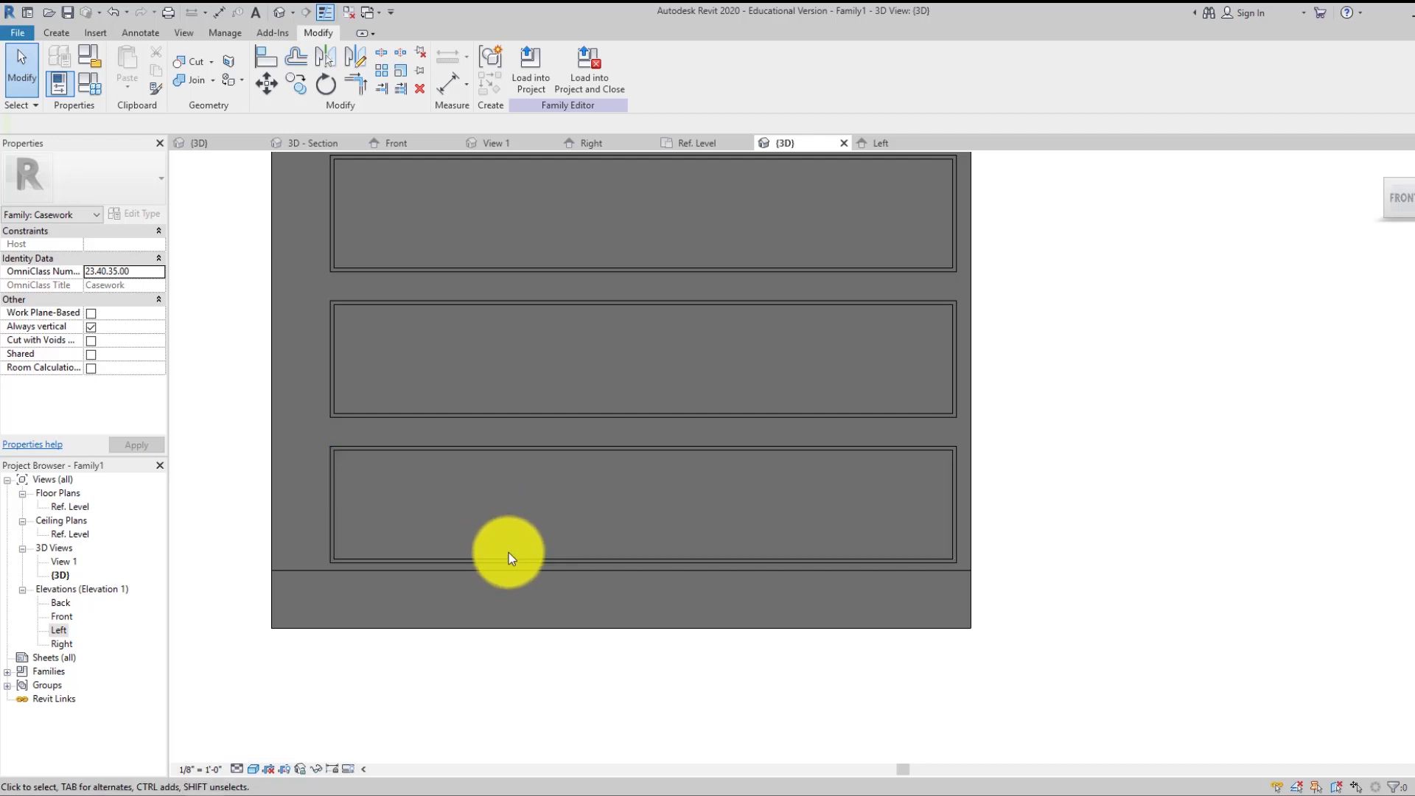
click(501, 418)
key(Delete)
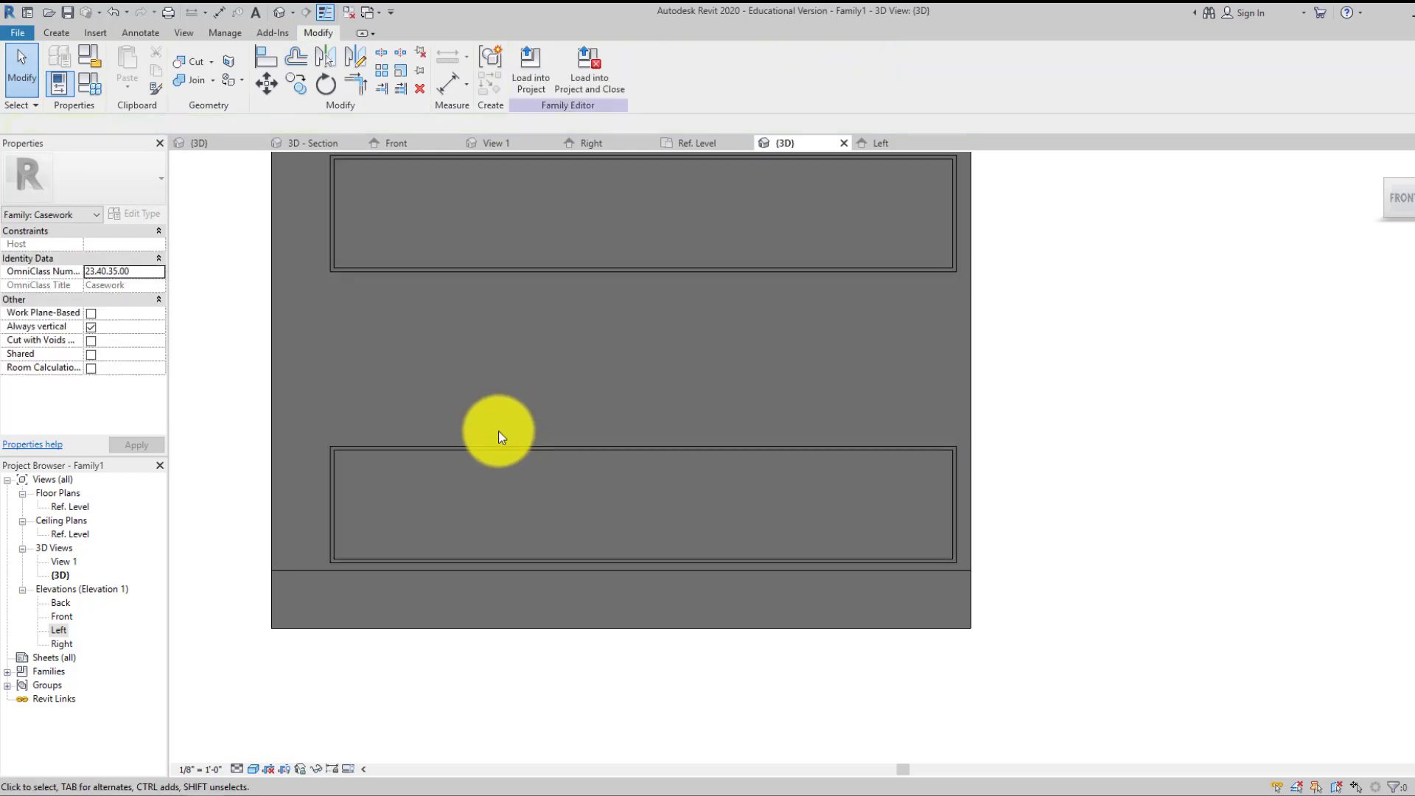
- Open the lowest drawer void's sketch for editing and select its rectangle lines
click(507, 446)
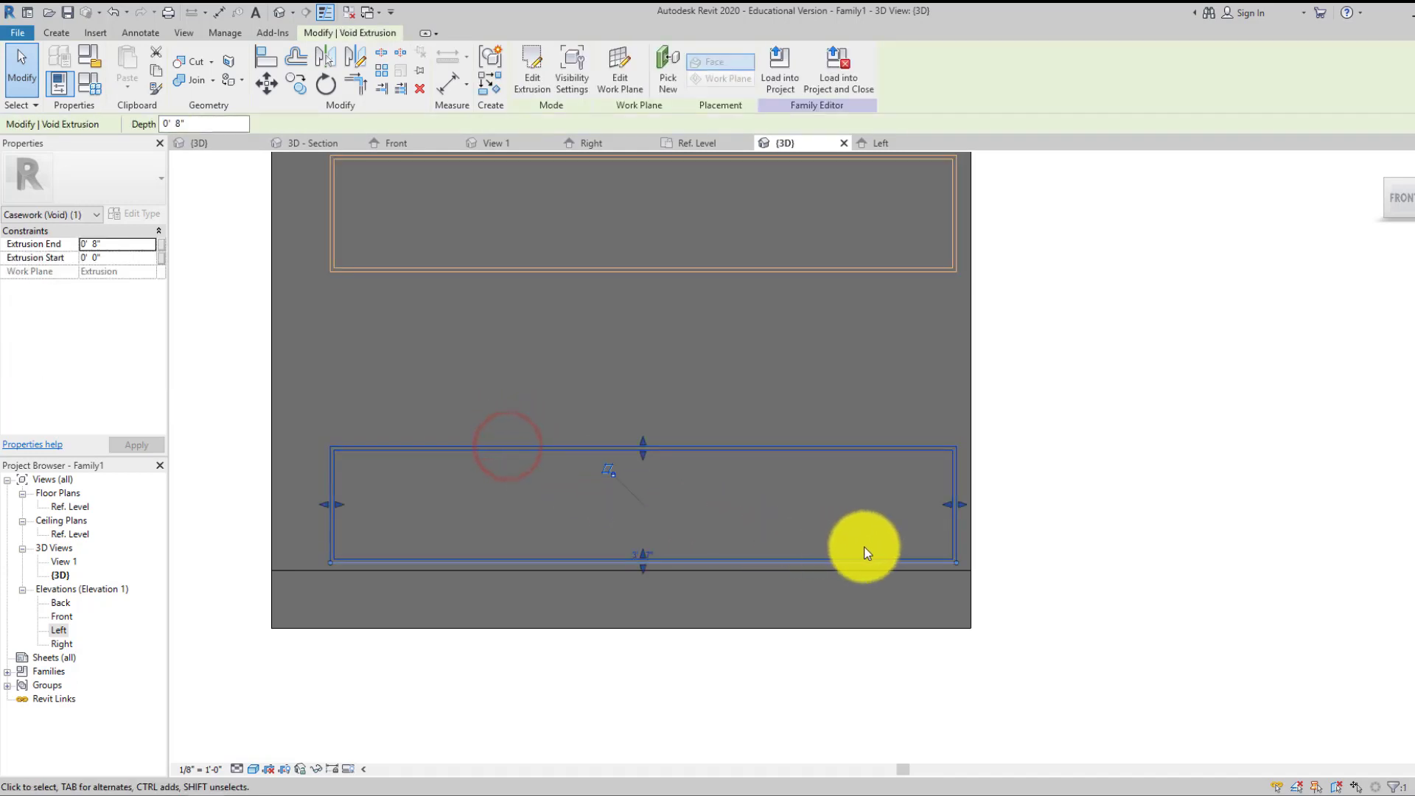
click(817, 630)
click(1055, 594)
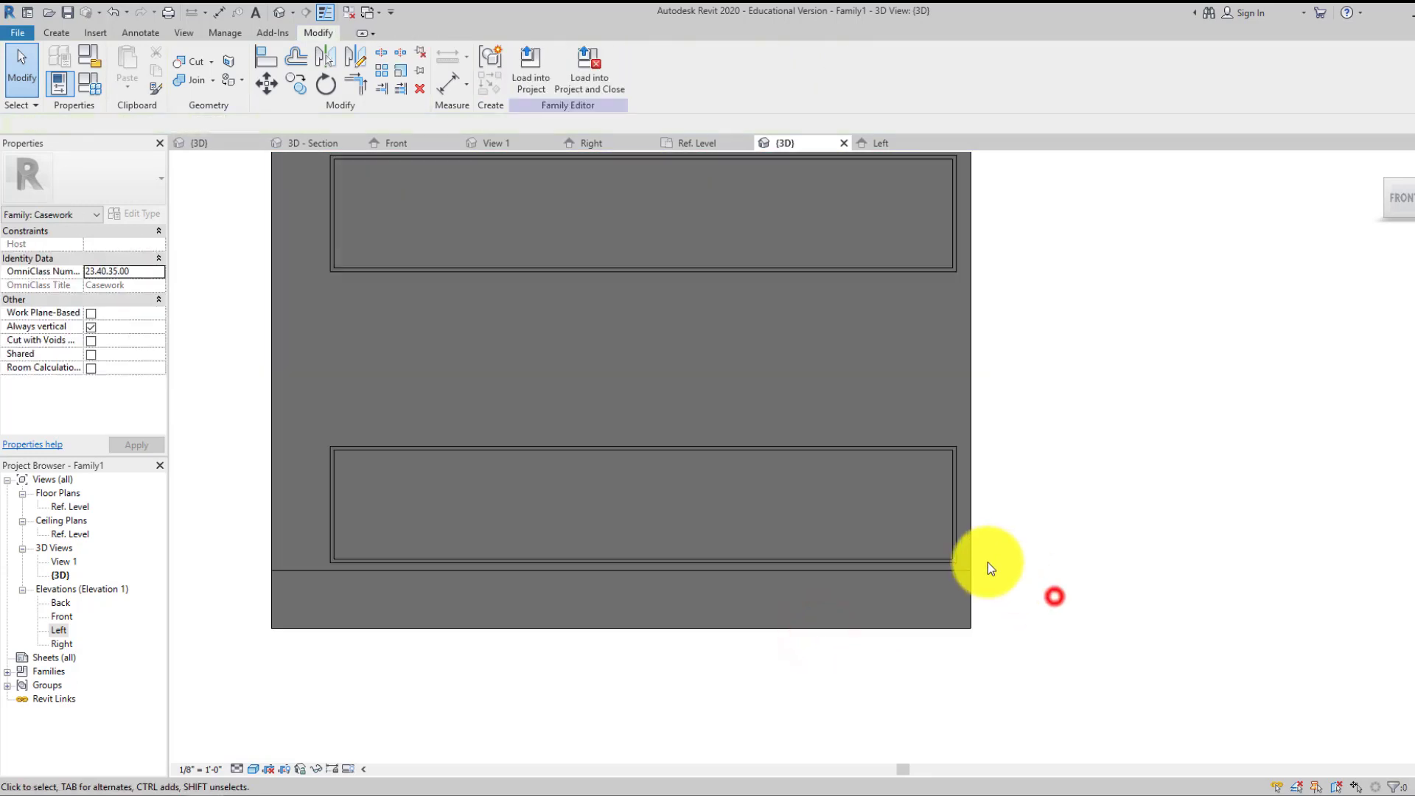
double_click(954, 546)
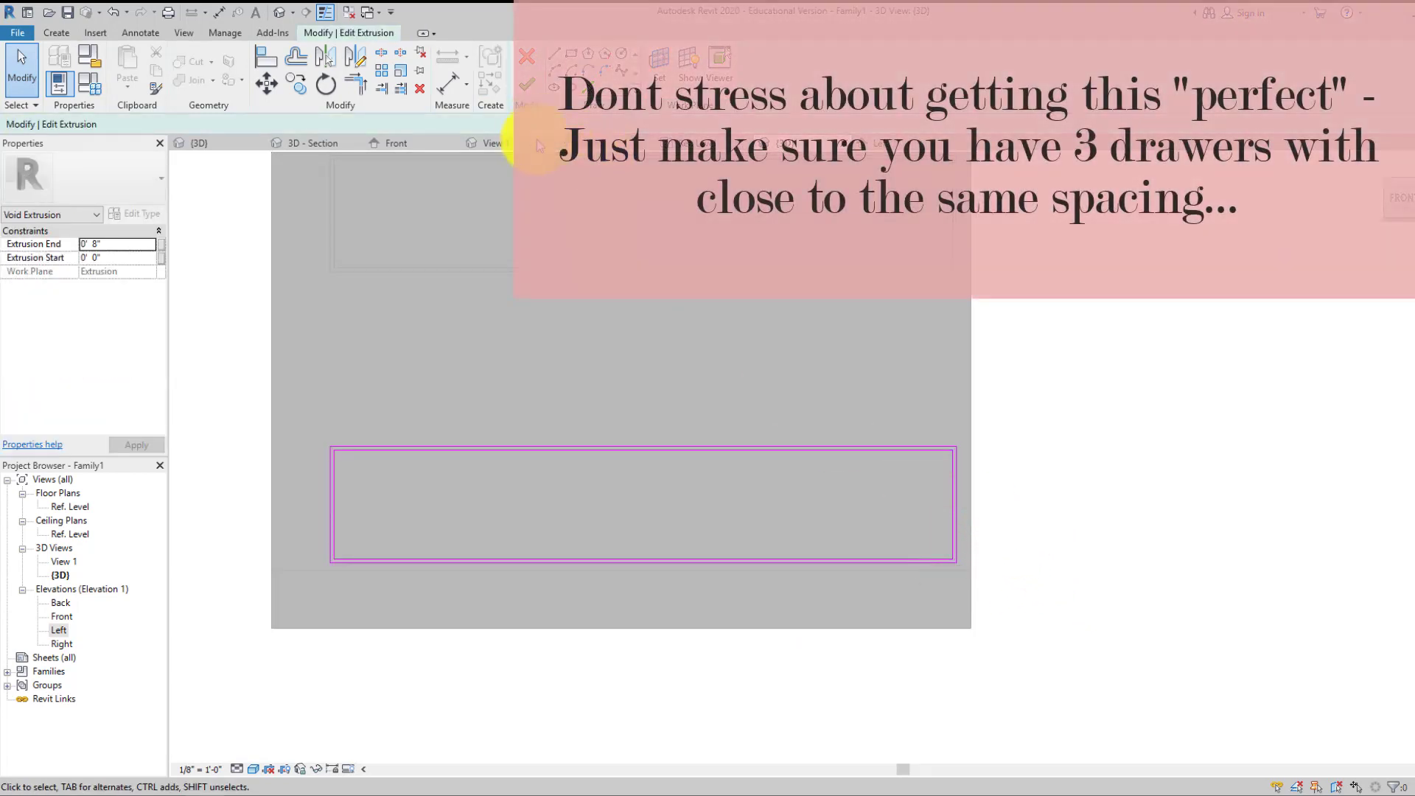
mouse_move(309, 428)
mouse_down()
mouse_move(806, 622)
mouse_move(999, 616)
mouse_up()
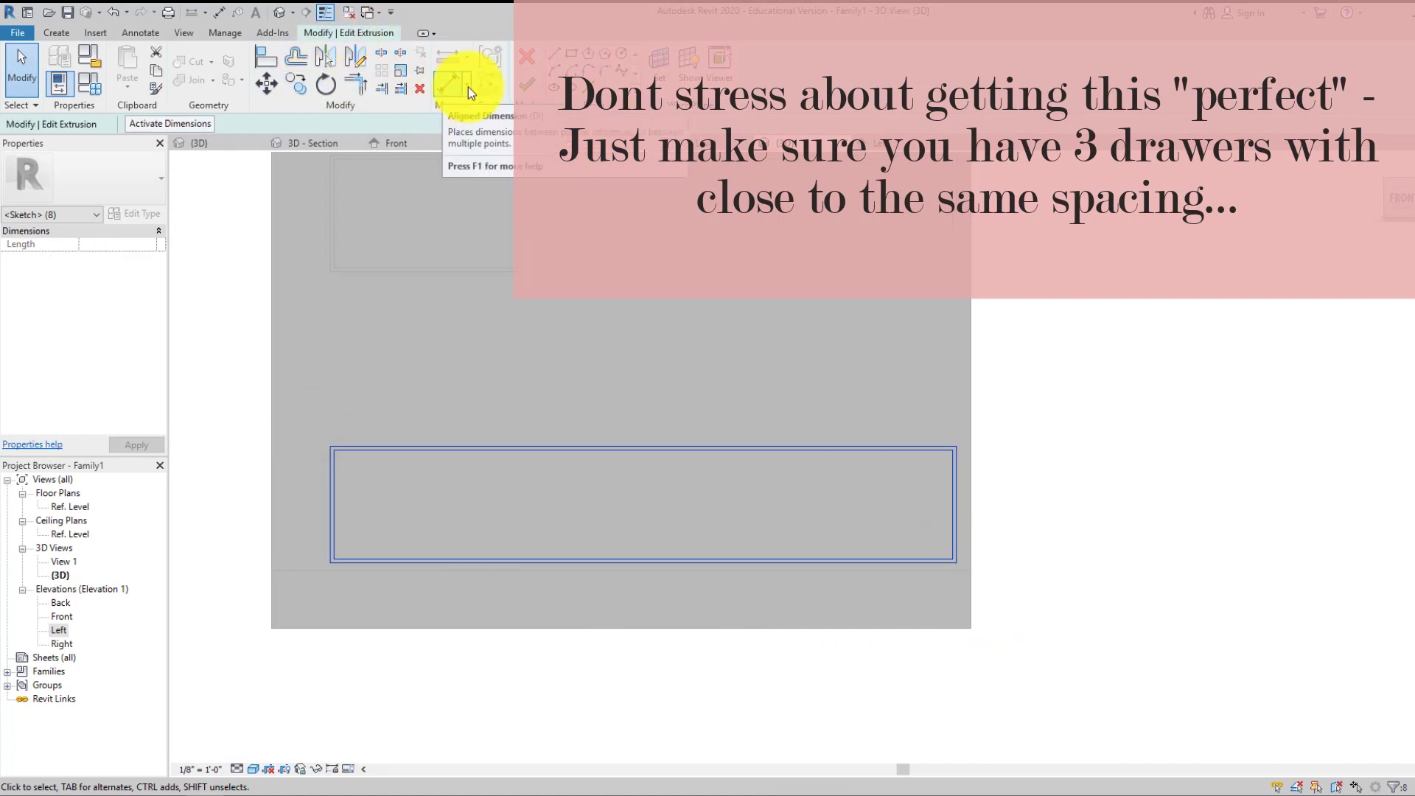
- Draw a 2" vertical guide line upward from the toe-kick line, crossing the bottom of the drawer rectangles
click(554, 52)
click(830, 572)
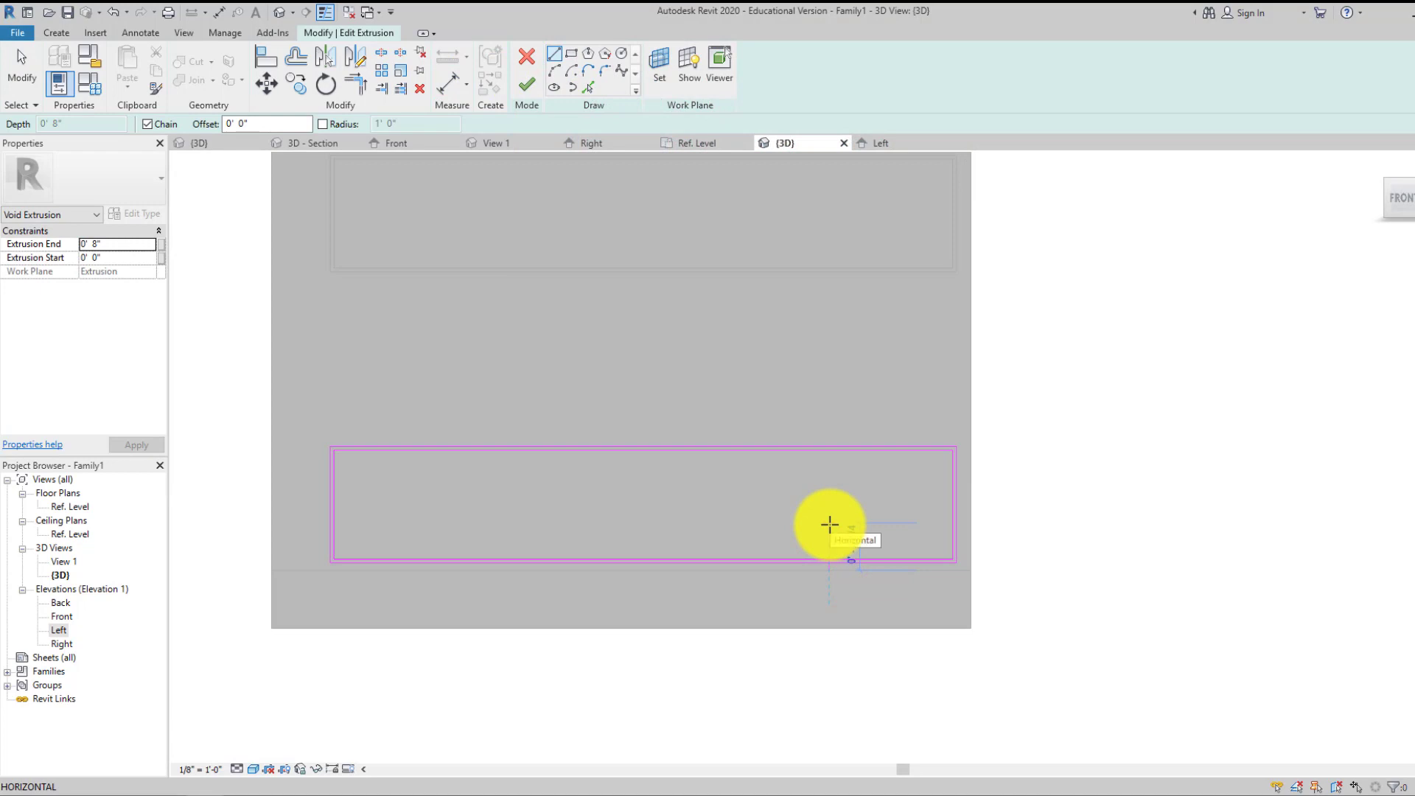
text(2'1)
key(Return)
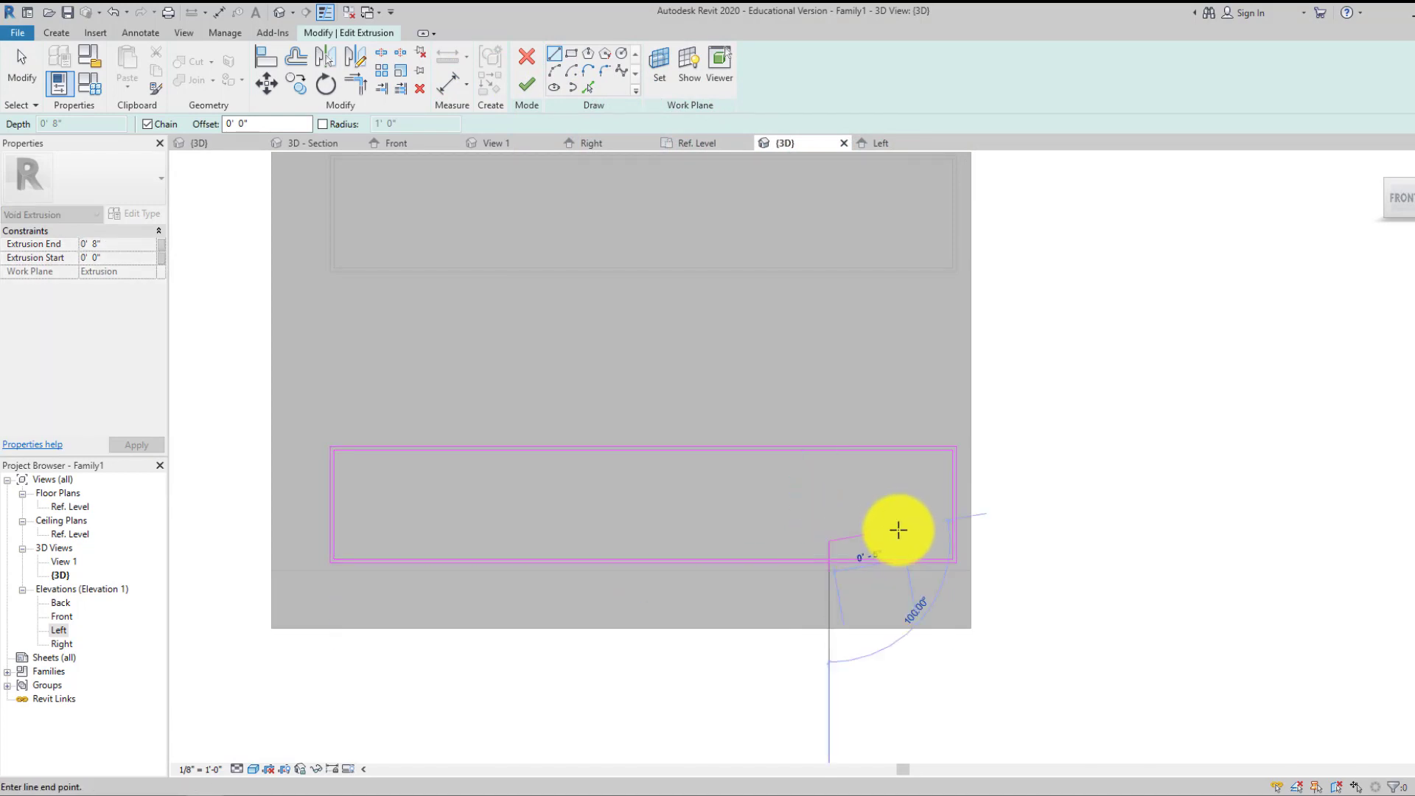
key(Escape)
key(Escape)
- Move both drawer rectangles up by the guide line's length, from its lower end to its upper end
mouse_move(312, 430)
mouse_down()
mouse_move(426, 506)
mouse_move(853, 578)
mouse_move(968, 568)
mouse_up()
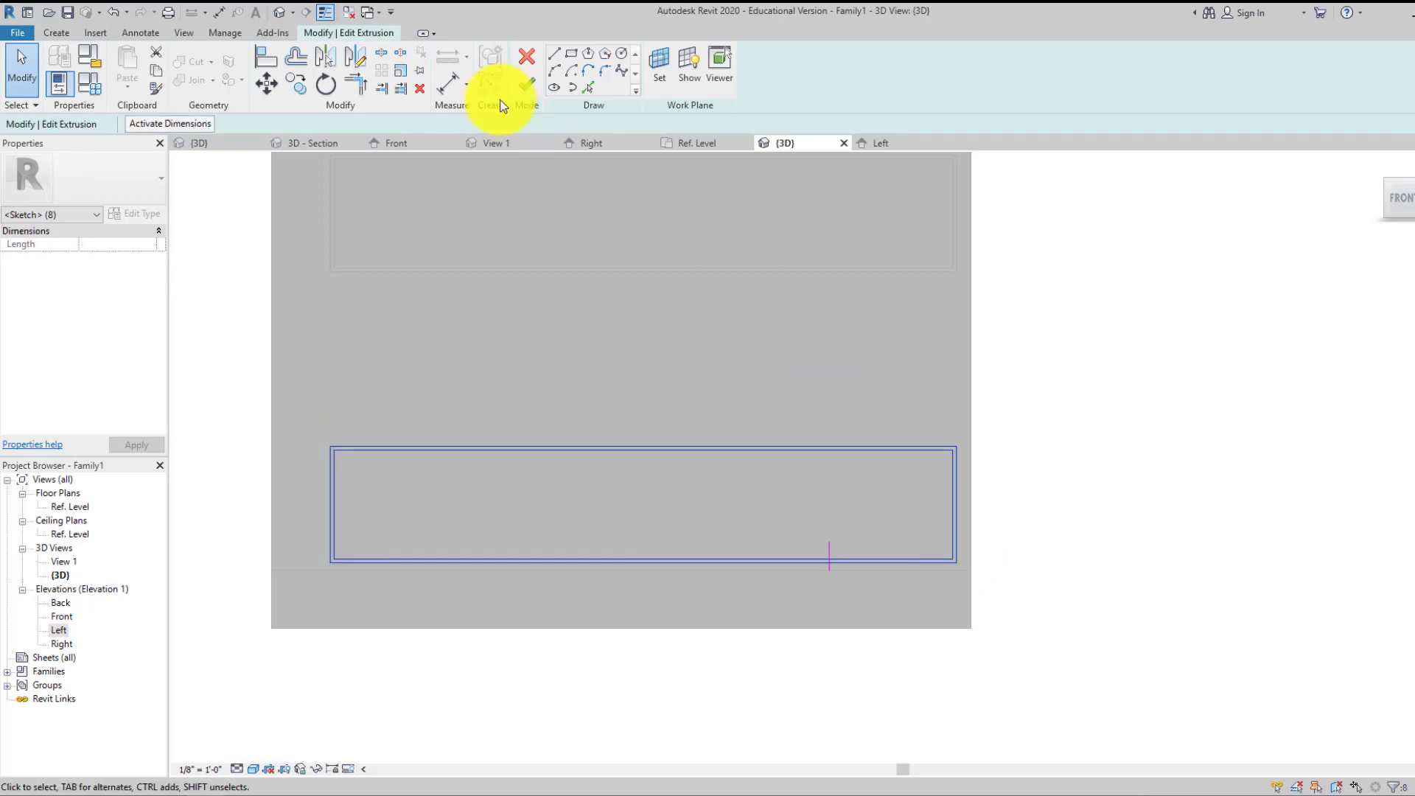
click(269, 85)
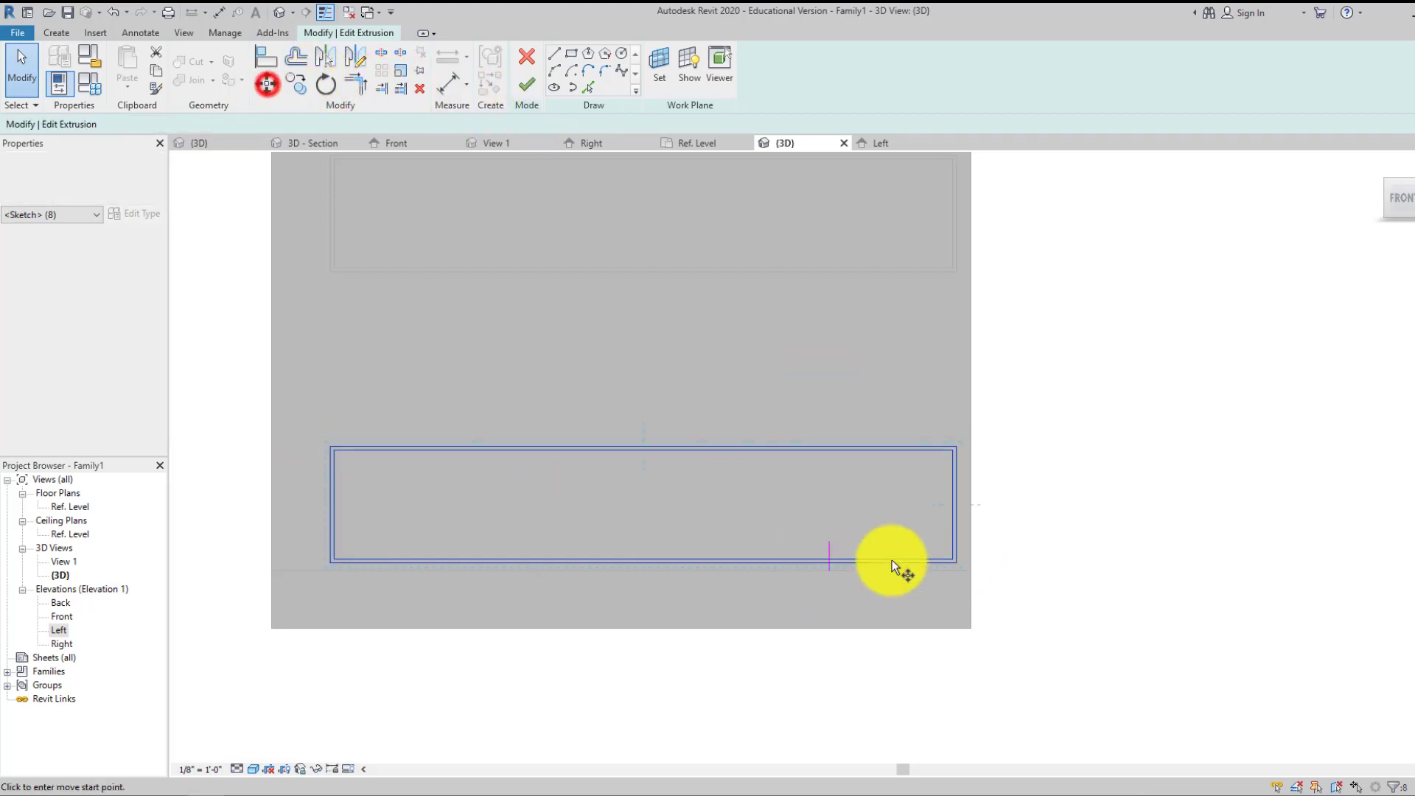
scroll(830, 577, down, 1)
scroll(833, 574, up, 3)
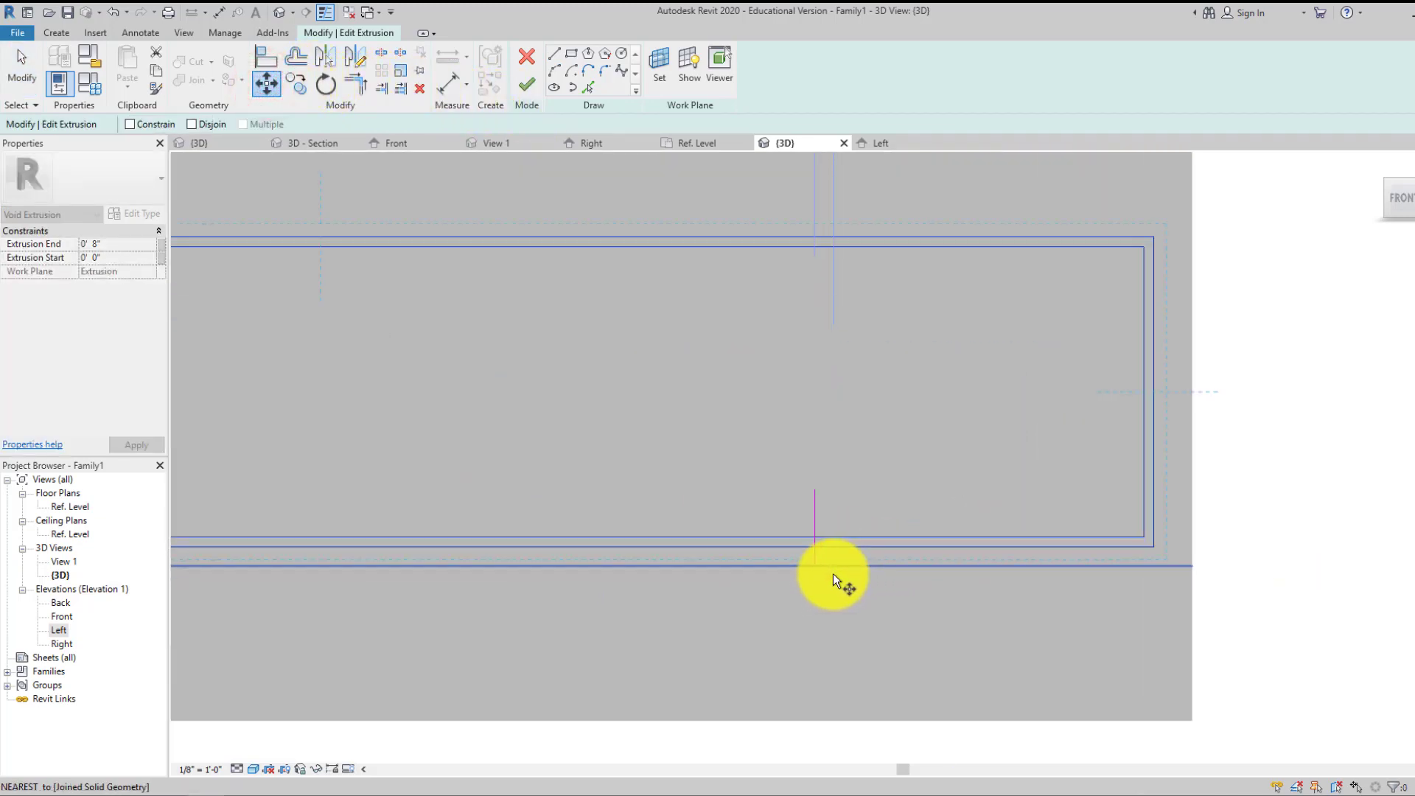
click(815, 566)
click(813, 490)
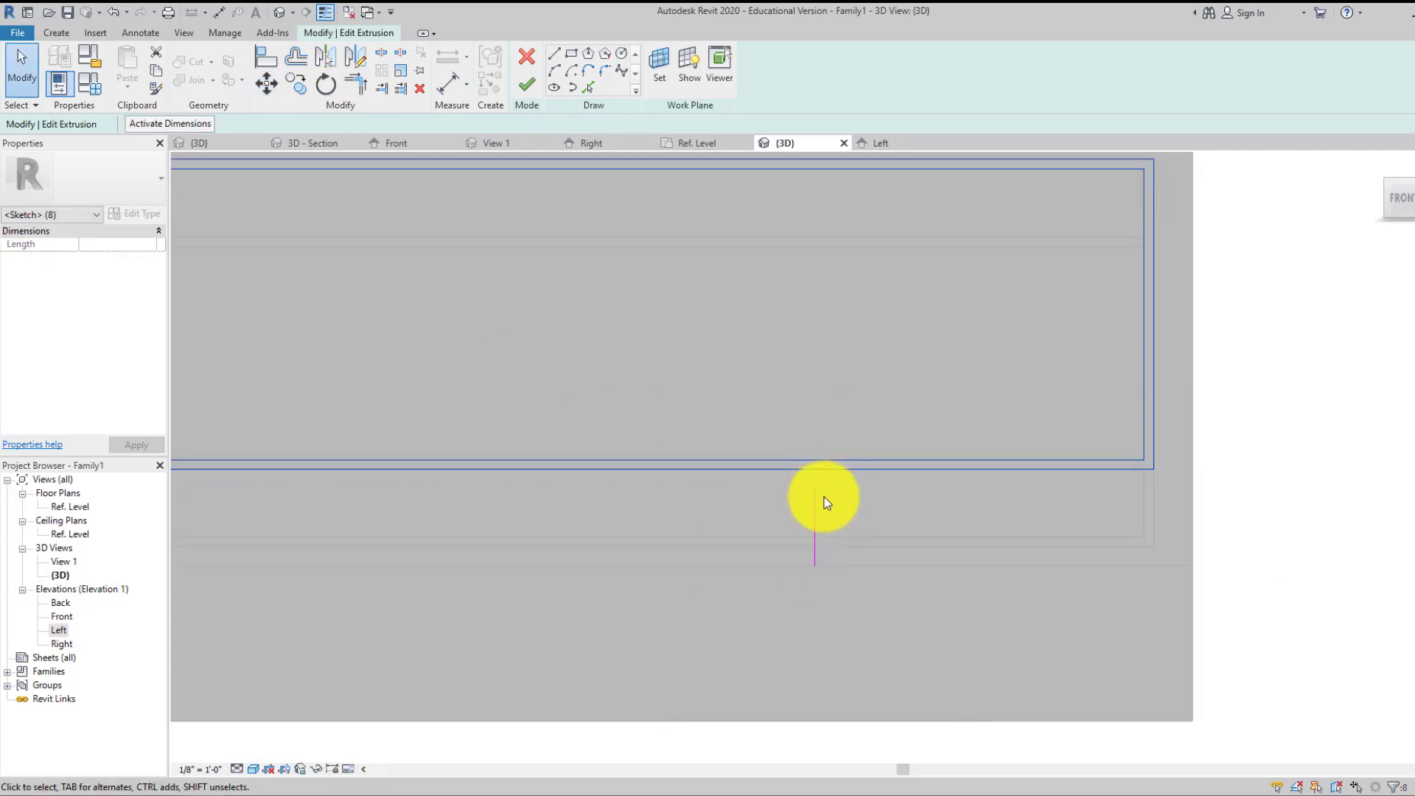
click(267, 83)
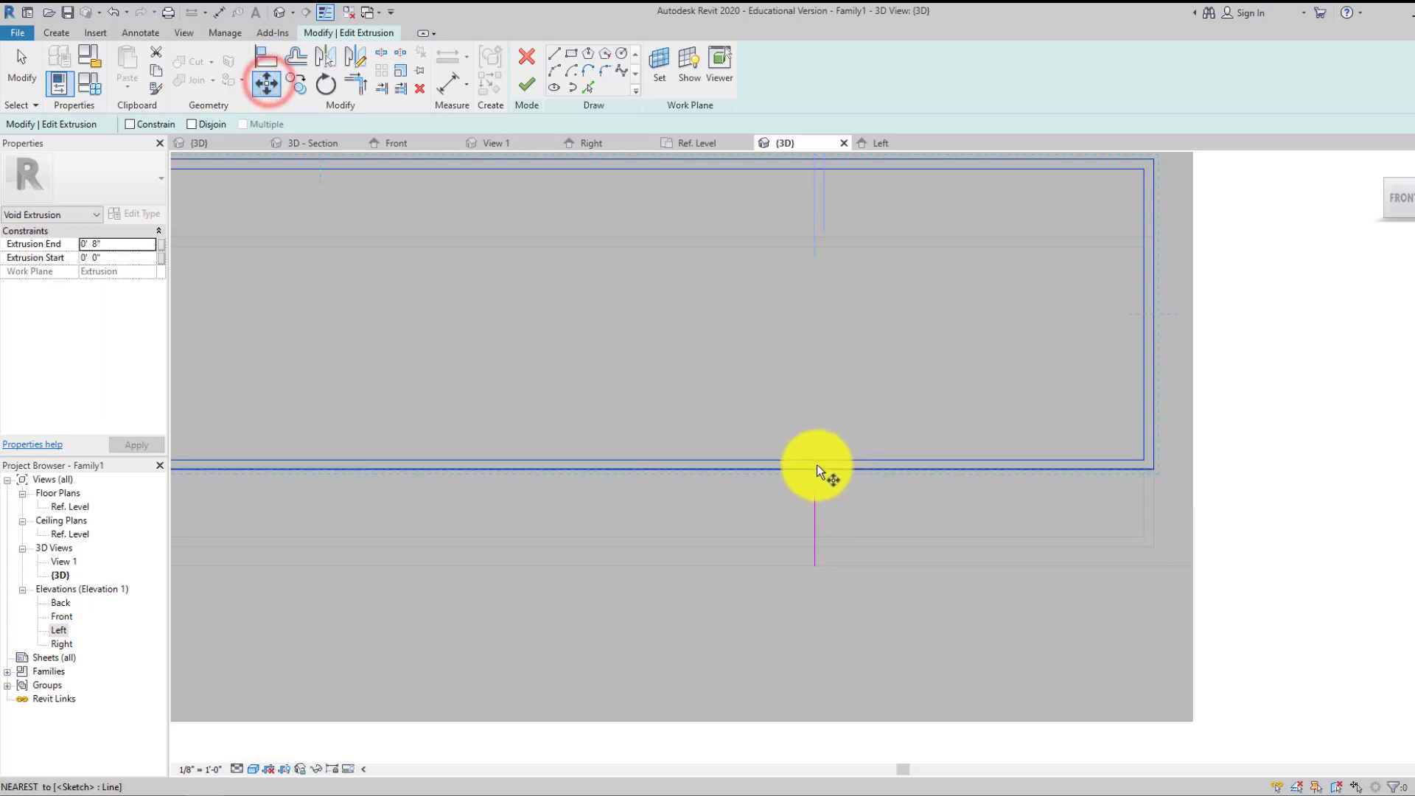
scroll(811, 464, down, 2)
scroll(626, 397, down, 3)
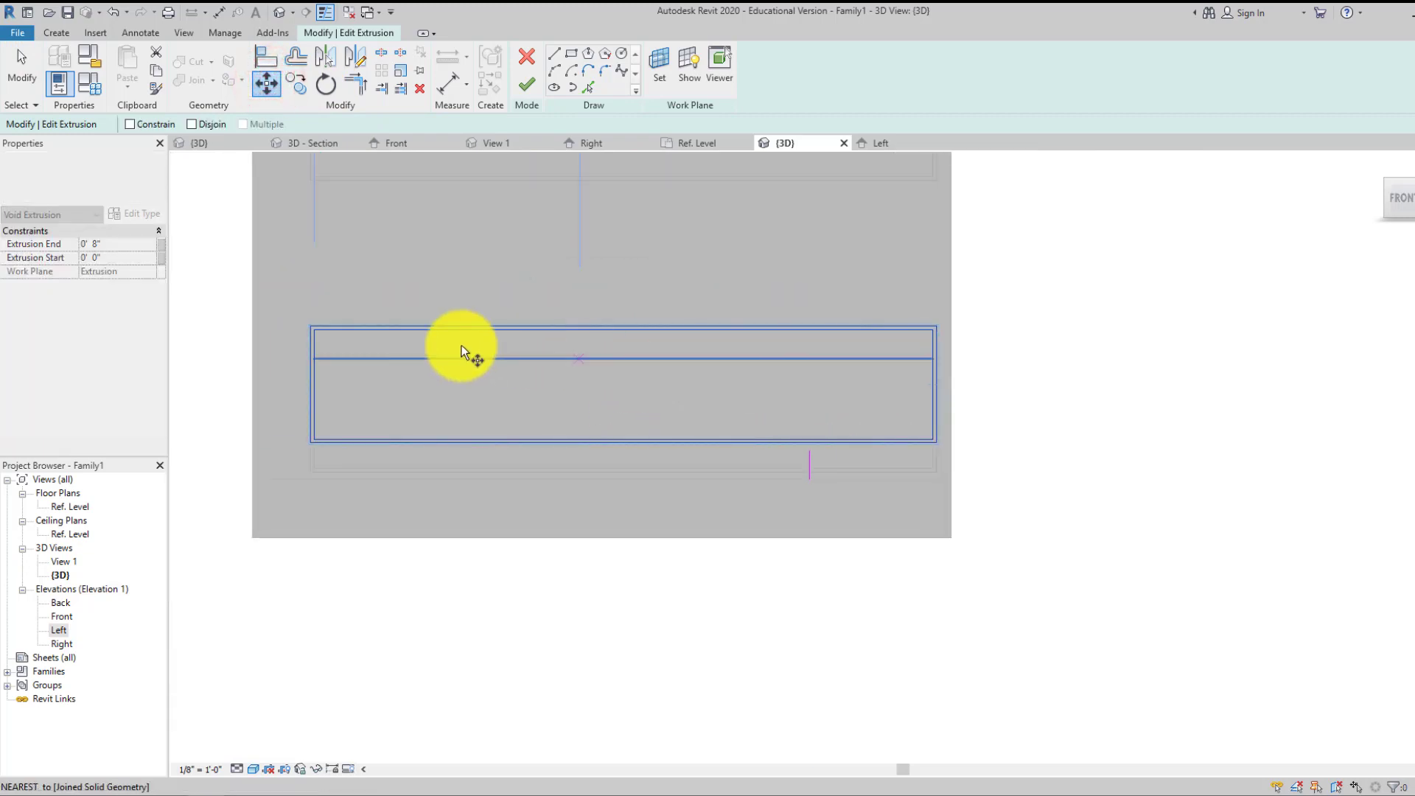
click(461, 346)
click(297, 315)
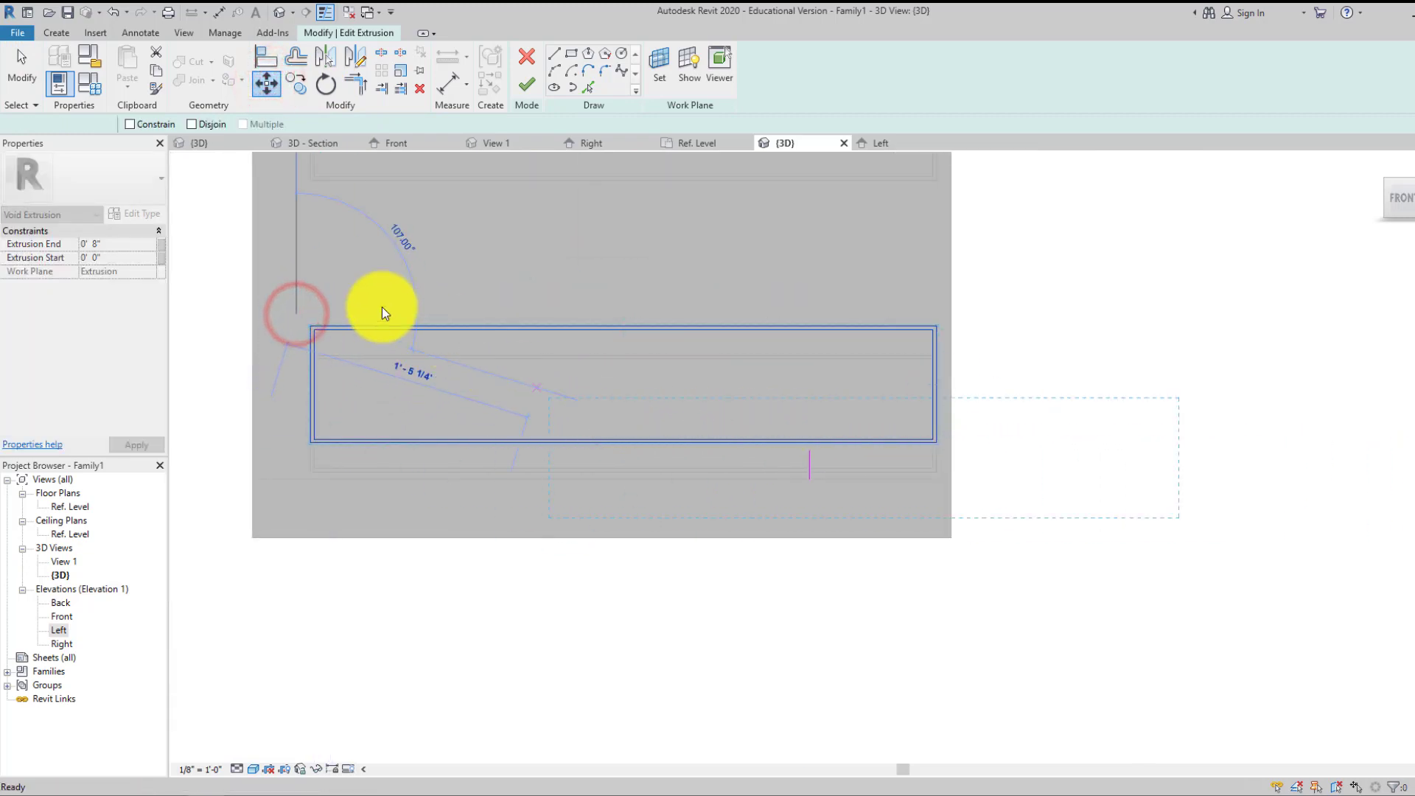
key(Escape)
key(Escape)
- Move both drawer rectangles down so the outer bottom line meets the top end of the guide line
mouse_move(296, 305)
mouse_down()
mouse_move(693, 442)
mouse_move(983, 449)
mouse_up()
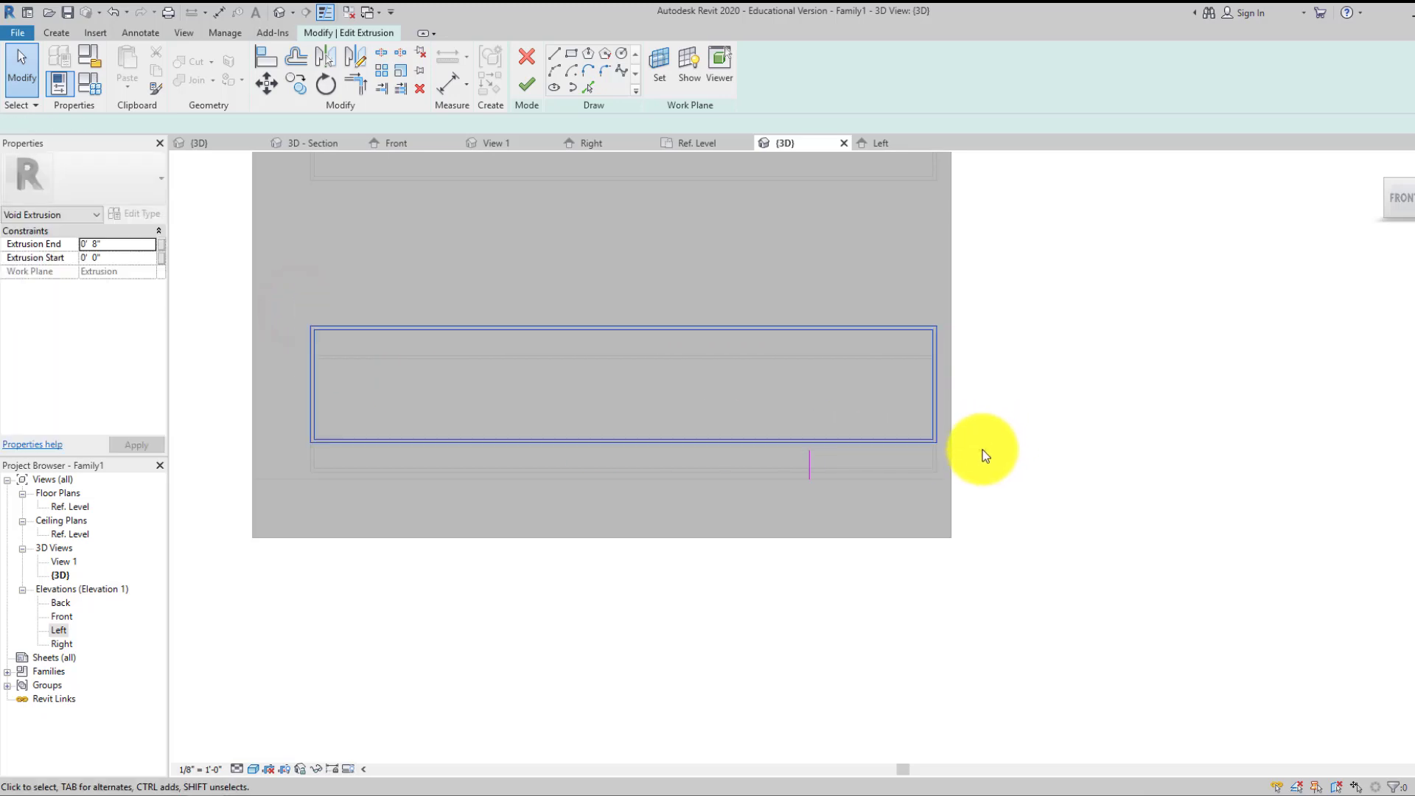
click(275, 86)
scroll(819, 447, down, 1)
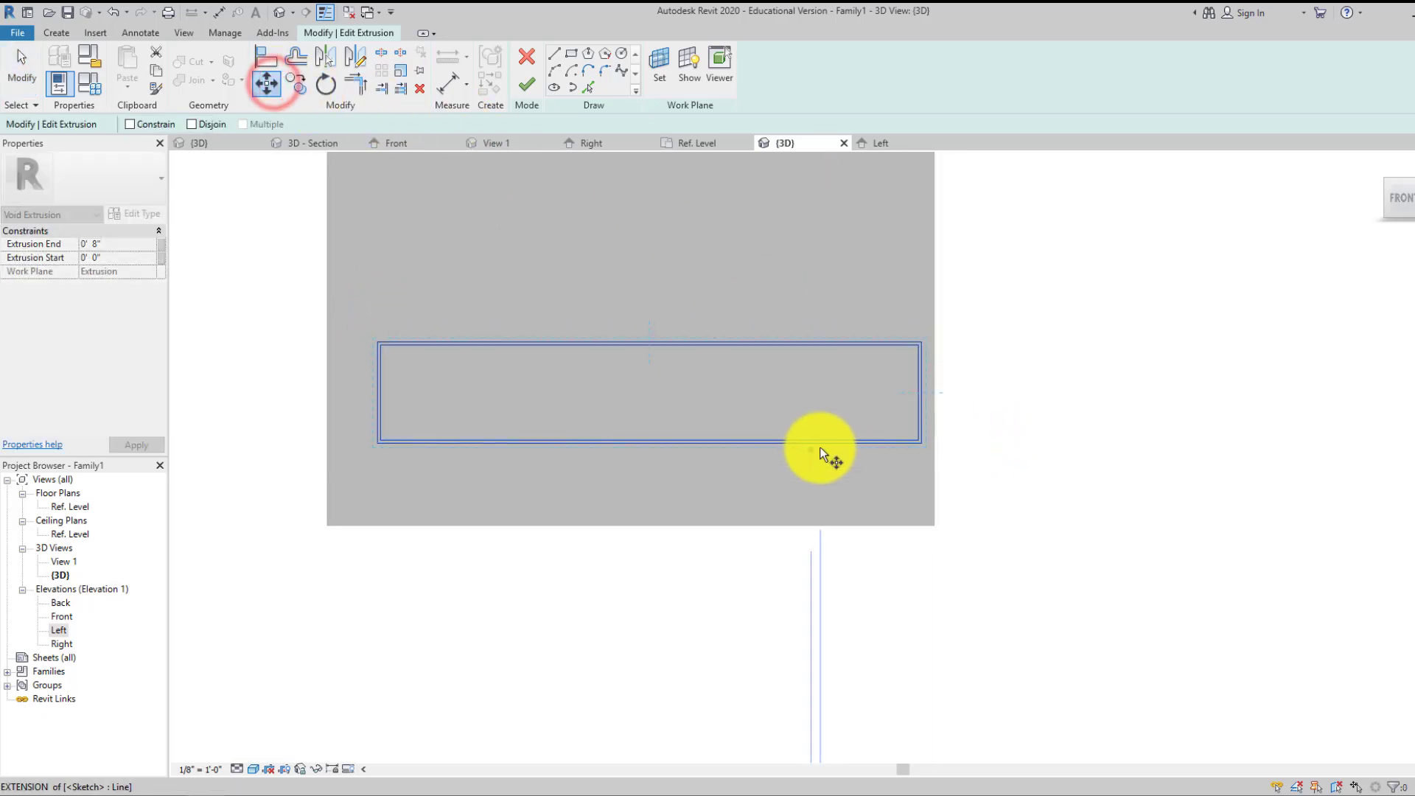
scroll(815, 443, up, 4)
click(807, 439)
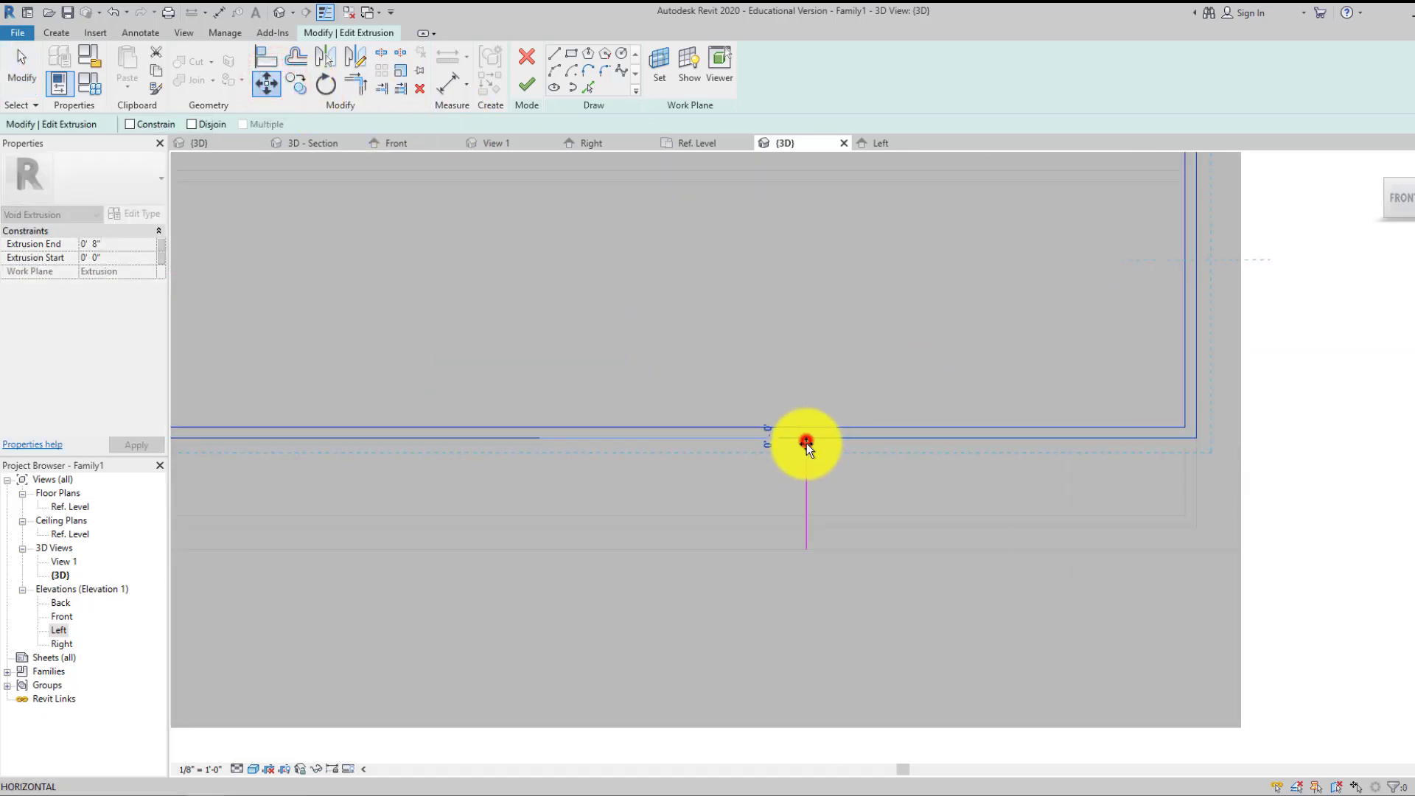
click(807, 460)
click(838, 408)
scroll(839, 412, down, 4)
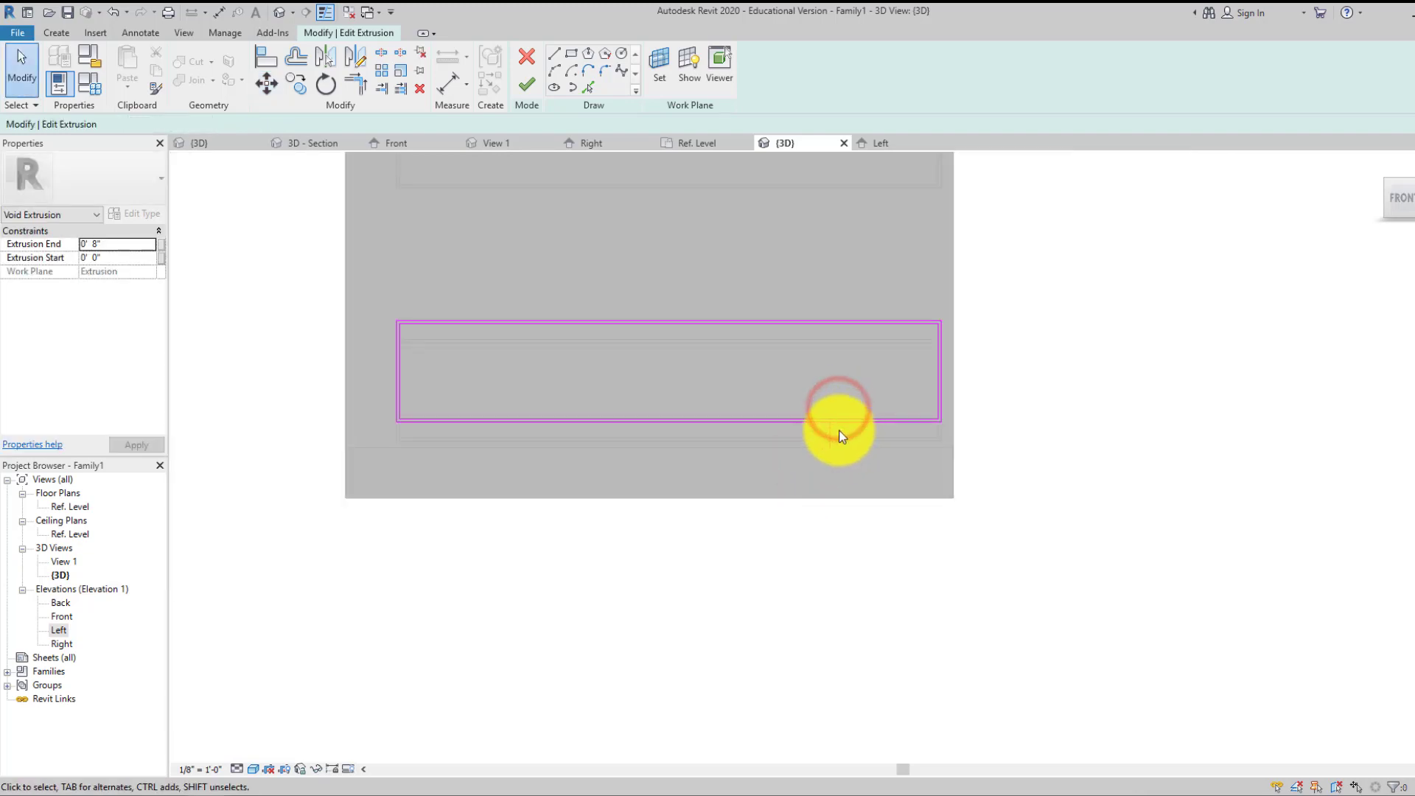
- Delete the vertical guide line and finish editing the lowest drawer void's sketch
click(830, 431)
click(851, 475)
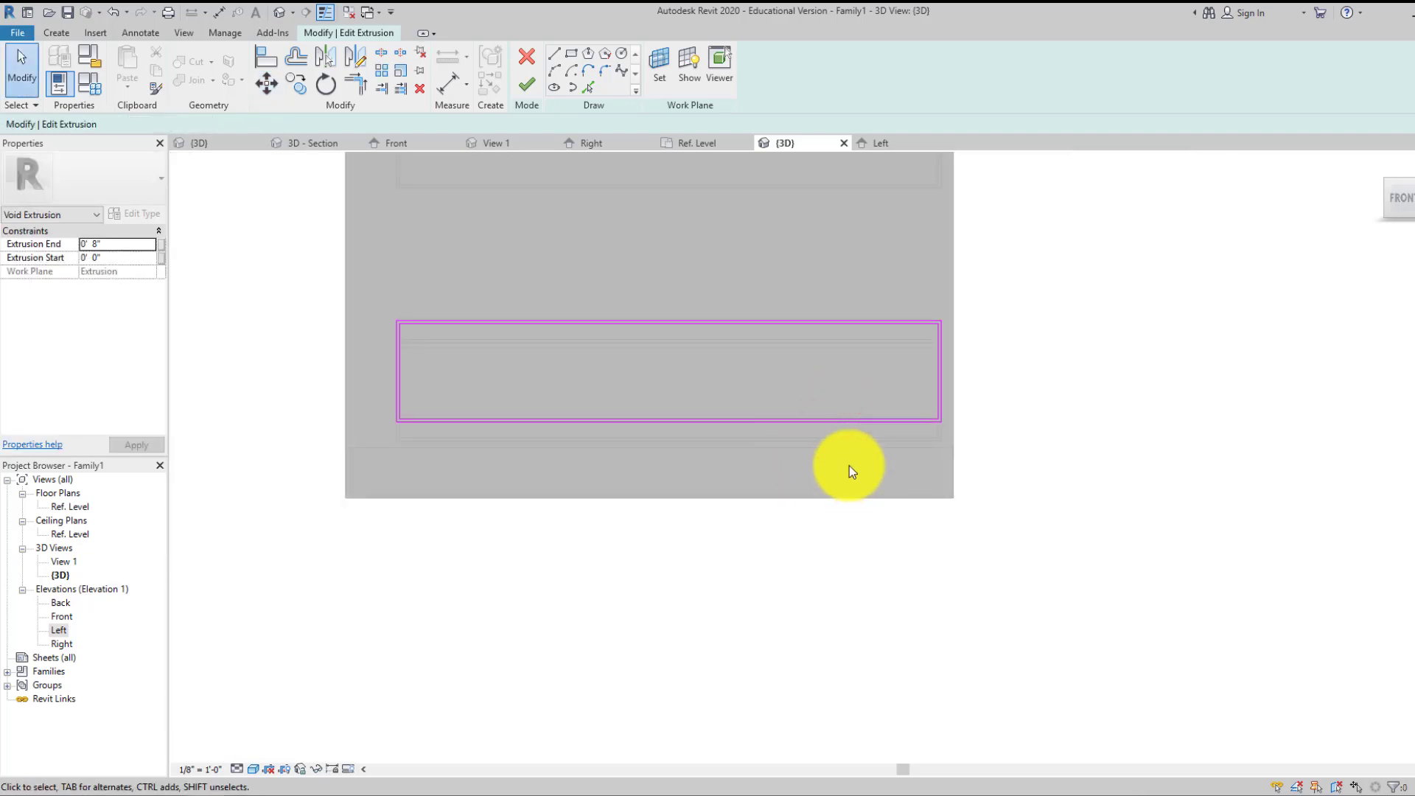
mouse_move(849, 466)
middle_down()
mouse_move(771, 375)
mouse_move(724, 457)
middle_up()
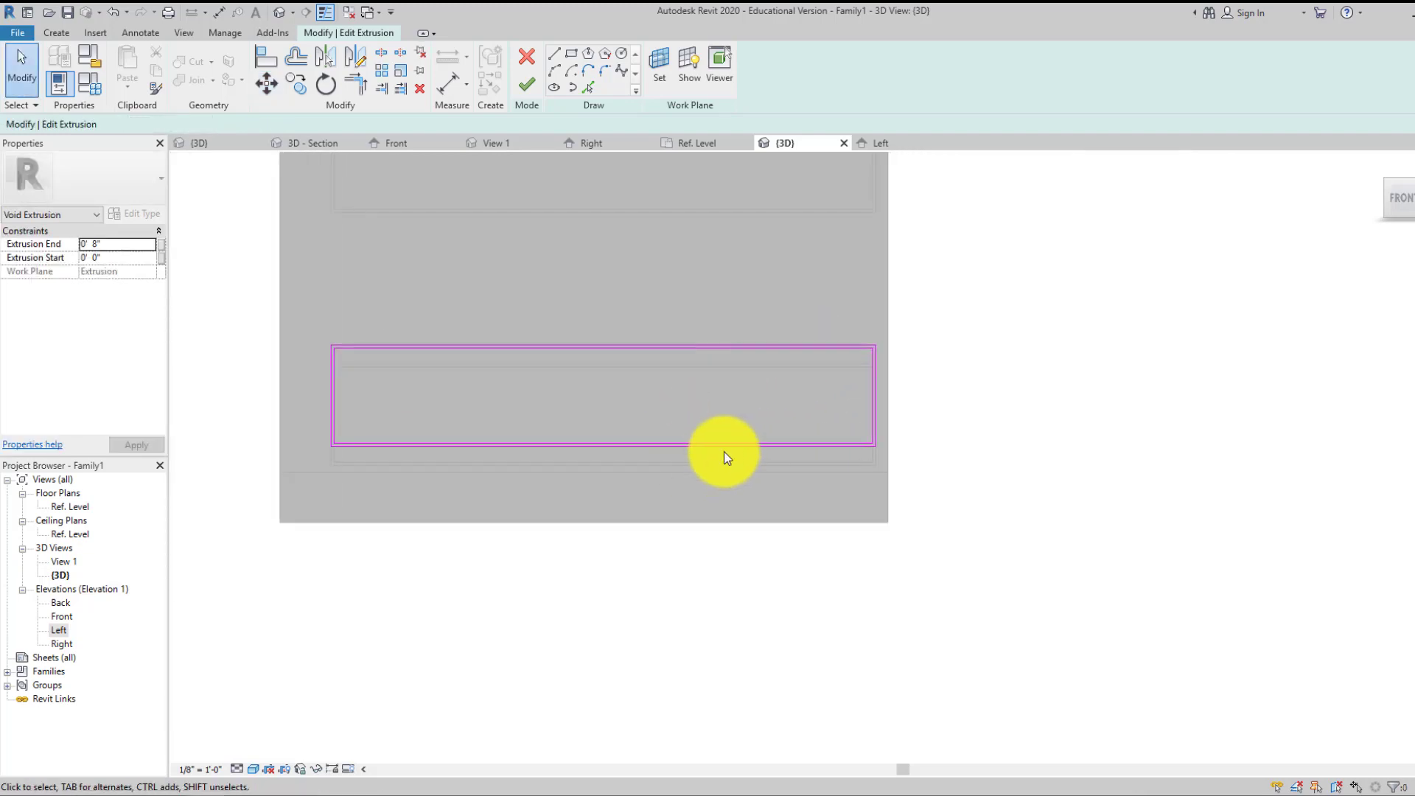
click(524, 81)
click(648, 283)
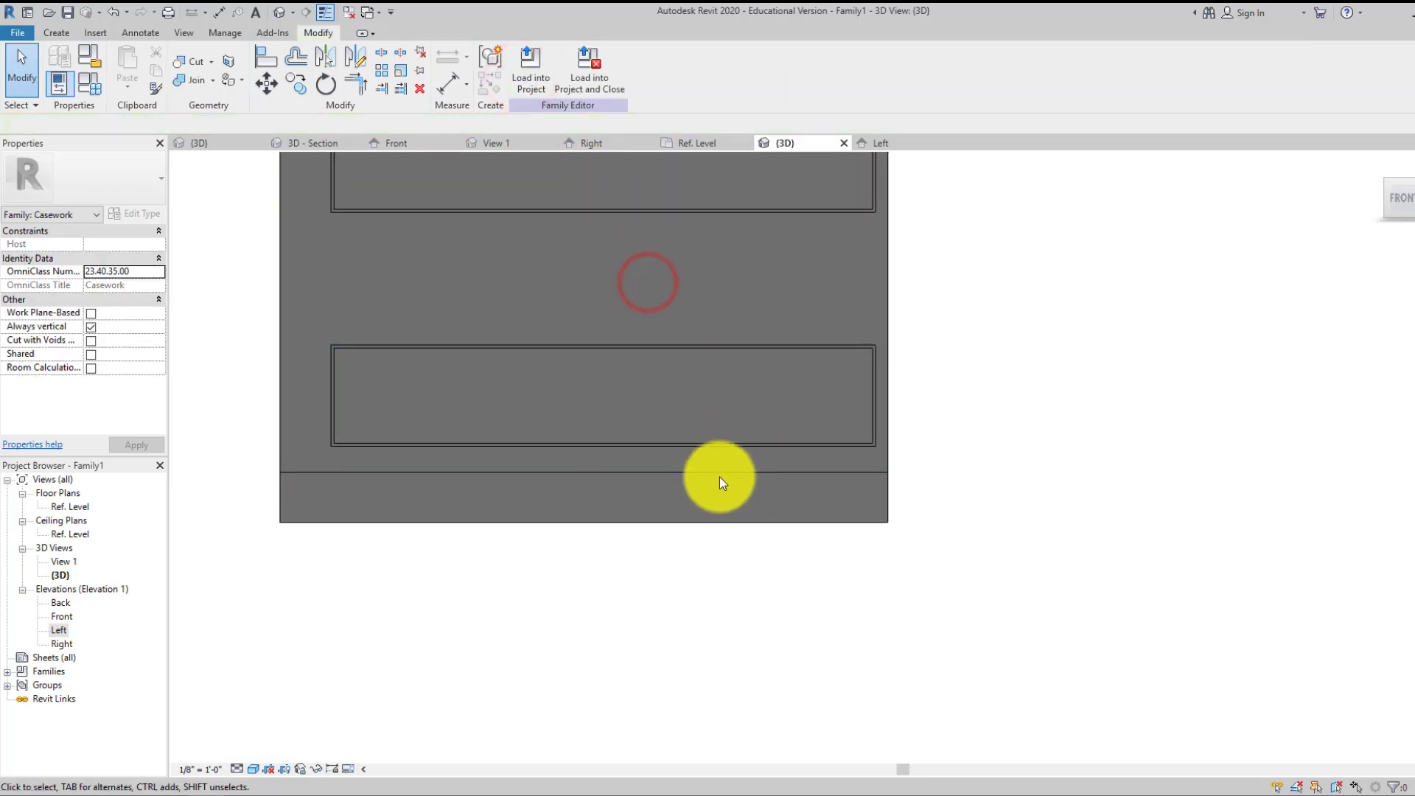
middle_drag(563, 200, 520, 306)
middle_drag(711, 338, 716, 344)
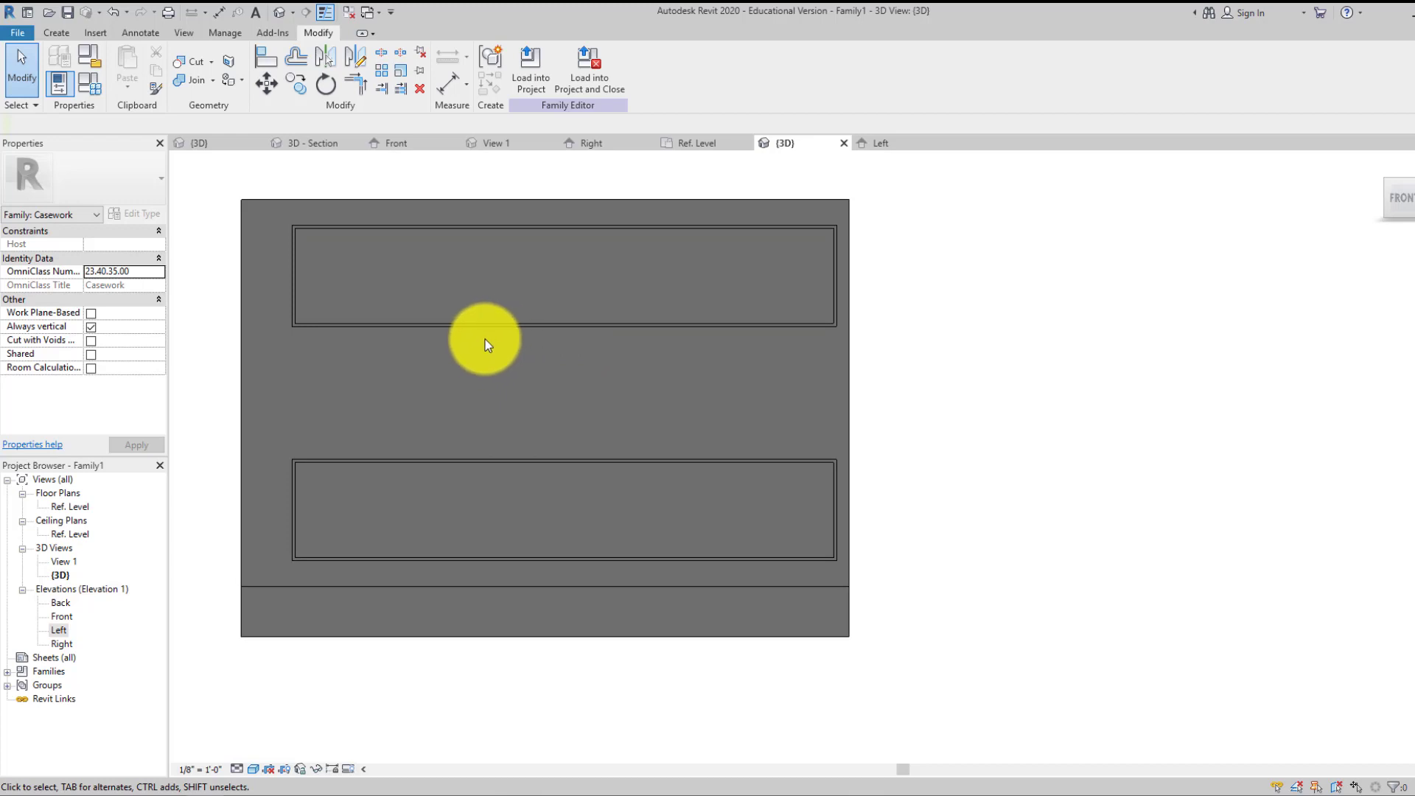
- Copy the top drawer void straight down about 9 1/4" into the space between the two existing drawers
click(294, 250)
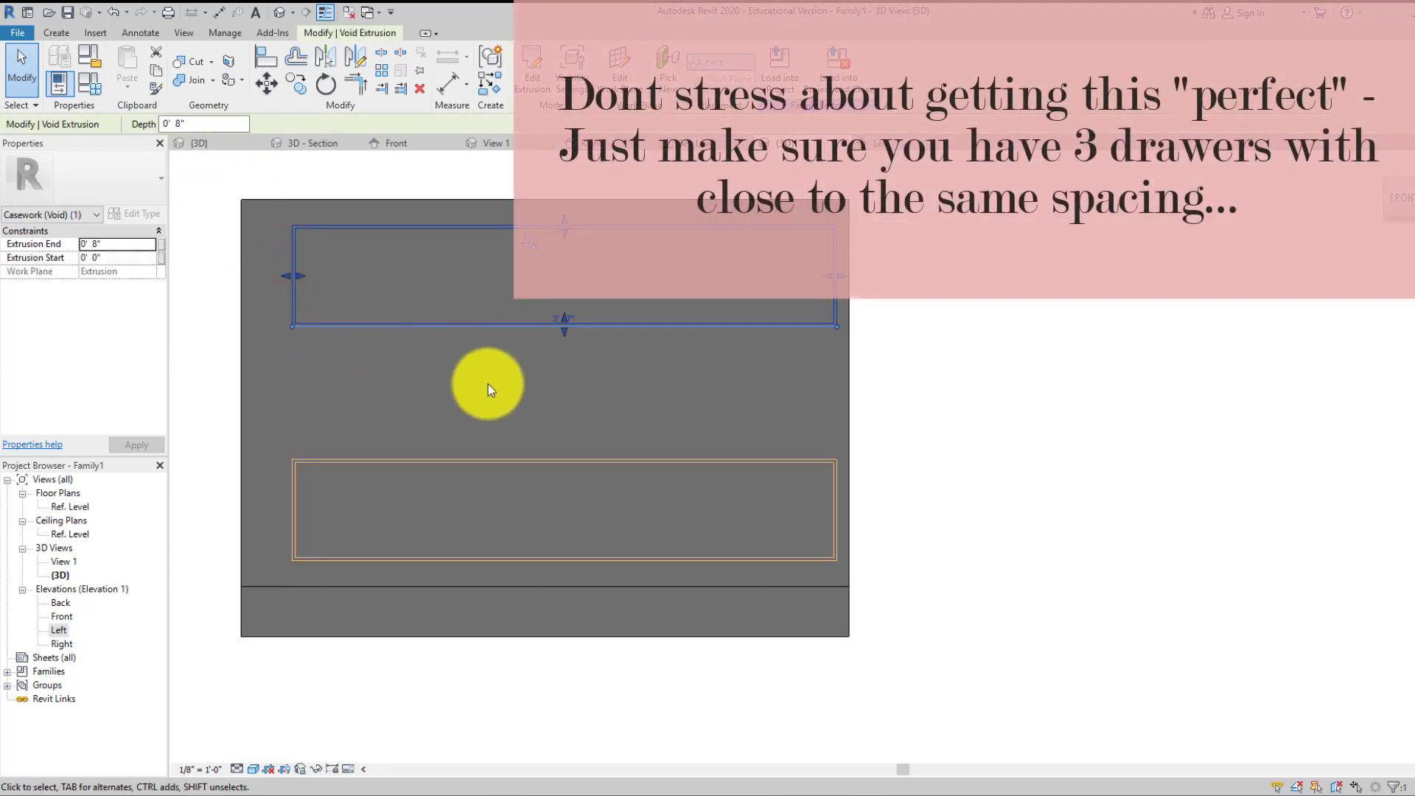
click(296, 86)
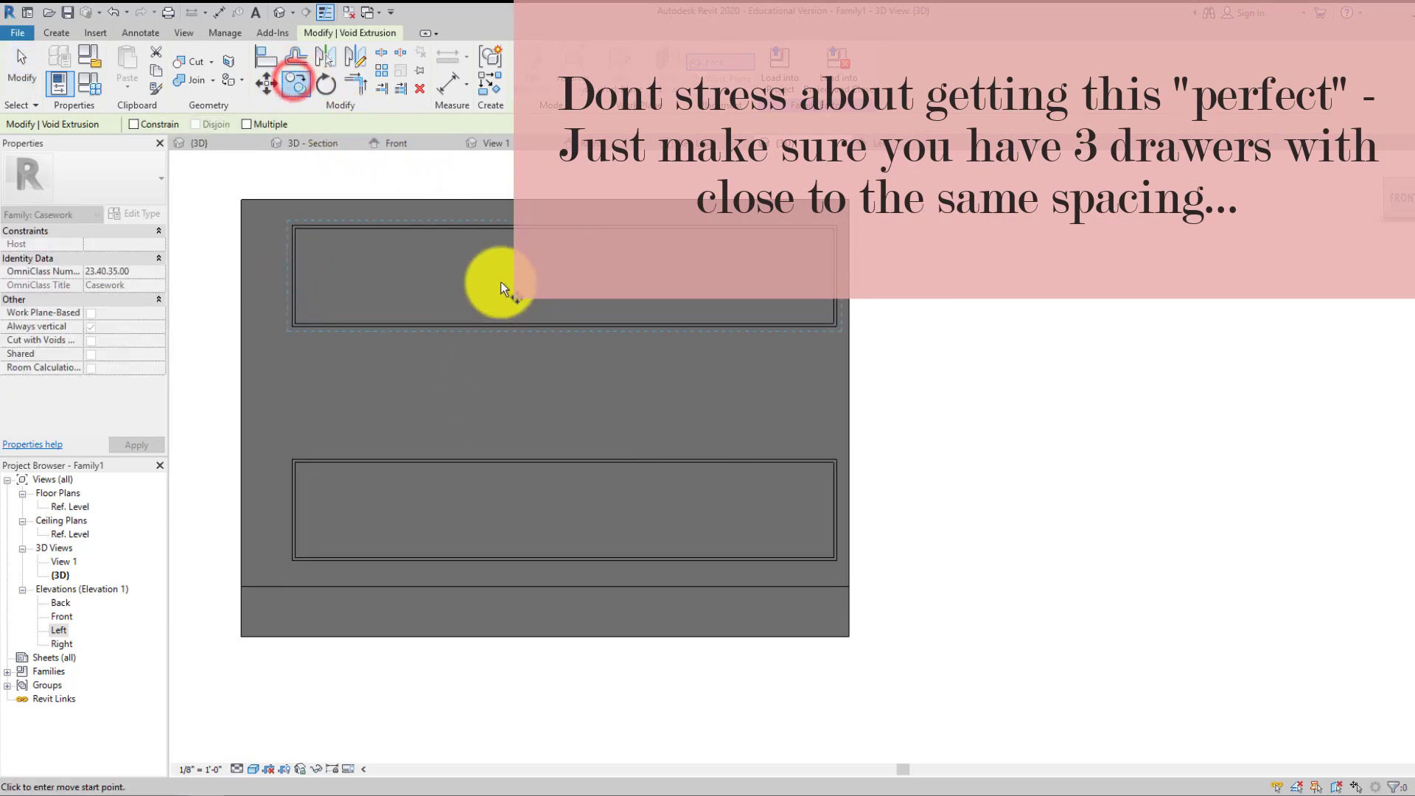
click(502, 272)
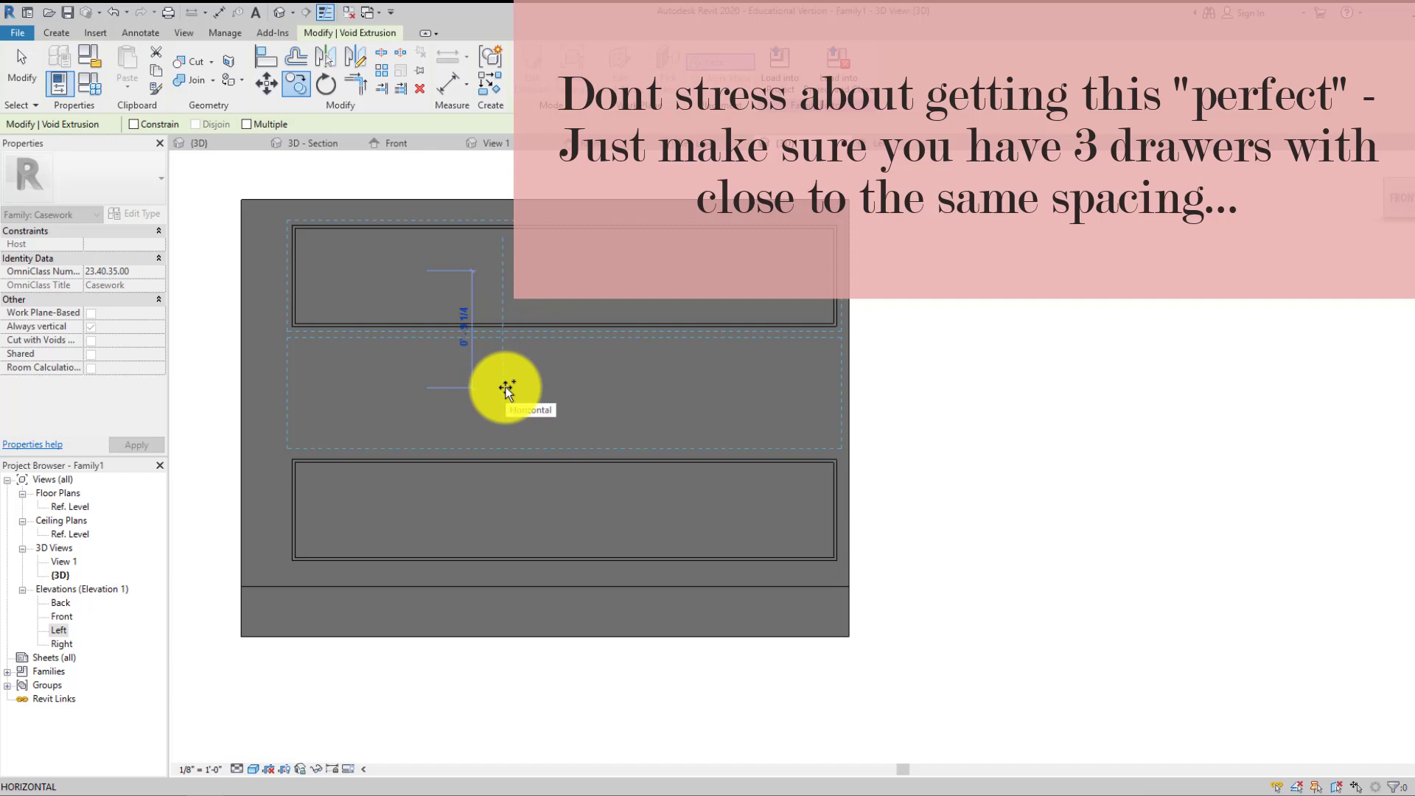
click(506, 388)
click(480, 399)
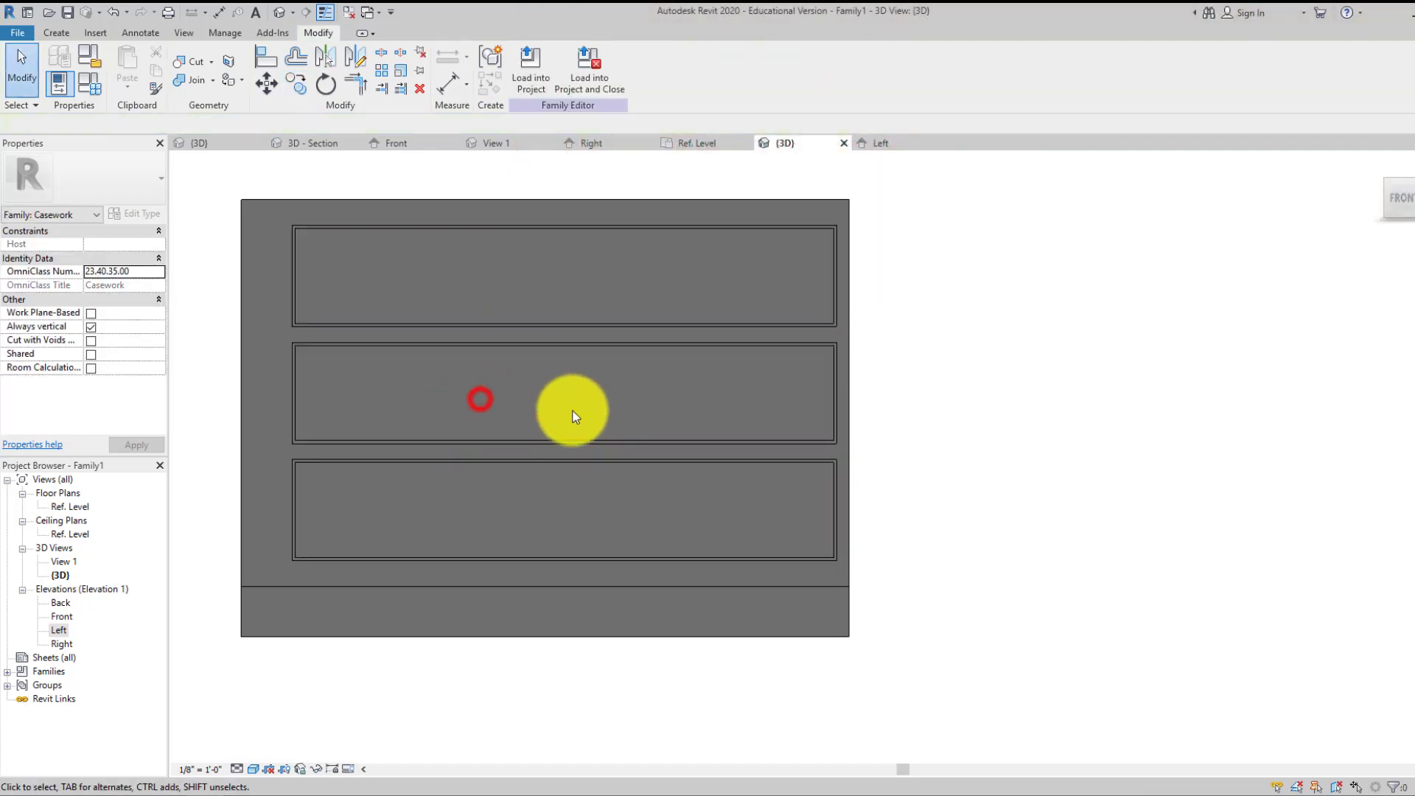
scroll(737, 346, up, 2)
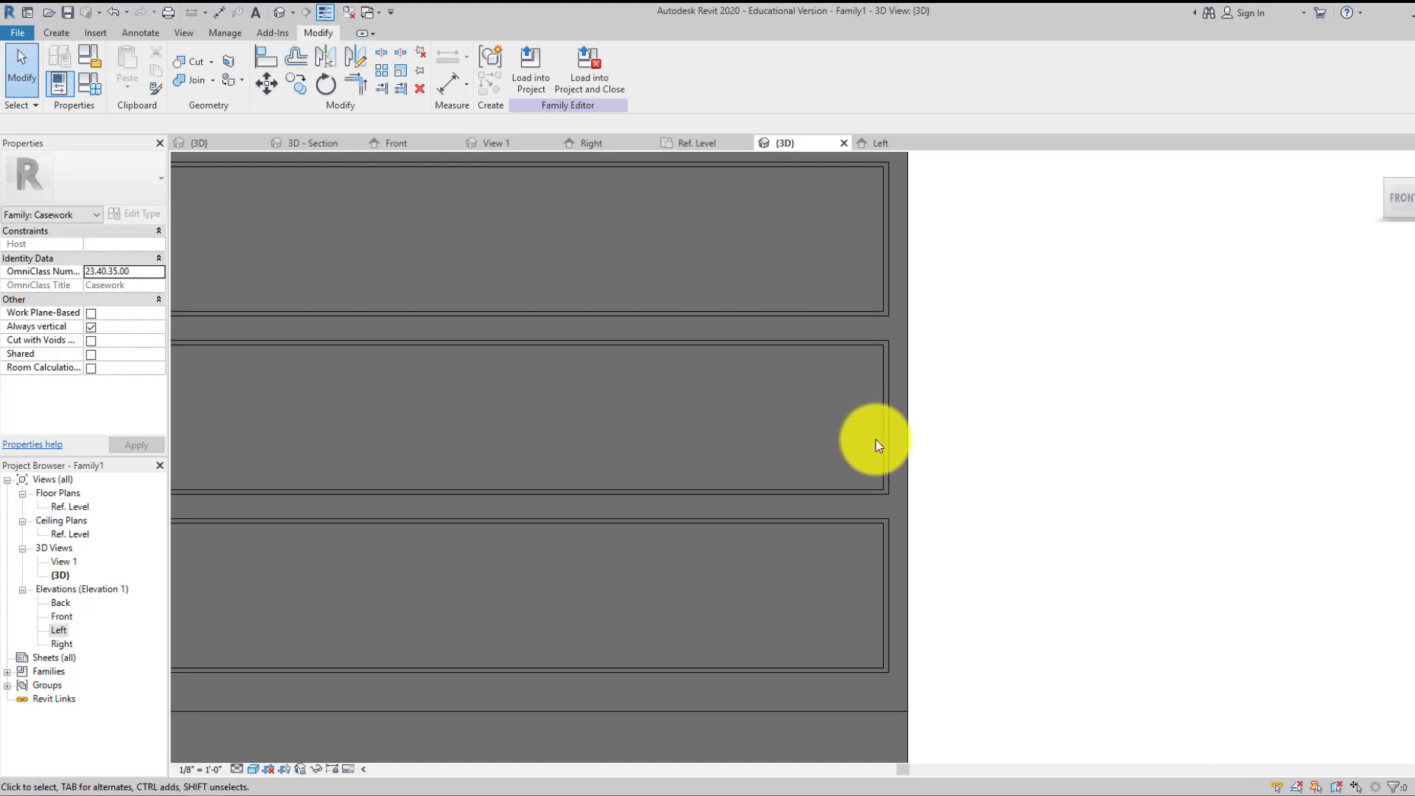
scroll(875, 439, down, 2)
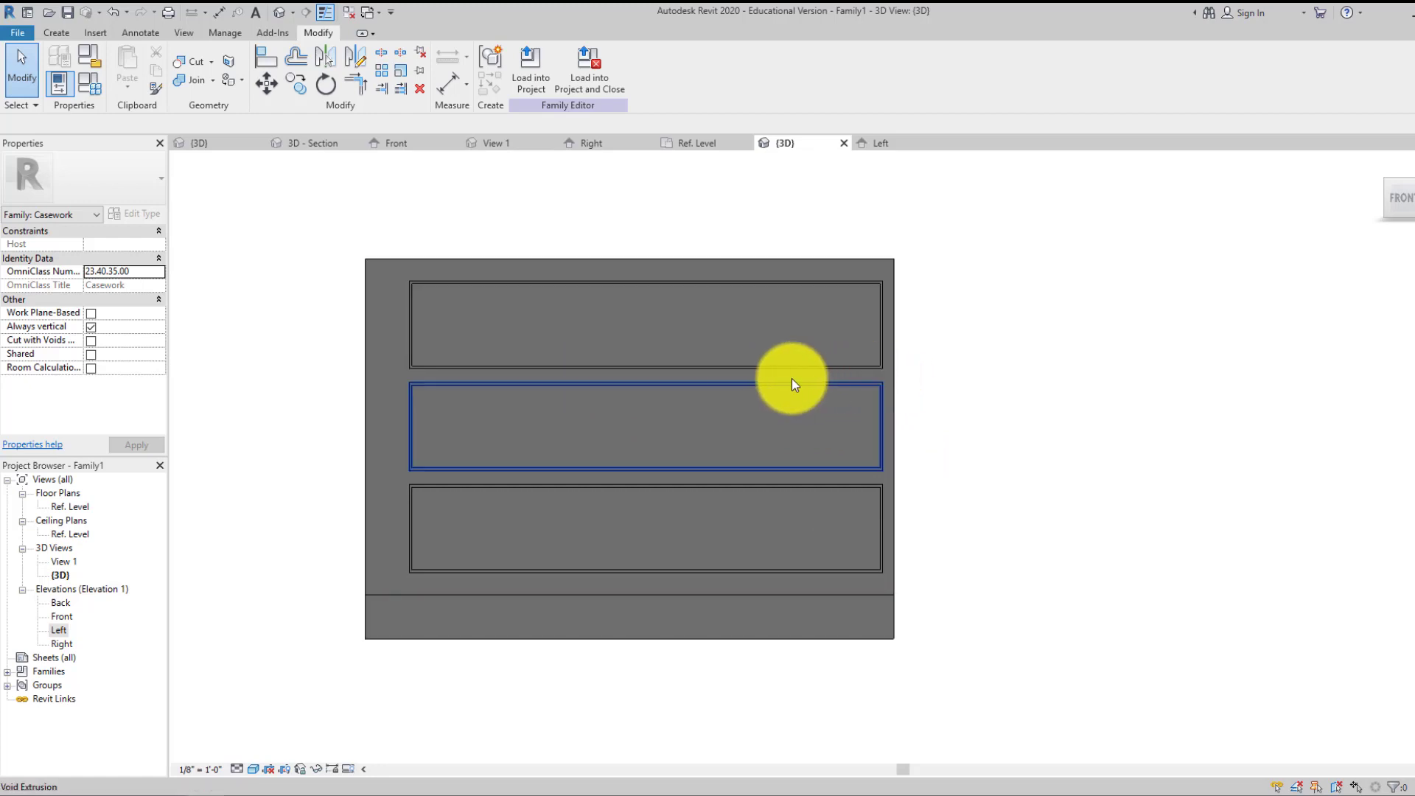
scroll(792, 379, up, 1)
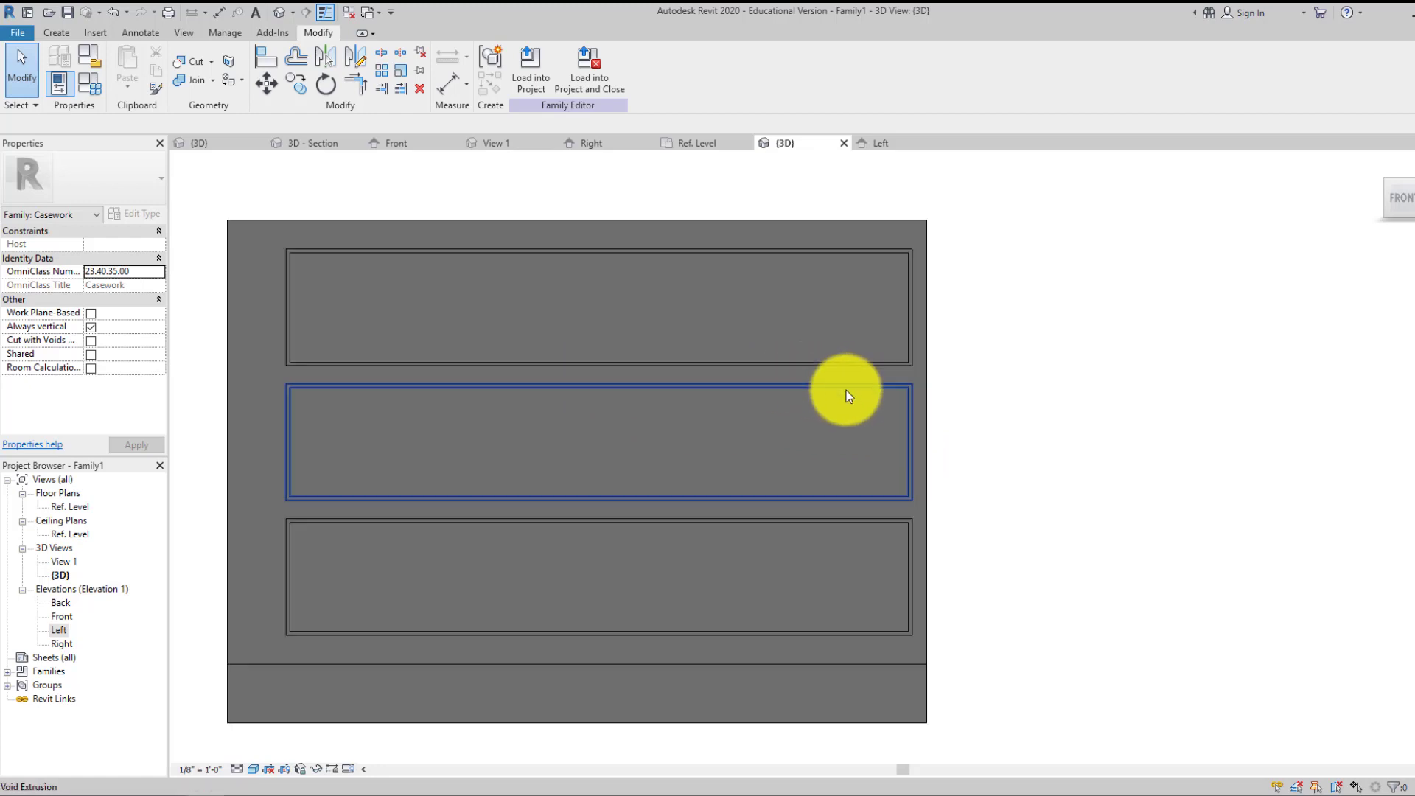
- Open the middle drawer void's sketch for editing and dimension the gap between its outer top line and the drawer above
click(573, 387)
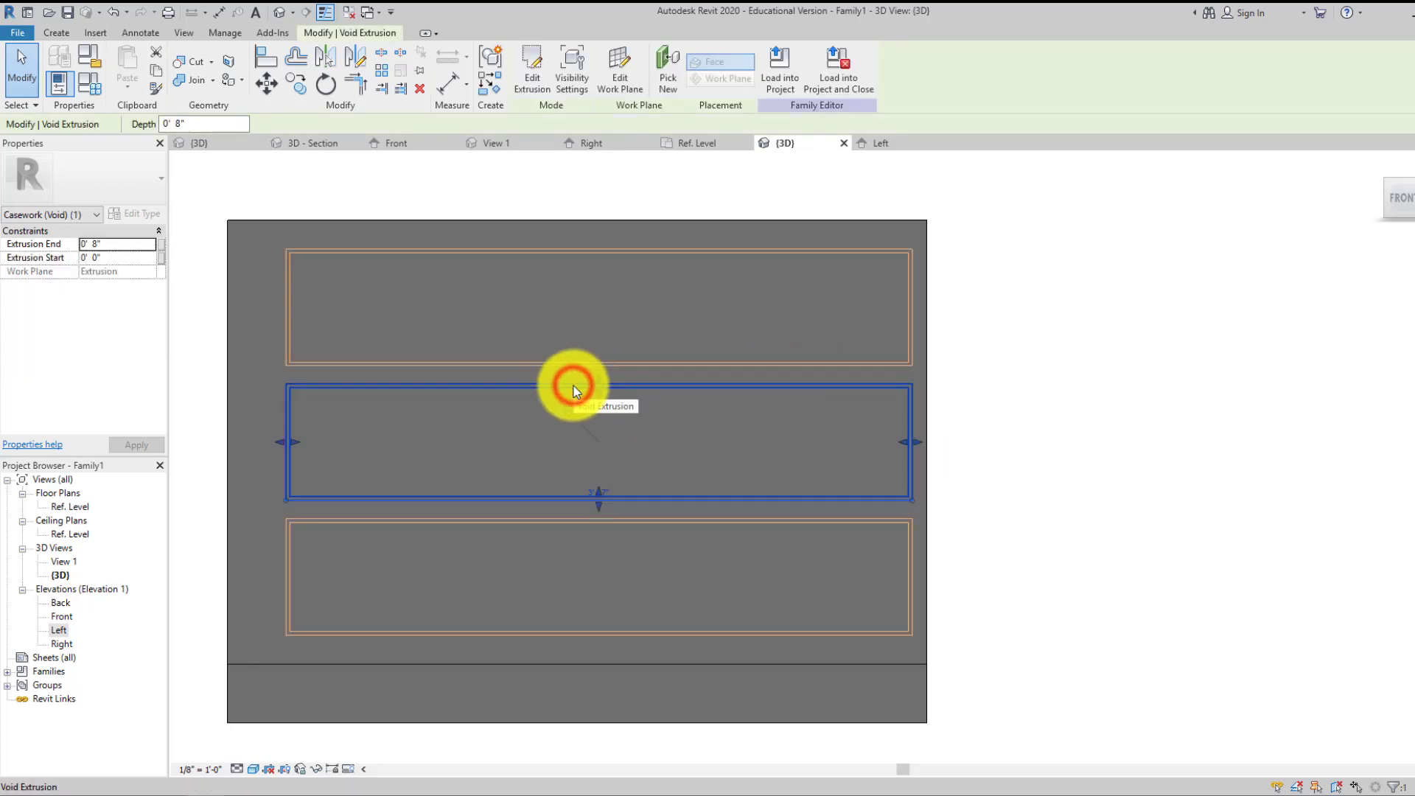
click(525, 80)
scroll(493, 405, up, 1)
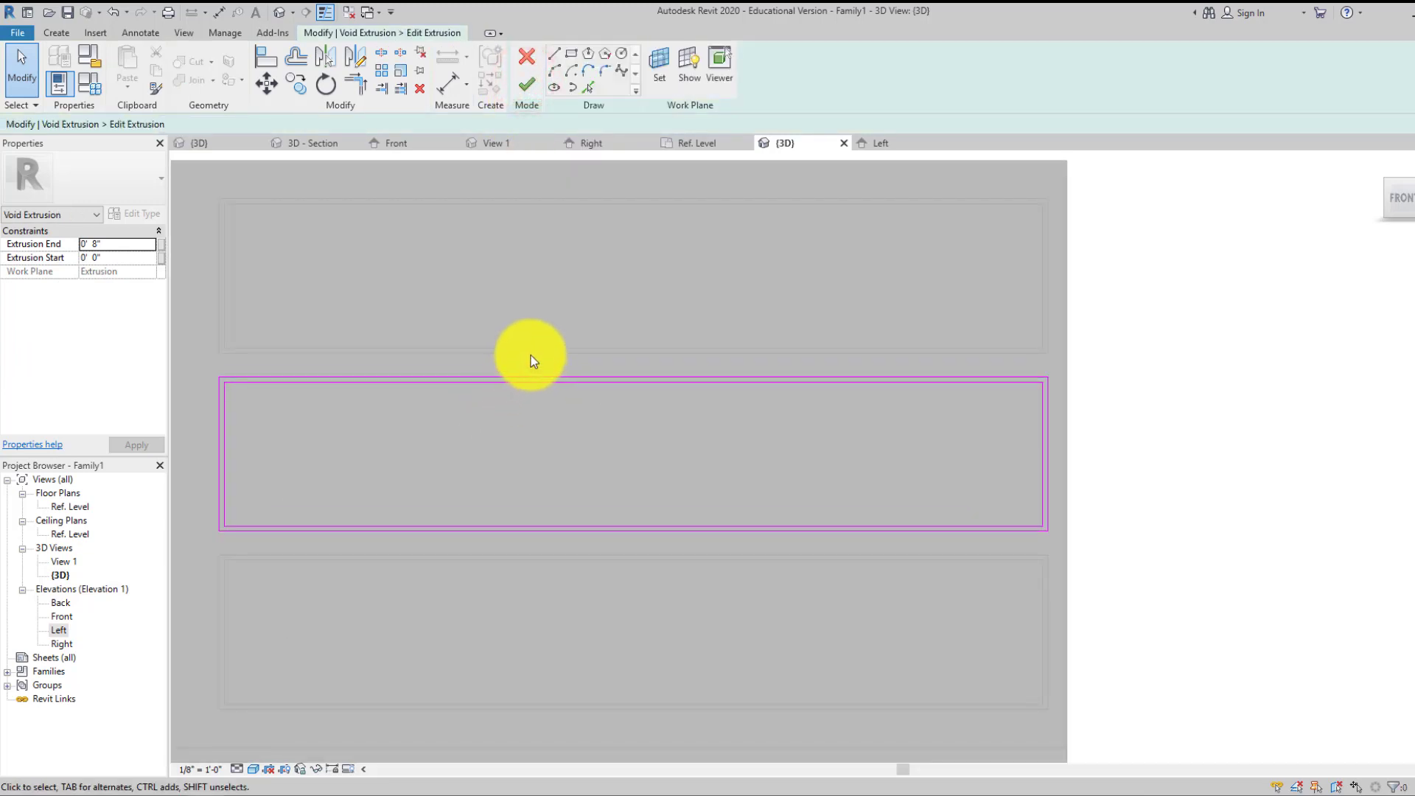
click(442, 82)
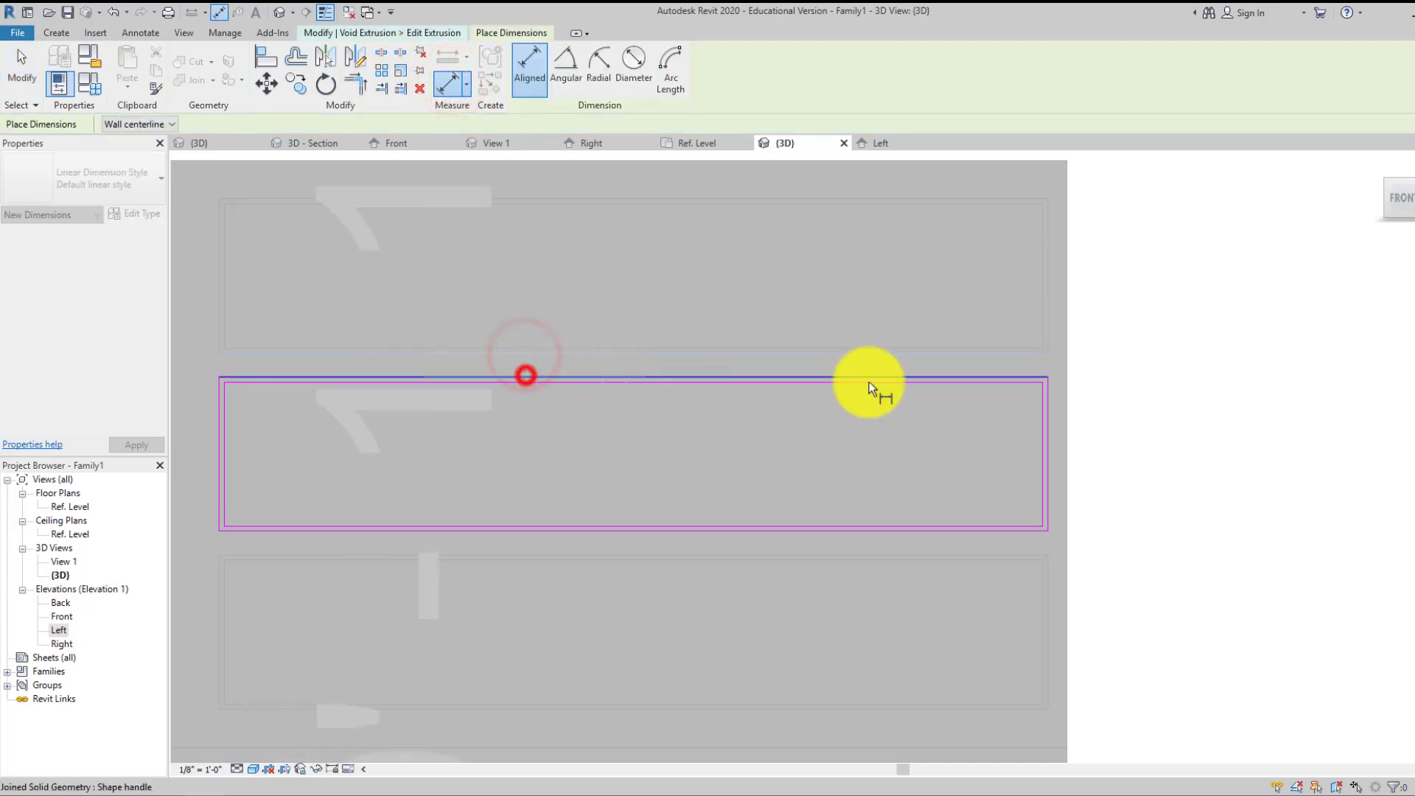
click(1046, 359)
scroll(975, 437, down, 5)
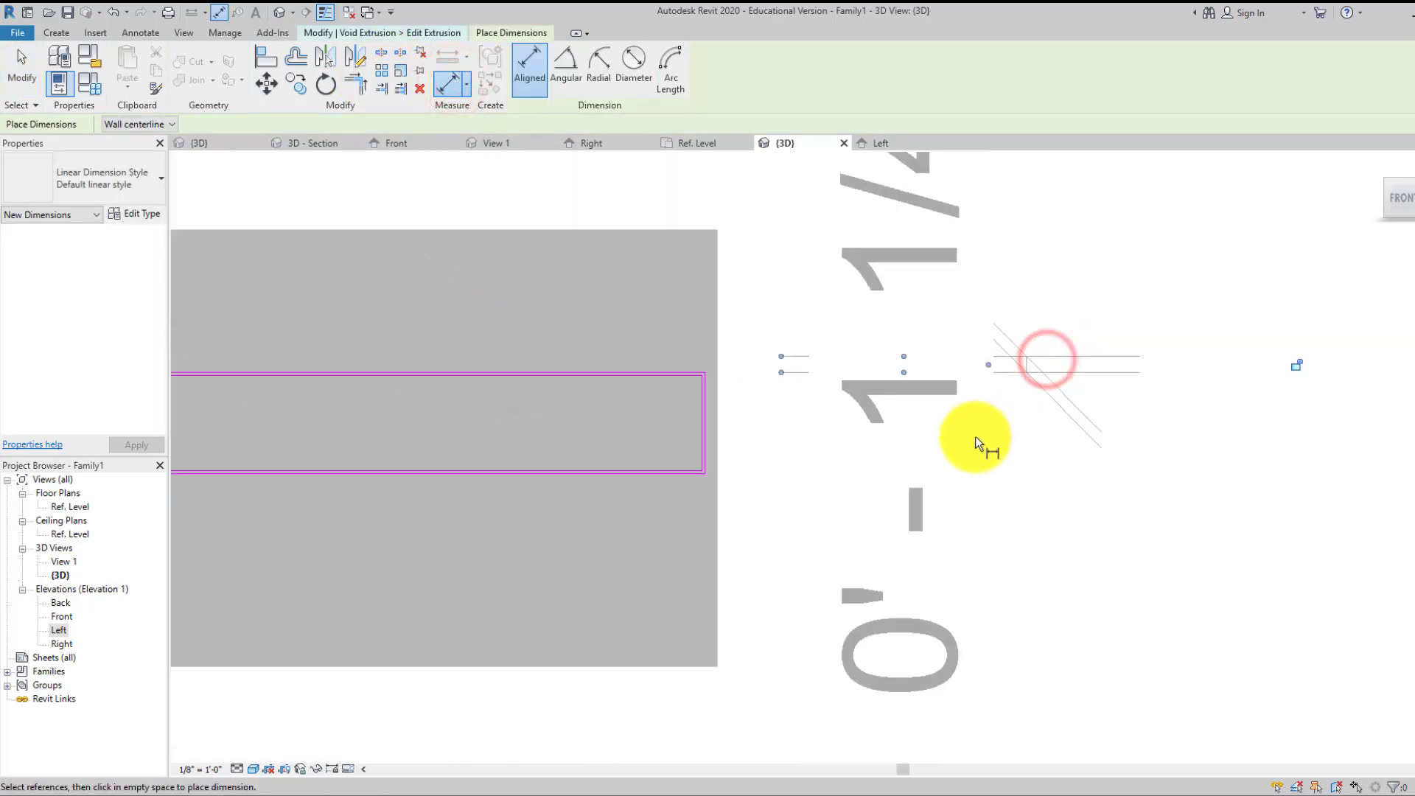
key(Escape)
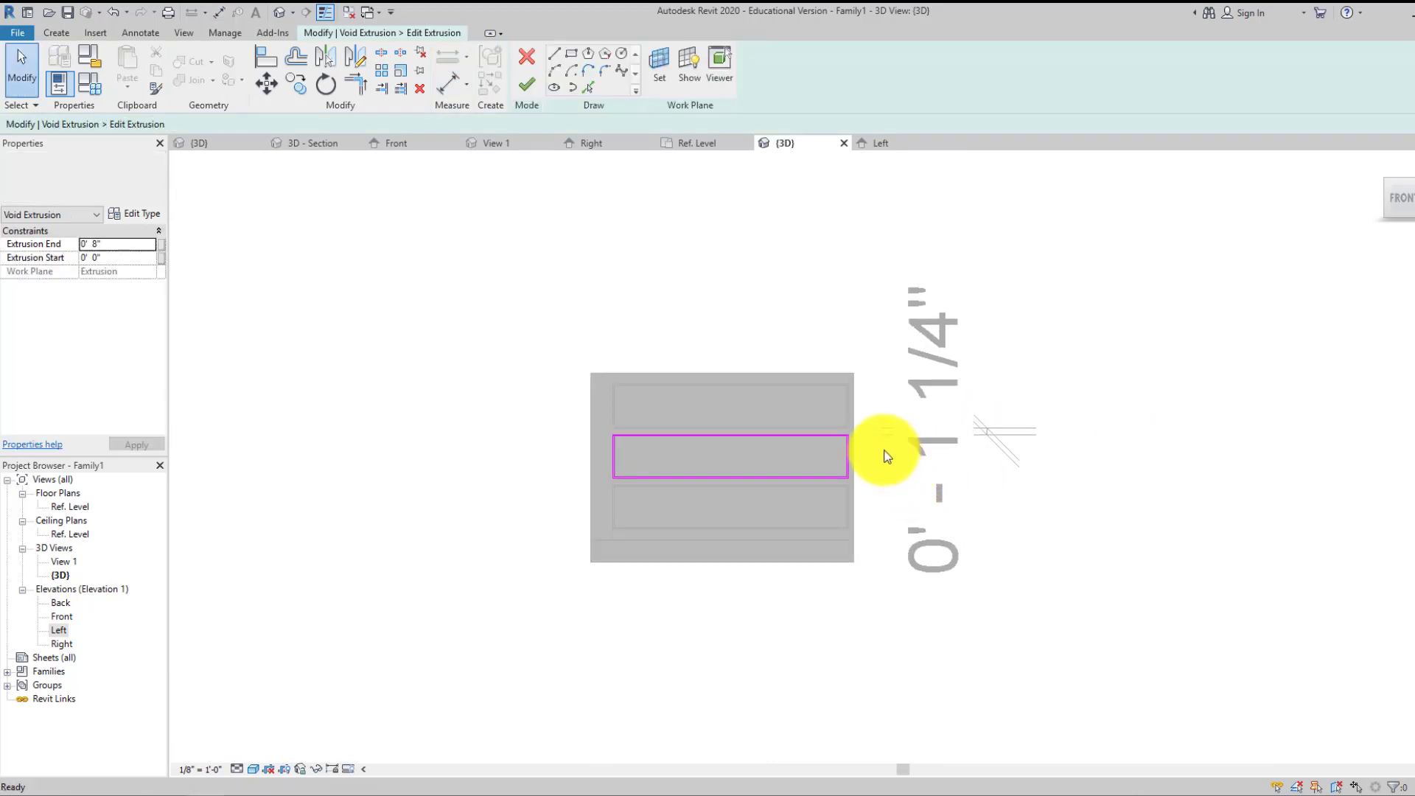
- Move the inner rectangle's top line down to about 2 1/4" below the outer rectangle's top line
scroll(796, 443, up, 5)
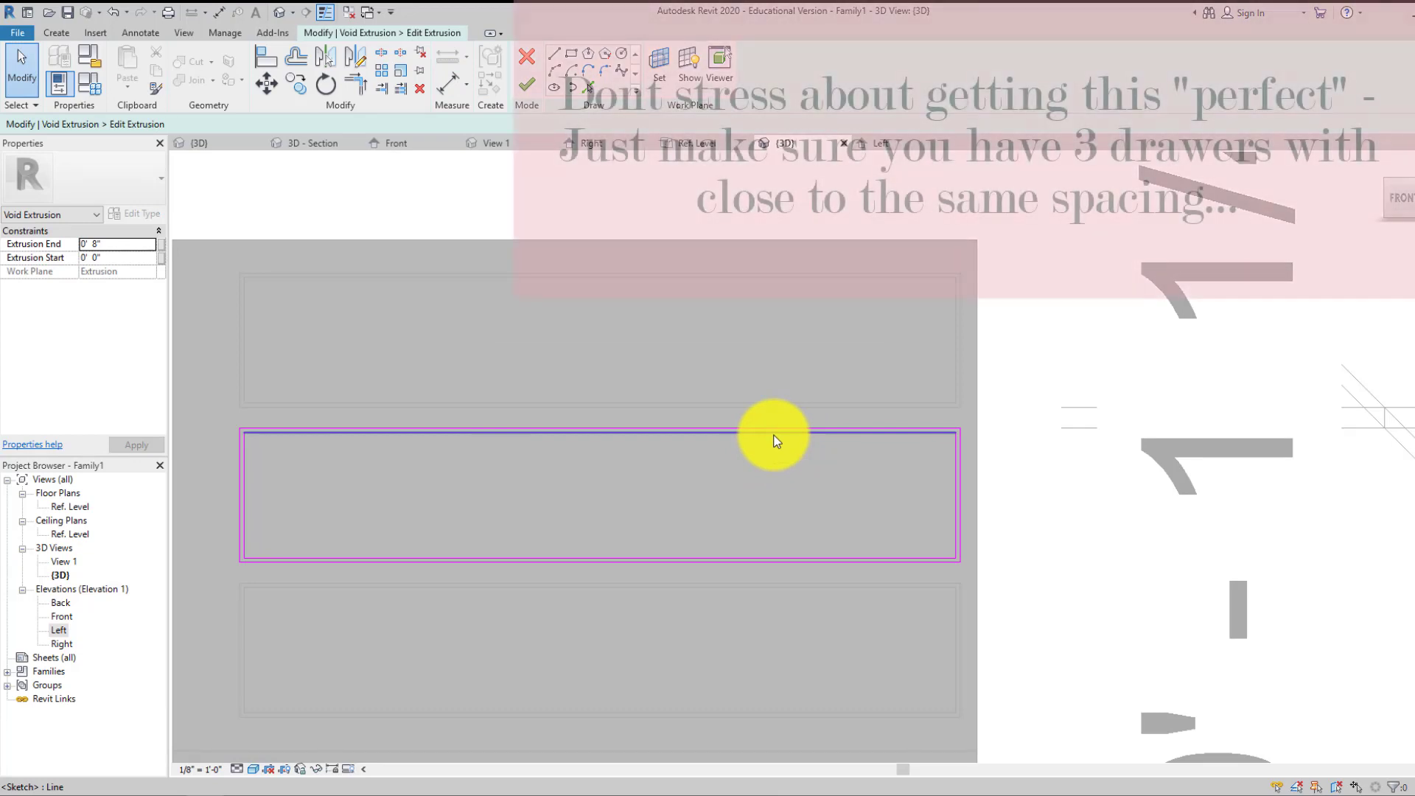
drag(772, 436, 764, 465)
click(762, 453)
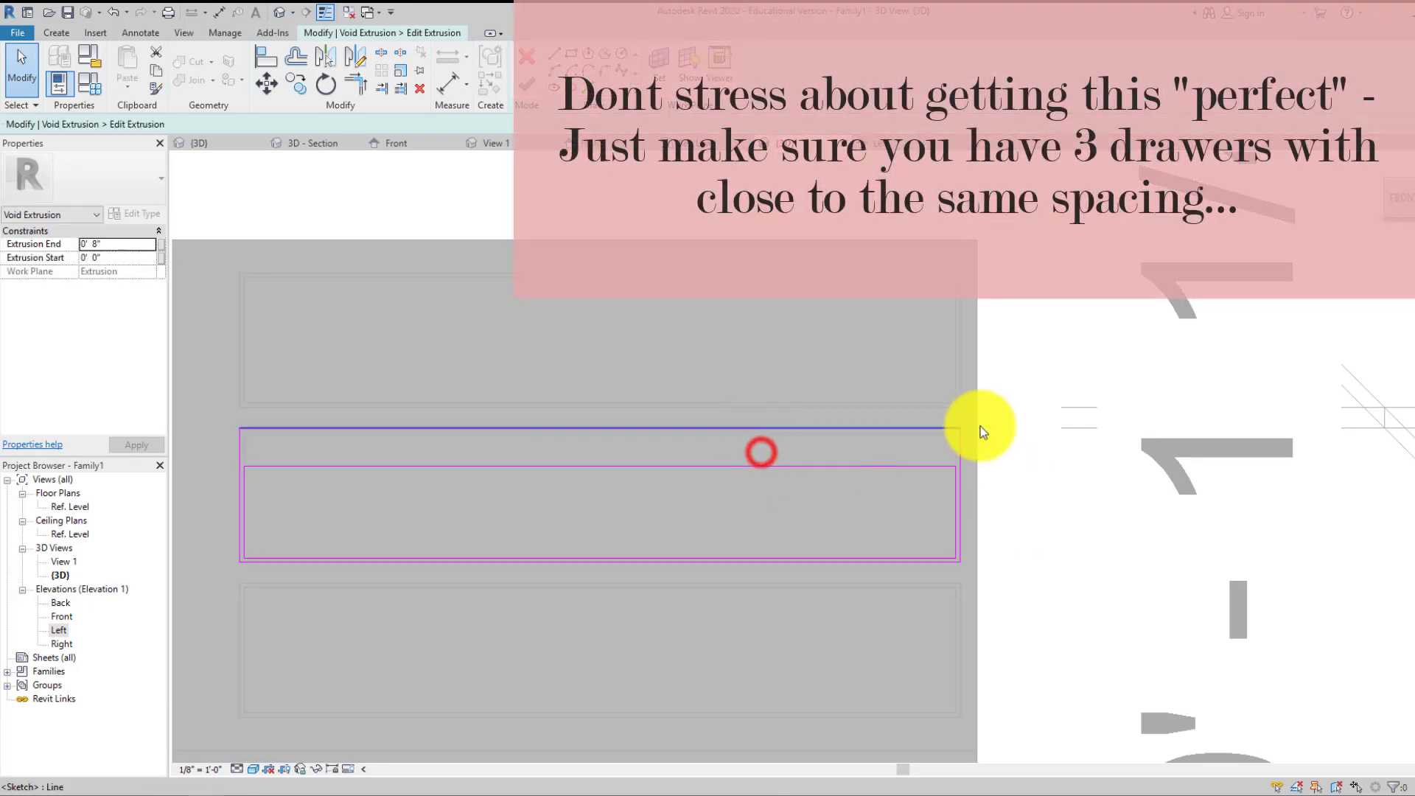
scroll(870, 435, down, 3)
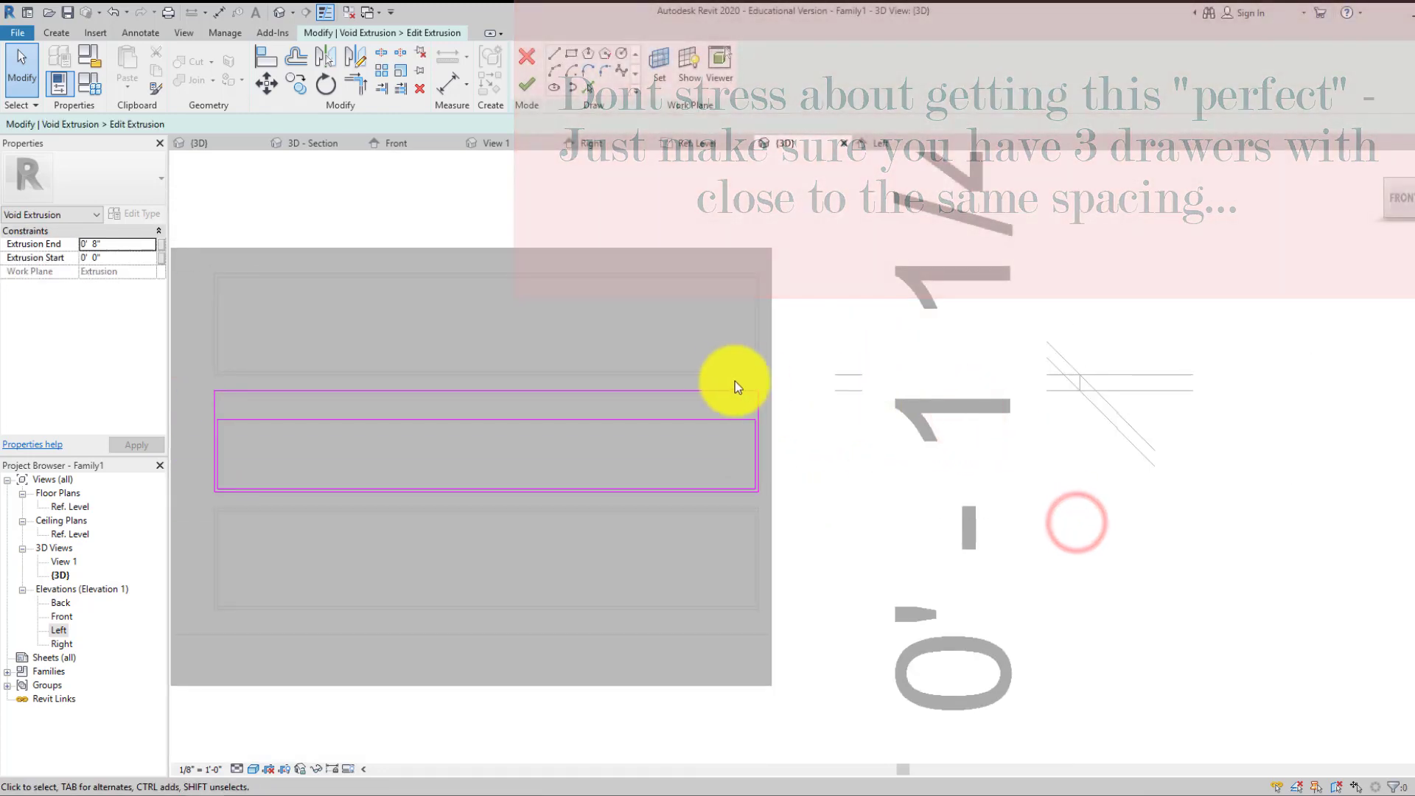
click(697, 391)
click(490, 380)
scroll(458, 379, down, 3)
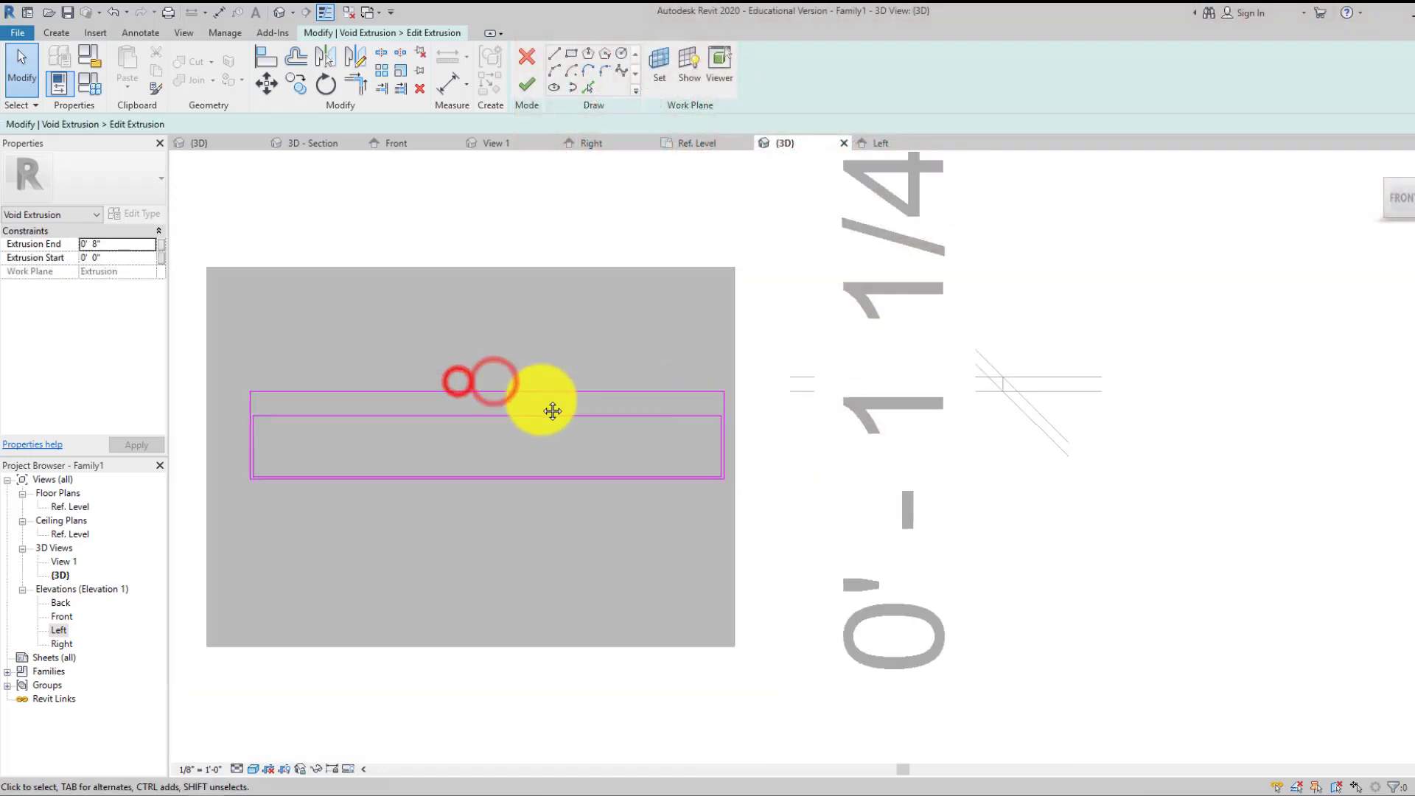
scroll(743, 398, up, 3)
scroll(743, 398, up, 2)
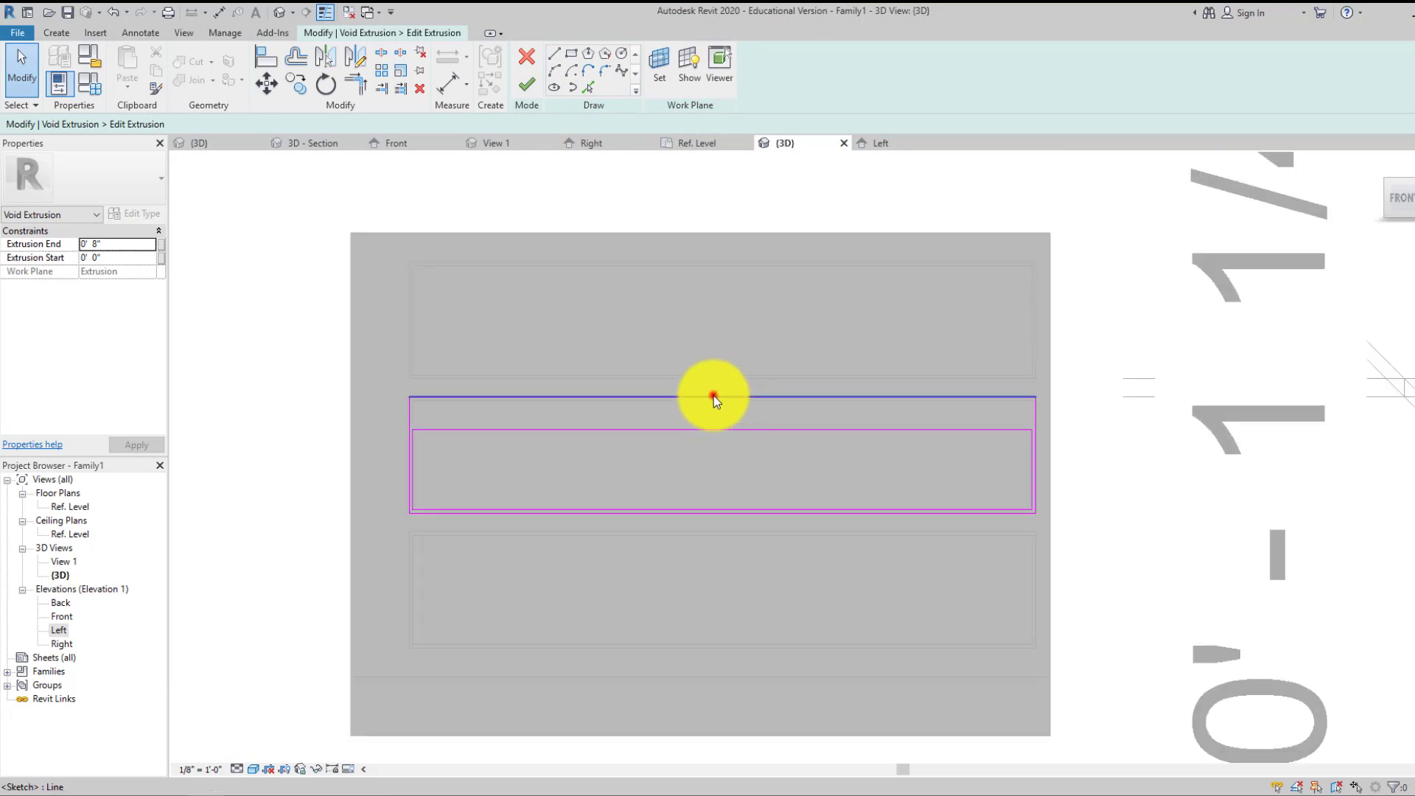
click(713, 396)
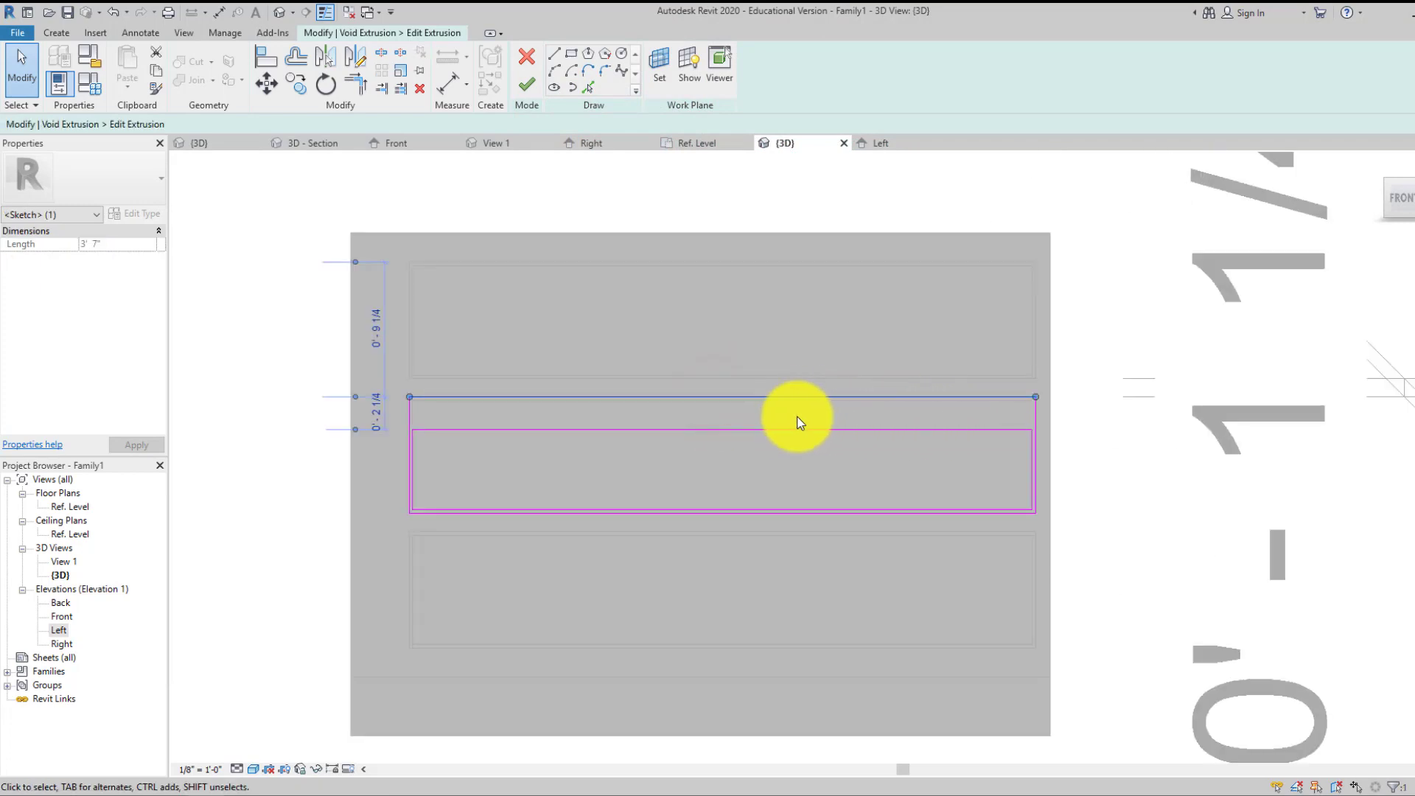
scroll(620, 418, up, 2)
scroll(615, 420, down, 1)
click(403, 268)
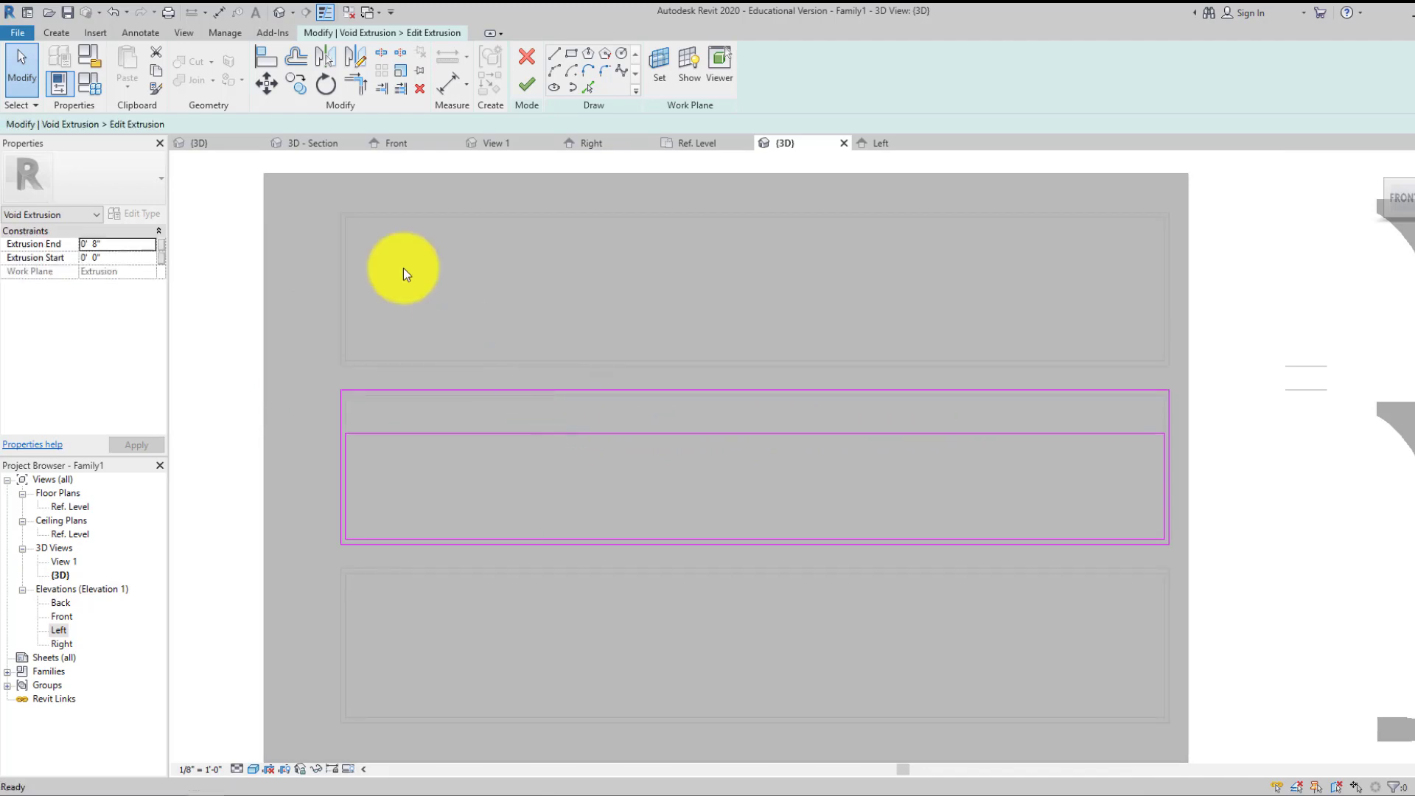
- Draw a 2" vertical guide line down from the top drawer's bottom edge, crossing the middle drawer's outer top line
click(552, 56)
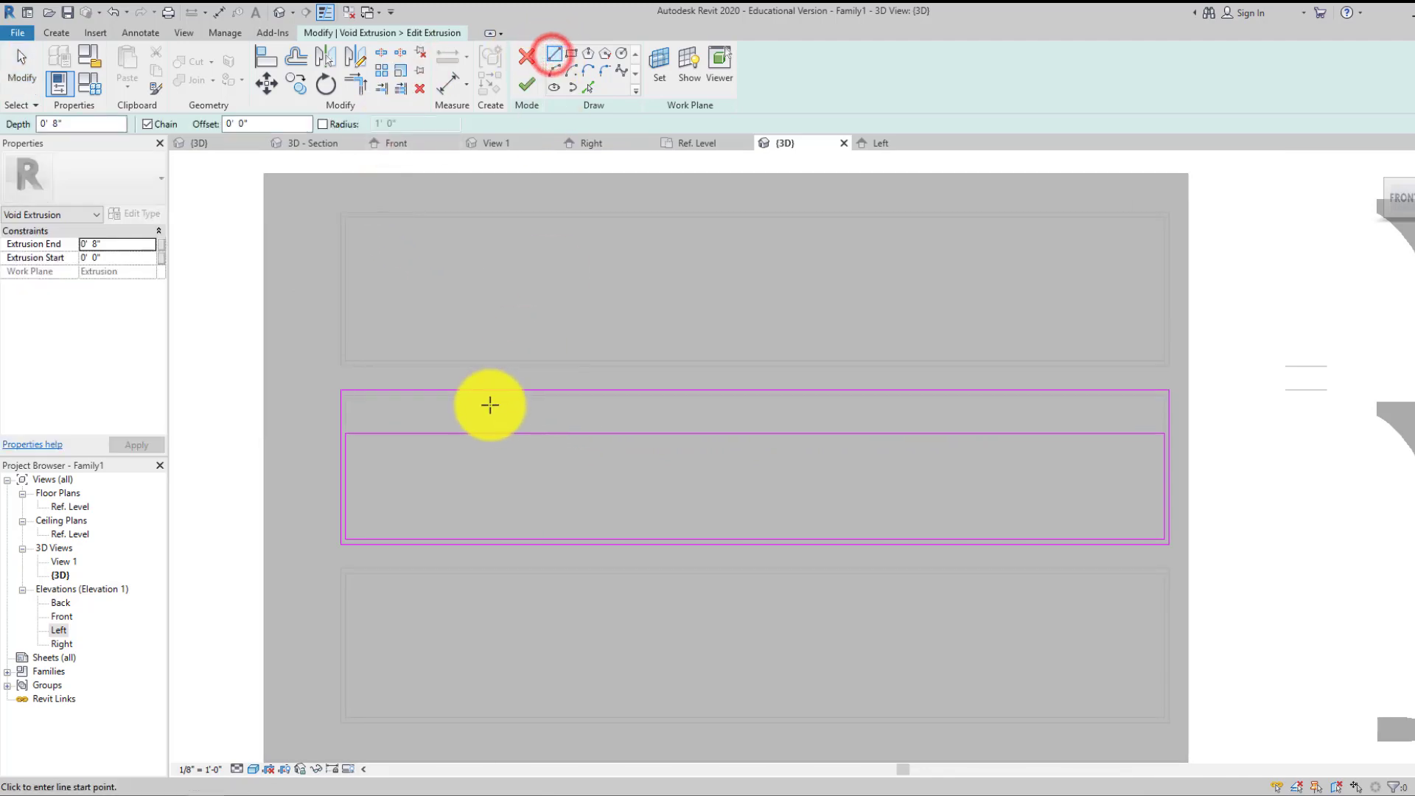
click(491, 368)
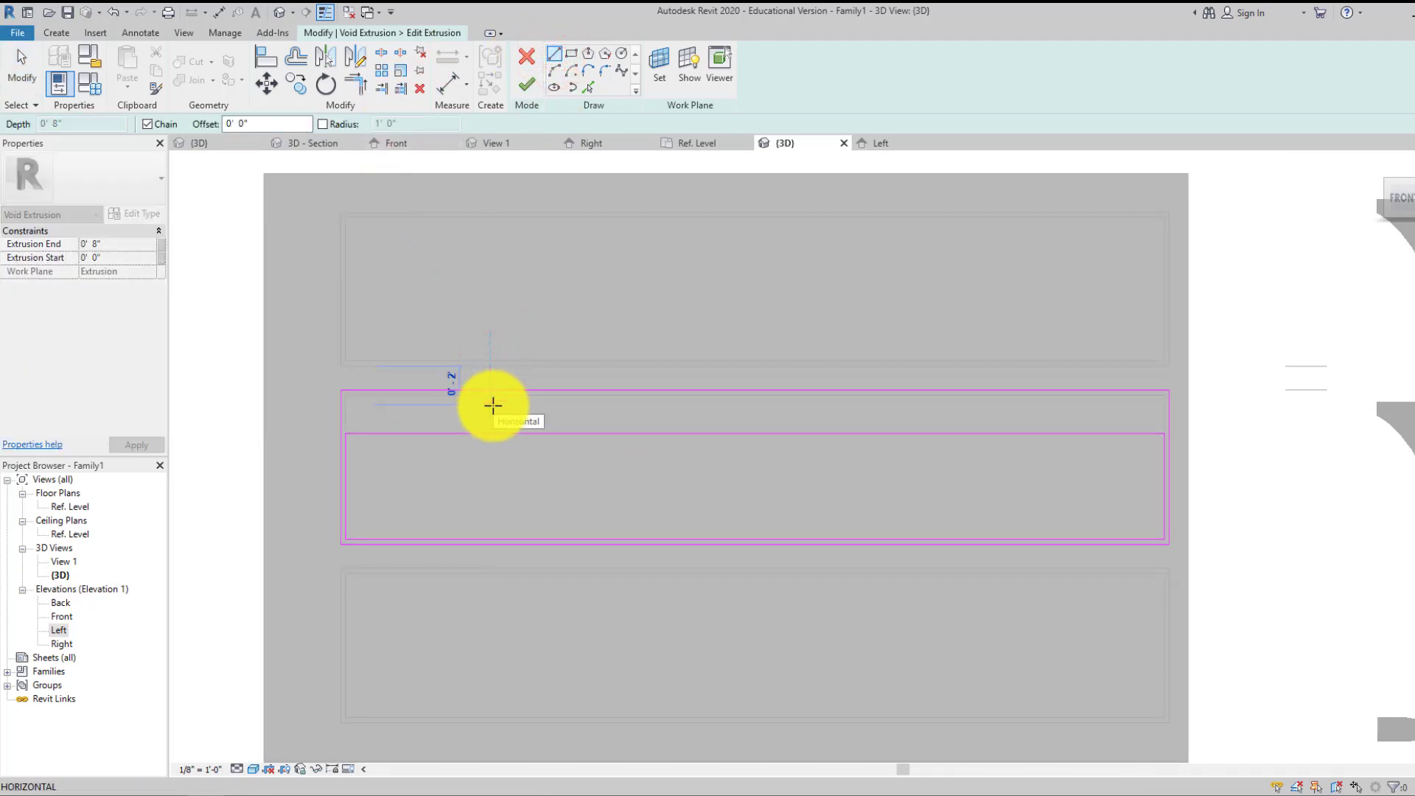
key(Escape)
scroll(507, 399, up, 2)
key(Escape)
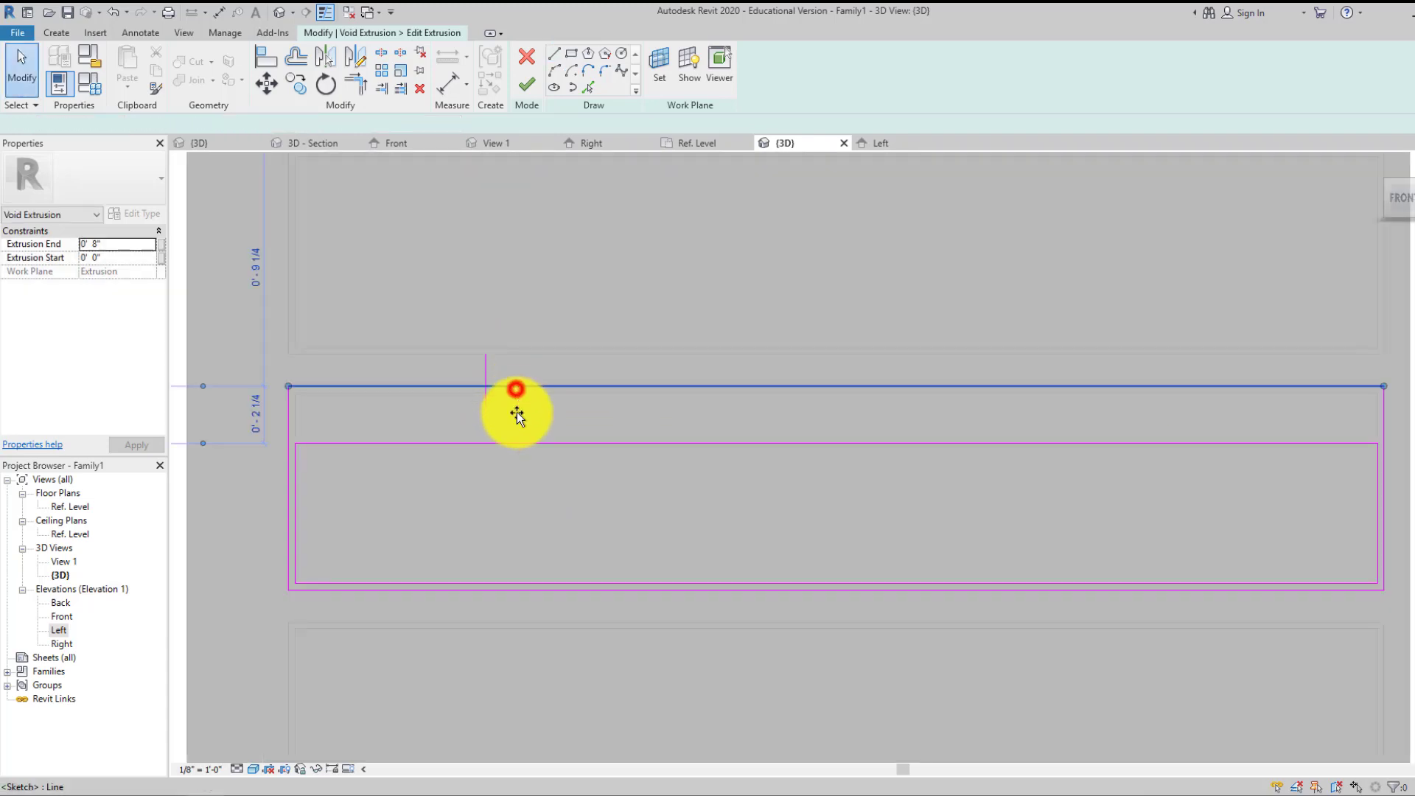
- Move the middle drawer's outer top line down to the guide line's lower end and its inner top line just below it
click(516, 410)
mouse_move(515, 420)
mouse_down()
mouse_move(494, 446)
mouse_move(501, 418)
mouse_up()
click(474, 449)
scroll(475, 449, up, 2)
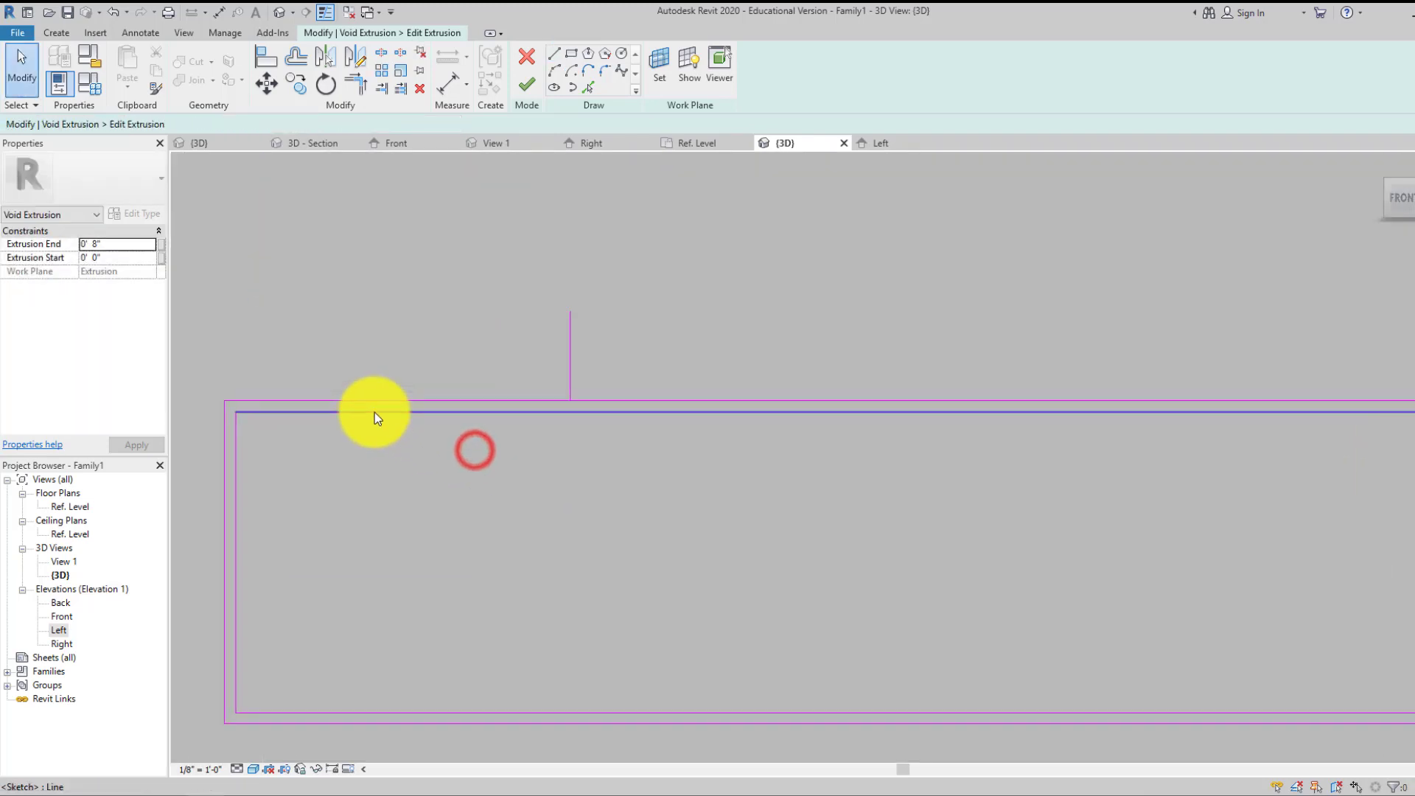
mouse_move(505, 405)
middle_down()
mouse_move(627, 403)
mouse_move(558, 373)
middle_up()
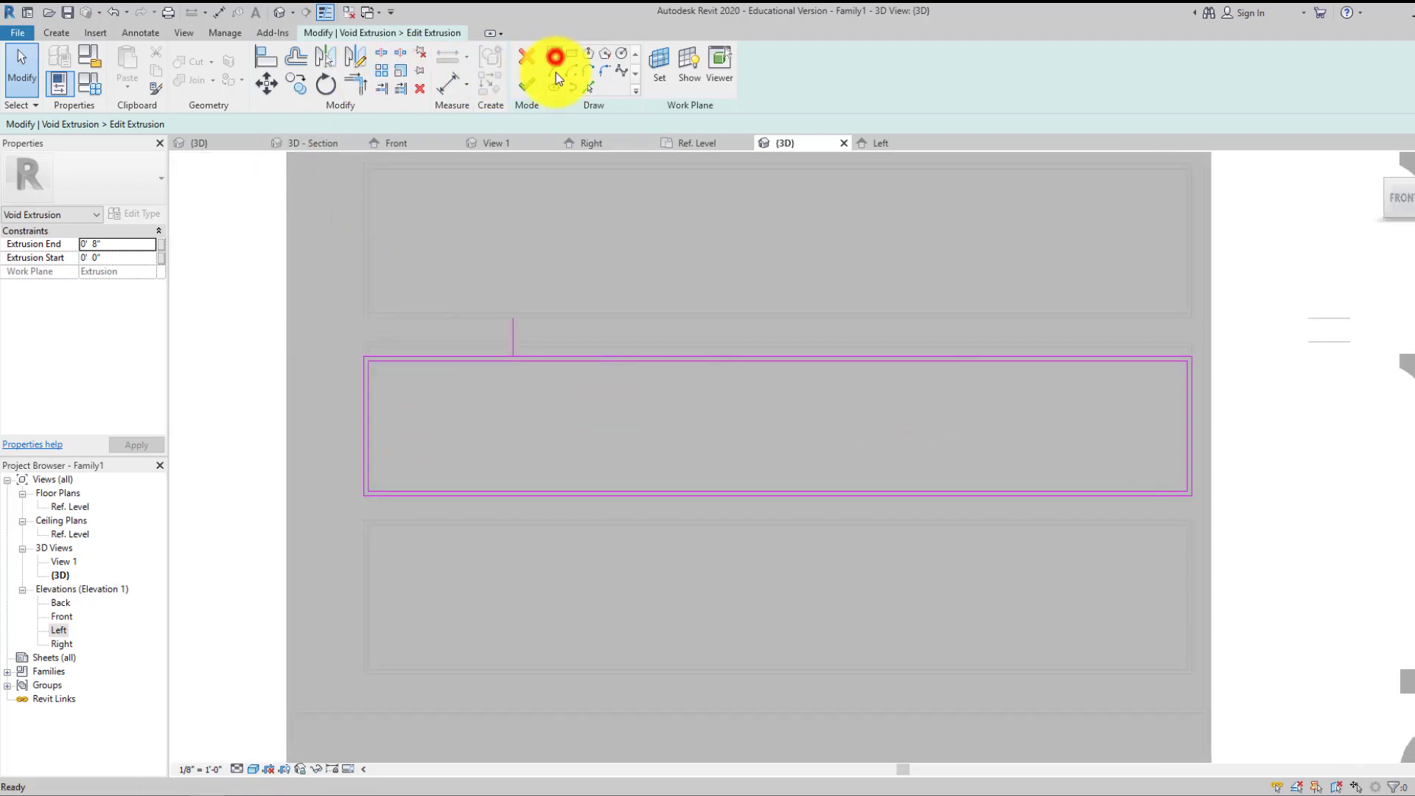
- Draw a 2" vertical guide line up from the lowest drawer's top edge, crossing the middle drawer's bottom lines
click(555, 57)
click(509, 520)
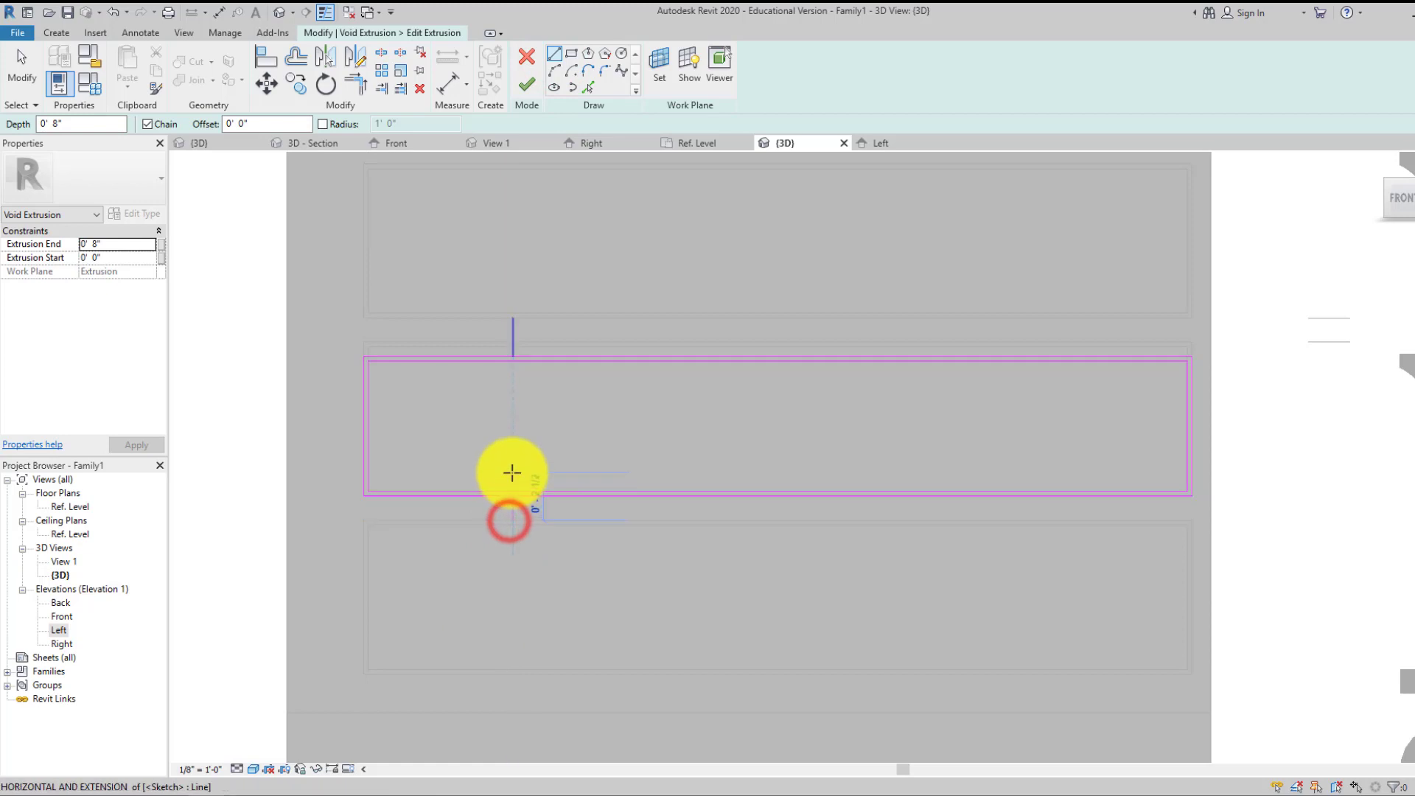
text(2)
key(Return)
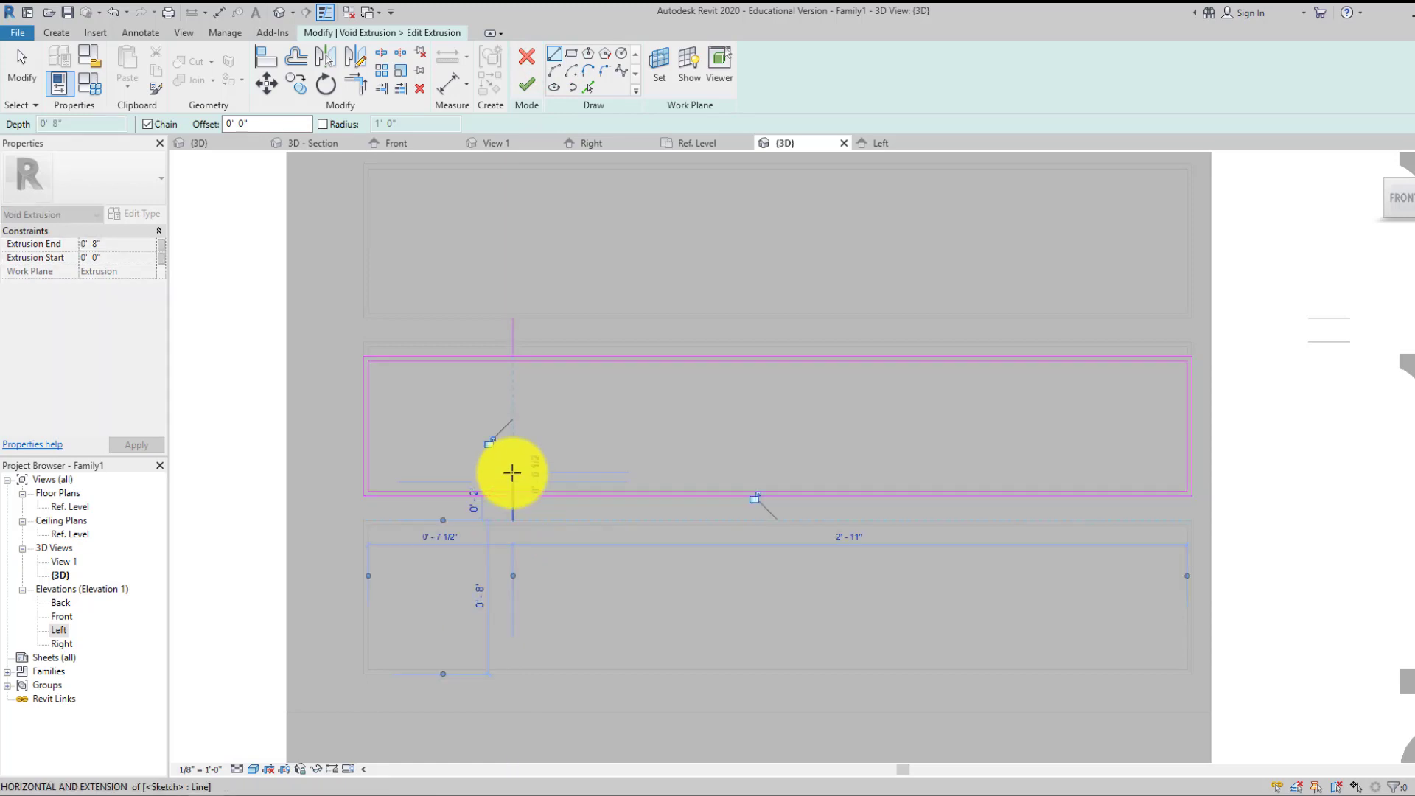
key(Escape)
key(Escape)
- Move the middle drawer's bottom lines up so the outer one meets the upper end of the lower guide line
scroll(522, 483, up, 2)
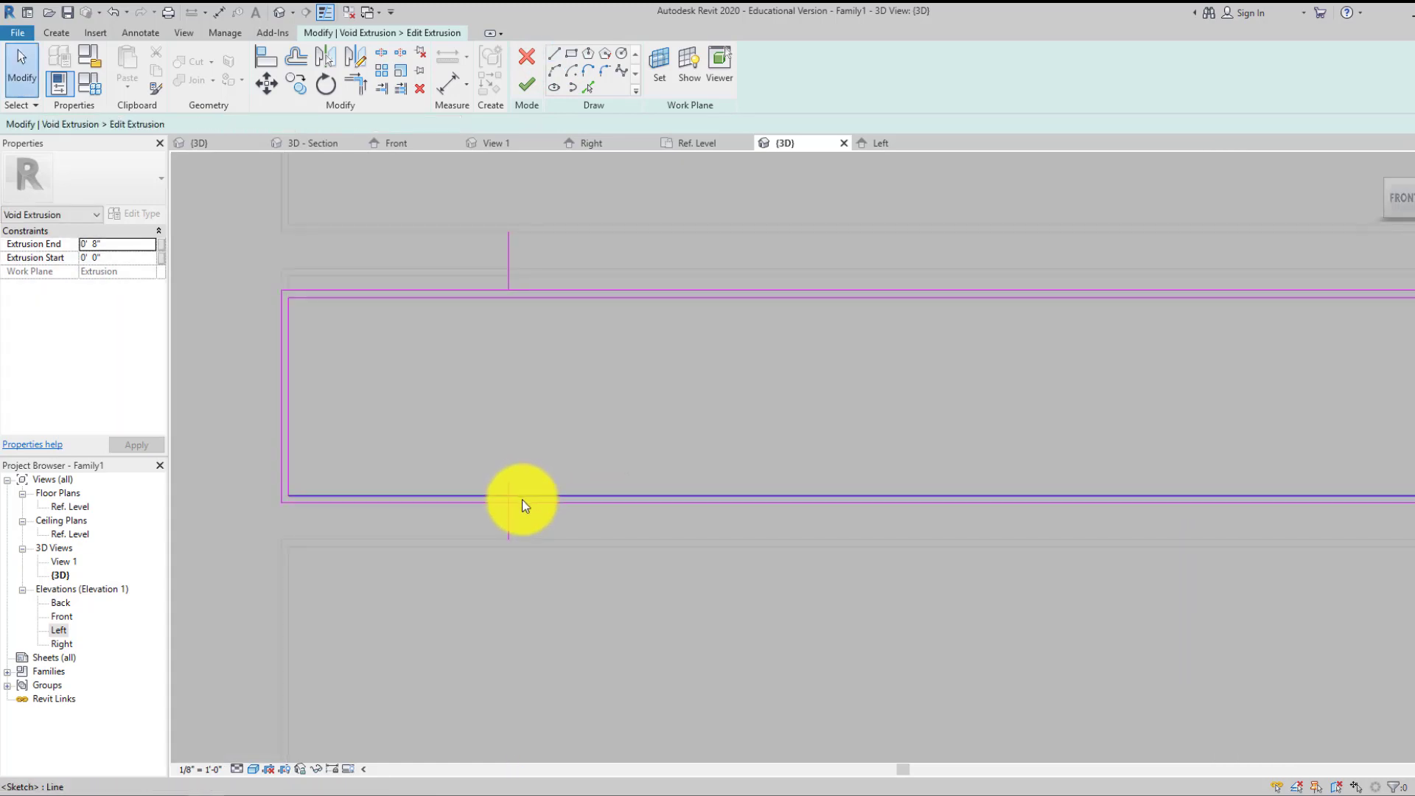
drag(522, 498, 521, 473)
click(392, 420)
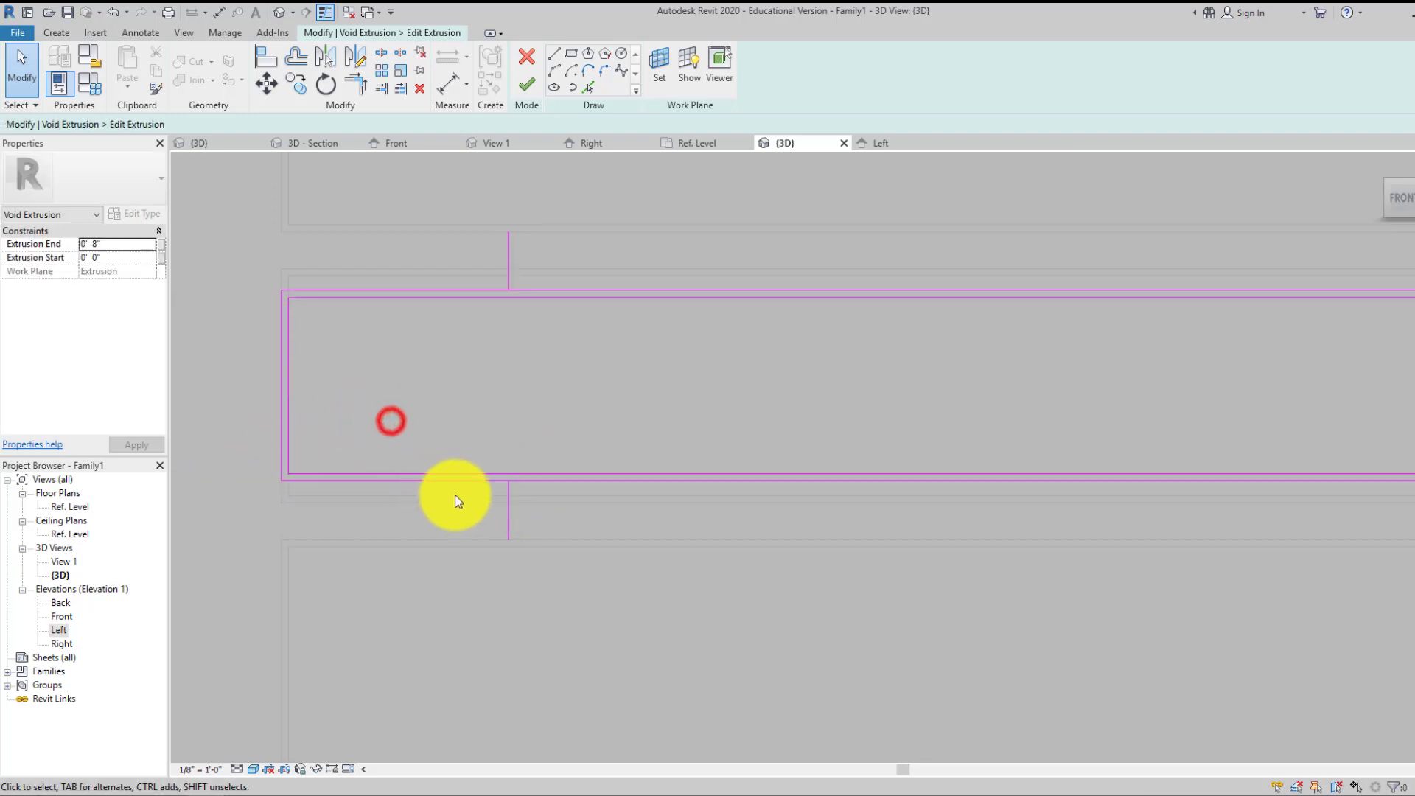
- Delete both vertical guide lines and finish editing the middle drawer void's sketch
scroll(455, 496, down, 1)
click(499, 499)
click(500, 282)
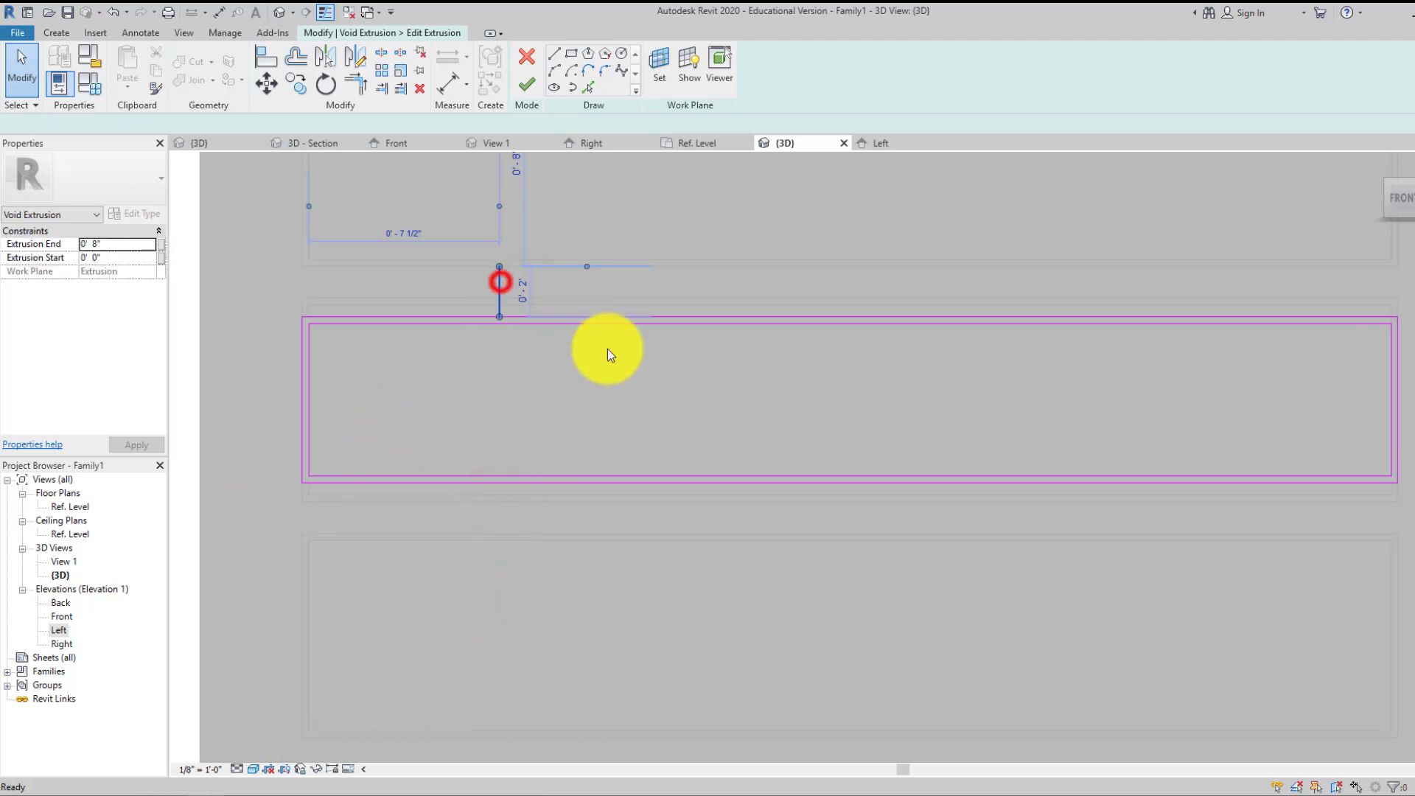
scroll(625, 400, down, 3)
scroll(625, 400, down, 1)
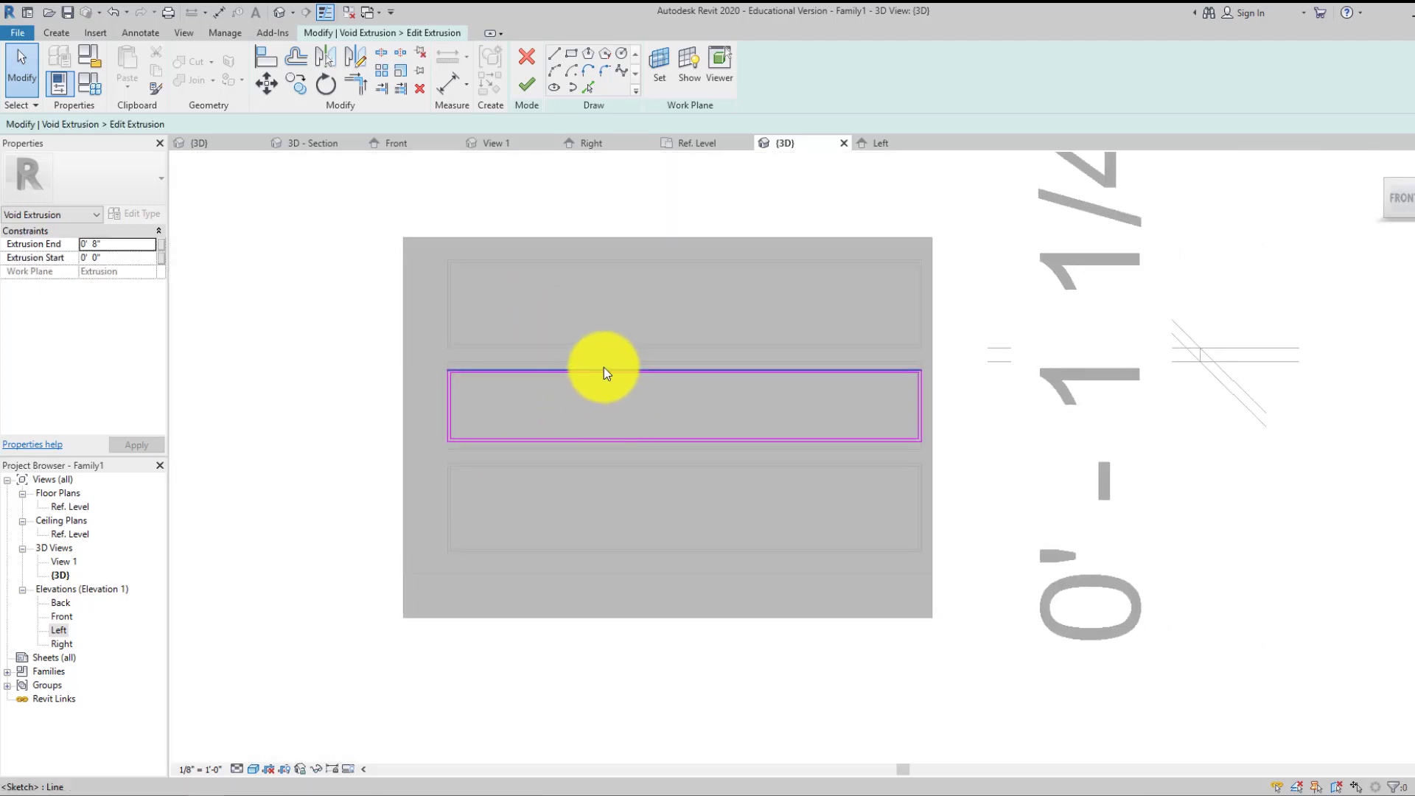
click(526, 92)
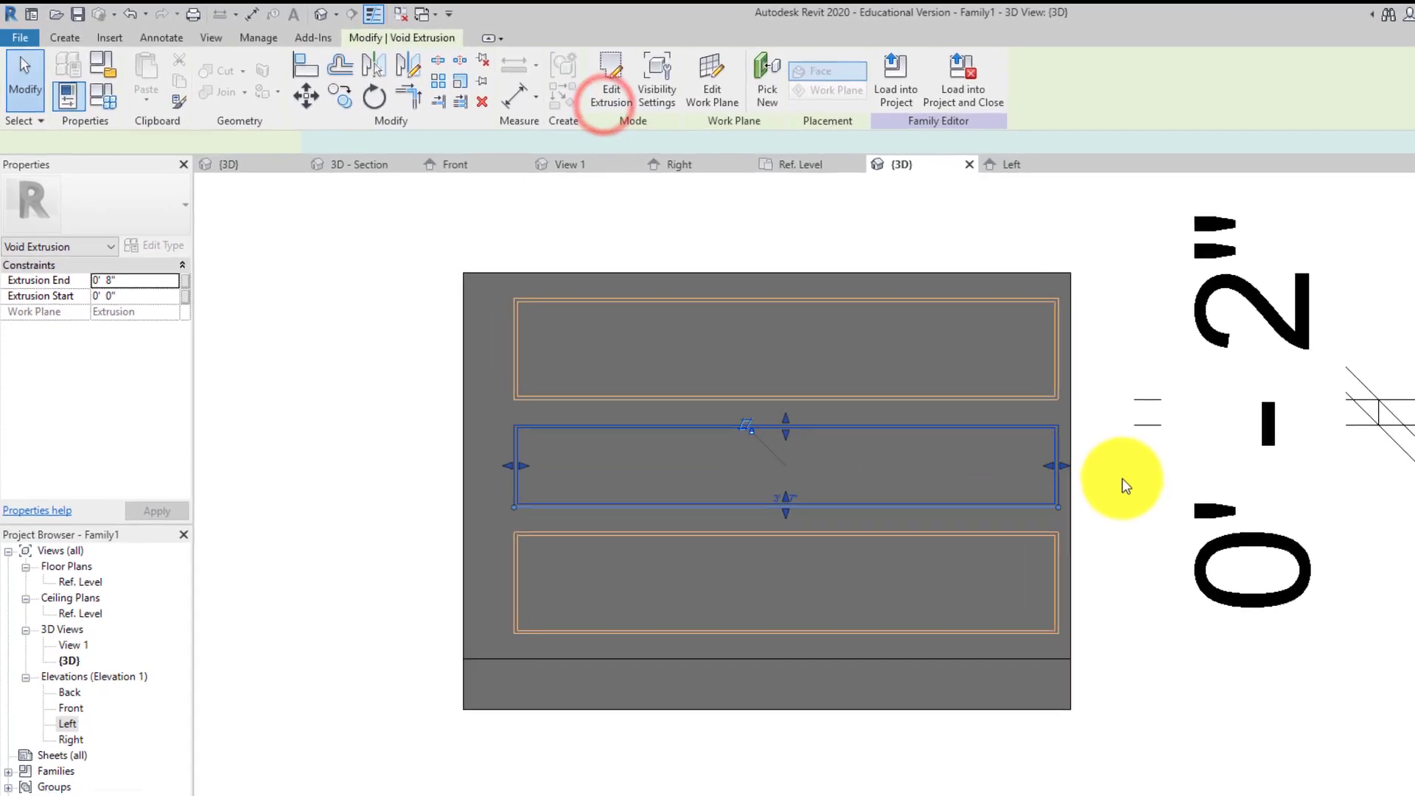
- Move the shorter middle drawer void straight up so it overlaps the lower part of the top drawer void
click(971, 403)
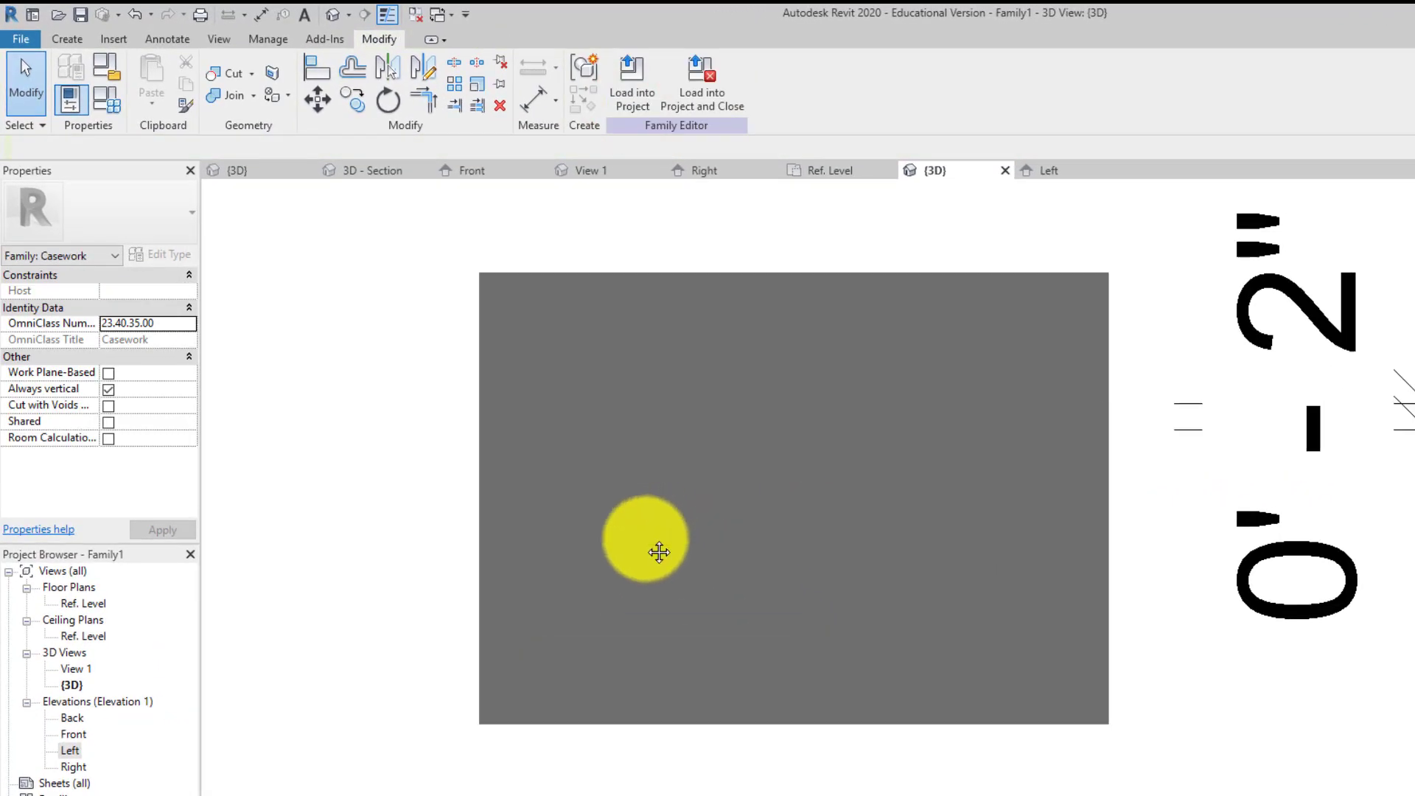
middle_drag(753, 508, 665, 545)
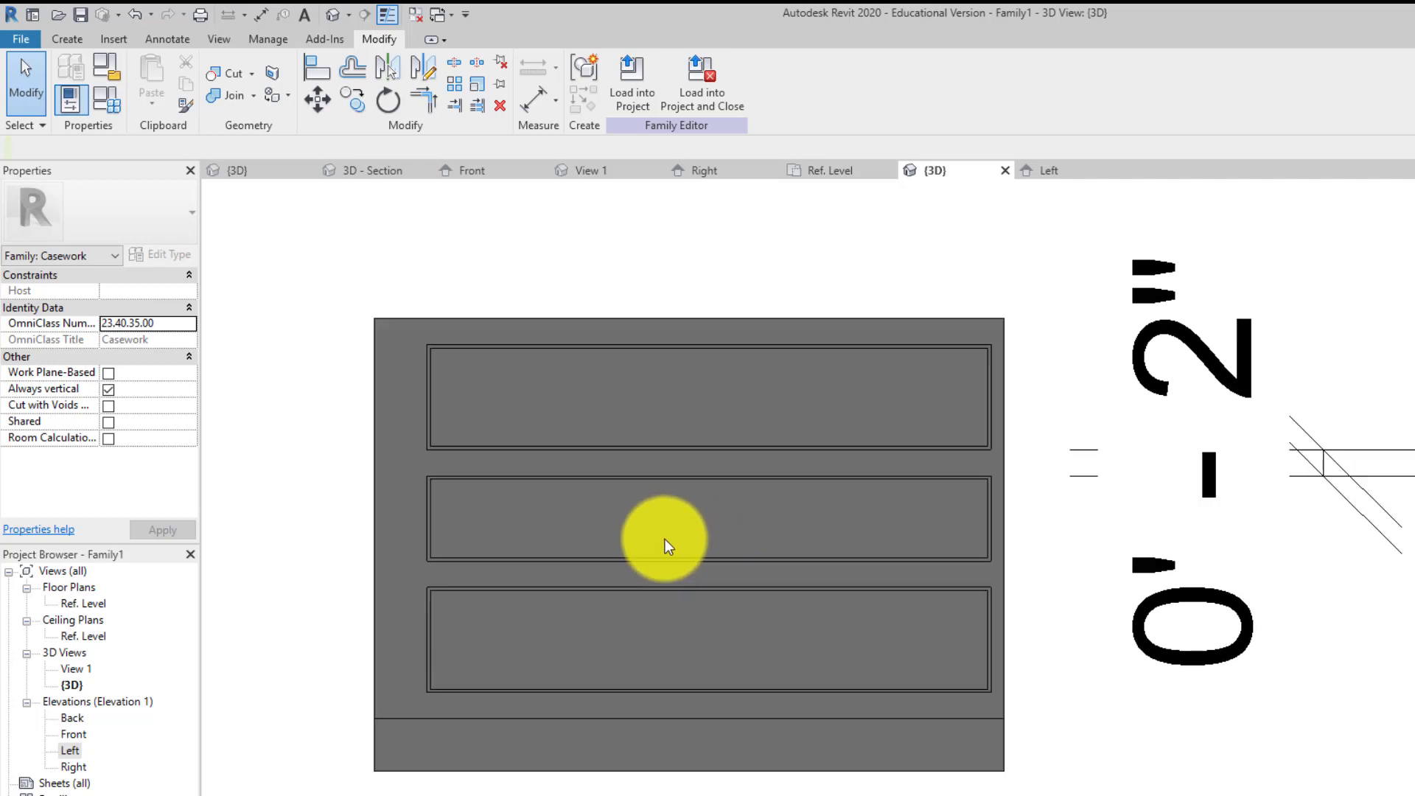
click(631, 480)
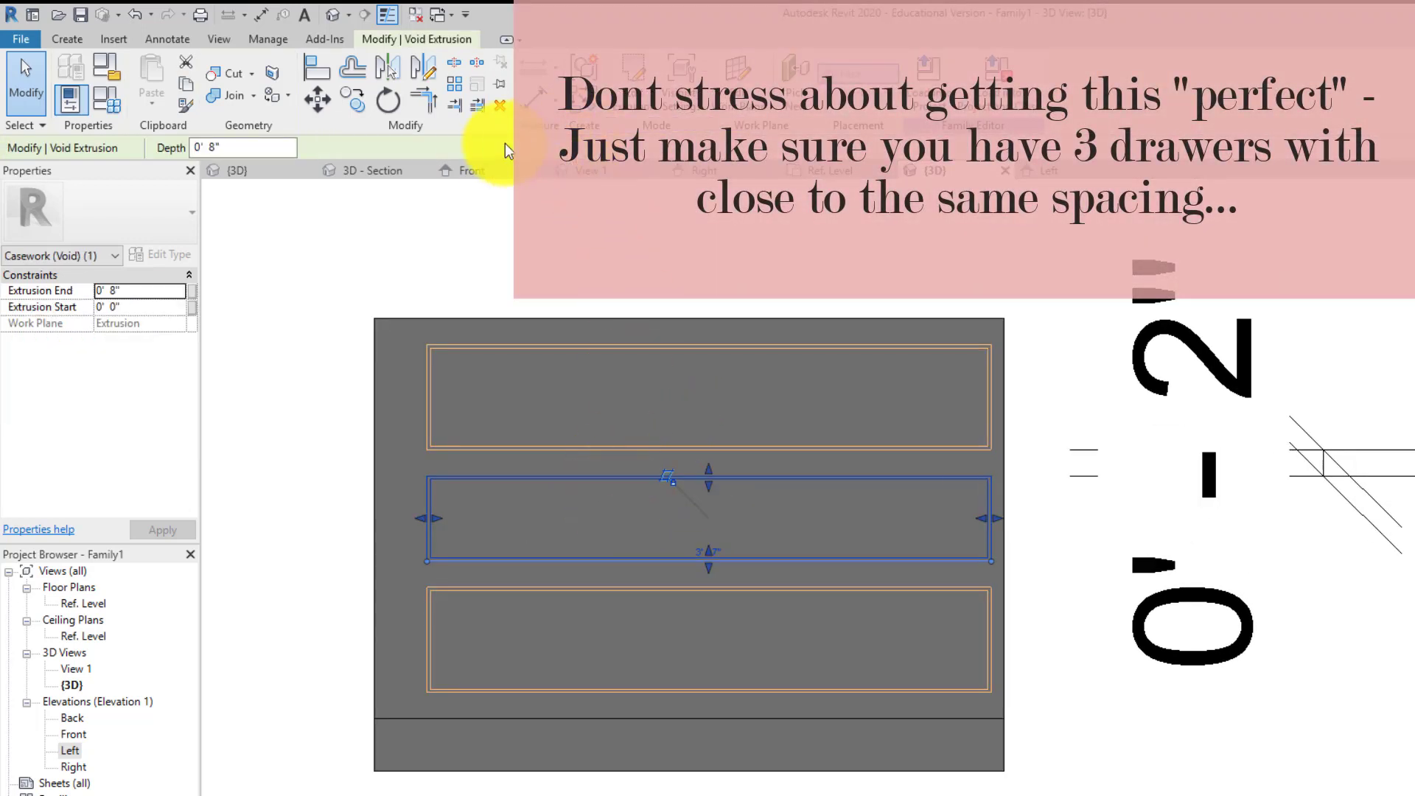
click(318, 98)
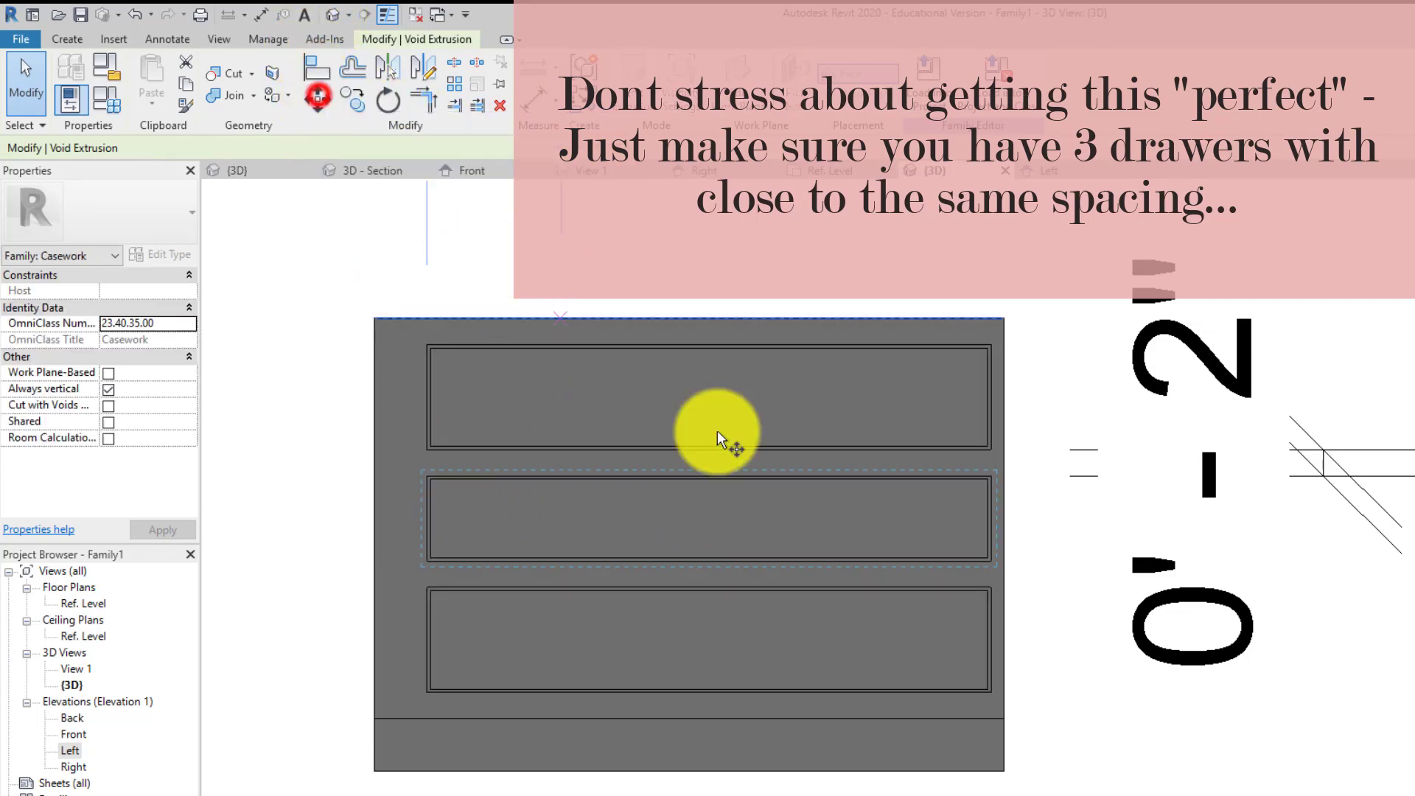
click(989, 476)
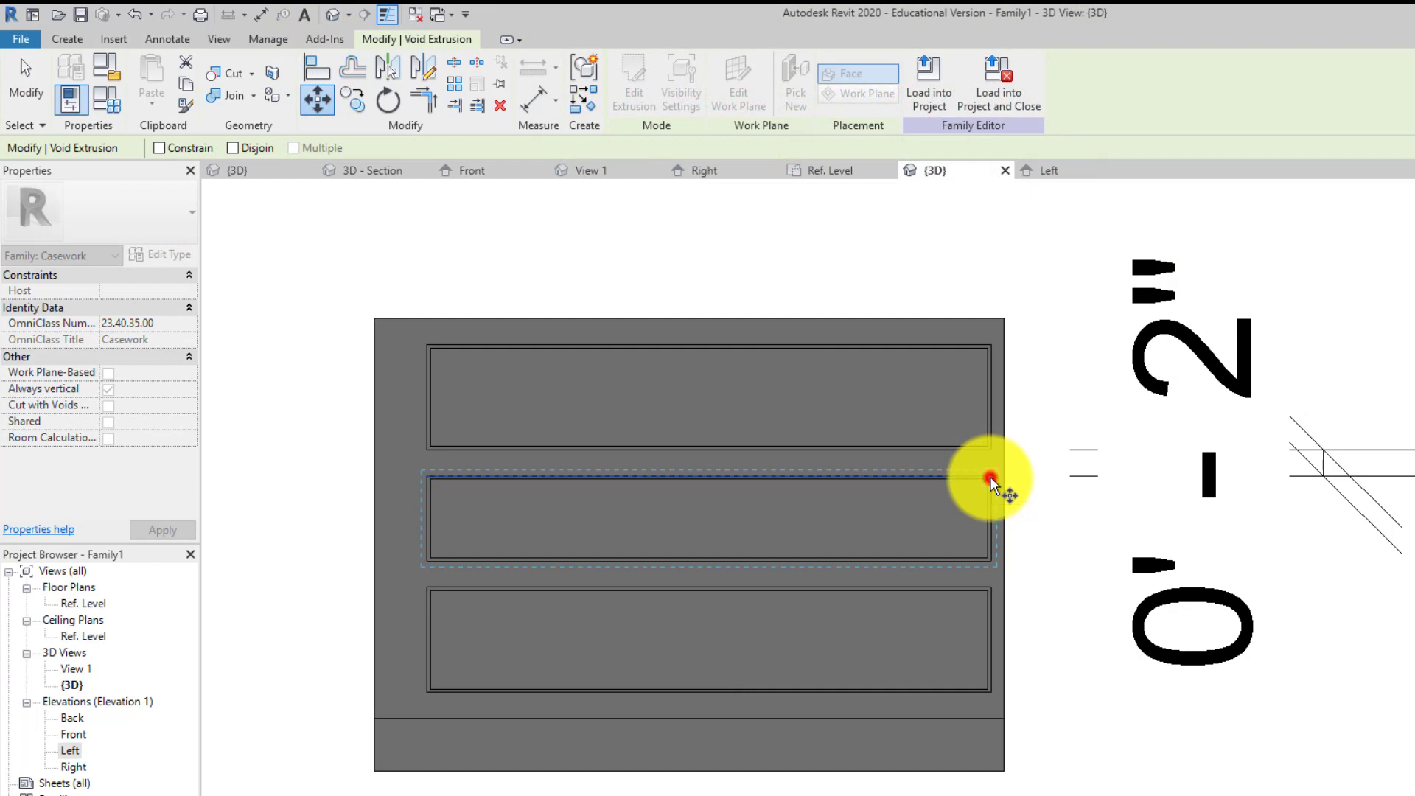
click(998, 410)
key(Escape)
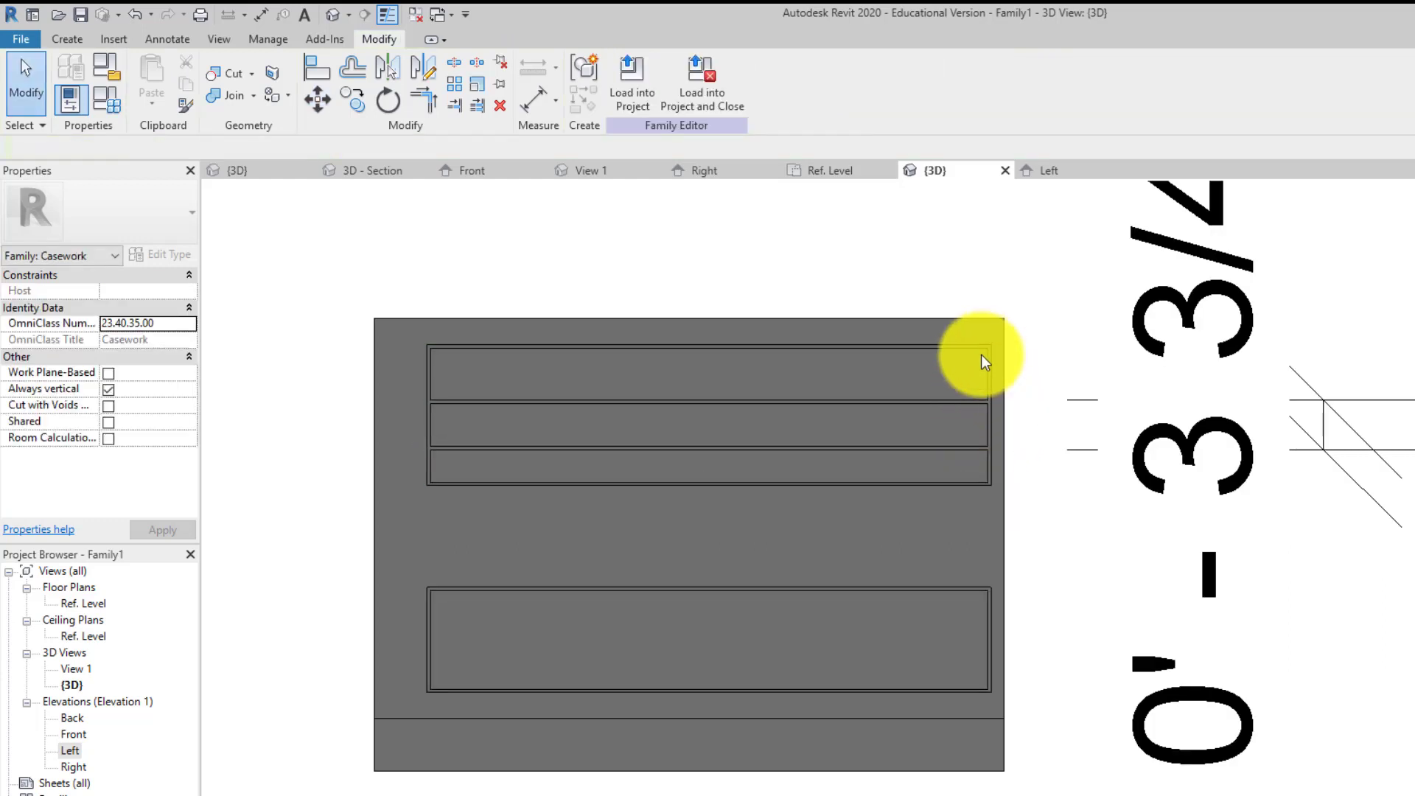
- Move the taller top drawer void straight down 8" toward the lowest drawer
click(992, 355)
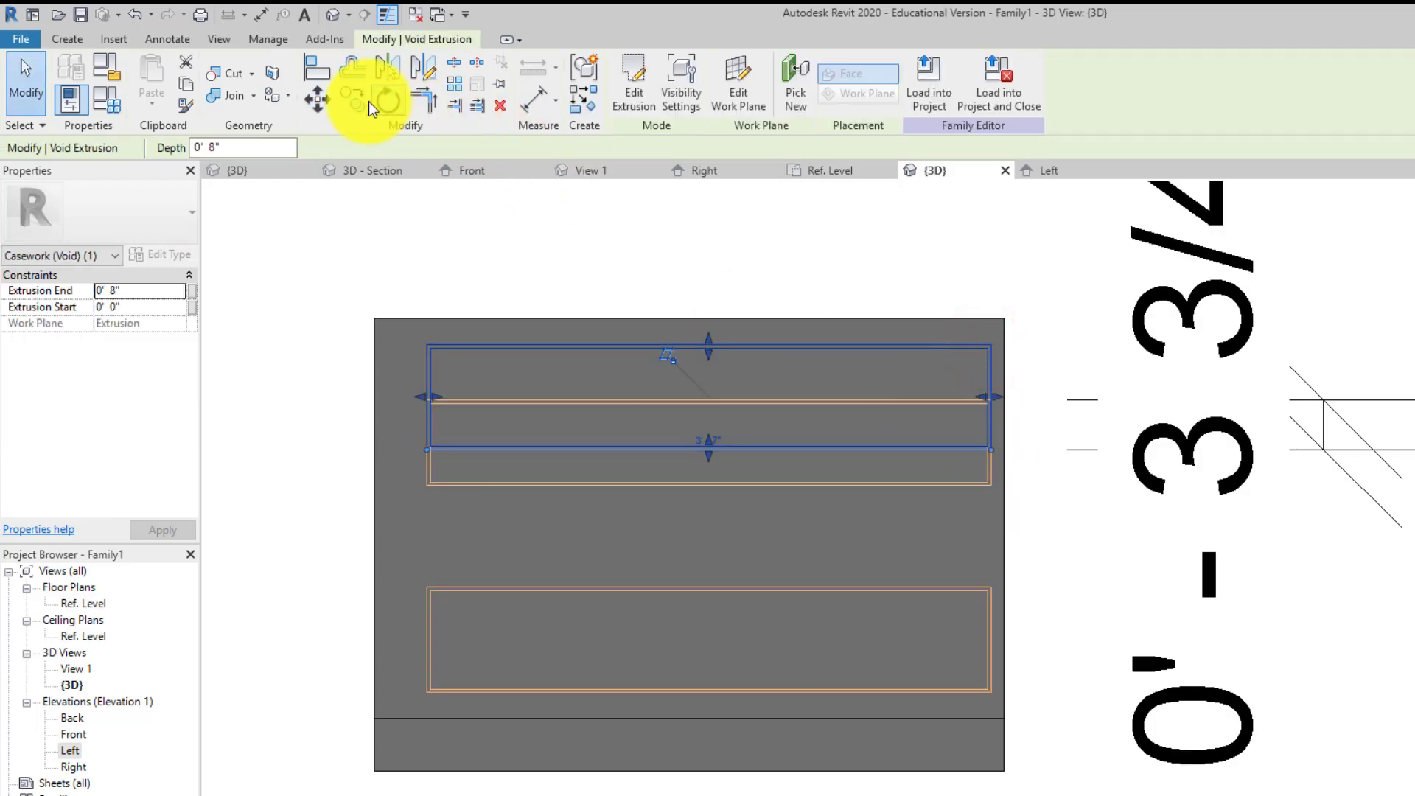
click(329, 104)
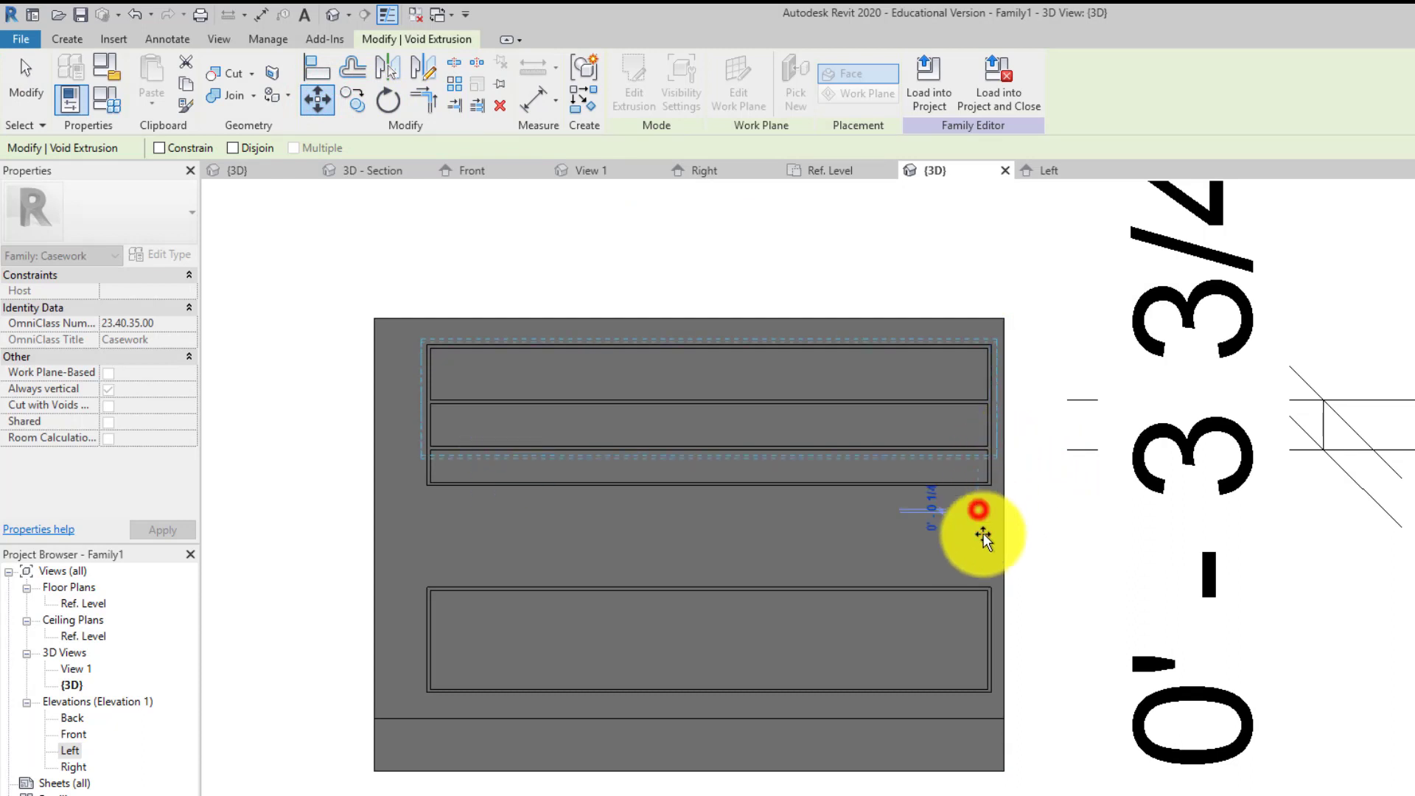
click(978, 510)
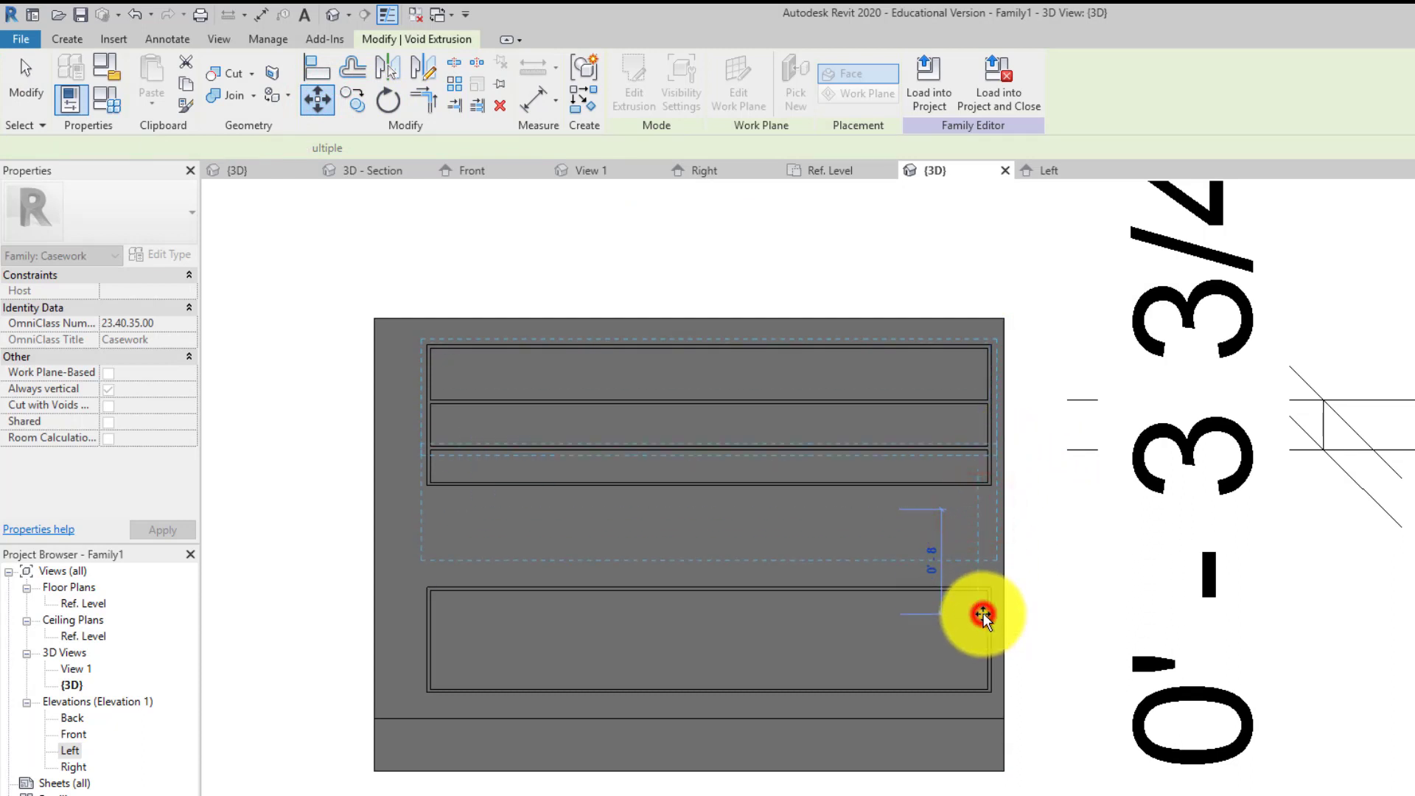
click(983, 613)
click(956, 618)
- Move the shorter drawer void up above the taller one, near the cabinet's top edge, and nudge it slightly higher
click(980, 401)
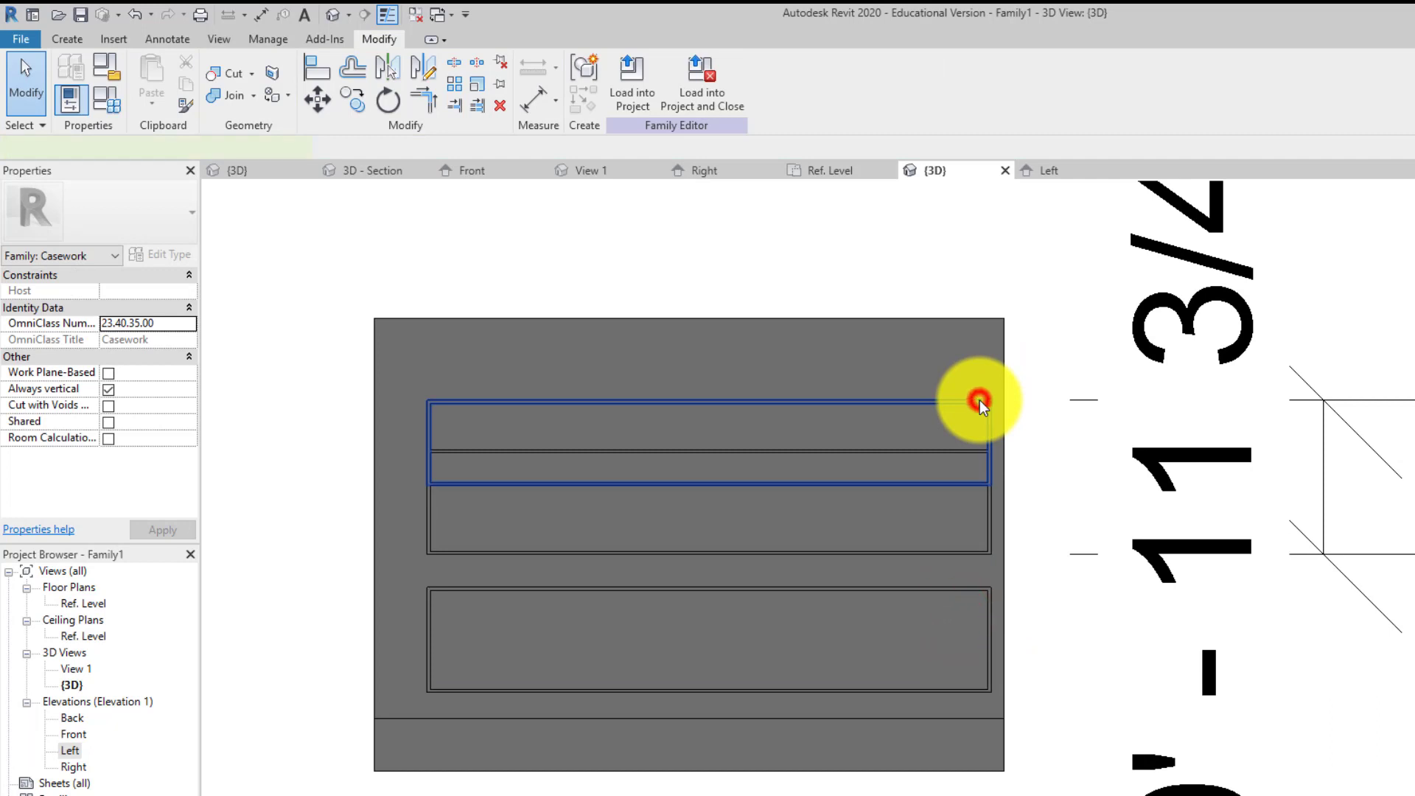
click(318, 103)
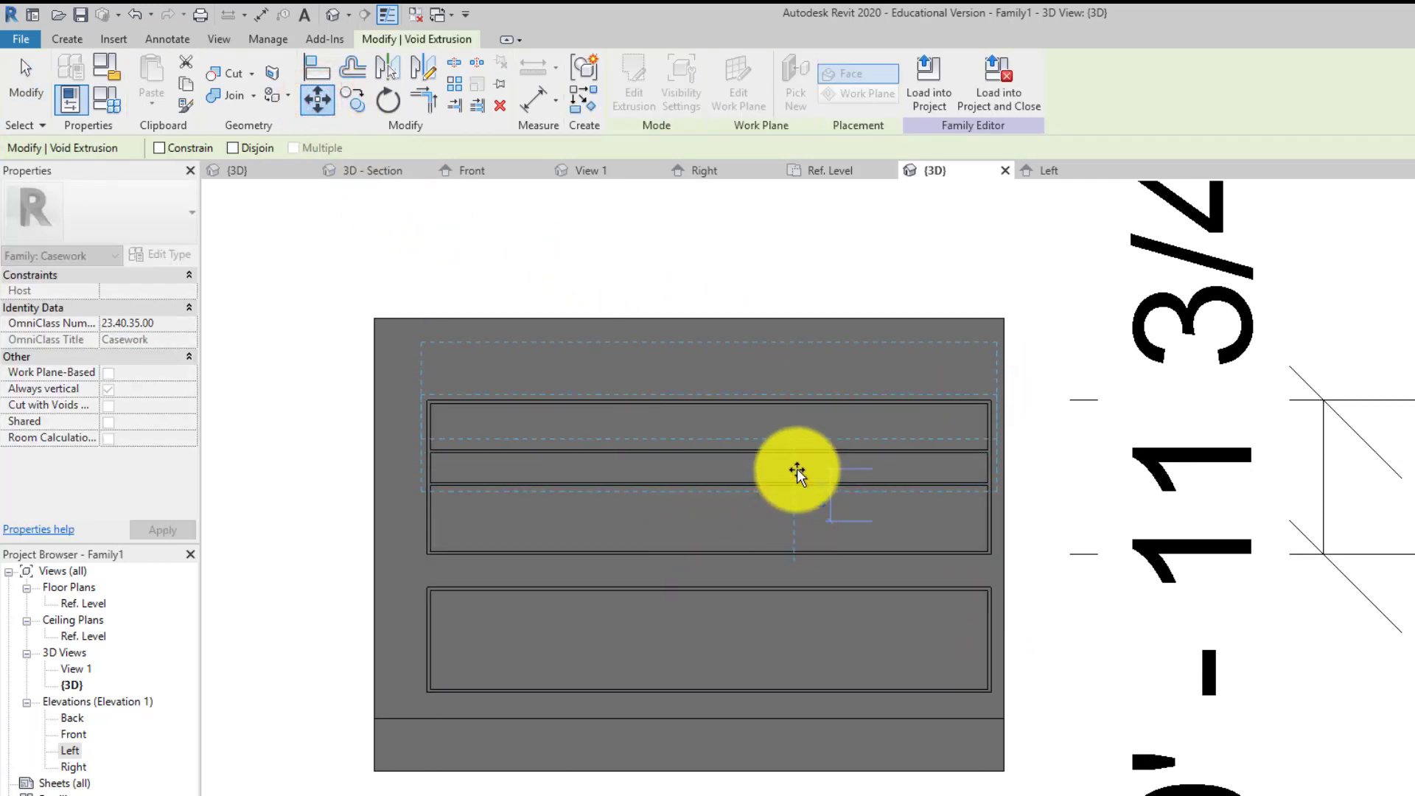
click(798, 468)
click(818, 496)
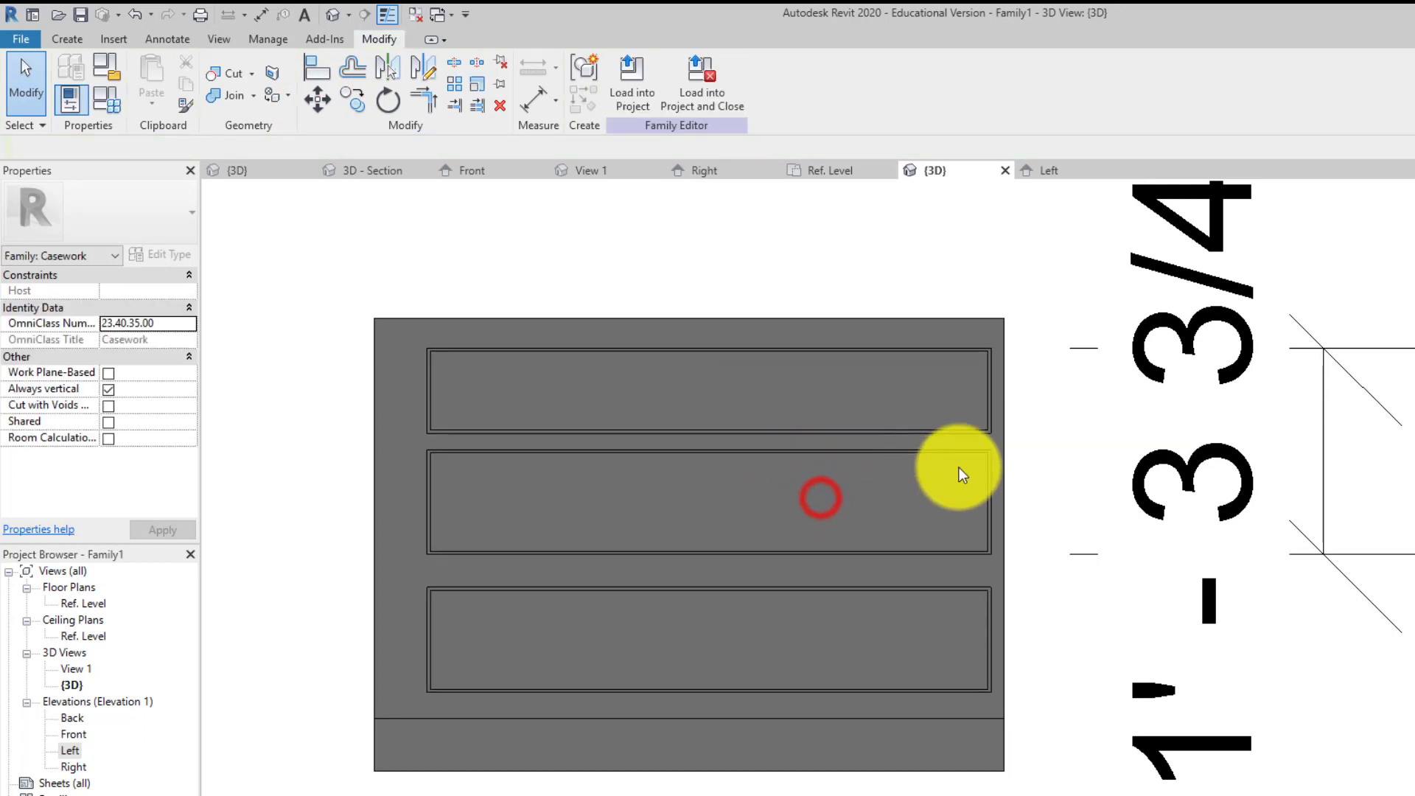
scroll(984, 368, up, 2)
click(893, 354)
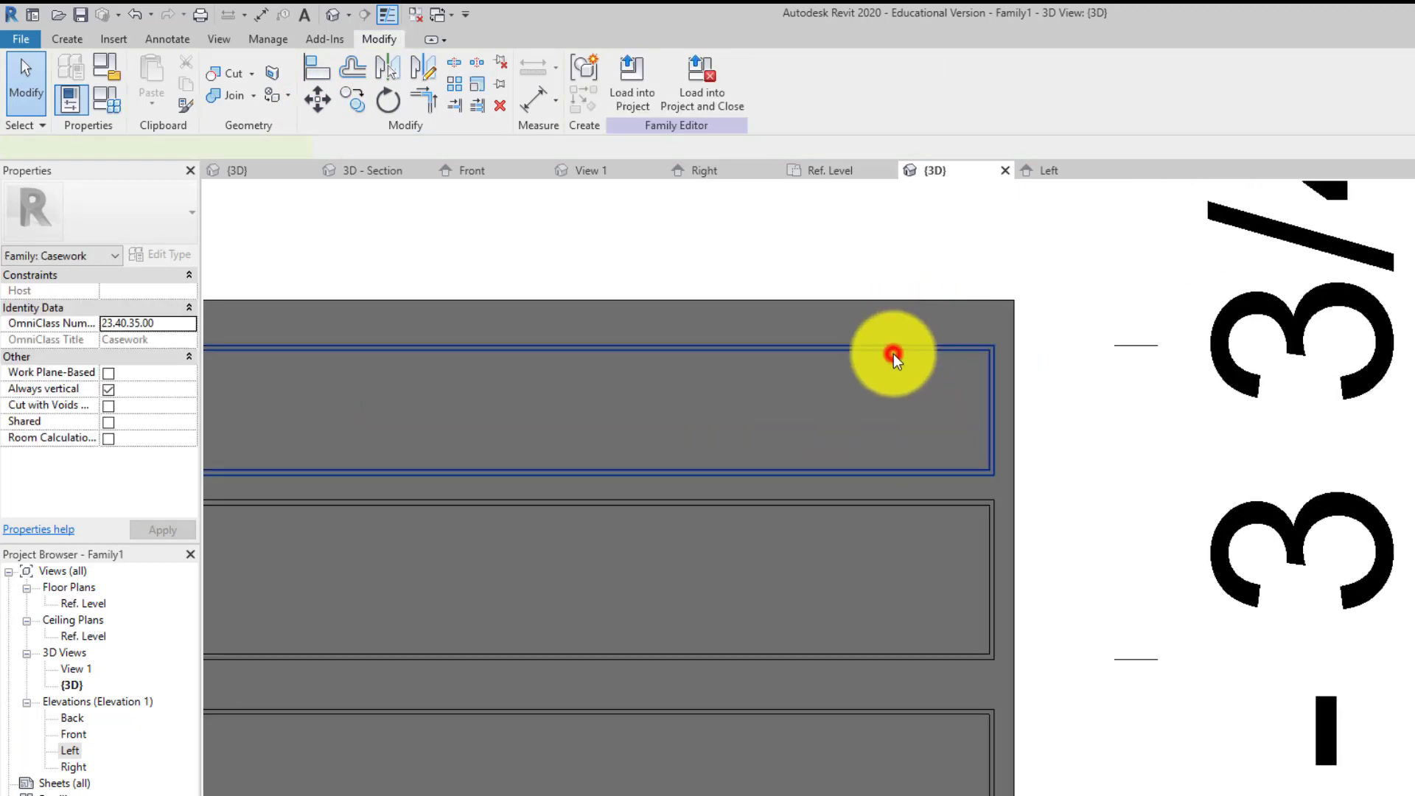
key(Up)
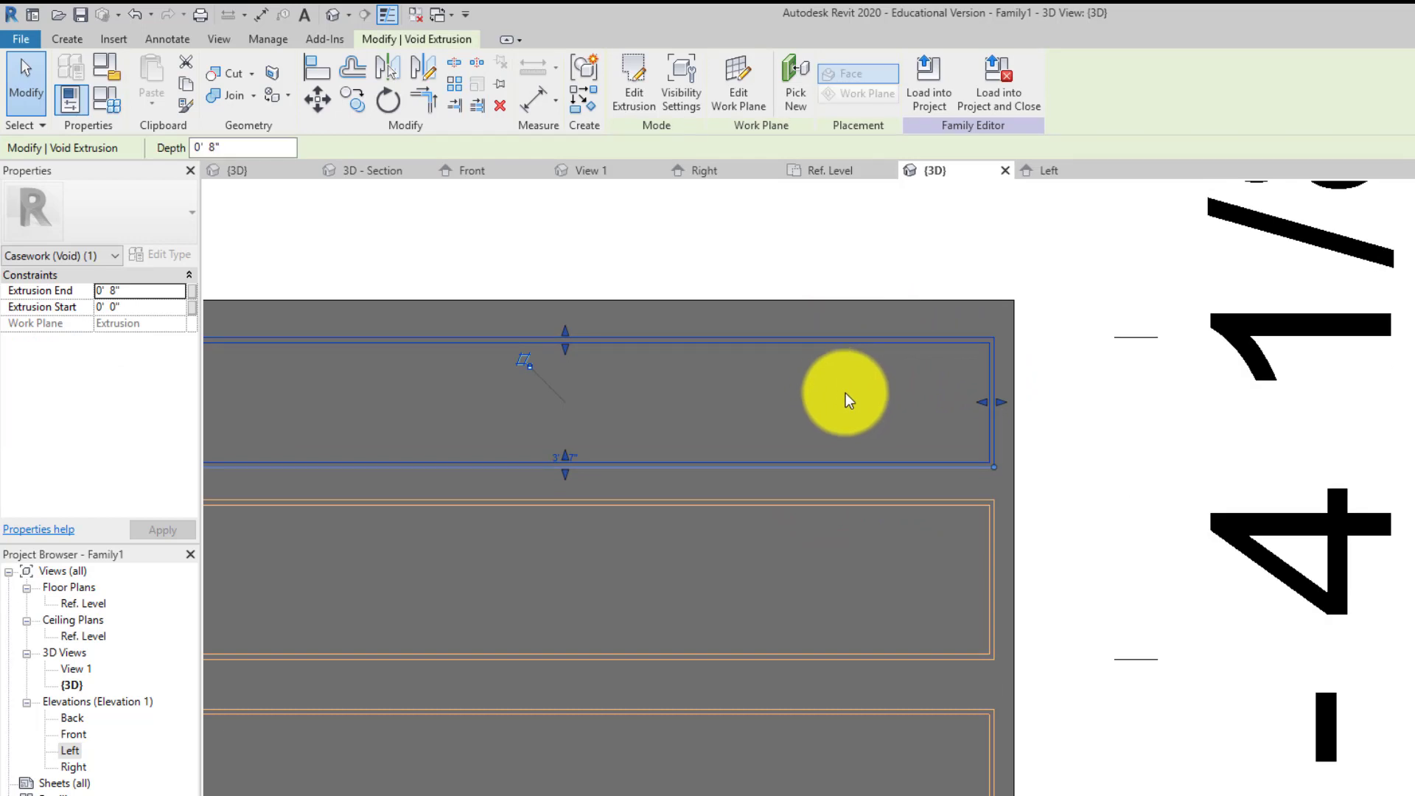
click(1043, 303)
scroll(1042, 316, down, 2)
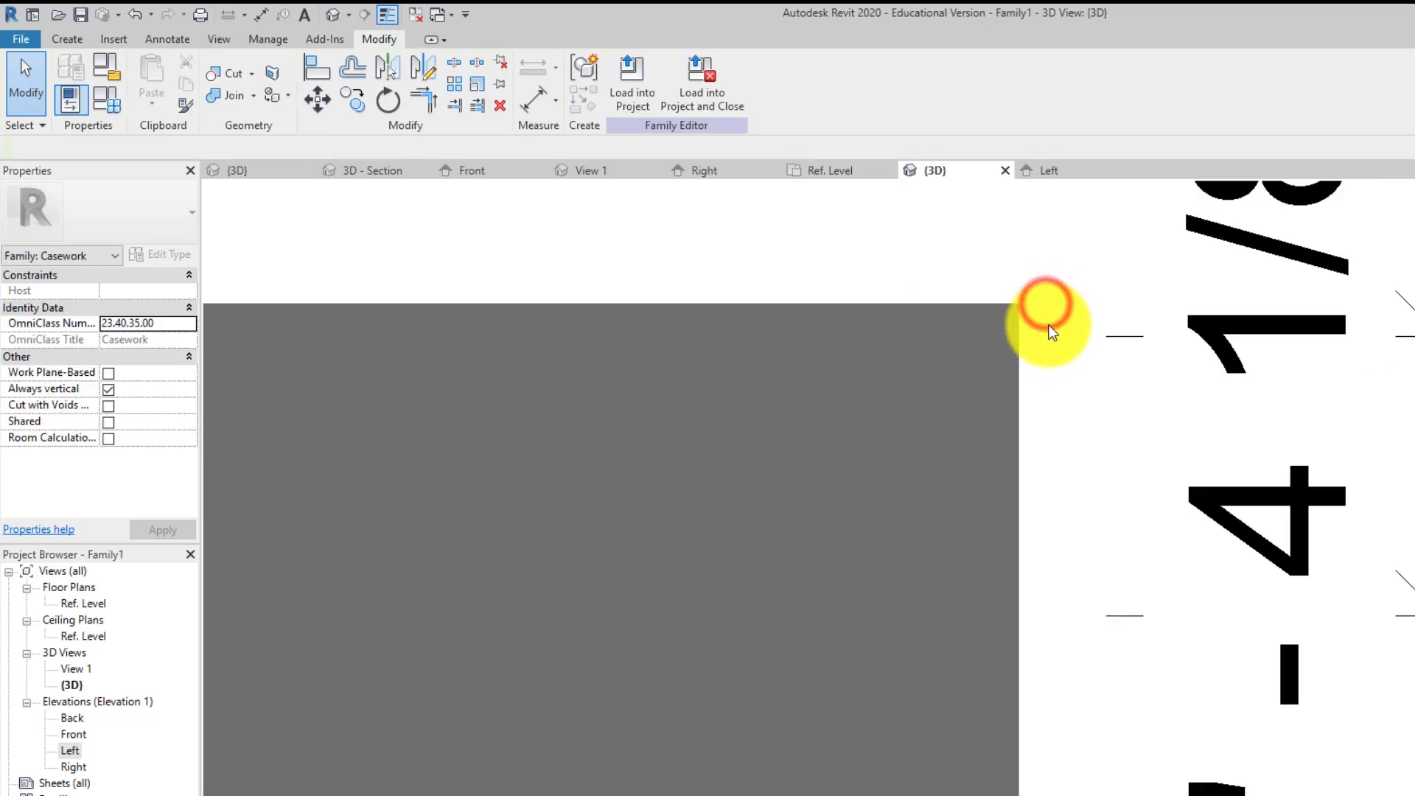
- Nudge the middle drawer void down about 1/2" to even out the gaps above and below it
click(986, 518)
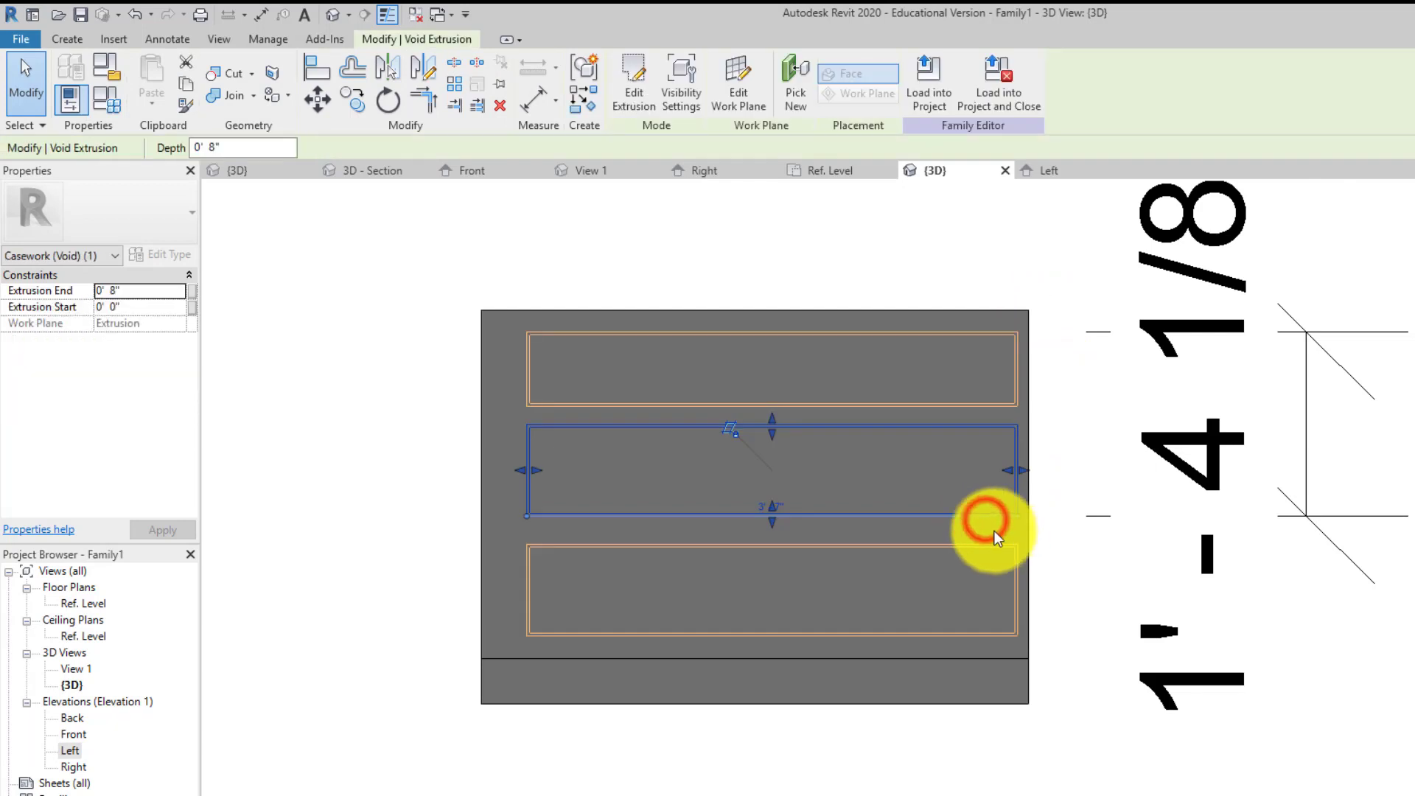
key(Down)
key(Down)
key(Down)
key(Down)
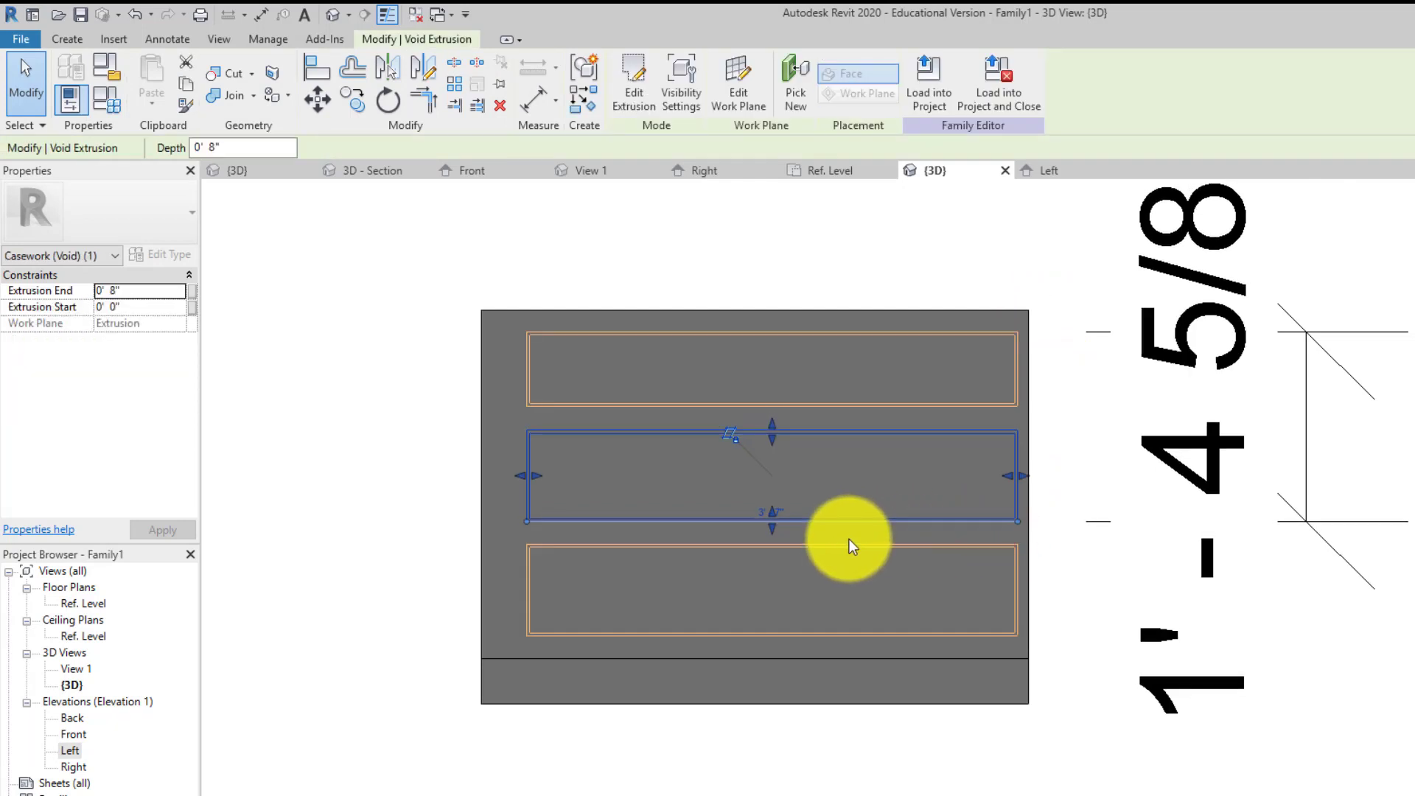
key(Up)
key(Up)
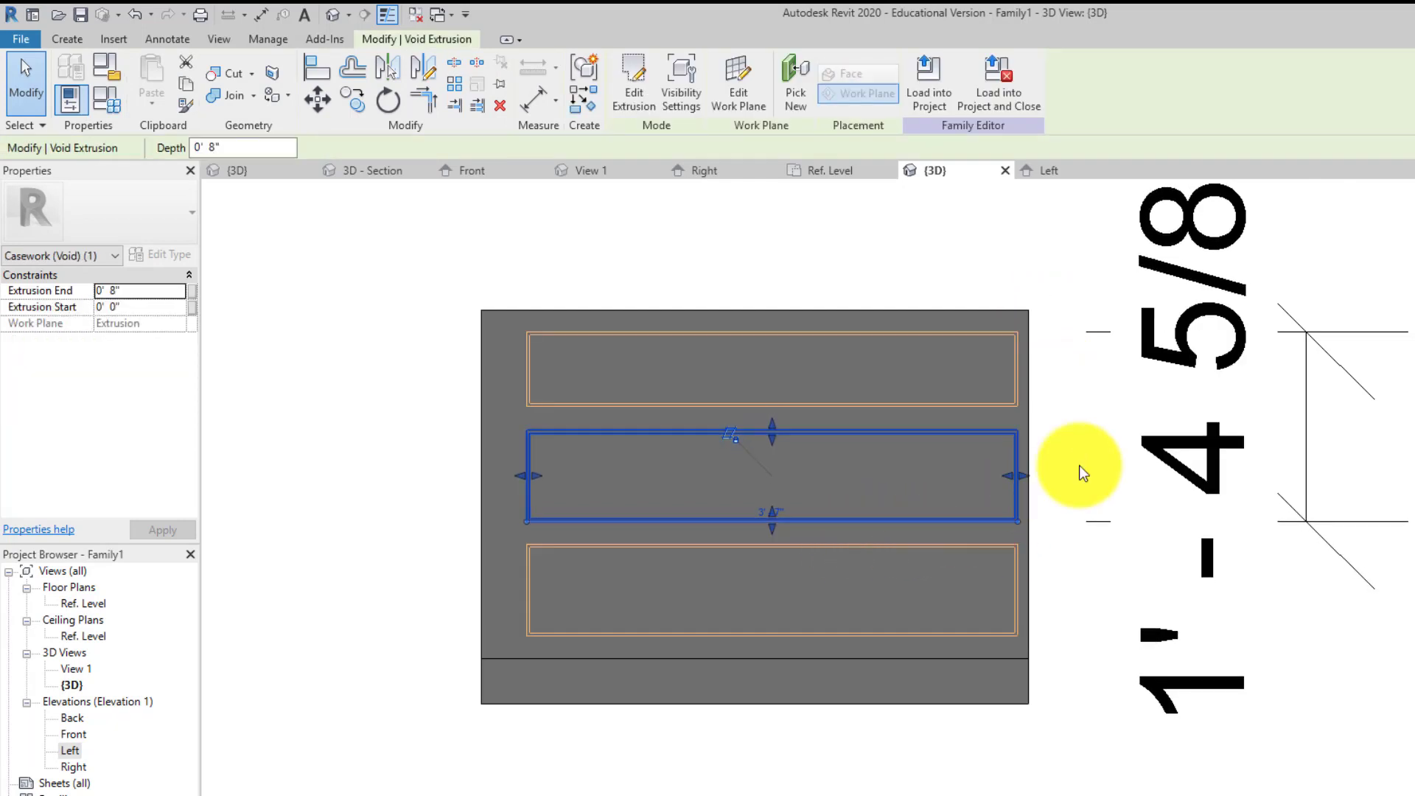
click(1096, 451)
click(1197, 453)
key(Escape)
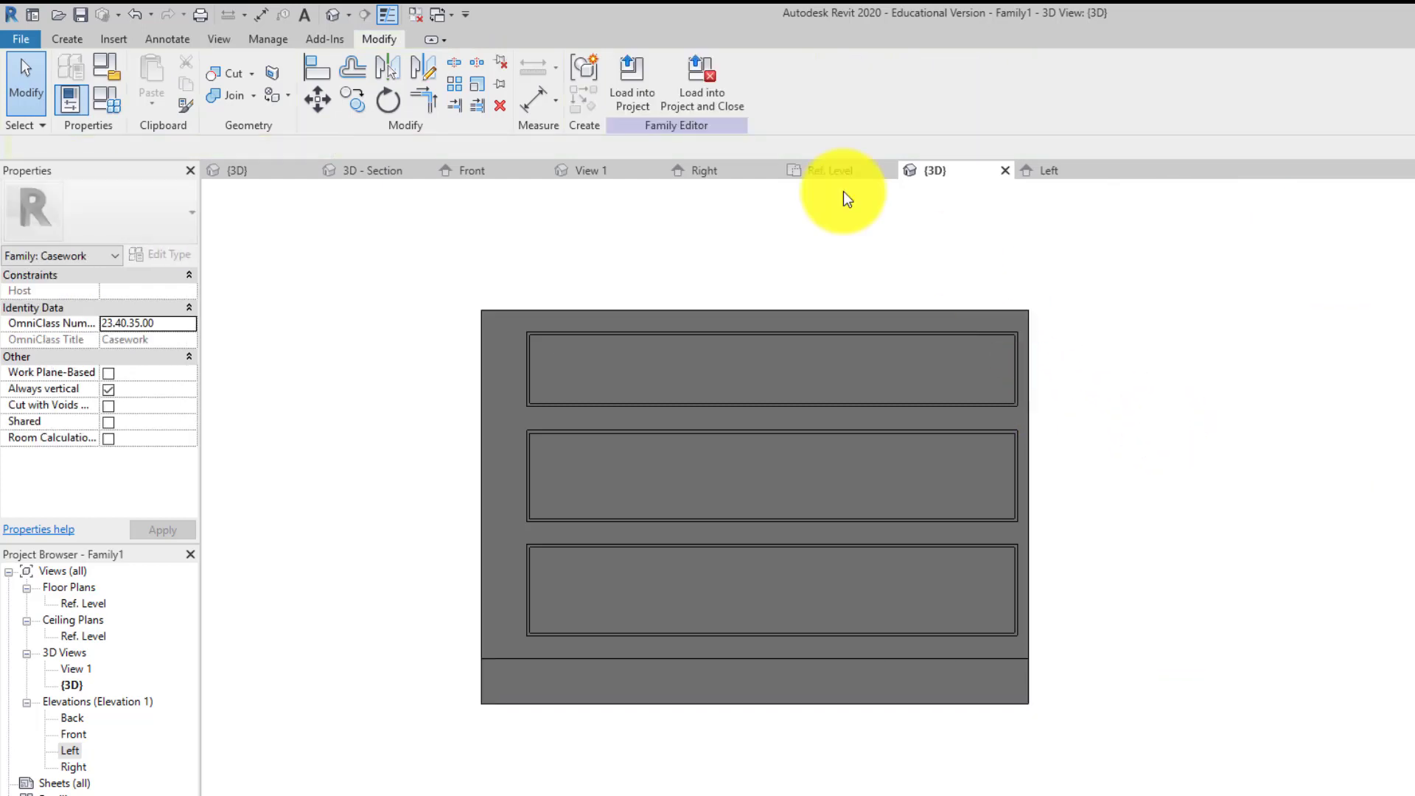
- Add an aligned dimension between the top drawer's outer top line and the cabinet's top edge, placed beside the cabinet
click(516, 98)
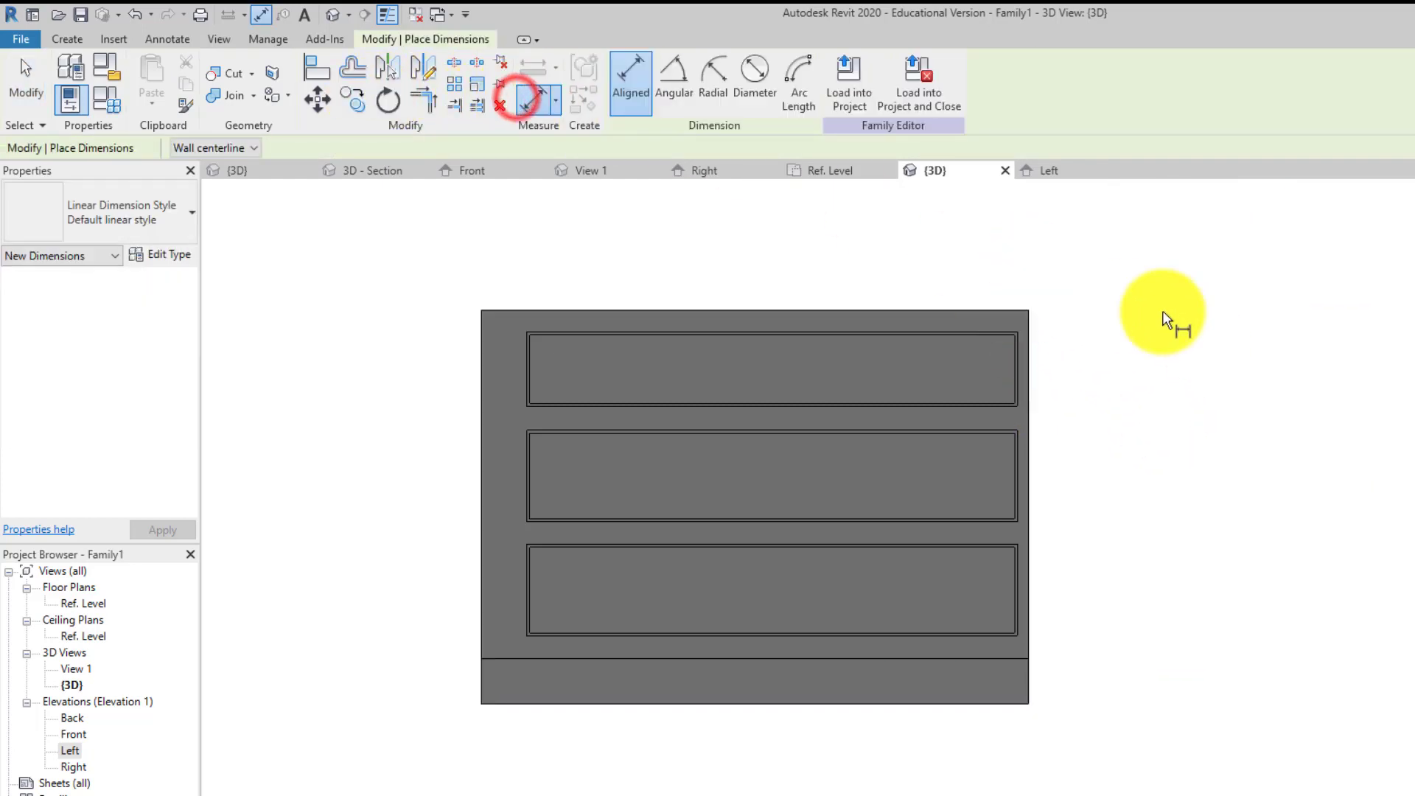
scroll(1032, 313, up, 5)
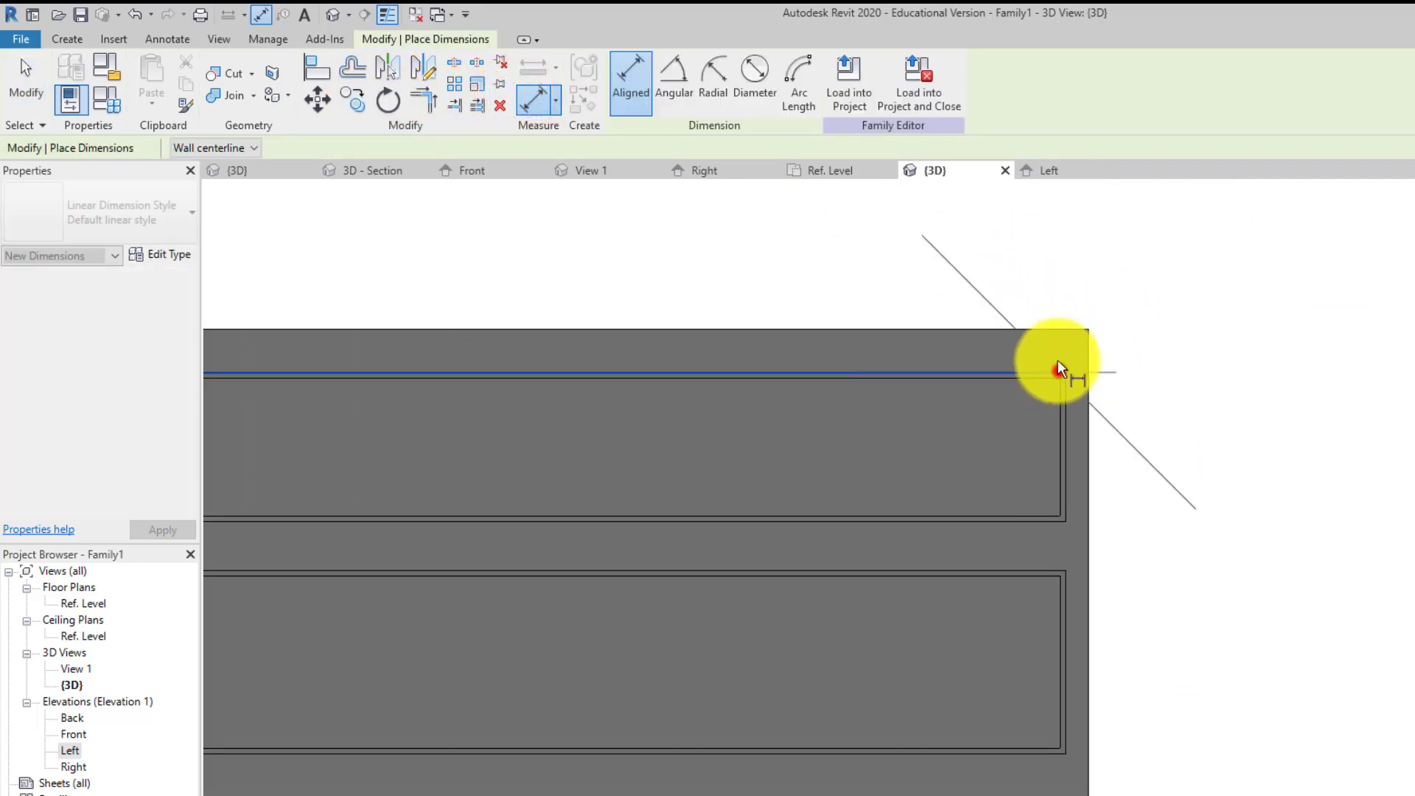
click(1058, 368)
click(1055, 326)
scroll(1294, 332, down, 3)
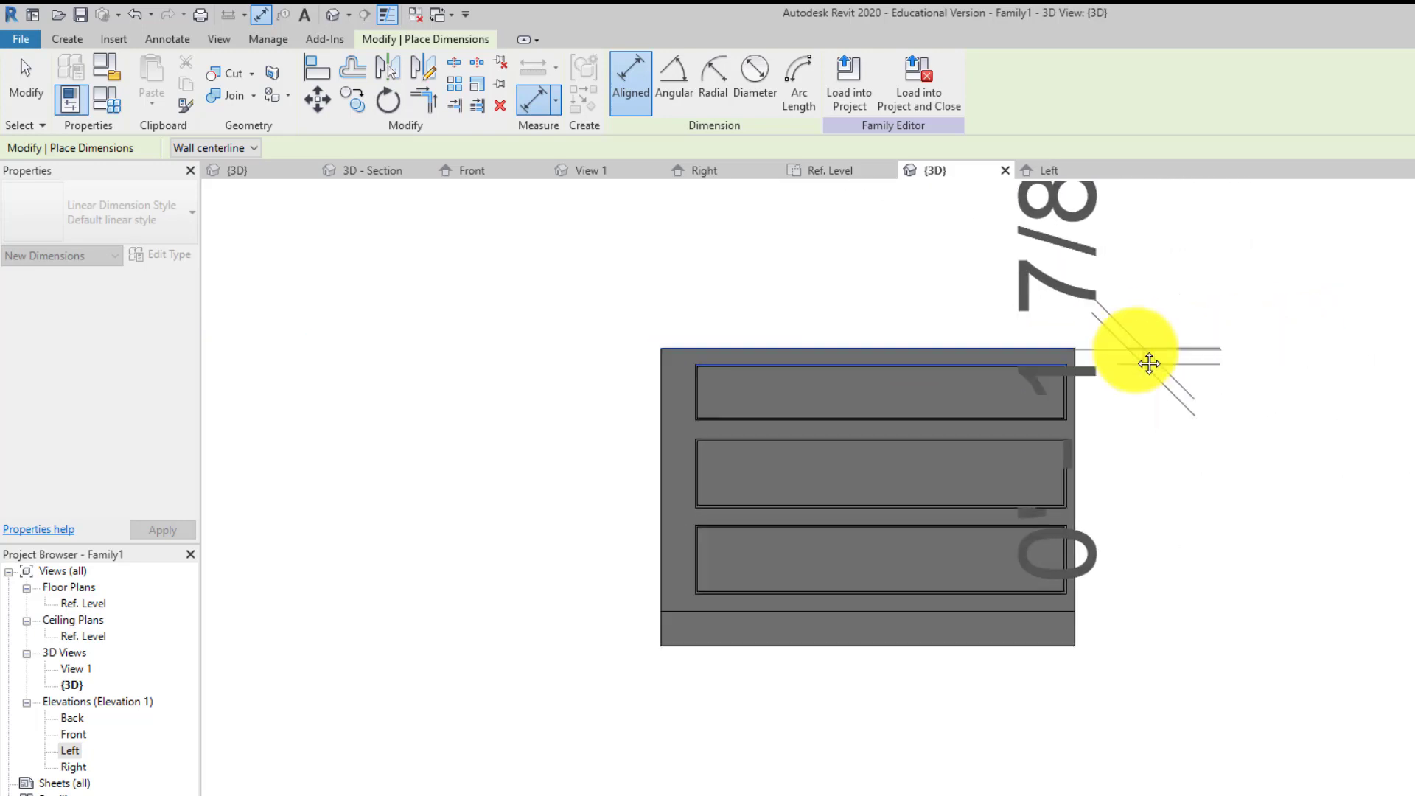
click(1184, 347)
key(Escape)
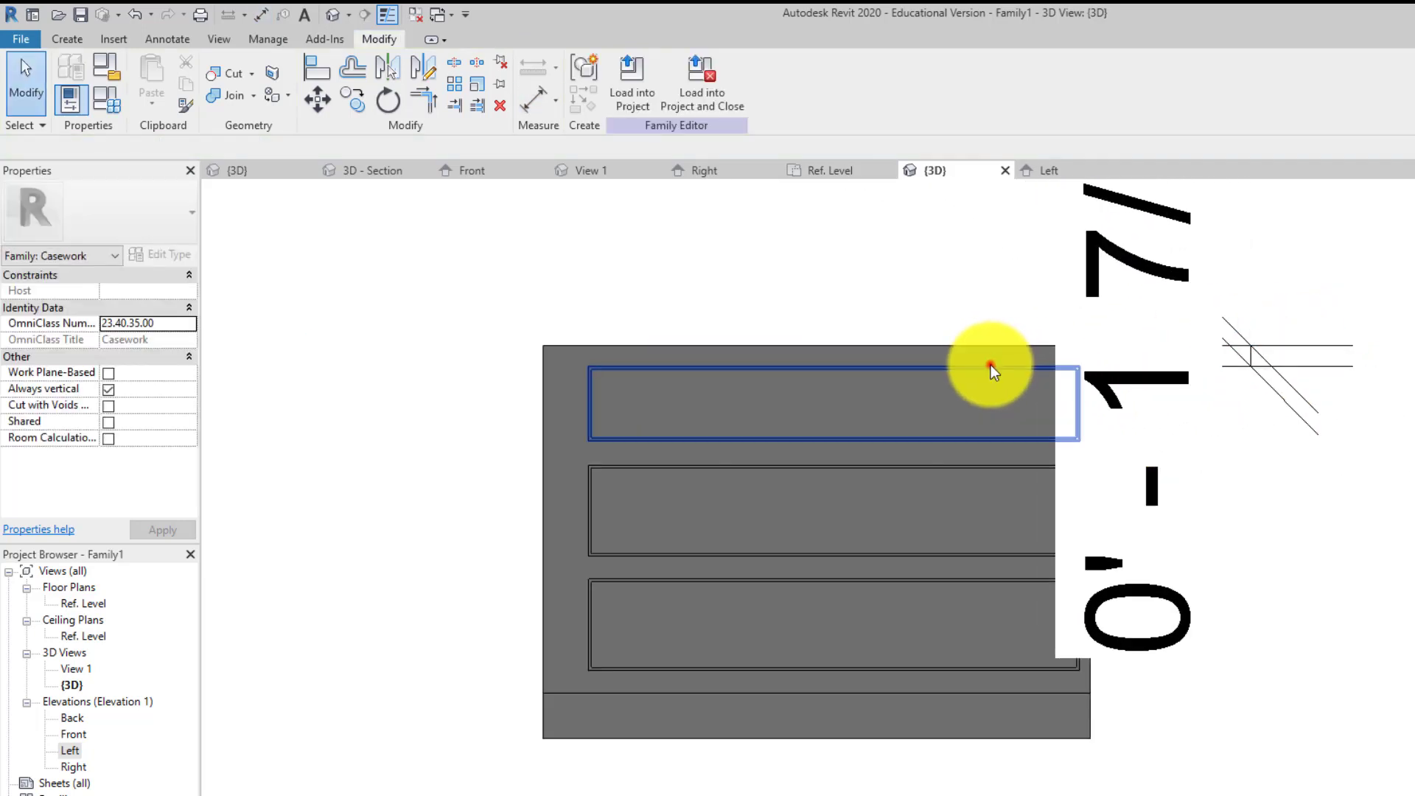
- Nudge the top drawer void vertically until its outer top line sits about 1 15/16" below the cabinet's top edge
click(991, 365)
middle_drag(1081, 366, 948, 528)
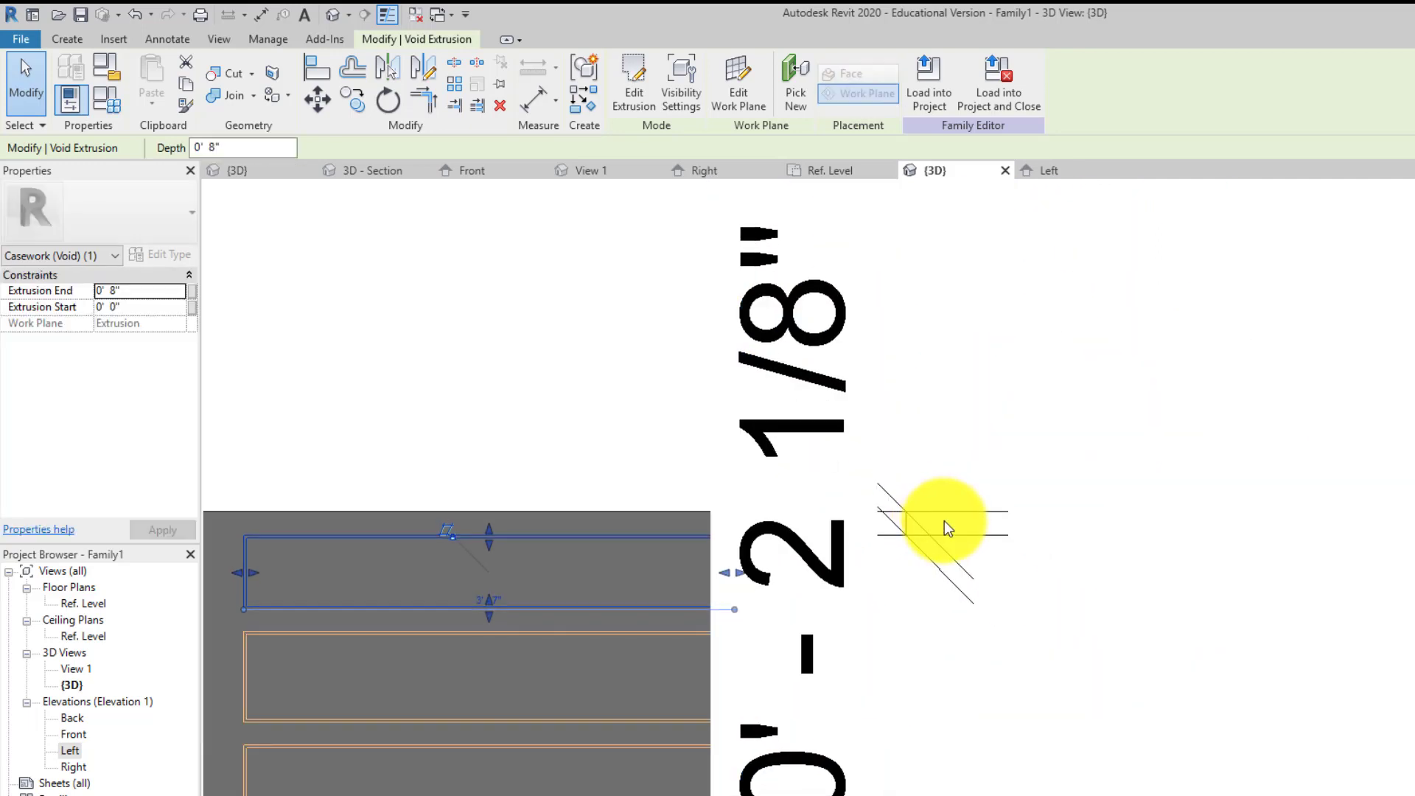
scroll(745, 534, down, 1)
scroll(745, 533, up, 4)
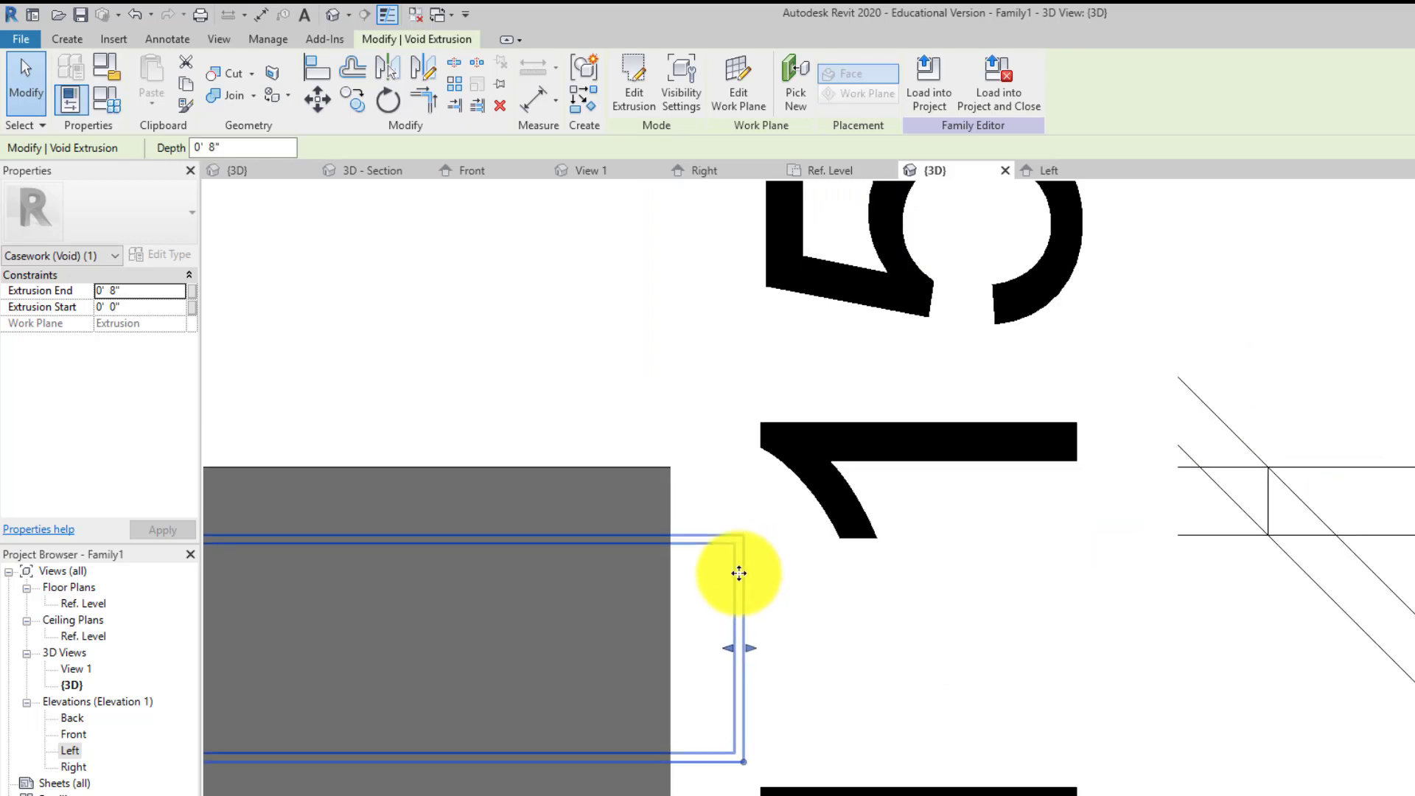
scroll(739, 573, down, 3)
scroll(894, 560, down, 1)
key(Escape)
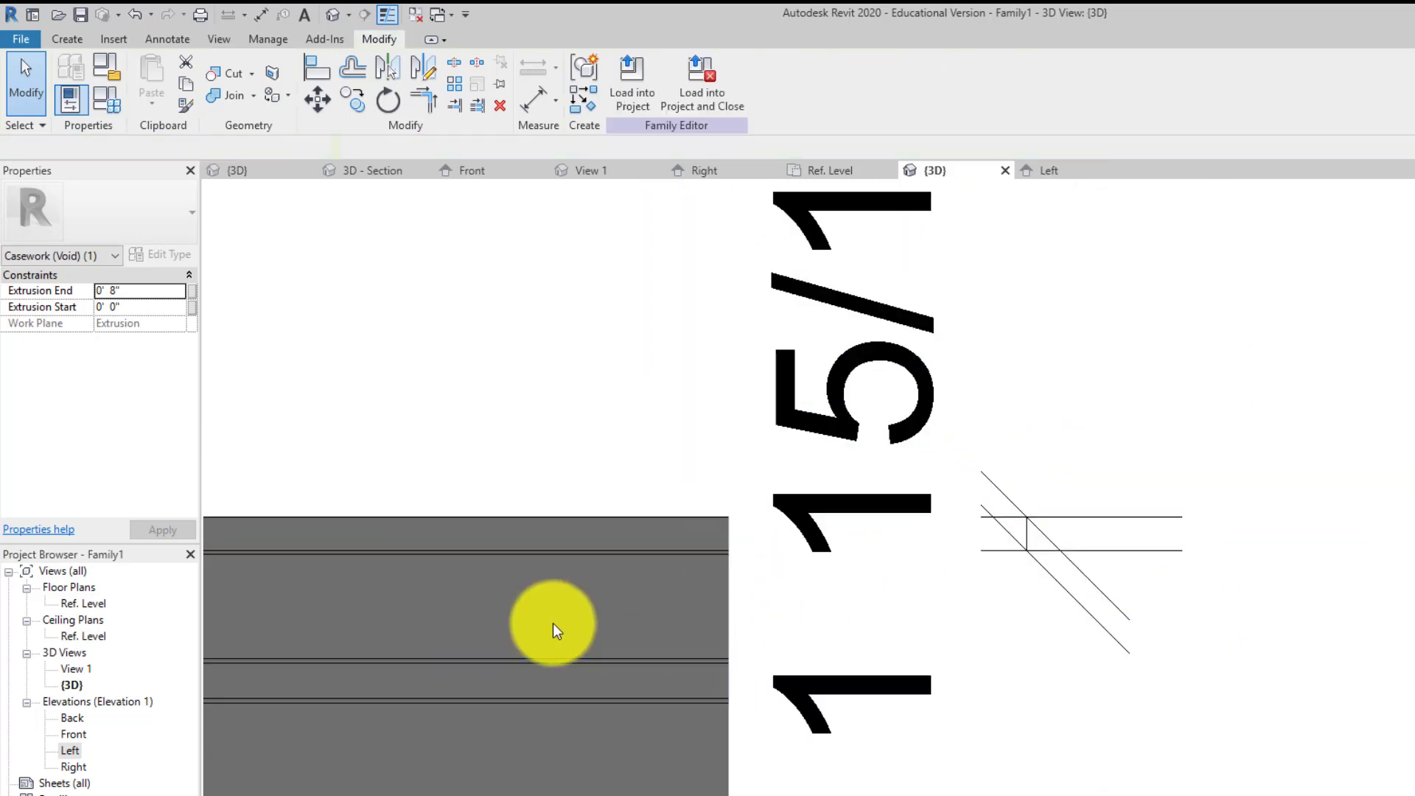
- Delete the dimension between the top drawer void and the cabinet's top edge
click(546, 556)
click(885, 437)
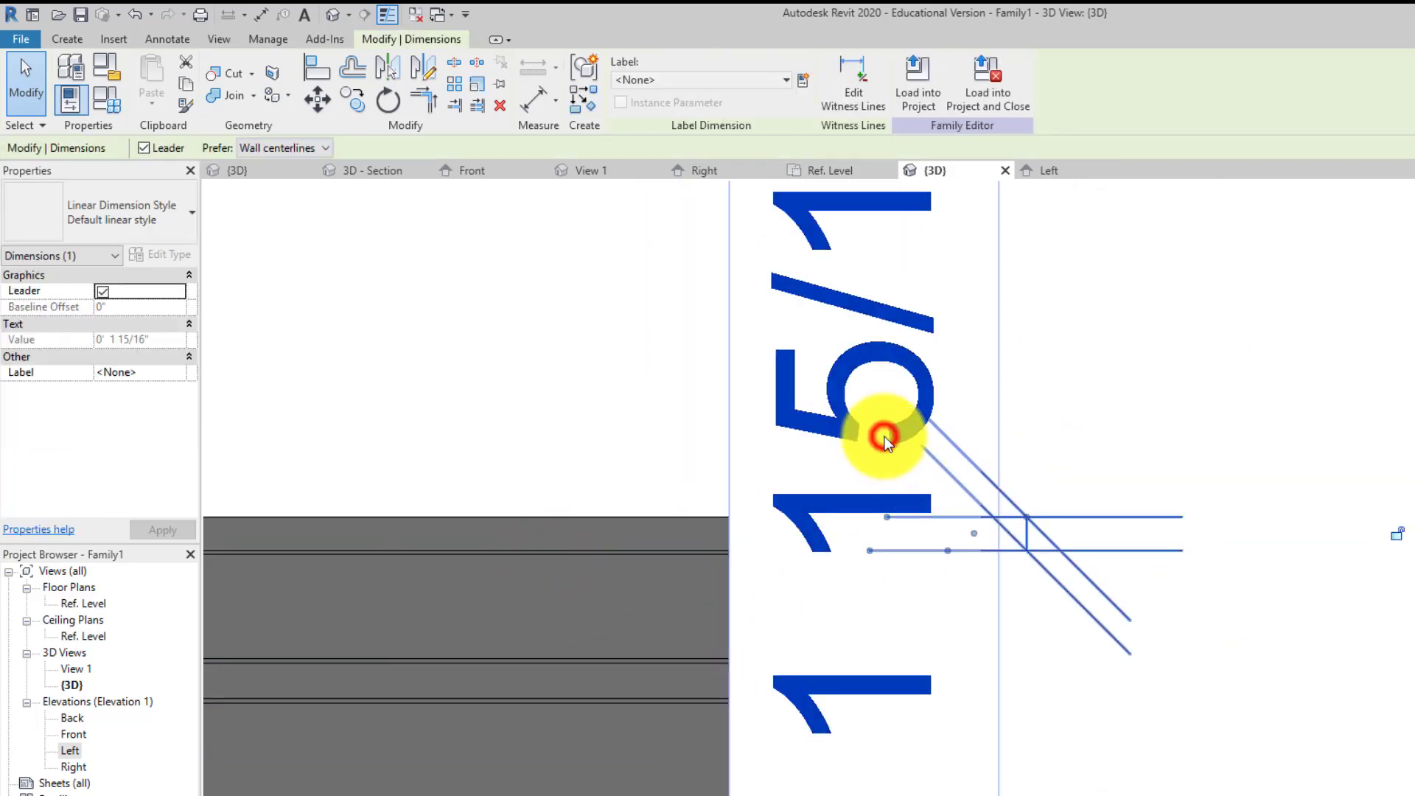
scroll(1117, 540, down, 2)
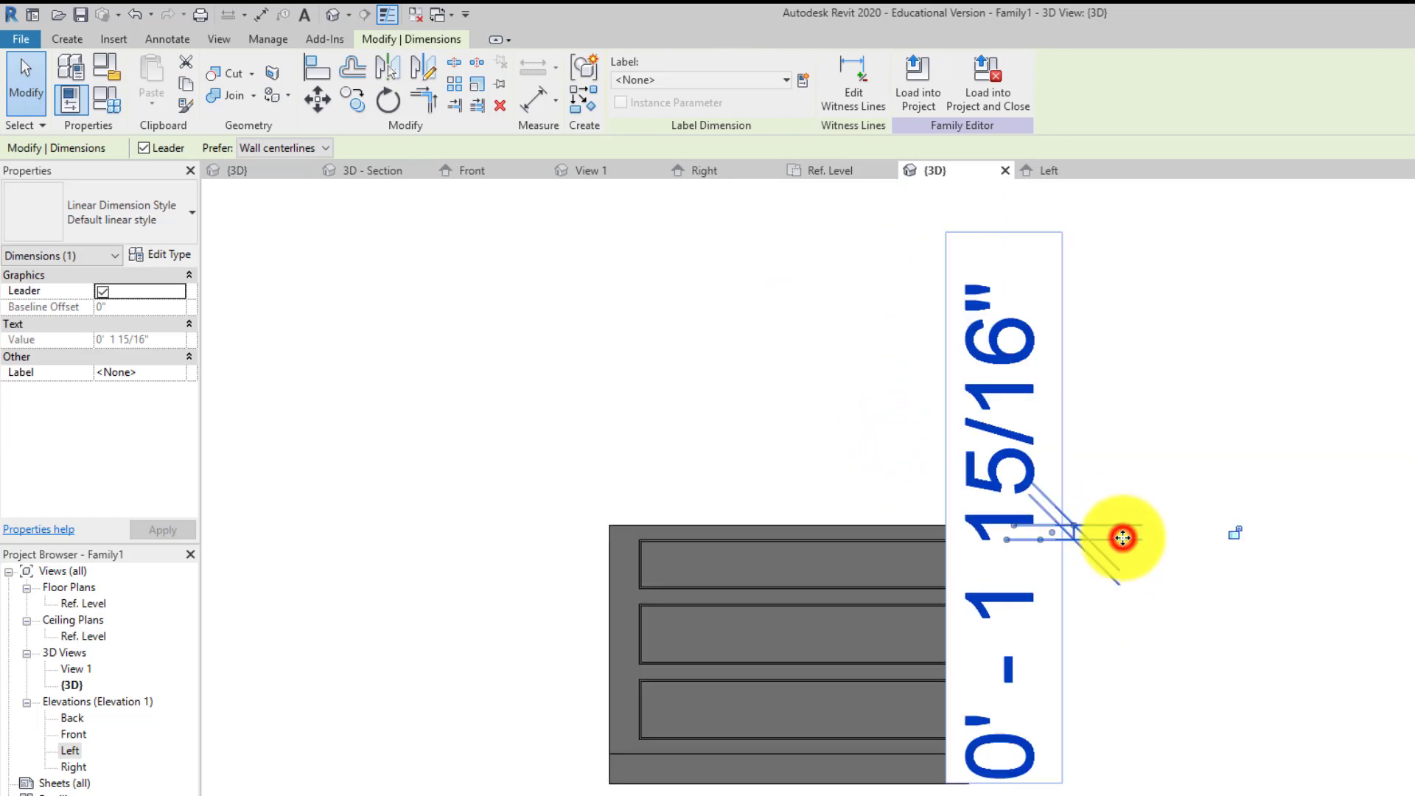
click(1123, 538)
click(959, 539)
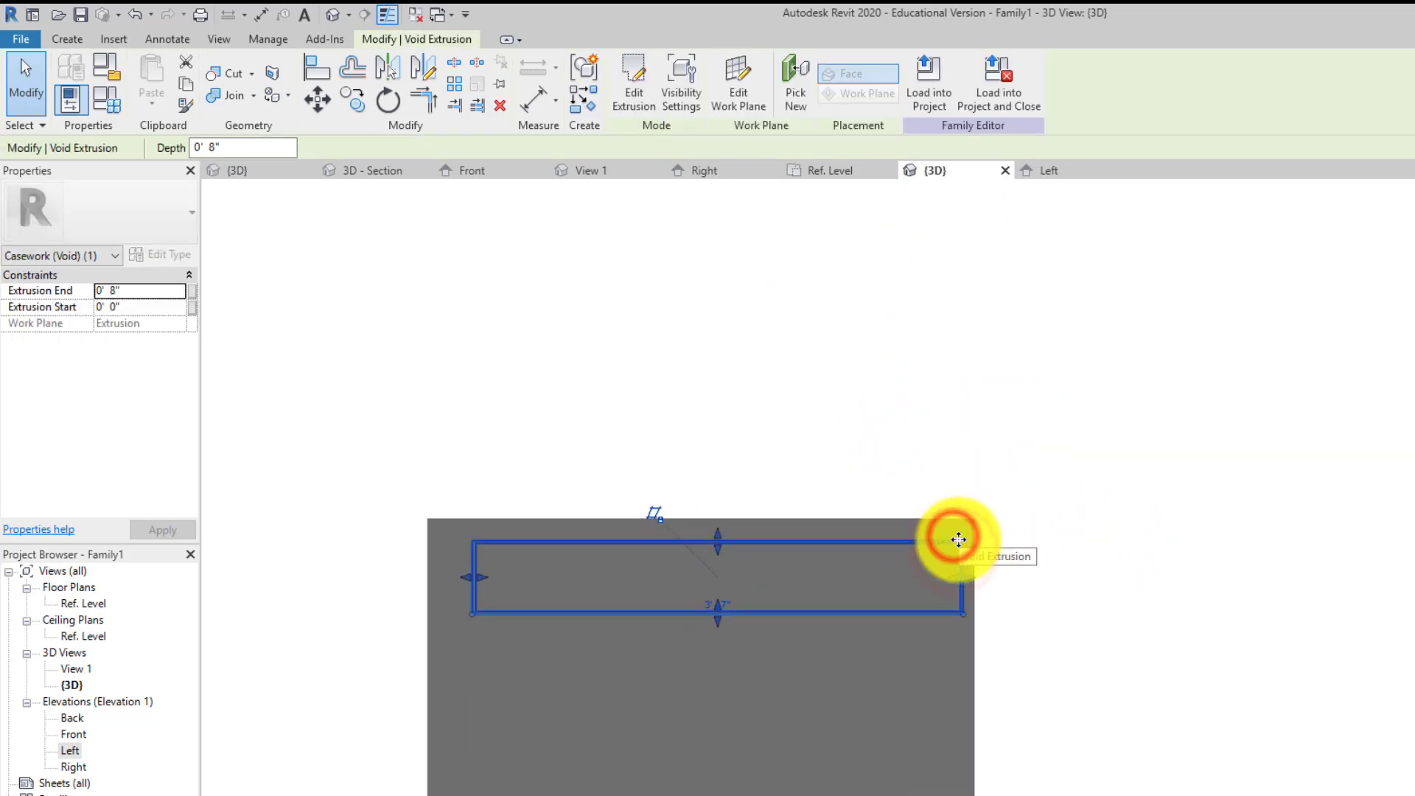
scroll(954, 542, up, 3)
click(758, 452)
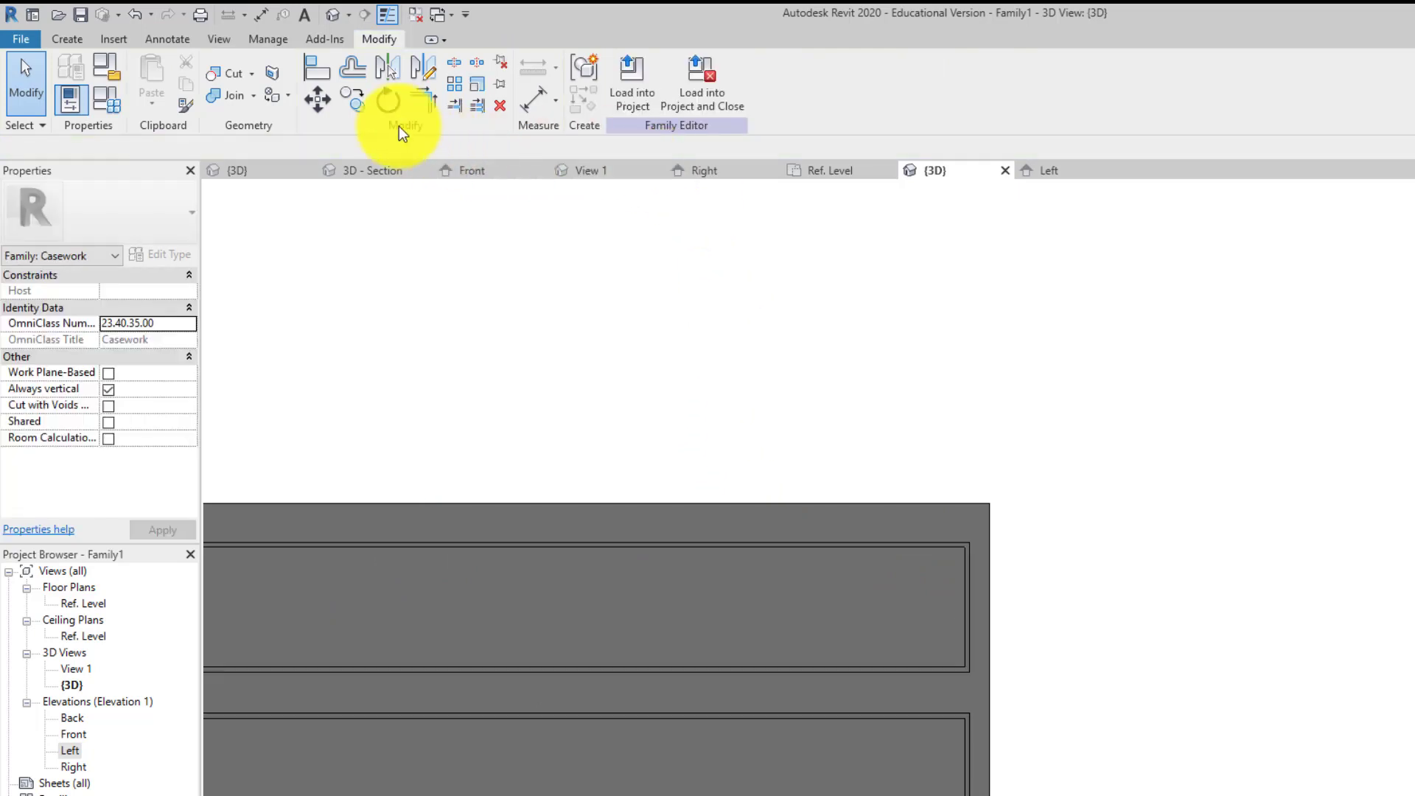
- Edit the top drawer void's sketch and draw a 2" vertical guide line down from the cabinet's top edge
double_click(564, 542)
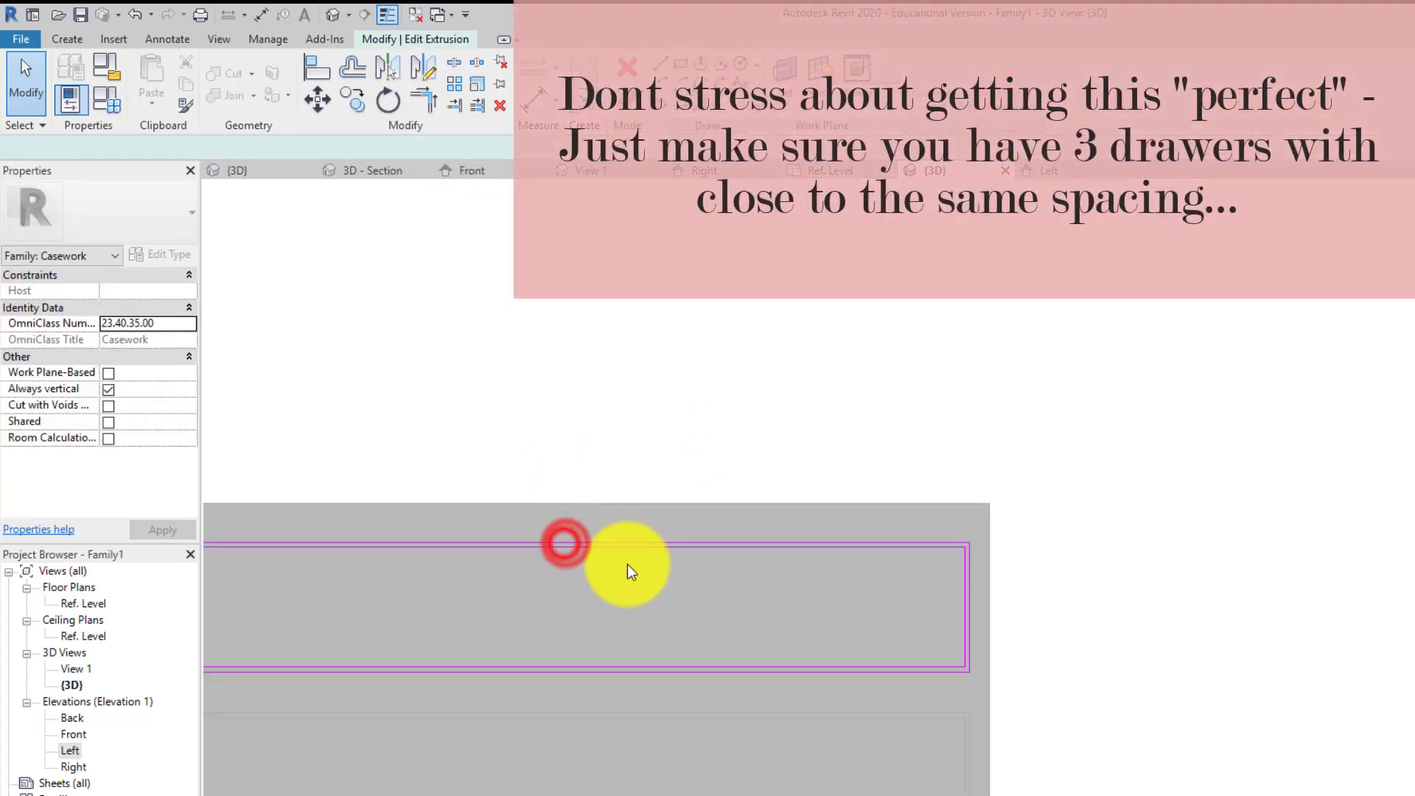
click(658, 65)
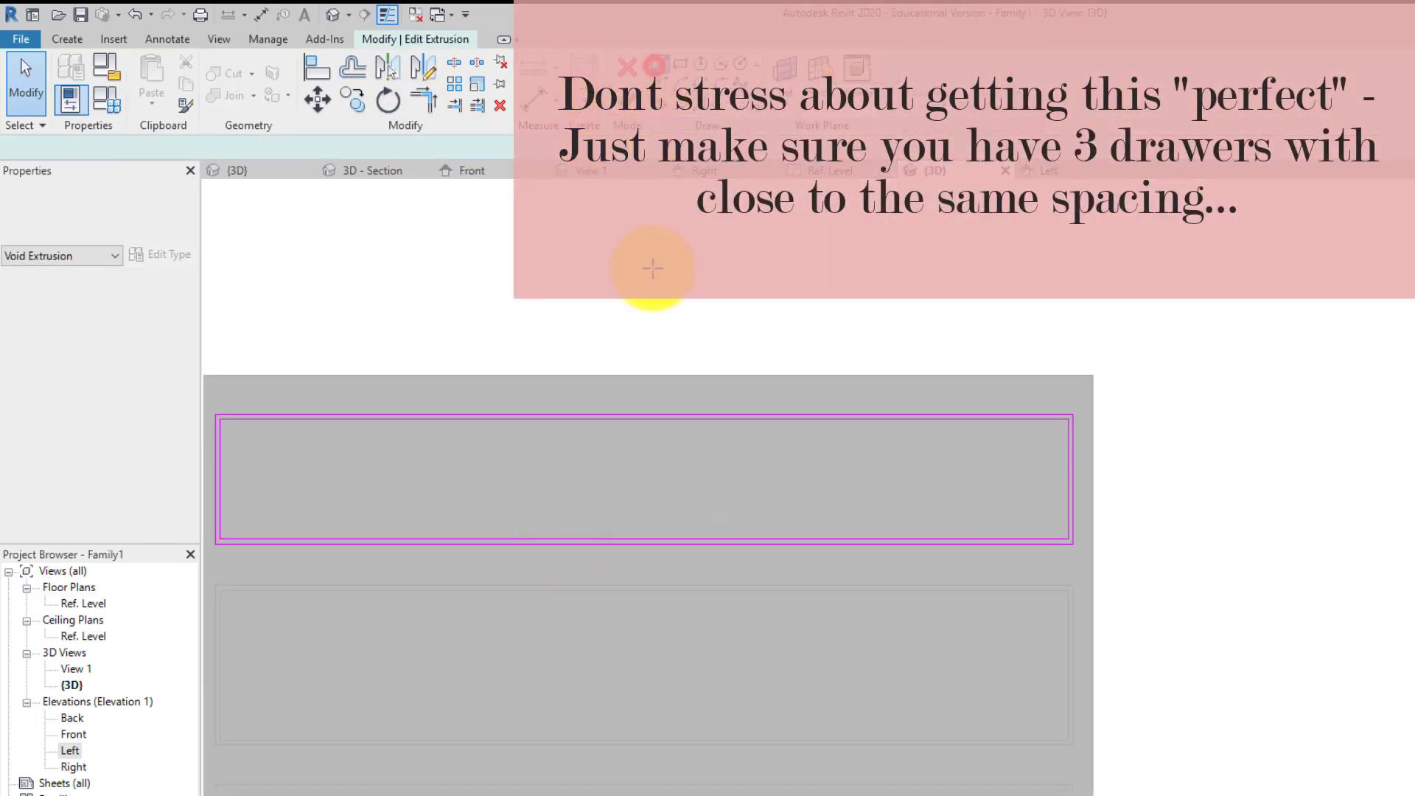
click(653, 372)
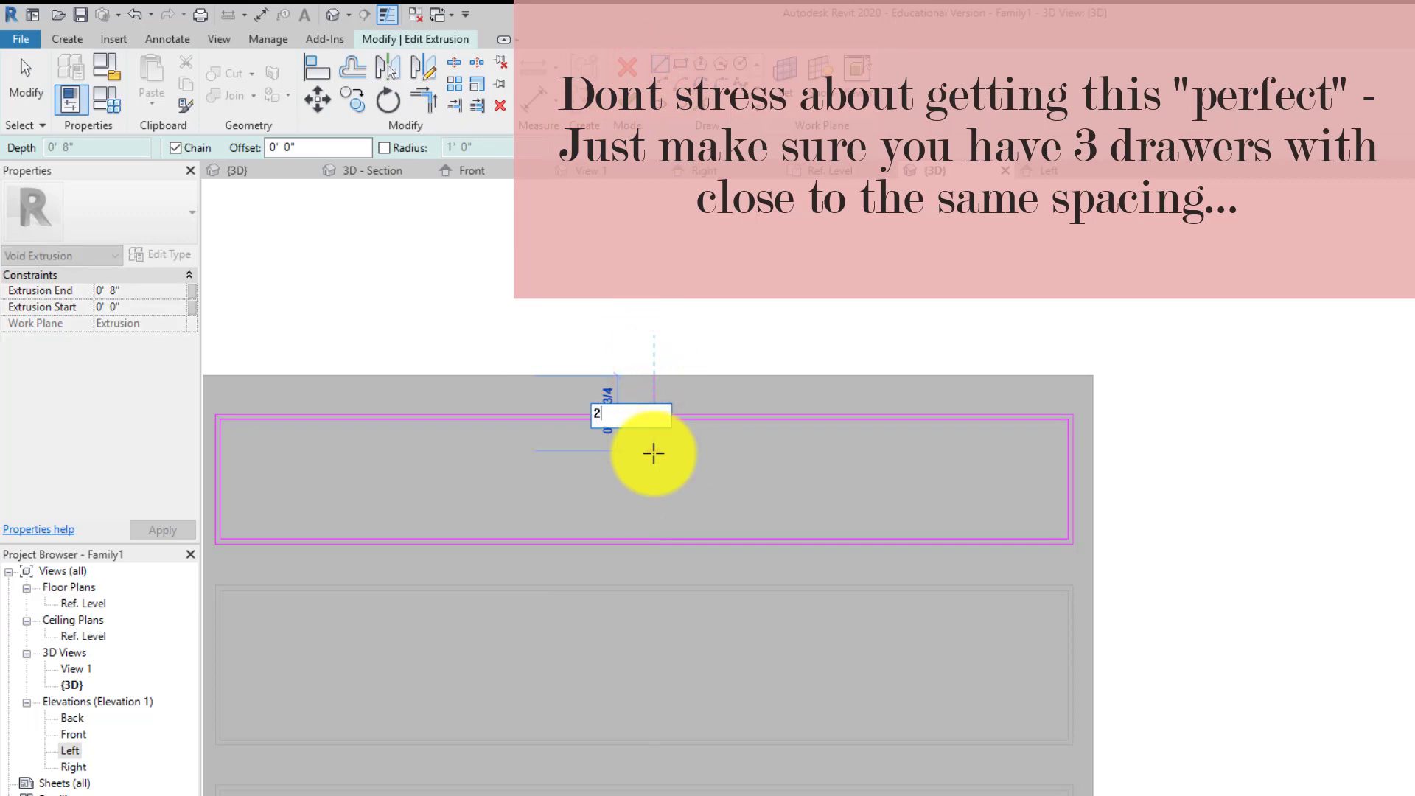
key(Return)
key(Escape)
key(Escape)
- Move the top drawer's entire double outline down so its outer top line meets the guide line's lower end
scroll(593, 432, down, 2)
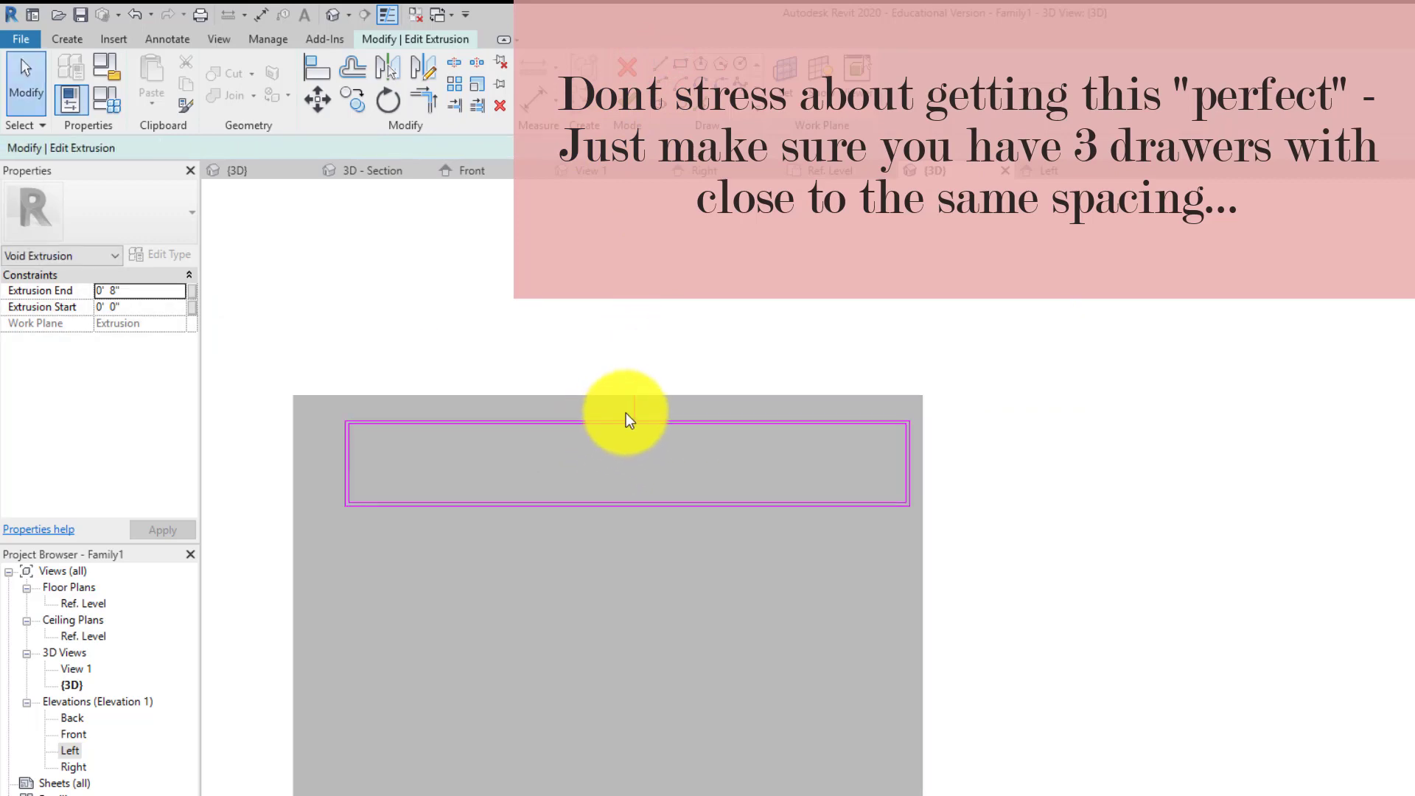
scroll(626, 413, up, 5)
scroll(684, 421, down, 5)
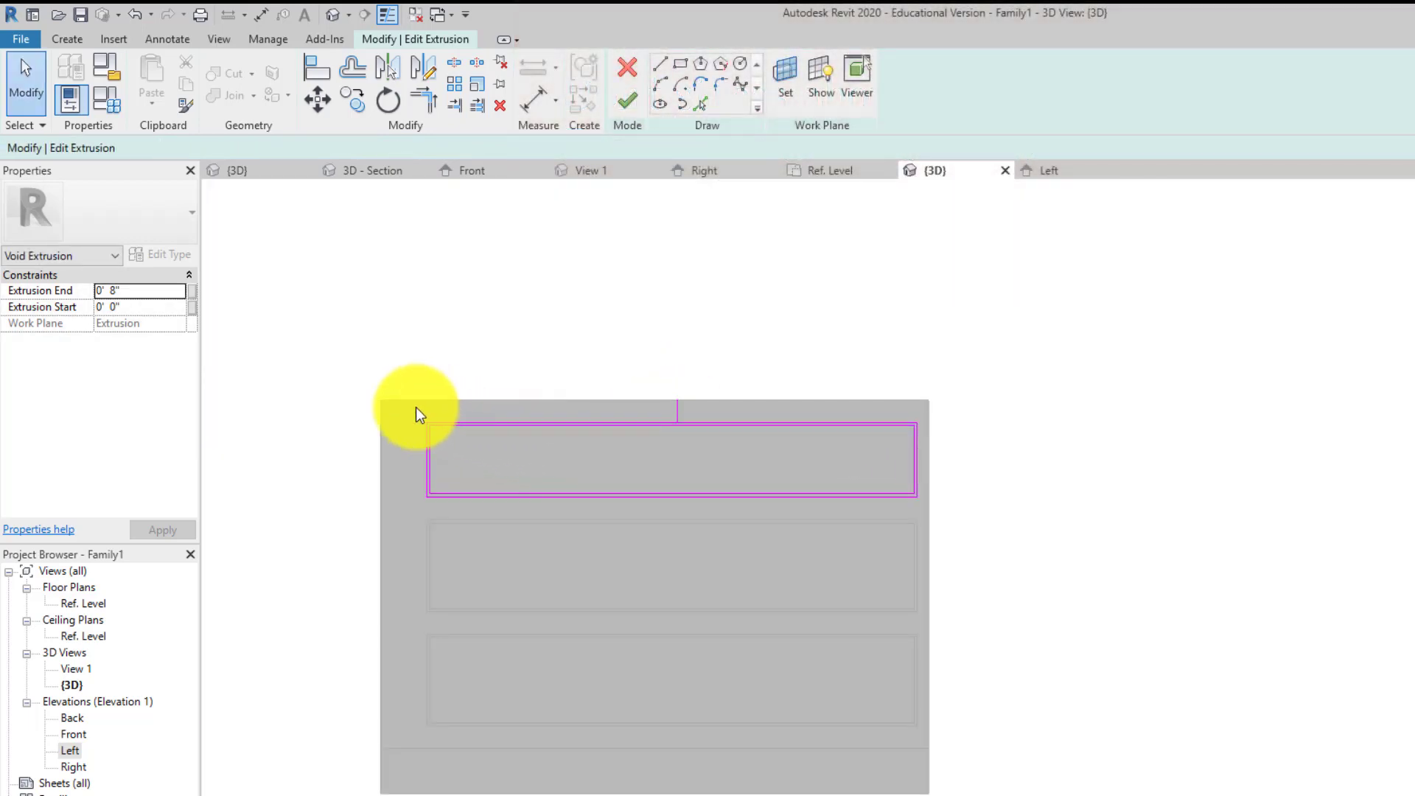
mouse_move(414, 405)
mouse_down()
mouse_move(884, 516)
mouse_move(938, 506)
mouse_up()
scroll(653, 420, up, 5)
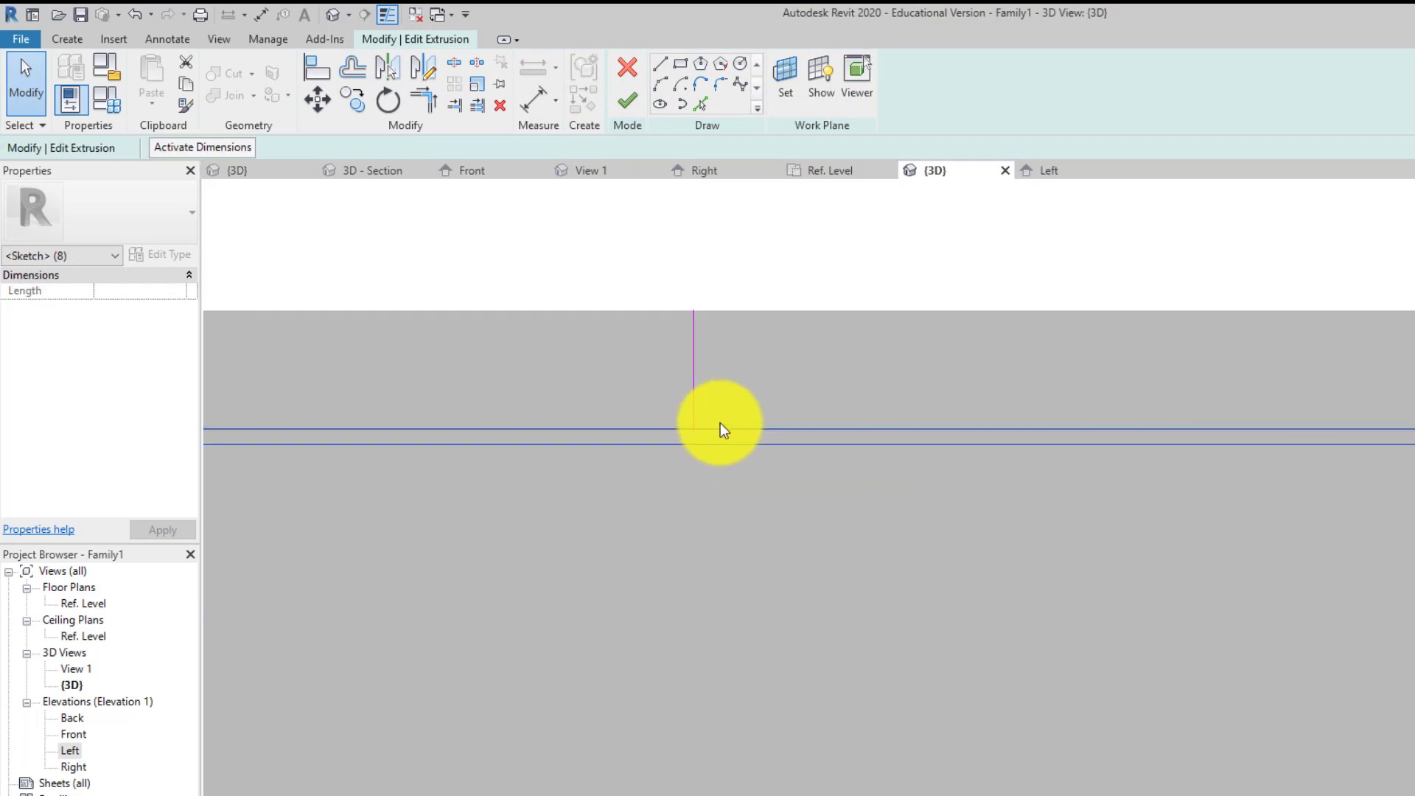
click(318, 100)
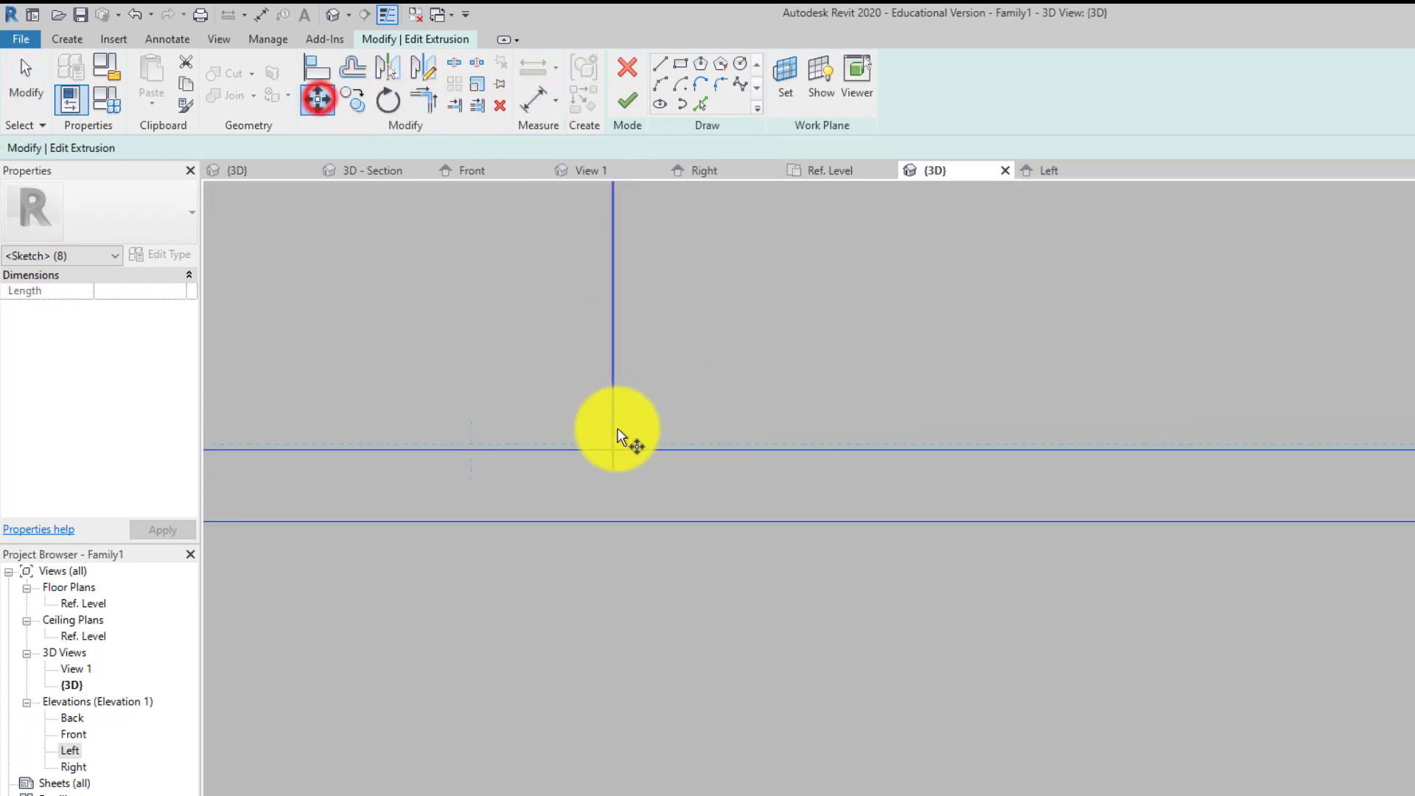
click(613, 451)
click(614, 466)
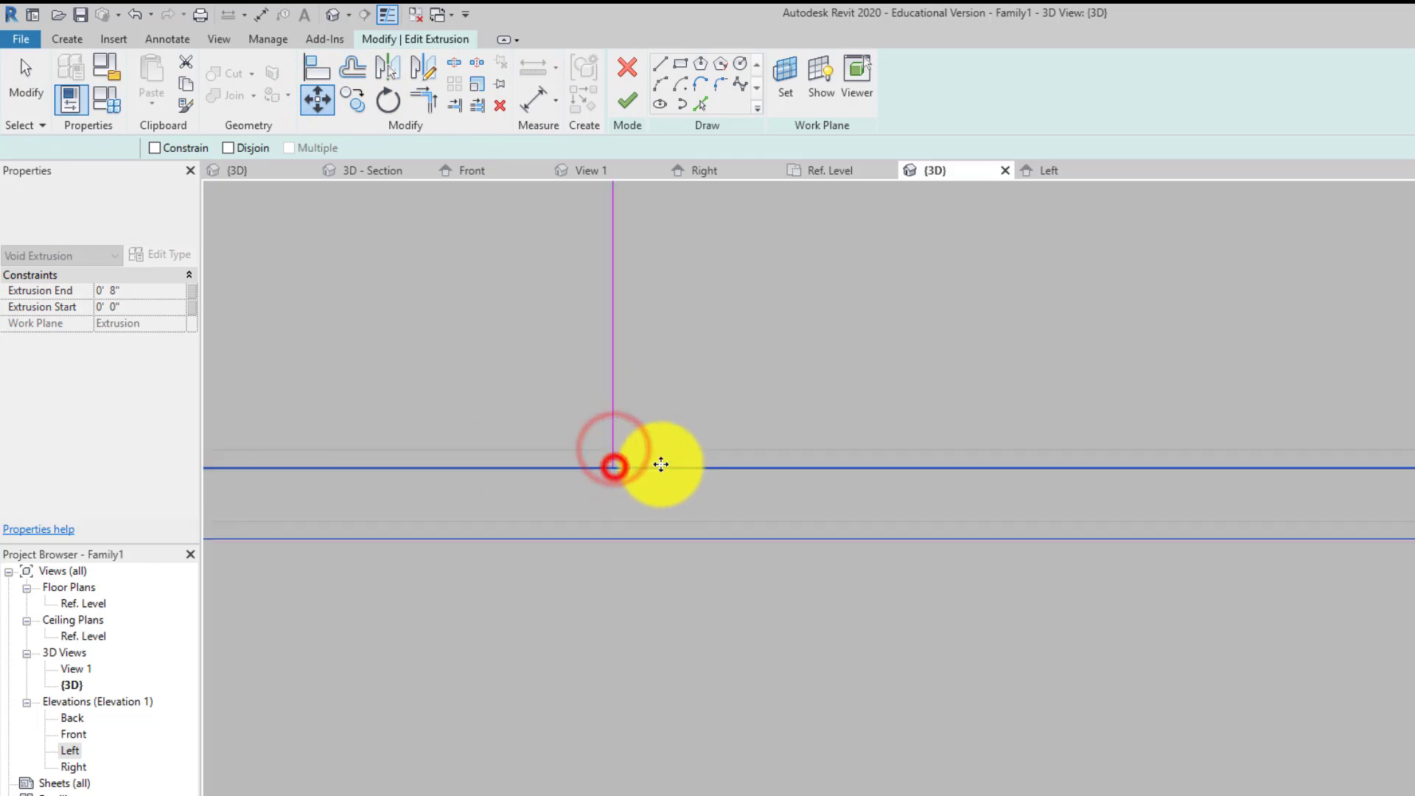
scroll(675, 438, down, 3)
click(710, 541)
scroll(713, 441, down, 2)
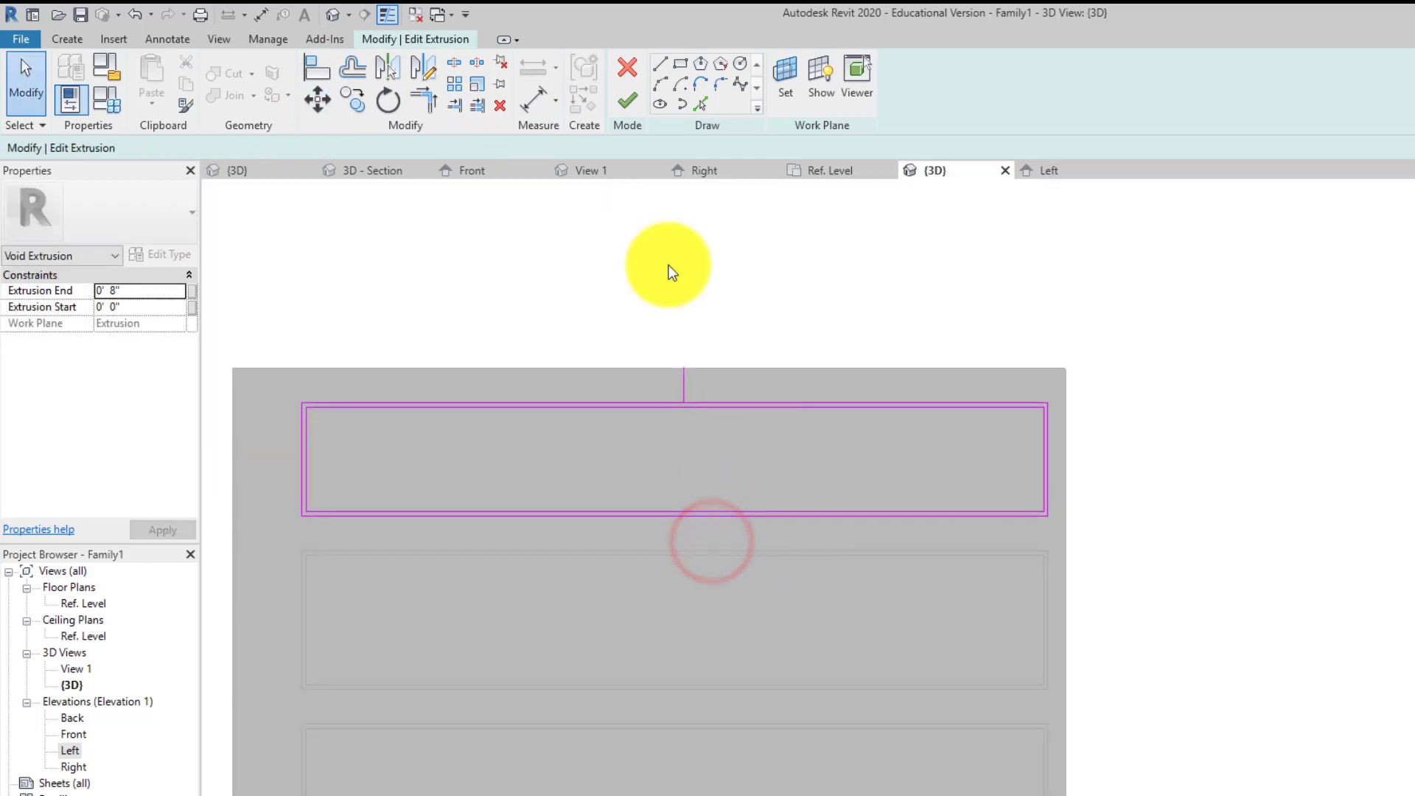
- Delete the stray vertical line above the top drawer panel and finish the void extrusion sketch
click(615, 90)
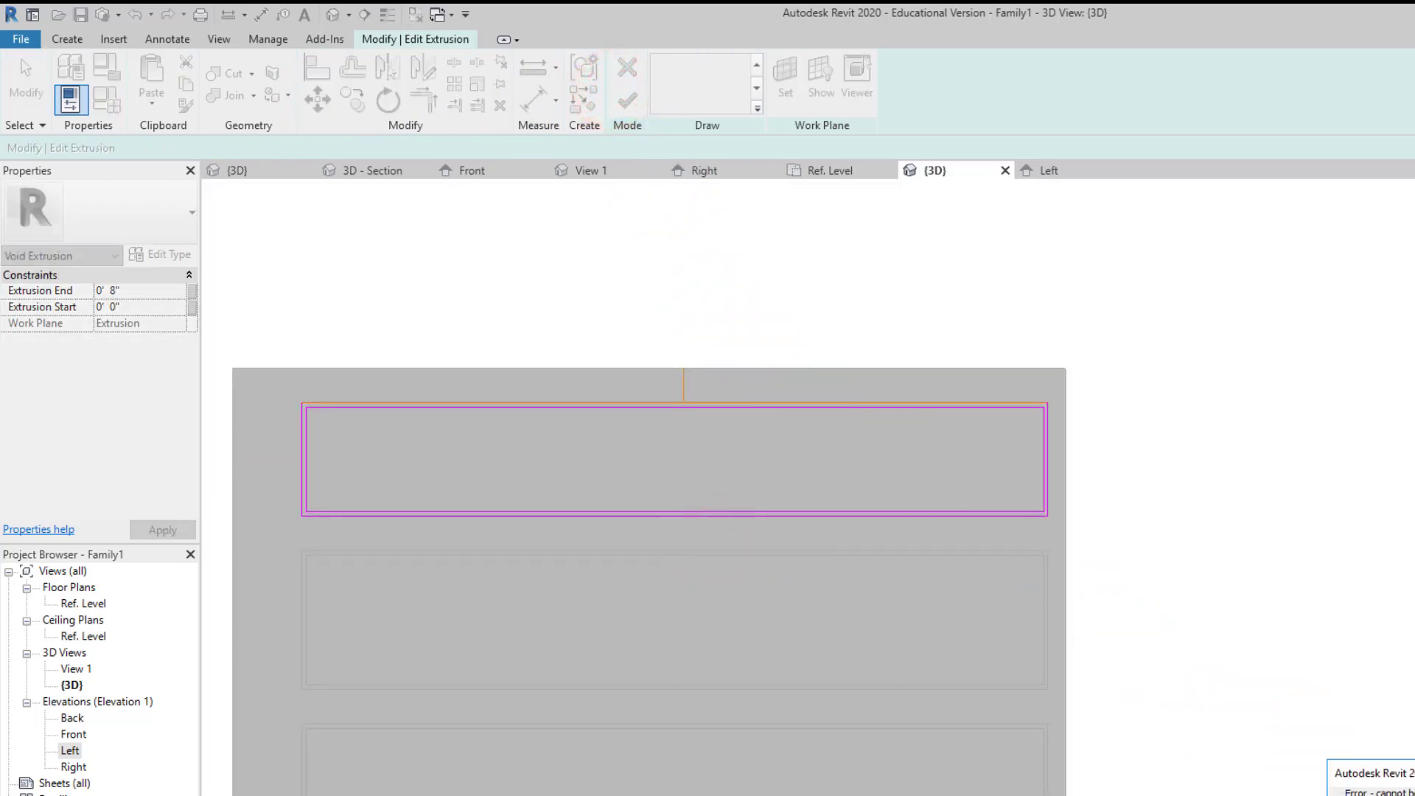
click(685, 383)
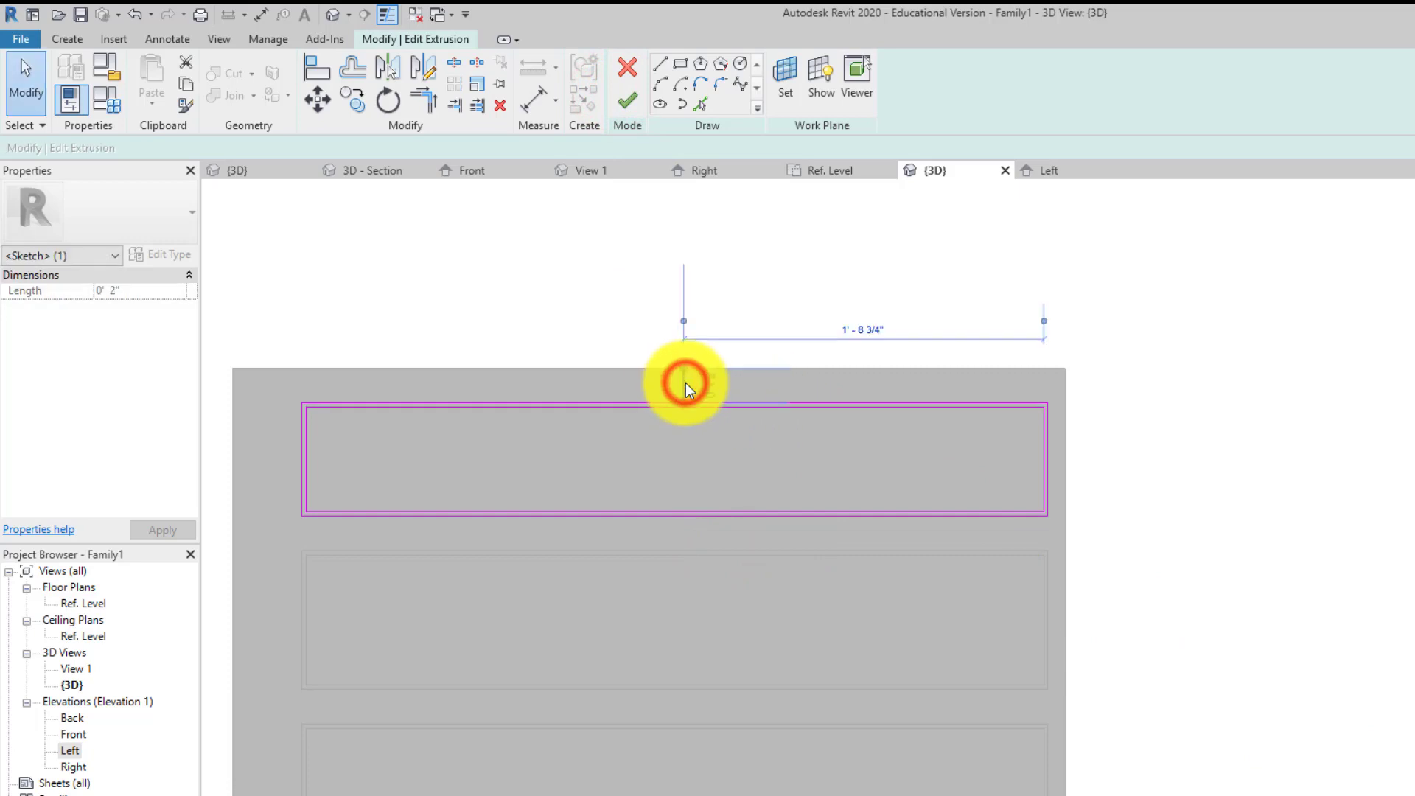
key(Escape)
middle_drag(770, 521, 796, 428)
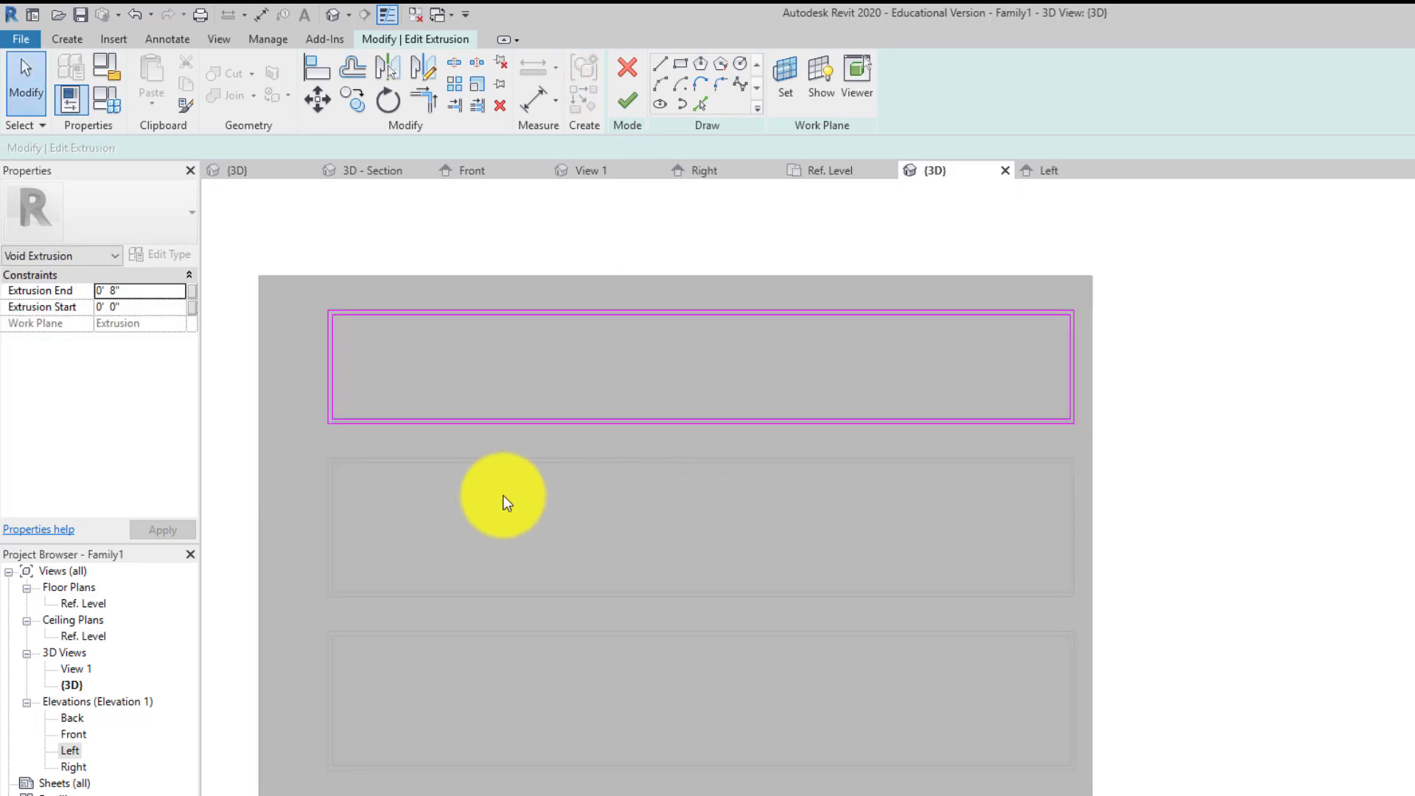
click(626, 105)
click(1087, 445)
click(1212, 546)
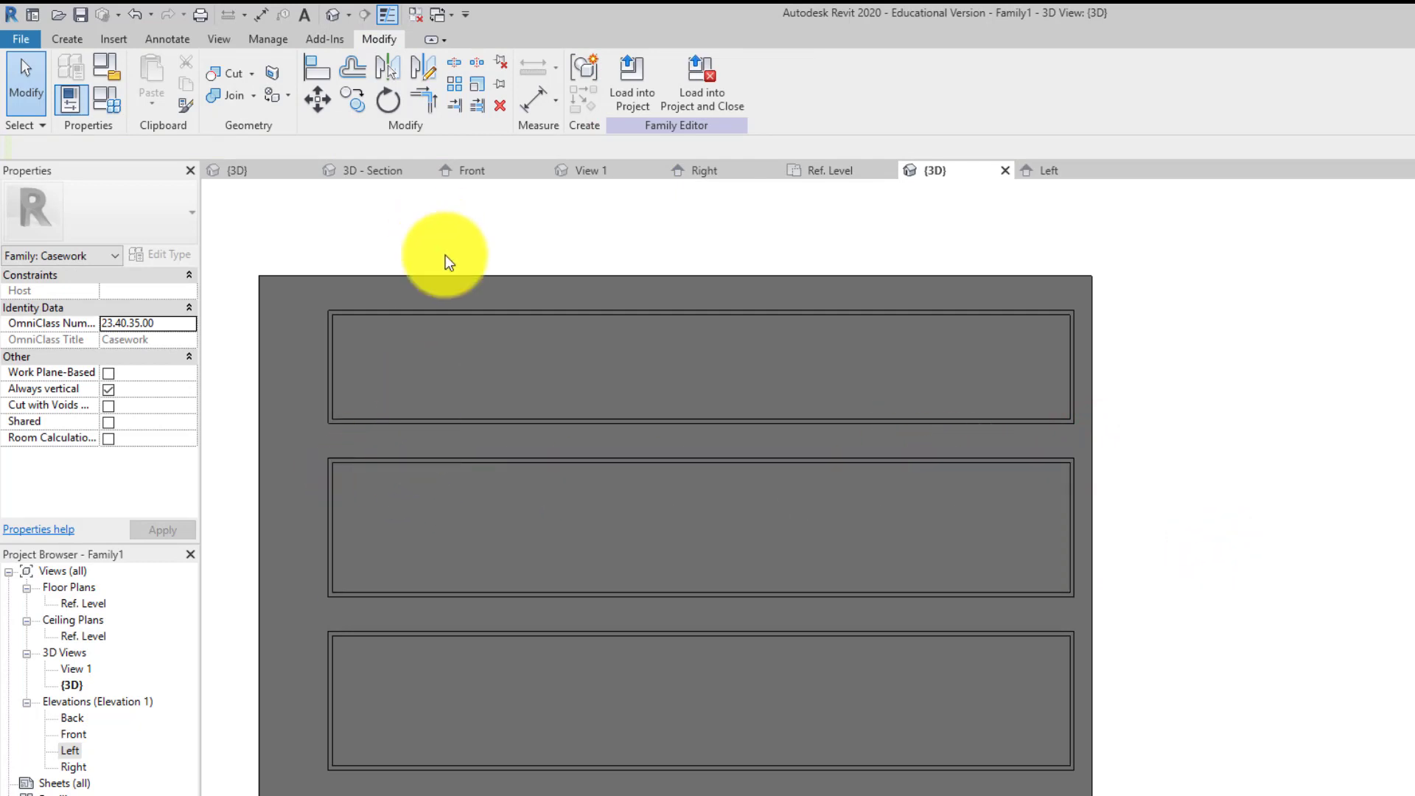
- Measure the gaps between the top and middle and the middle and bottom drawer panels with aligned dimensions
click(541, 99)
click(1001, 423)
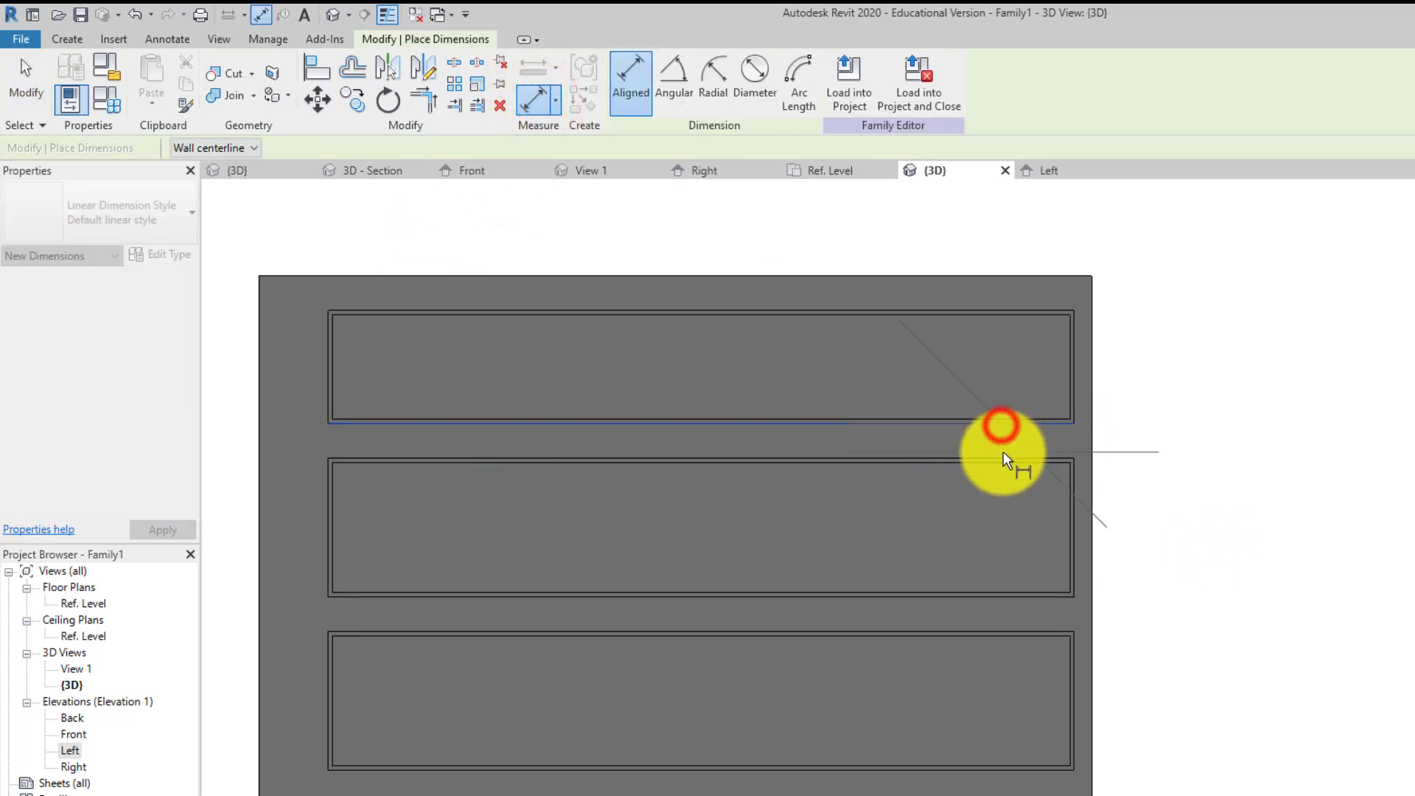
click(1003, 453)
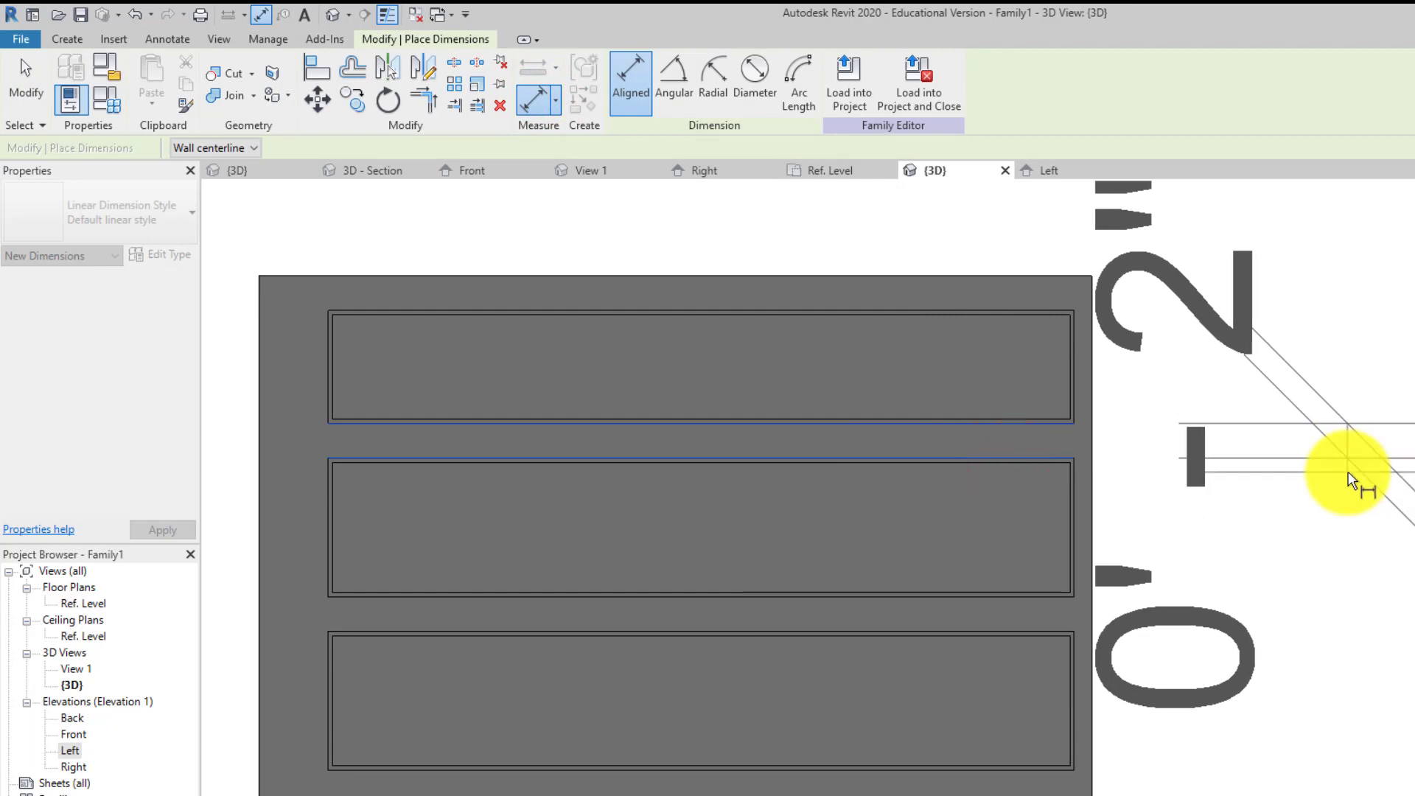
key(Escape)
click(1064, 594)
click(1054, 627)
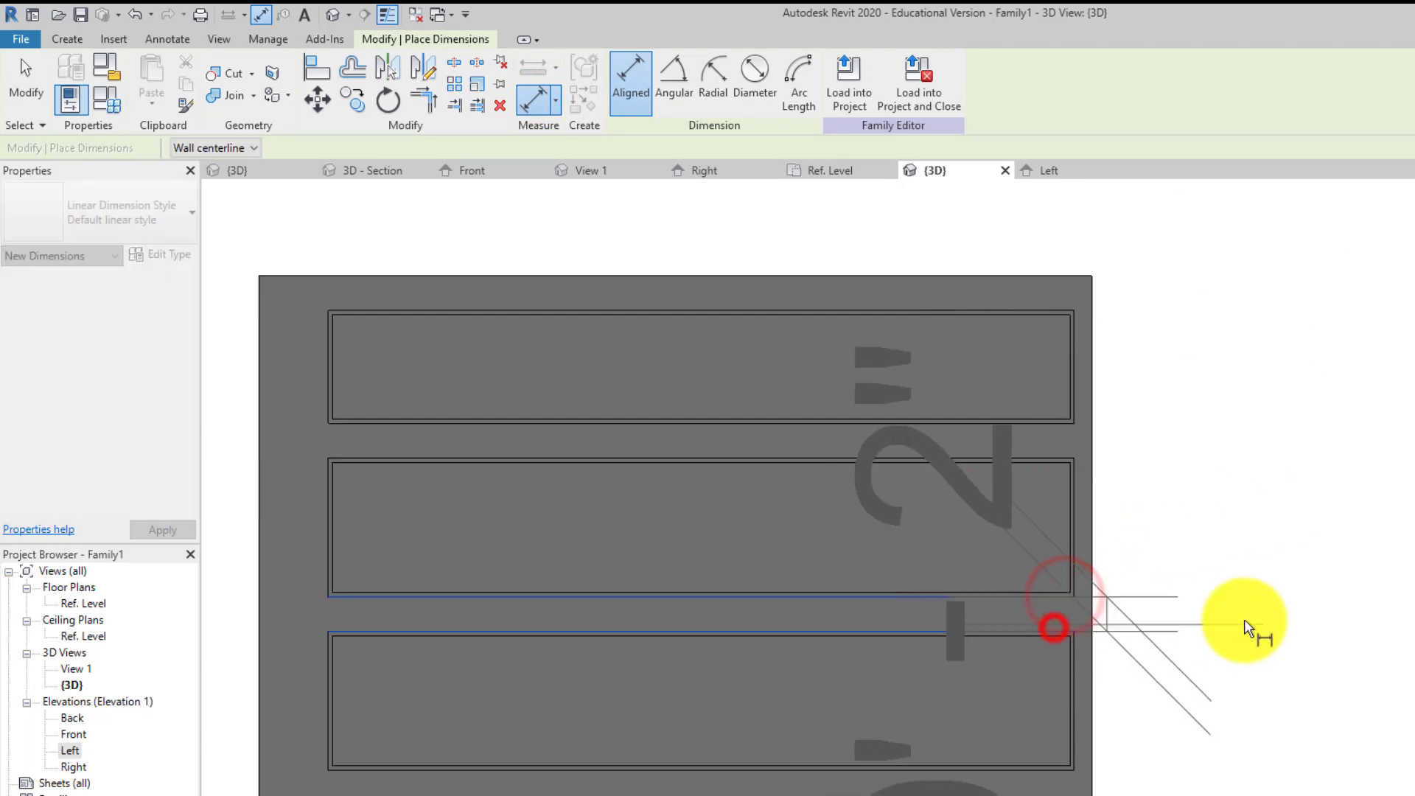
scroll(1366, 580, down, 2)
middle_drag(1366, 581, 995, 496)
key(Escape)
scroll(701, 496, up, 2)
key(Escape)
- Inspect the cabinet front and its three recessed drawer panels straight on and at an angle
middle_drag(701, 496, 995, 373)
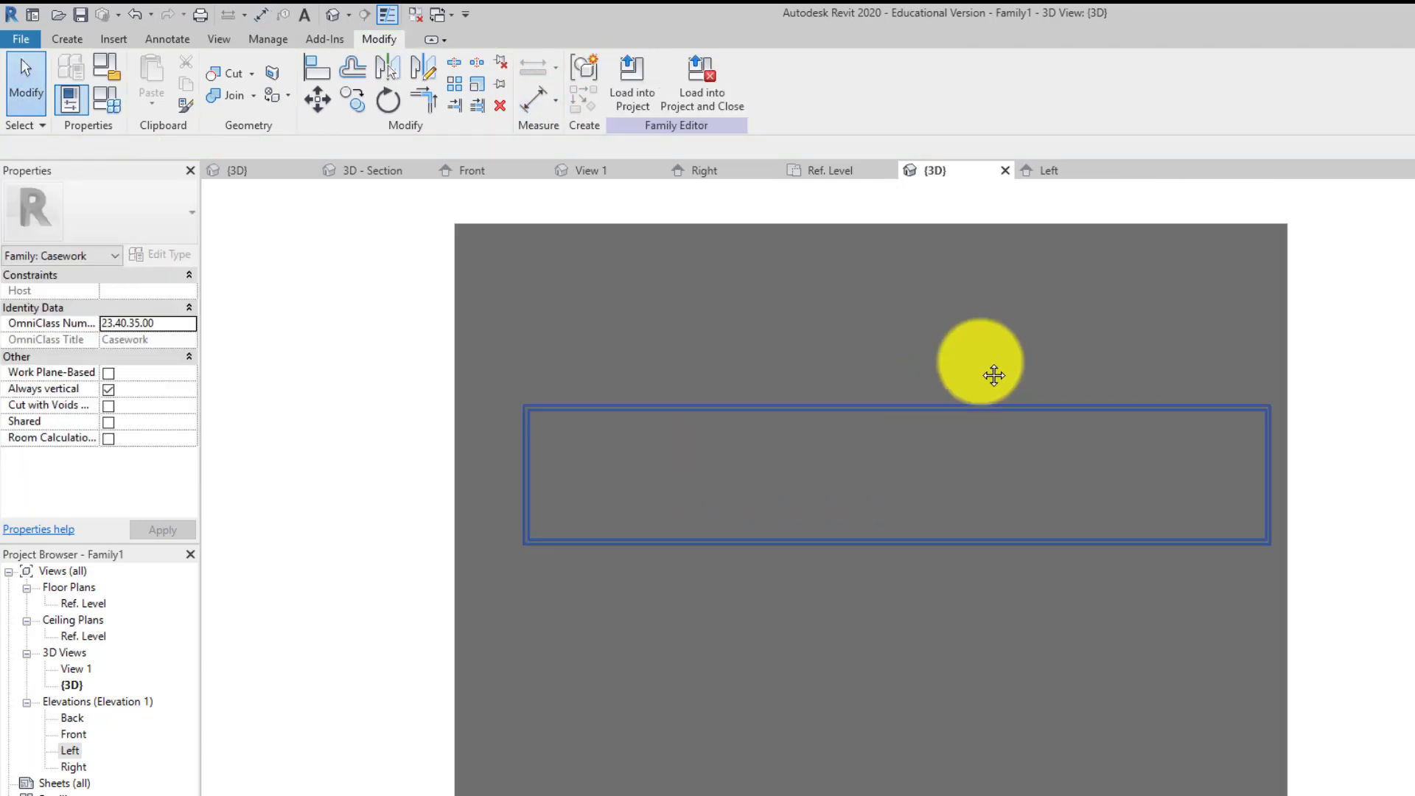
middle_drag(876, 505, 771, 562)
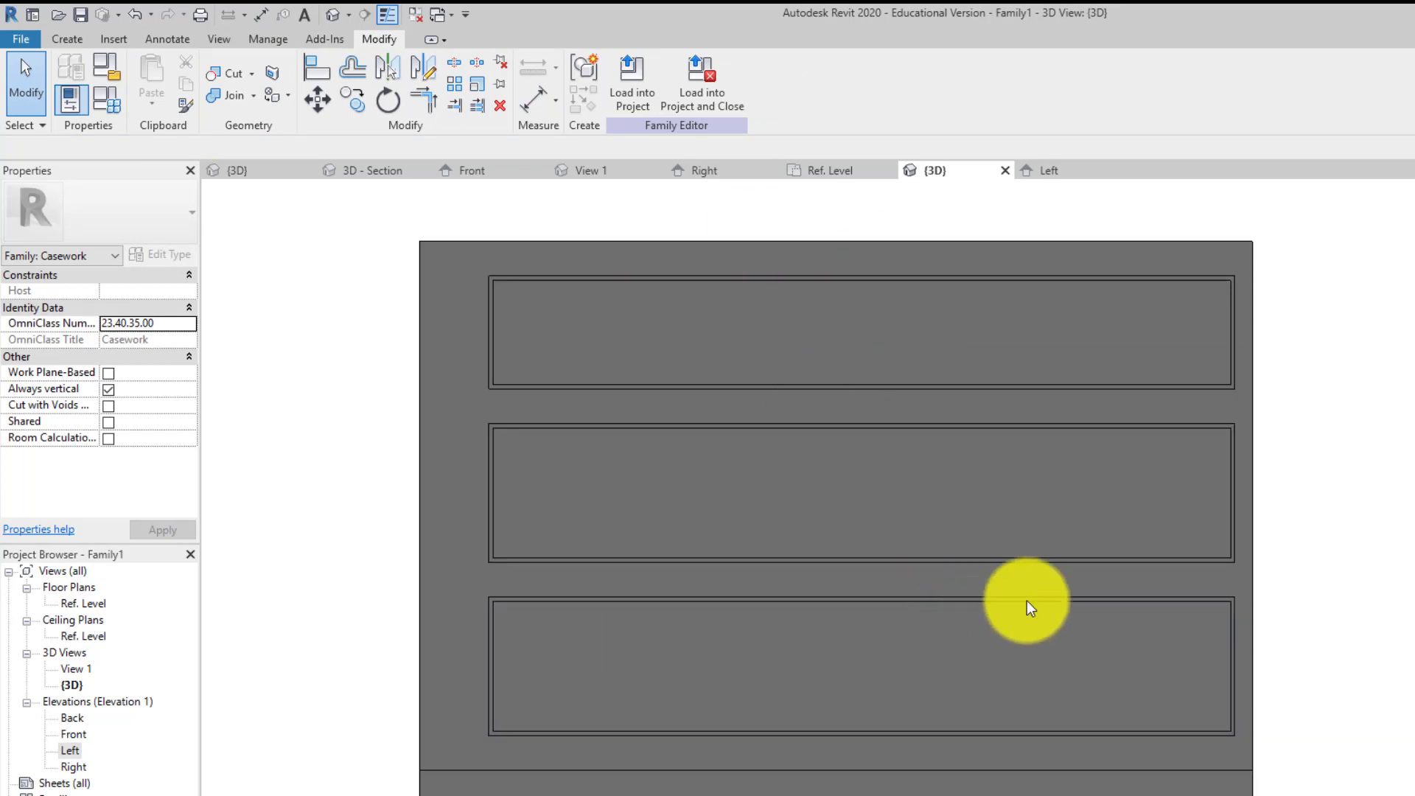
middle_drag(1027, 600, 990, 609)
shift+middle_drag(1404, 413, 1280, 470)
scroll(742, 499, down, 3)
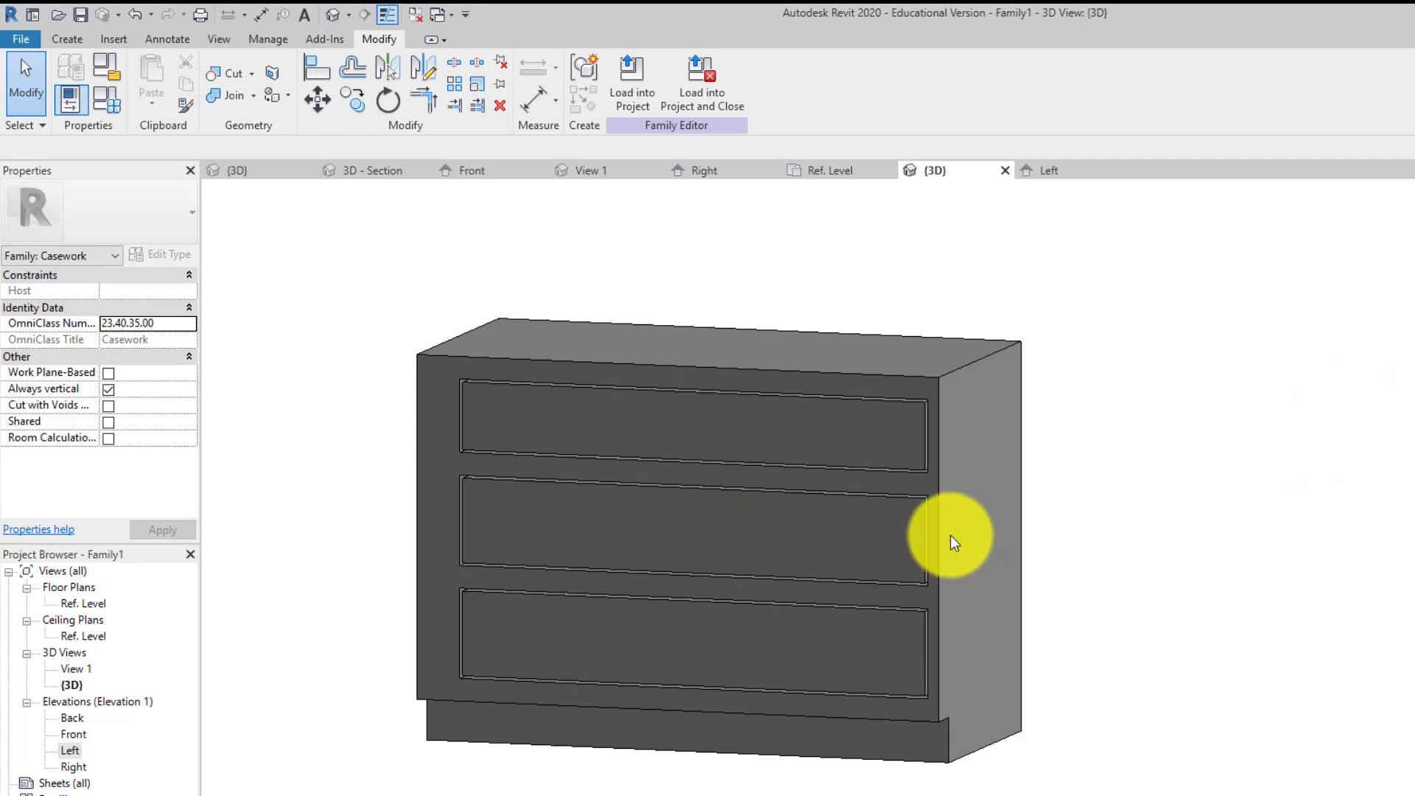
click(326, 399)
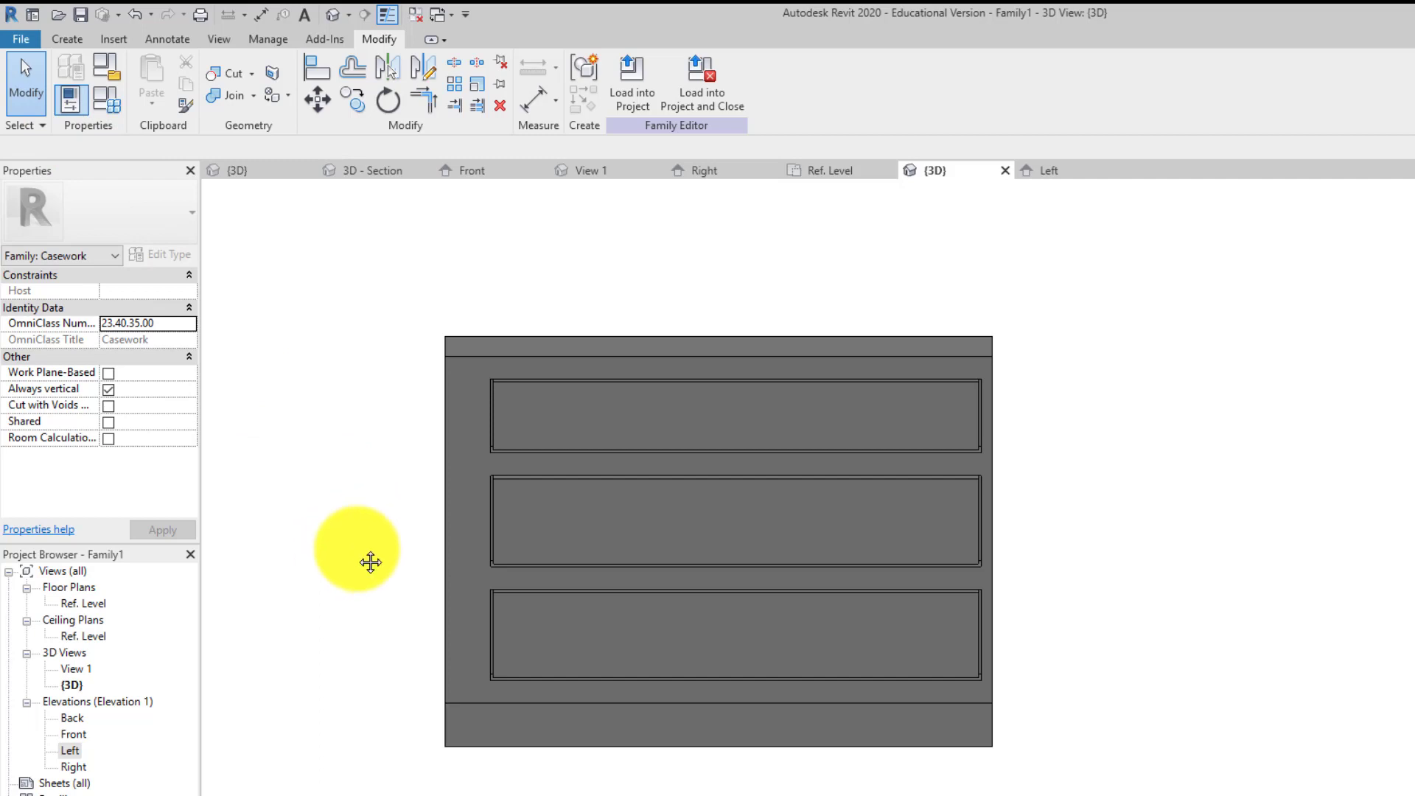
middle_drag(371, 563, 423, 573)
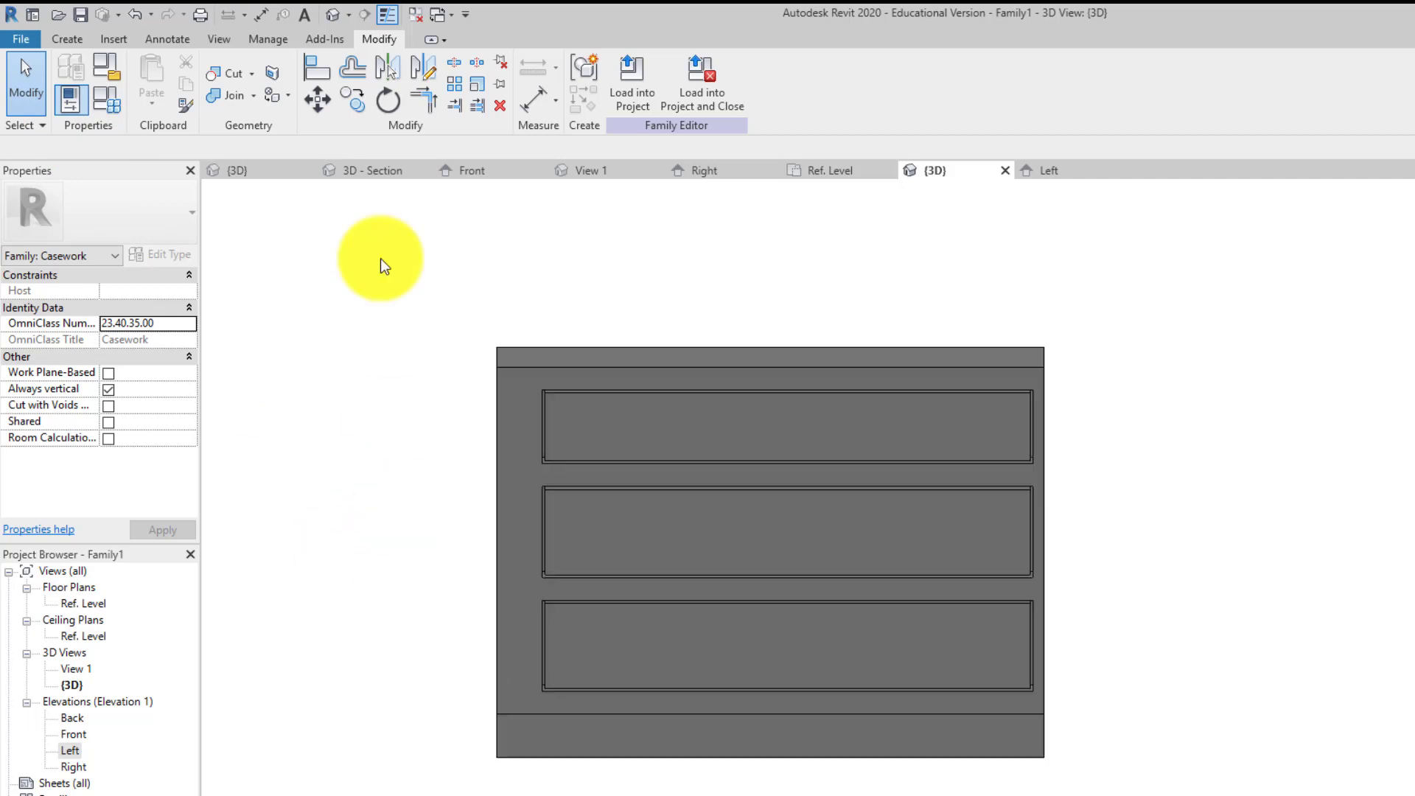
click(517, 412)
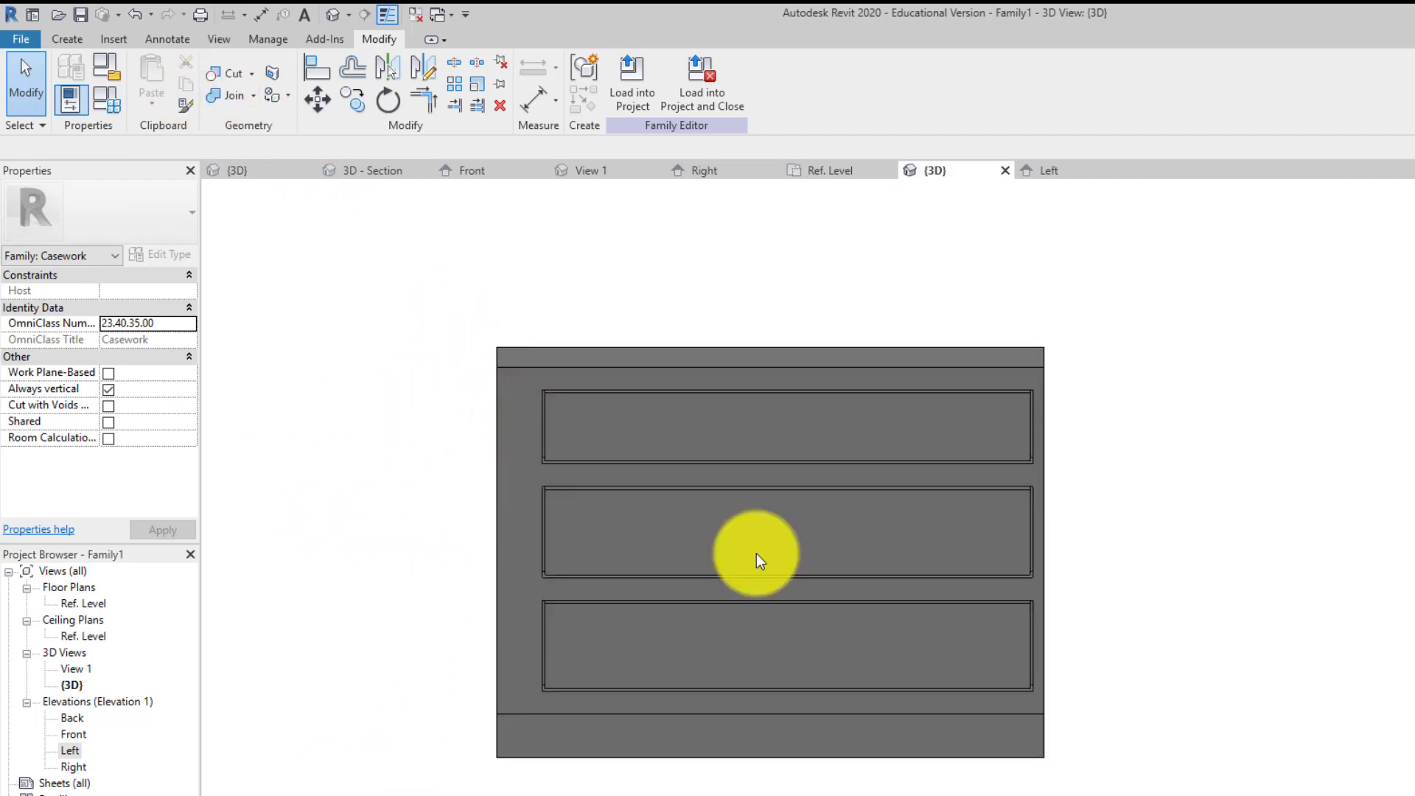
- Create a new material named "cabient paint - cream" for the cabinet body extrusion
shift+middle_drag(749, 553, 1310, 438)
click(650, 391)
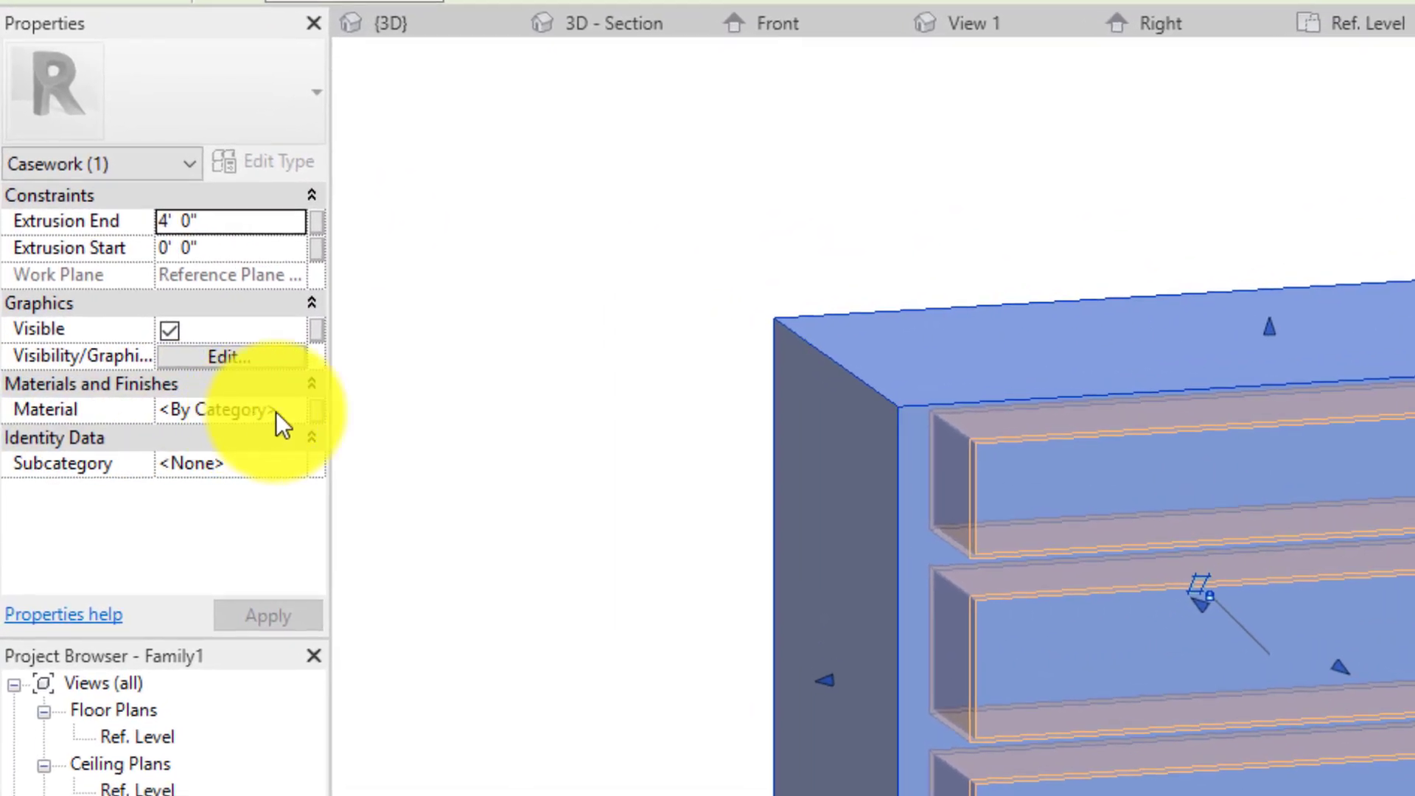
click(182, 406)
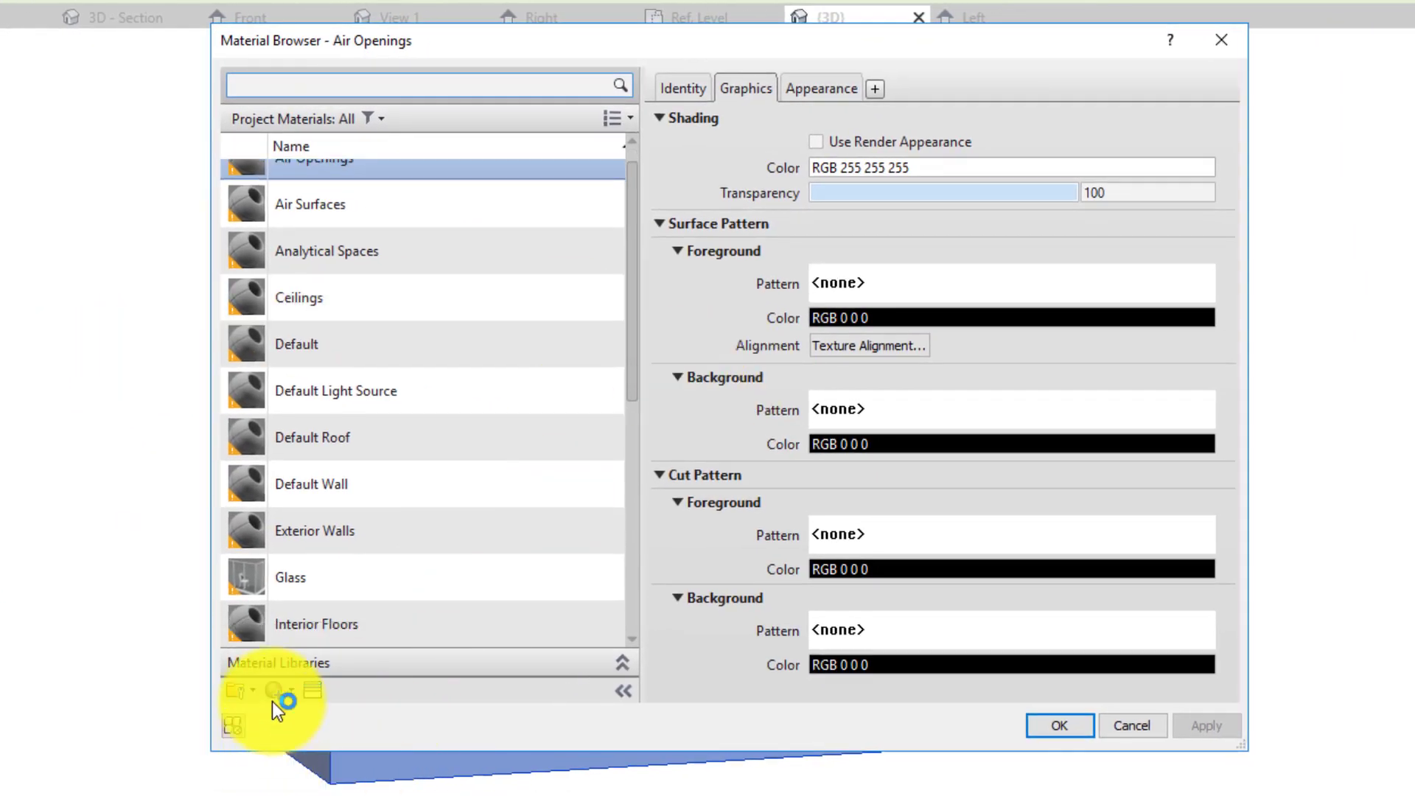
click(278, 690)
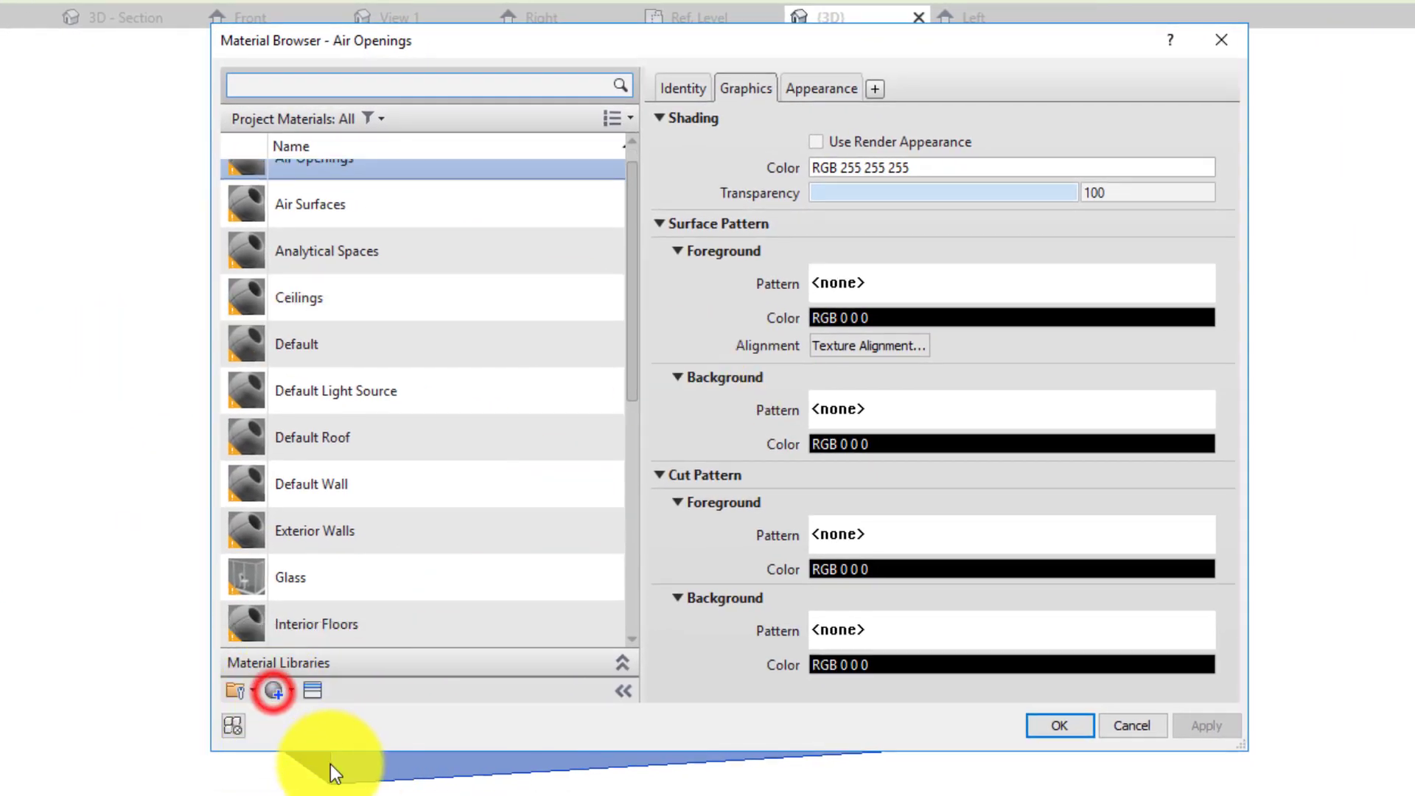
click(291, 710)
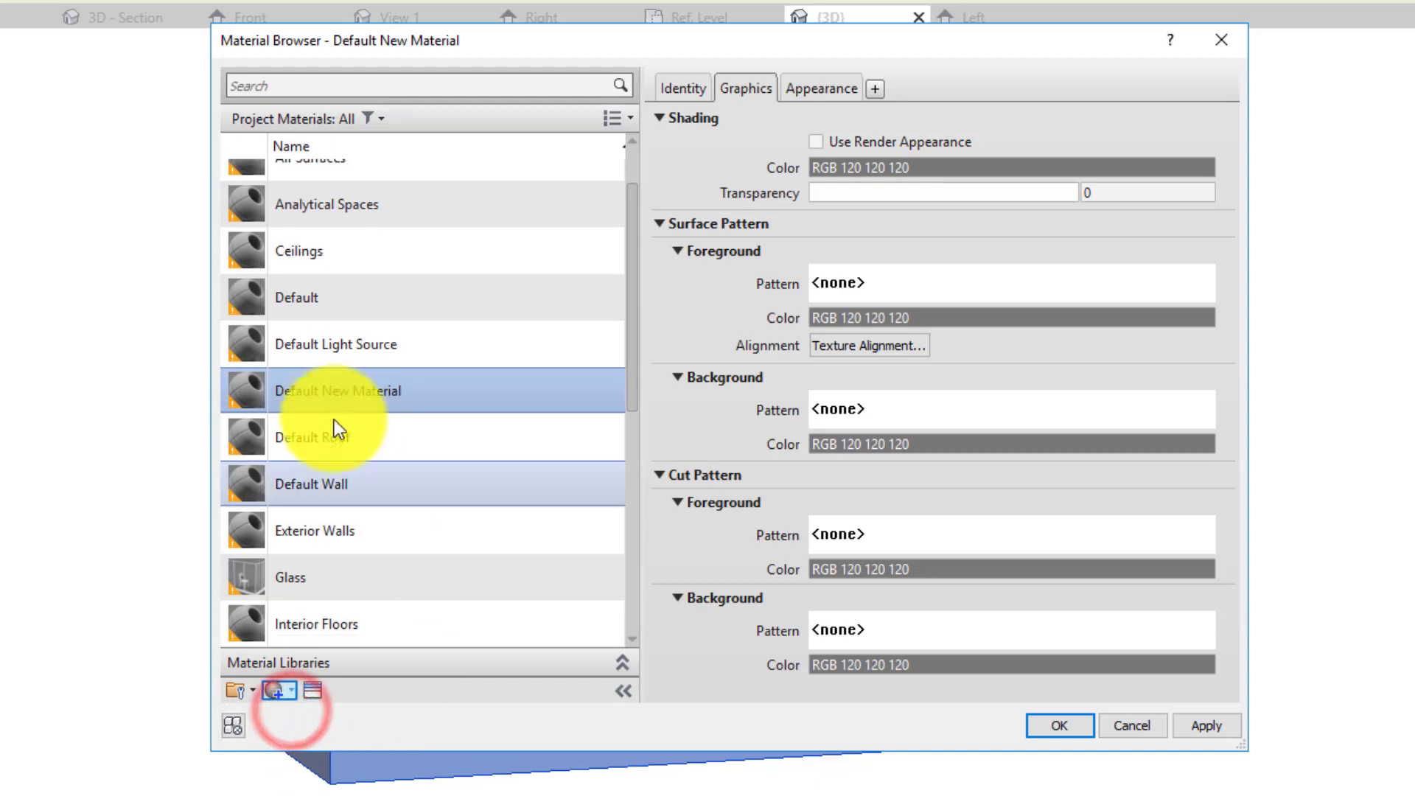
right_click(329, 393)
click(378, 467)
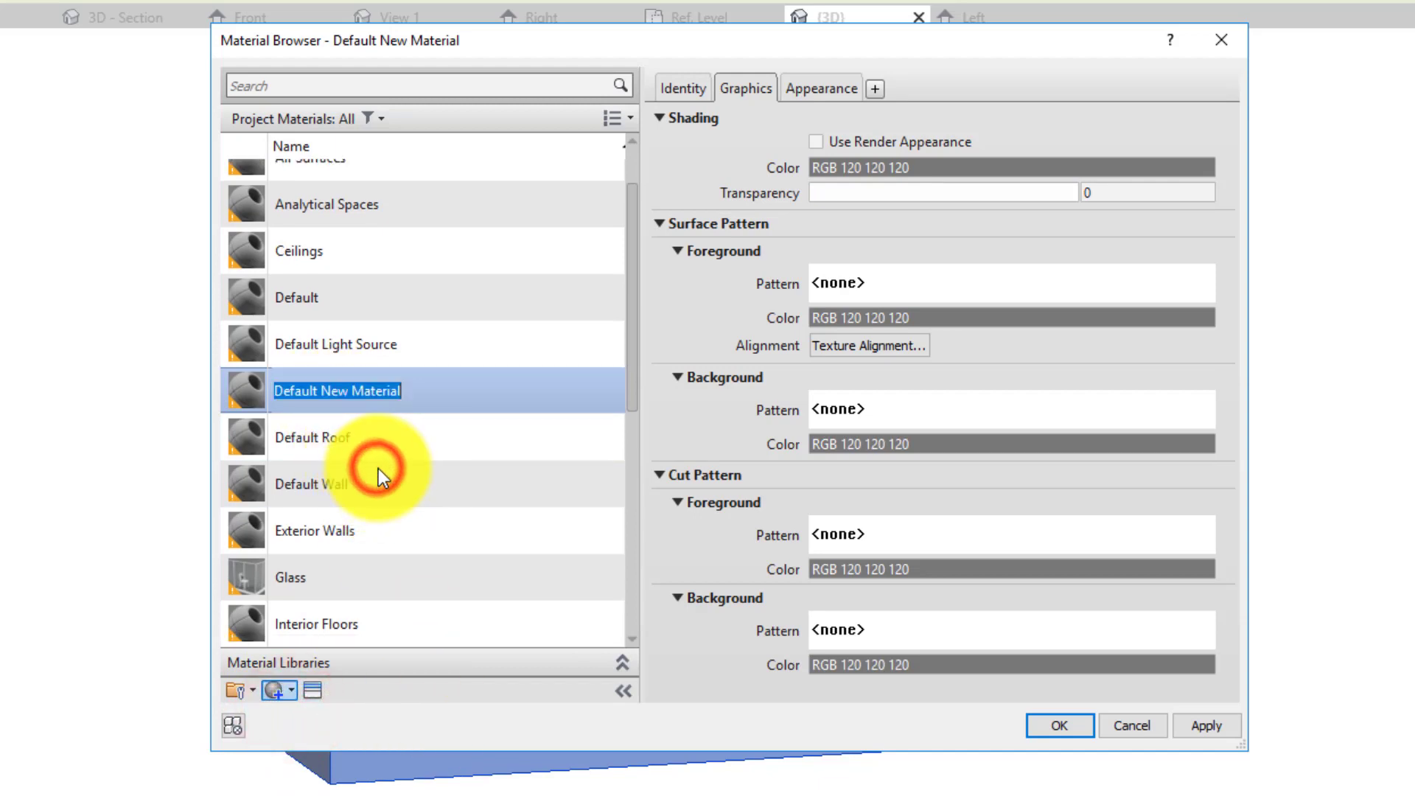
text(cabient)
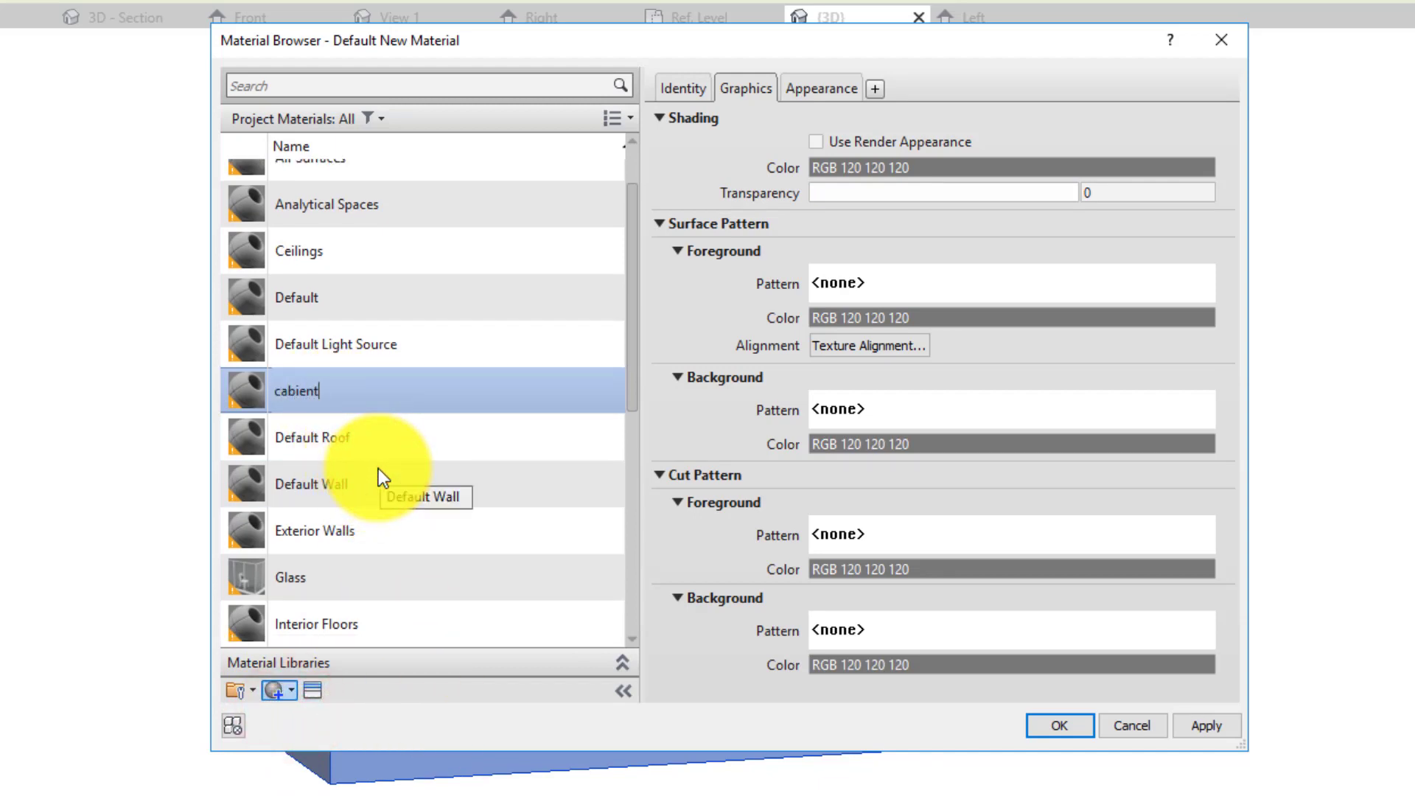
text( paint - cream)
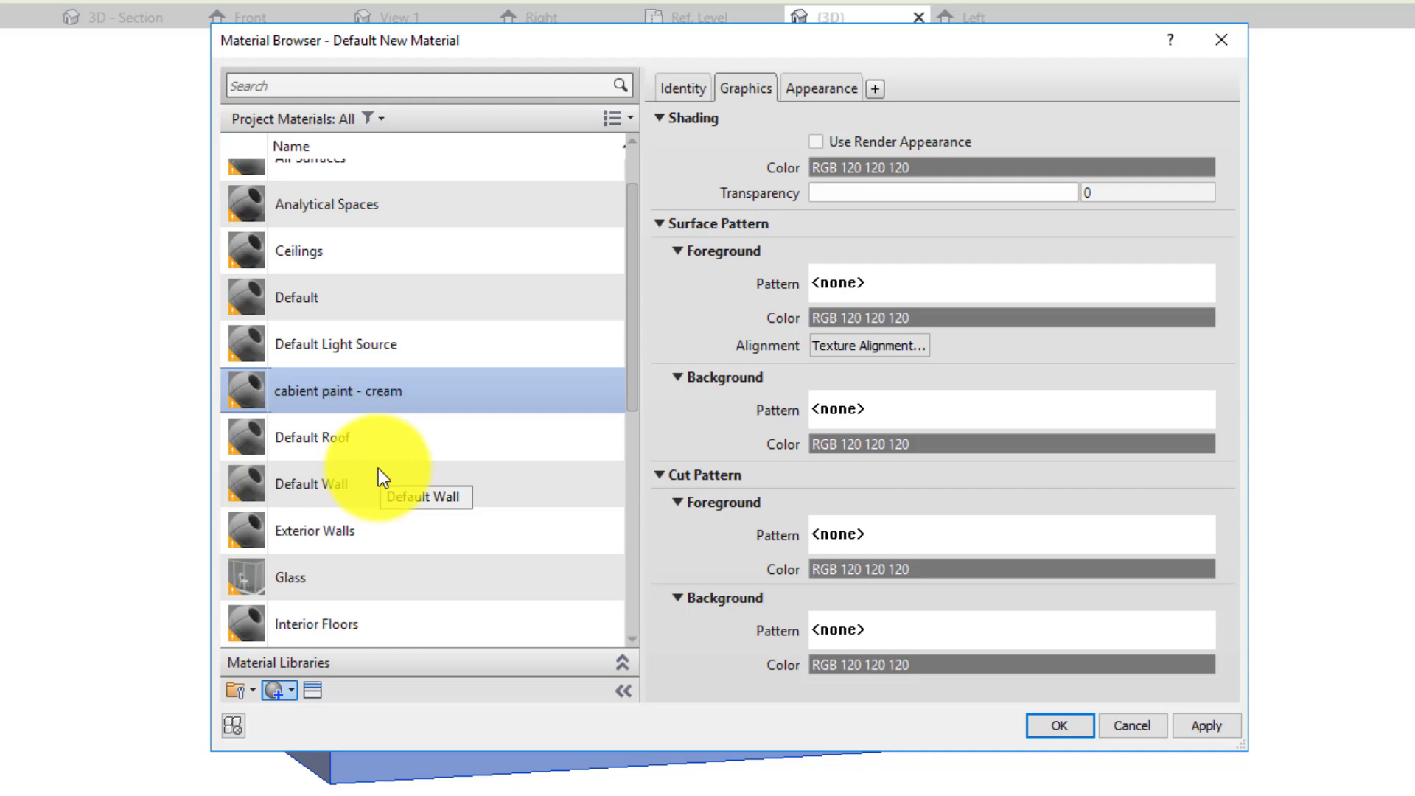
- Make the new material's shading use the render appearance and set its appearance color to RGB 233 231 218
click(816, 142)
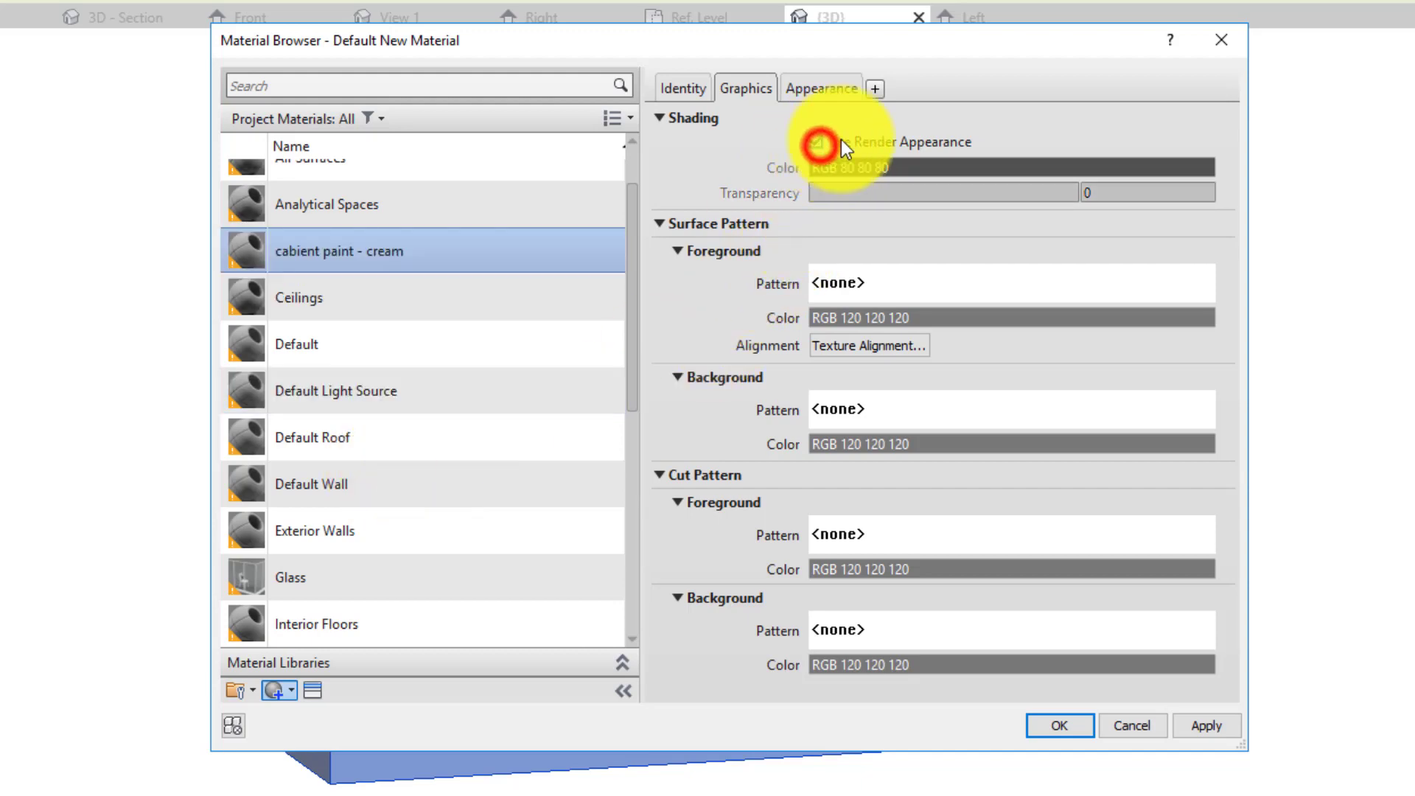
click(824, 86)
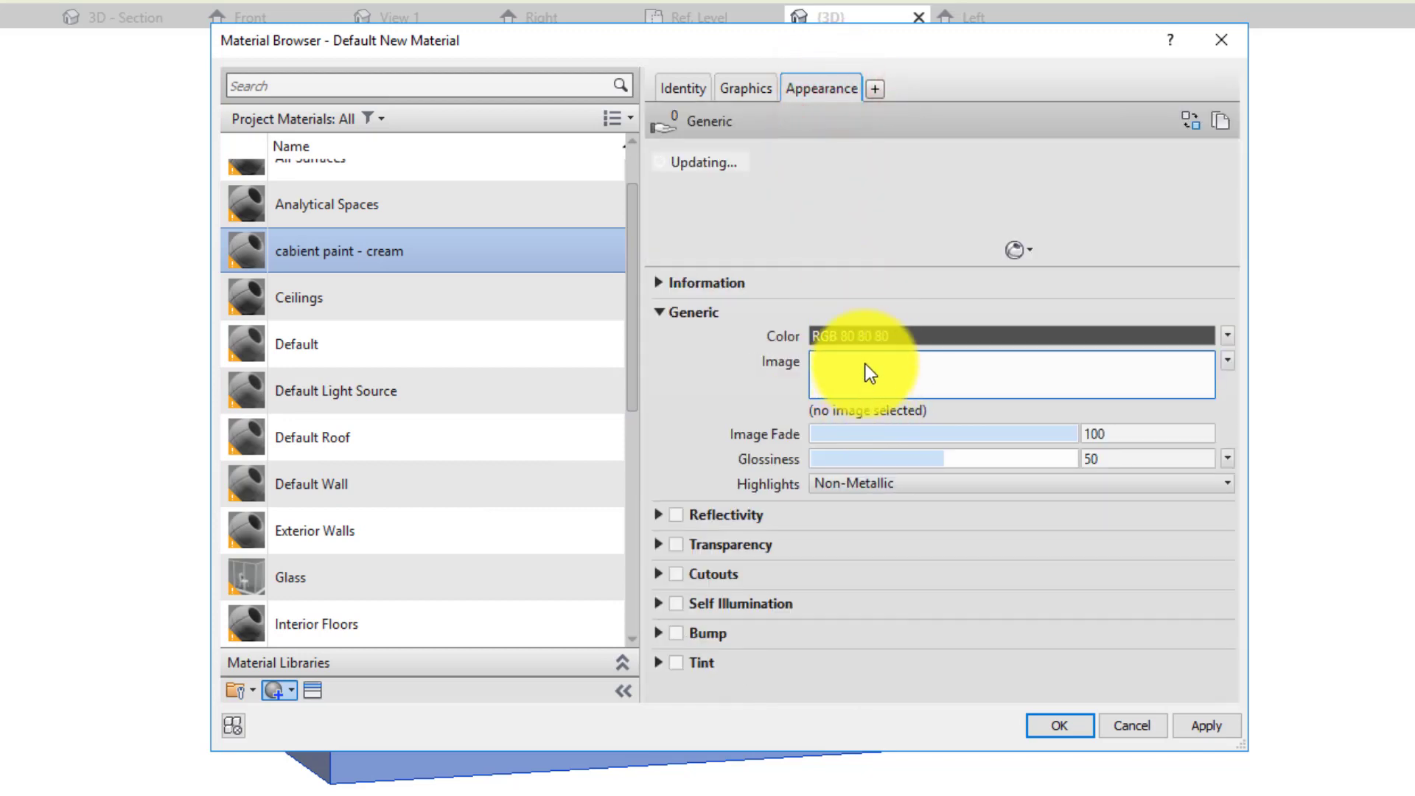
click(860, 335)
drag(858, 380, 788, 387)
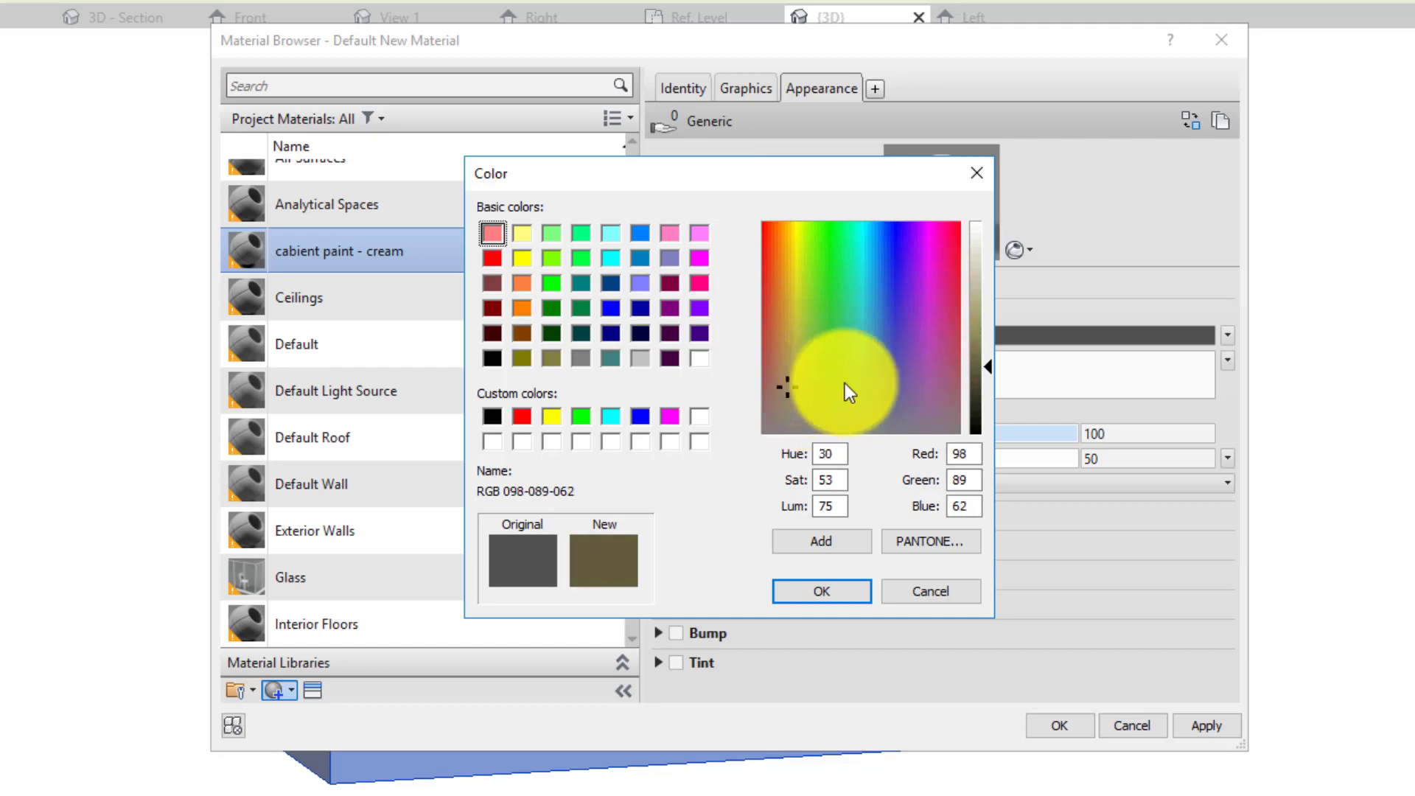
drag(976, 336, 989, 247)
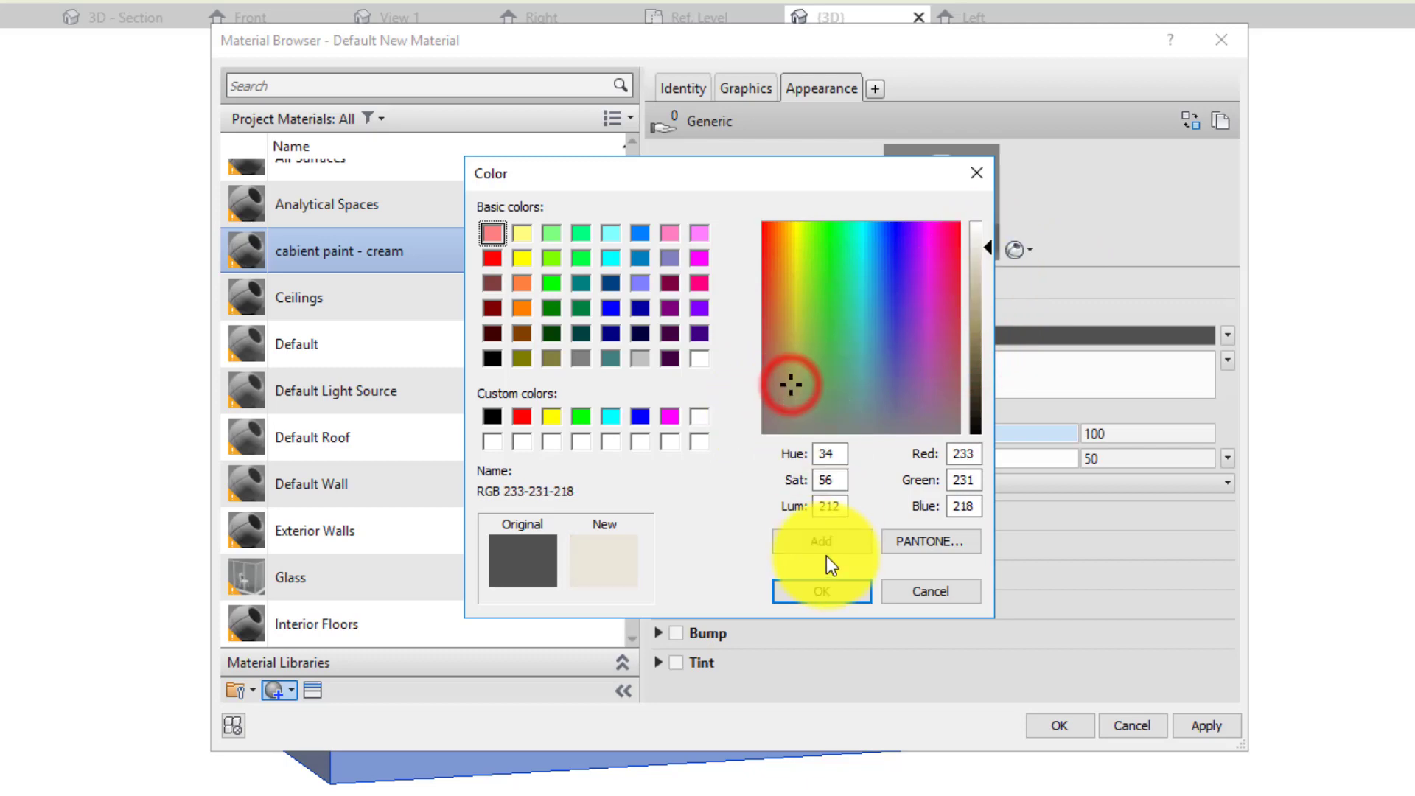
click(826, 590)
- Apply the edited cream paint material to the cabinet body and deselect the cabinet
click(1200, 725)
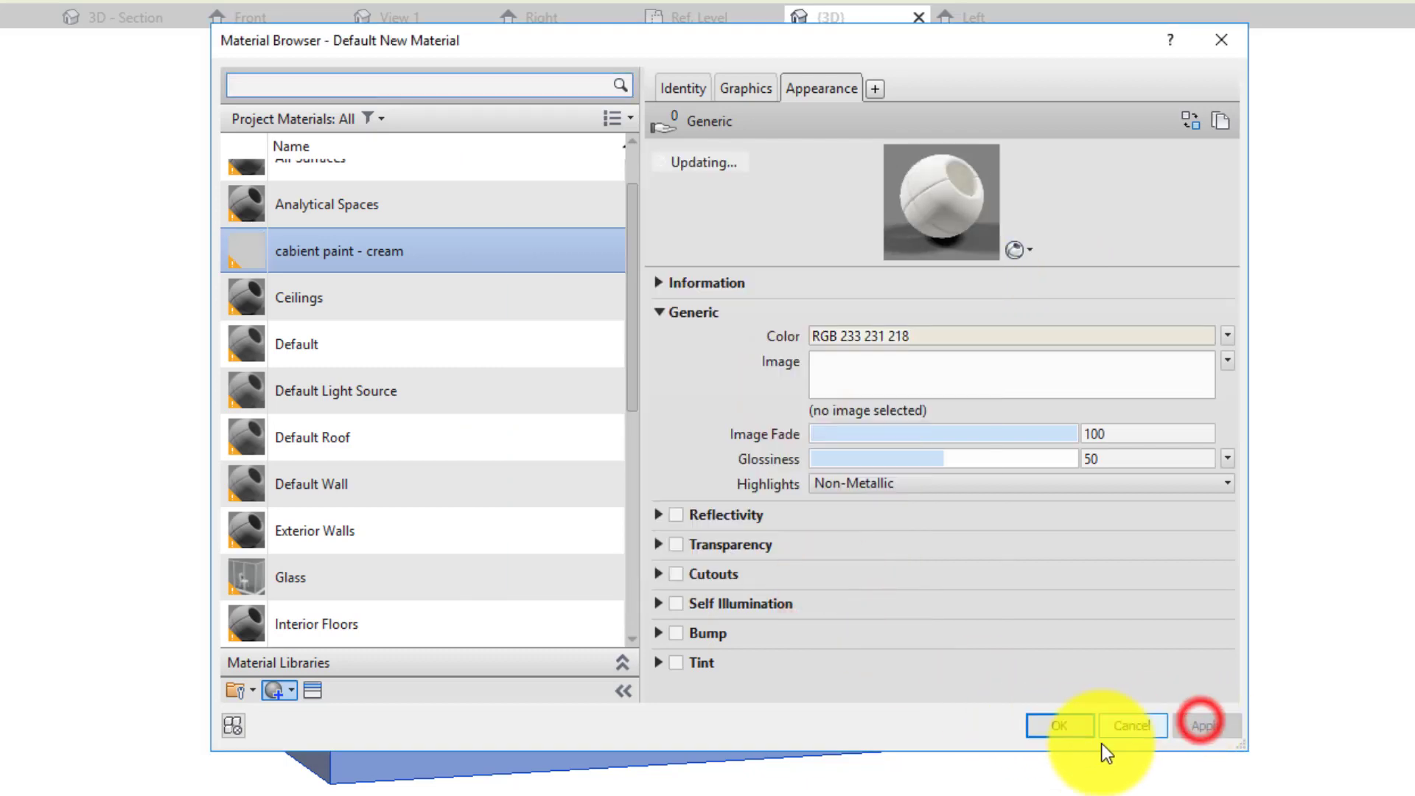
click(1059, 727)
click(913, 793)
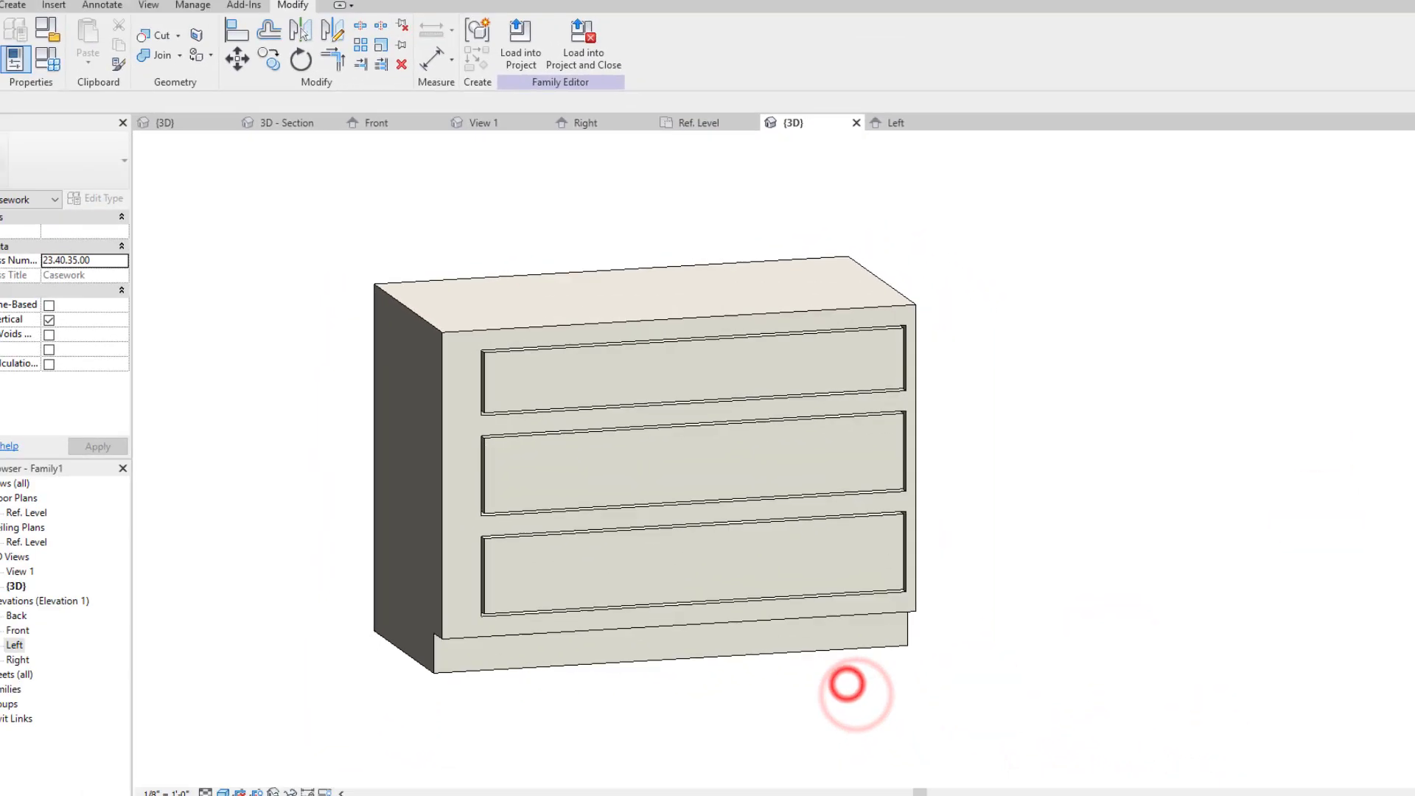
mouse_move(1395, 193)
mouse_down()
mouse_move(1254, 212)
mouse_move(310, 196)
mouse_move(1068, 561)
mouse_up()
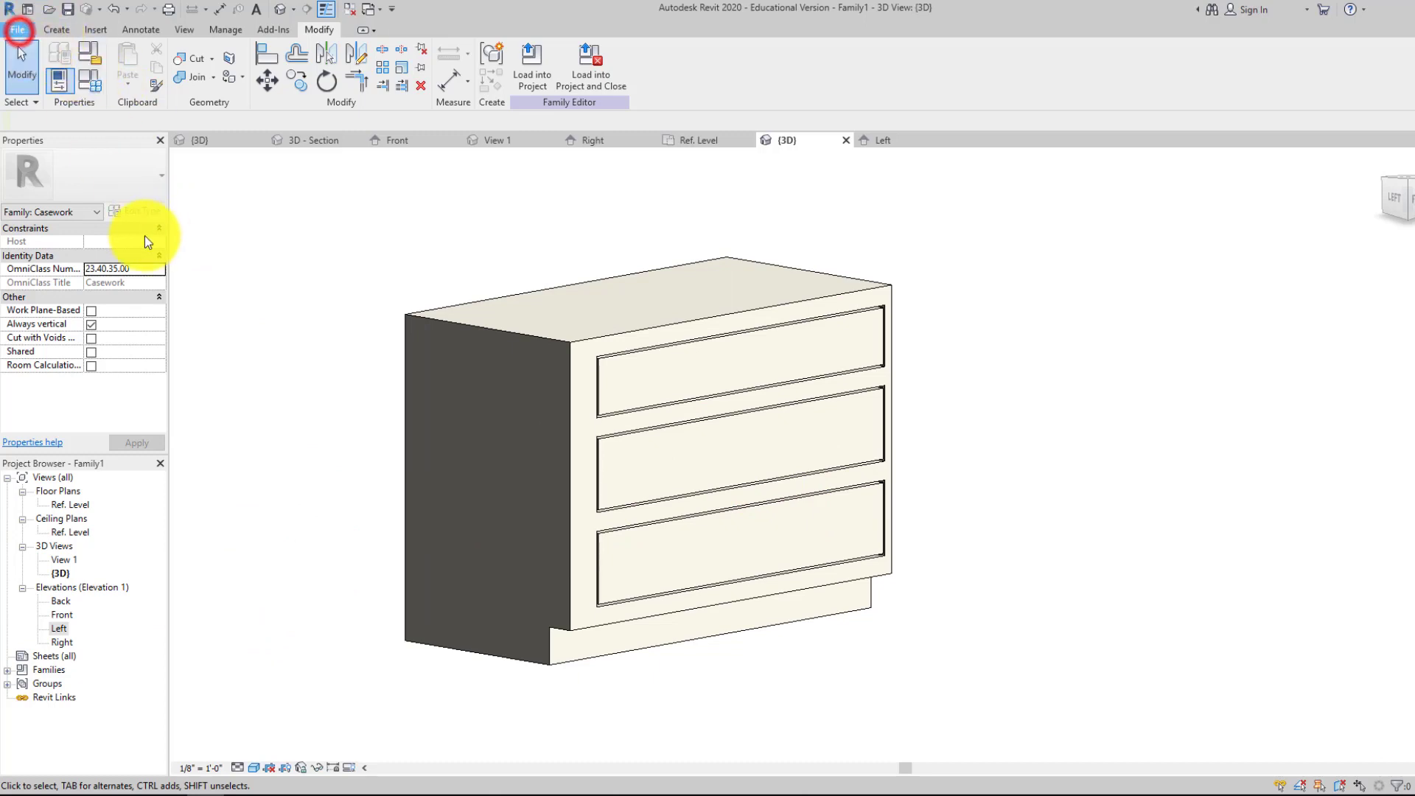
- Save the cabinet as a family file named "base cabinet - 4ft" in the Revit - Tiny House folder
click(64, 211)
click(189, 200)
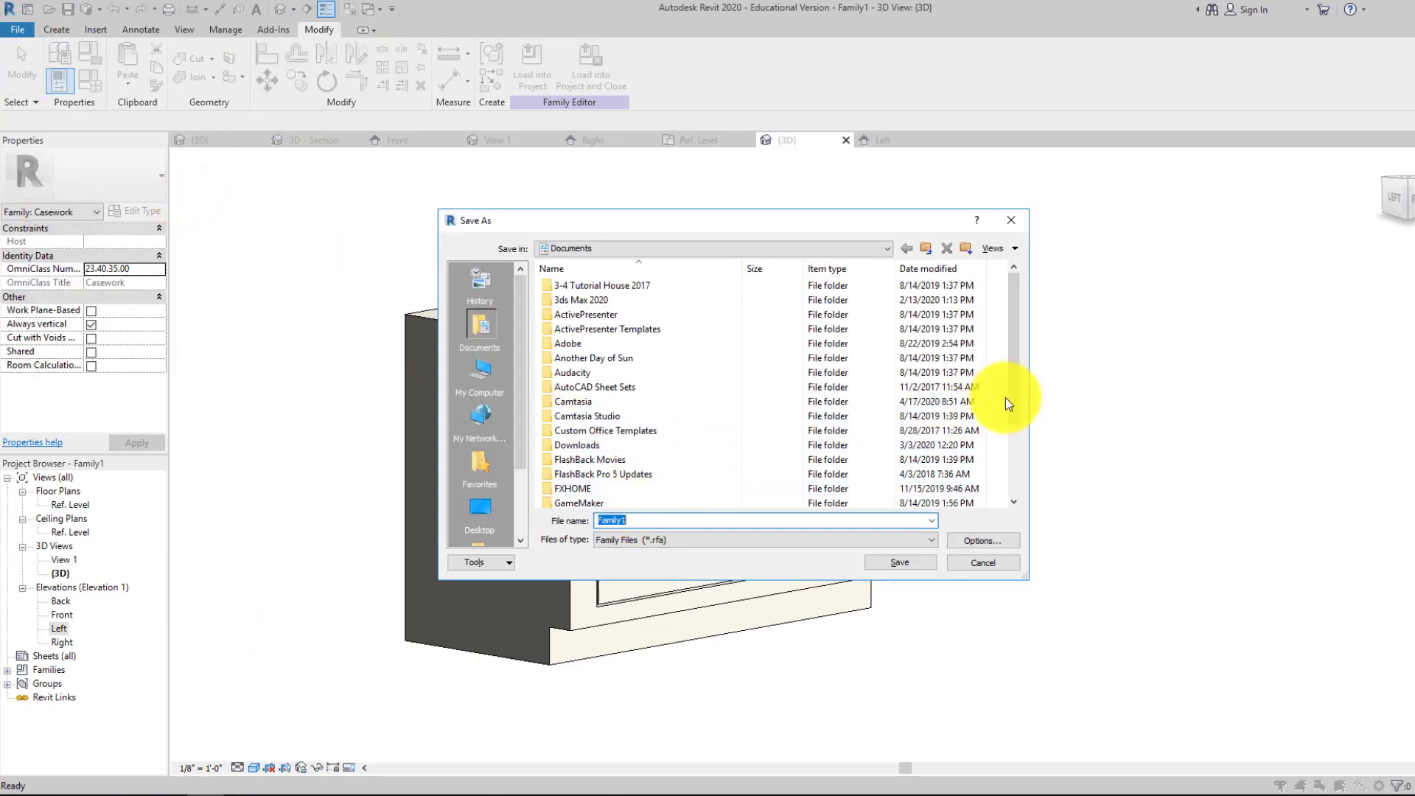
drag(1005, 397, 1011, 510)
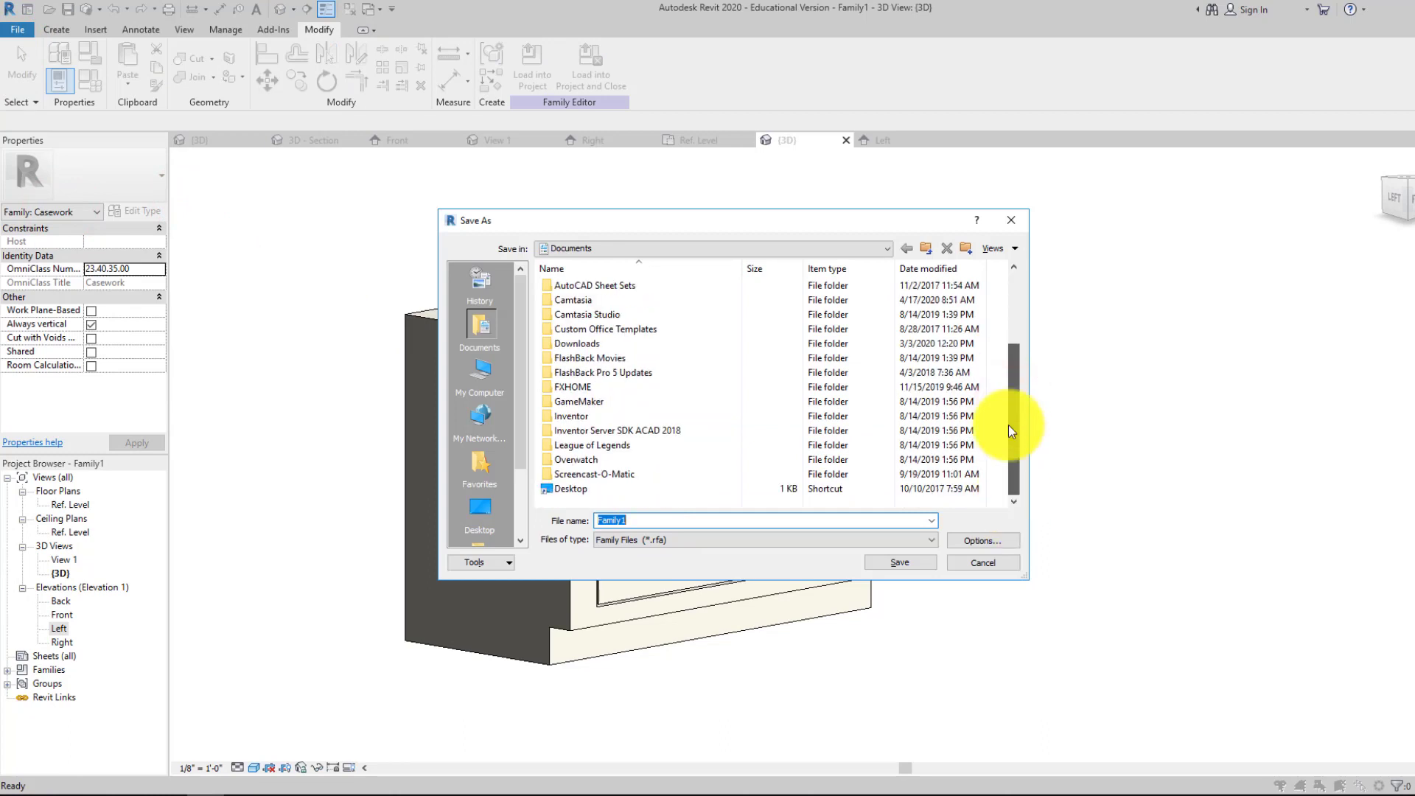
drag(1011, 431, 1004, 330)
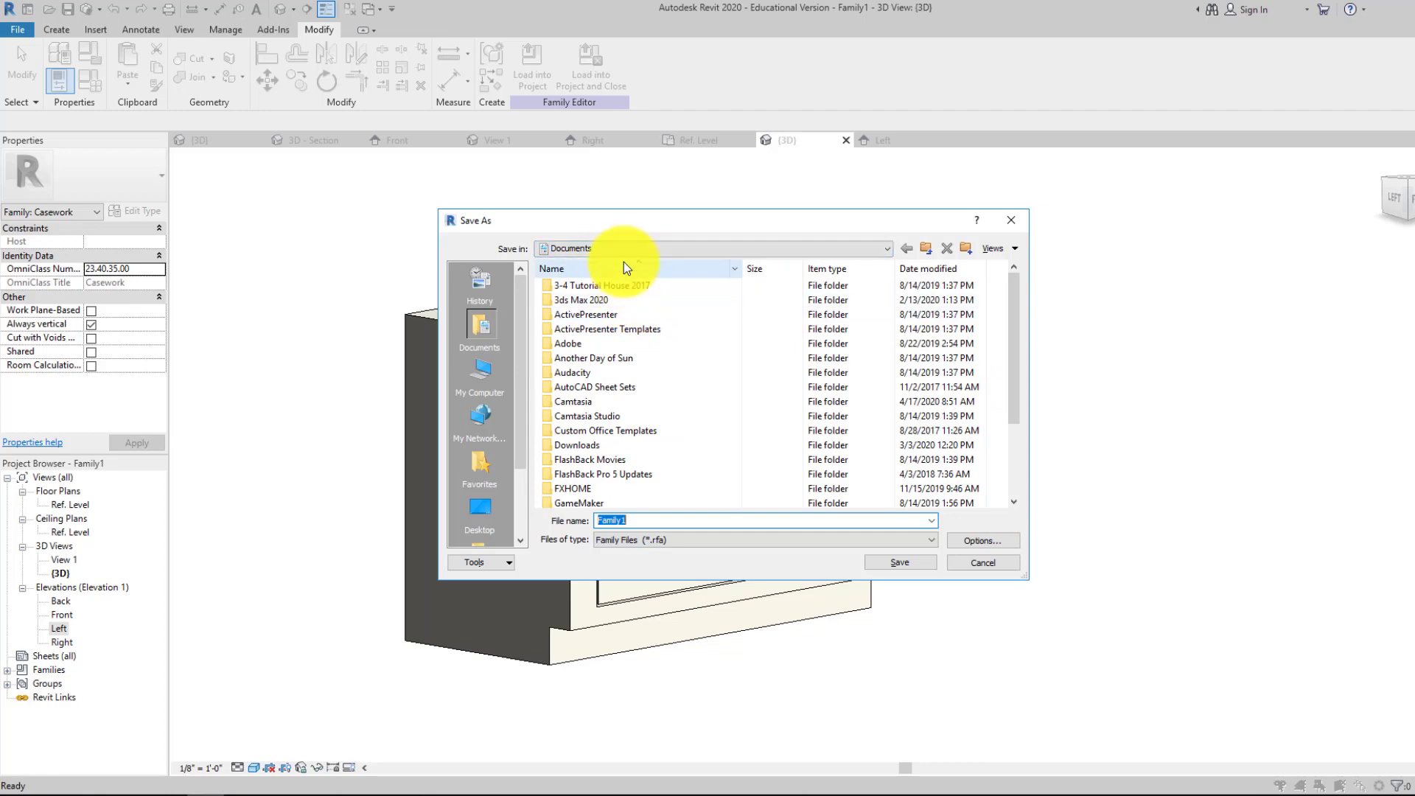
scroll(627, 255, down, 1)
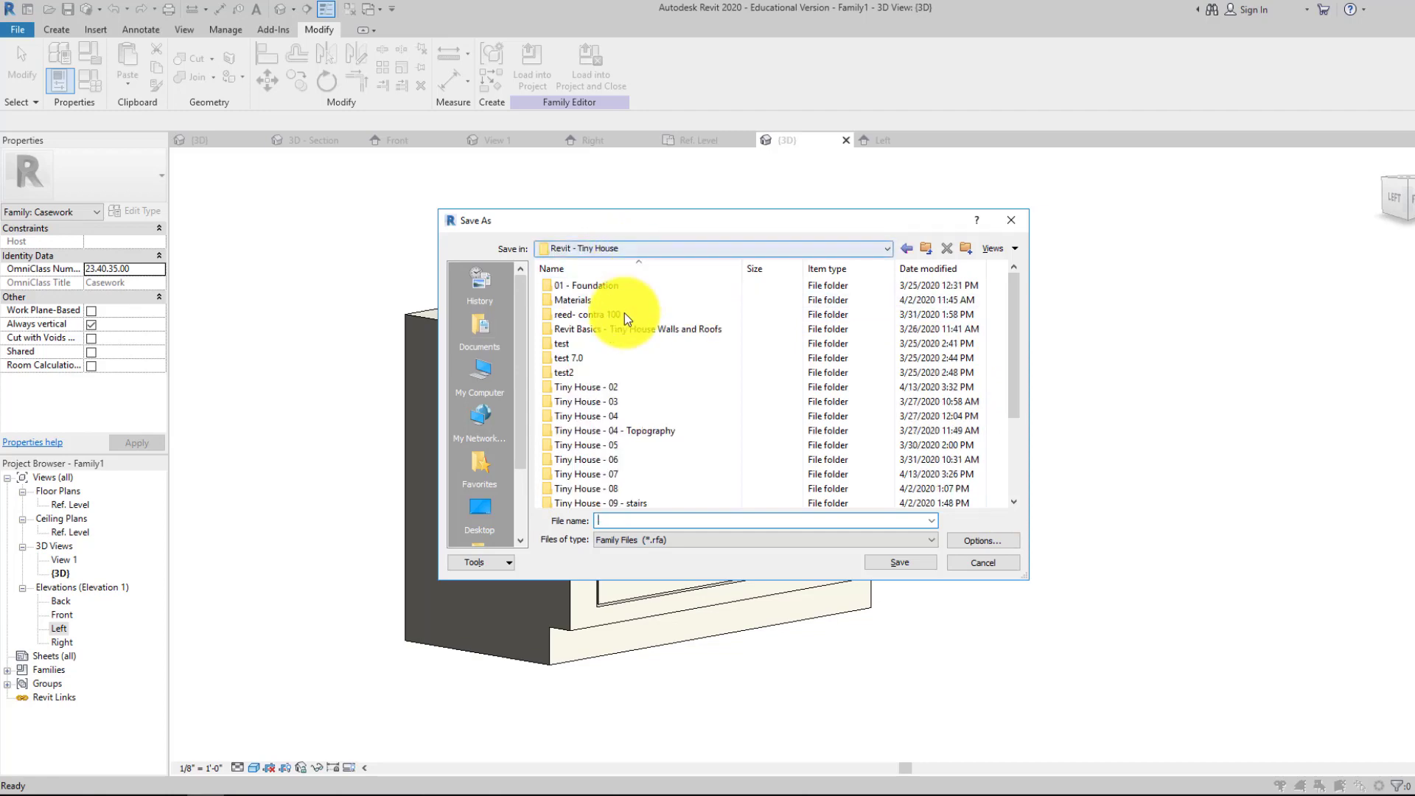
click(623, 516)
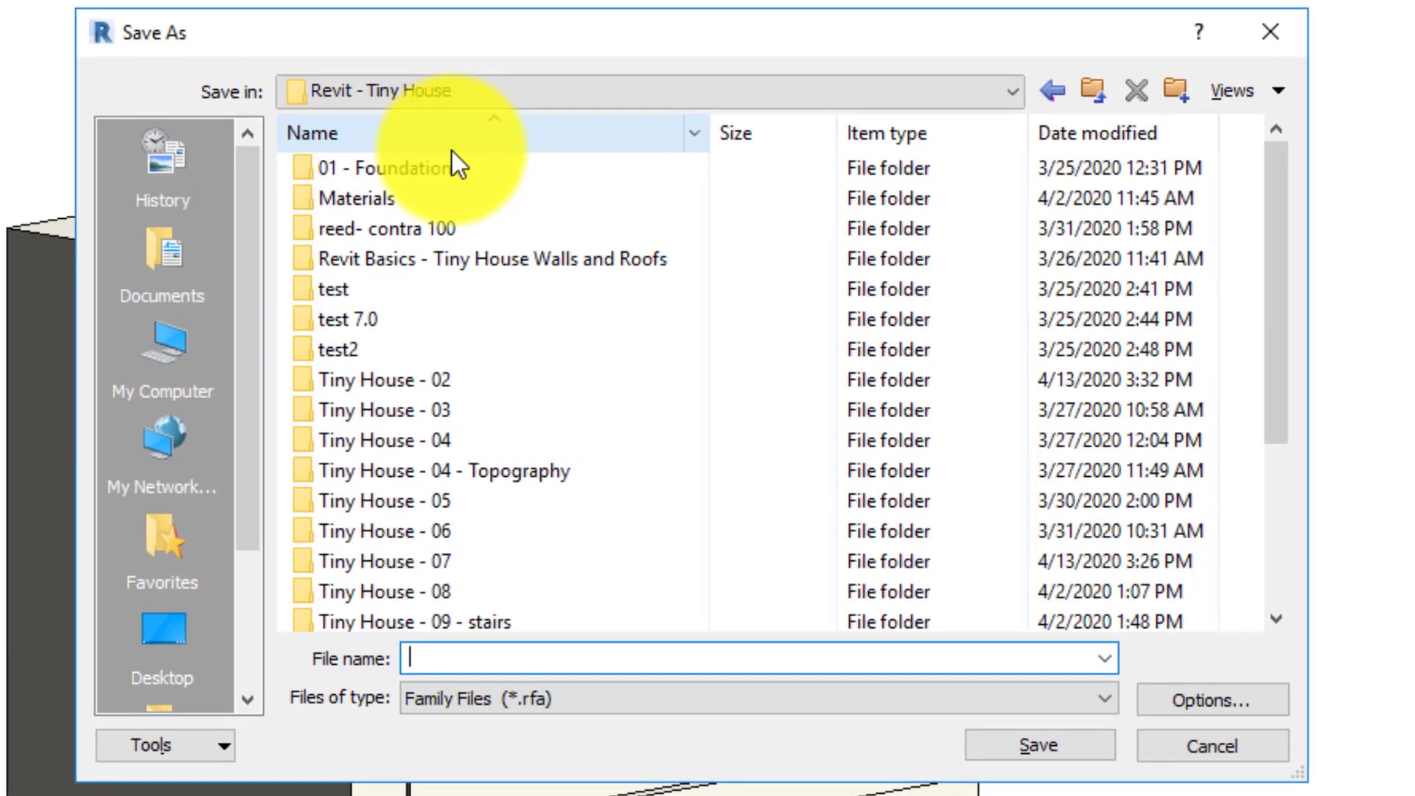
text(base cabinet - 4ft)
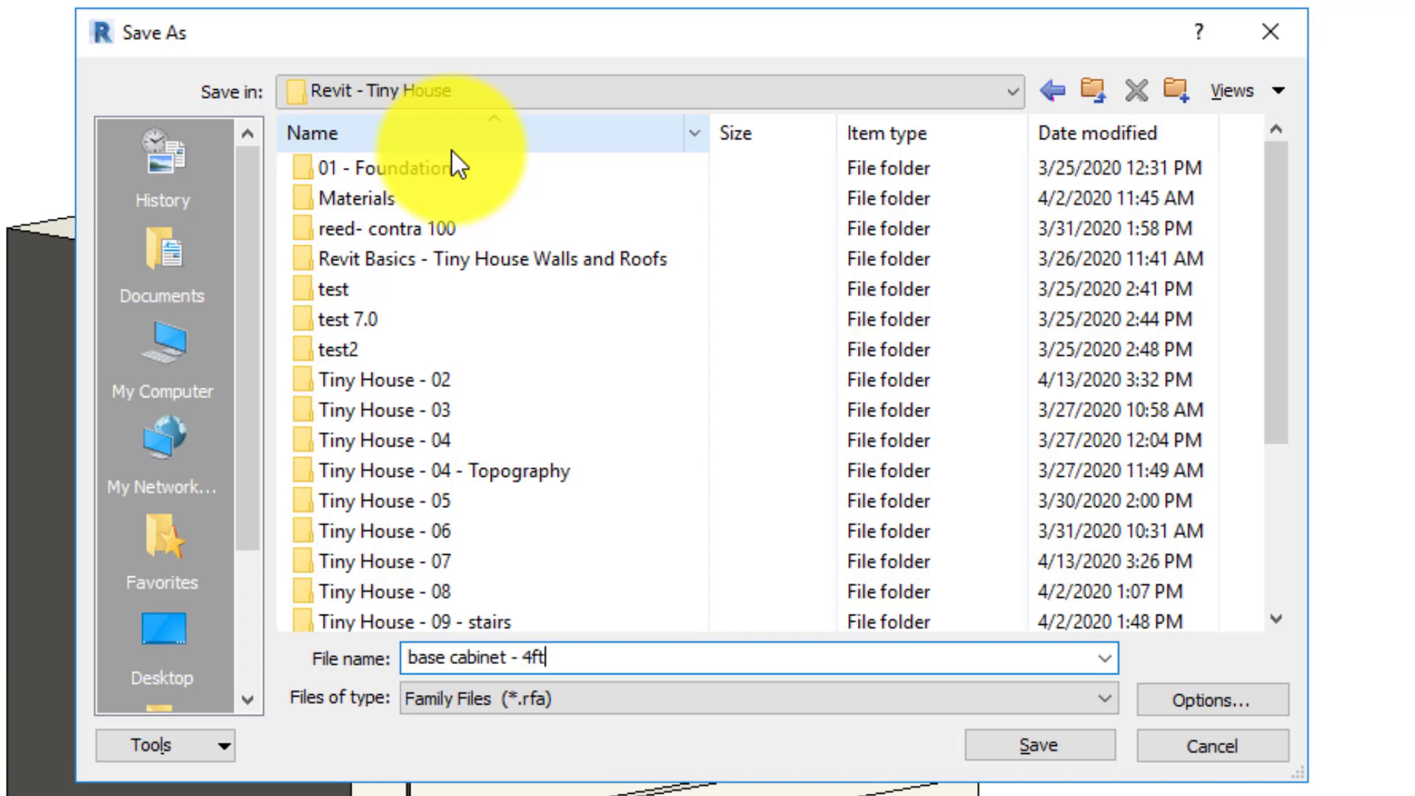
click(1090, 754)
click(1055, 750)
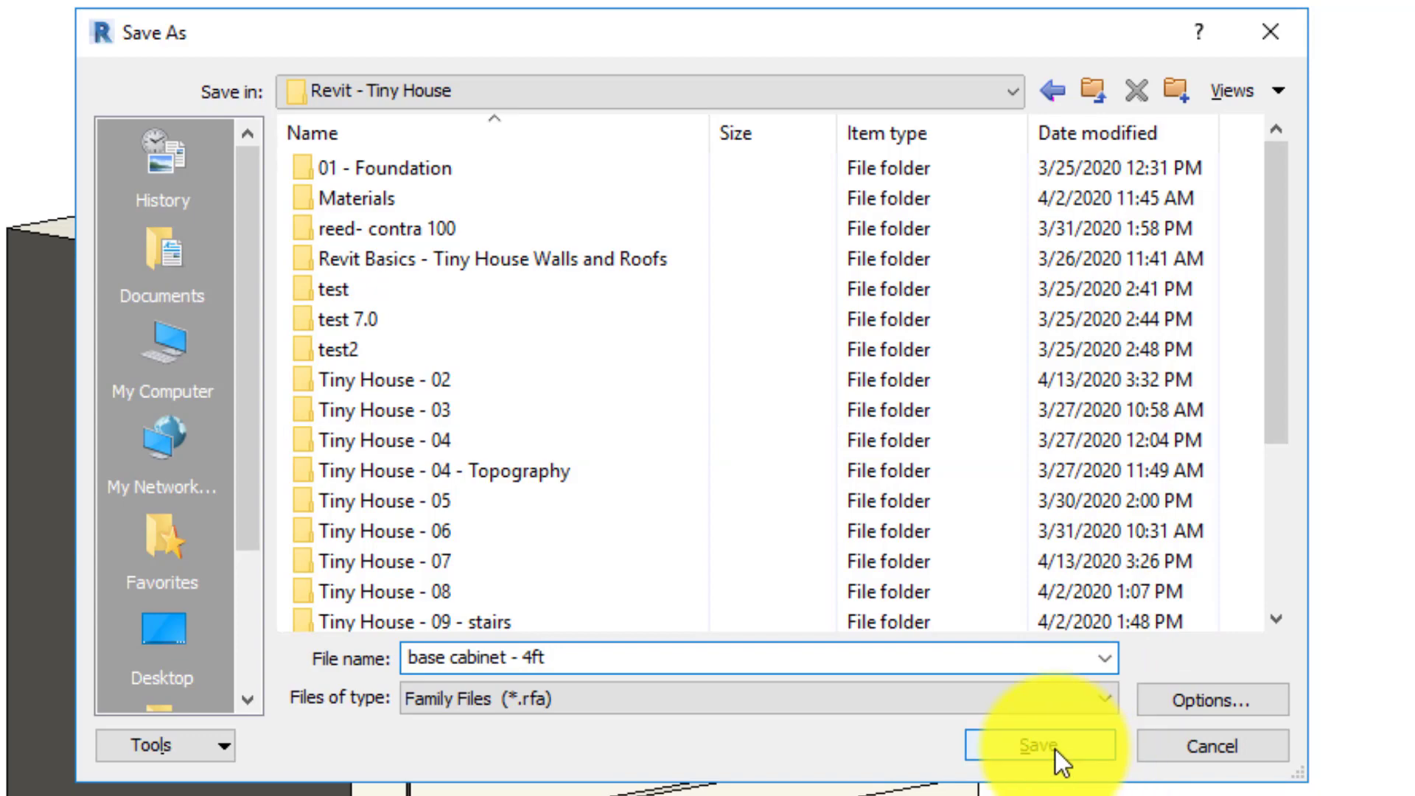
click(1056, 750)
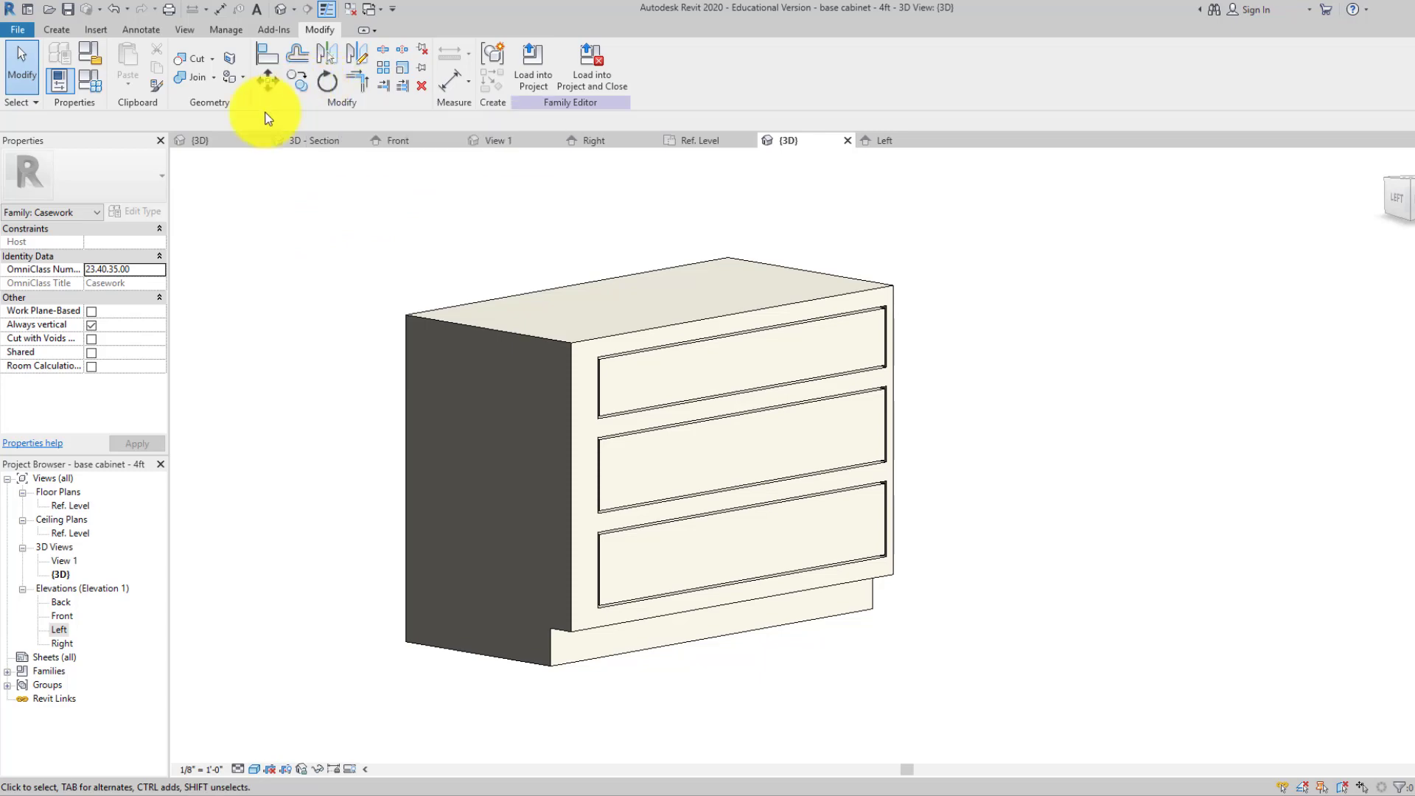
- Load the base cabinet family into the tiny house project without saving, and open the 02 FIRST FLOOR plan
click(528, 61)
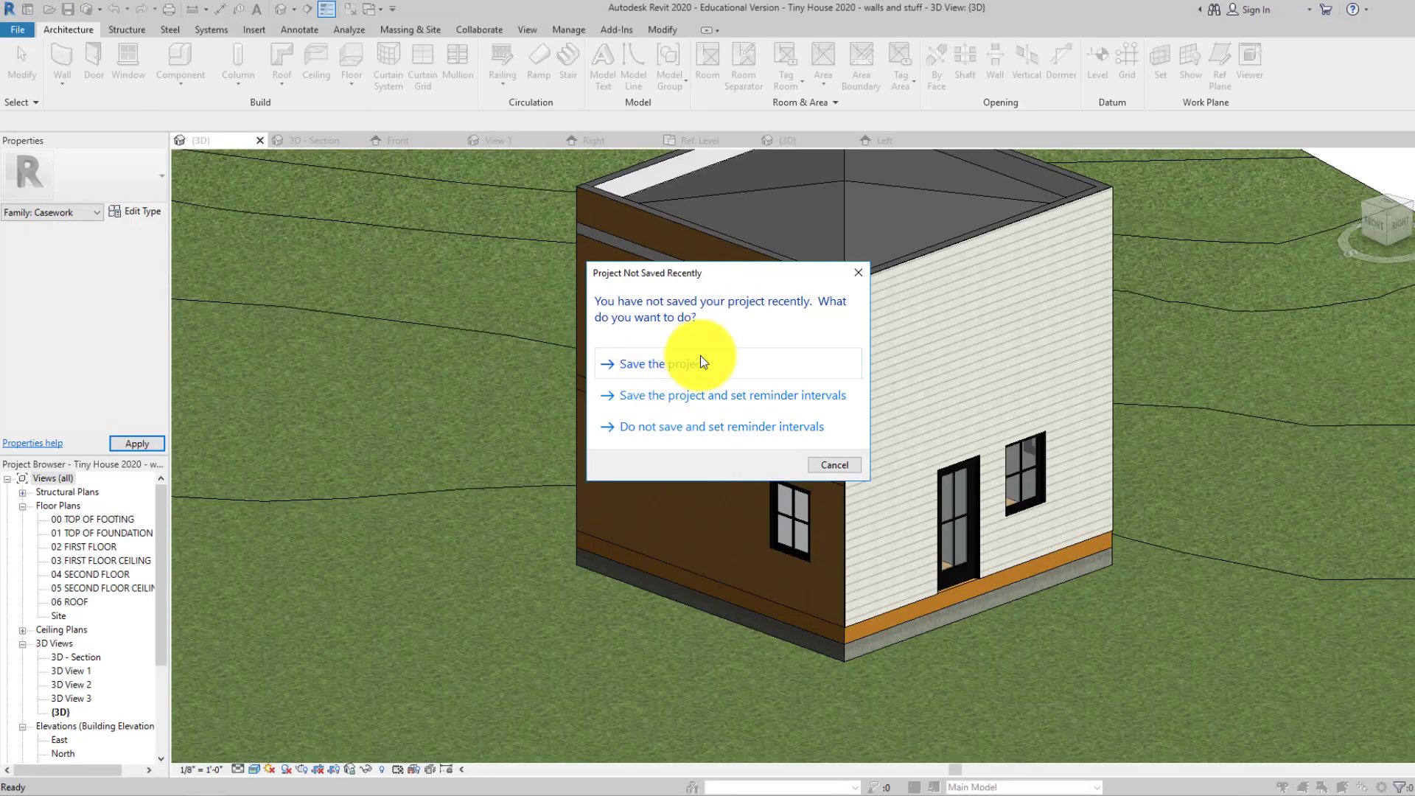
click(859, 273)
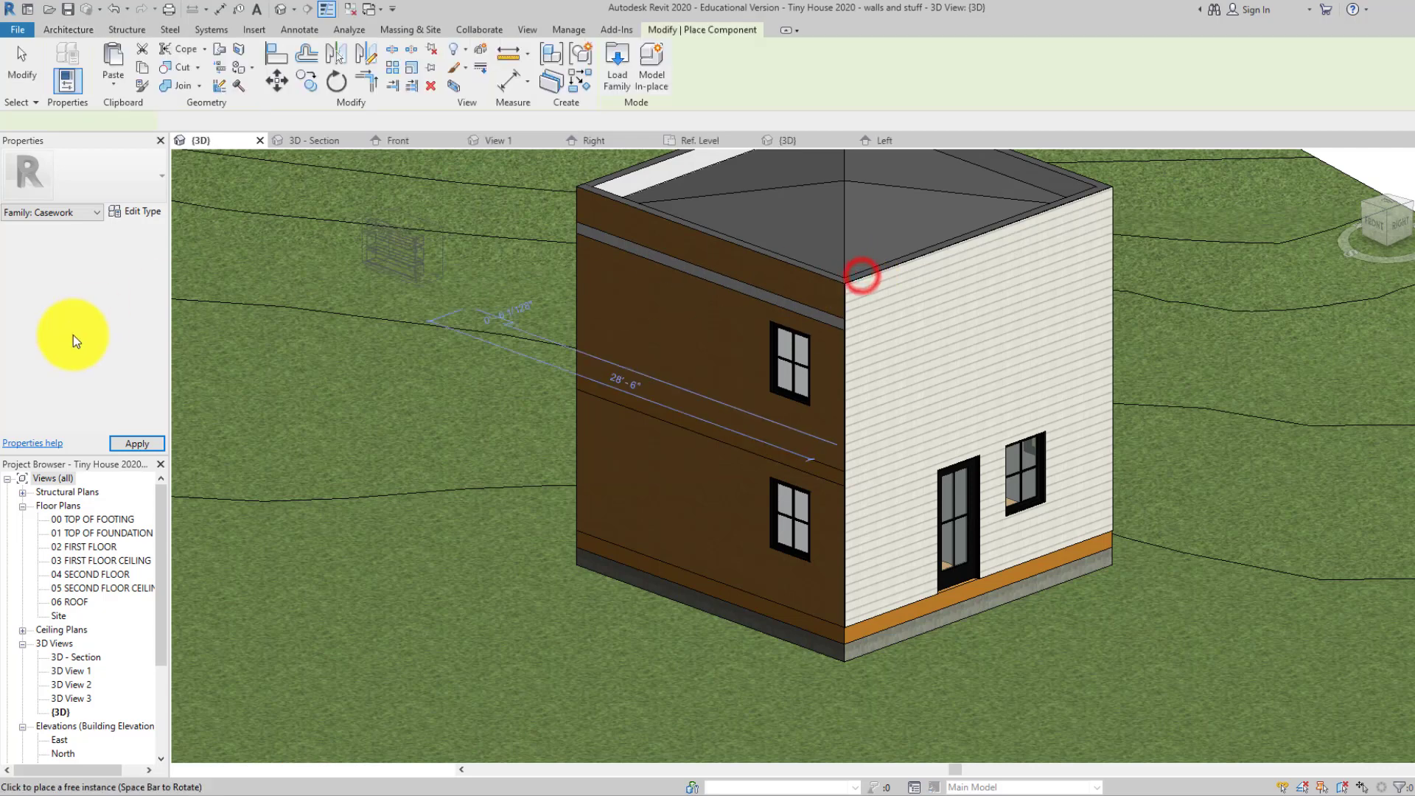
double_click(77, 547)
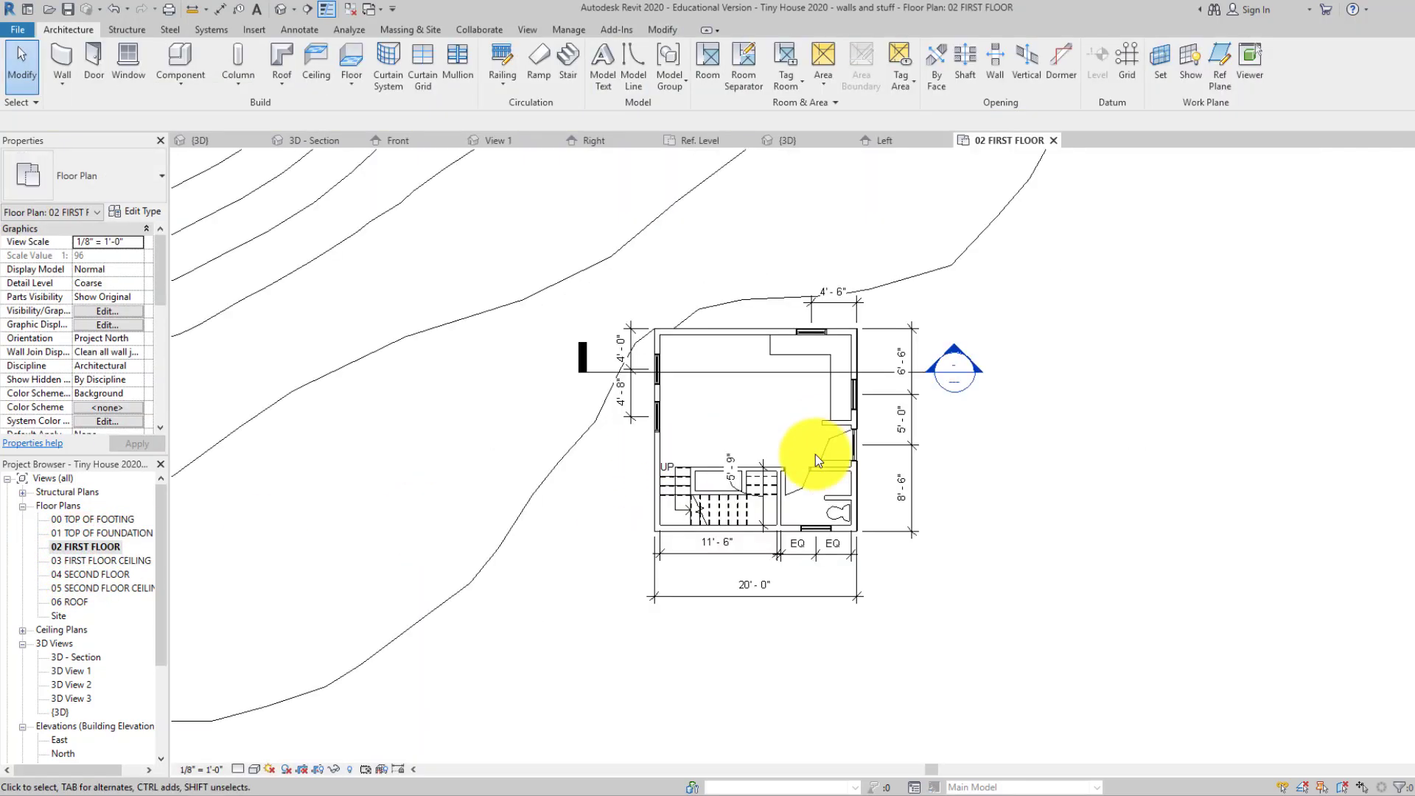
- Place one "base cabinet - 4ft" component near the kitchen counter outline on the first floor plan
scroll(816, 454, up, 5)
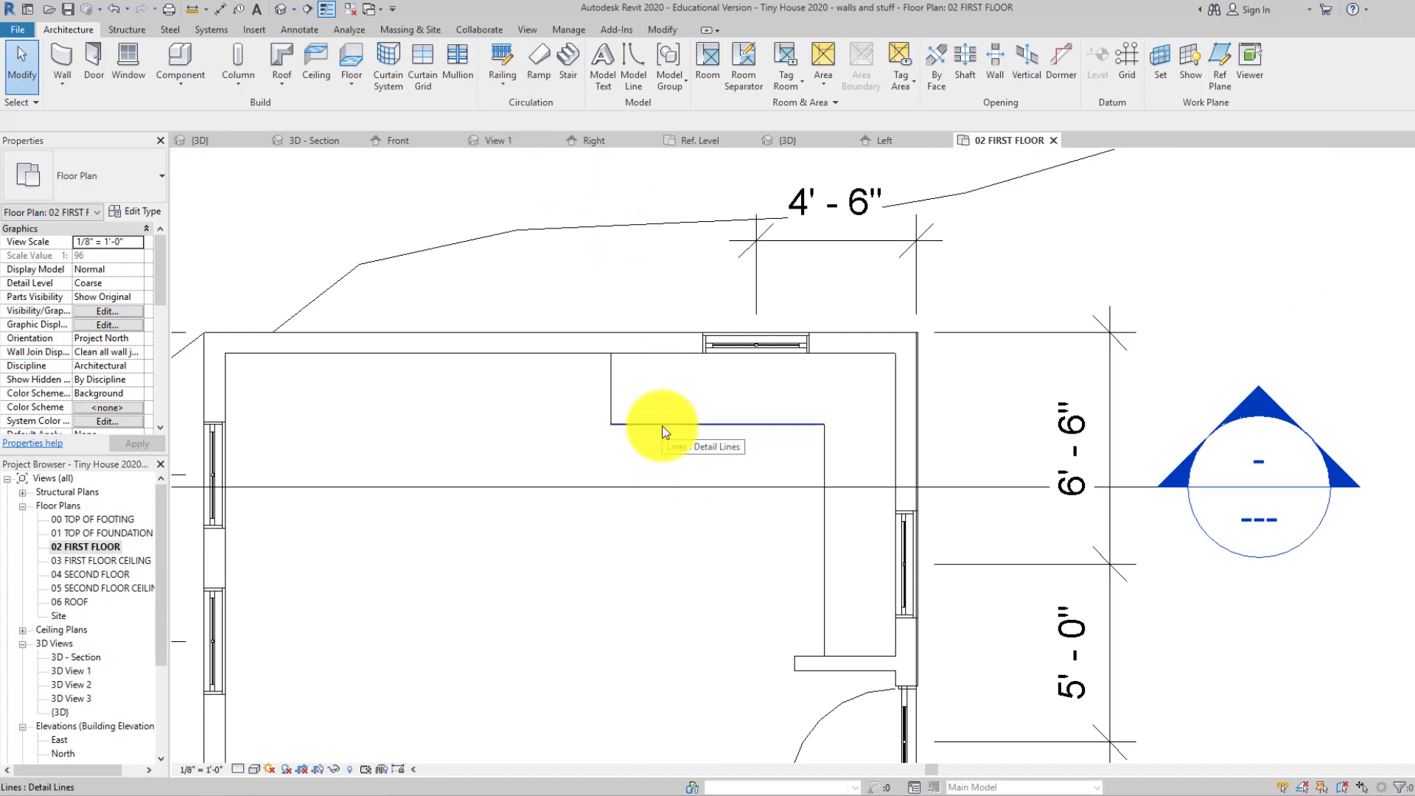
click(180, 92)
click(188, 112)
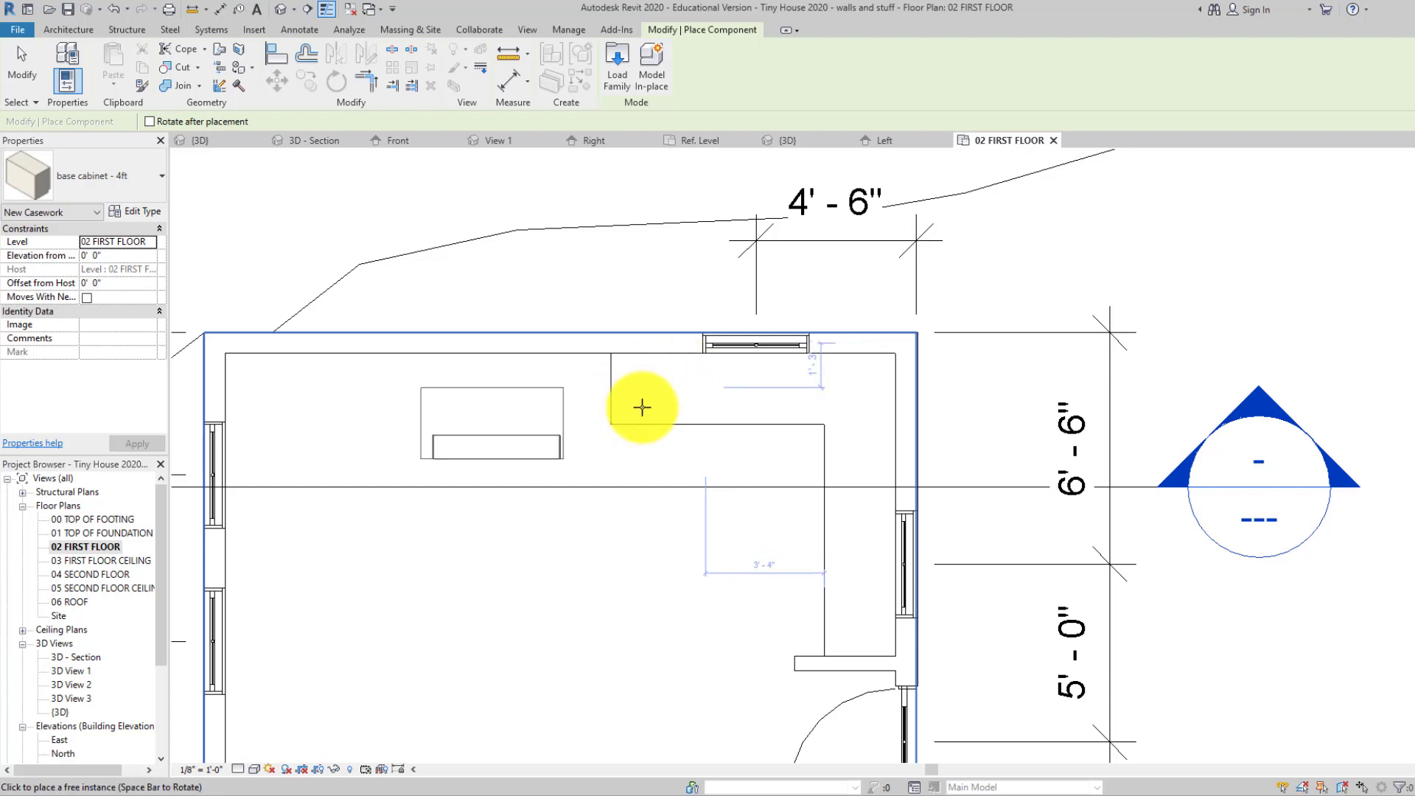
click(693, 402)
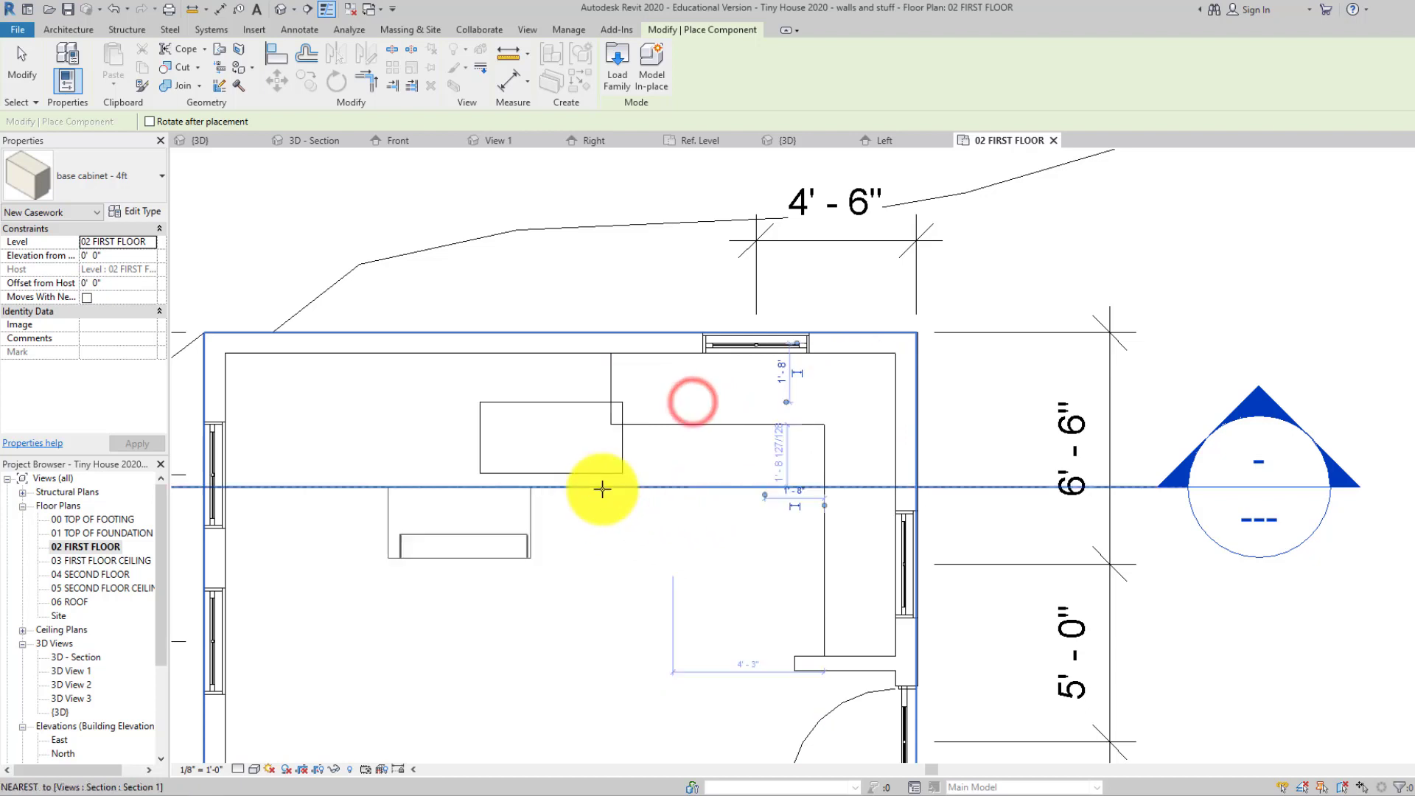
key(Escape)
key(Escape)
- Move the placed cabinet against the upper wall so it fits the left end of the counter outline
click(524, 408)
drag(524, 407, 663, 362)
click(653, 471)
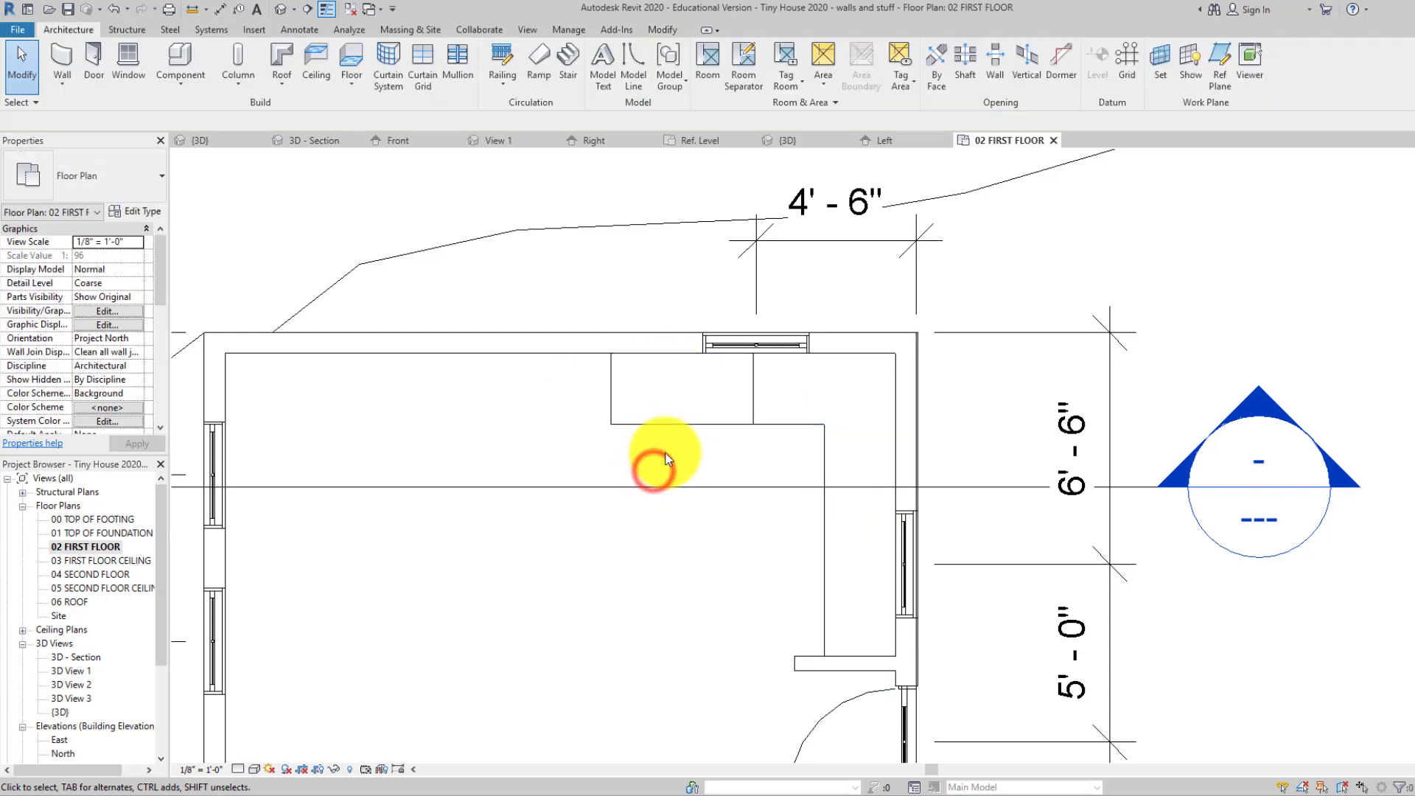
click(750, 399)
click(621, 475)
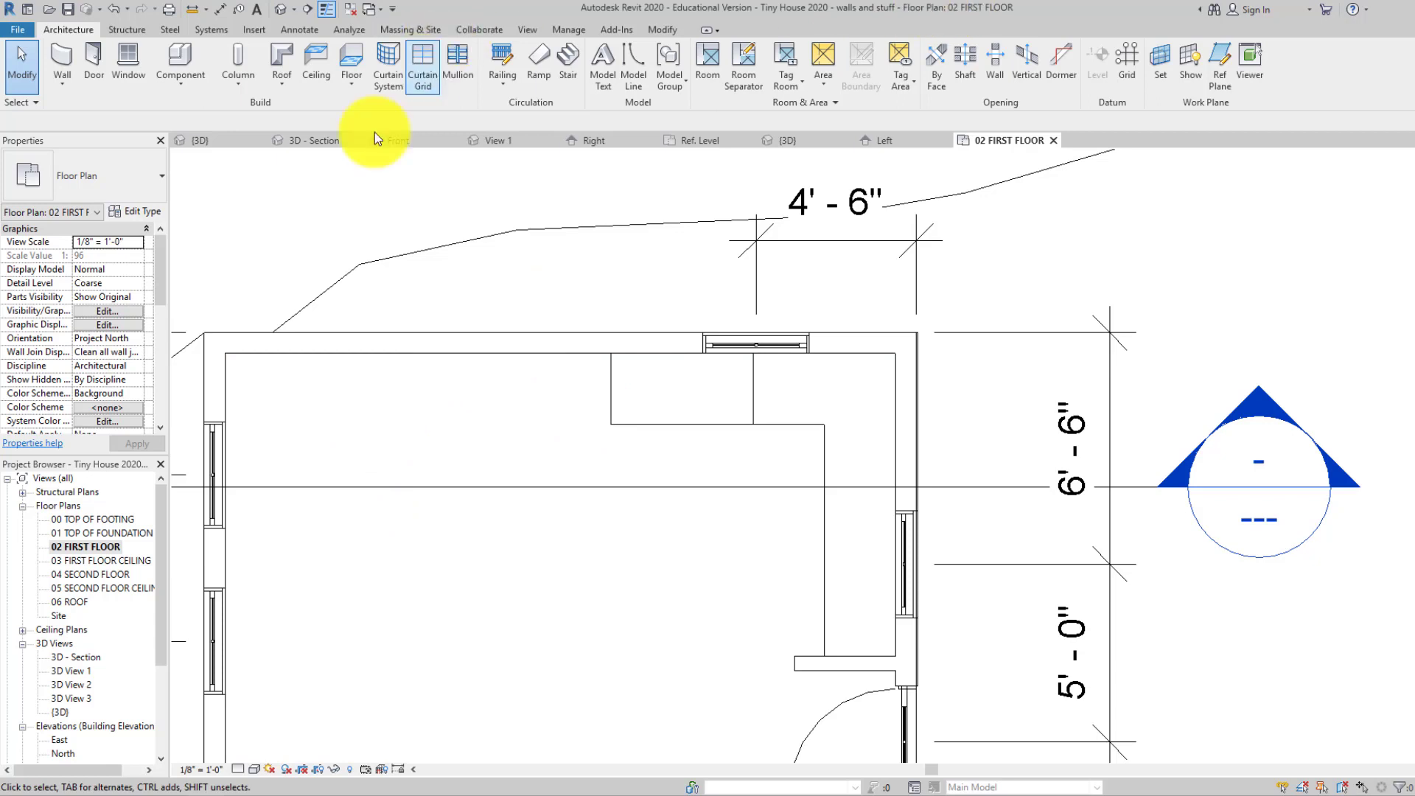
- Create a perspective camera view from beside the stairs, aimed at the kitchen's upper-right corner
click(302, 47)
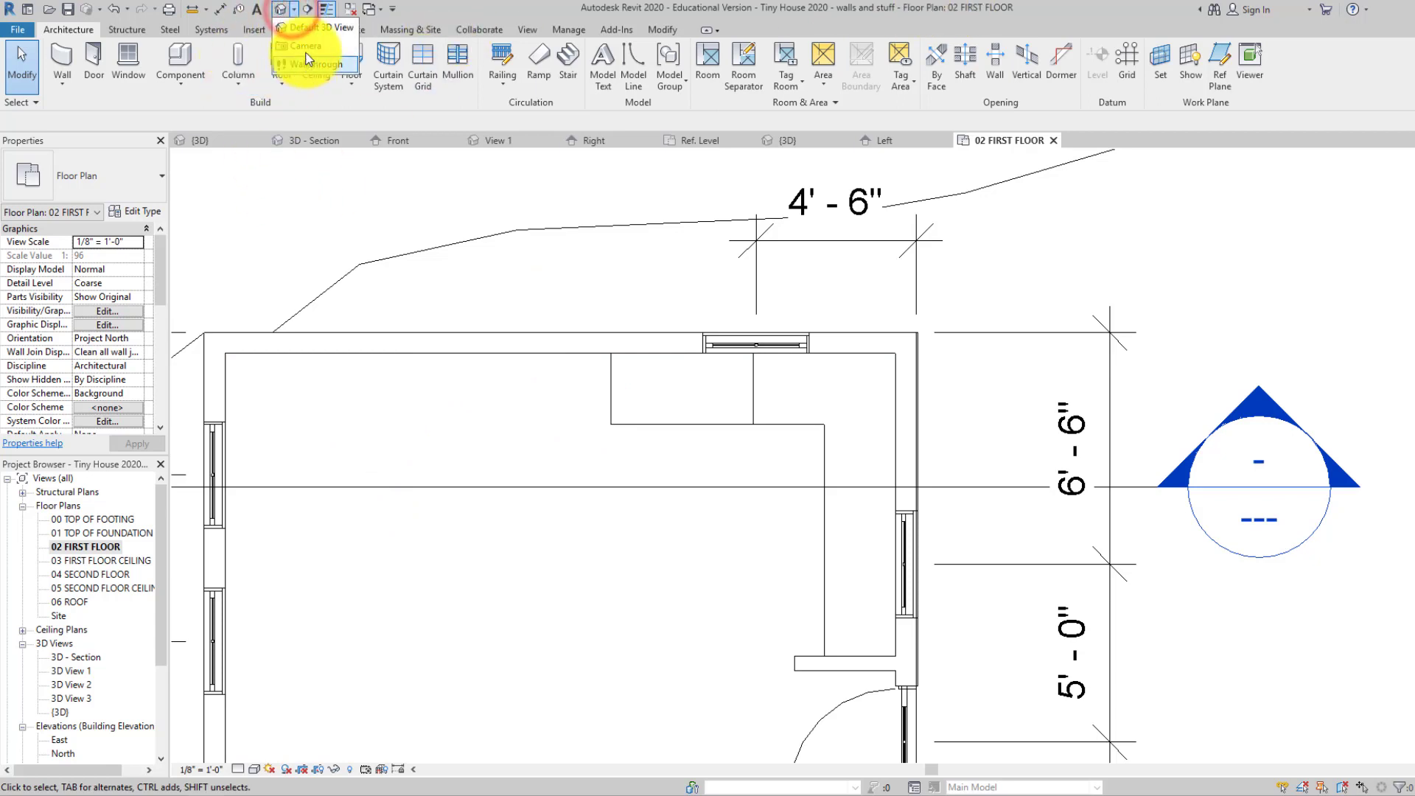
middle_drag(470, 563, 514, 341)
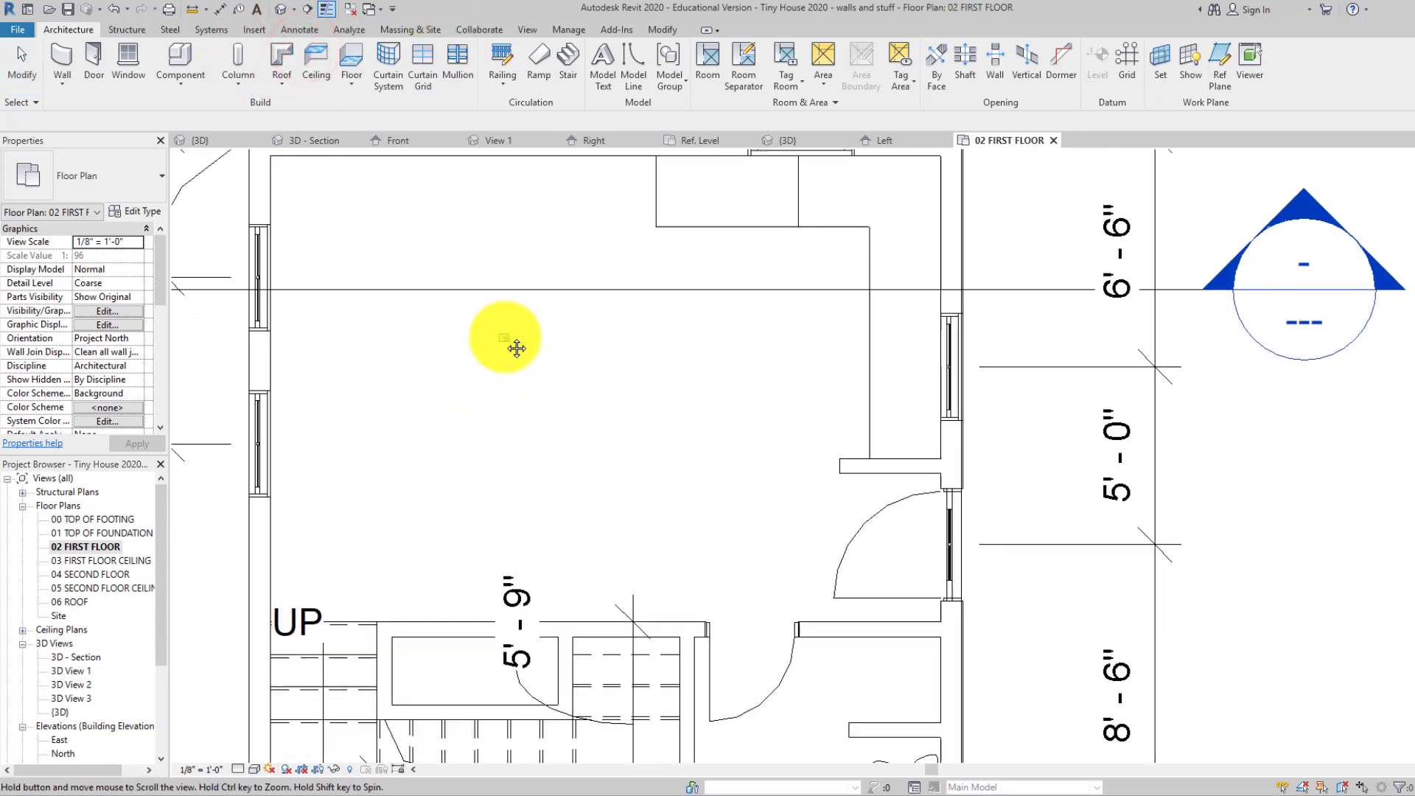
click(308, 584)
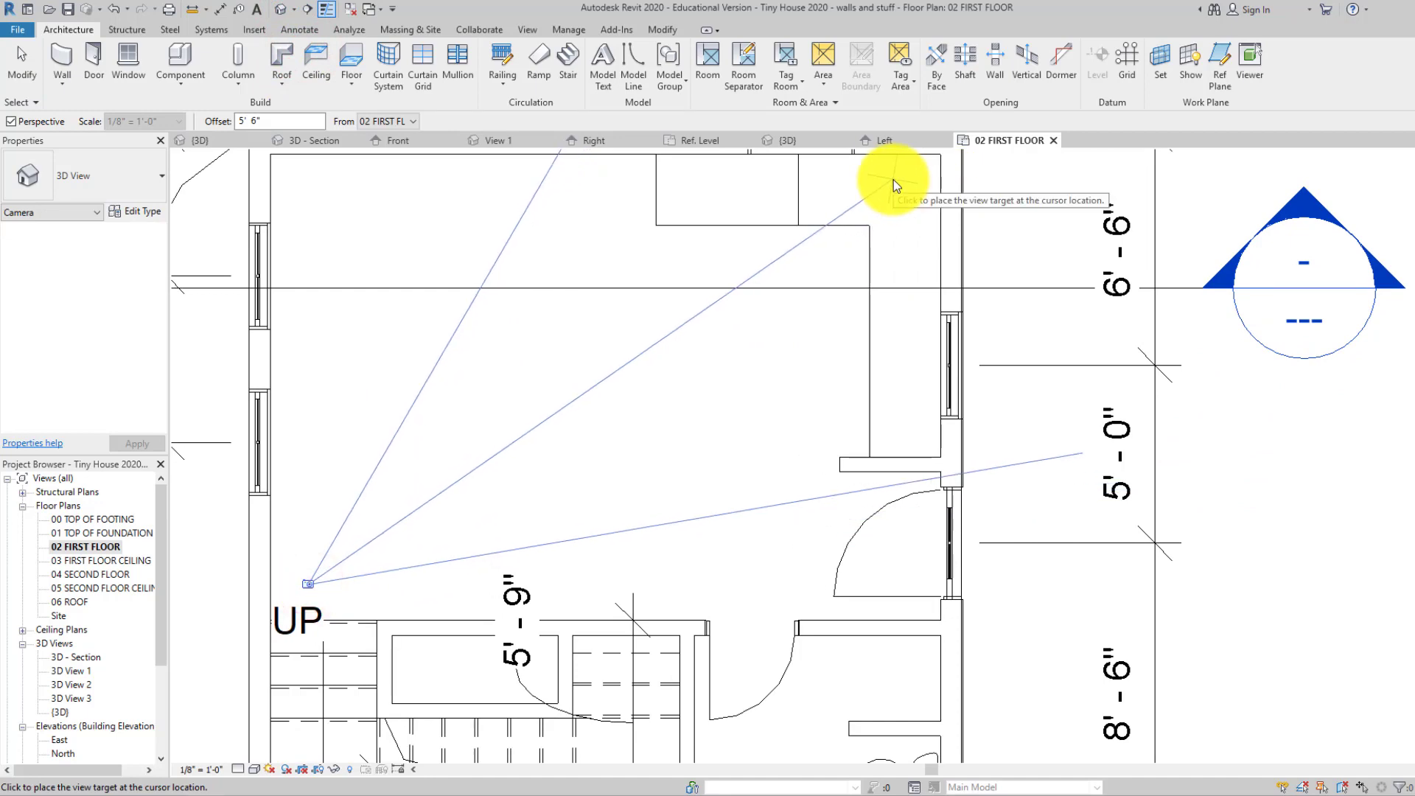
click(894, 179)
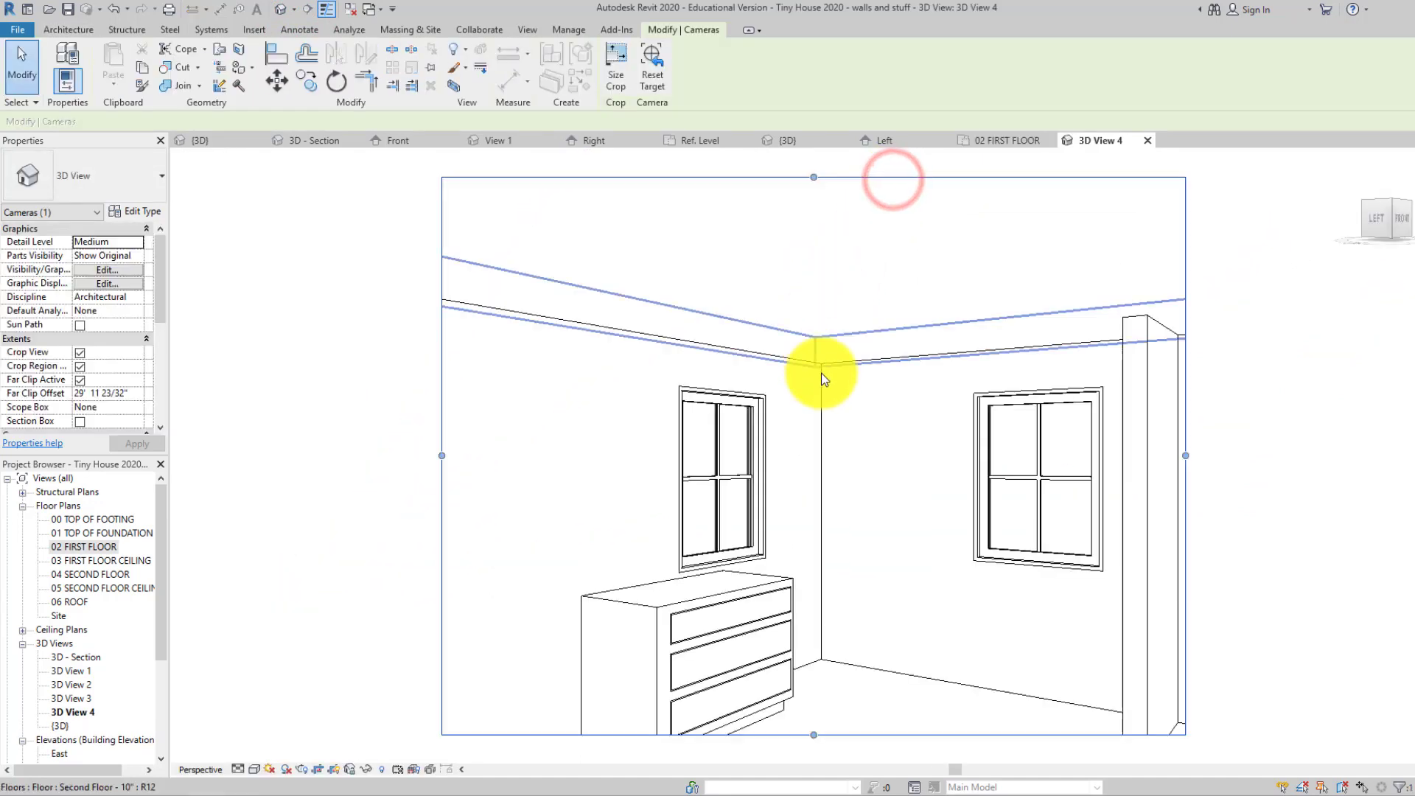
- Extend the camera view's crop region downward to include the whole cabinet and rightward to include the door
scroll(863, 446, down, 2)
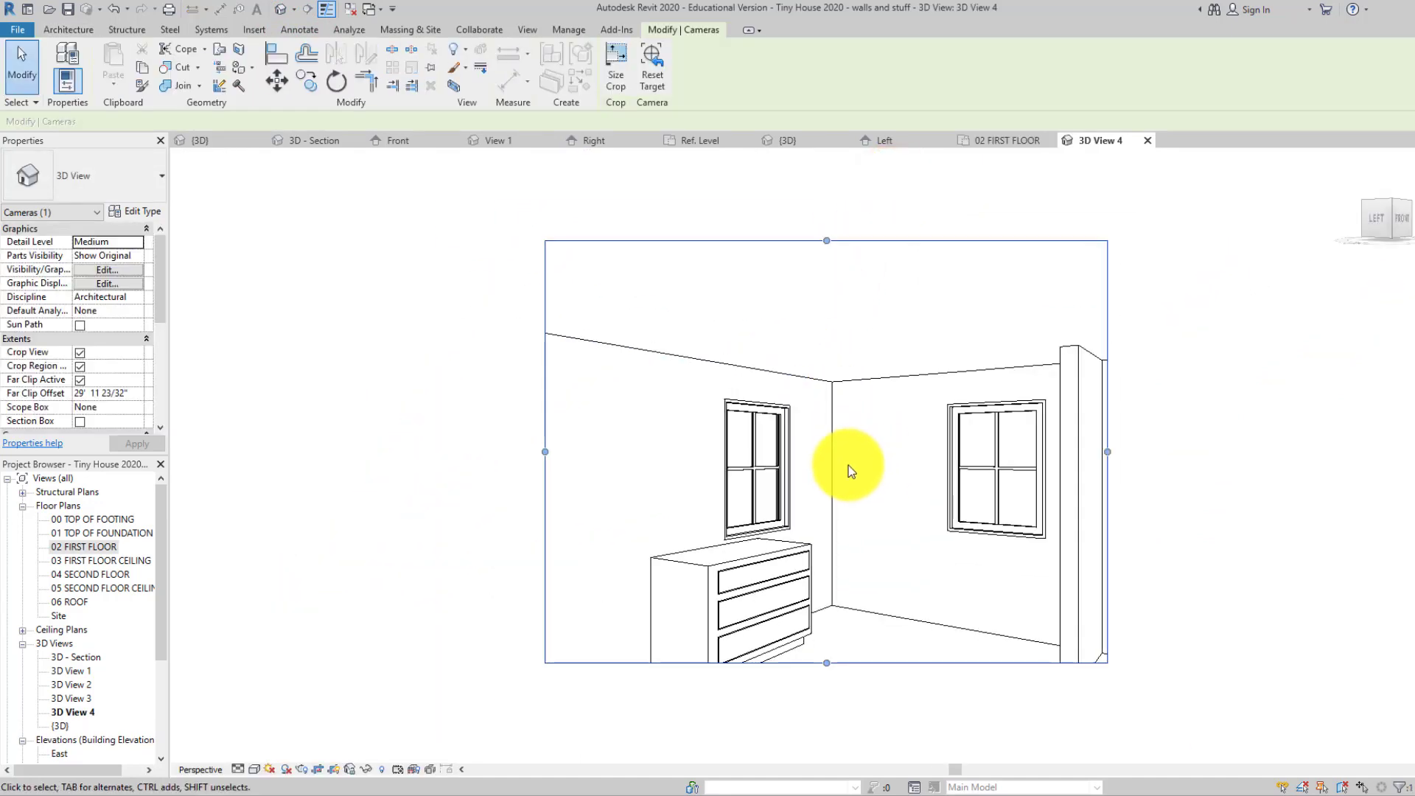
middle_drag(851, 472, 774, 411)
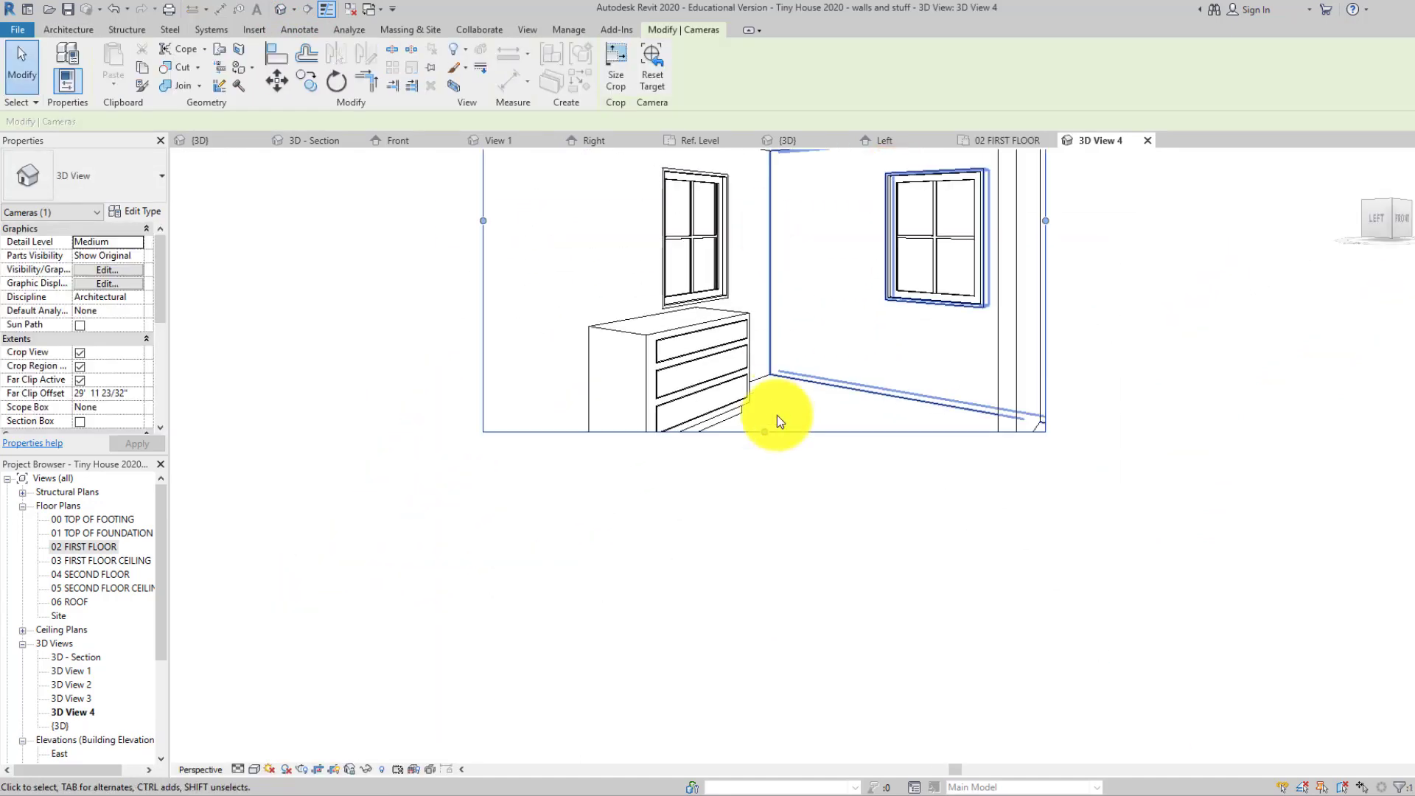
drag(767, 431, 786, 571)
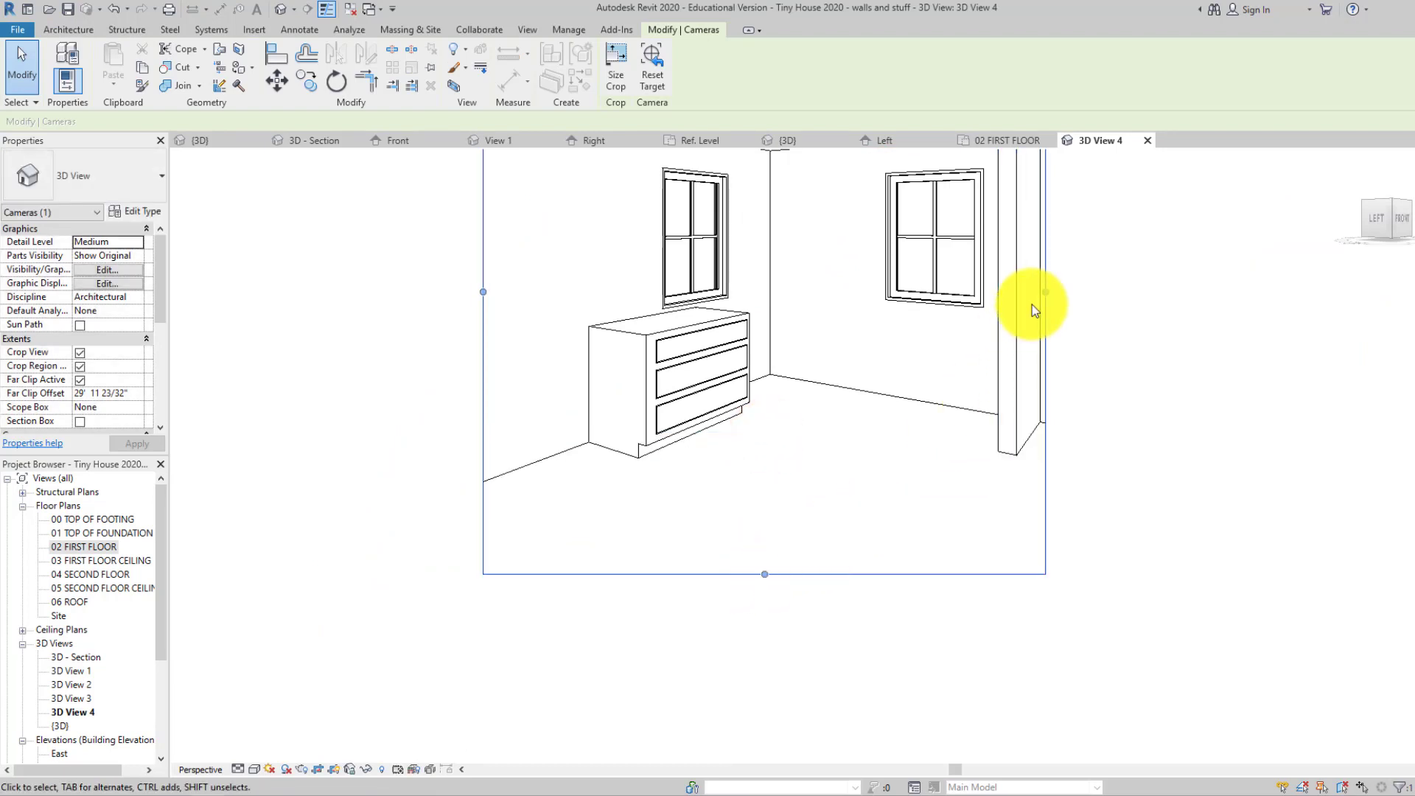
drag(1045, 291, 1085, 292)
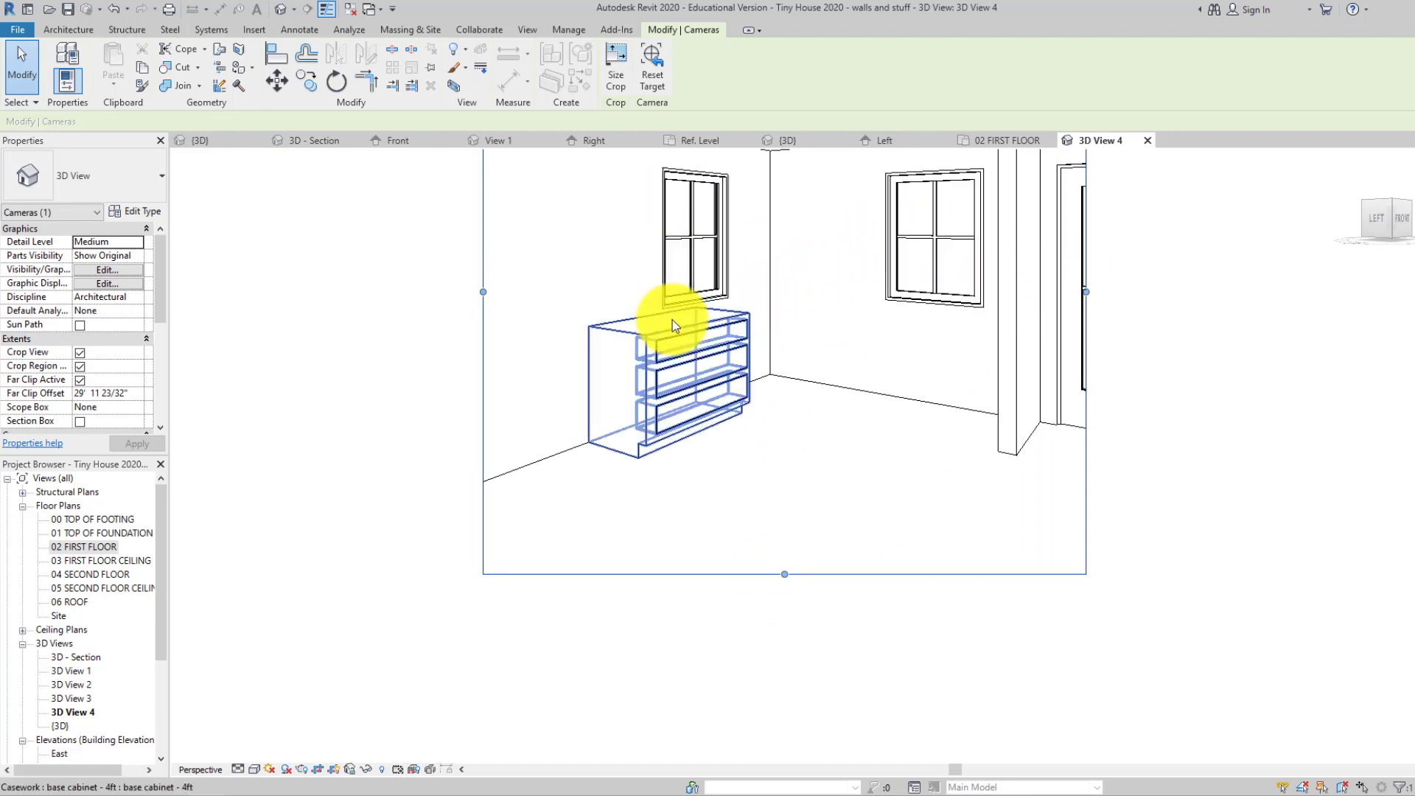
- Open the placed cabinet's family for editing and switch to its {3D} view, focusing on the toe kick
scroll(682, 310, up, 3)
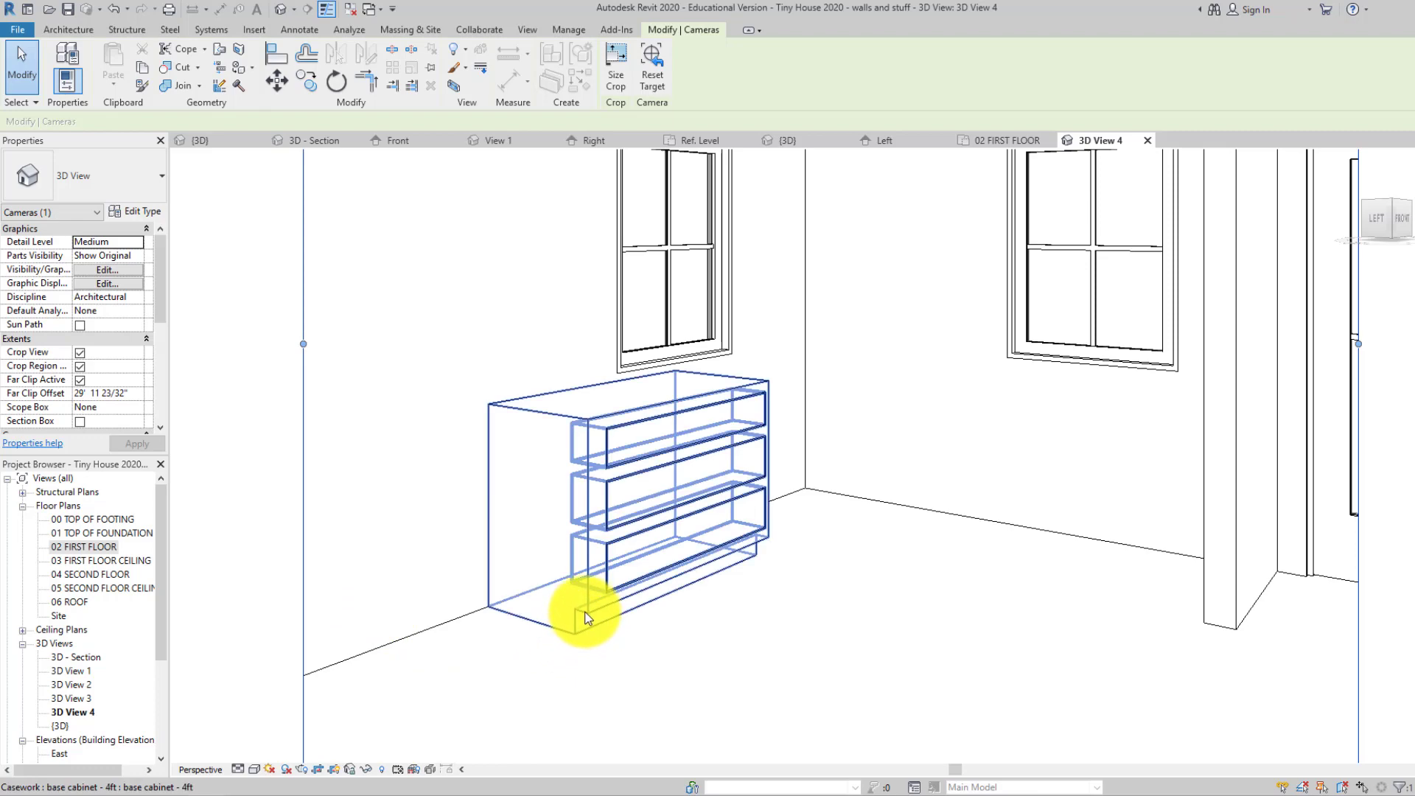
double_click(592, 441)
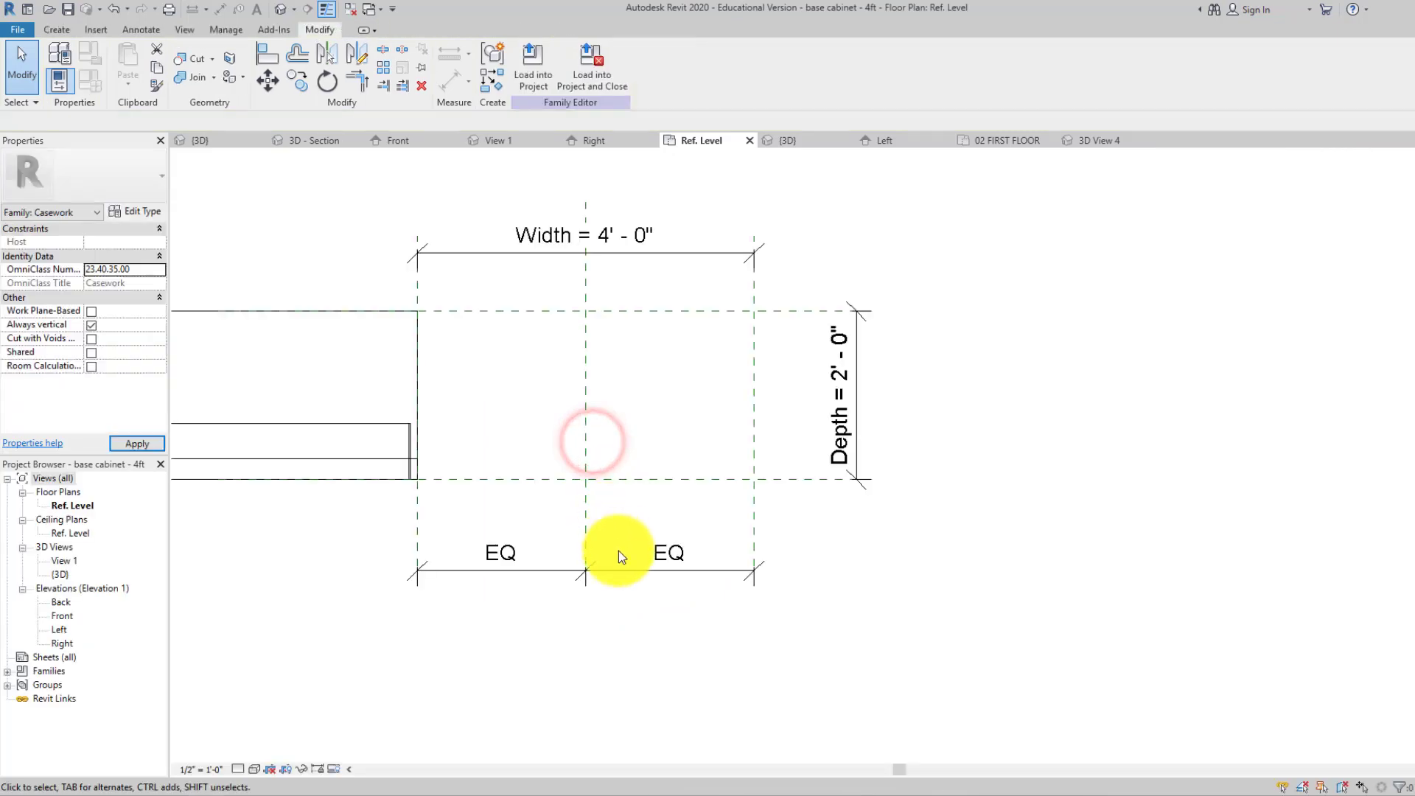
double_click(64, 573)
scroll(577, 559, up, 5)
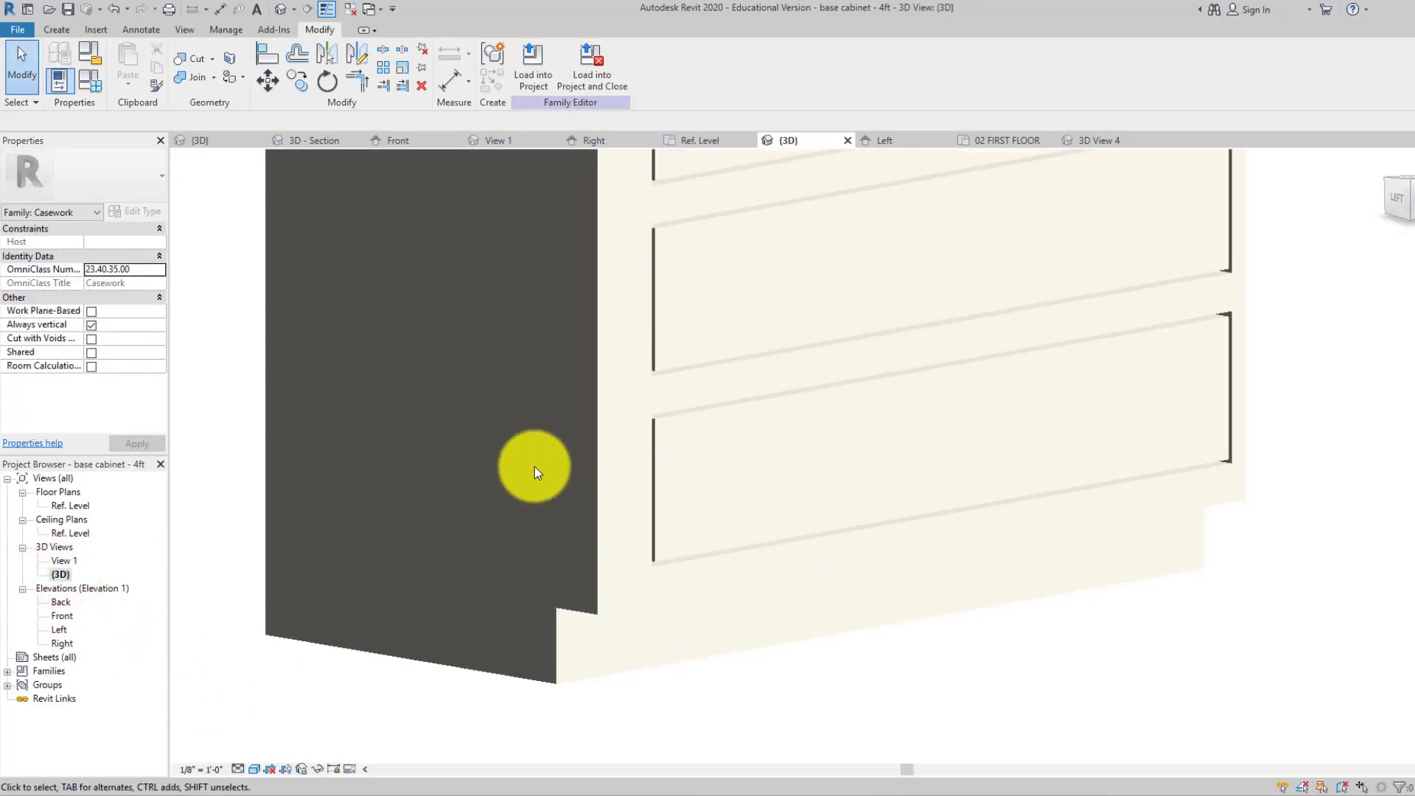
- Start a new extrusion and pick the cabinet's left side face as its work plane
click(56, 29)
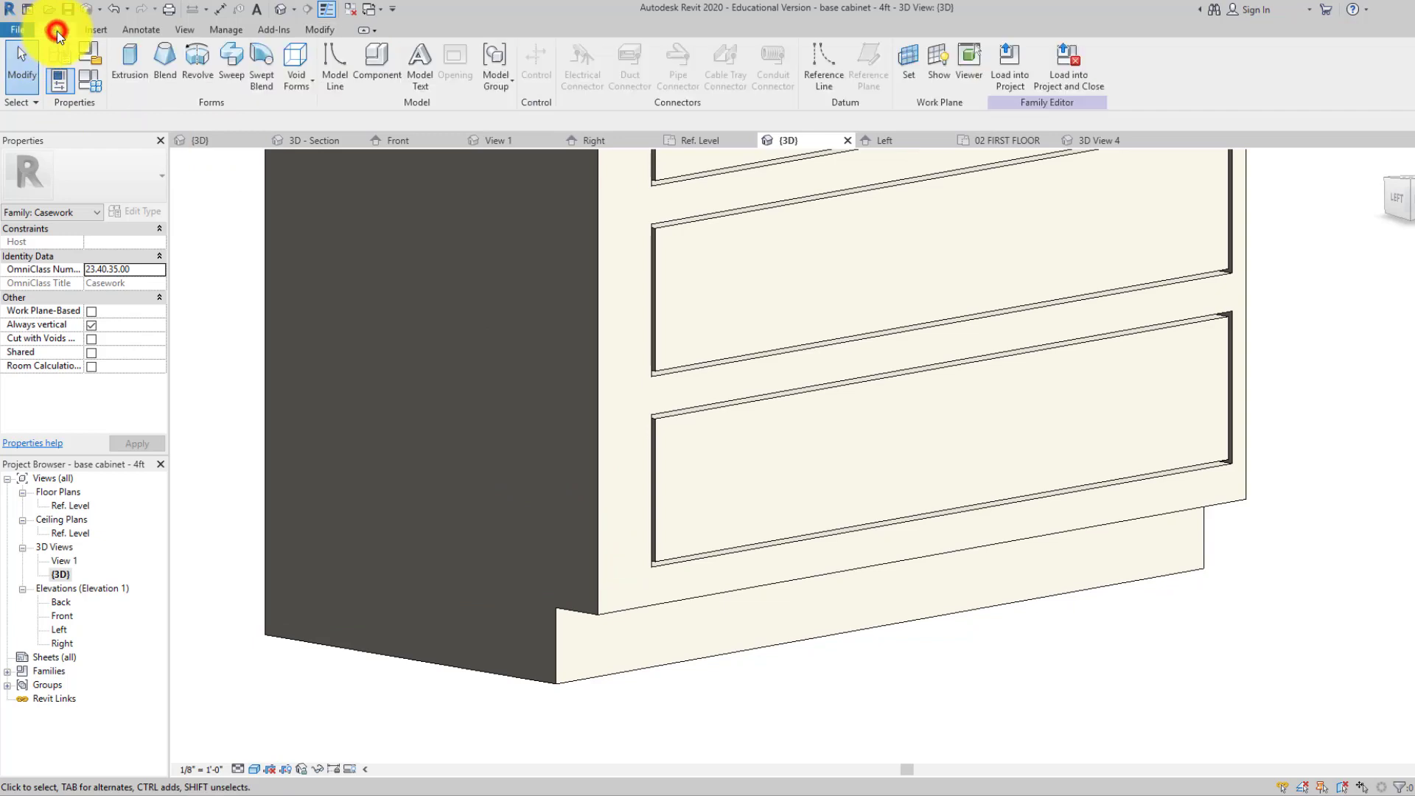
click(126, 56)
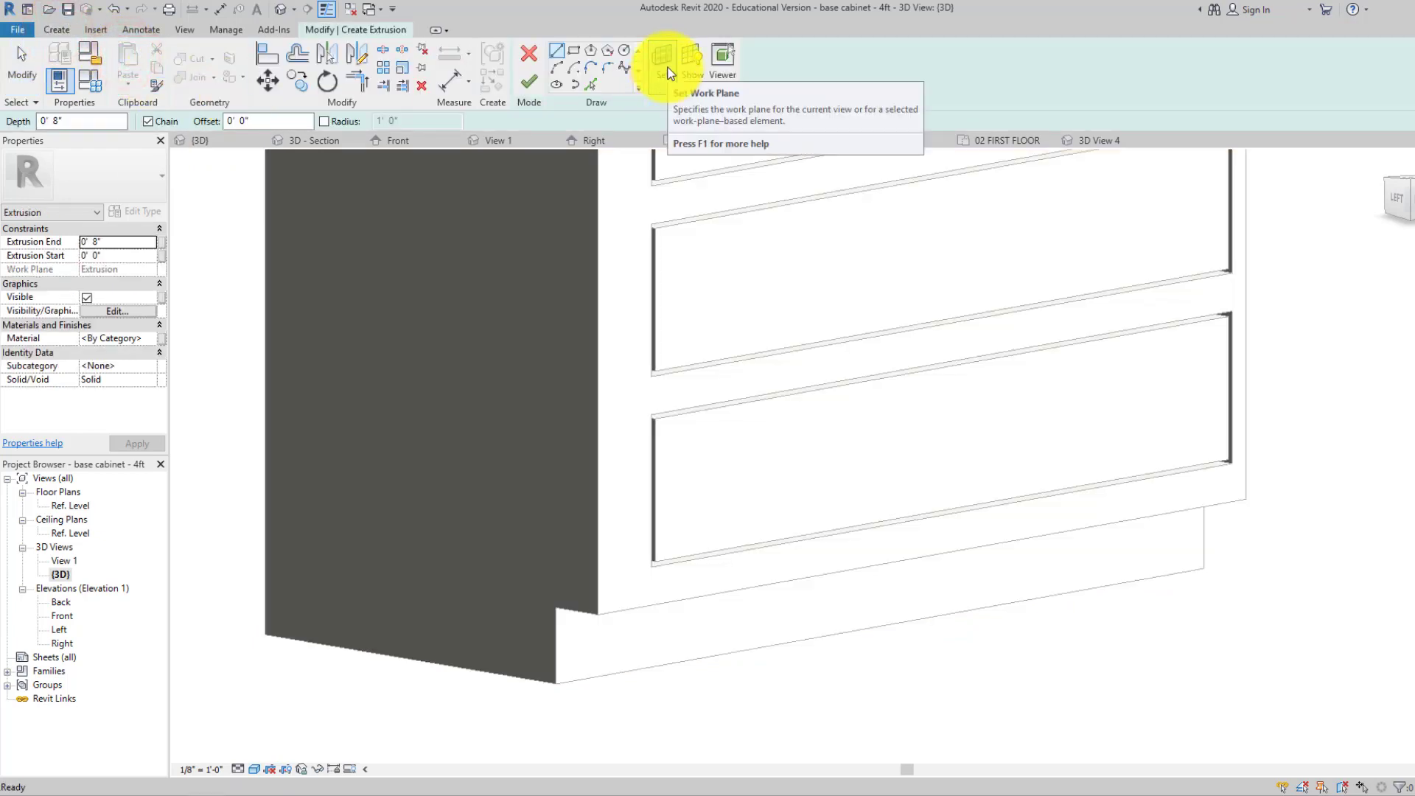
click(663, 63)
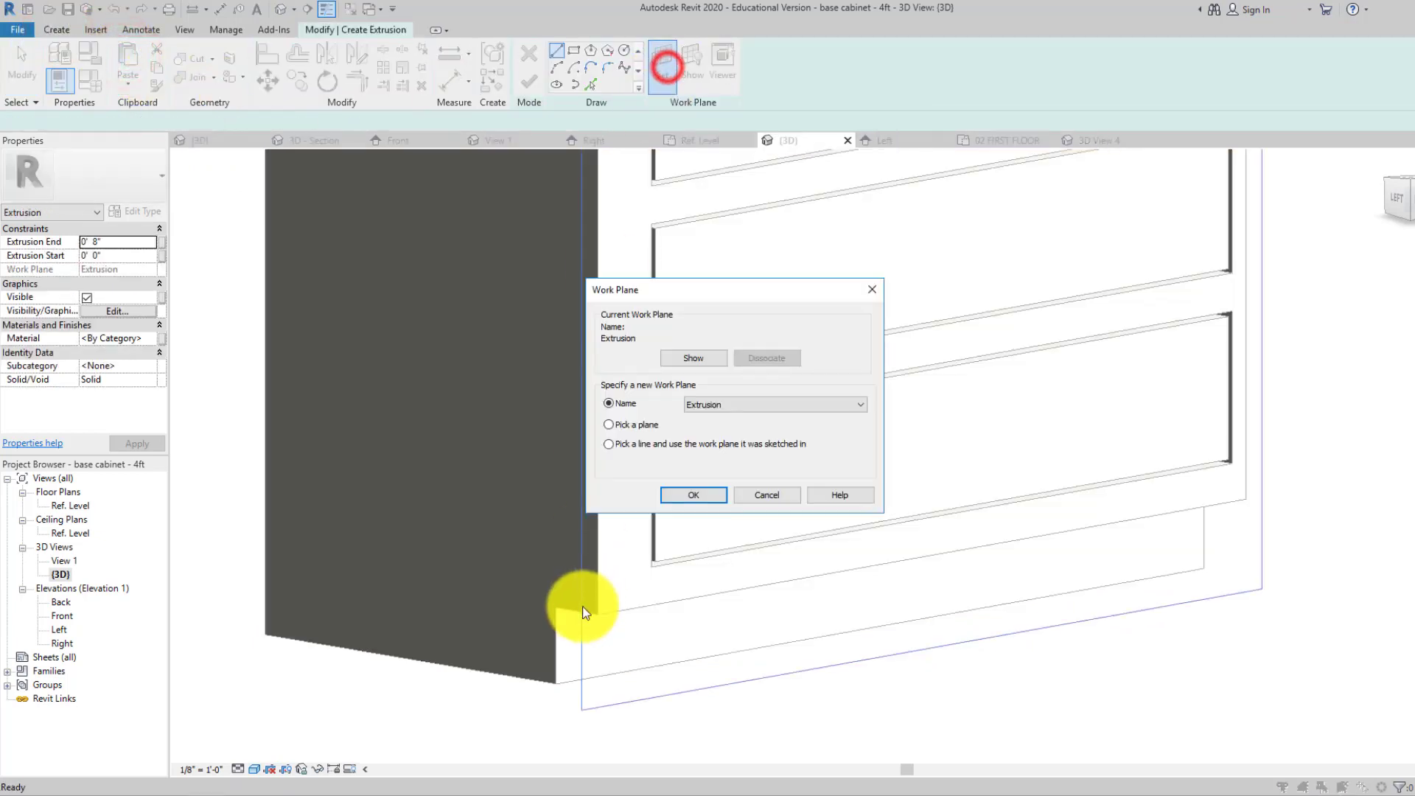
click(672, 496)
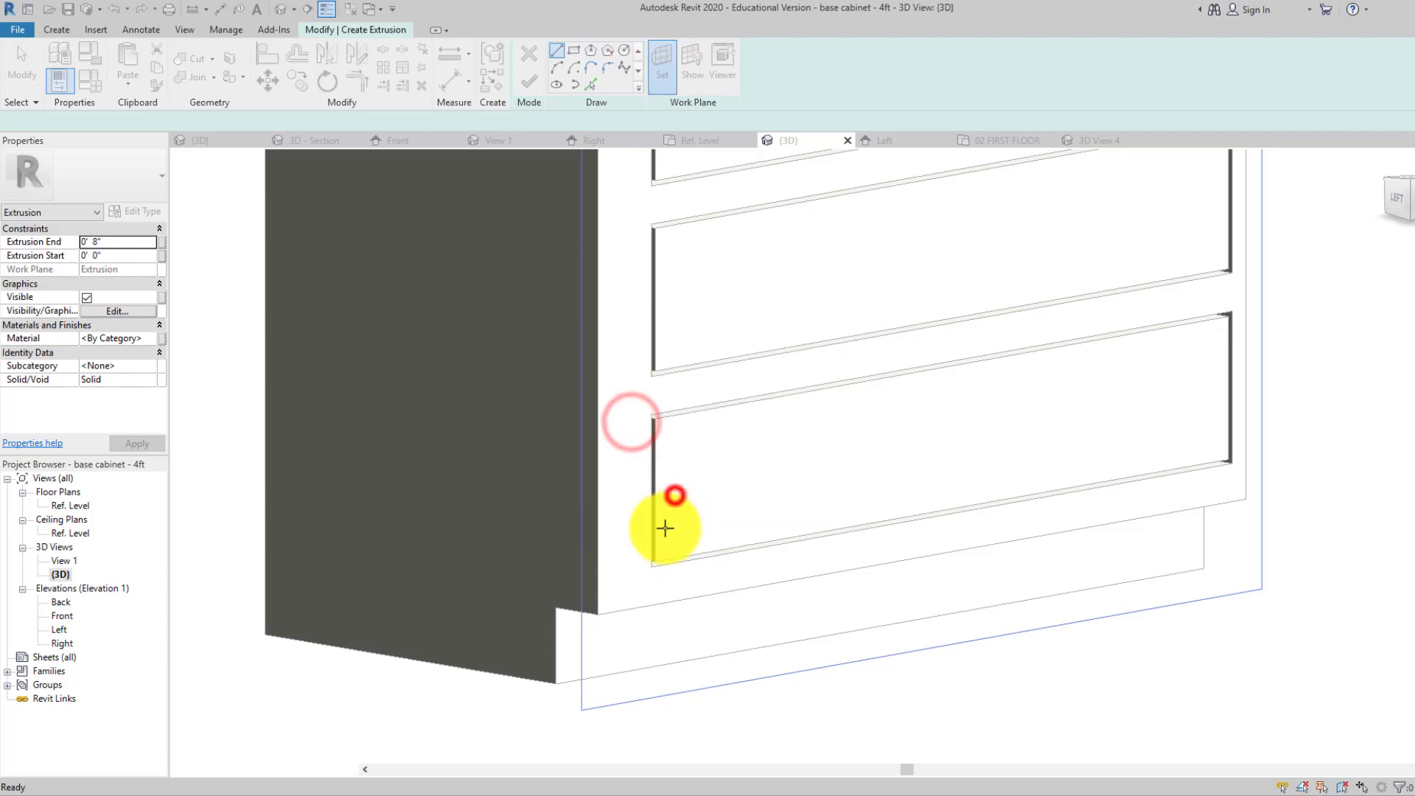
click(552, 651)
middle_drag(561, 616, 557, 461)
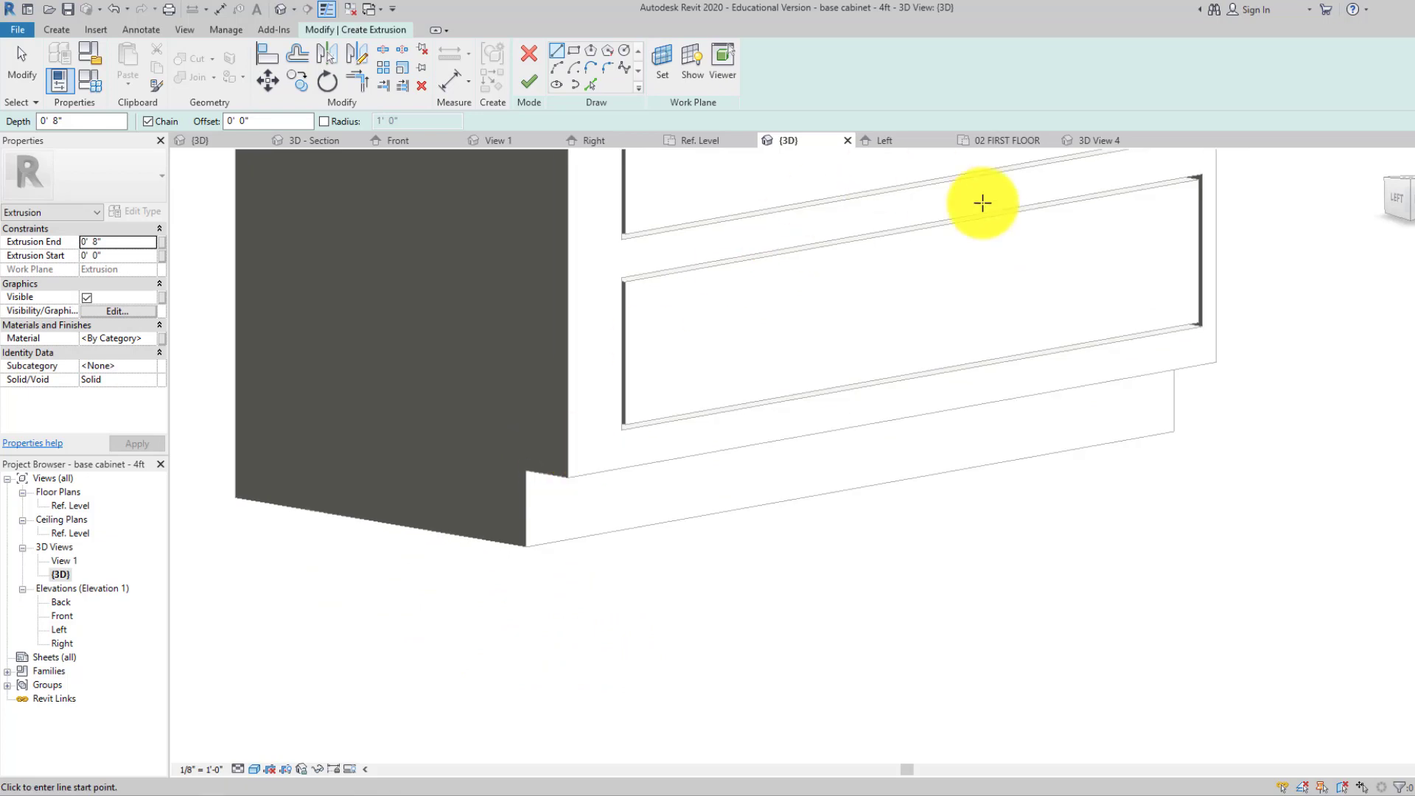
- Sketch a rectangle filling the 3 in by 4 in toe-kick notch in the side profile and finish the extrusion
click(1393, 201)
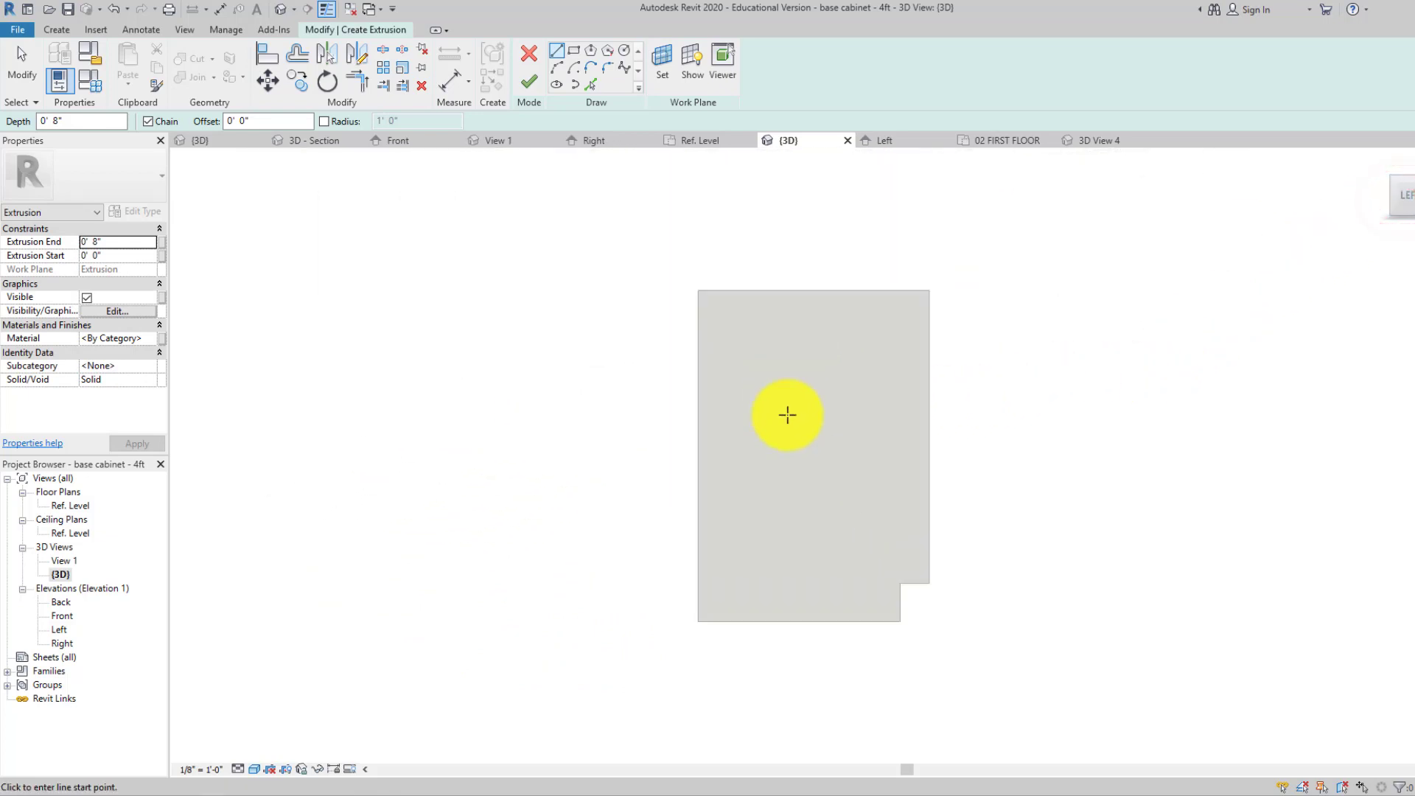
scroll(935, 641, up, 5)
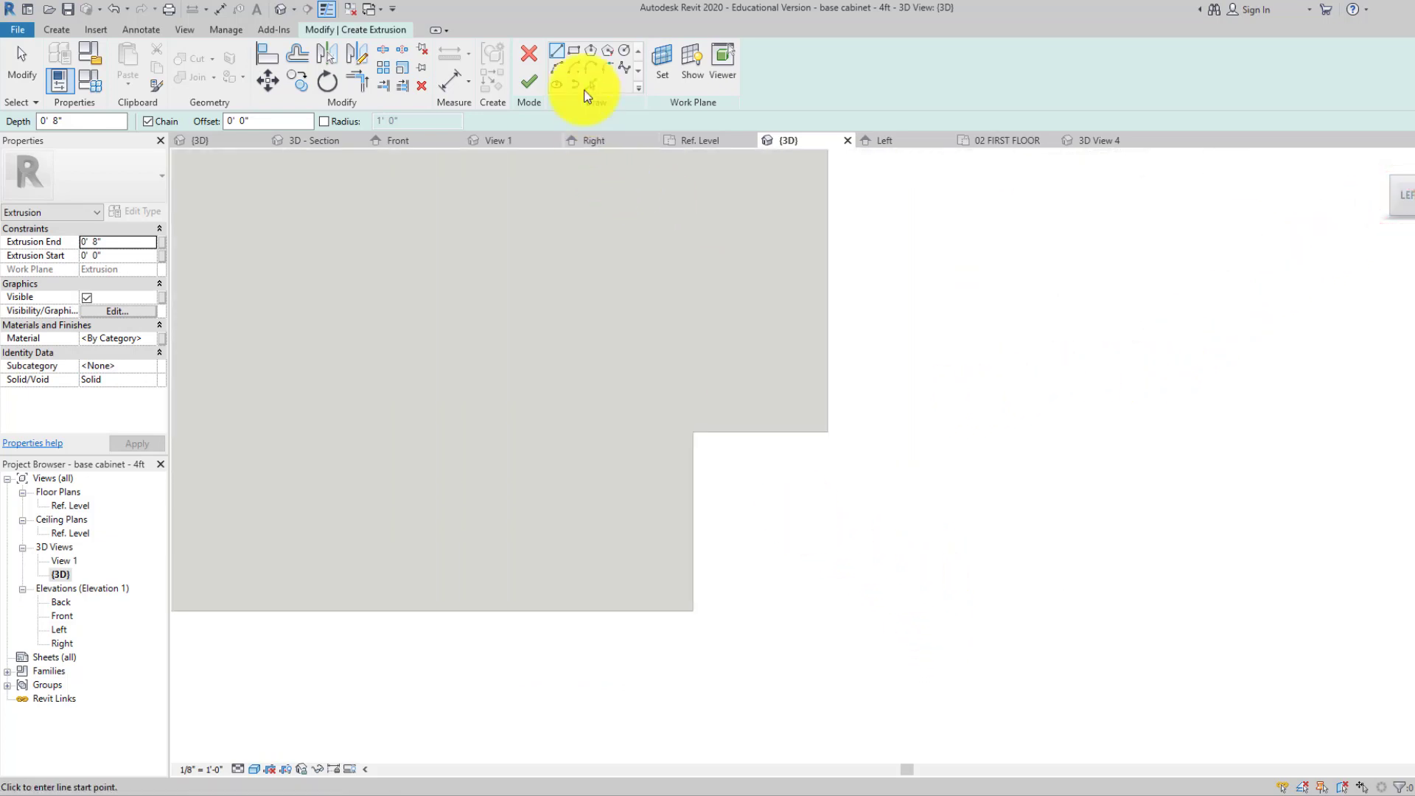
click(578, 56)
click(694, 433)
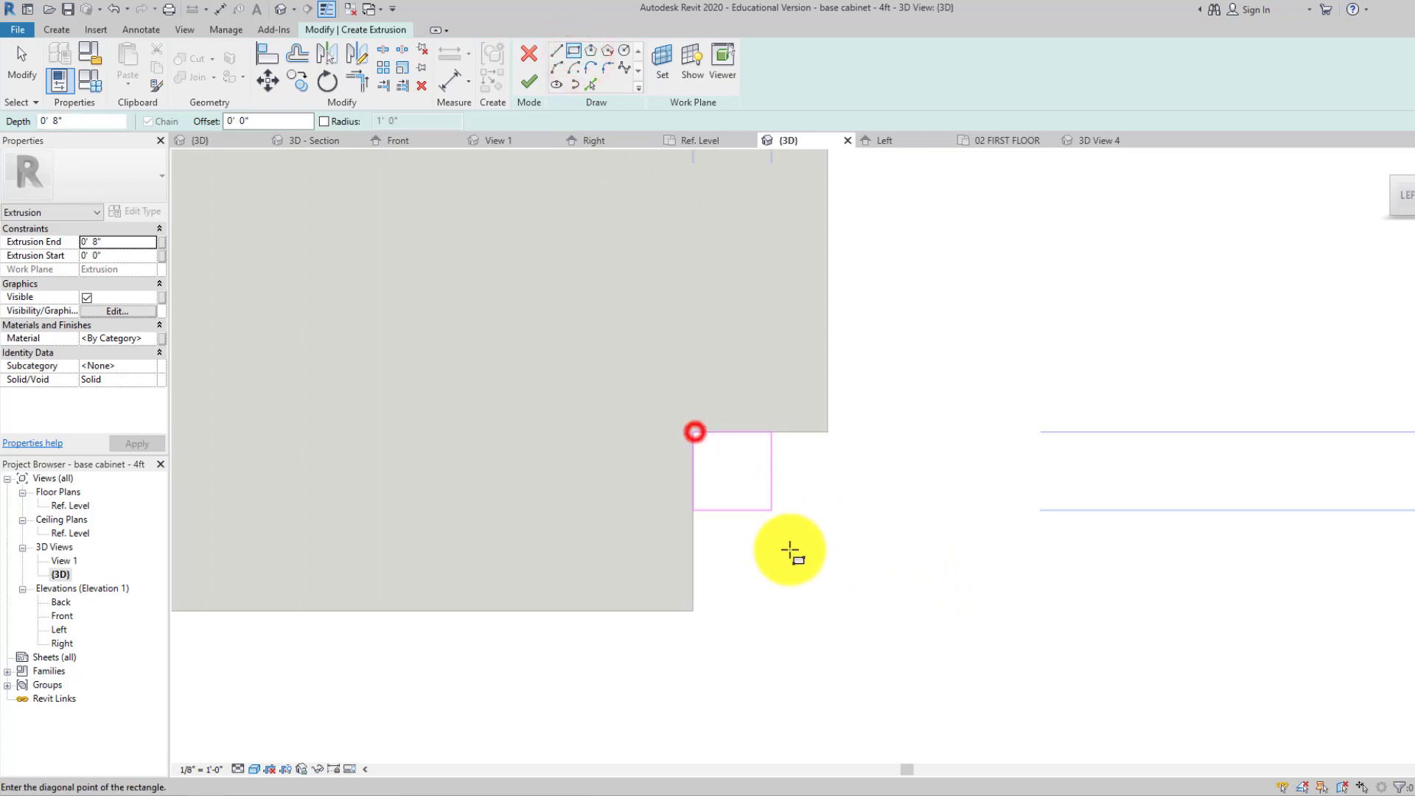
click(828, 614)
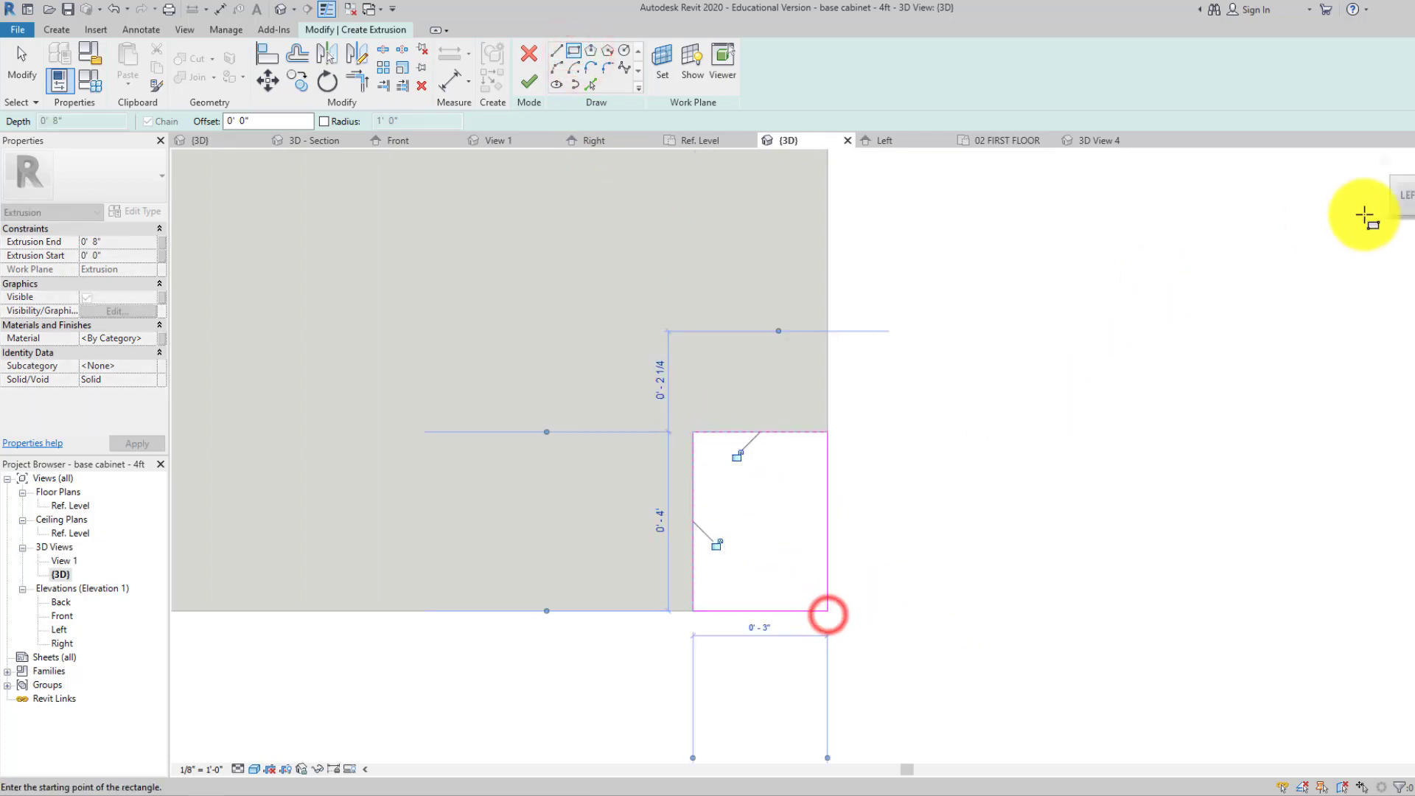
mouse_move(1396, 206)
mouse_down()
mouse_move(1286, 211)
mouse_move(1304, 234)
mouse_up()
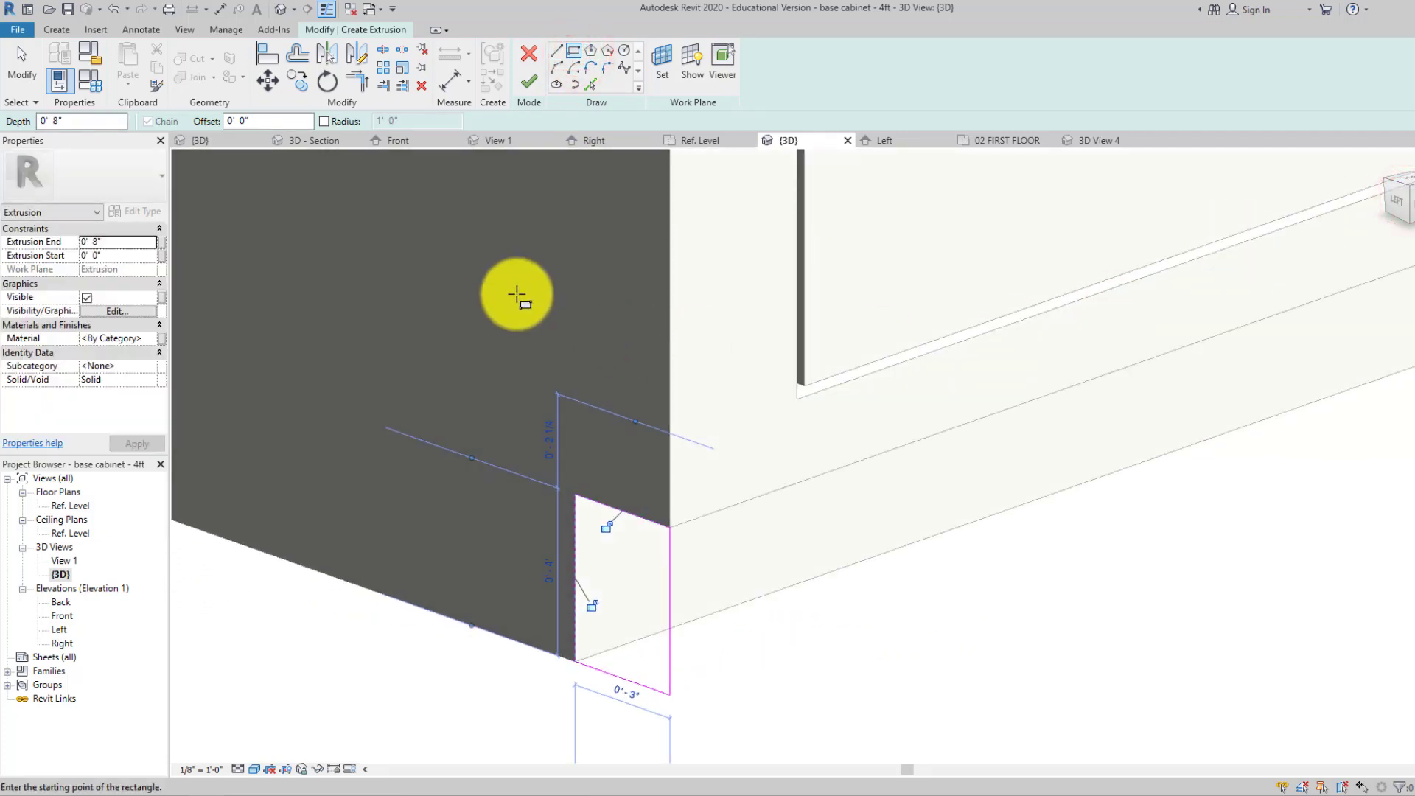
click(532, 79)
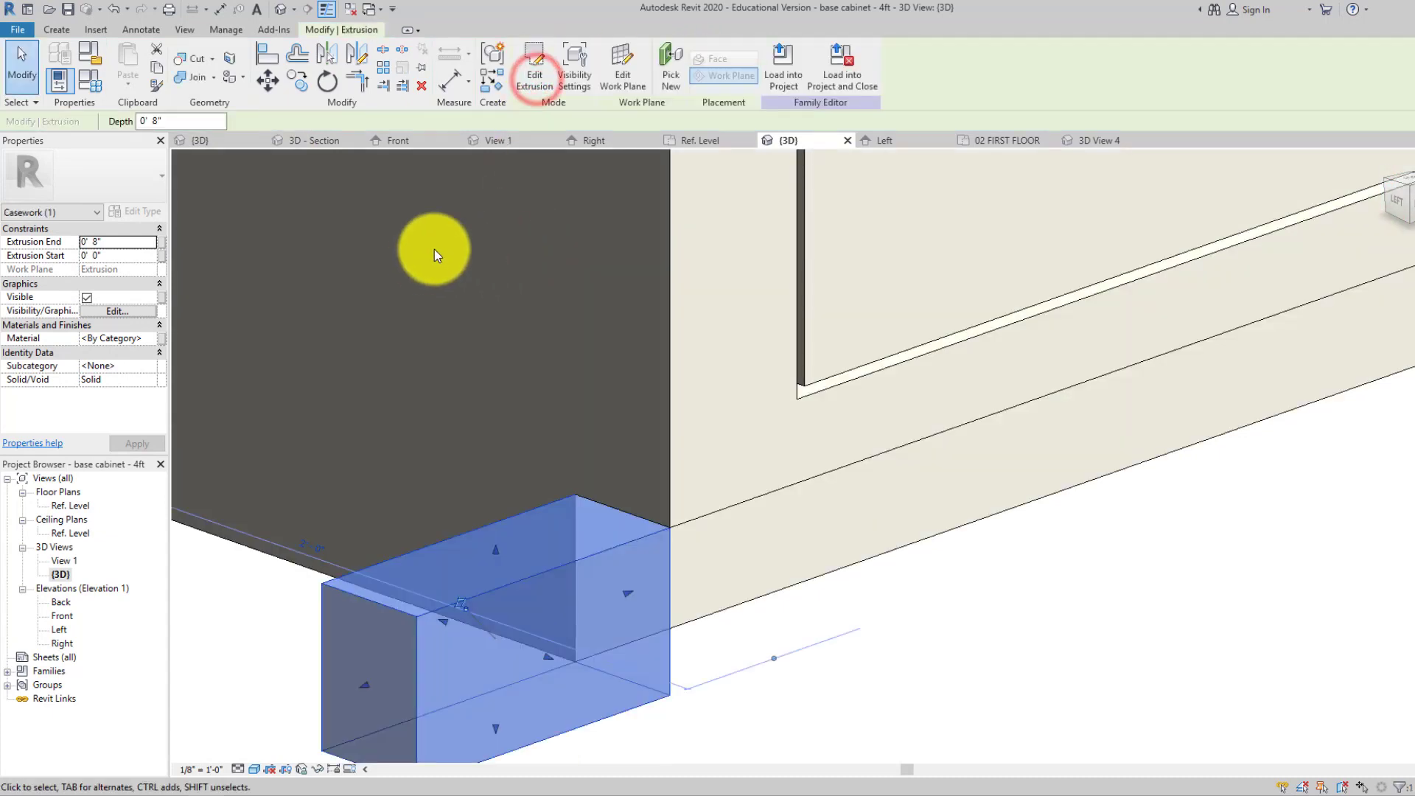
- Reverse the toe-kick block so it extends under the cabinet, with its extrusion end at -0' 4"
click(364, 686)
drag(619, 608, 736, 632)
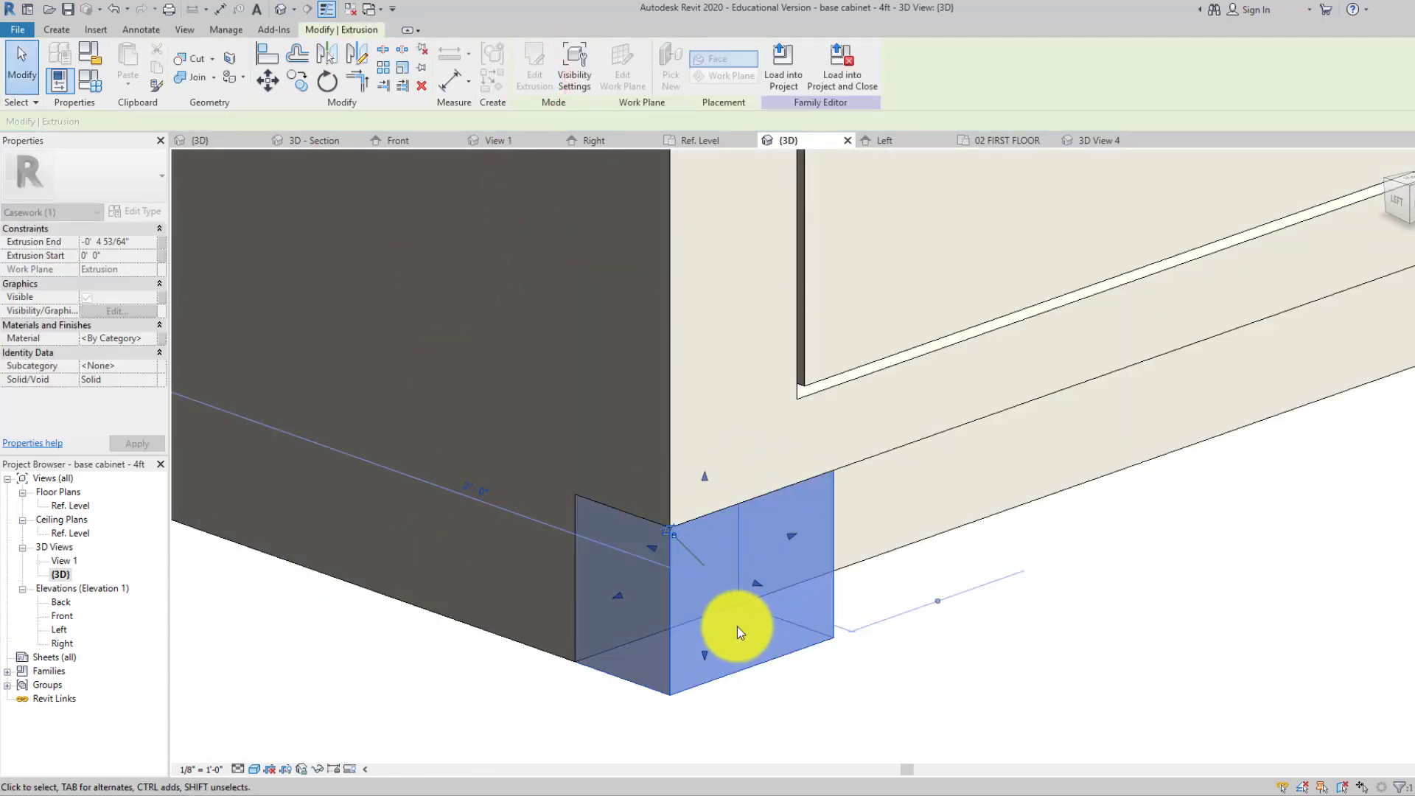
click(122, 241)
text(-)
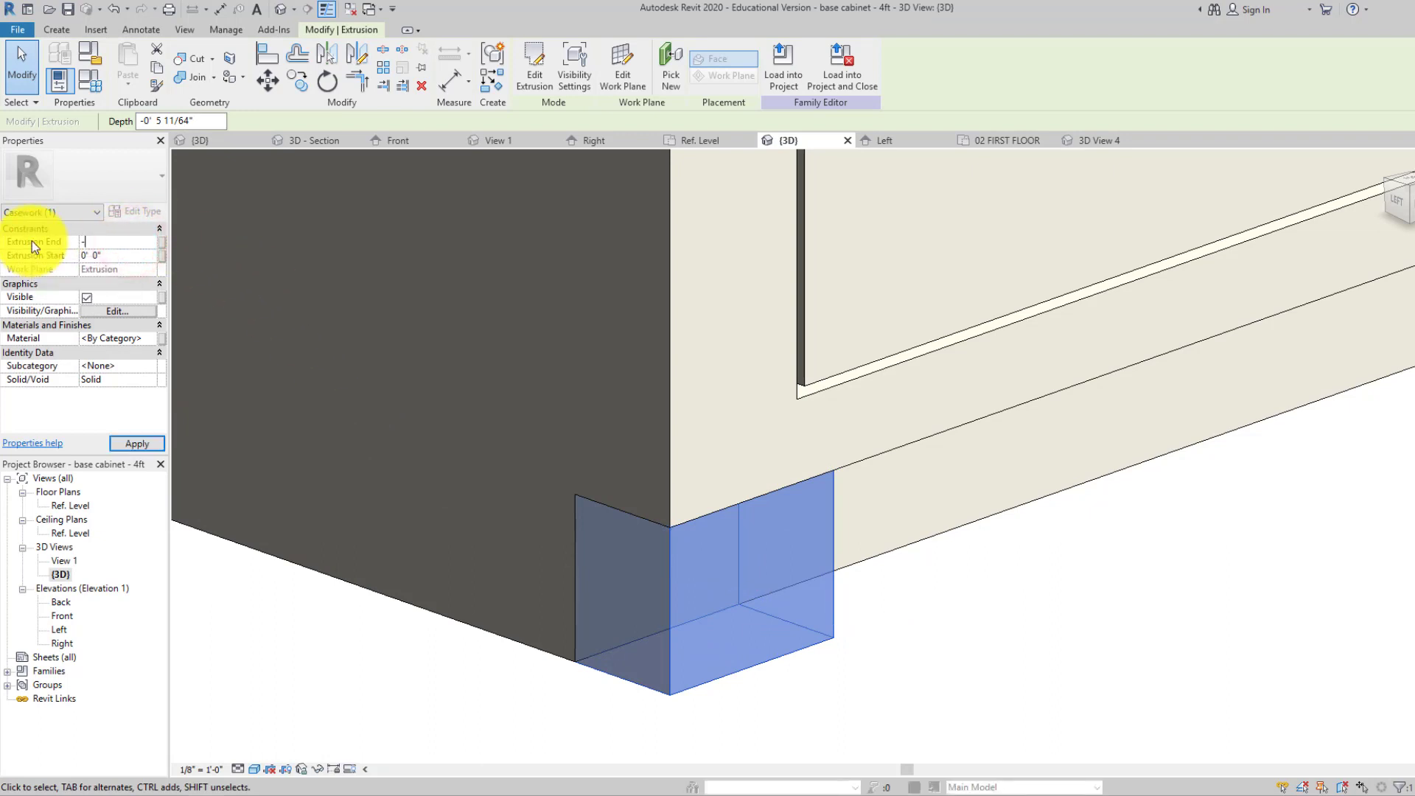
text(0' 4)
key(Return)
- Assign the "cabient paint - cream" material to the toe-kick corner block and deselect it
click(153, 343)
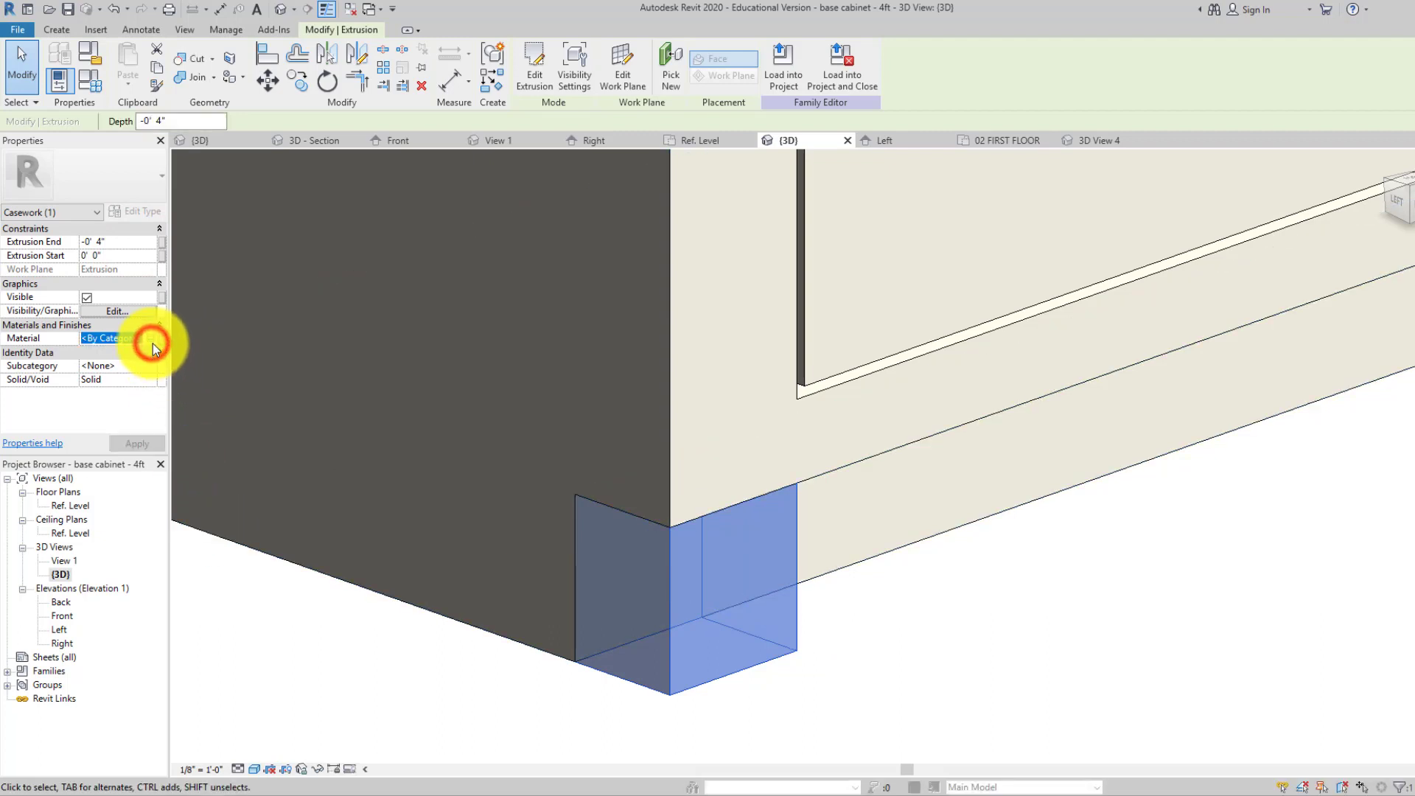
click(152, 338)
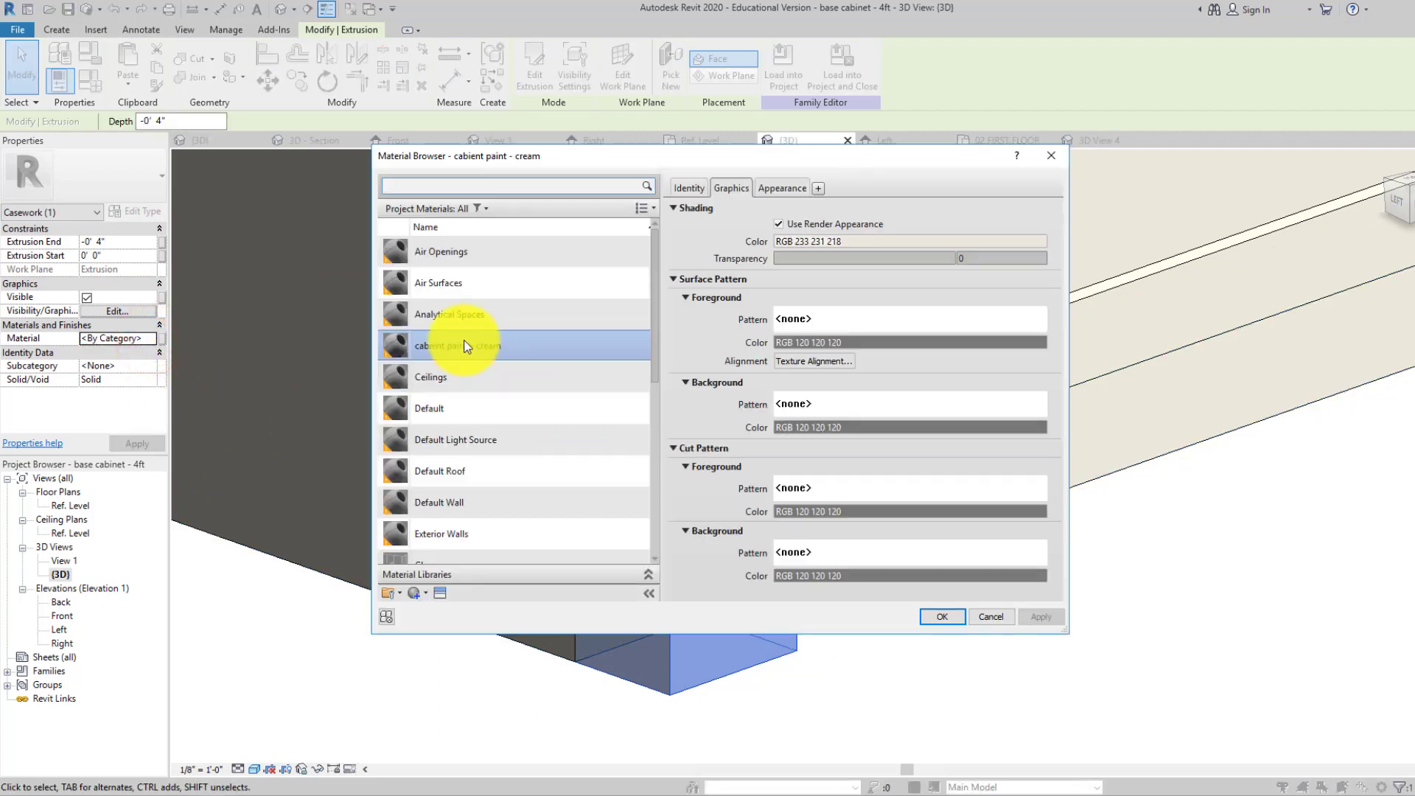
click(942, 616)
click(685, 718)
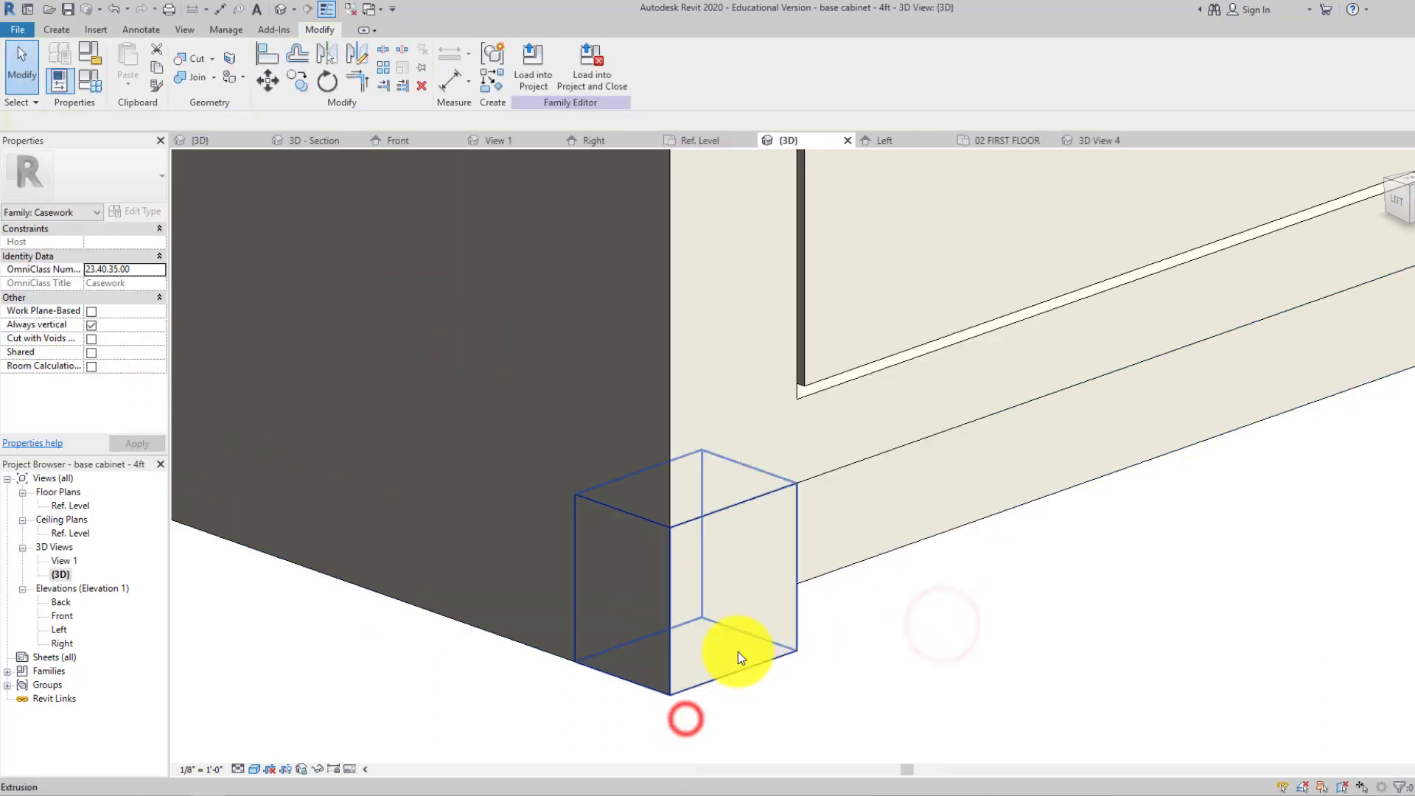
- Examine the toe-kick corner block against the cabinet body from the front and from angled views
click(667, 571)
click(838, 664)
scroll(855, 611, down, 2)
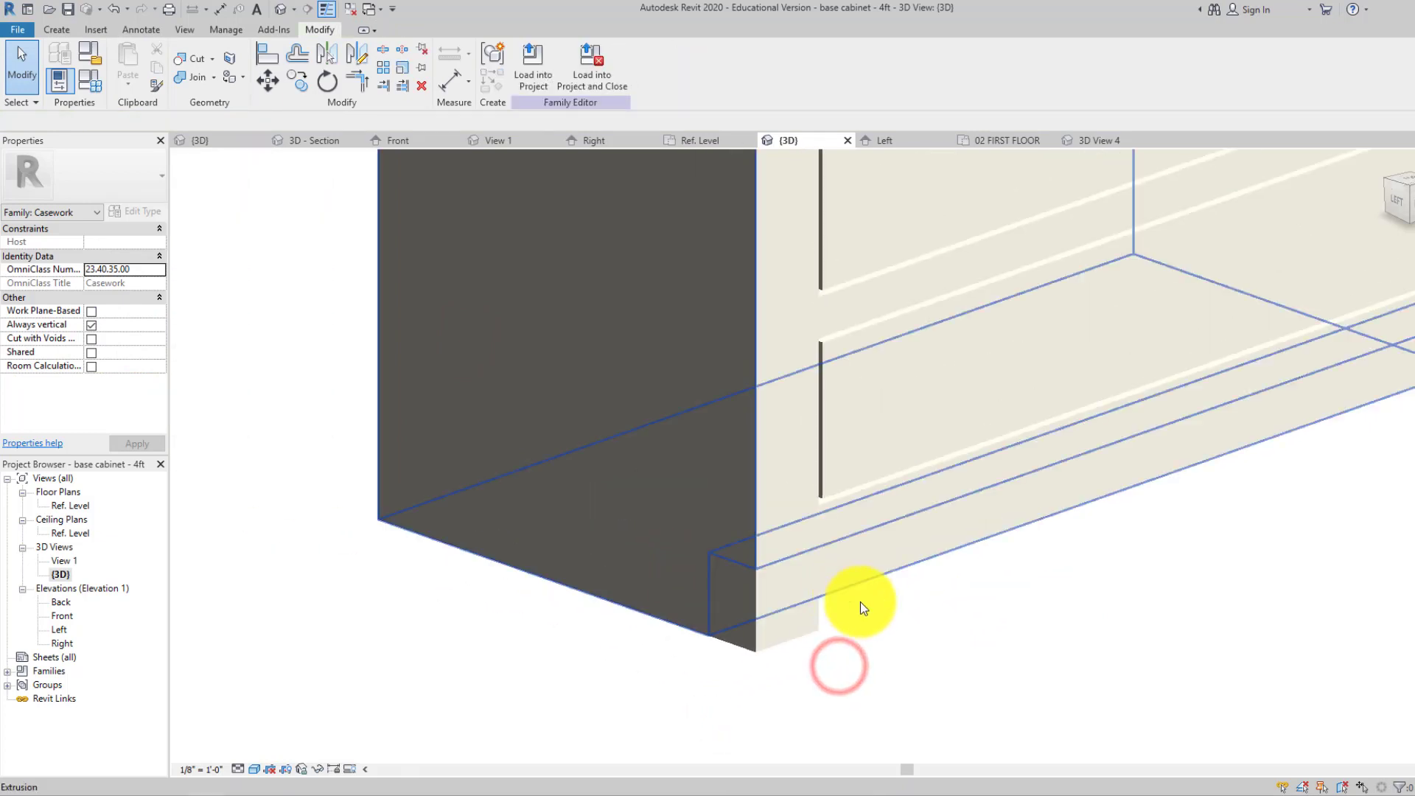
middle_drag(877, 627, 745, 567)
click(1399, 206)
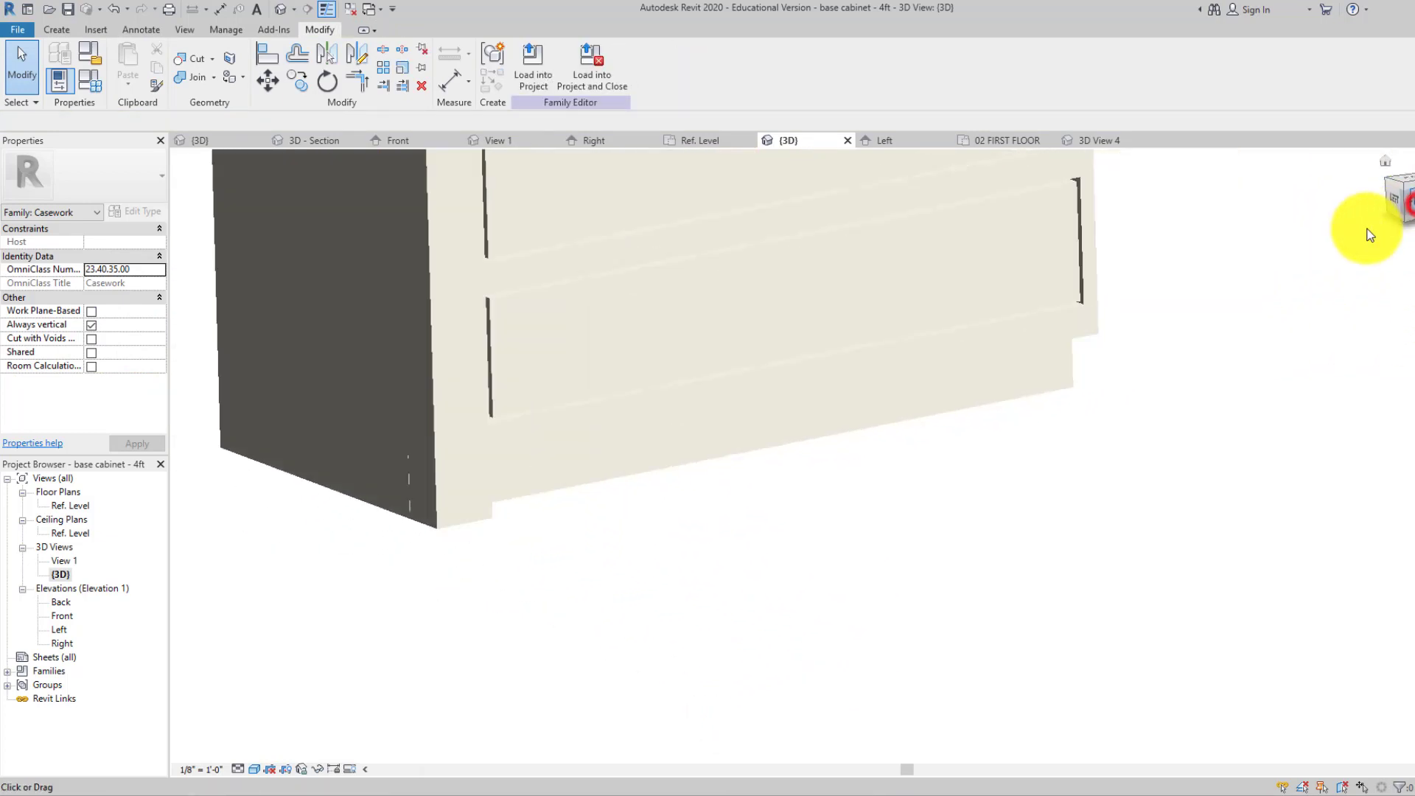
scroll(594, 607, up, 5)
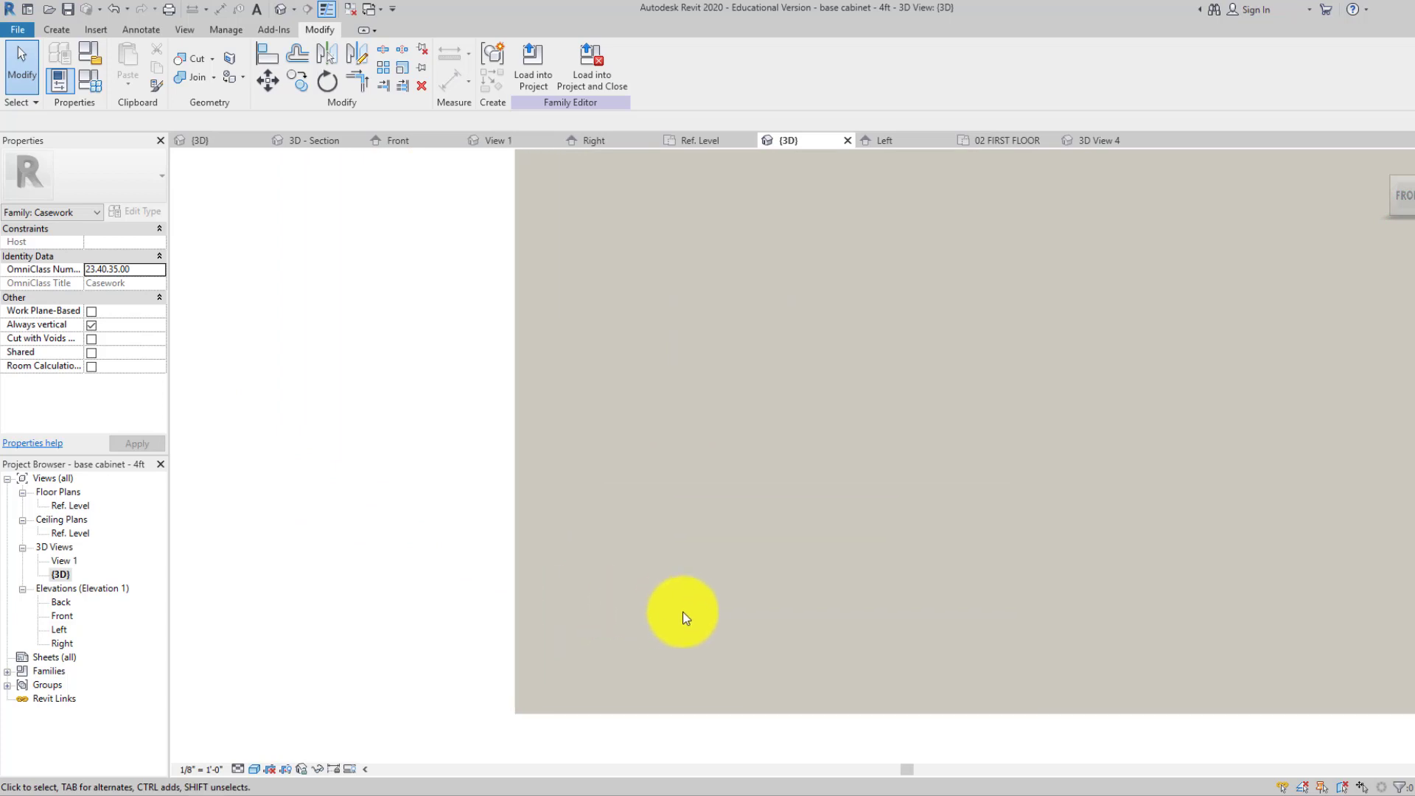
click(751, 603)
scroll(833, 568, down, 4)
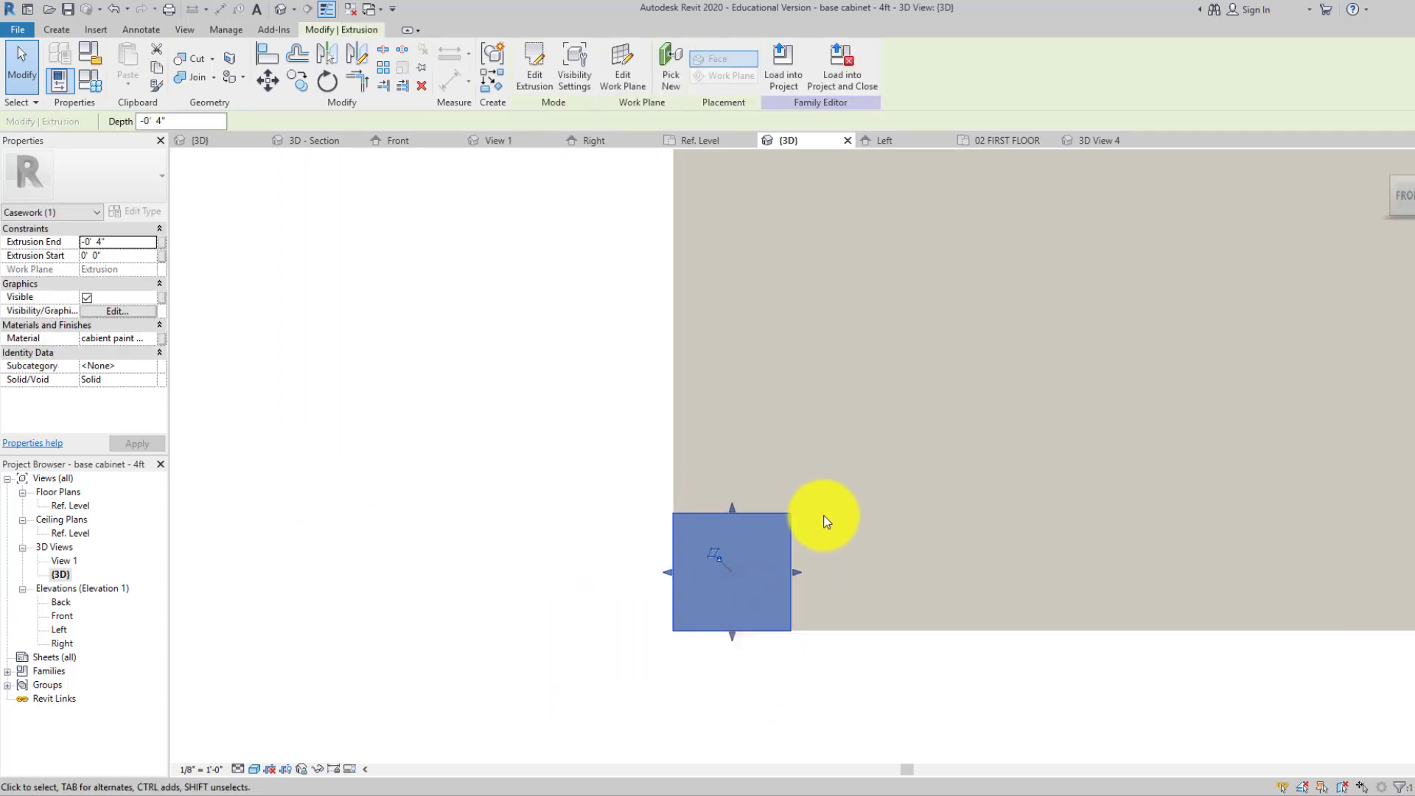
scroll(838, 674, down, 3)
click(836, 676)
click(1393, 180)
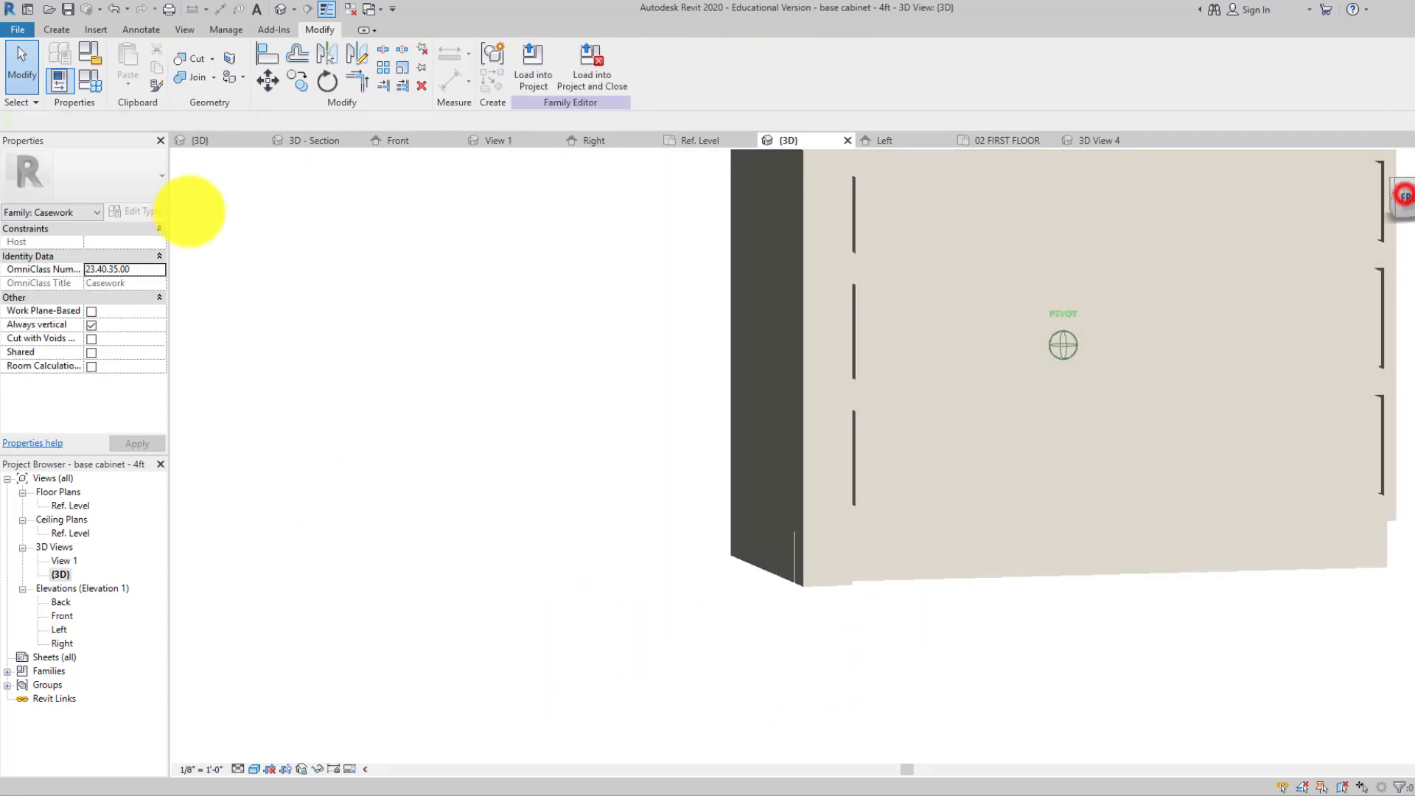
- Join the toe-kick corner block to the cabinet body into one continuous solid
scroll(893, 457, up, 2)
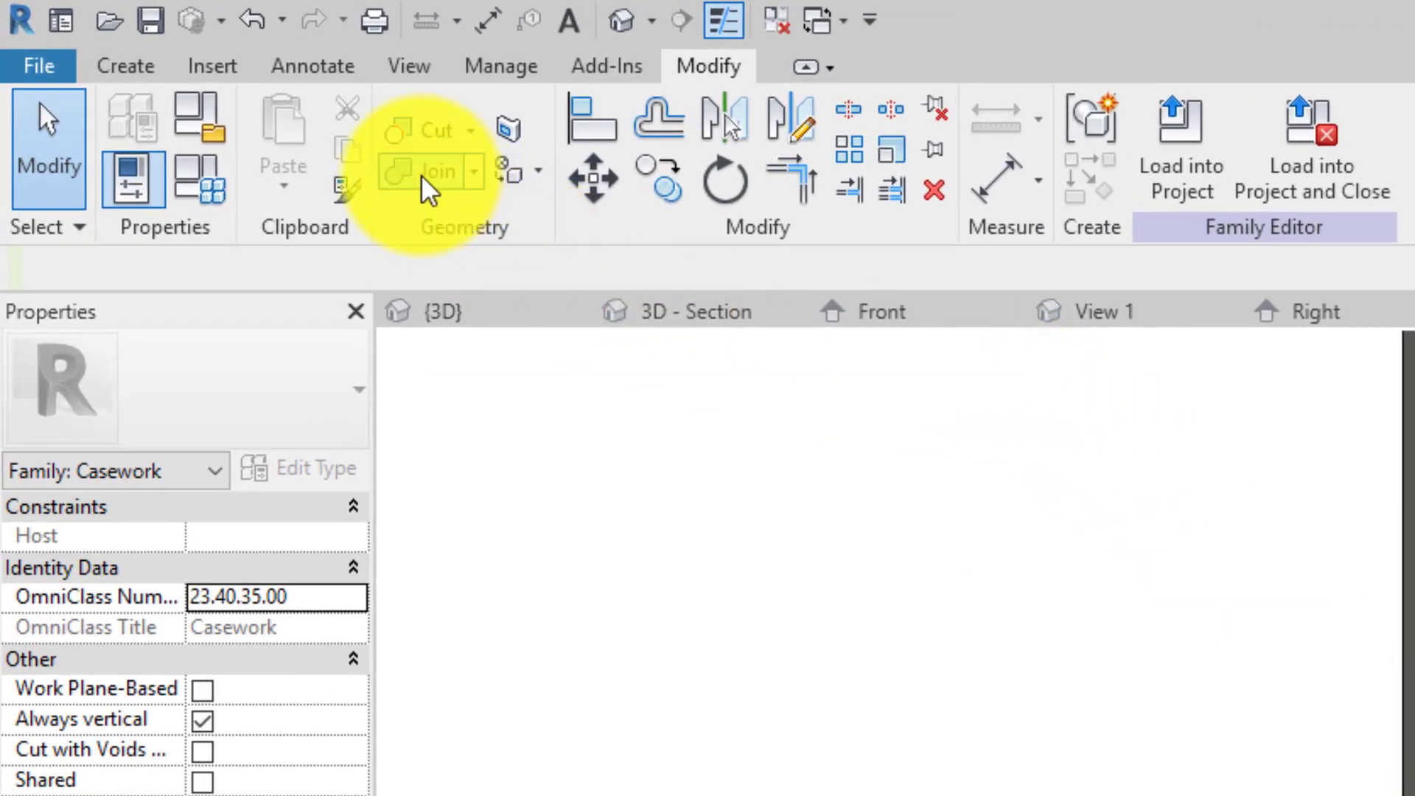
click(405, 177)
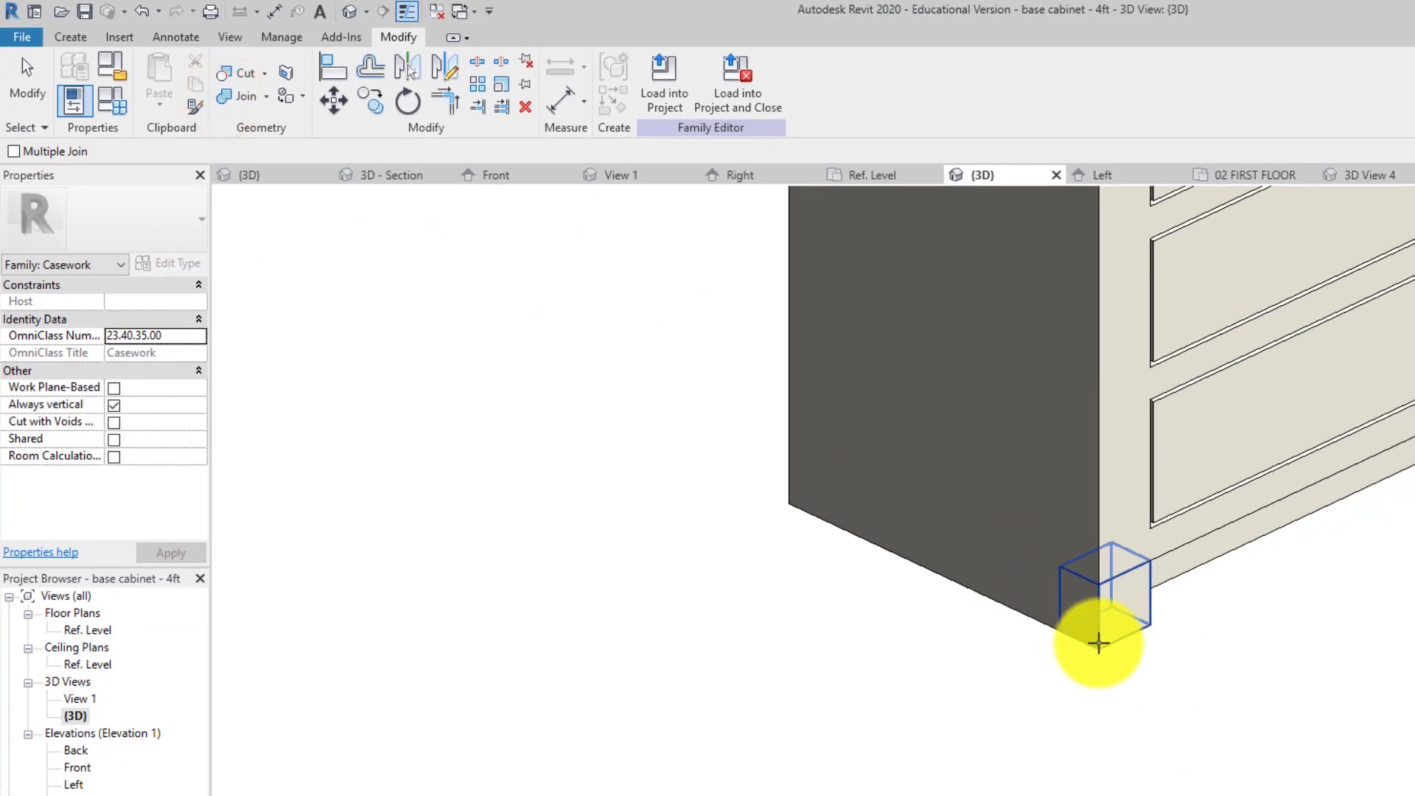
click(1098, 643)
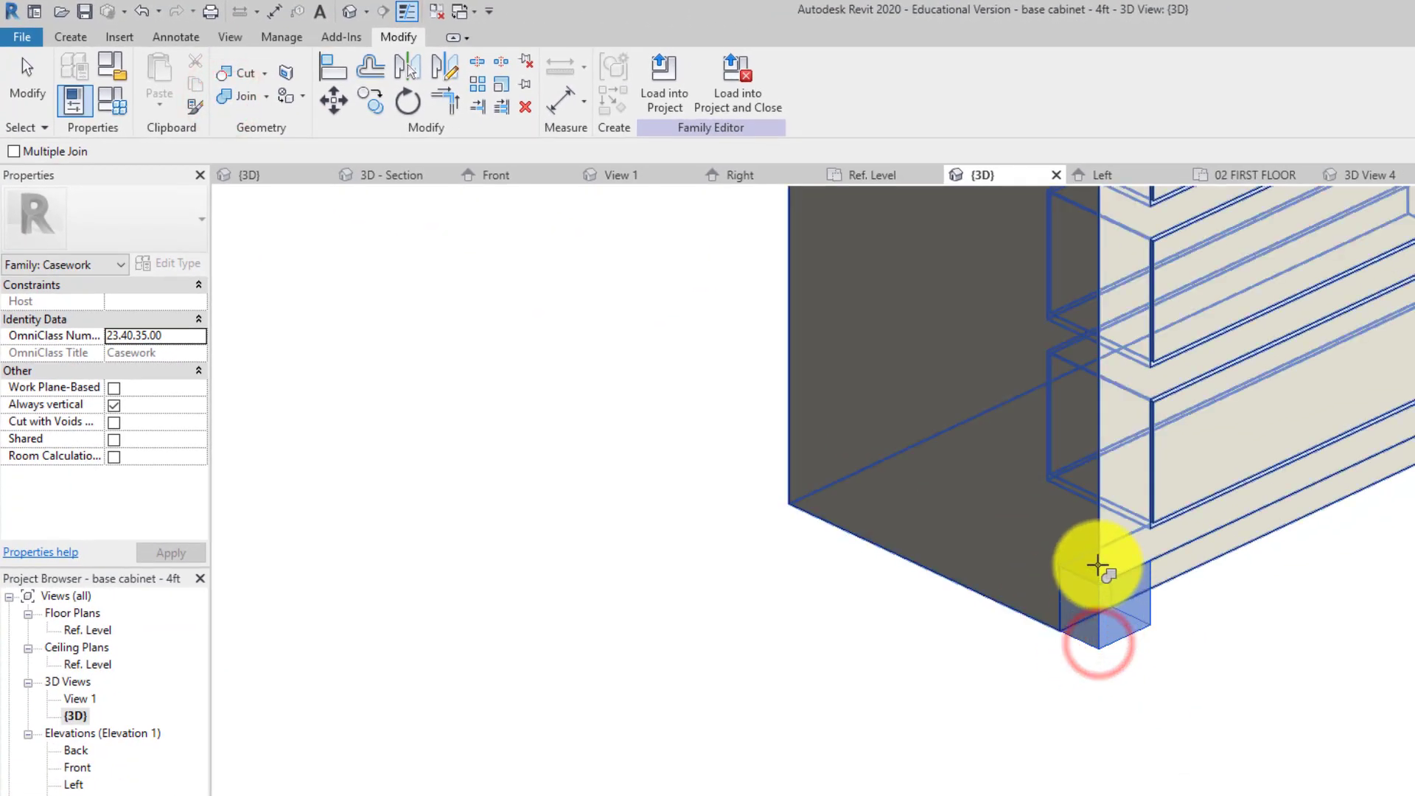
click(1098, 566)
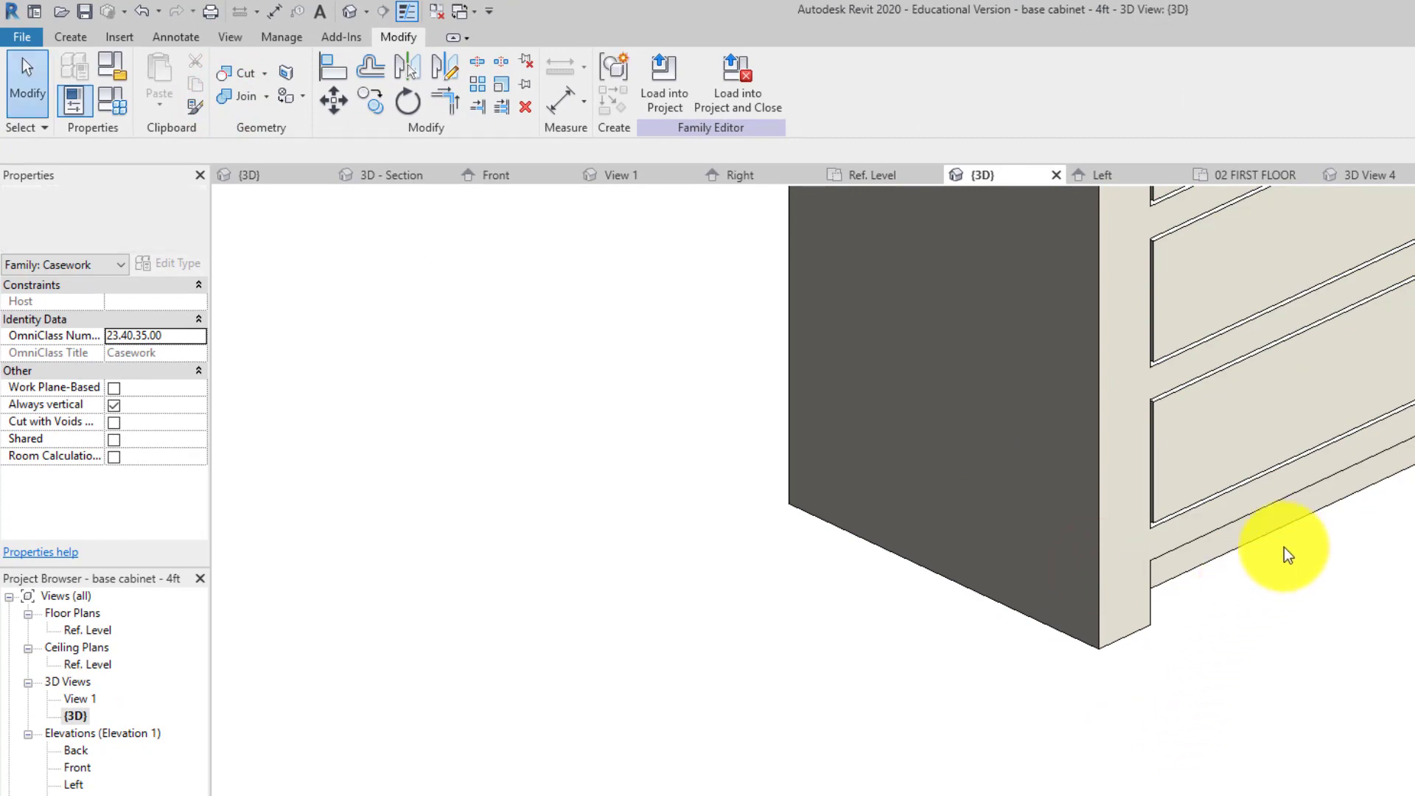
key(Escape)
- Load the updated cabinet family into the tiny house project, overwriting the existing version
scroll(920, 788, up, 2)
scroll(920, 787, down, 3)
scroll(1279, 616, down, 2)
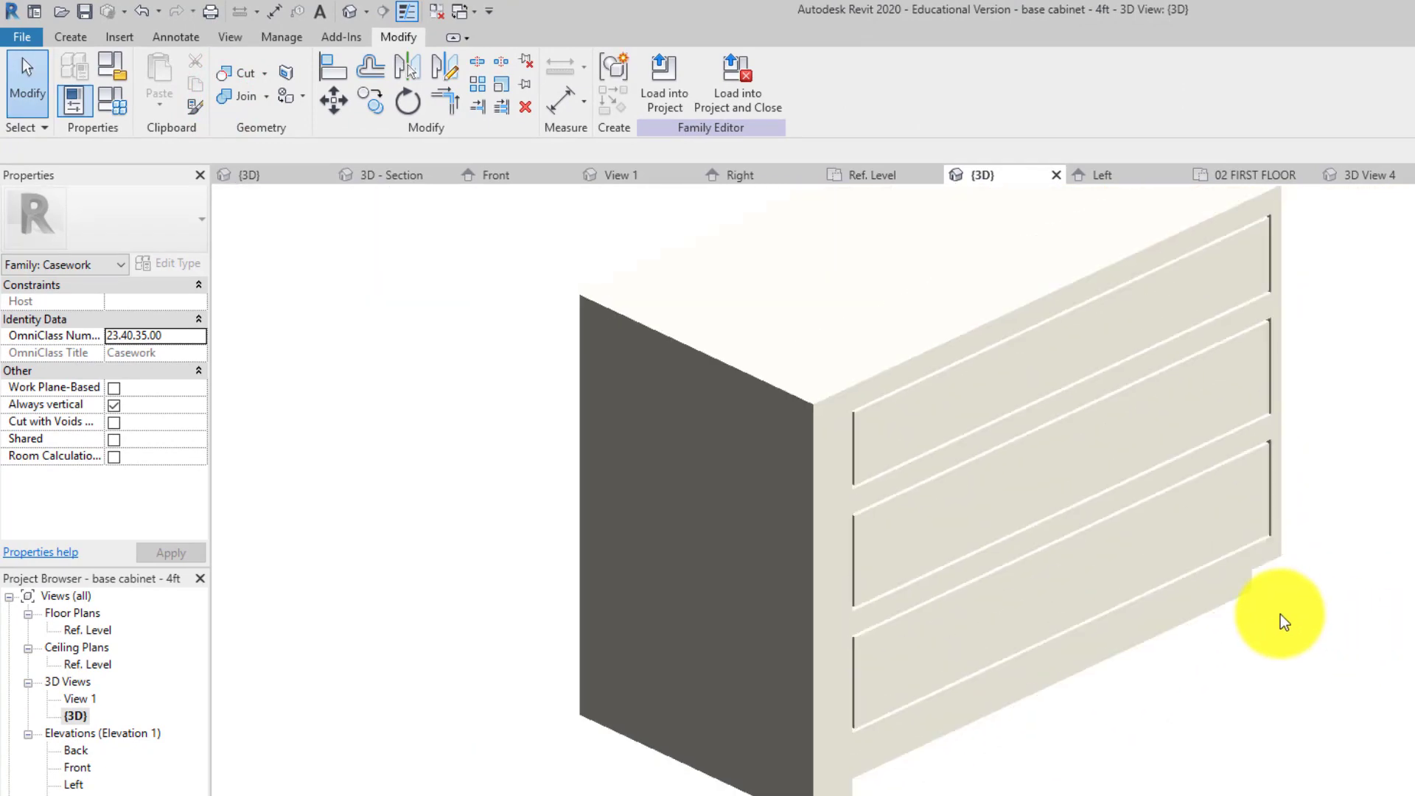
mouse_move(1280, 616)
shift+middle_down()
mouse_move(1301, 211)
mouse_move(1367, 263)
mouse_move(1071, 701)
shift+middle_up()
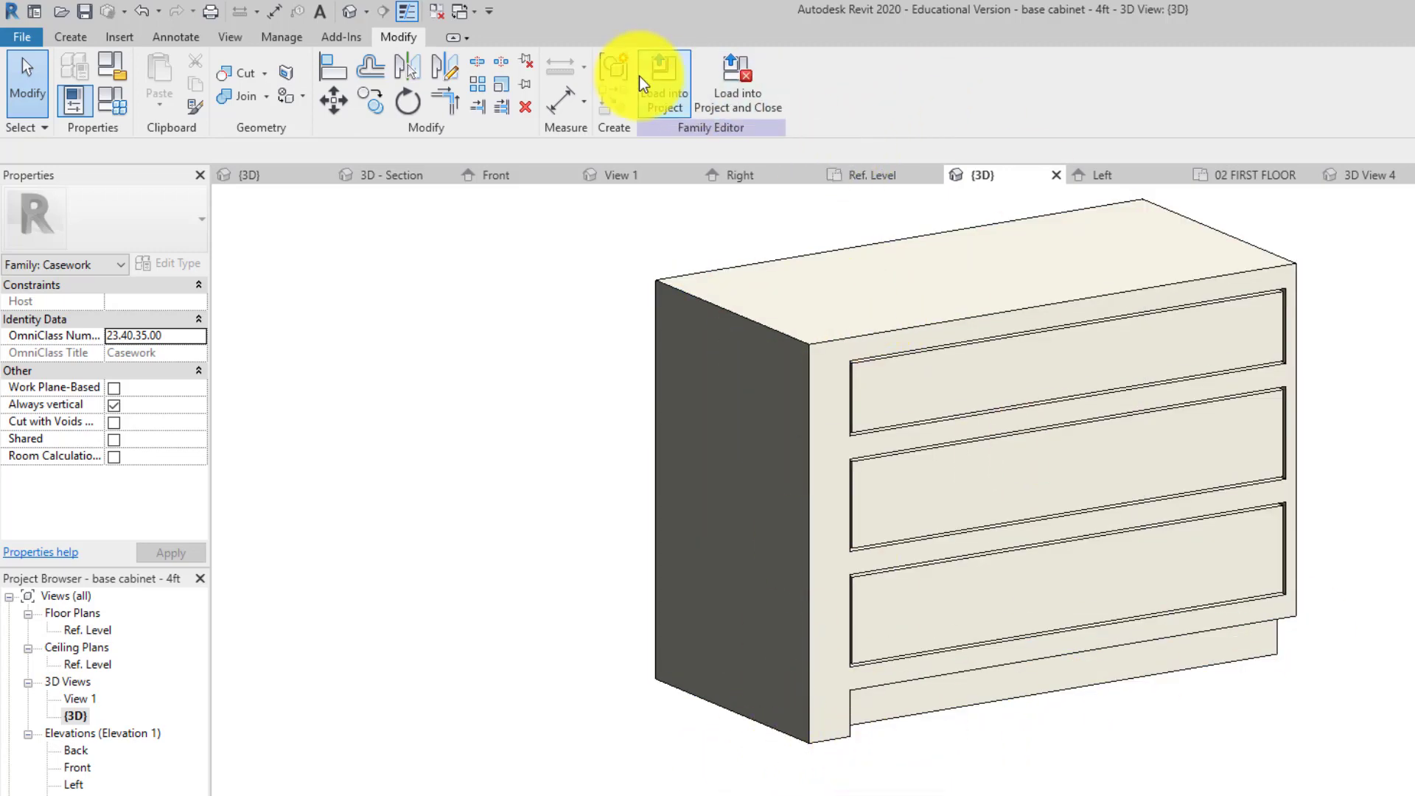
click(652, 77)
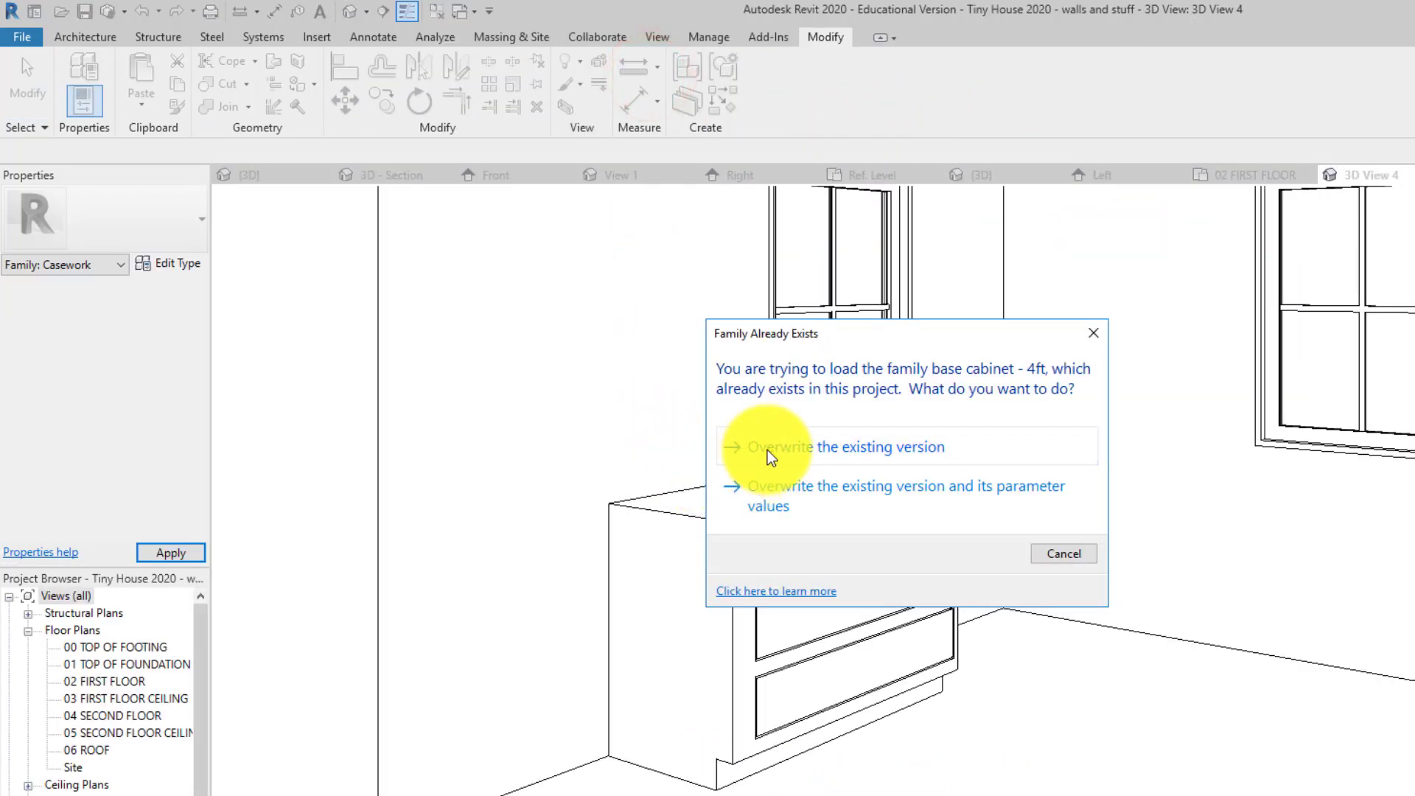
click(767, 451)
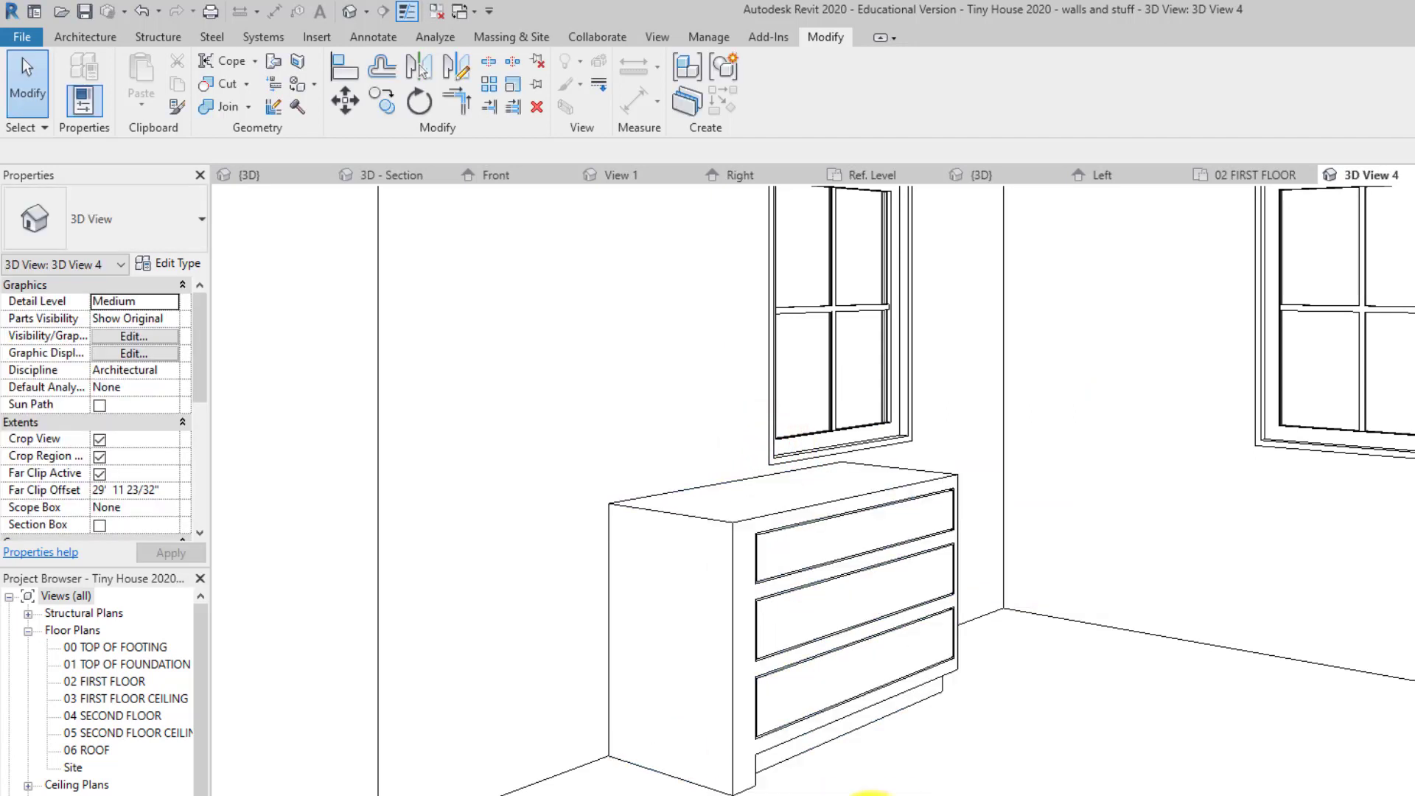
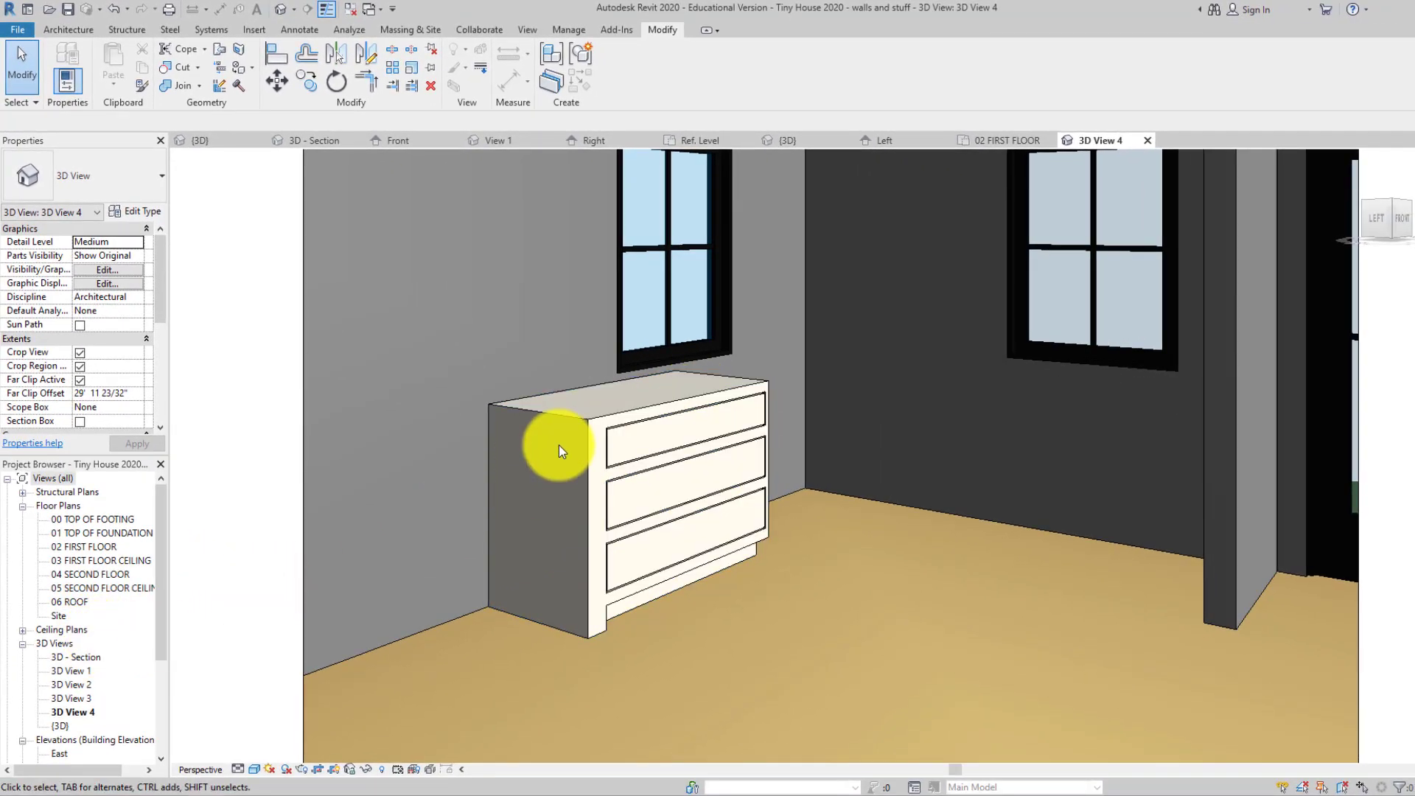
- Reopen the placed cabinet's family in its 3D view and save it as a new family file named "base cabinet - 2ft.rfa"
double_click(582, 445)
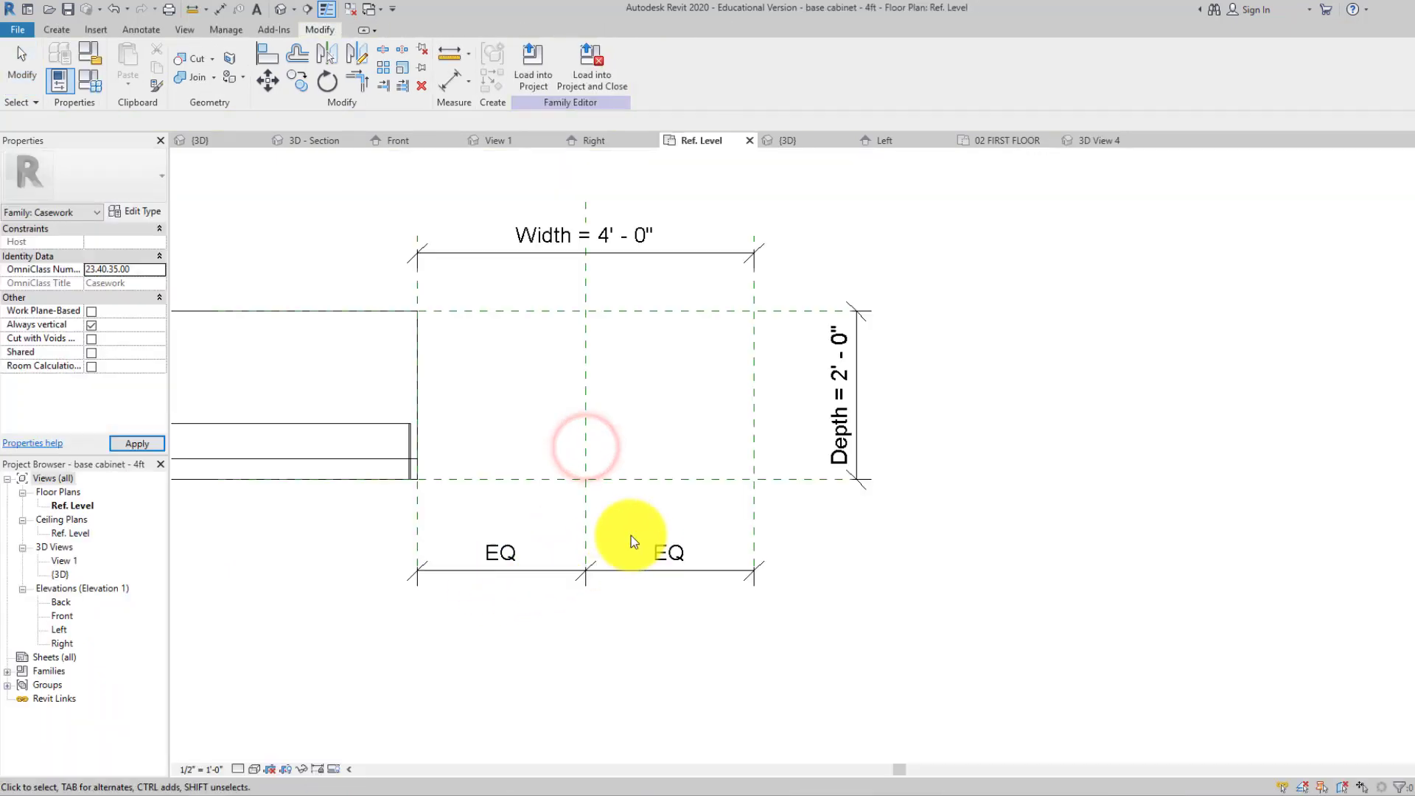
double_click(62, 574)
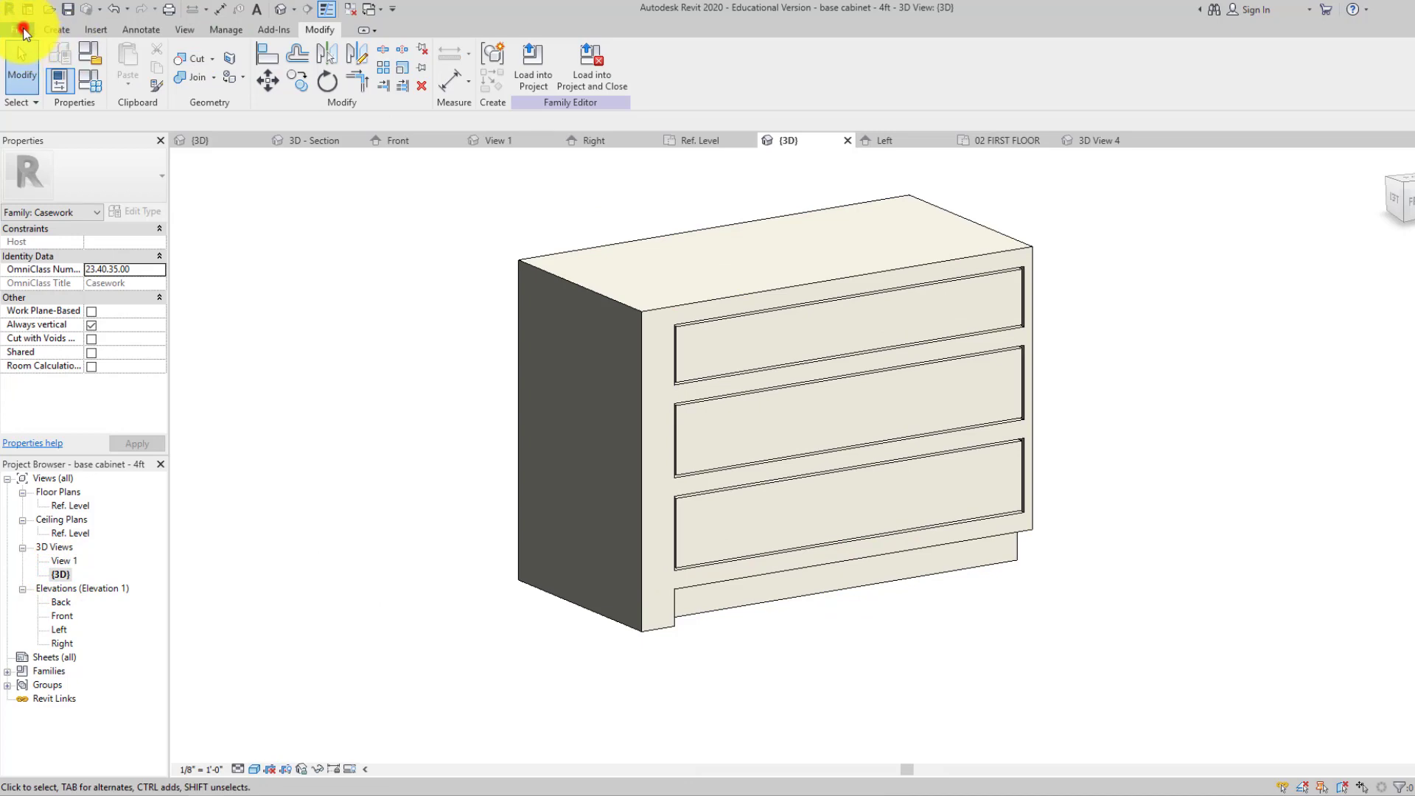
click(52, 221)
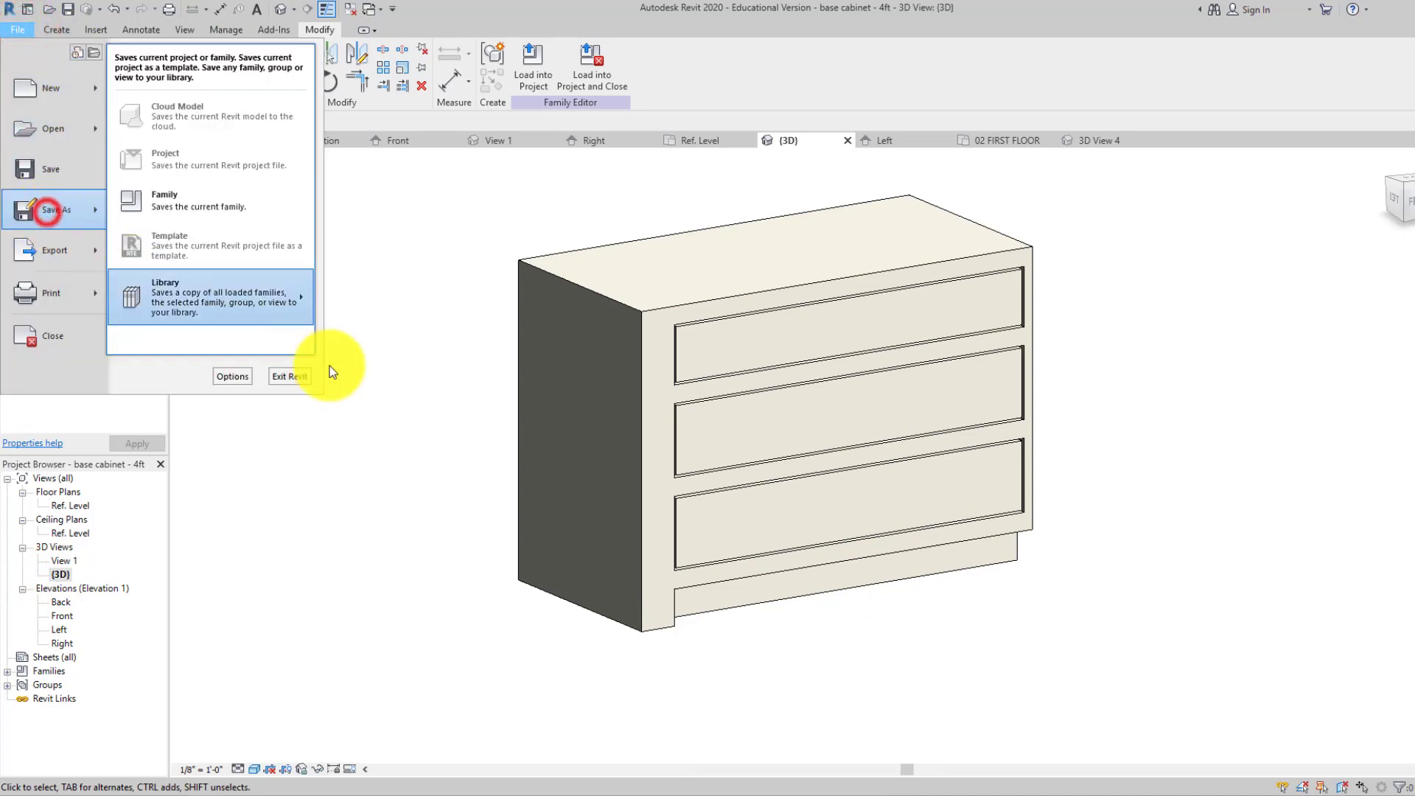
click(174, 190)
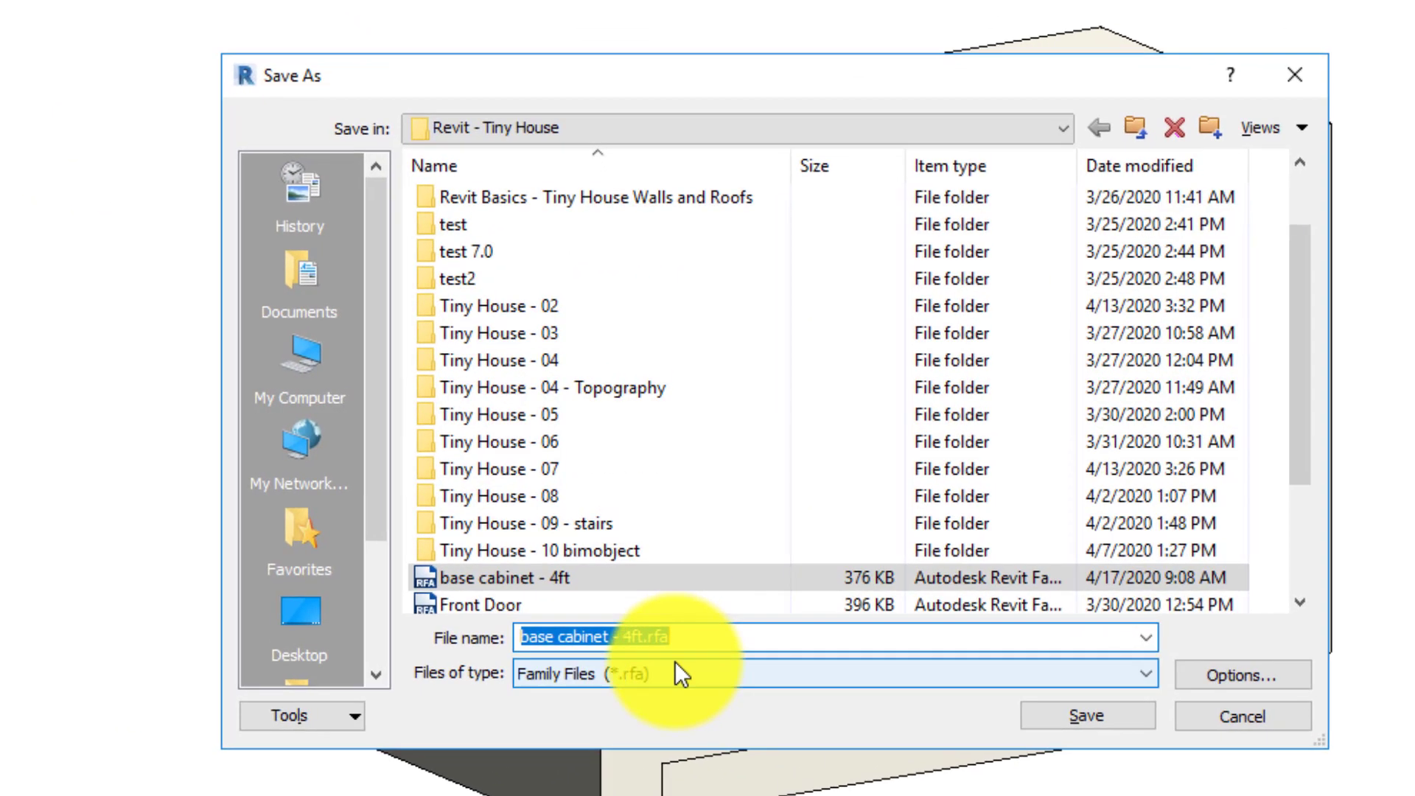
click(677, 636)
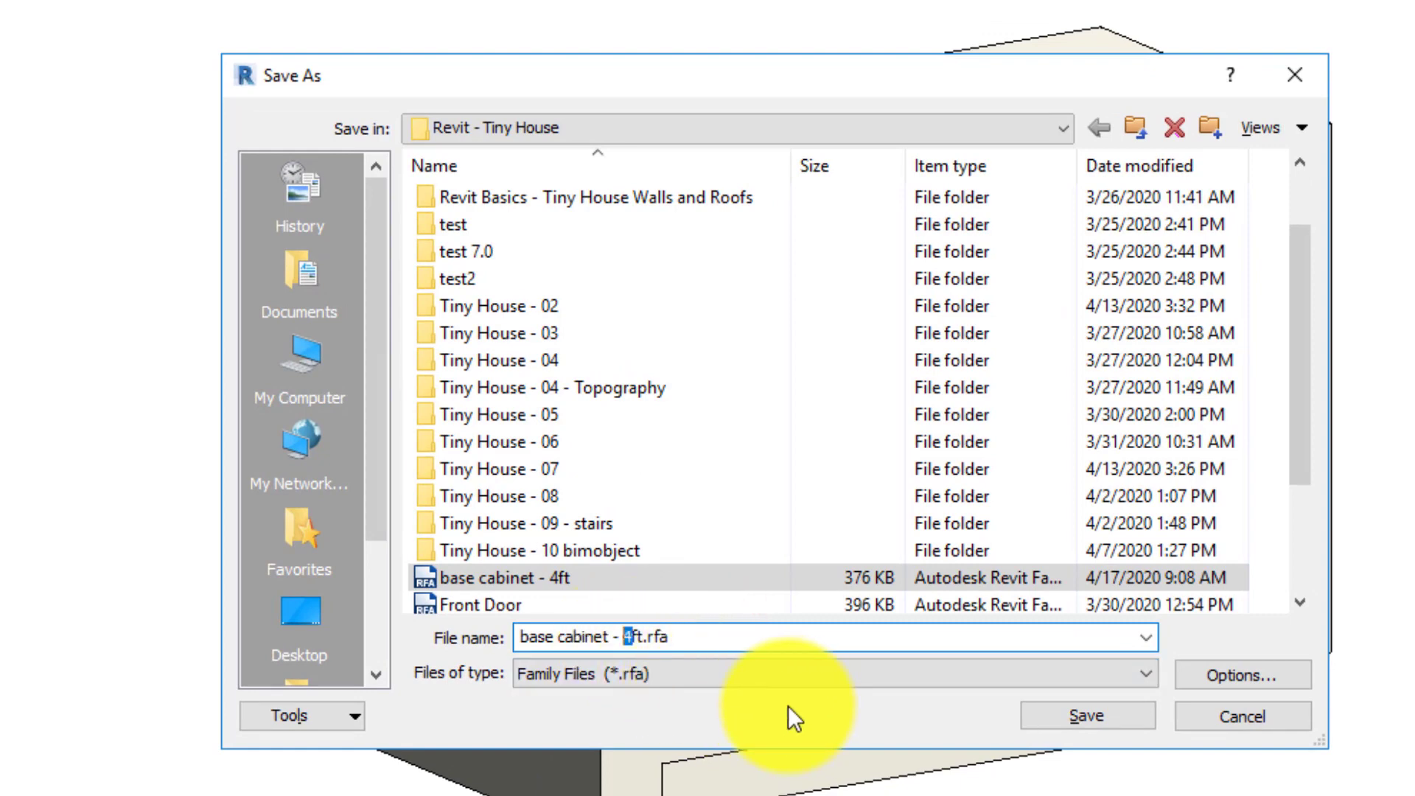
text(2)
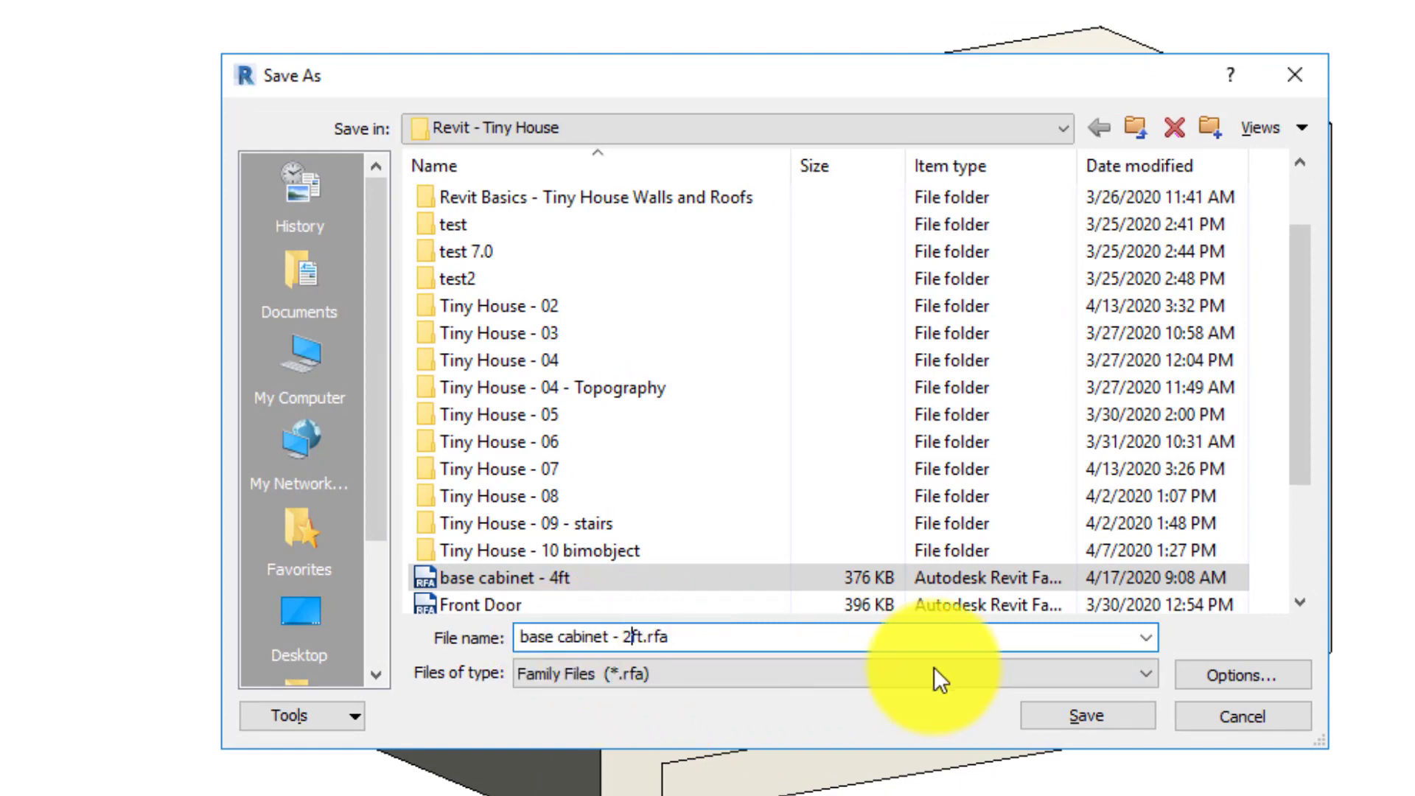
click(1073, 714)
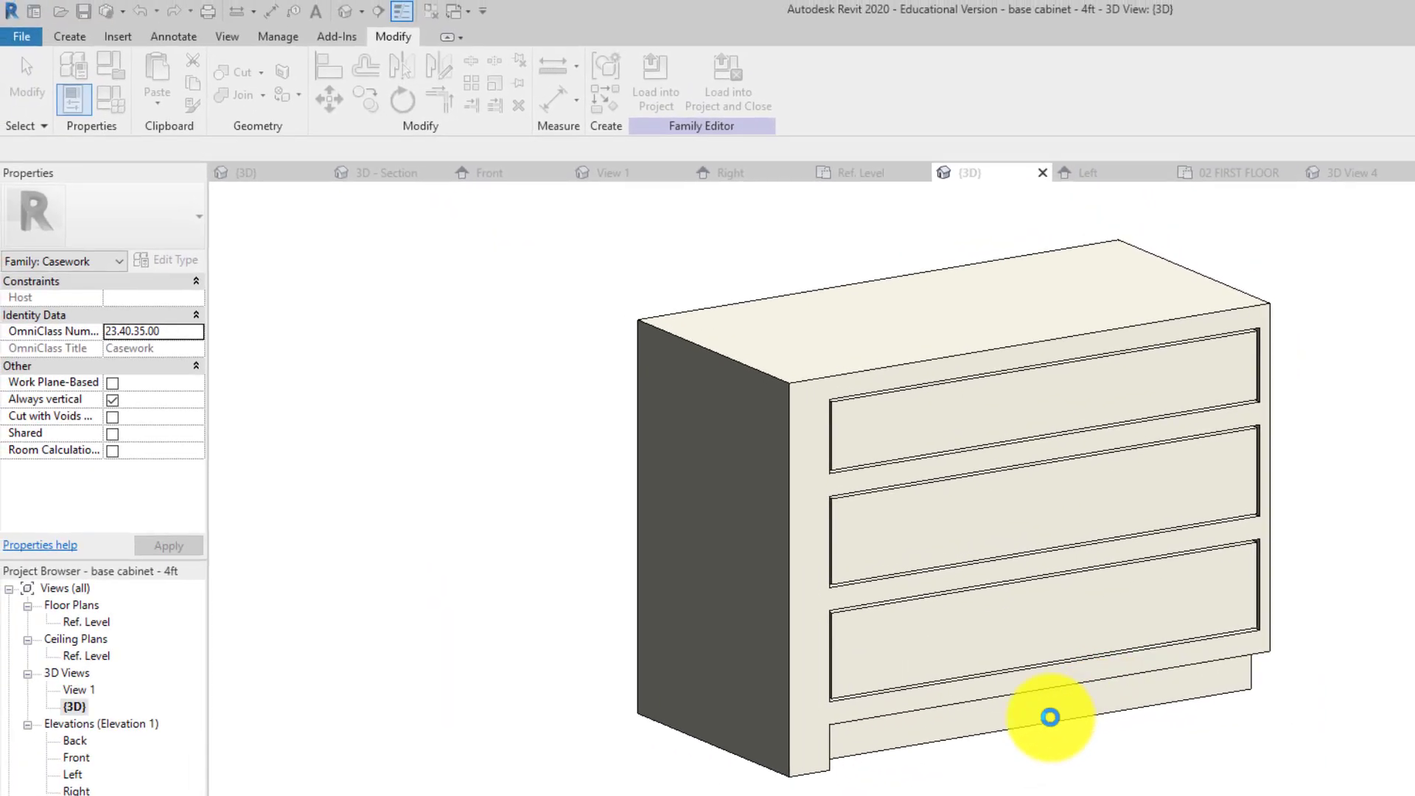
- Delete the corner foot block at the left end of the toe kick
click(827, 755)
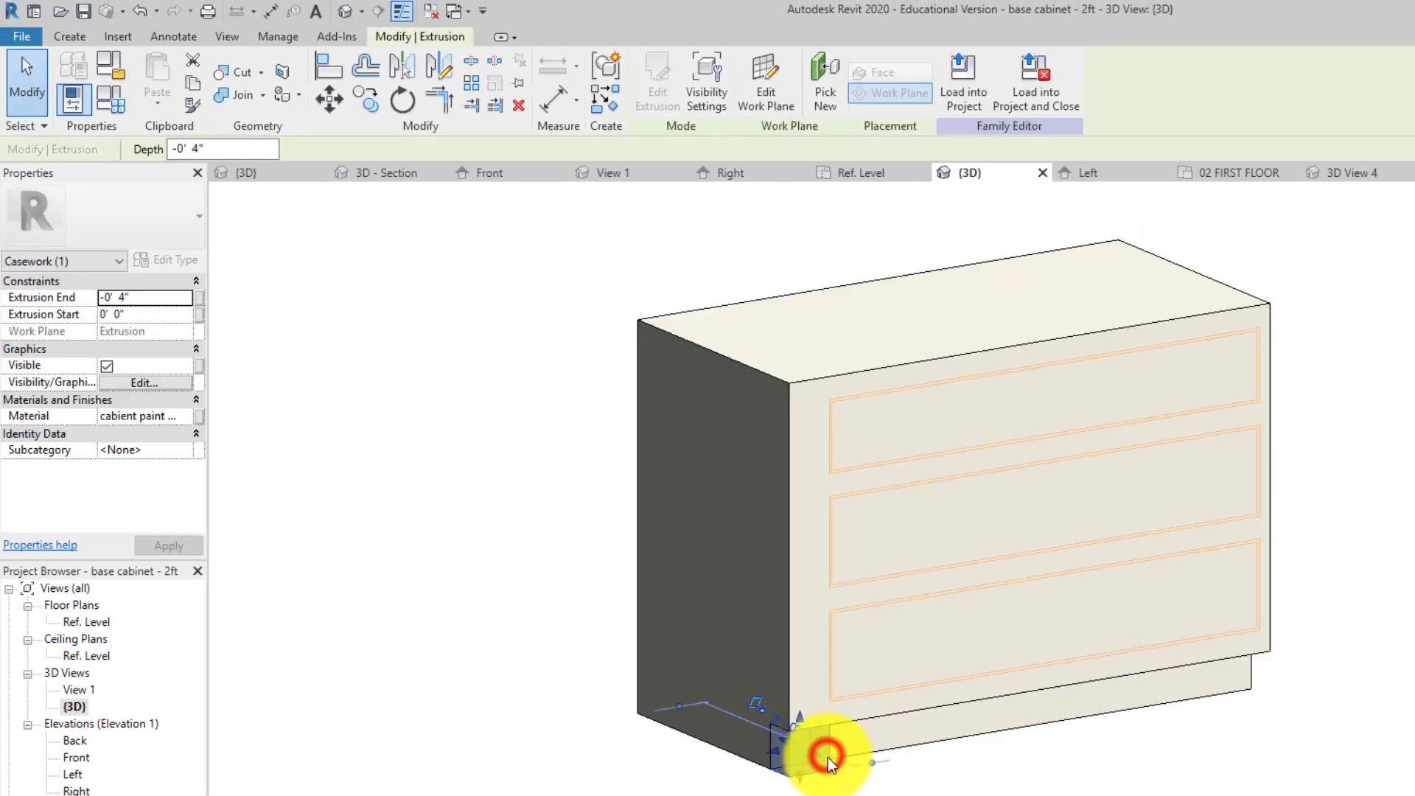
click(860, 787)
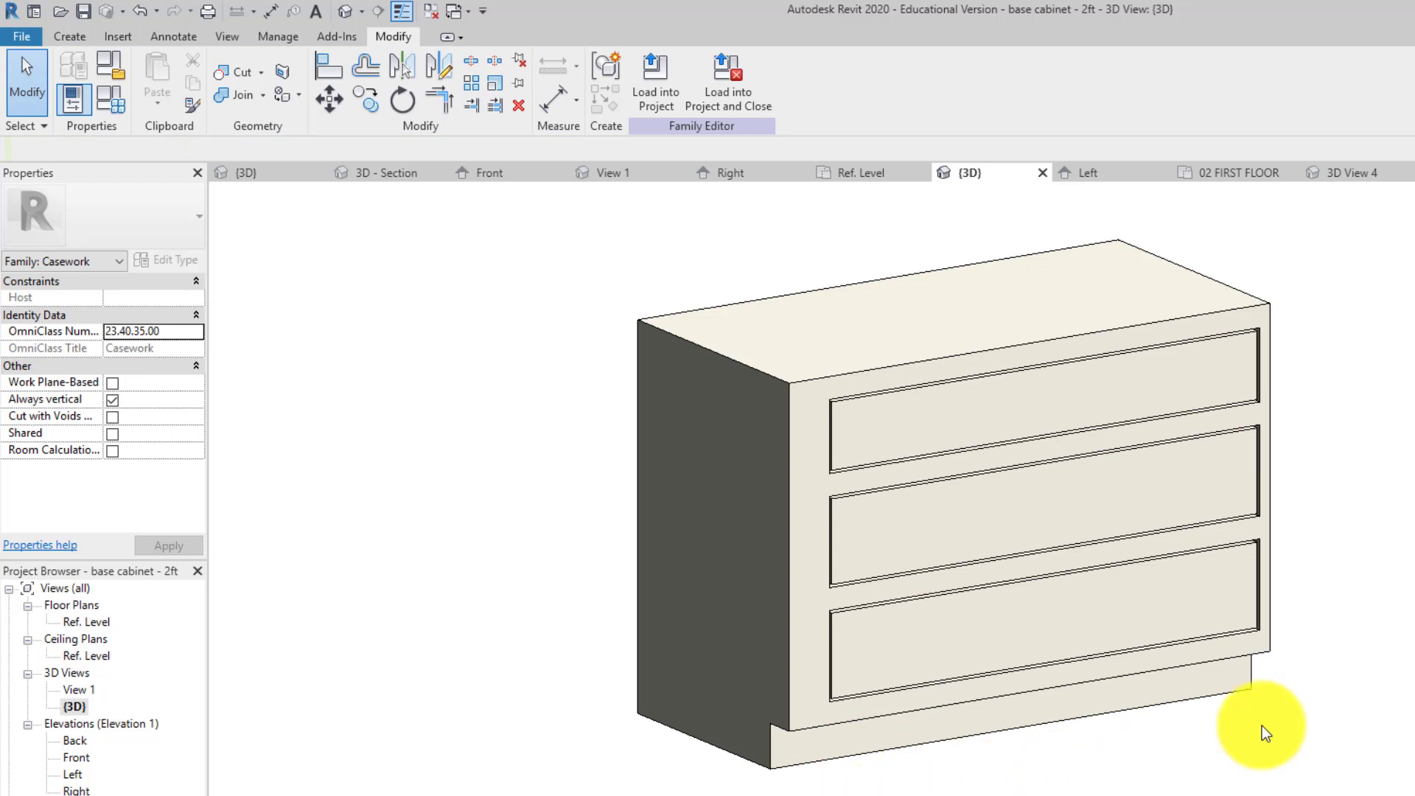
shift+middle_drag(1263, 732, 1309, 481)
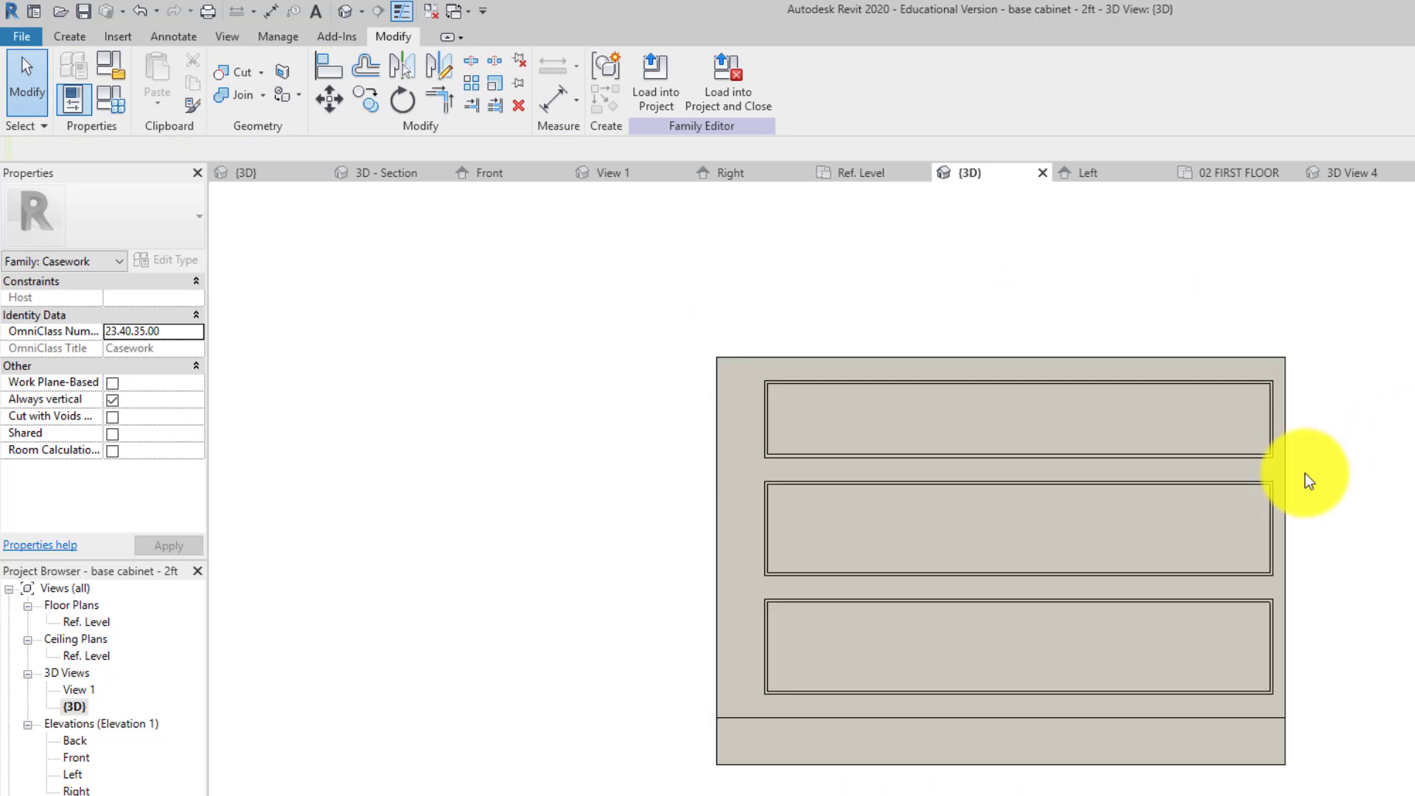
click(1286, 479)
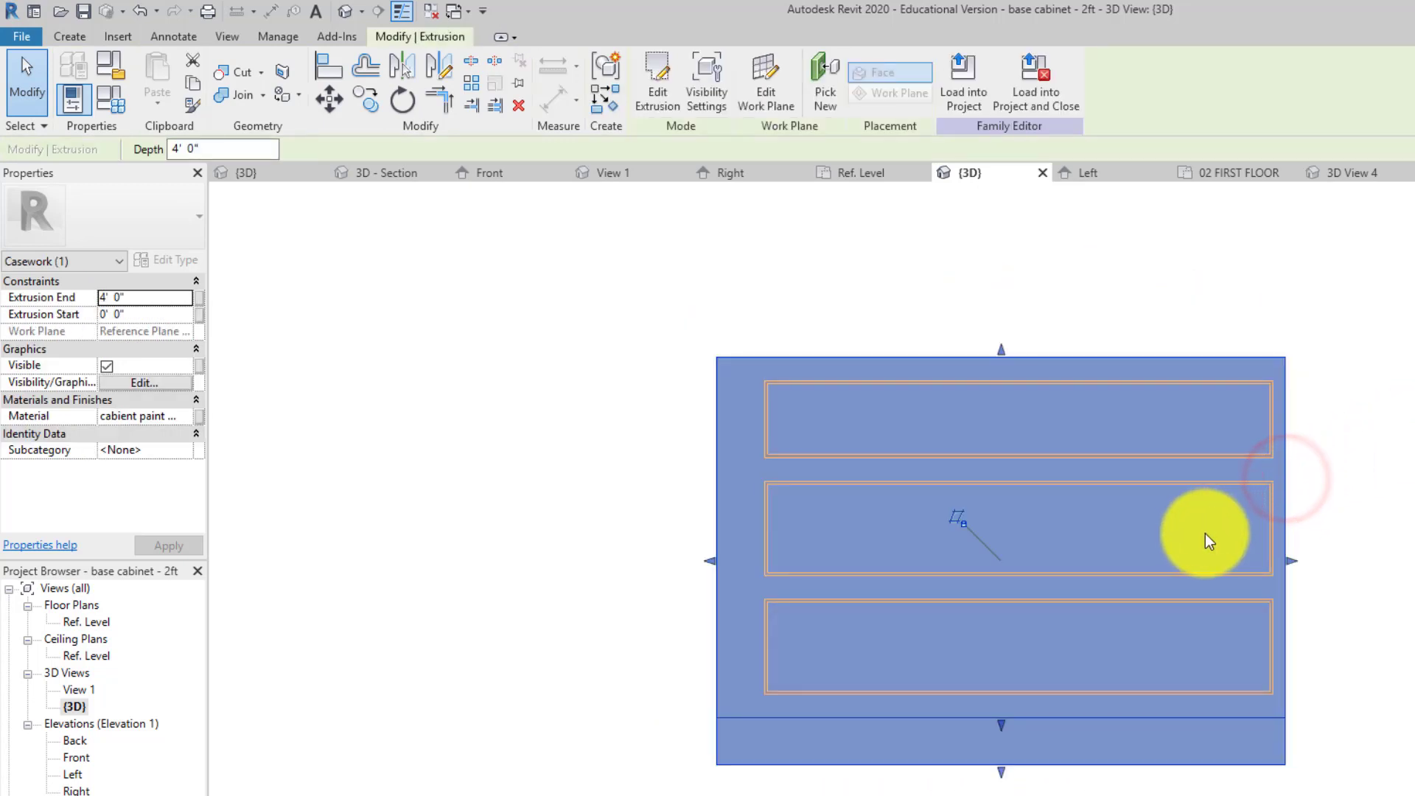
click(1353, 571)
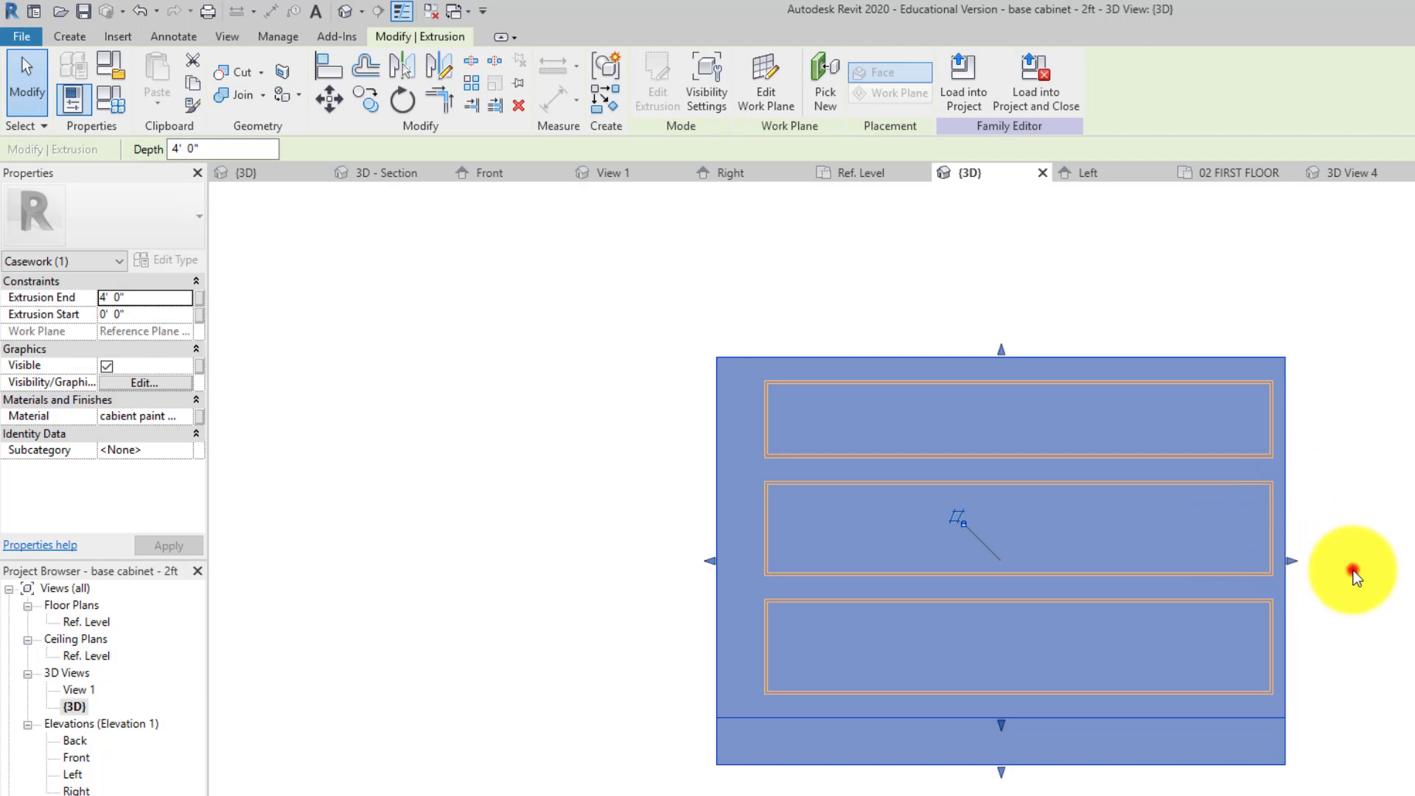
click(980, 388)
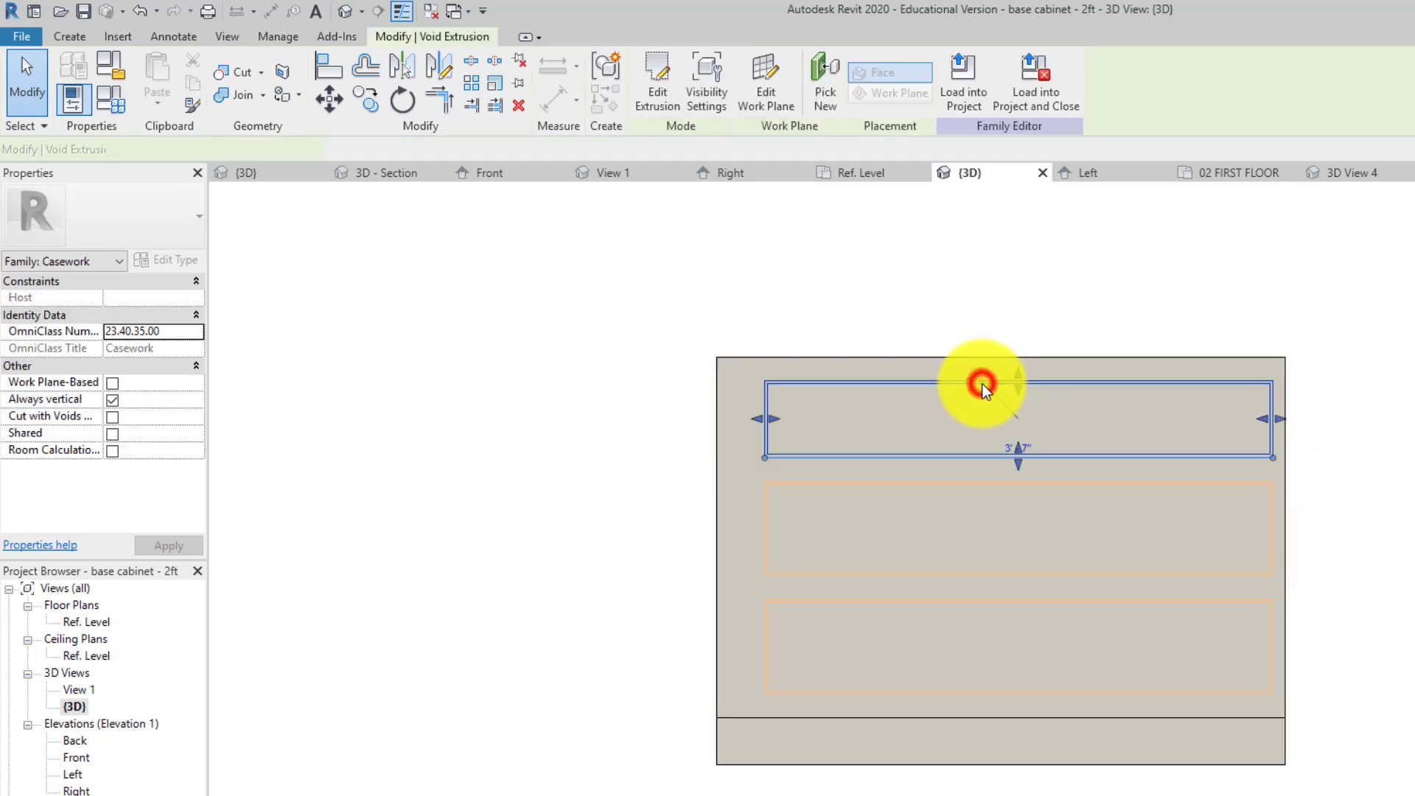
click(619, 791)
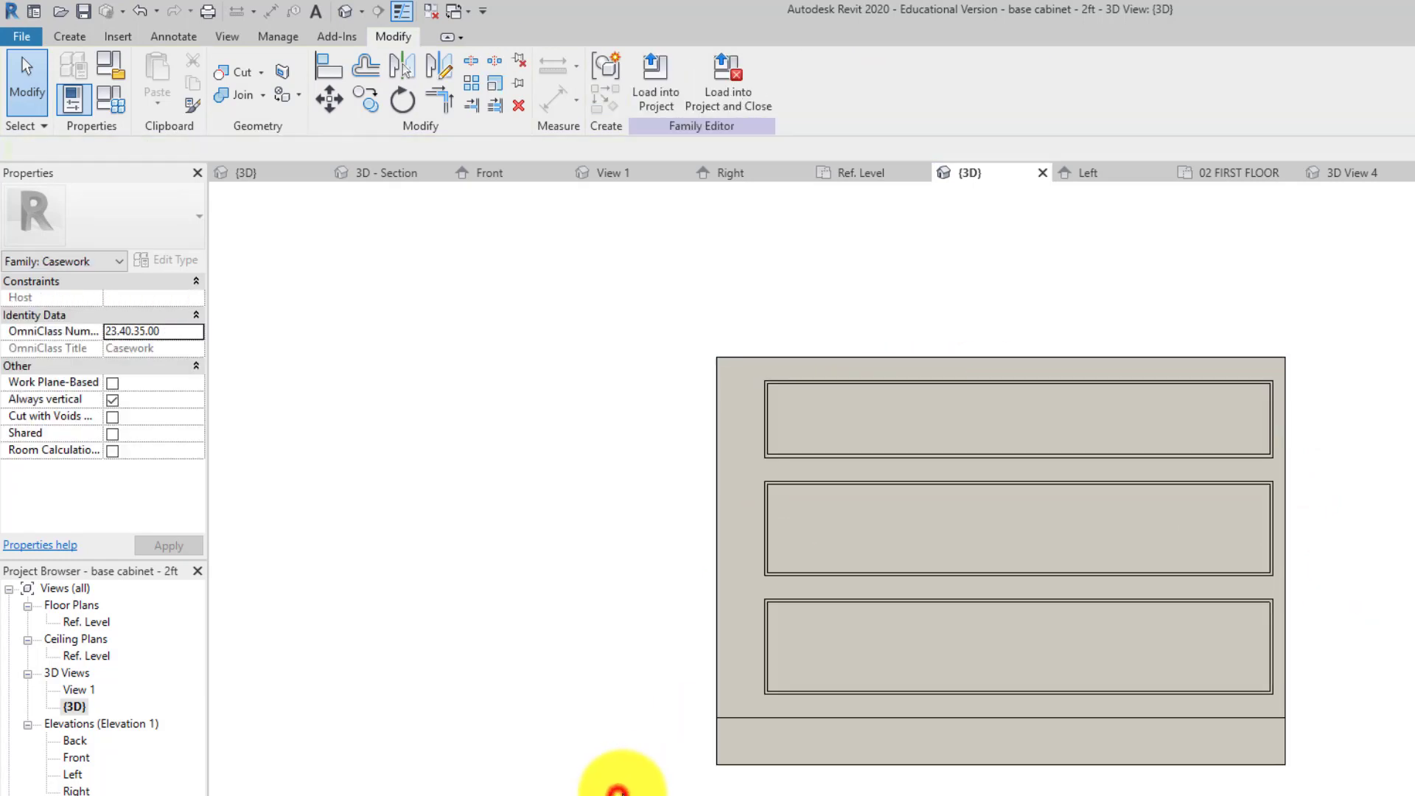
- Open the top drawer void extrusion's sketch for editing and dimension the gap between its left line and the cabinet's left edge
scroll(753, 402, up, 2)
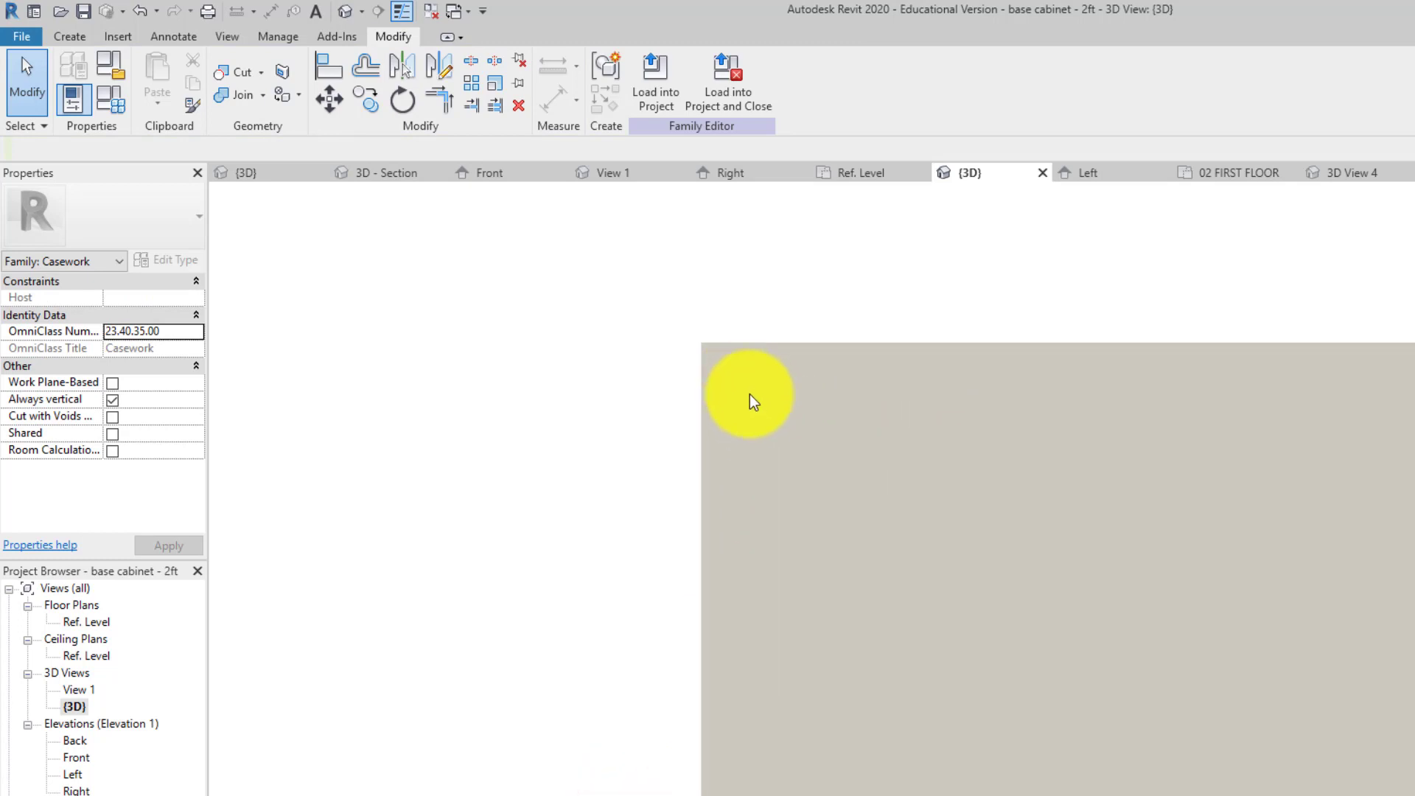
click(772, 413)
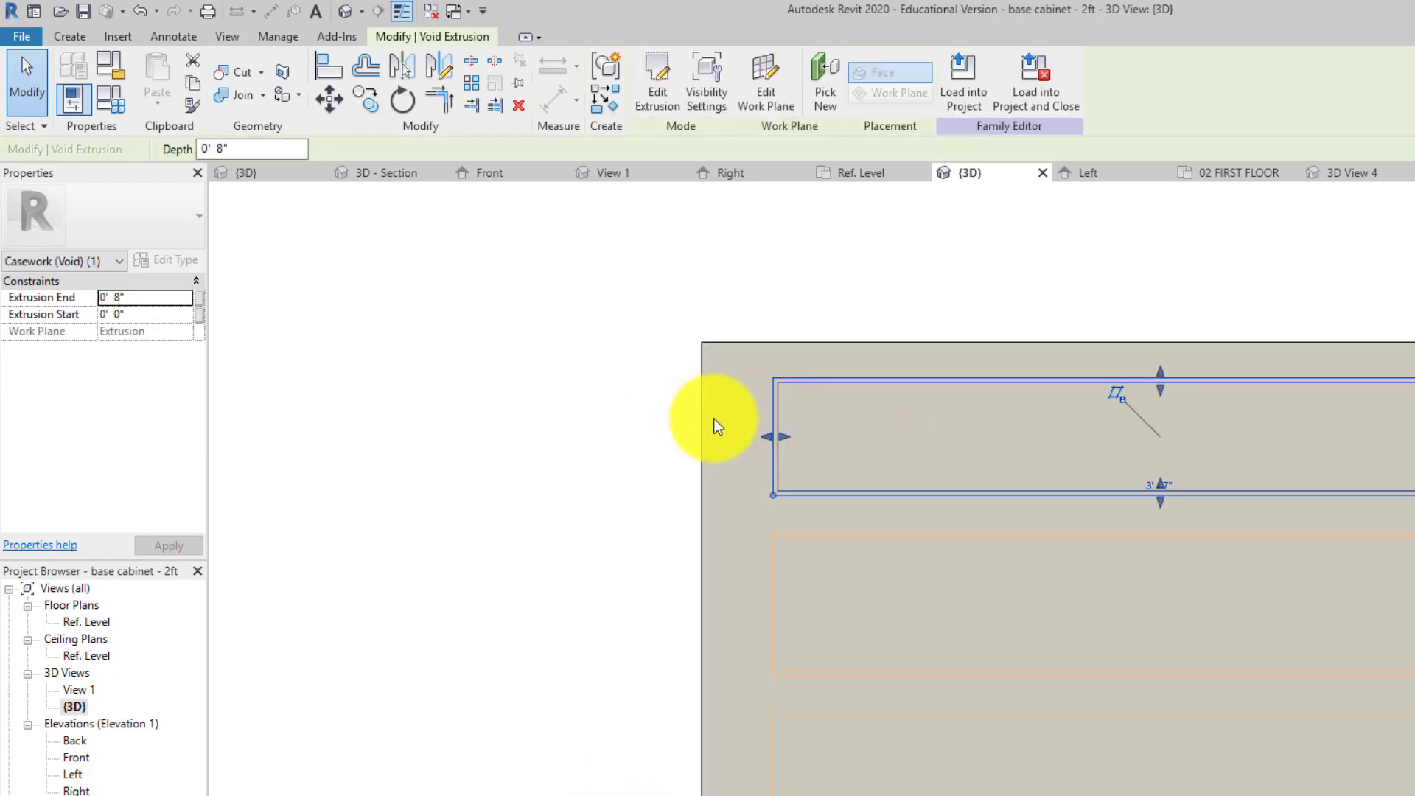
click(491, 165)
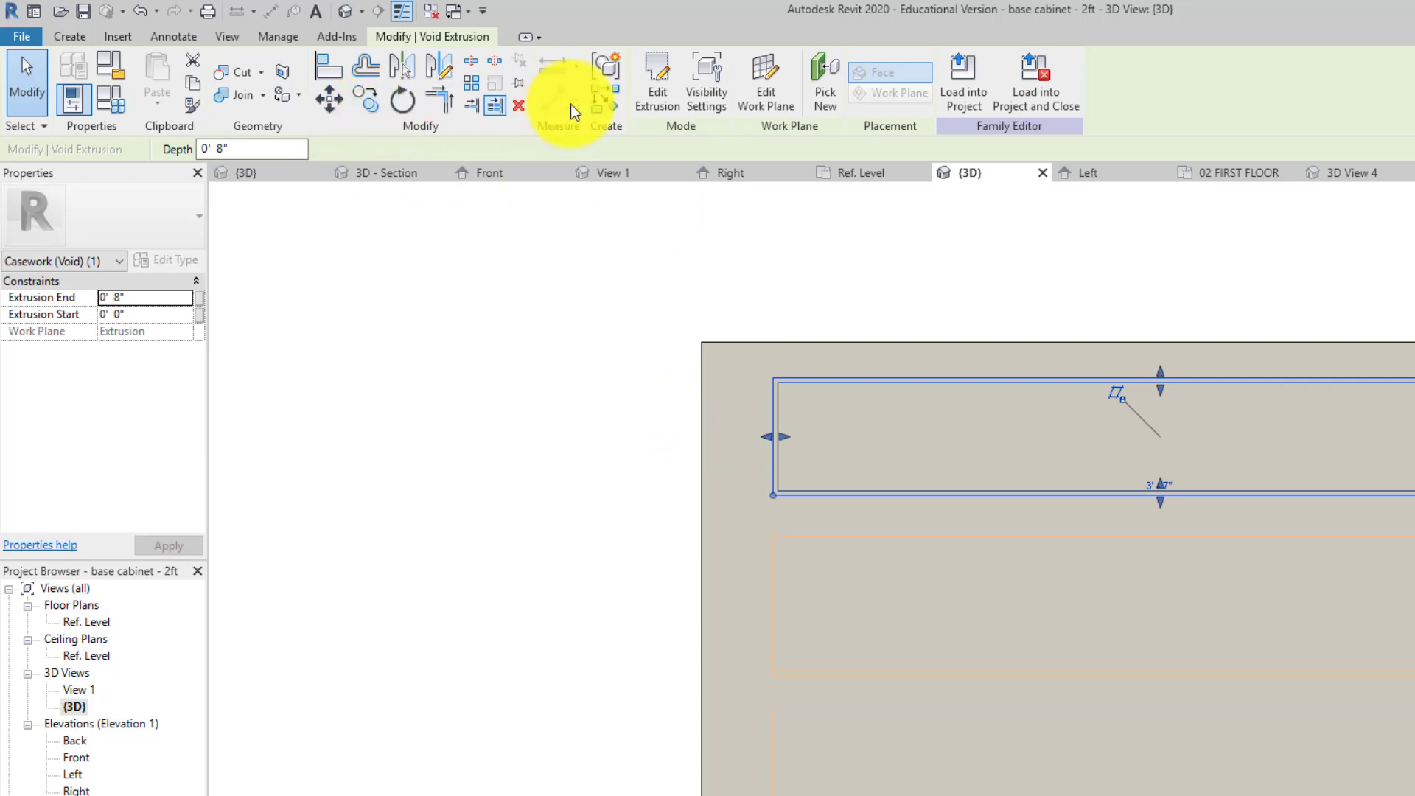
click(651, 95)
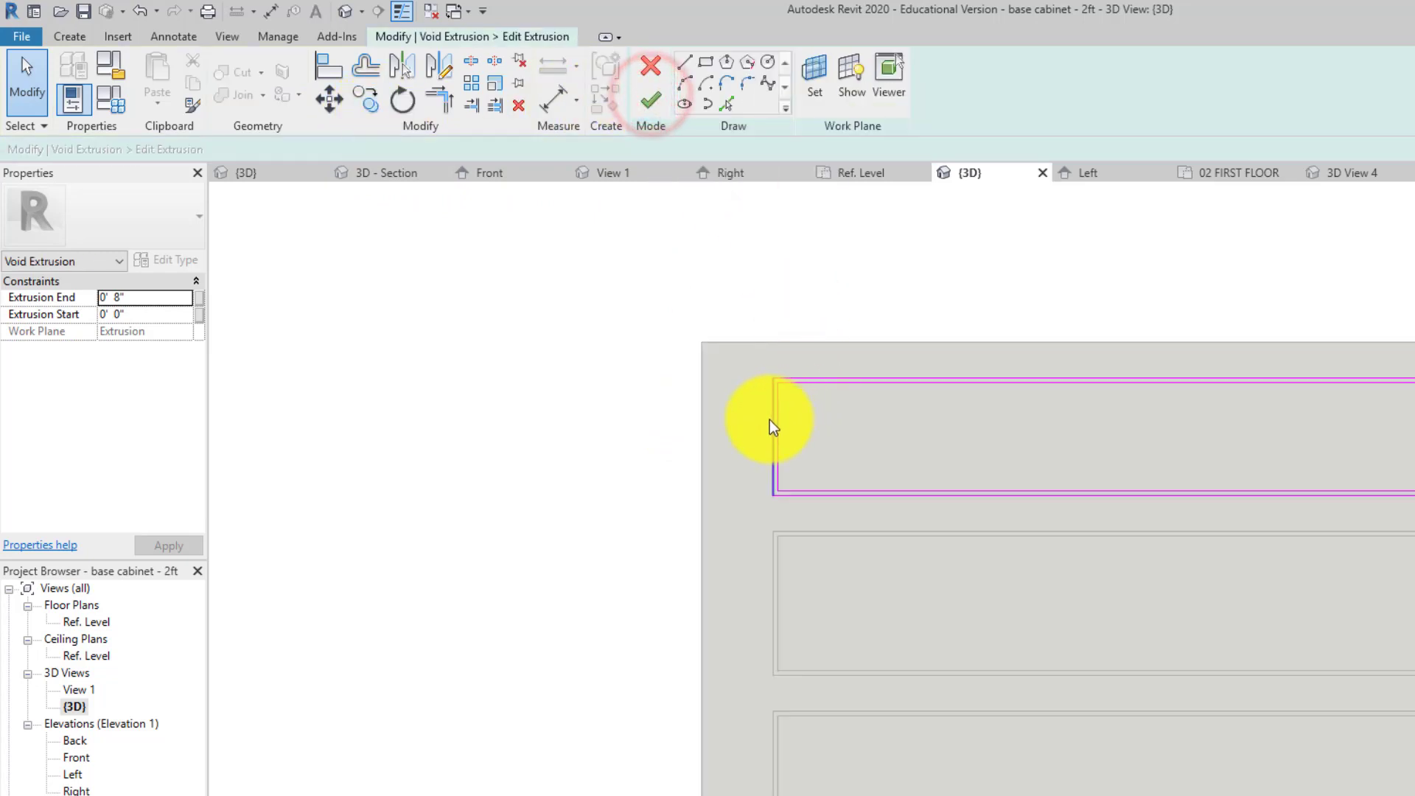
click(552, 102)
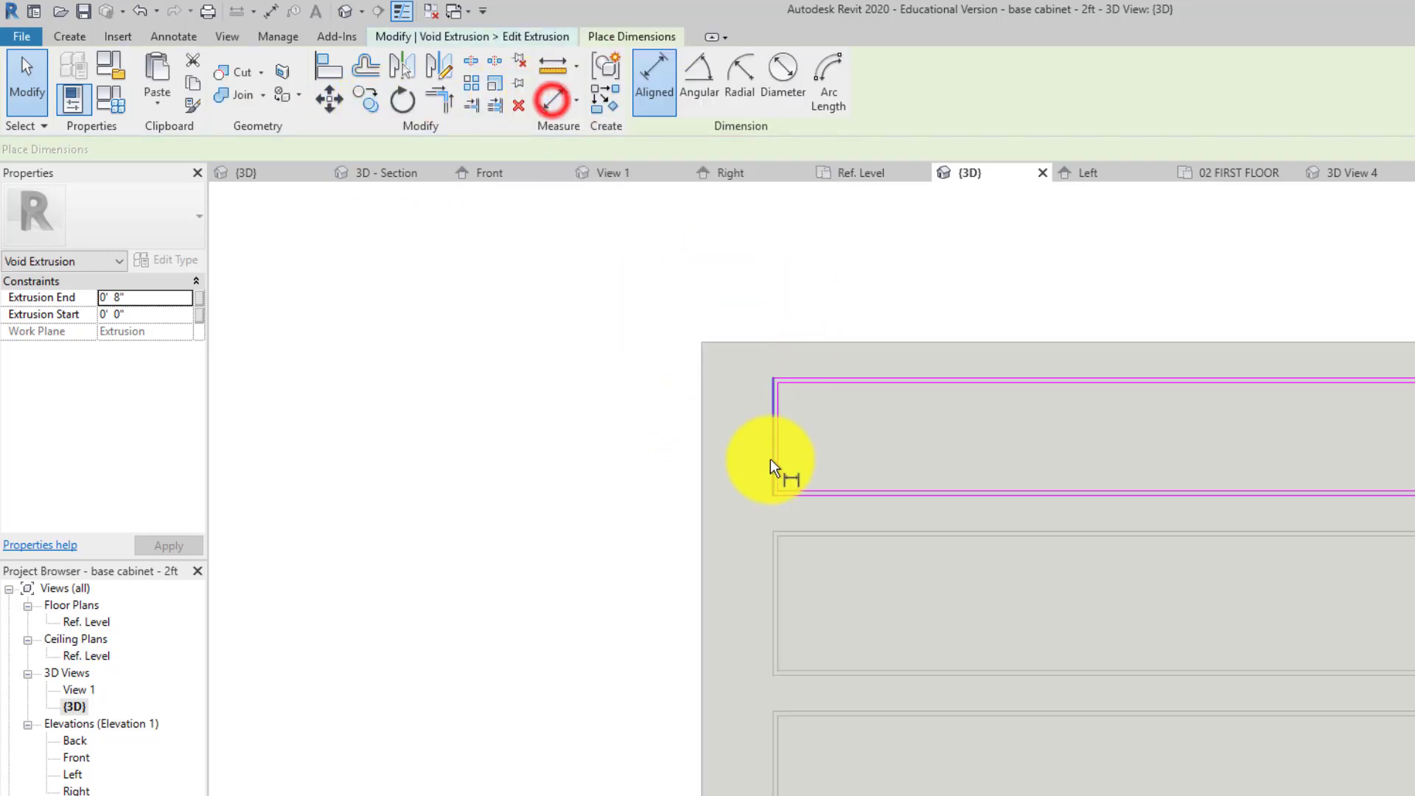
click(771, 454)
click(701, 447)
middle_drag(529, 312, 506, 626)
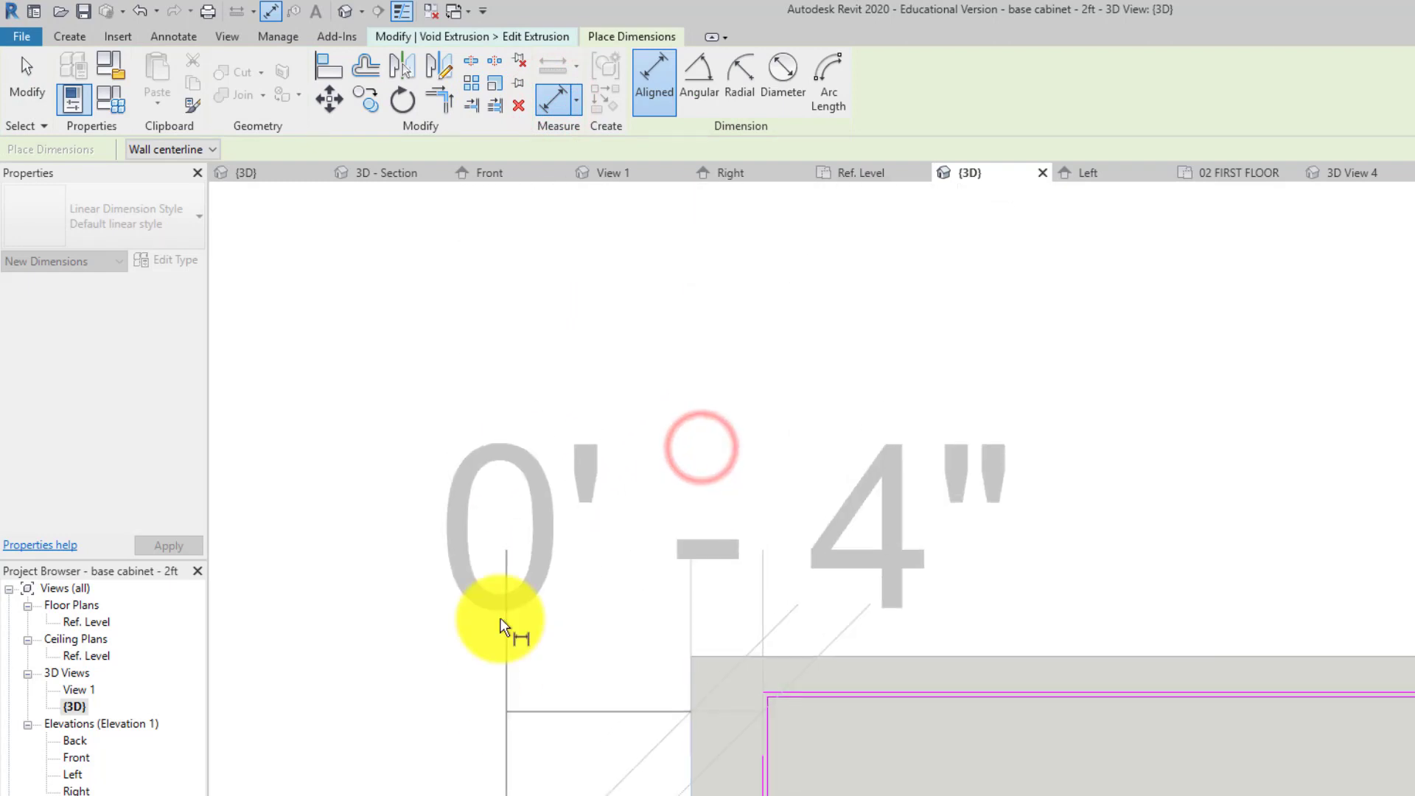
click(464, 427)
key(Escape)
key(Escape)
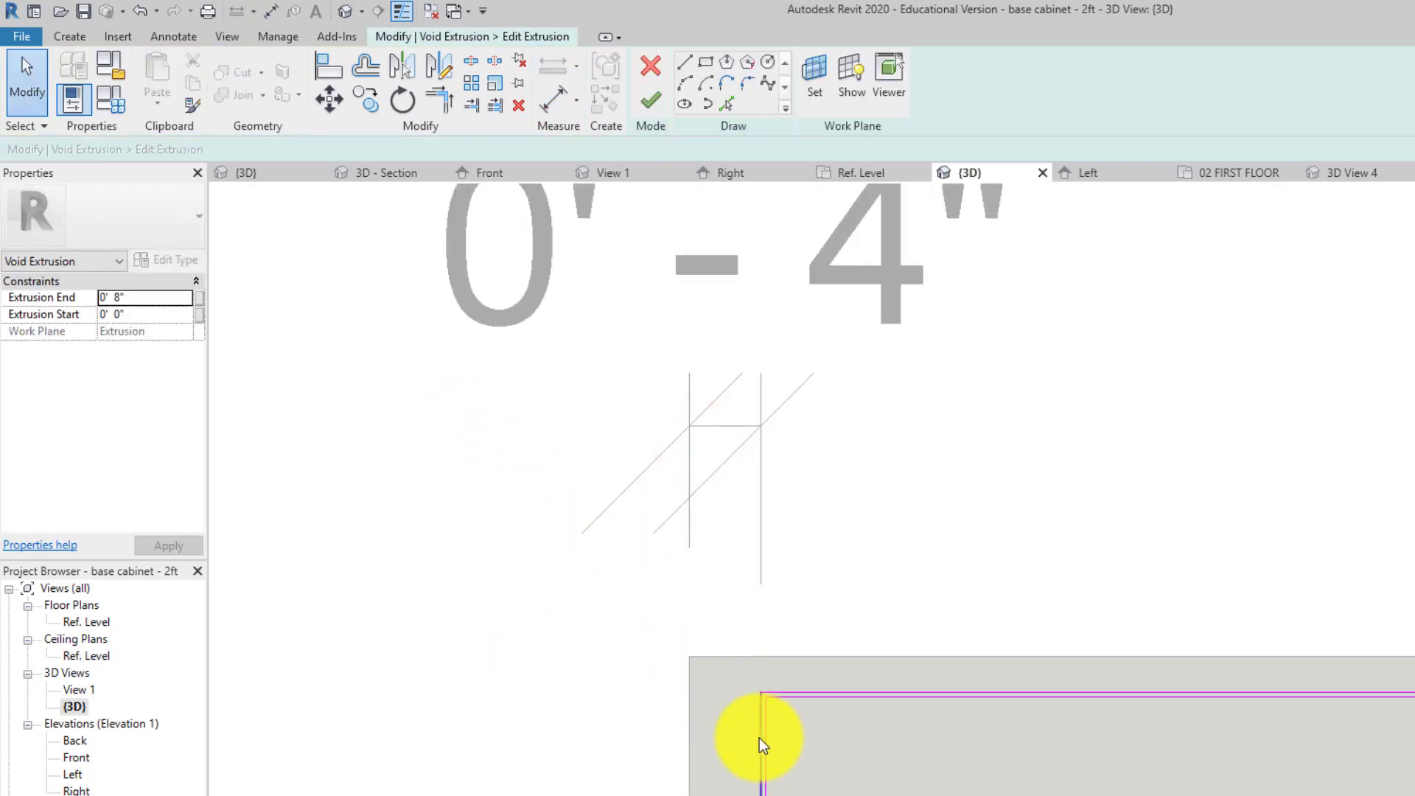
- Move the top drawer void's outer left sketch line to about 2 1/4" from the cabinet's left edge
click(761, 737)
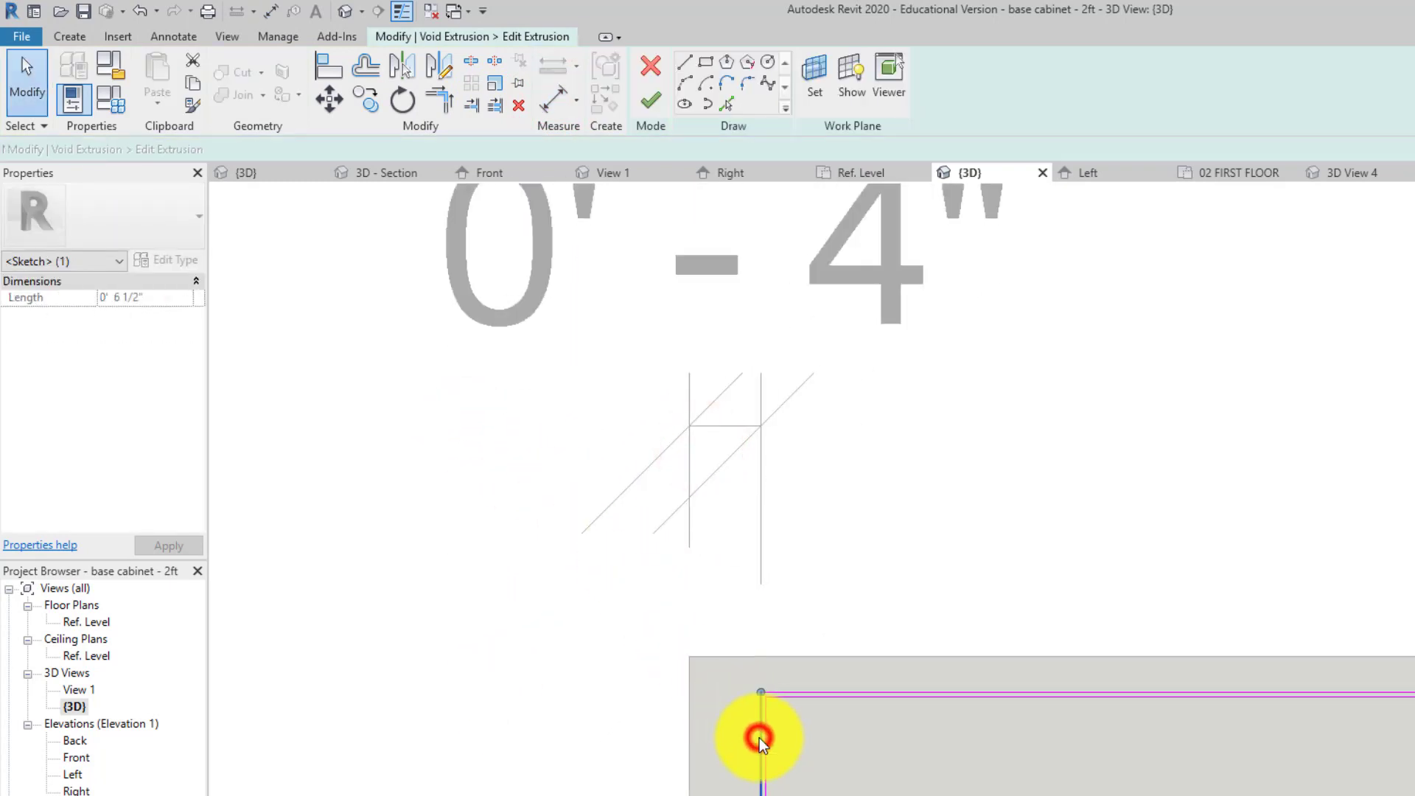
click(758, 272)
click(710, 259)
click(759, 518)
scroll(733, 516, down, 2)
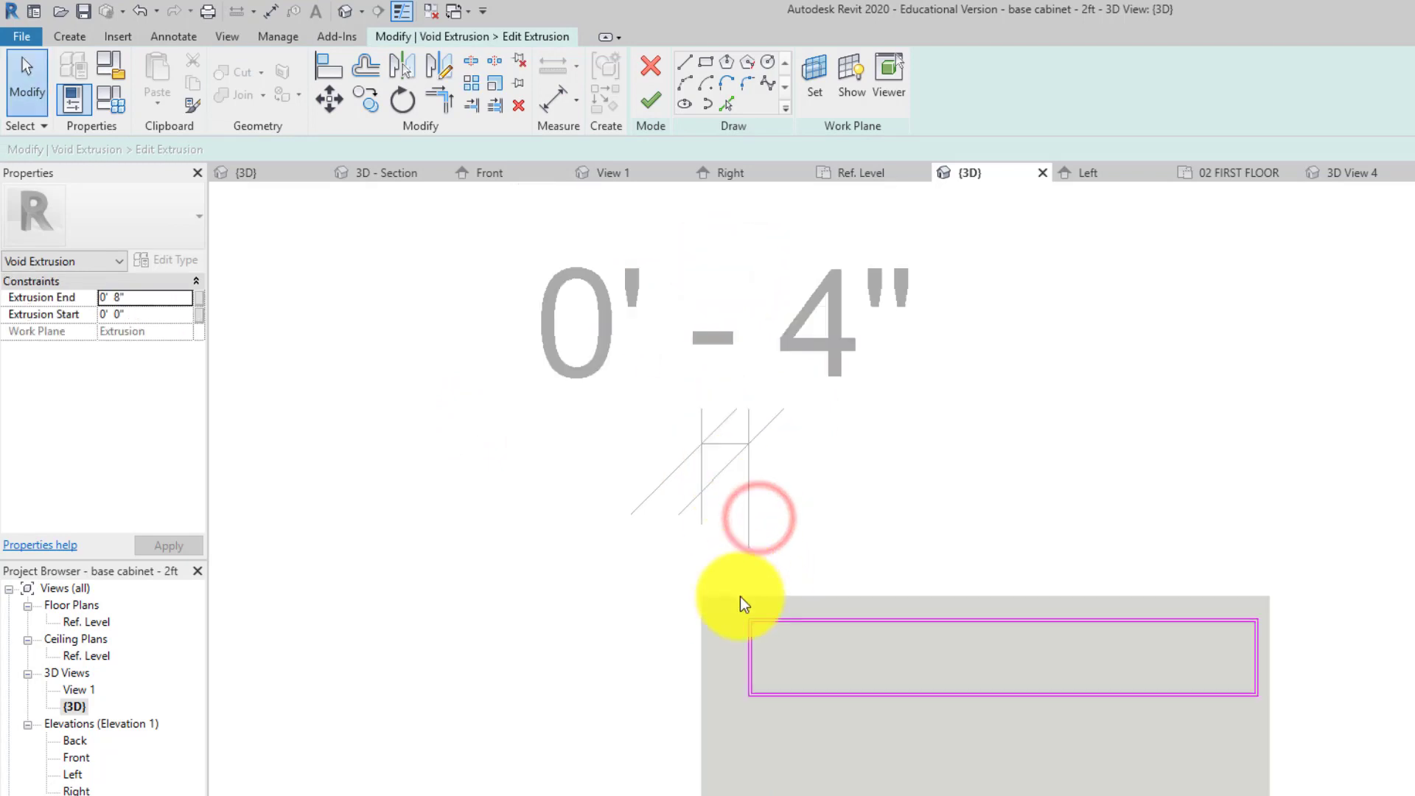
click(746, 661)
scroll(734, 690, up, 2)
scroll(730, 699, up, 1)
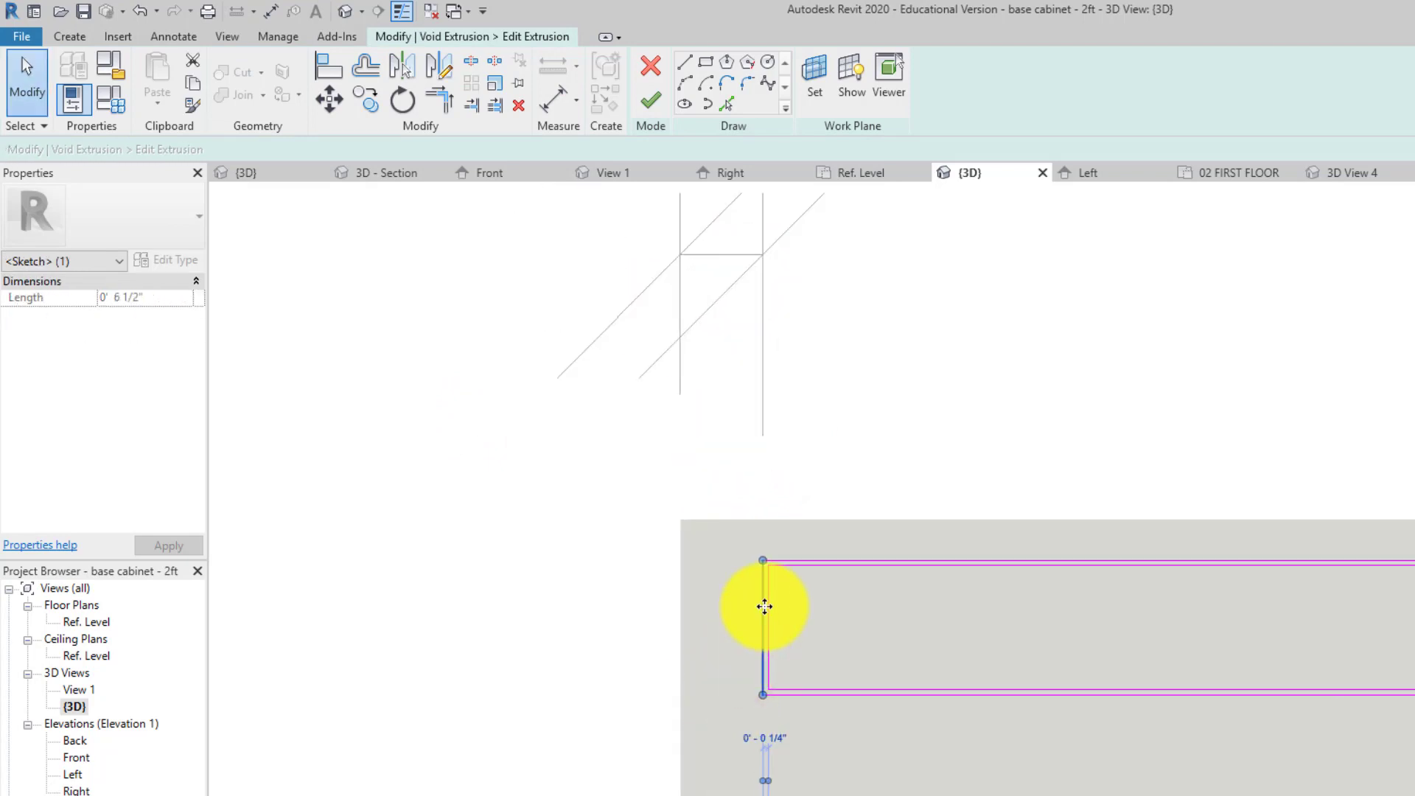
drag(762, 605, 725, 617)
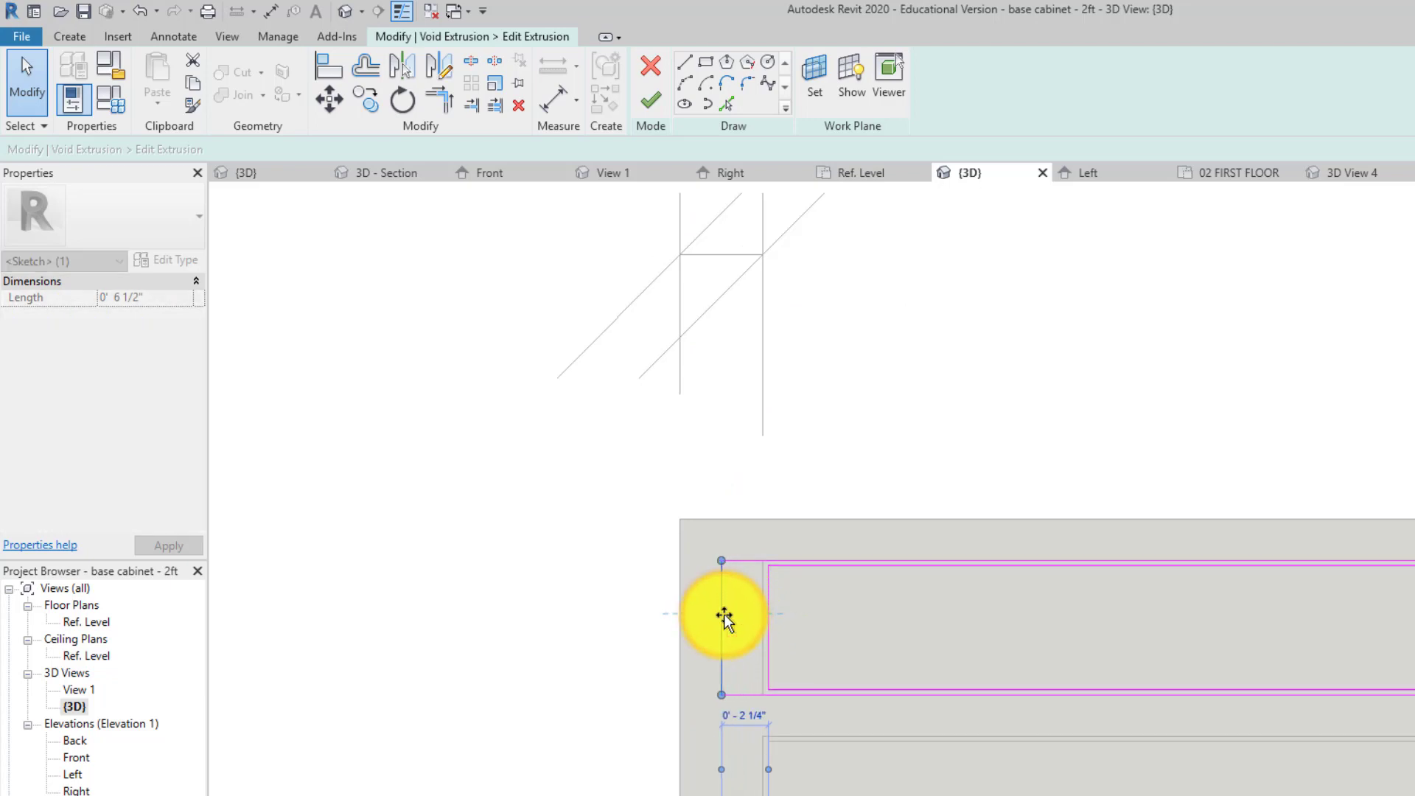
click(600, 626)
- Move the void's inner left sketch line to about 1/4" inside the outer line and finish the sketch
scroll(634, 584, down, 1)
scroll(714, 613, up, 3)
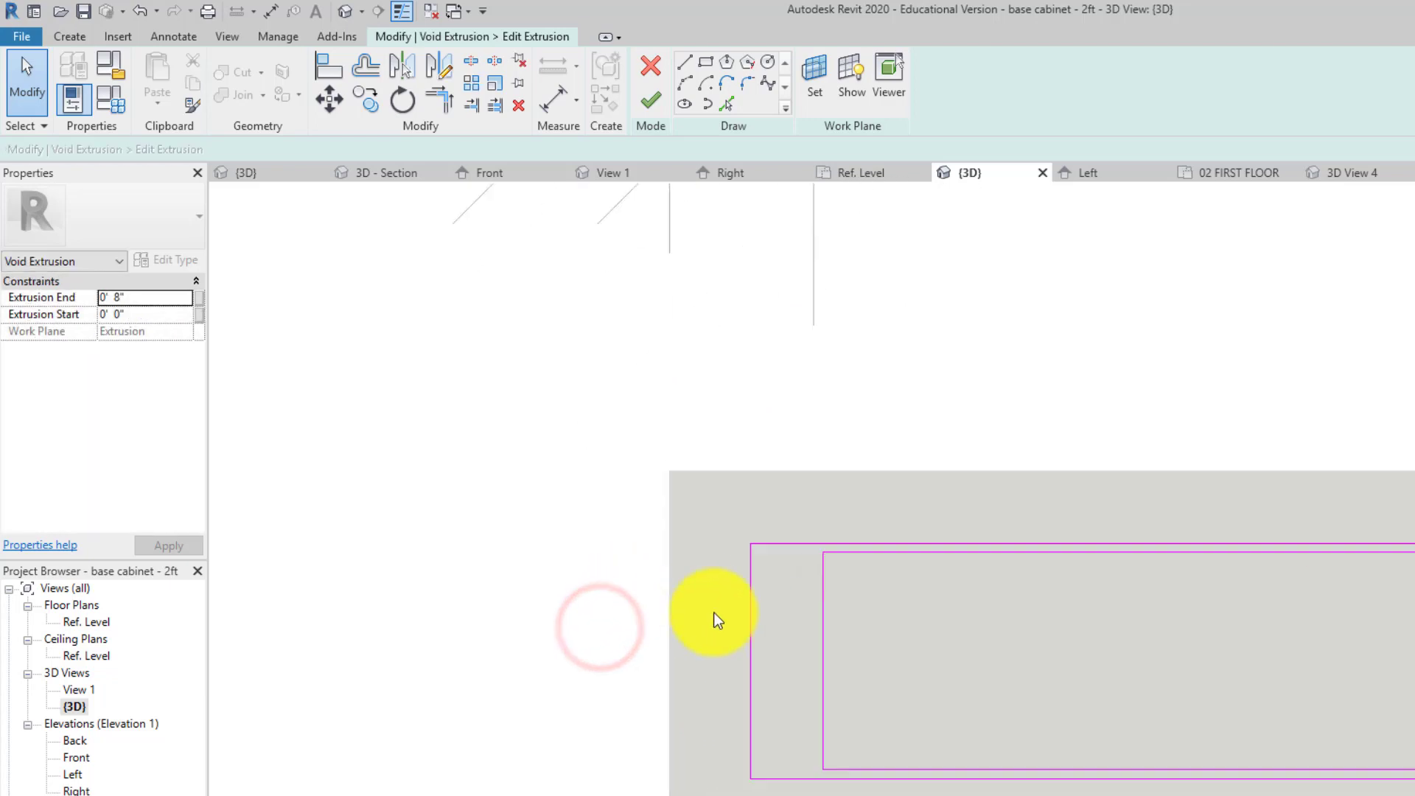
drag(823, 647, 759, 645)
click(632, 666)
scroll(693, 633, down, 1)
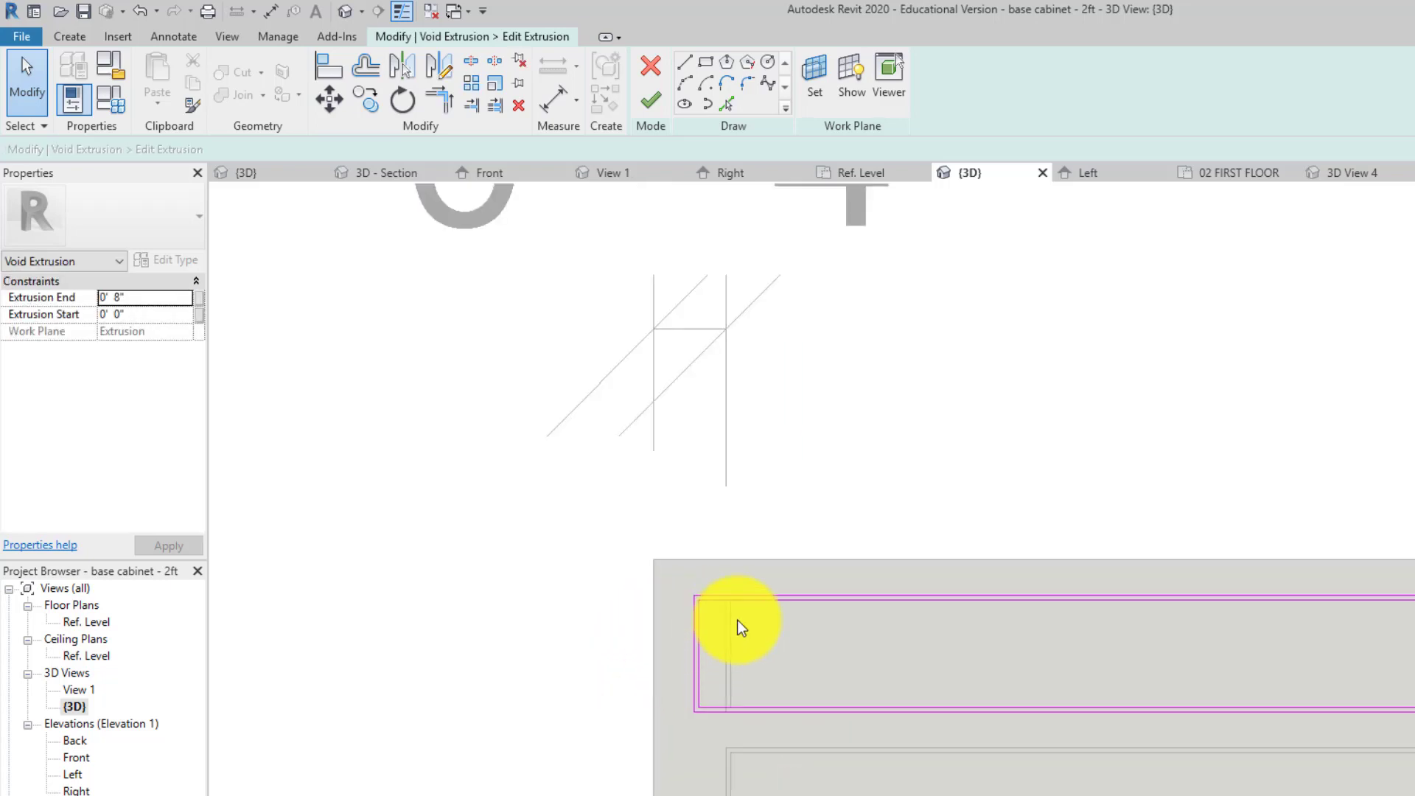
scroll(771, 623, down, 1)
scroll(1192, 627, up, 1)
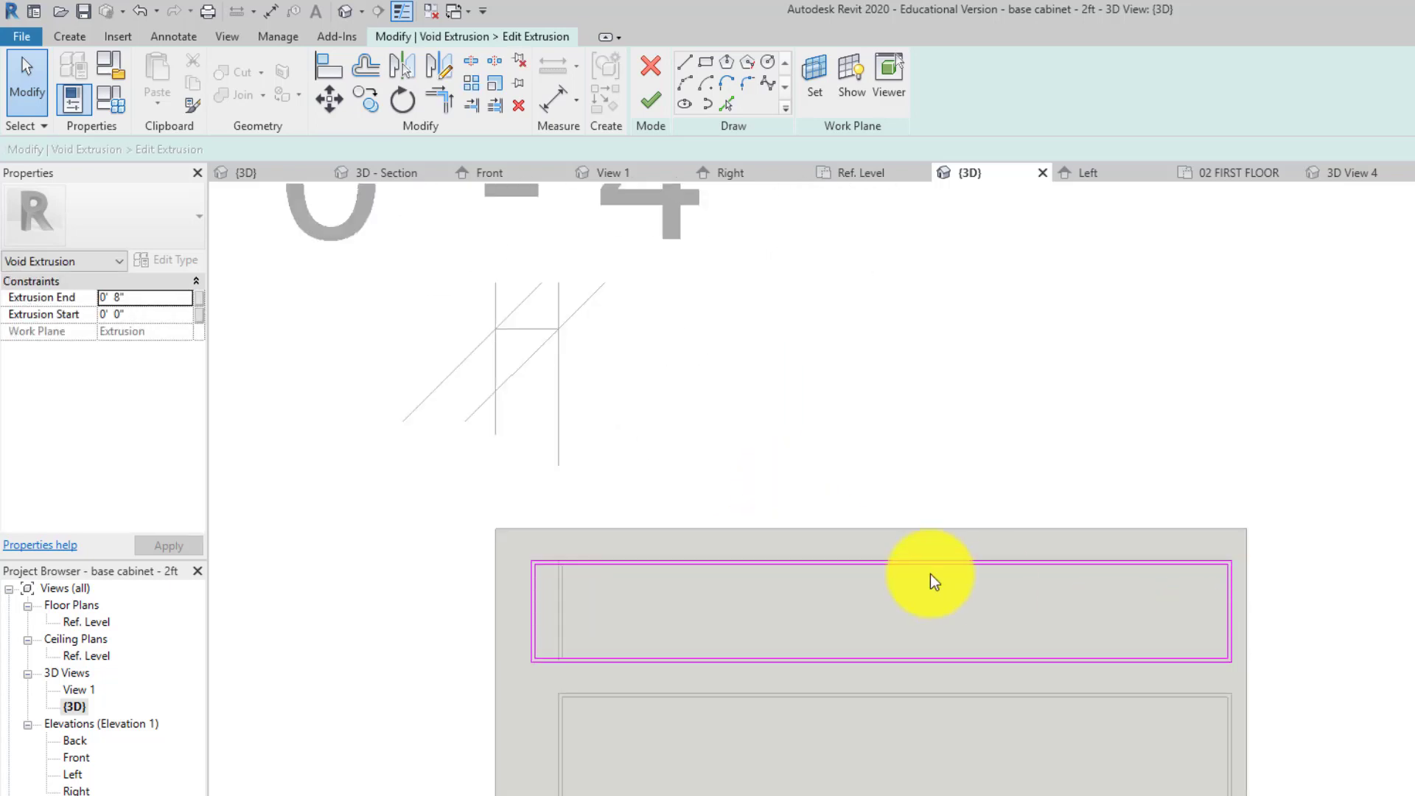
click(651, 101)
- Delete the dimension between the cabinet's left edge and the top drawer void
click(670, 474)
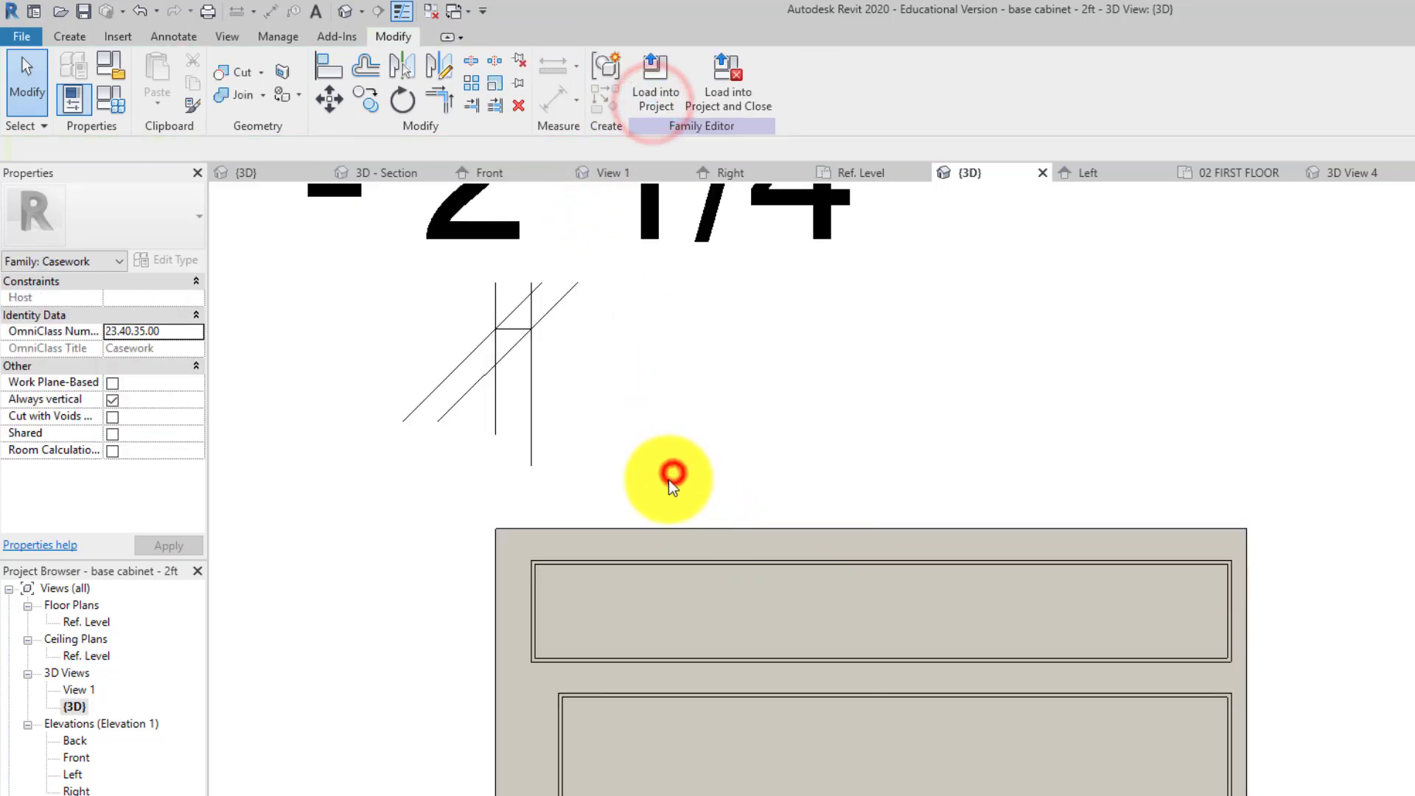
scroll(692, 697, up, 1)
click(666, 718)
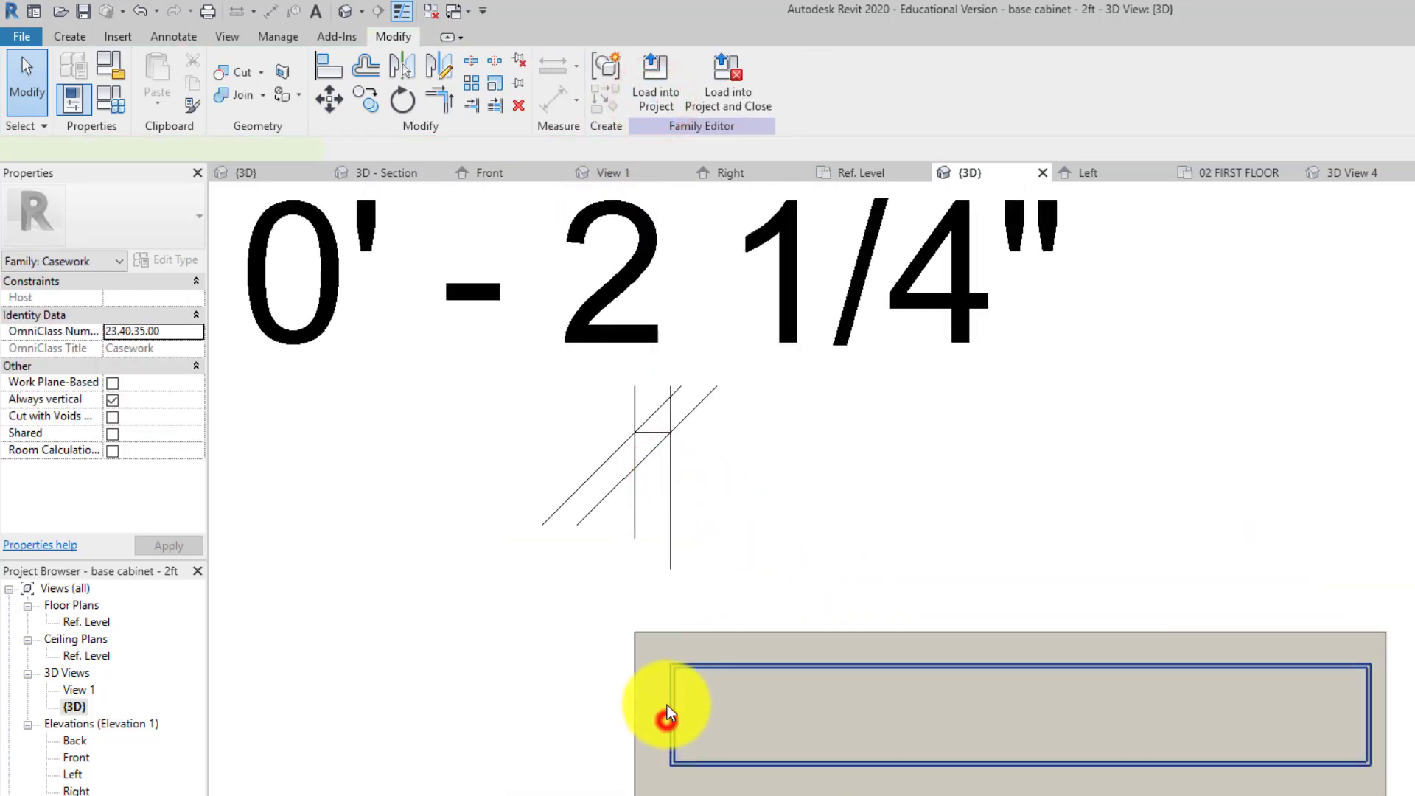
click(727, 578)
click(636, 389)
key(Delete)
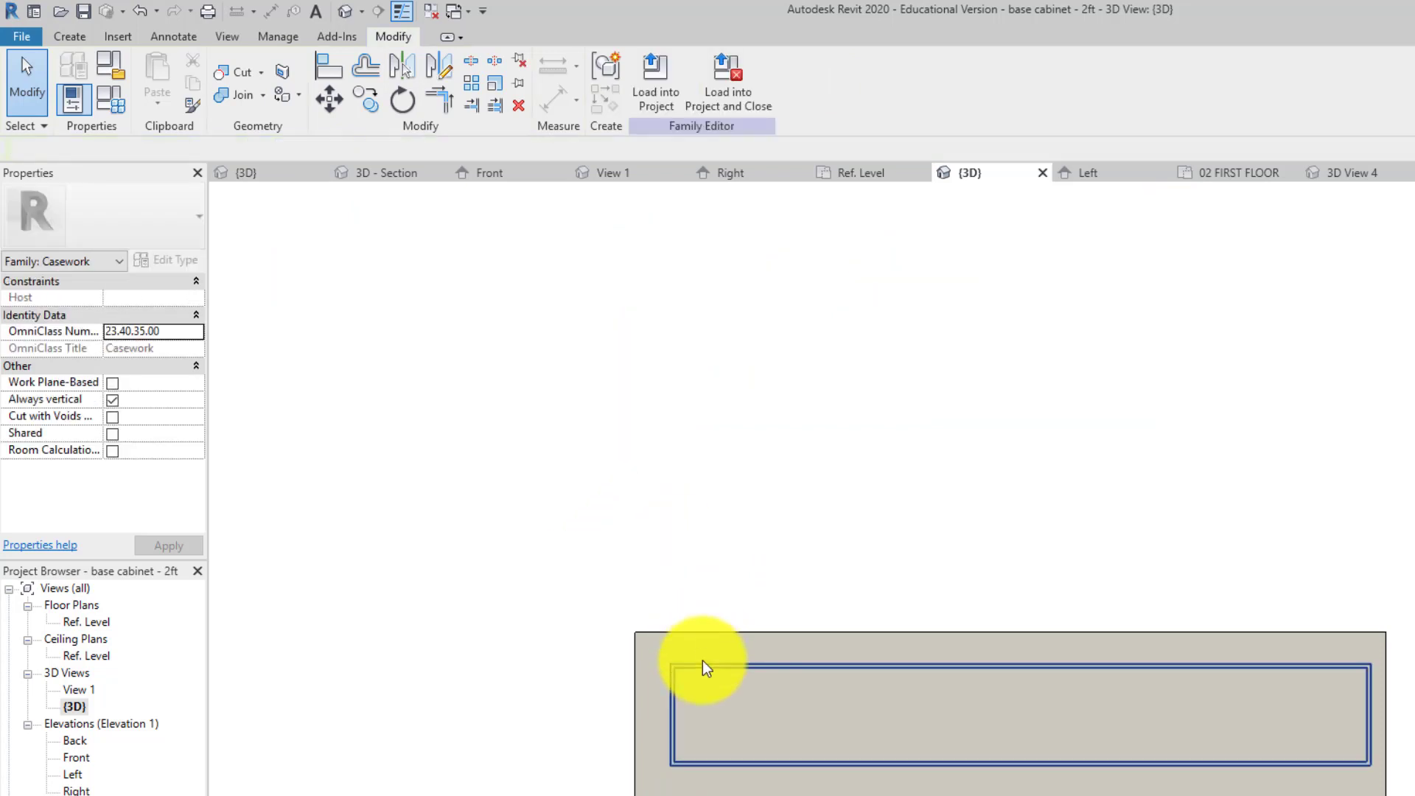
- Reopen the top drawer void extrusion's sketch for editing
click(667, 696)
scroll(670, 700, up, 3)
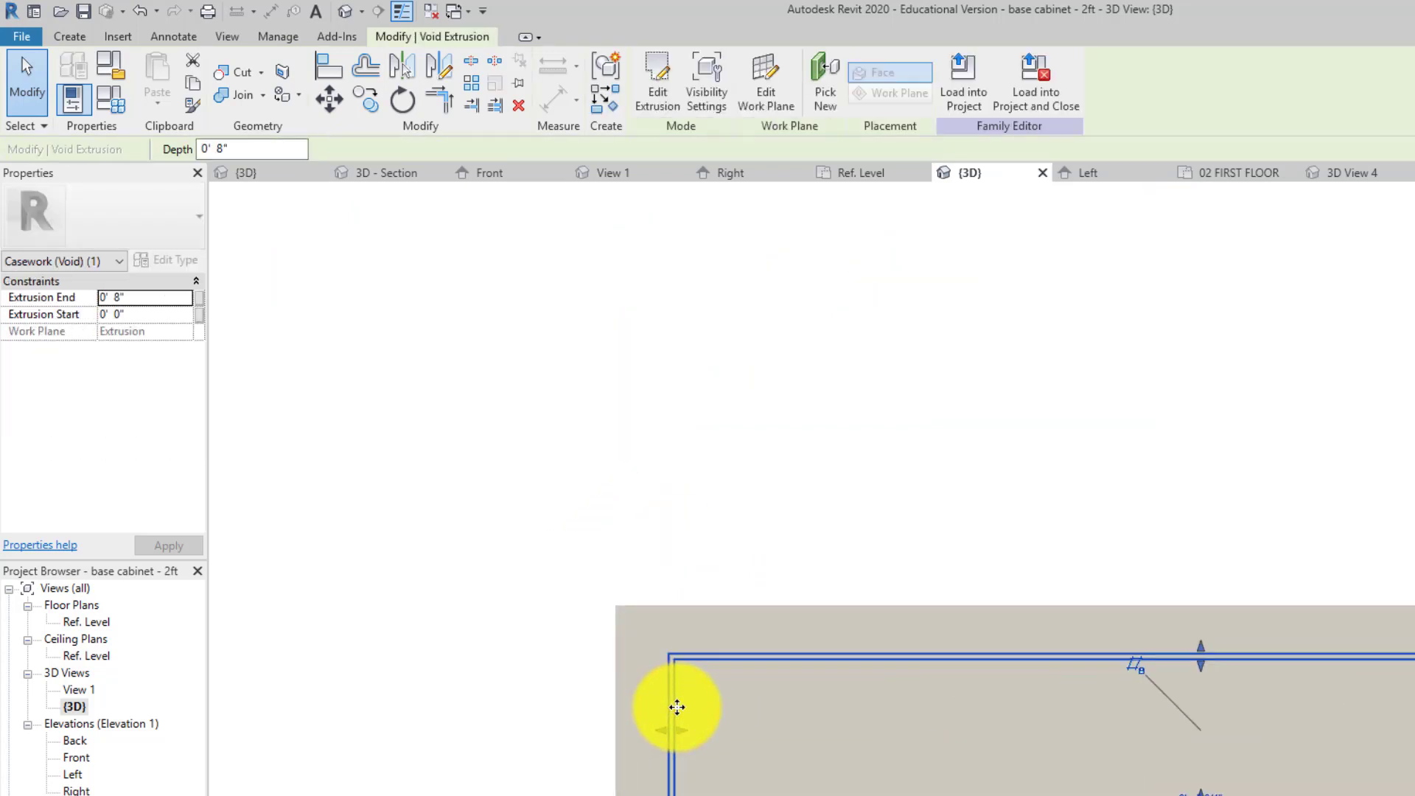
scroll(771, 634, down, 2)
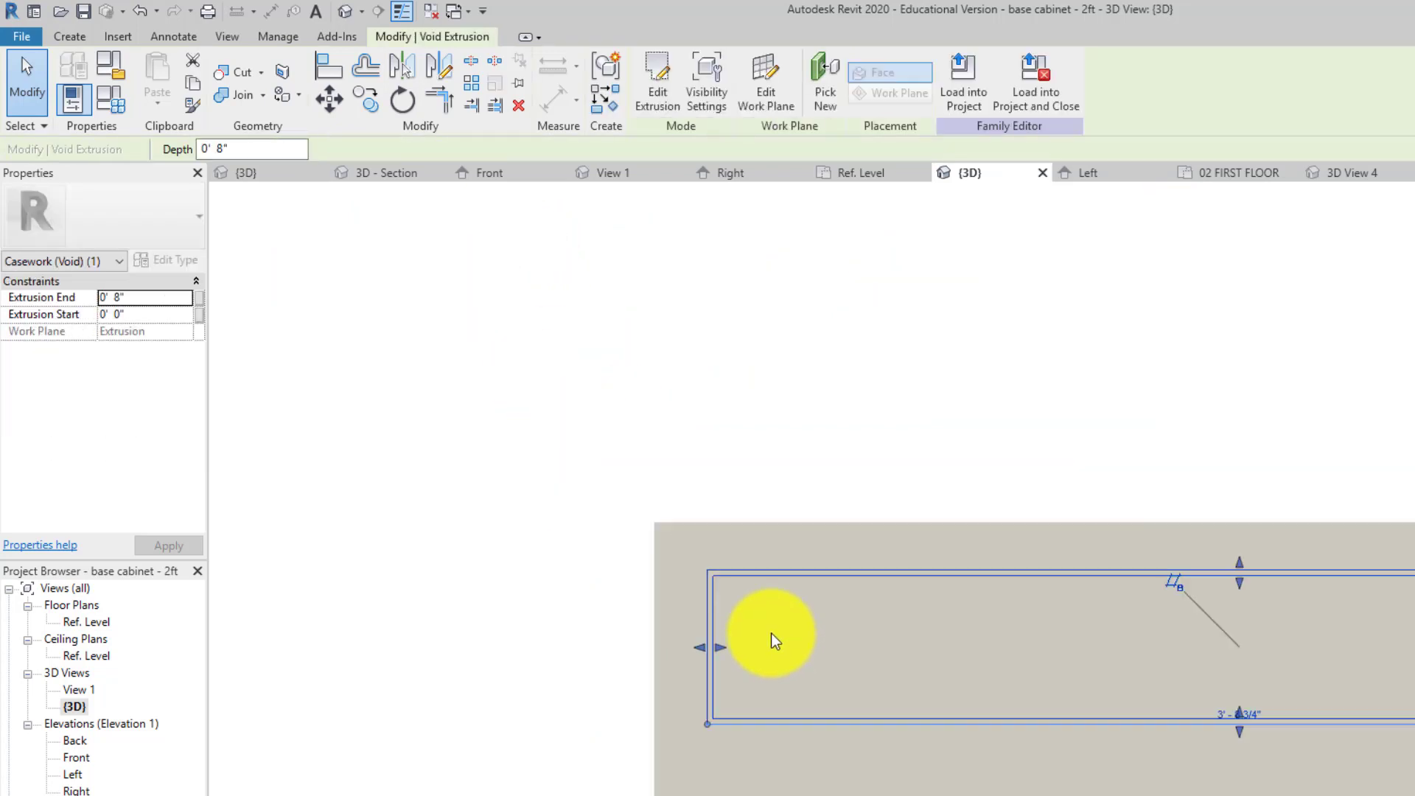
click(767, 571)
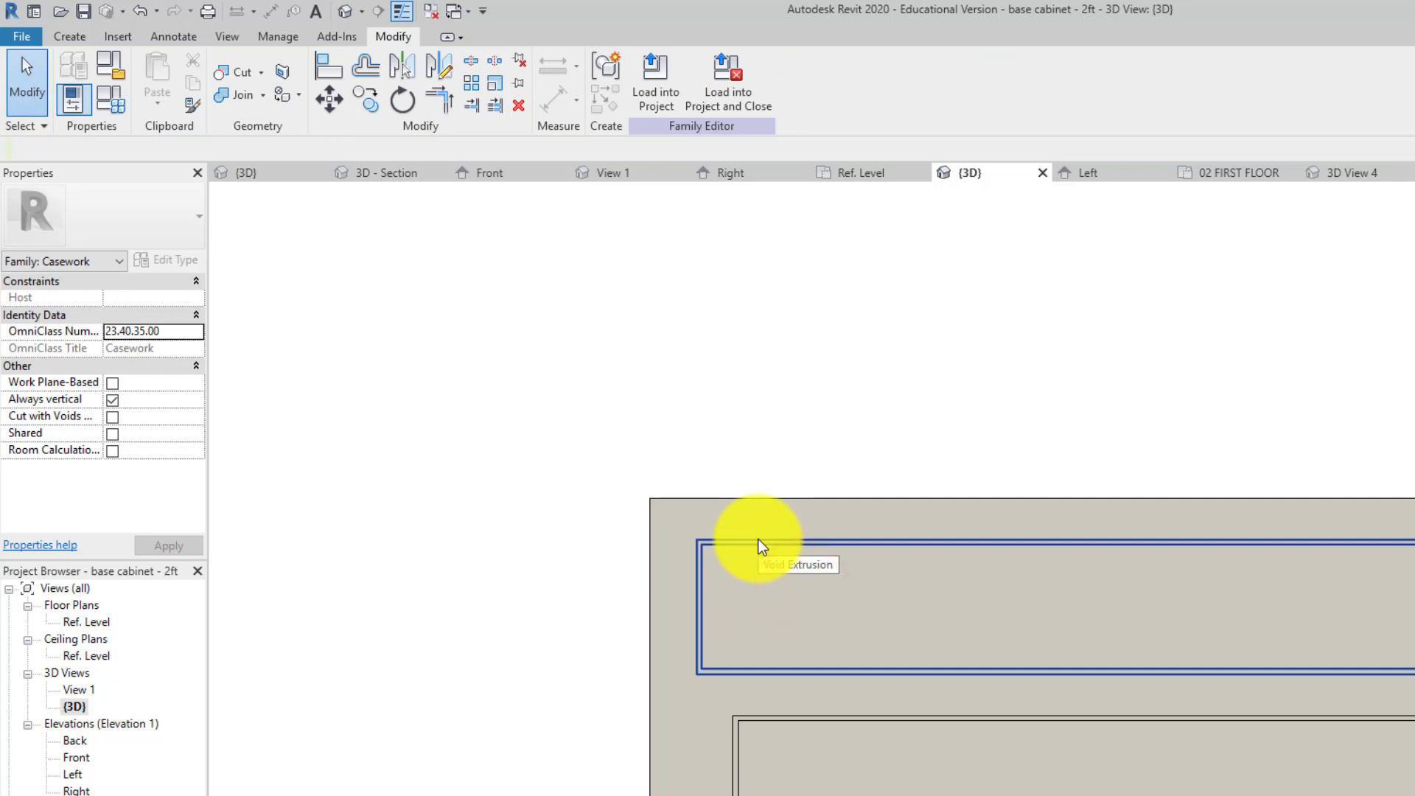
double_click(762, 546)
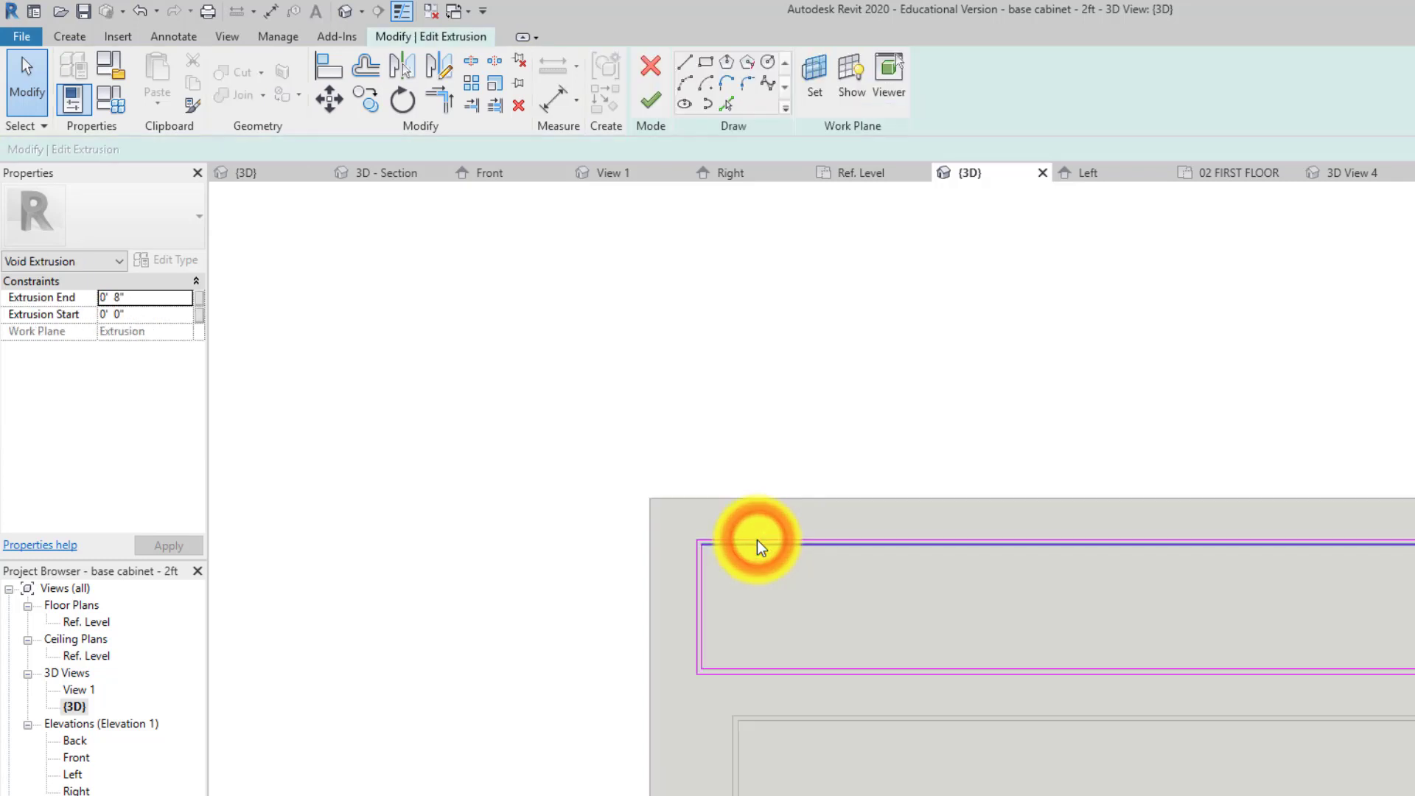
click(687, 59)
click(652, 606)
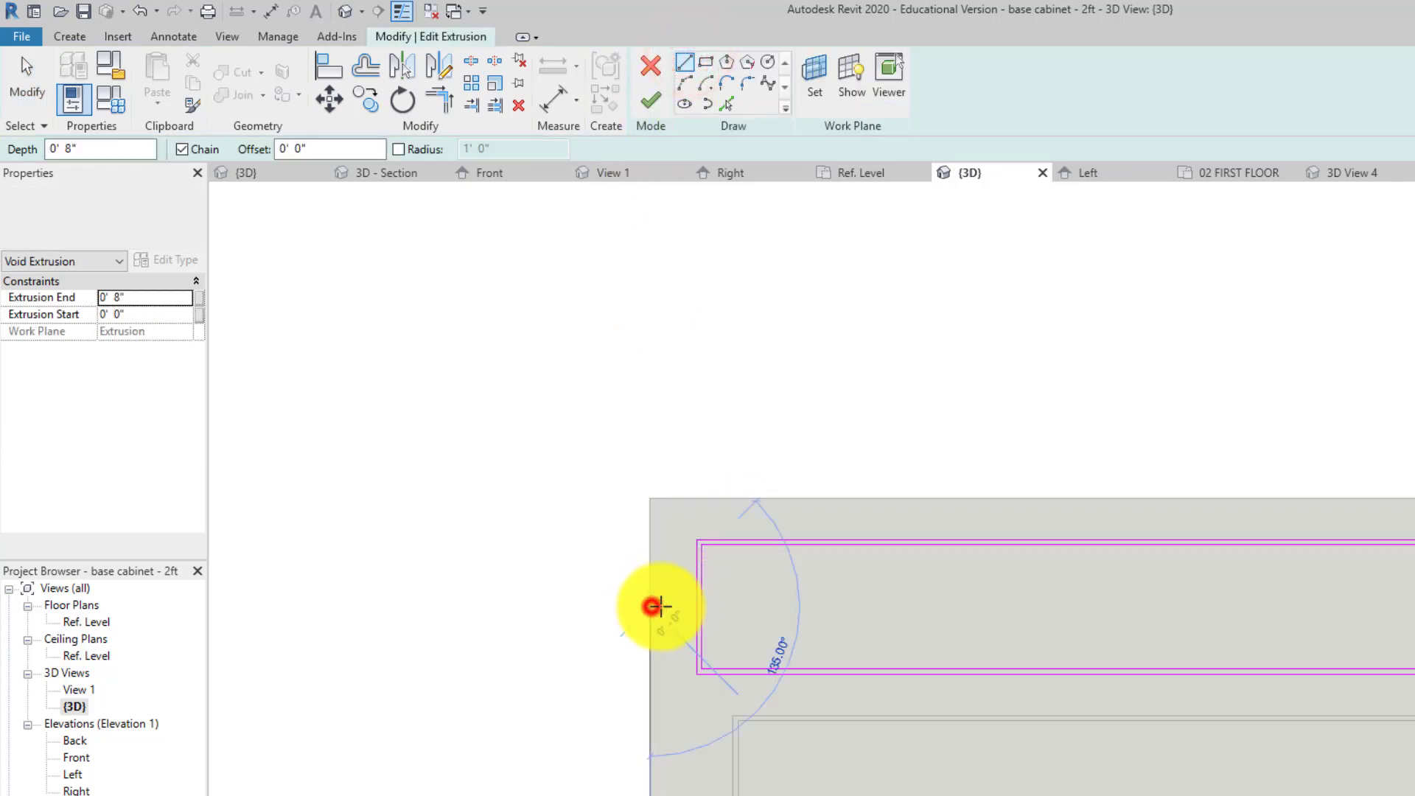
scroll(695, 602, up, 4)
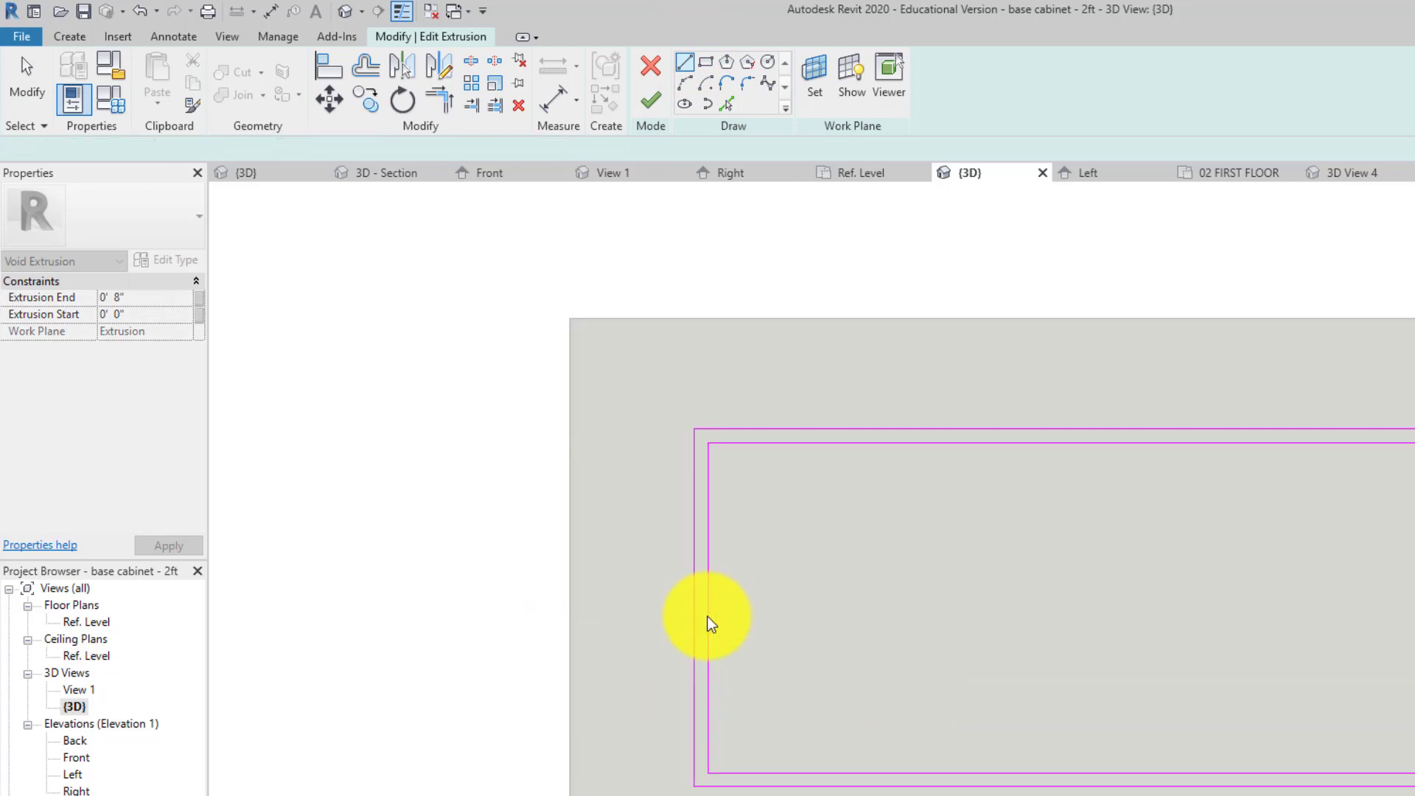
key(Escape)
key(Escape)
- Try to shift the void's outer left sketch line slightly closer to the cabinet's left edge
click(693, 623)
drag(678, 624, 680, 628)
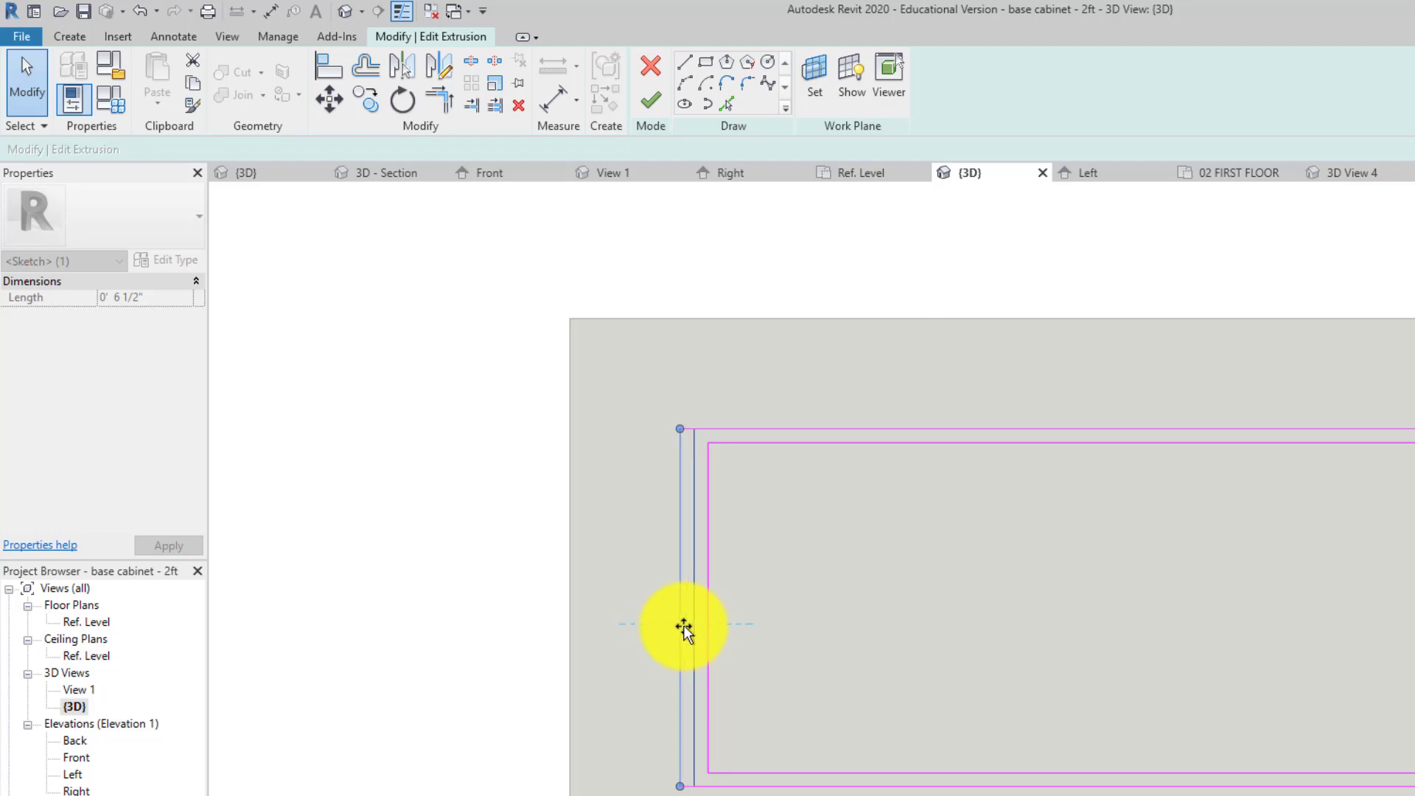
drag(684, 628, 693, 639)
scroll(682, 630, up, 2)
scroll(692, 638, down, 1)
middle_drag(692, 638, 685, 484)
mouse_move(689, 529)
mouse_down()
mouse_move(657, 527)
mouse_move(695, 546)
mouse_up()
scroll(679, 549, down, 1)
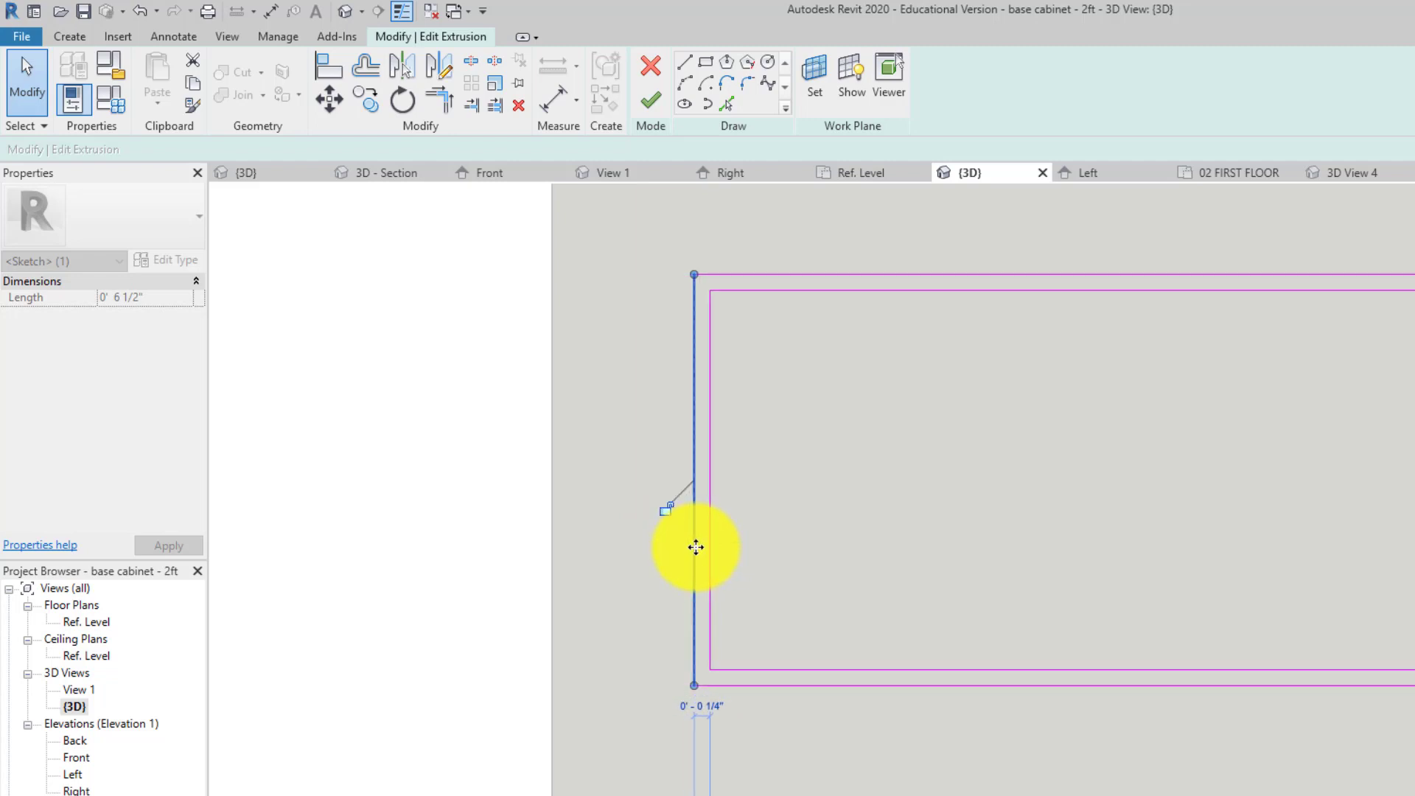
click(780, 562)
middle_drag(676, 521, 671, 613)
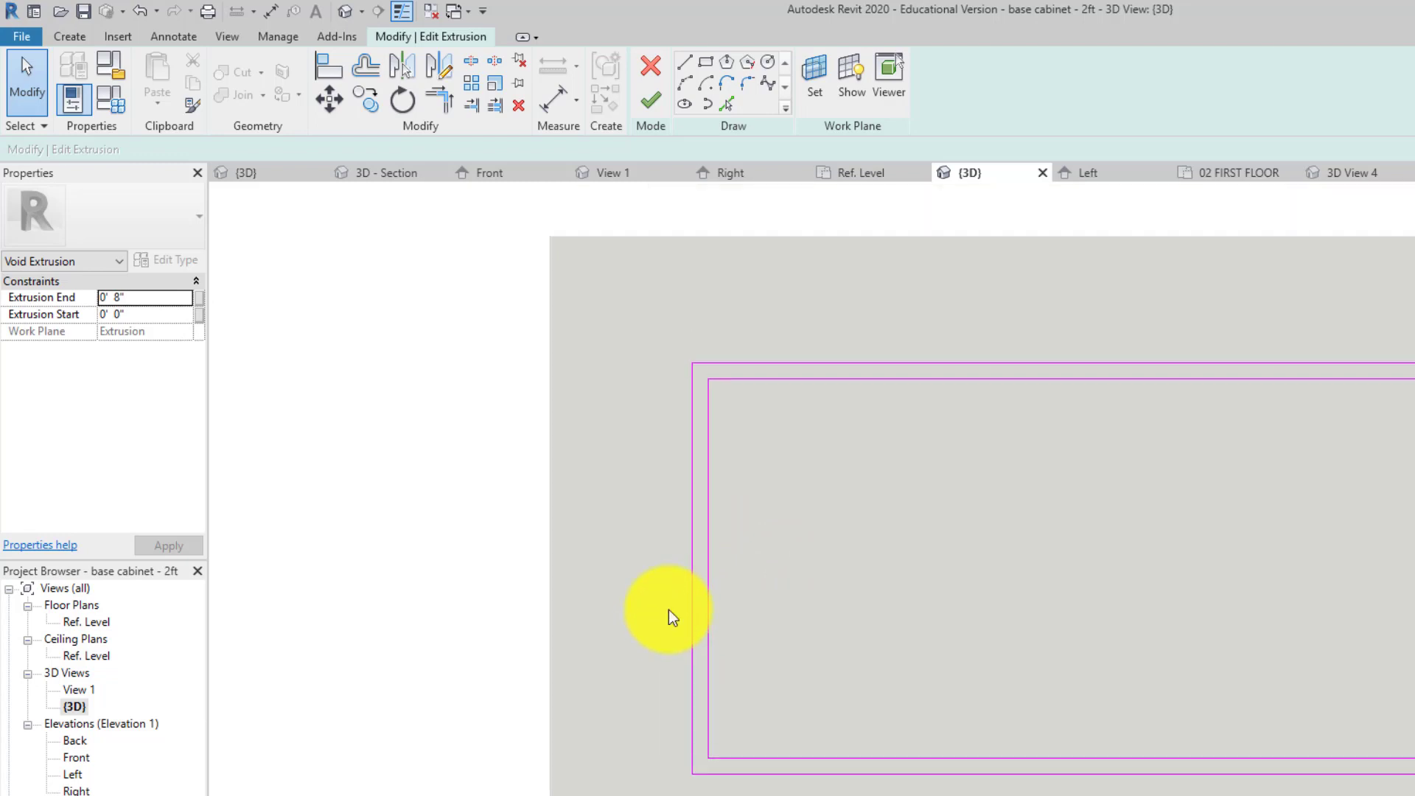
- Draw a 2" horizontal guide line inward from the cabinet's left edge beside the top drawer void
click(685, 63)
click(553, 552)
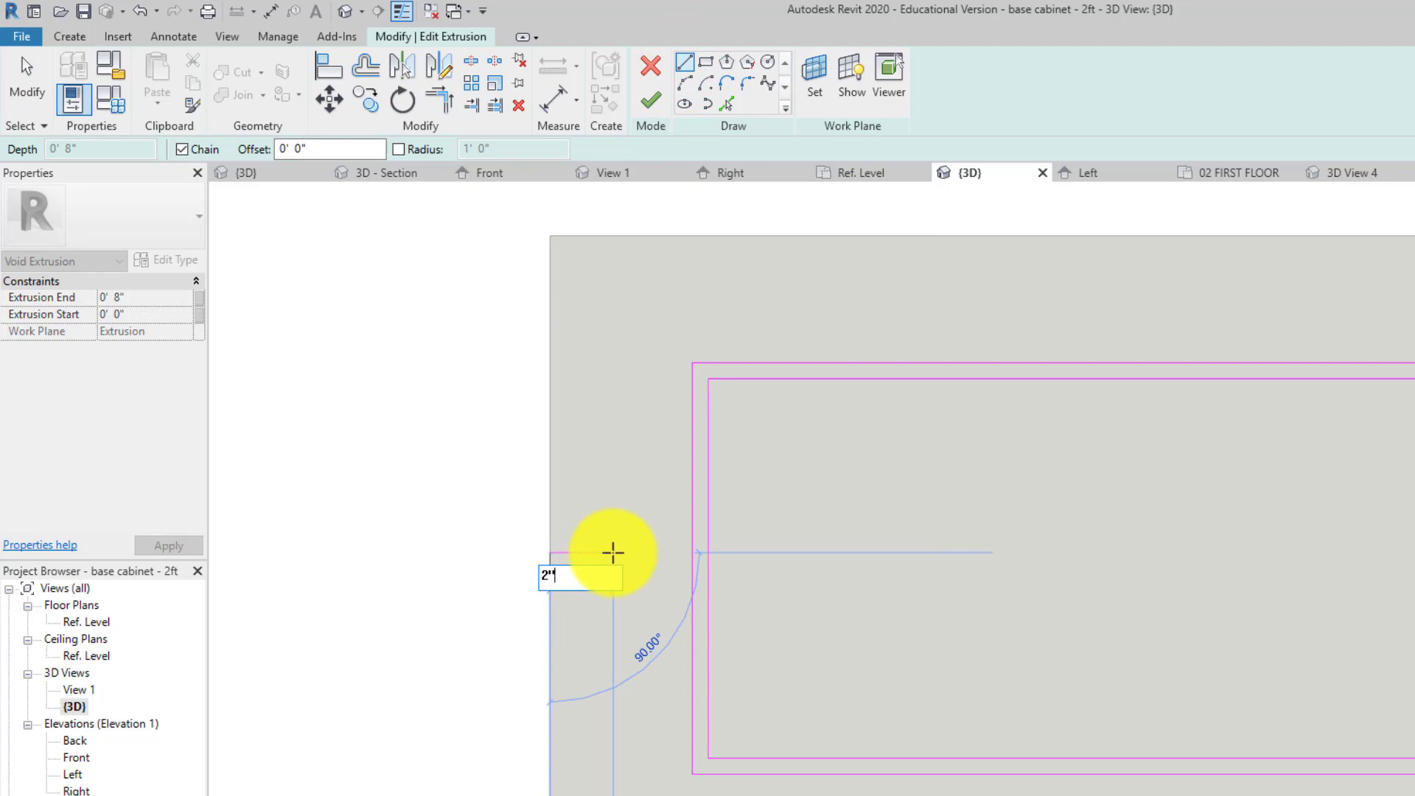
key(Return)
key(Escape)
key(Escape)
- Align the void's outer left line to the 2" guide's end, place the inner line 1/4" inside it, and delete the guide
mouse_move(690, 591)
mouse_down()
mouse_move(636, 590)
mouse_move(675, 564)
mouse_up()
click(696, 569)
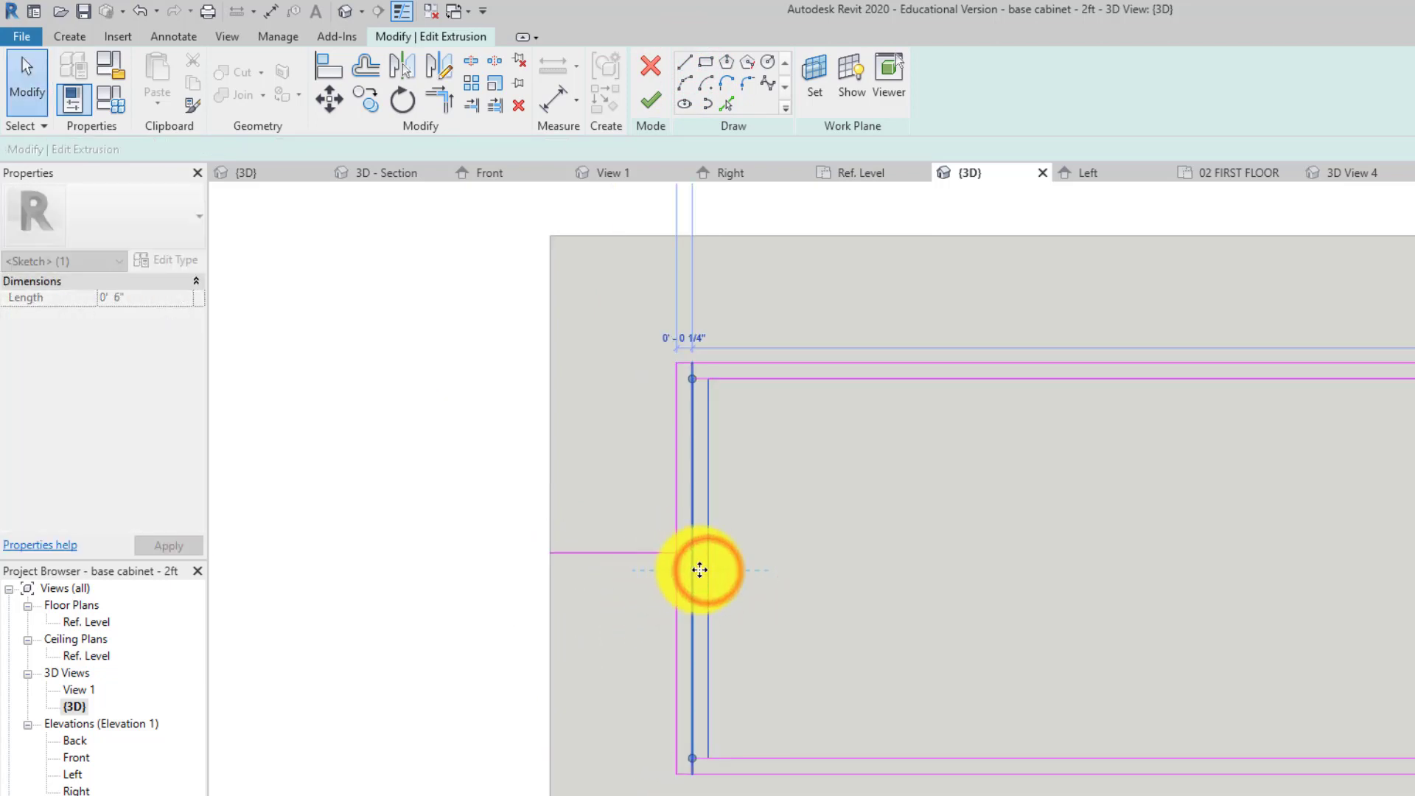
scroll(767, 581, down, 2)
click(766, 581)
click(680, 561)
key(Escape)
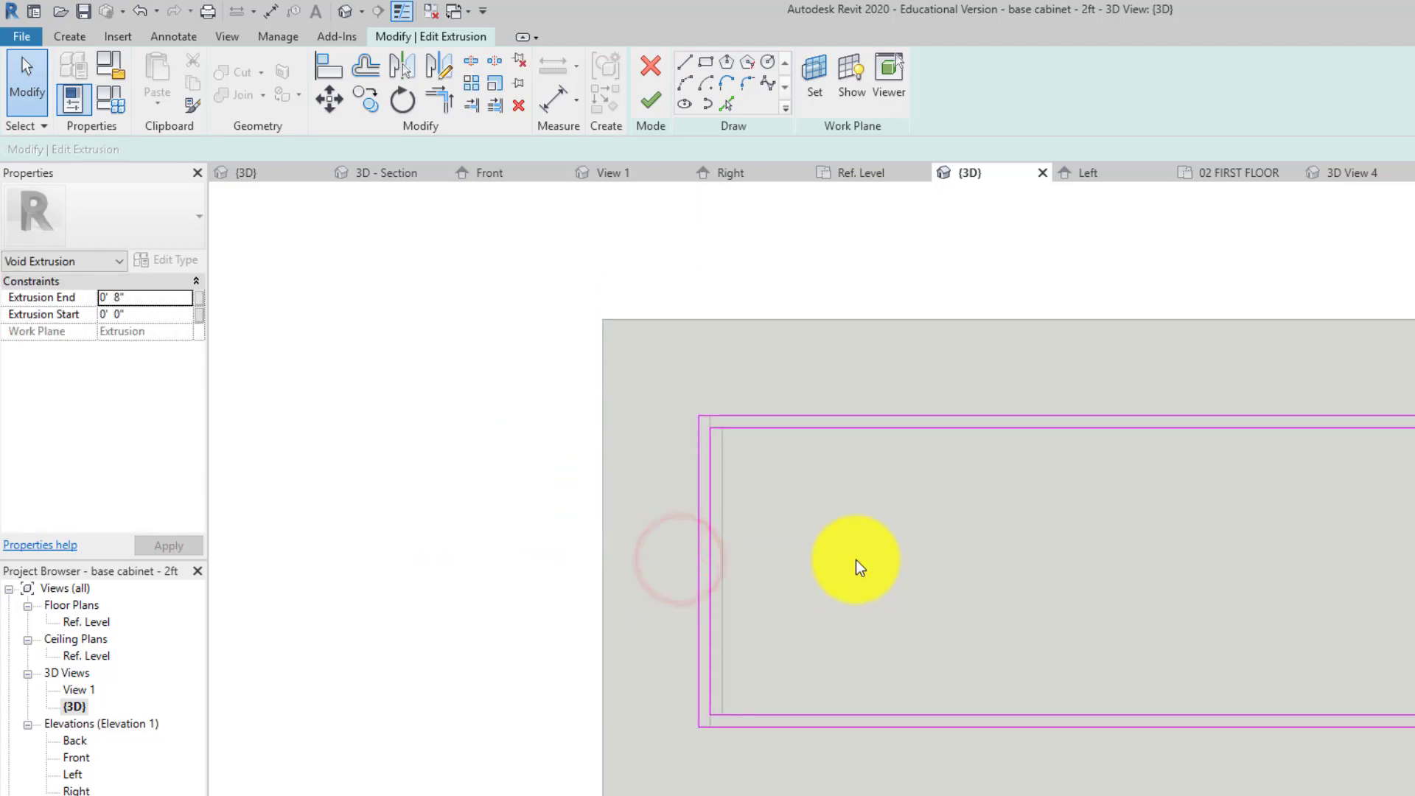
- Draw a 2'-0" guide line along the cabinet's top edge, starting at its top-left corner
scroll(856, 559, down, 3)
mouse_move(833, 563)
middle_down()
mouse_move(648, 520)
mouse_move(786, 517)
middle_up()
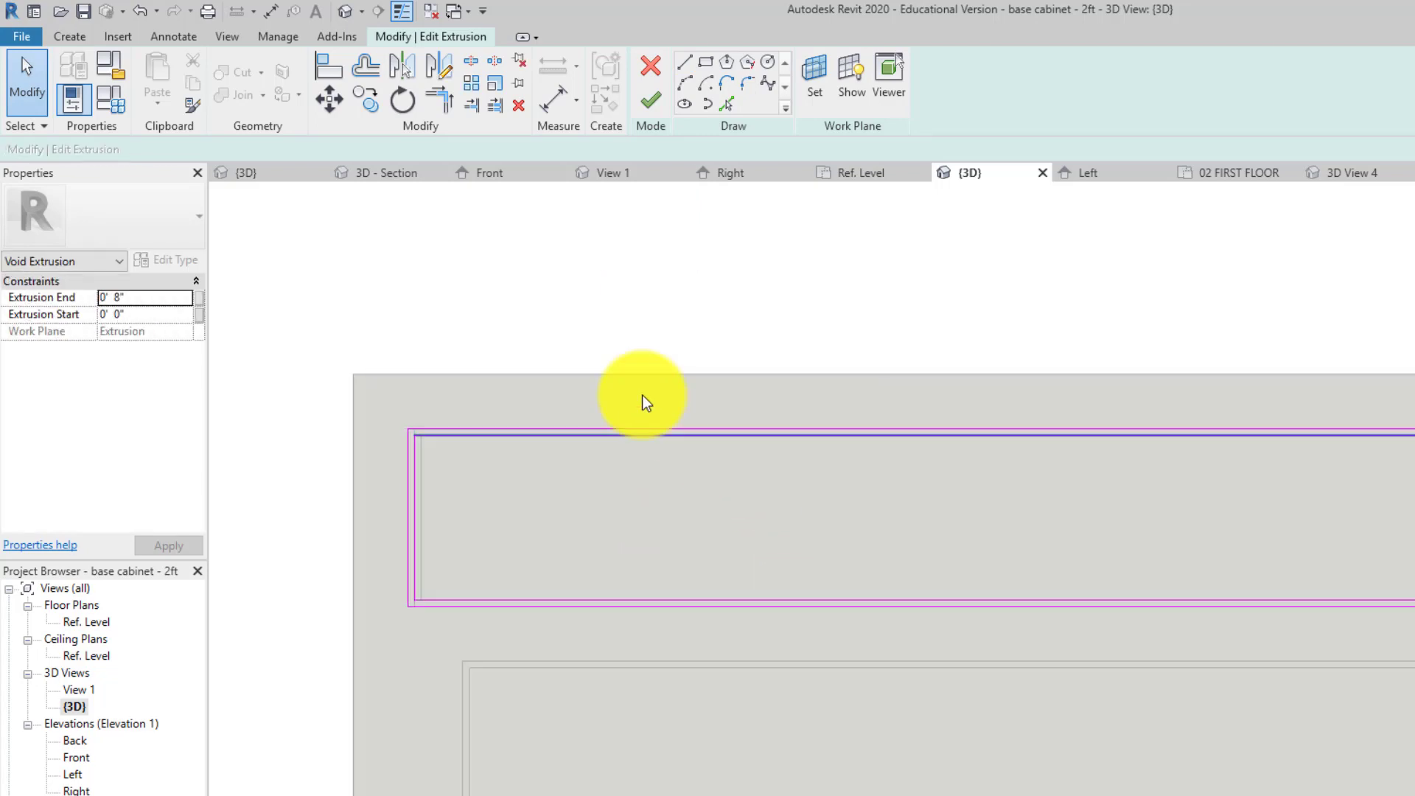
click(683, 67)
click(352, 376)
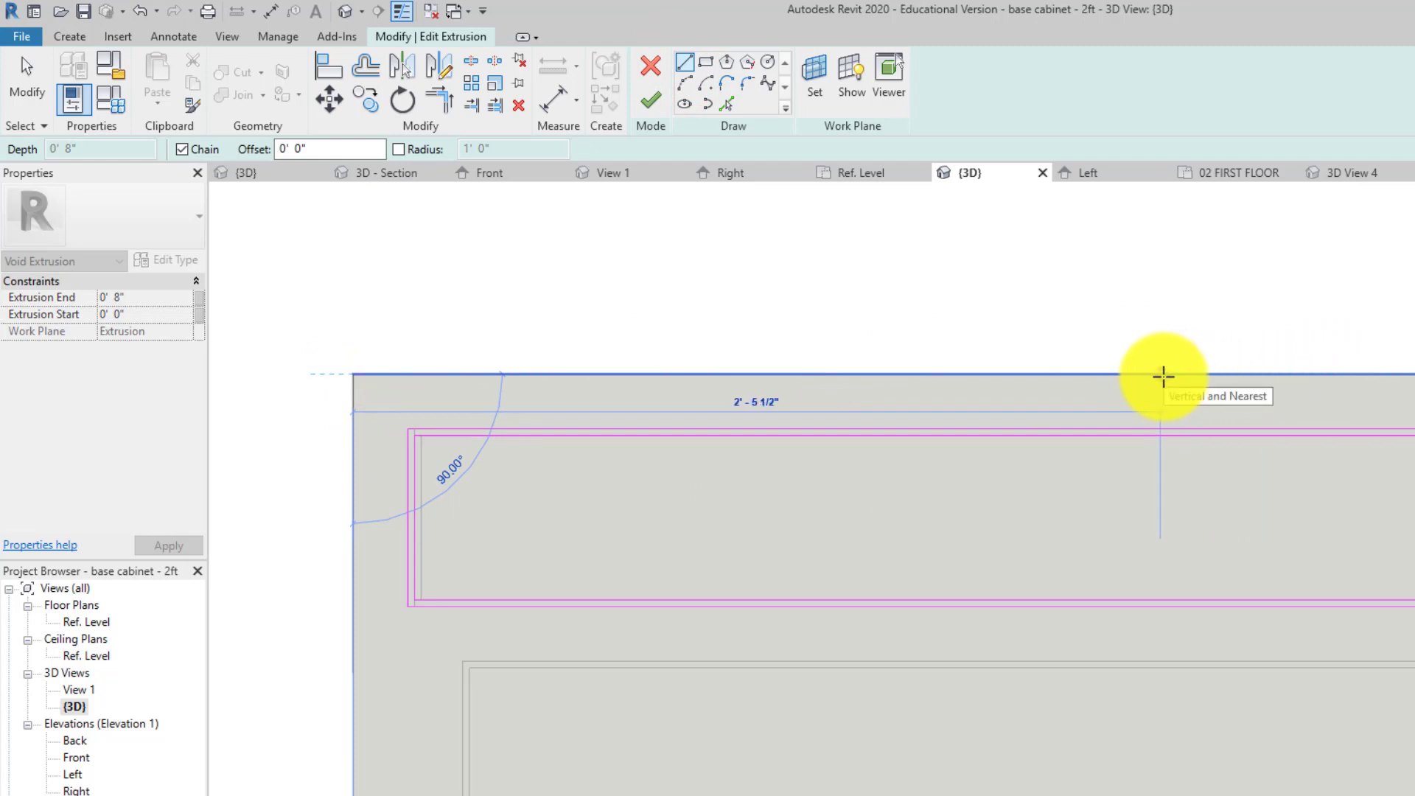
key(Return)
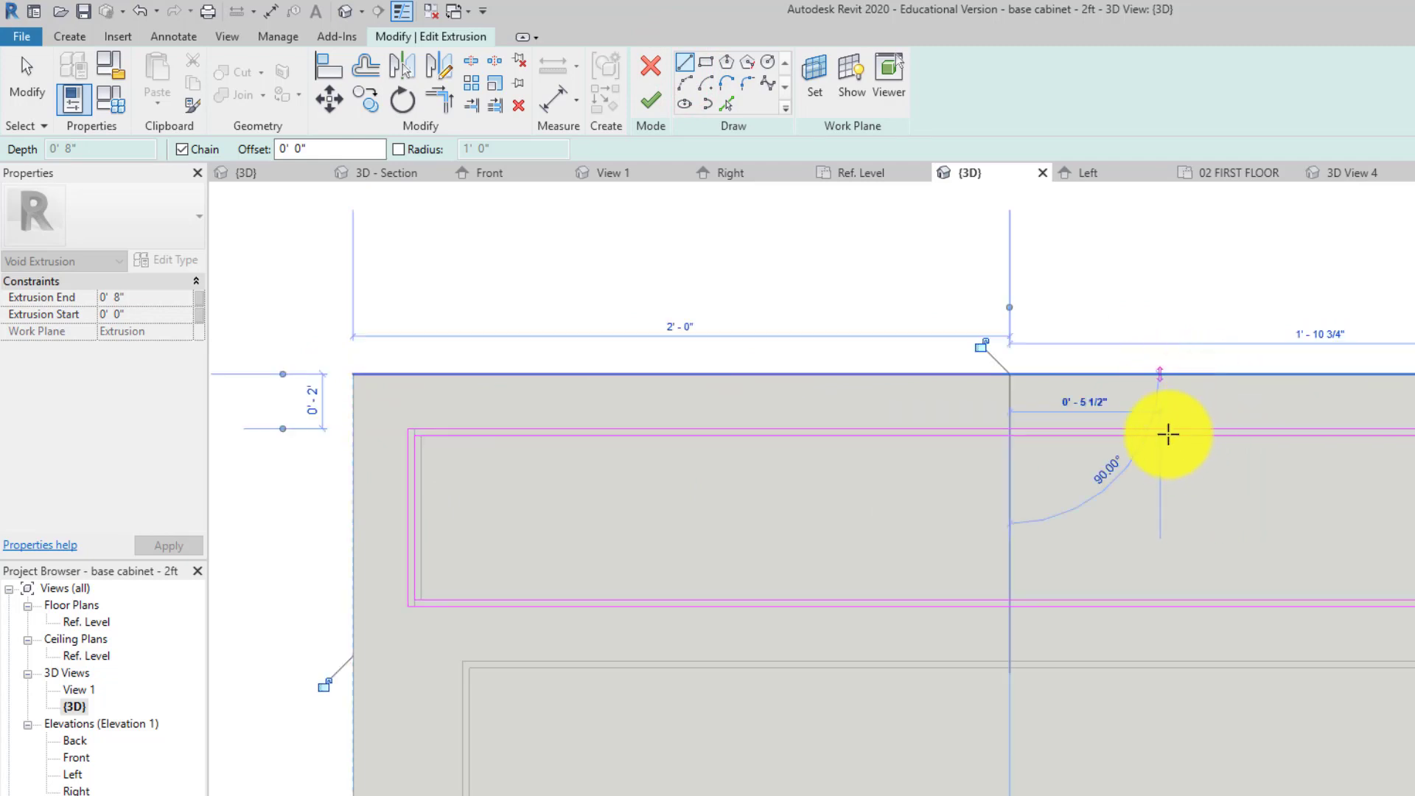
key(Escape)
key(Escape)
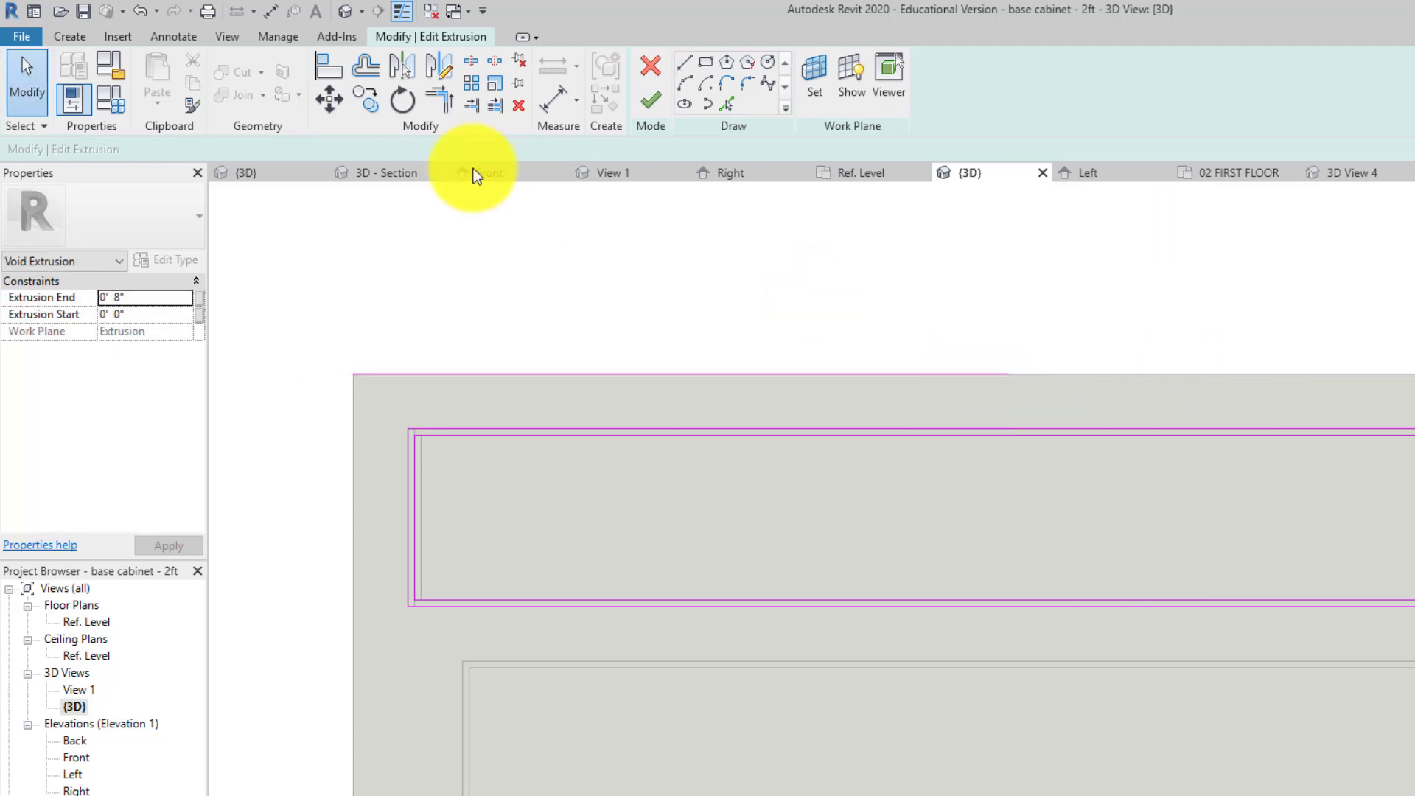
- Draw a vertical guide line about 6 1/4" long down from the end of the 2'-0" line, across the top drawer void
click(679, 62)
click(1010, 374)
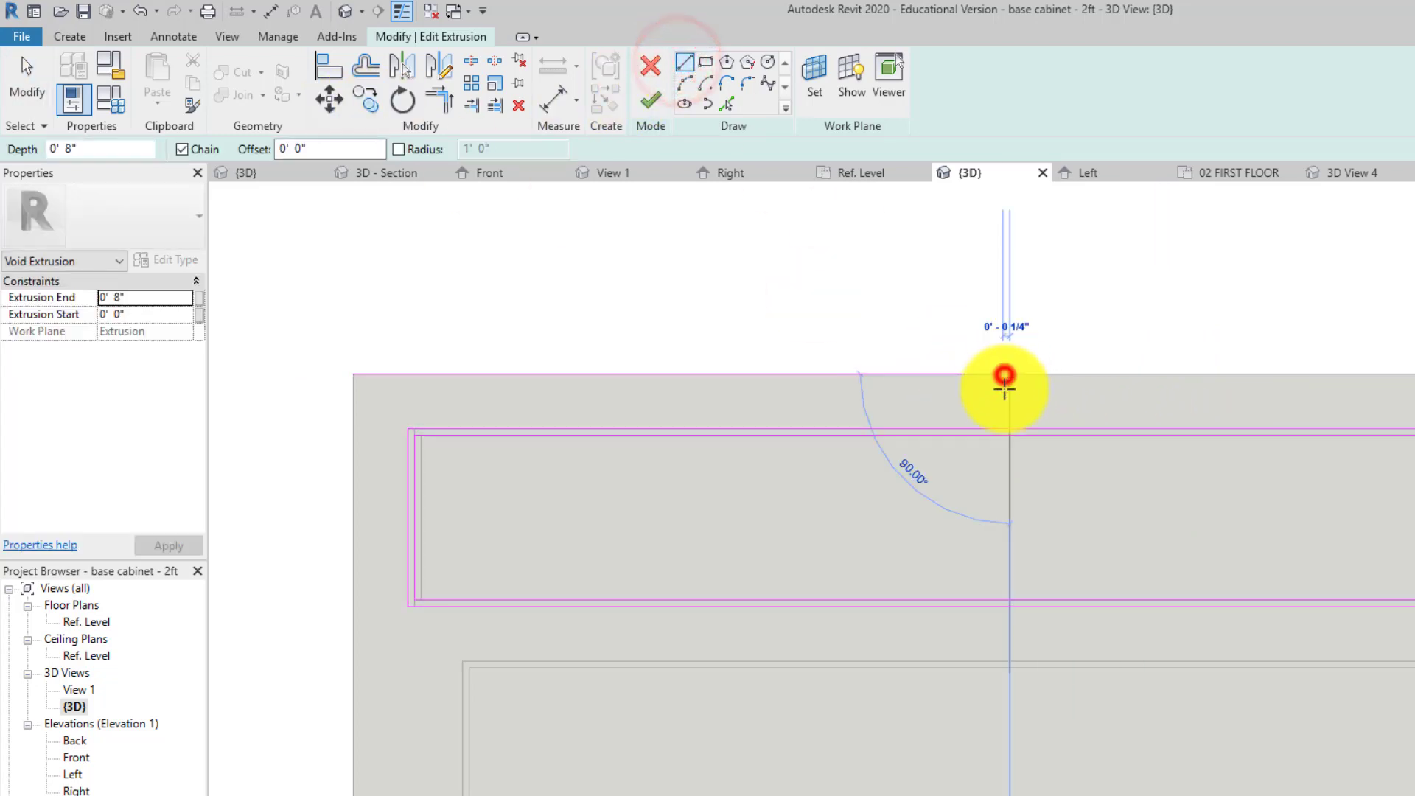
click(1006, 544)
key(Escape)
key(Escape)
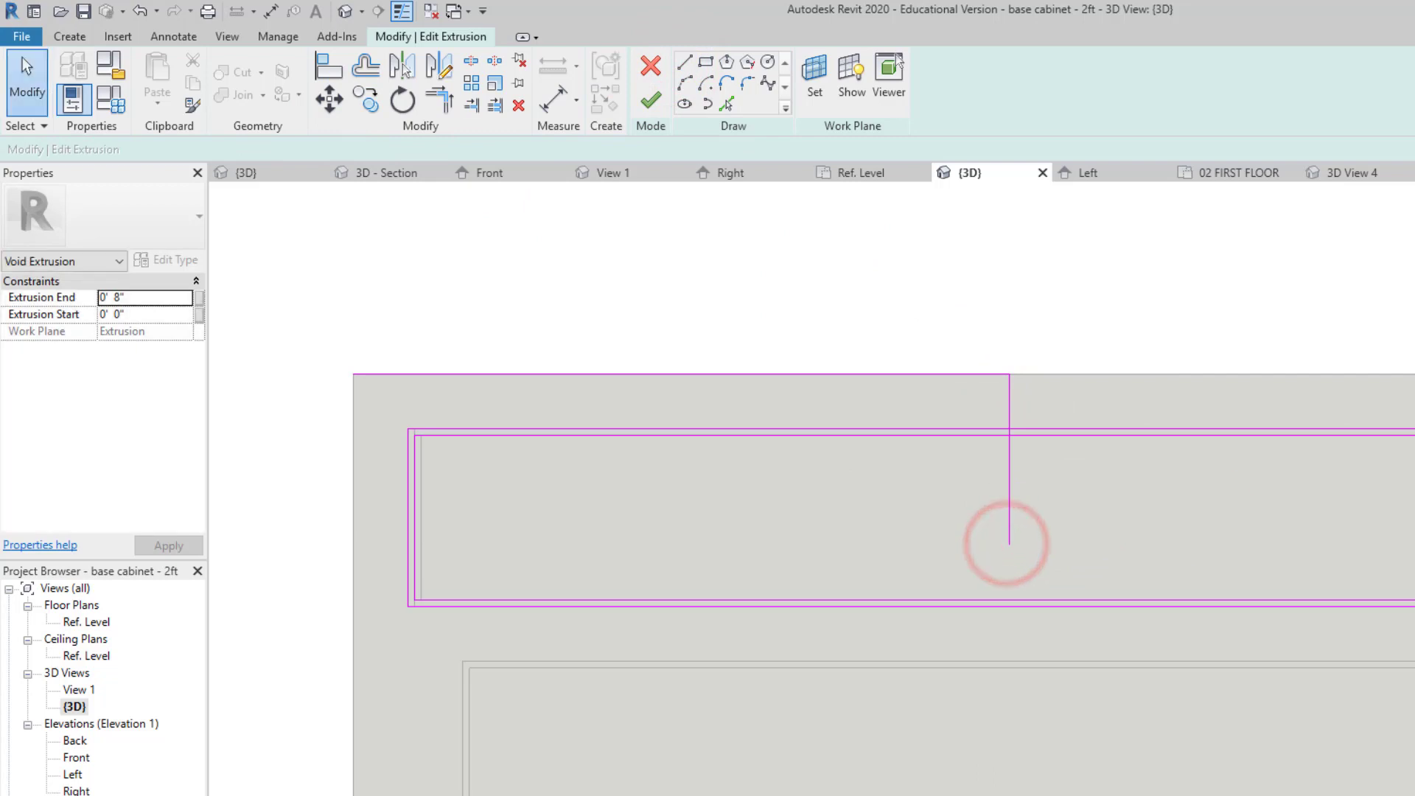
- Move the void's outer right line to 2" inside the vertical guide and its inner right line 1/4" inside that
click(919, 515)
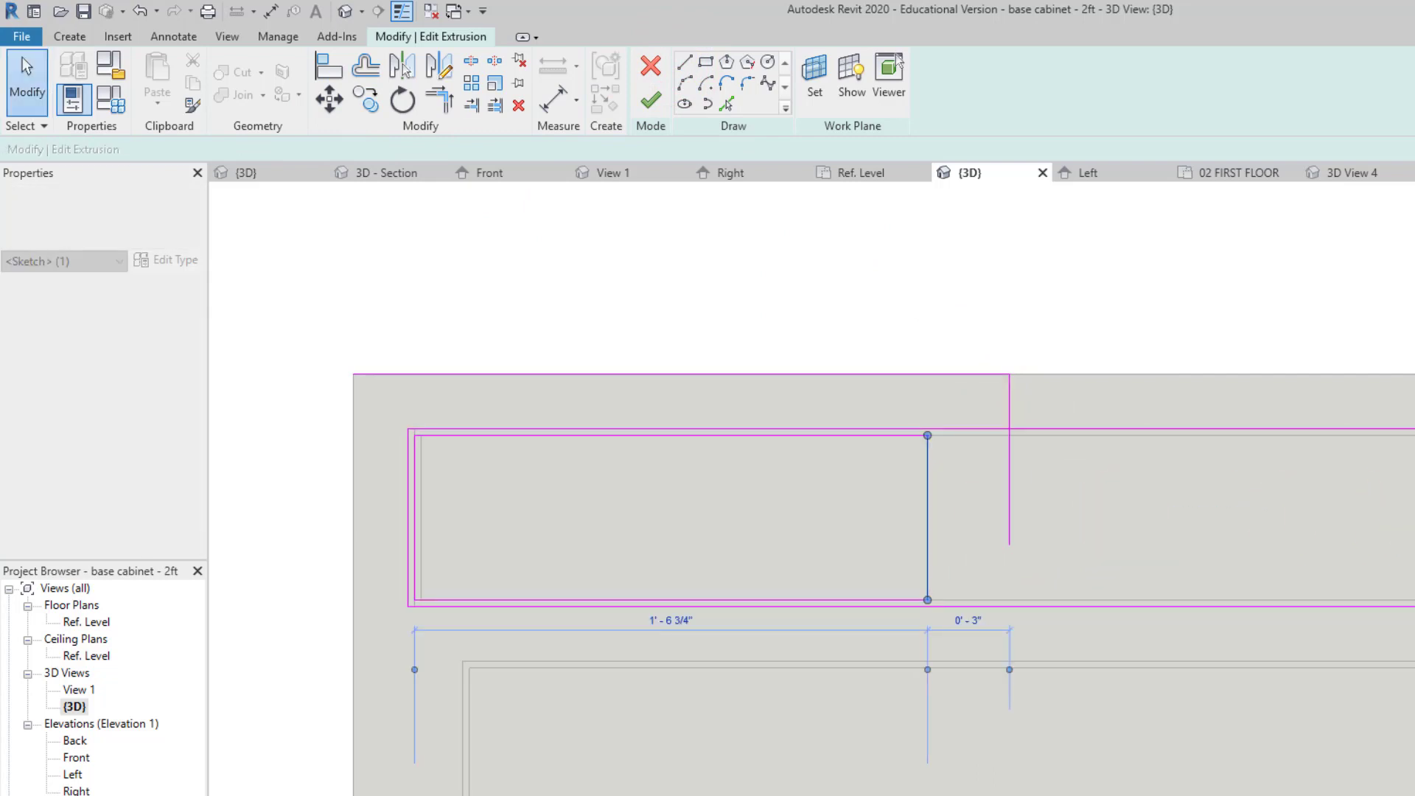
drag(927, 508, 942, 510)
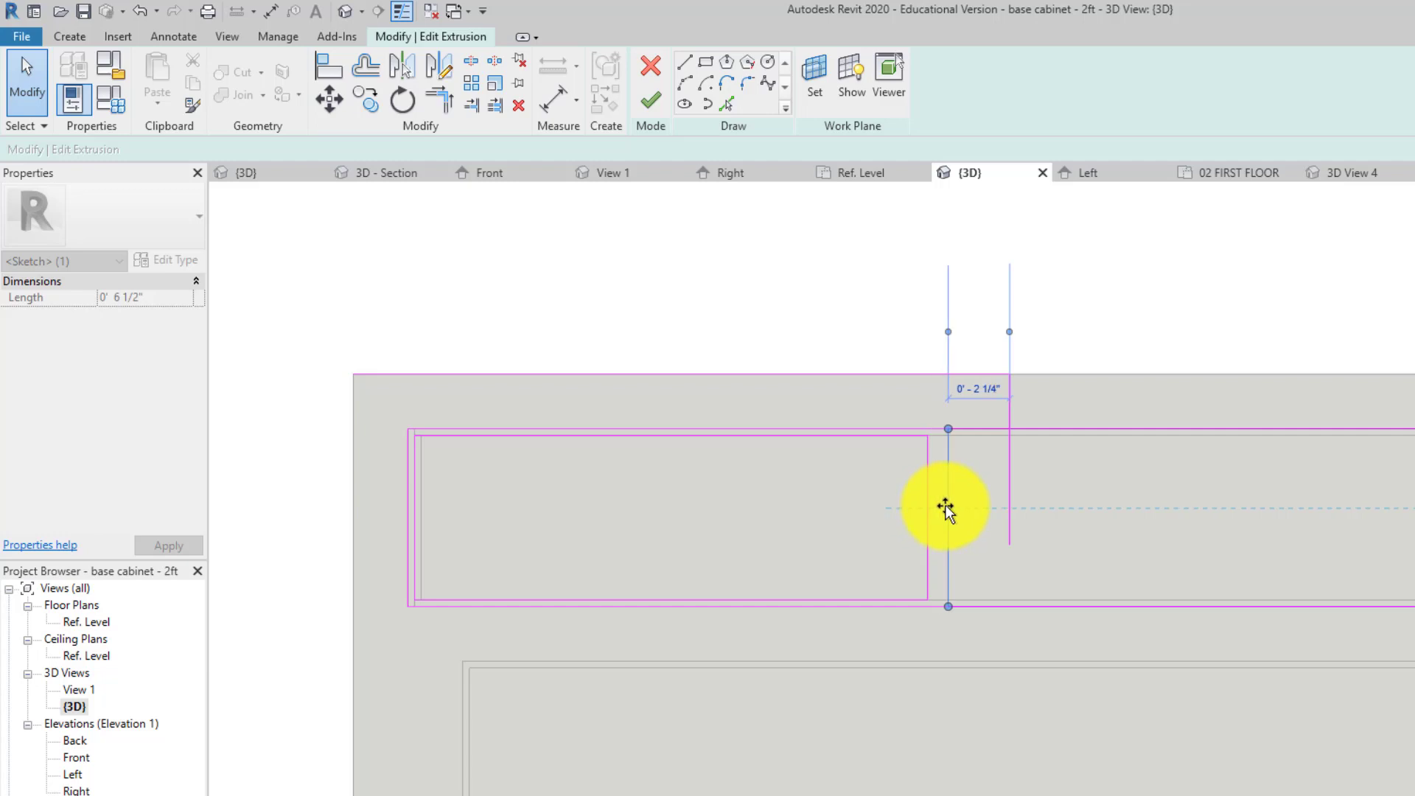
drag(953, 509, 951, 511)
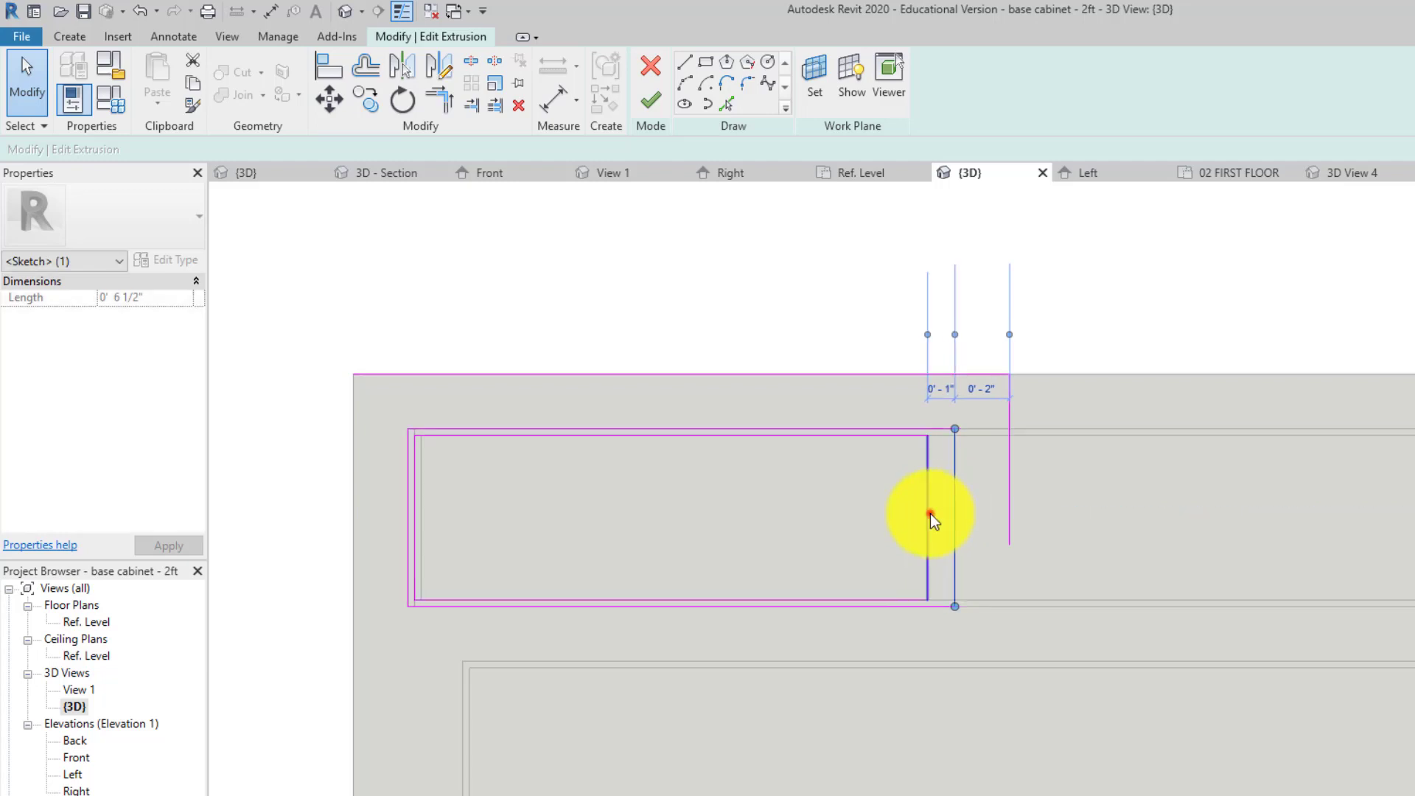
click(941, 511)
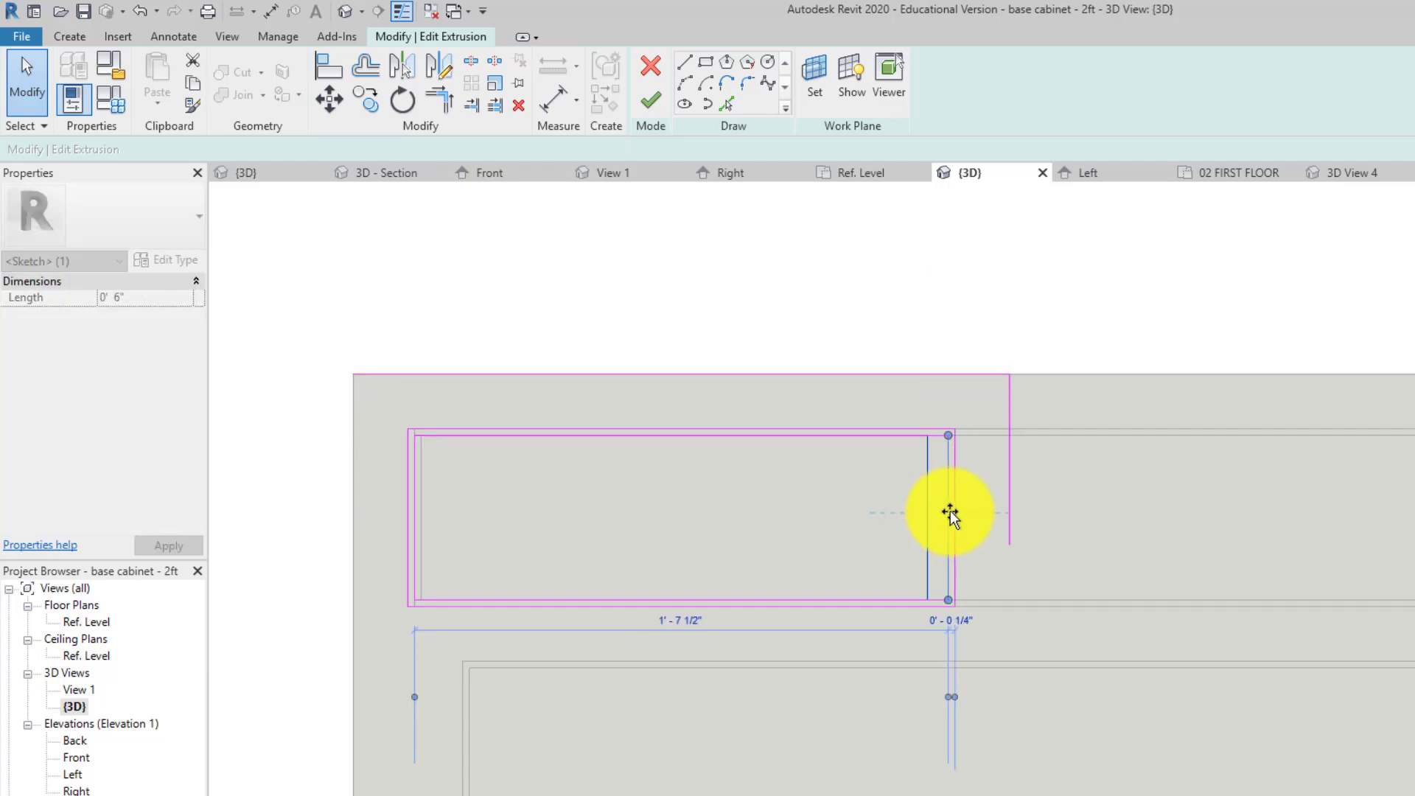
click(986, 537)
- Delete the vertical and top guide lines and finish editing the top drawer void's sketch
click(1012, 500)
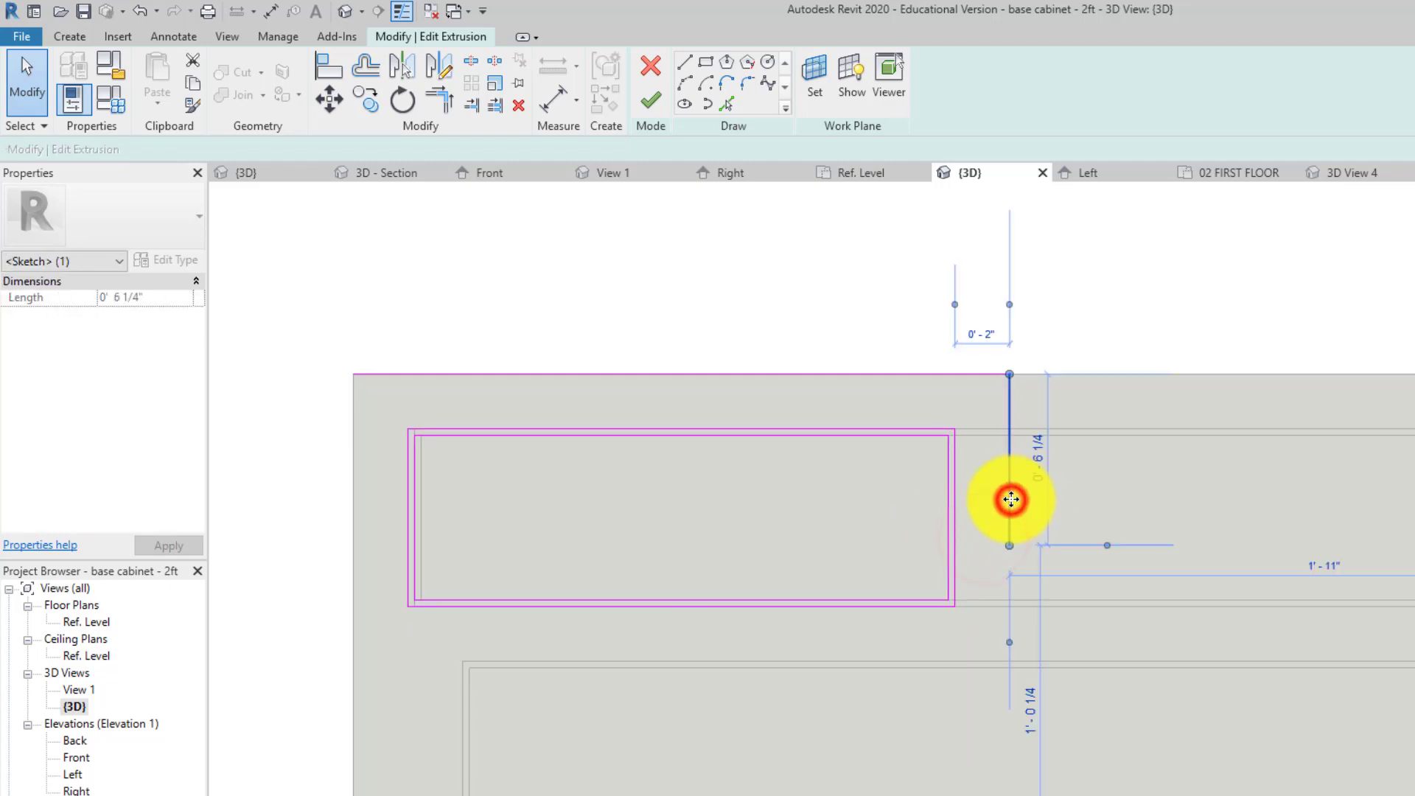
key(Delete)
click(973, 371)
key(Delete)
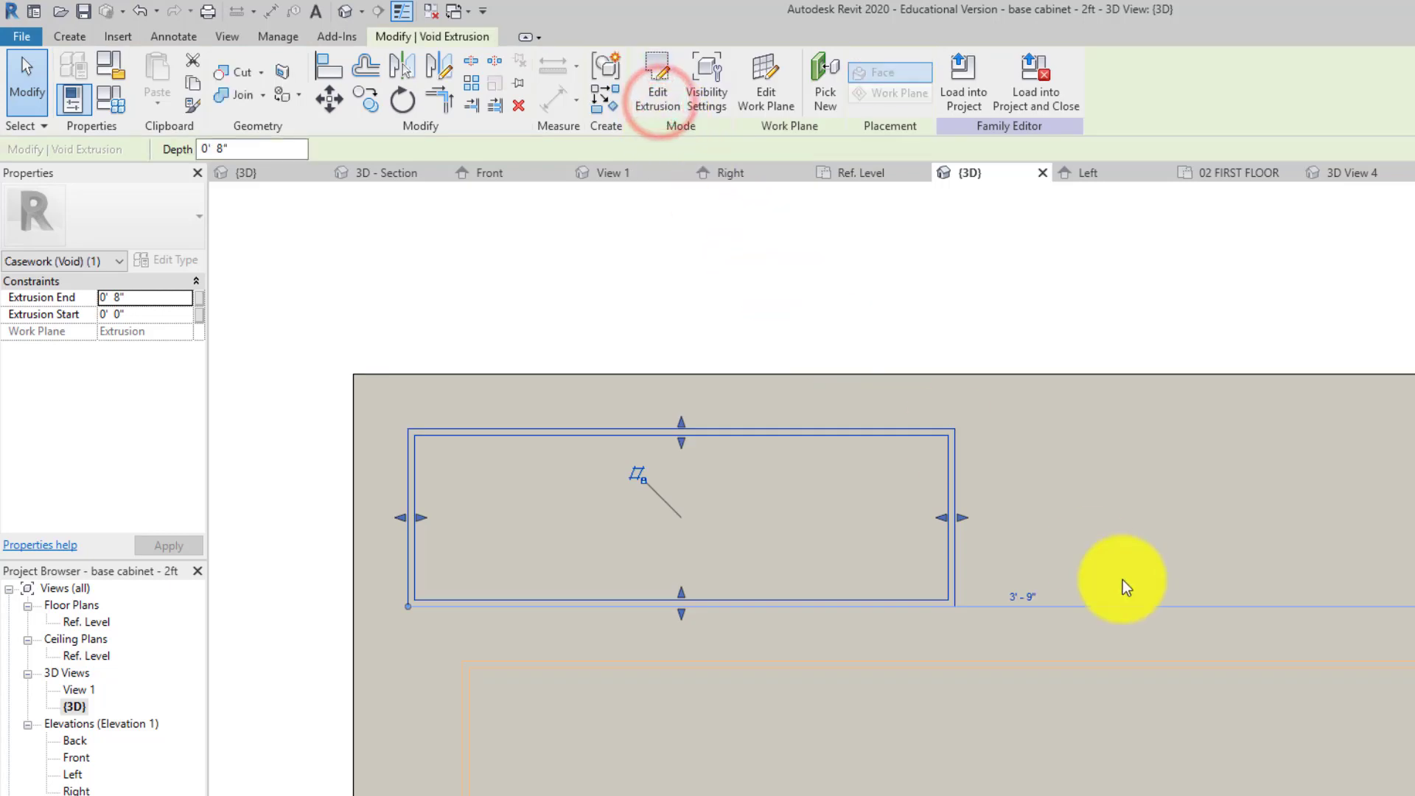
- In the middle drawer void's sketch, move the outer and inner left lines in line with the top void's corresponding left edges
click(1148, 593)
scroll(980, 512, down, 3)
click(908, 487)
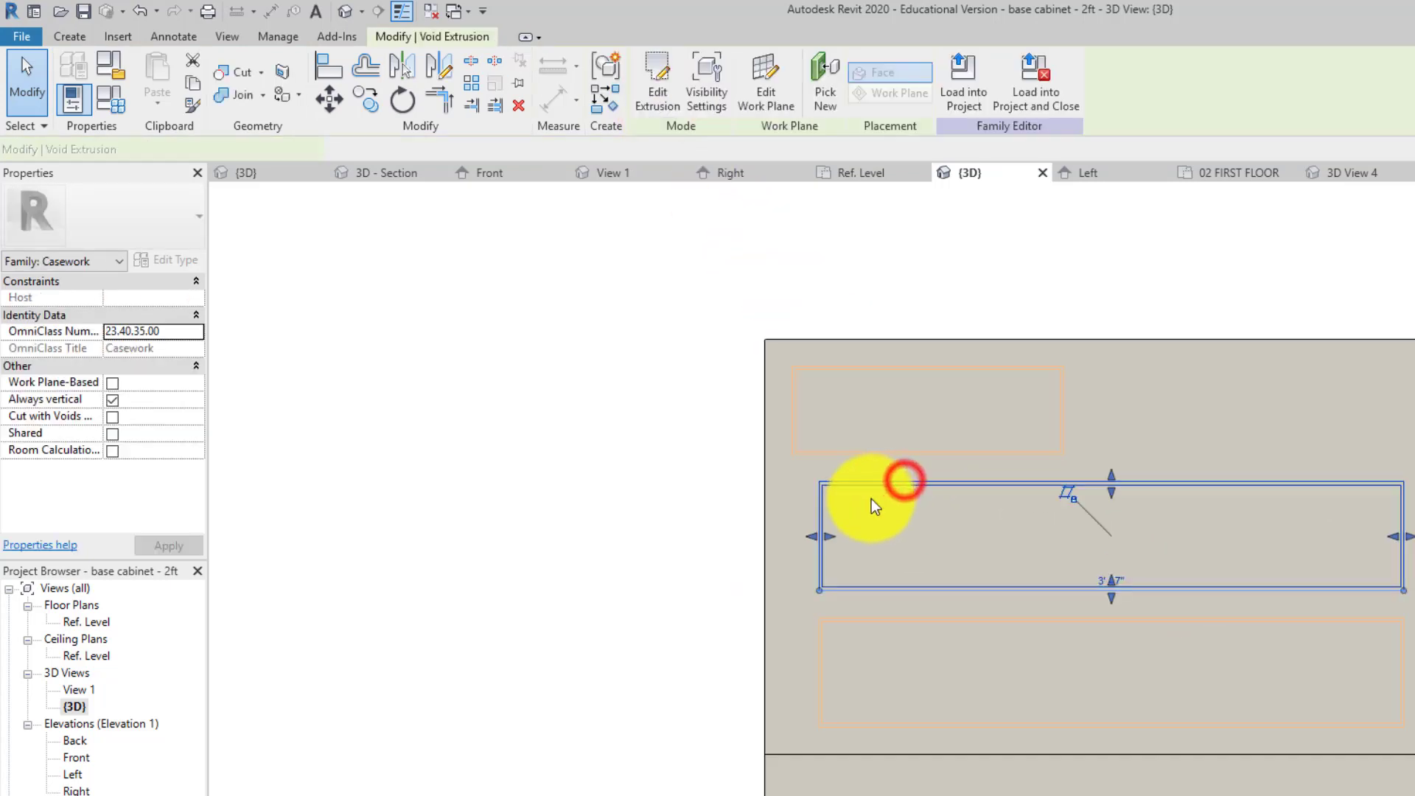
scroll(869, 497, up, 2)
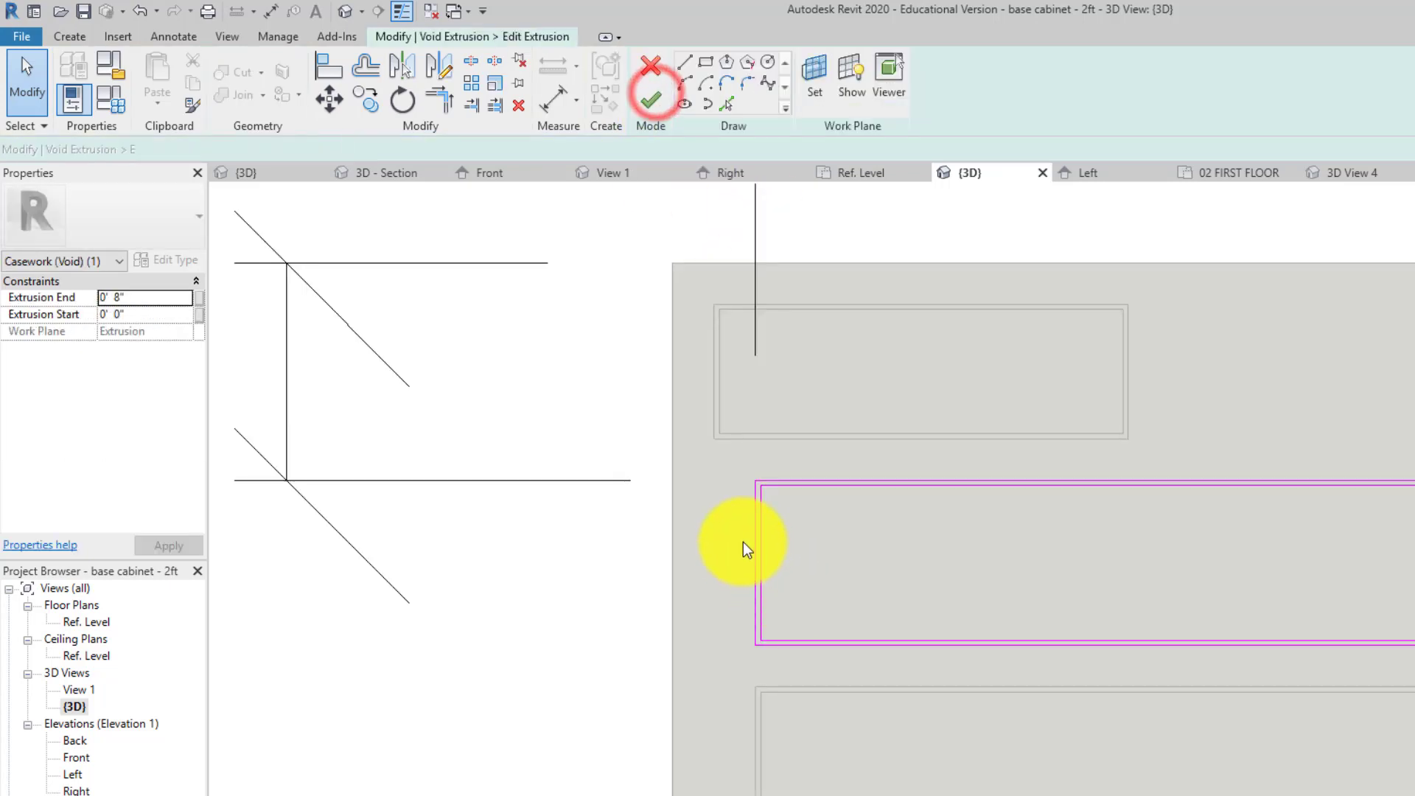
mouse_move(751, 543)
mouse_down()
mouse_move(710, 543)
mouse_move(733, 550)
mouse_move(721, 552)
mouse_up()
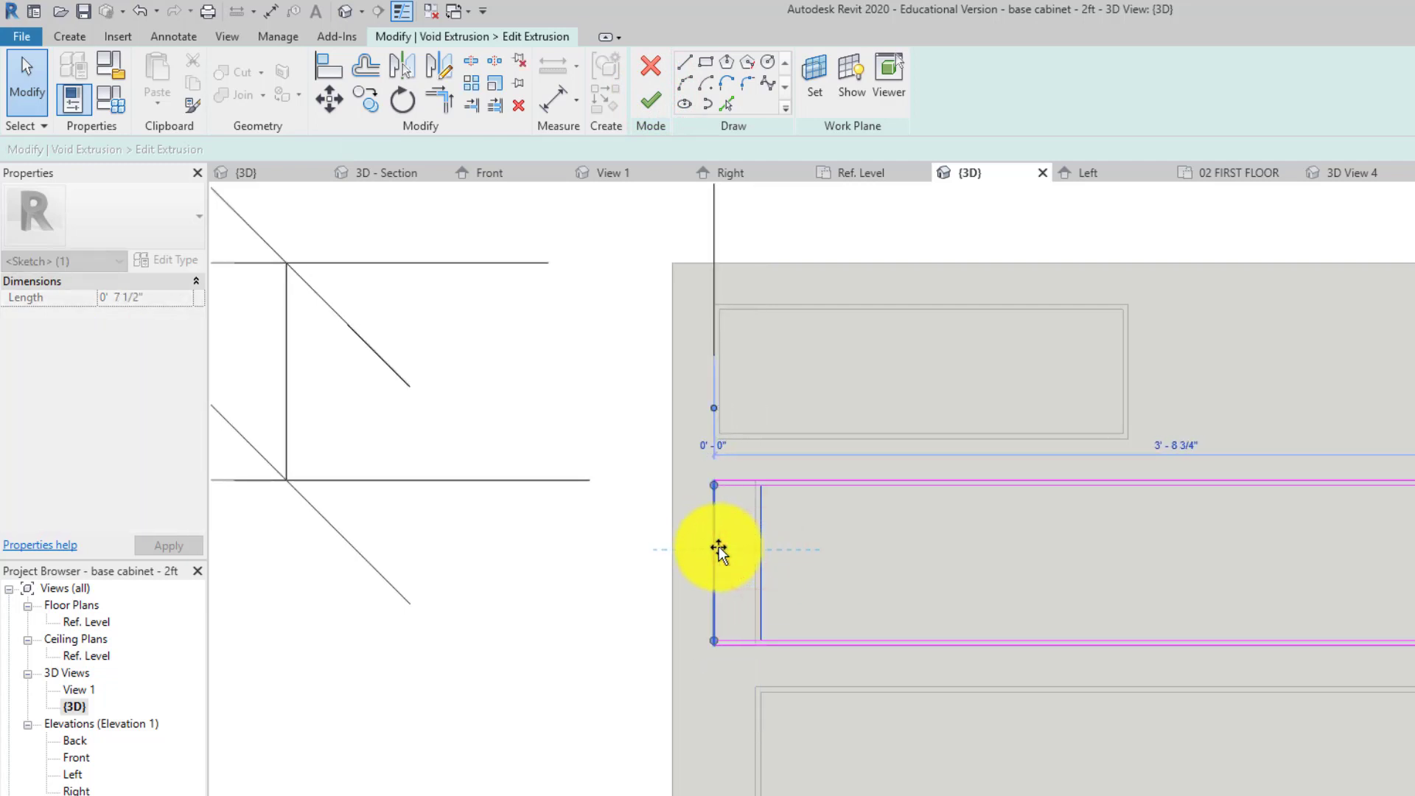
click(848, 568)
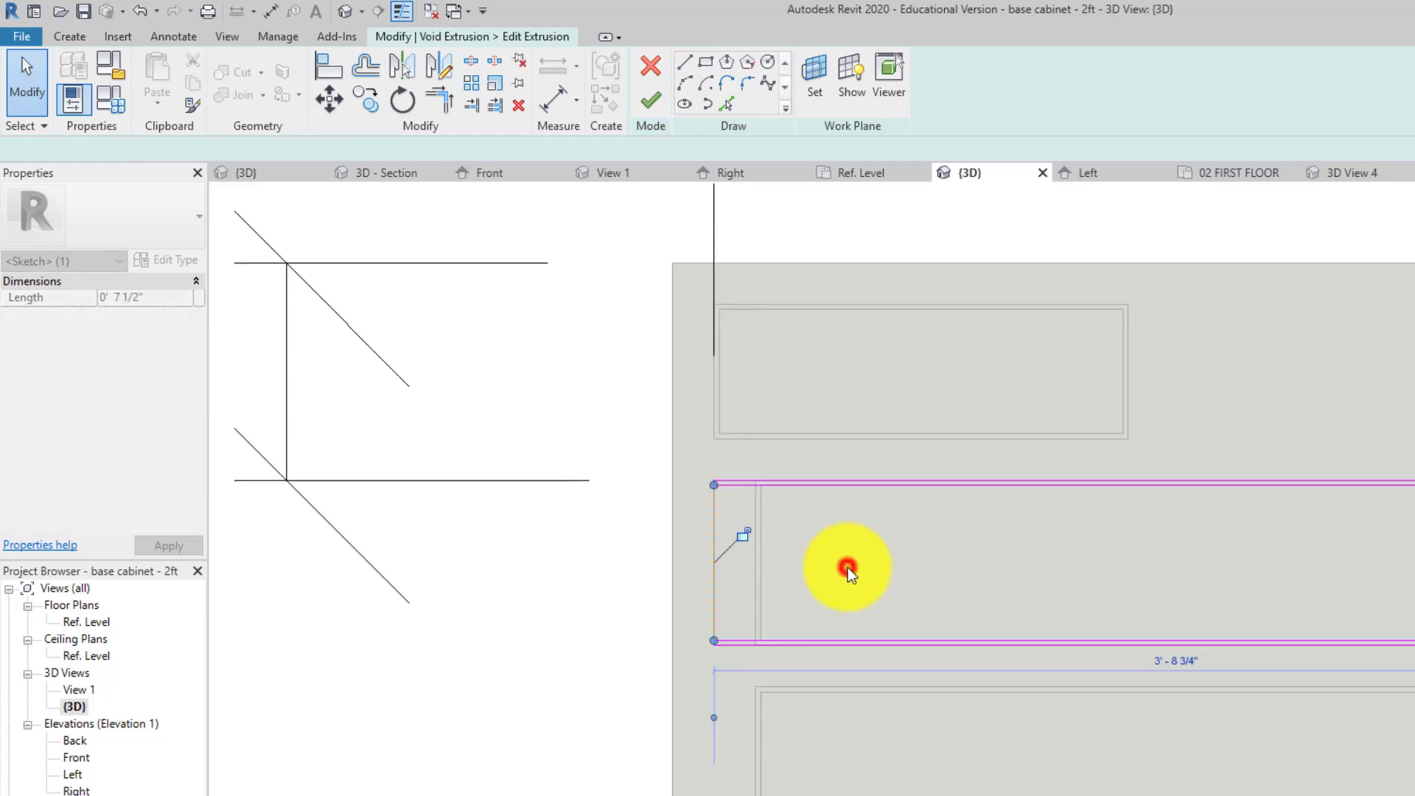
click(724, 558)
mouse_move(724, 558)
mouse_down()
mouse_move(742, 568)
mouse_move(727, 569)
mouse_up()
click(774, 573)
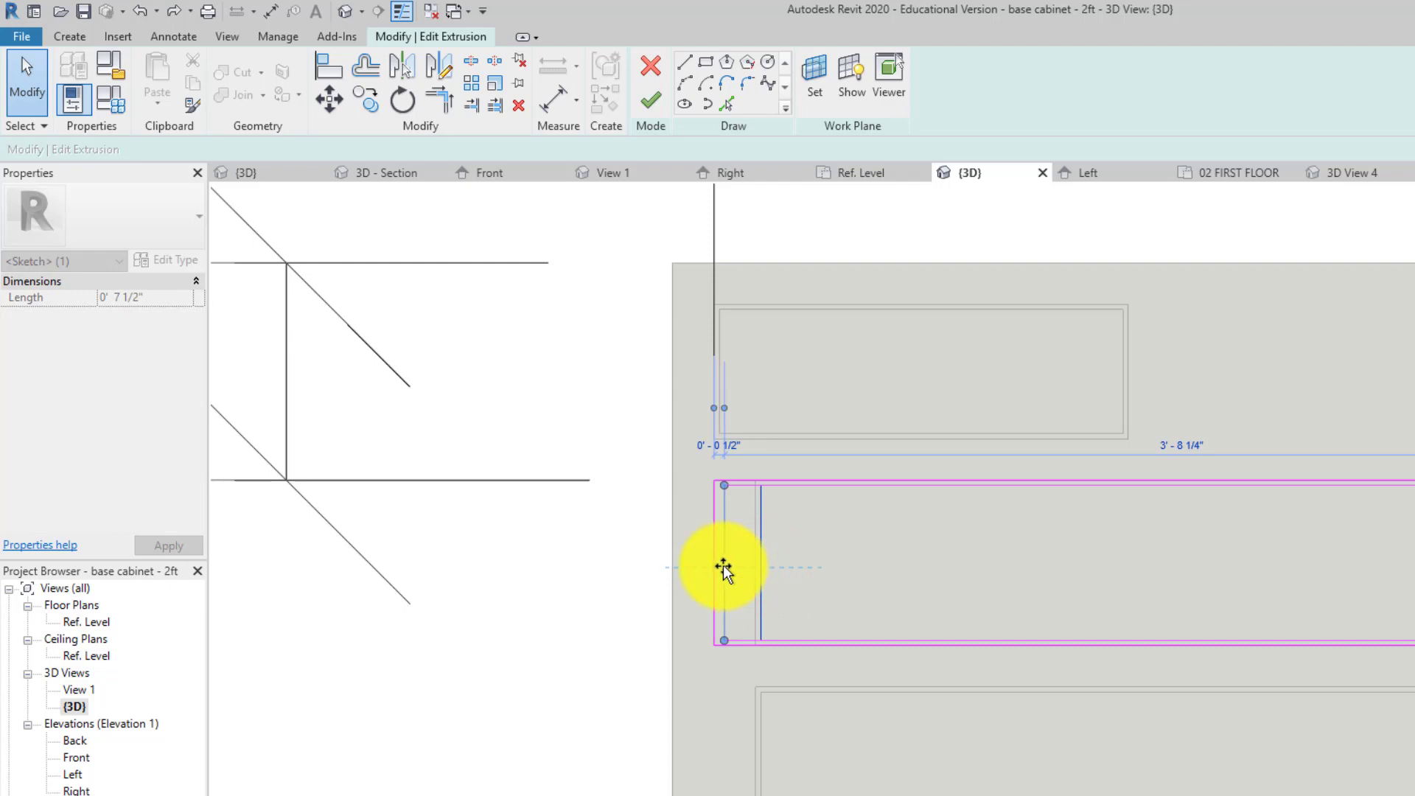
click(808, 568)
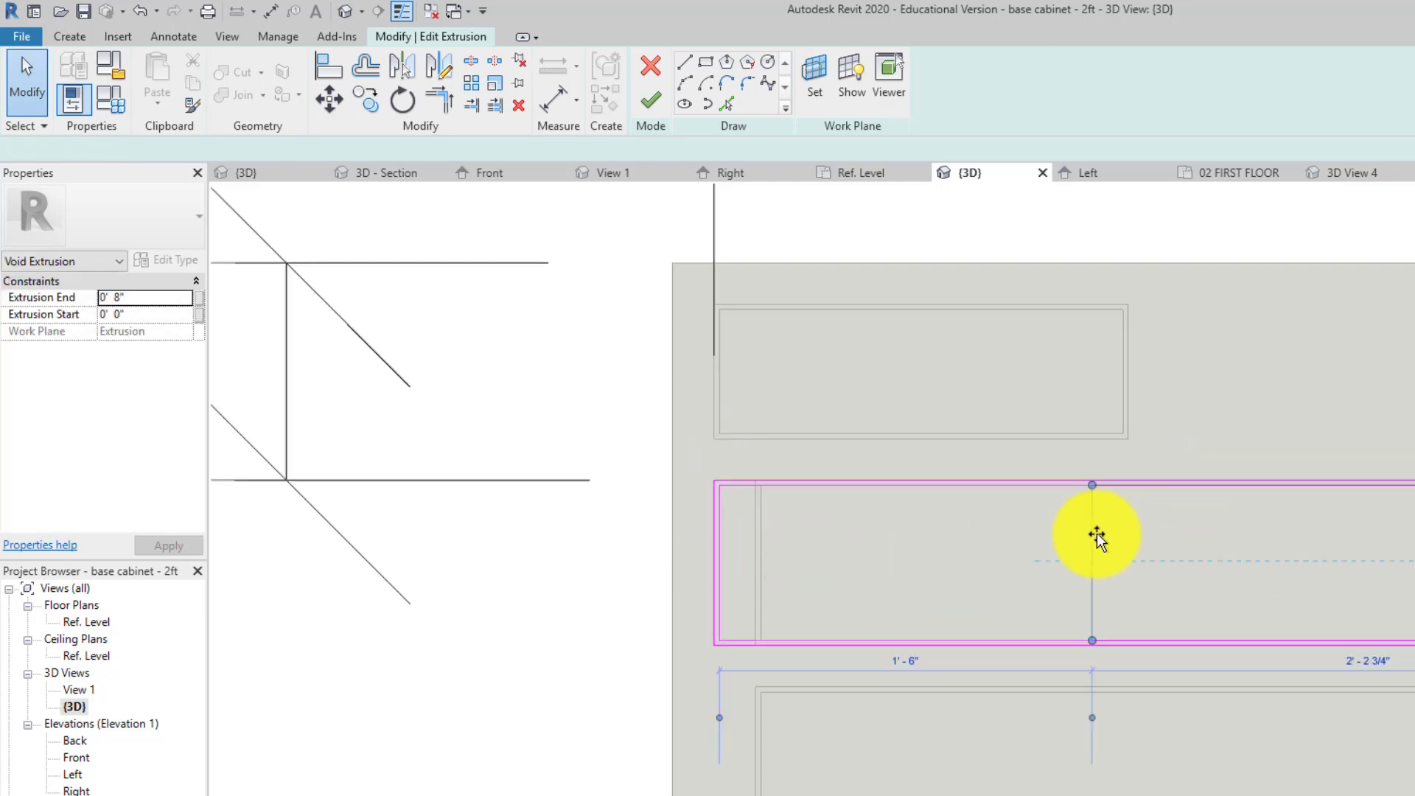
- Move the middle void's right lines in line with the top void's, keeping them 1/4" apart, and finish the sketch
drag(1090, 537, 1120, 538)
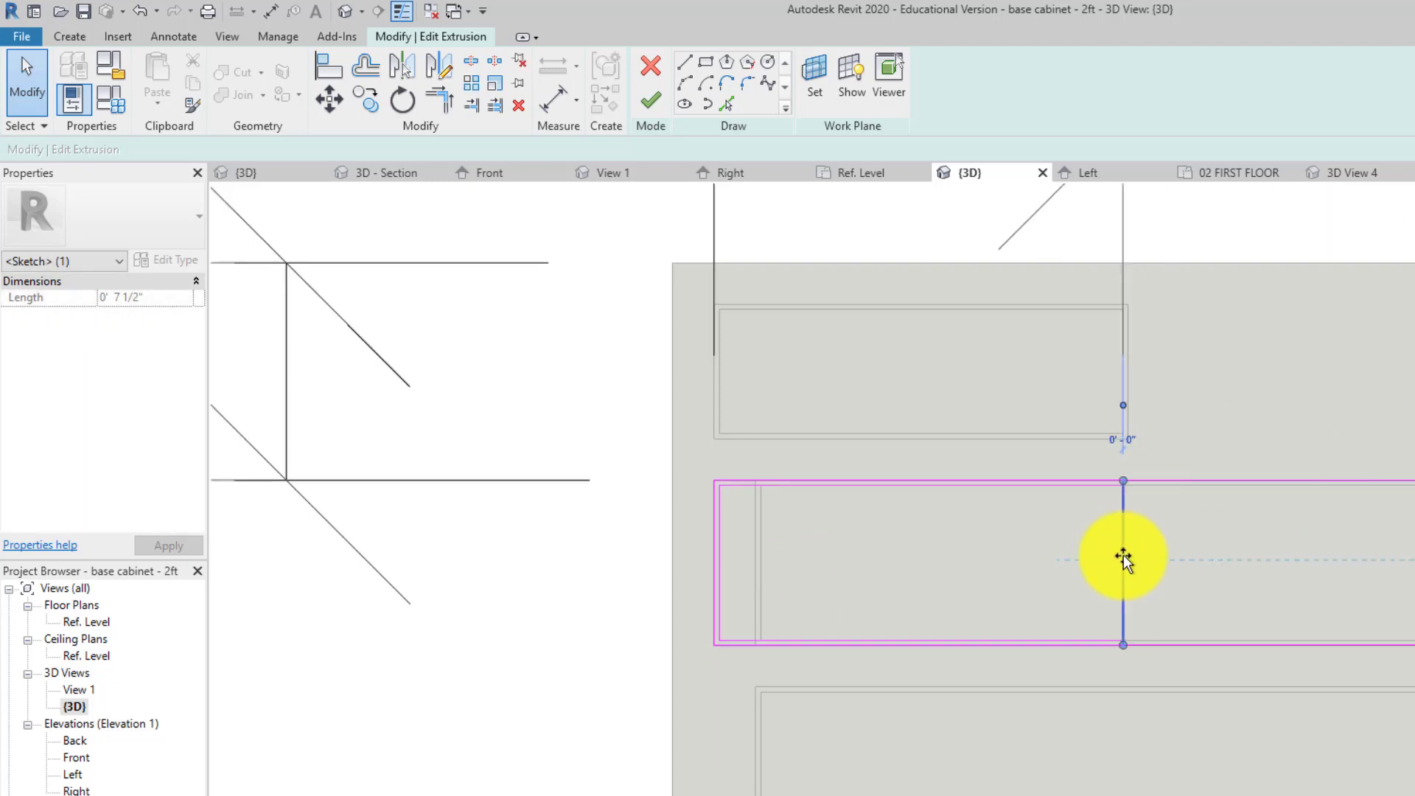
drag(1121, 560, 1126, 558)
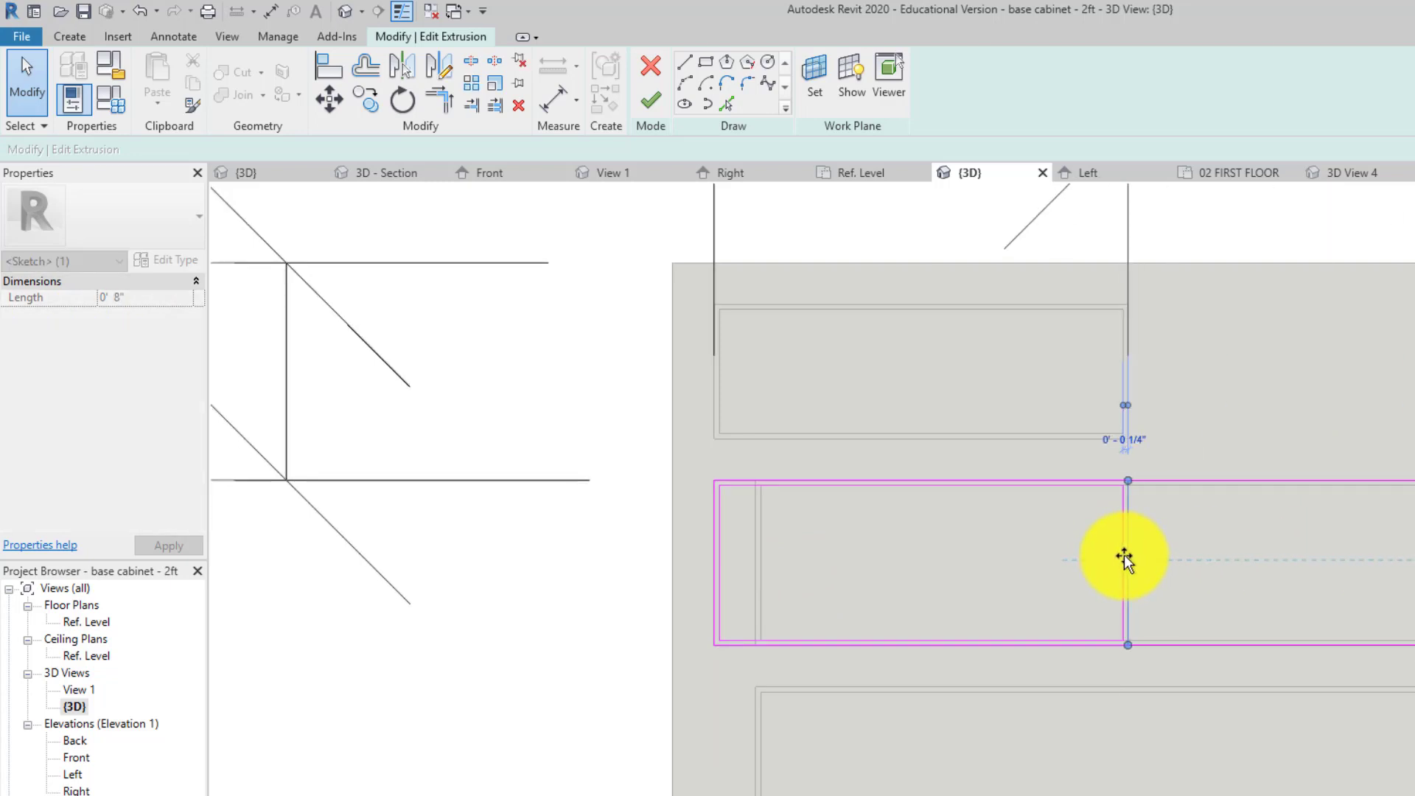
scroll(1129, 451, down, 2)
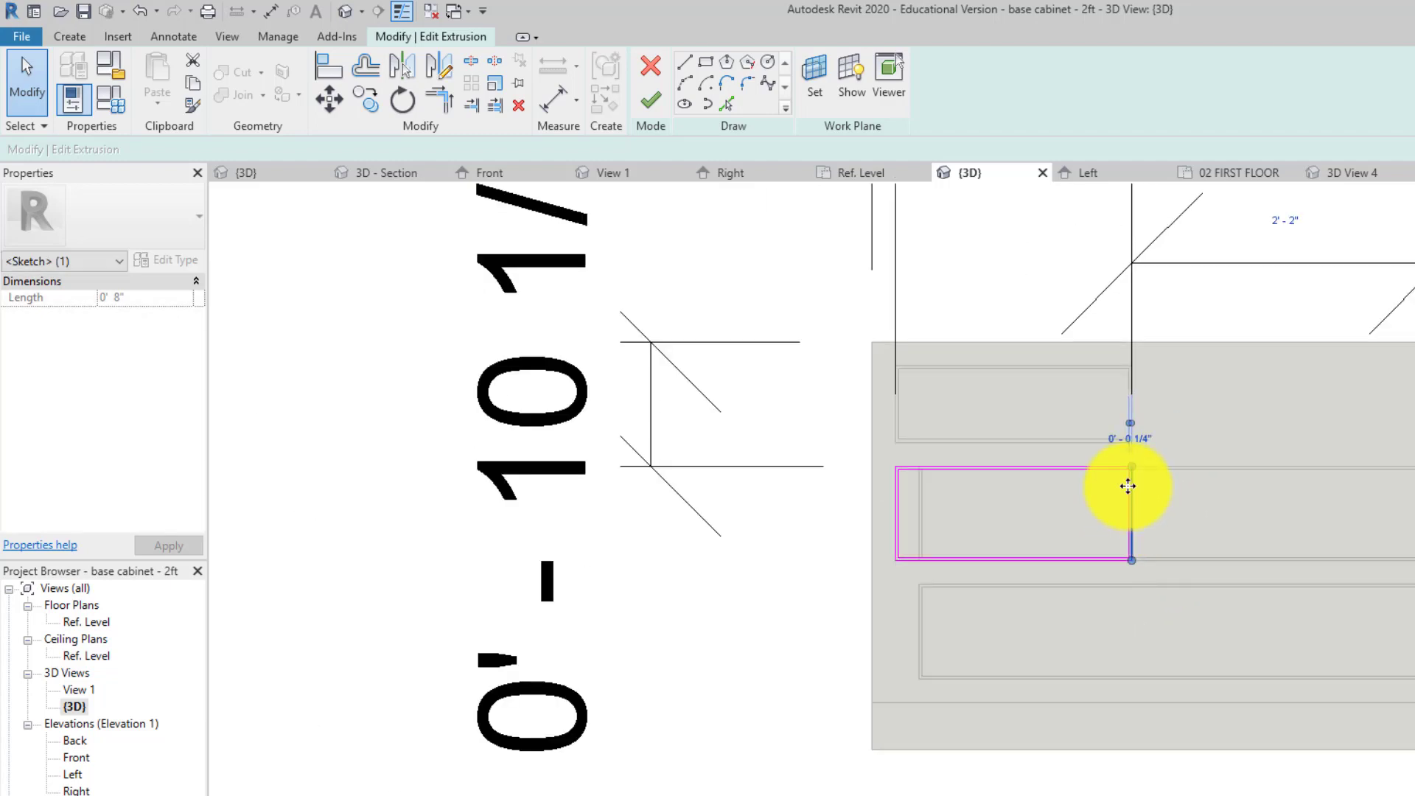
scroll(1129, 486, up, 2)
click(1181, 406)
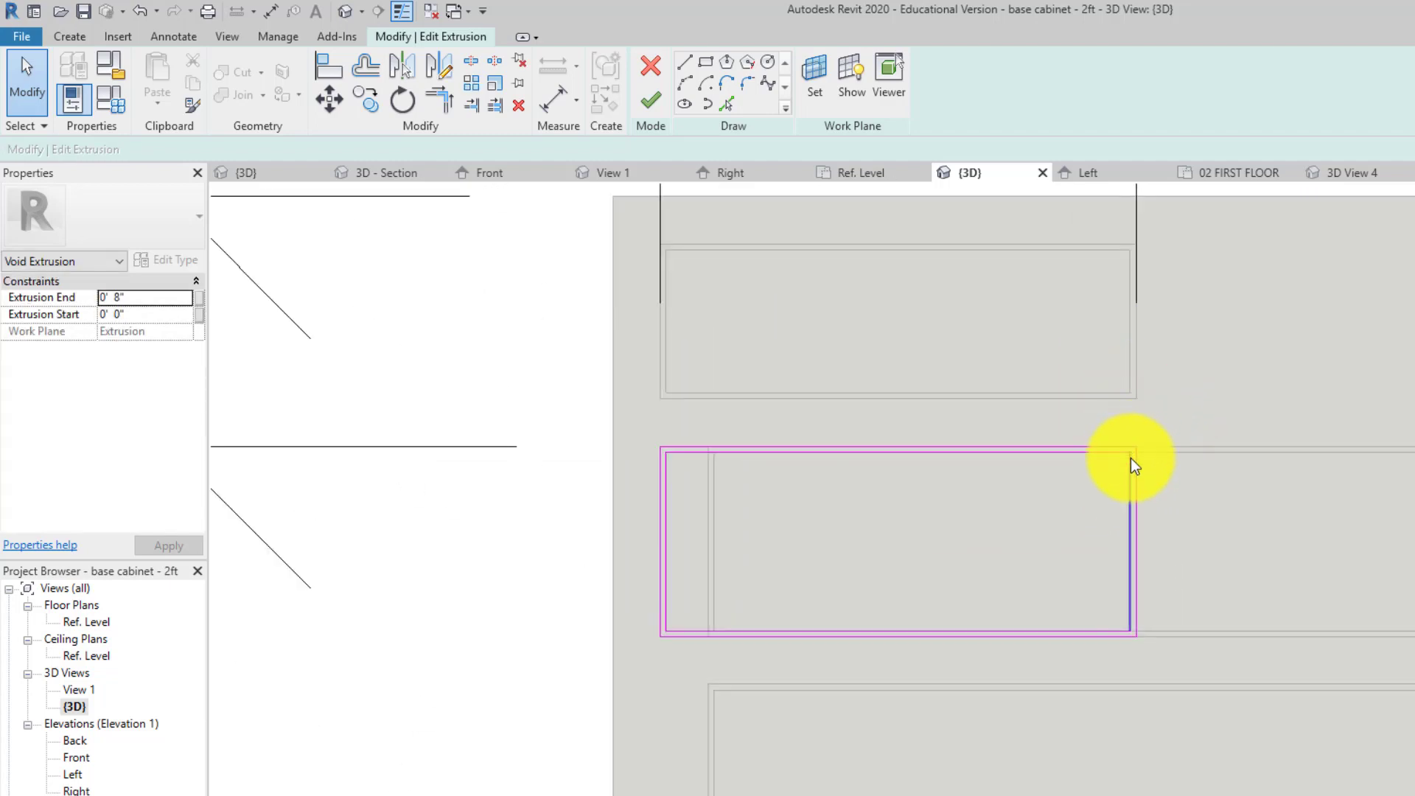
scroll(1175, 575, up, 1)
click(648, 98)
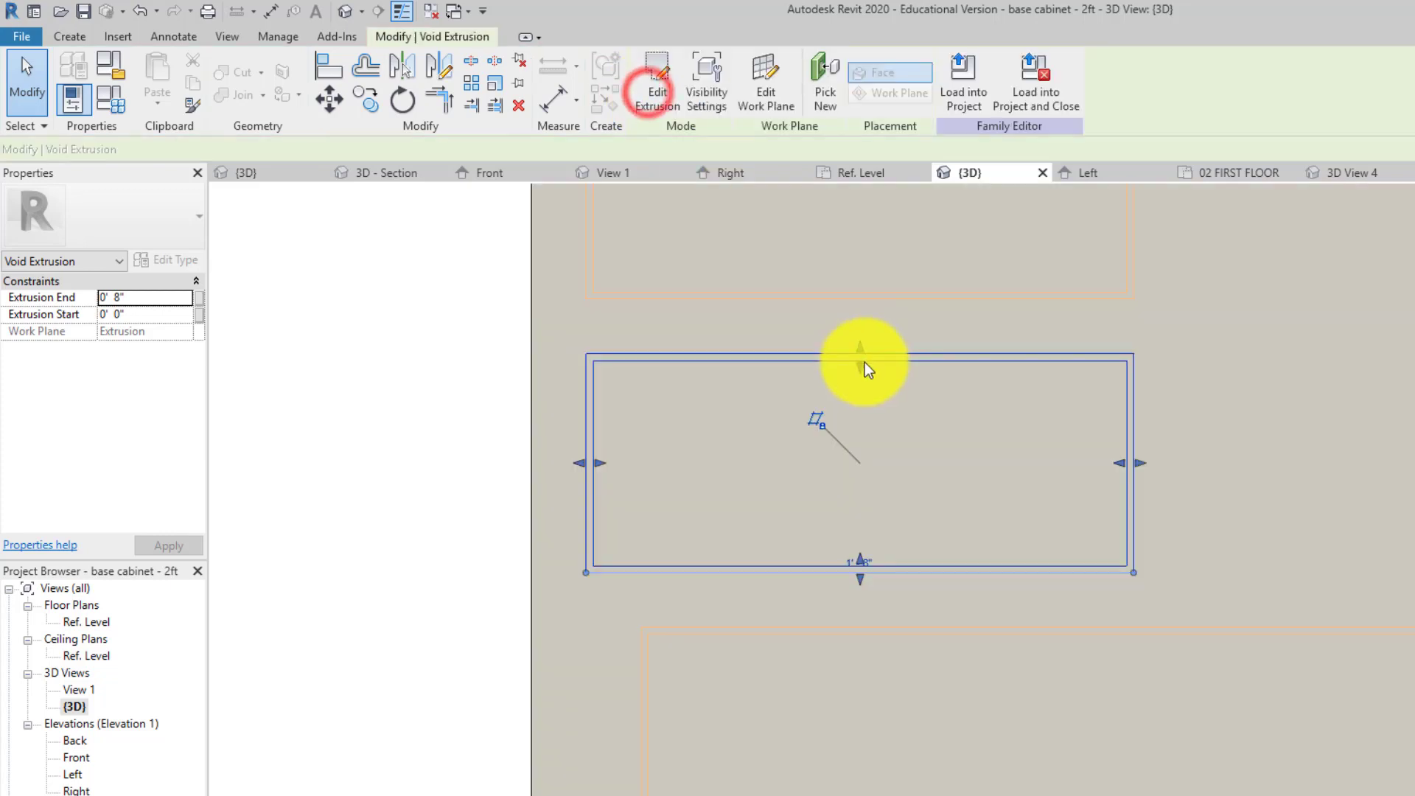
click(991, 456)
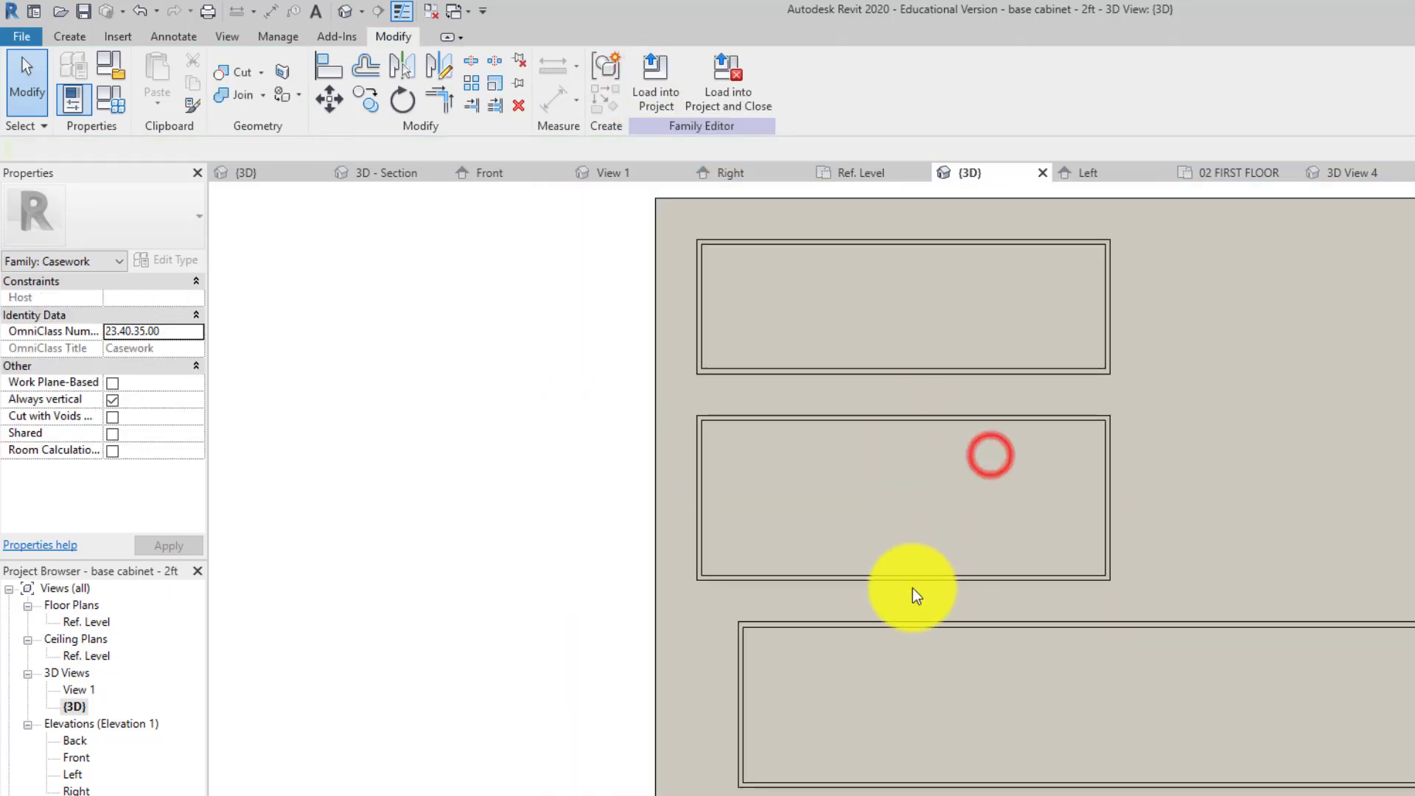
- In the bottom drawer void's sketch, move the outer left line in line with the voids above and the inner one 1/4" inside it
click(841, 625)
click(657, 102)
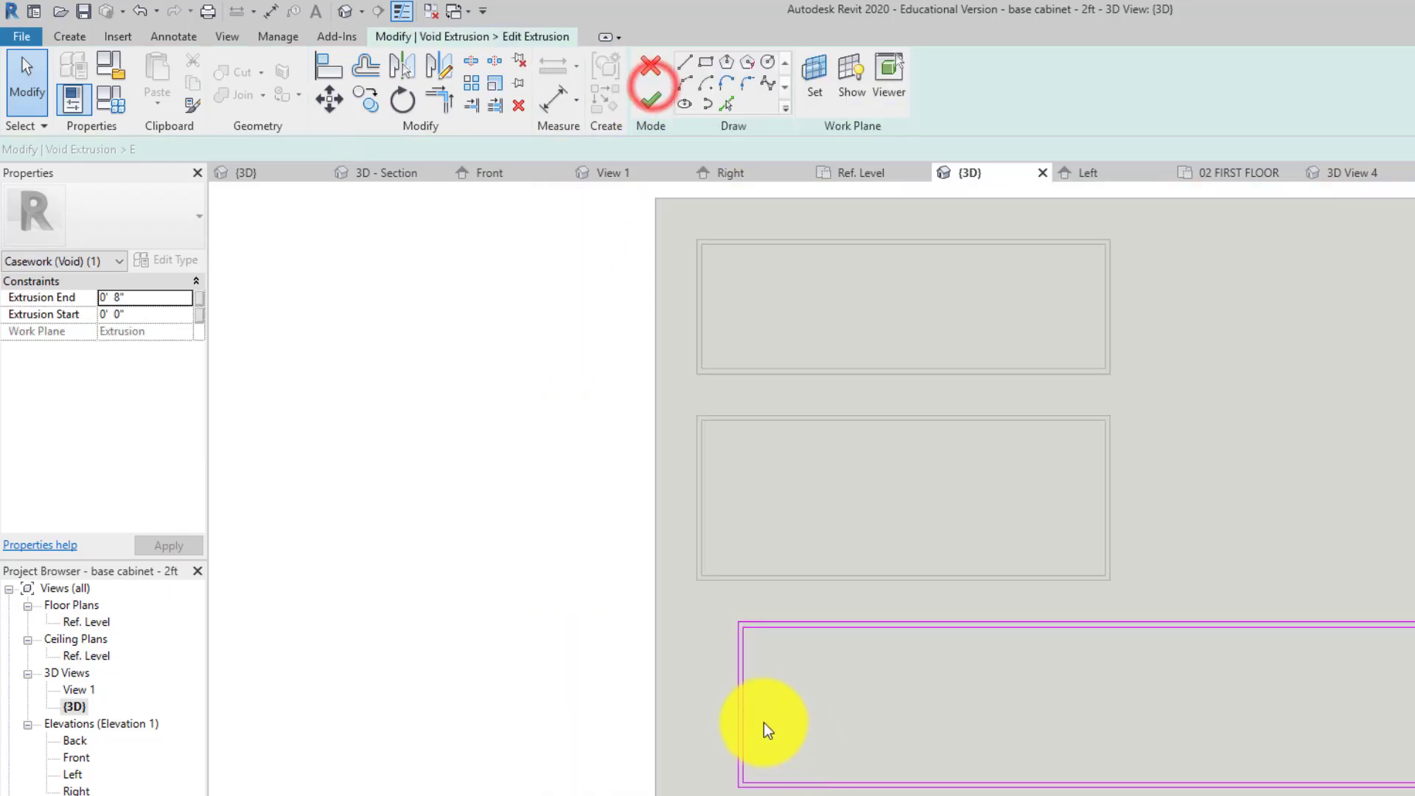
scroll(752, 722, up, 3)
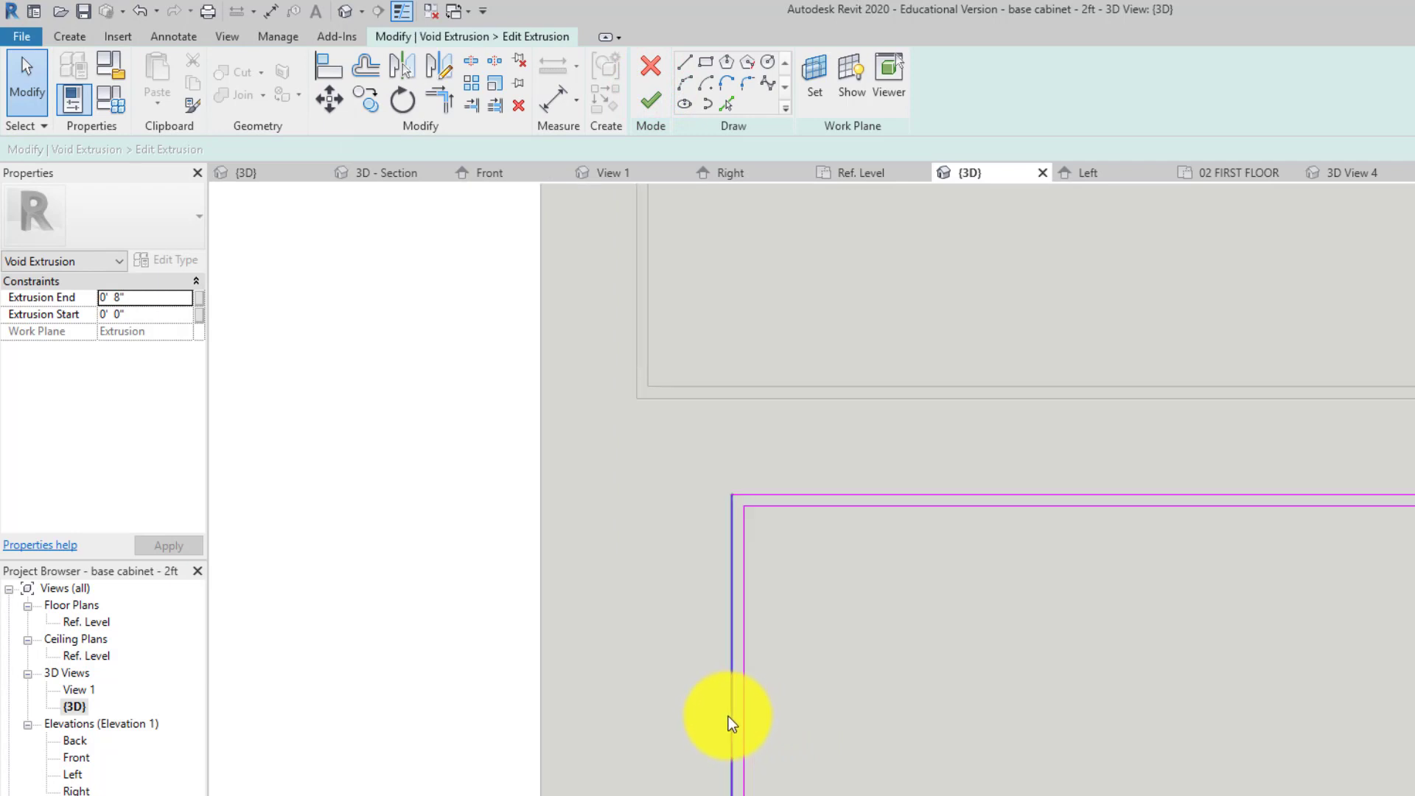
drag(729, 718, 637, 710)
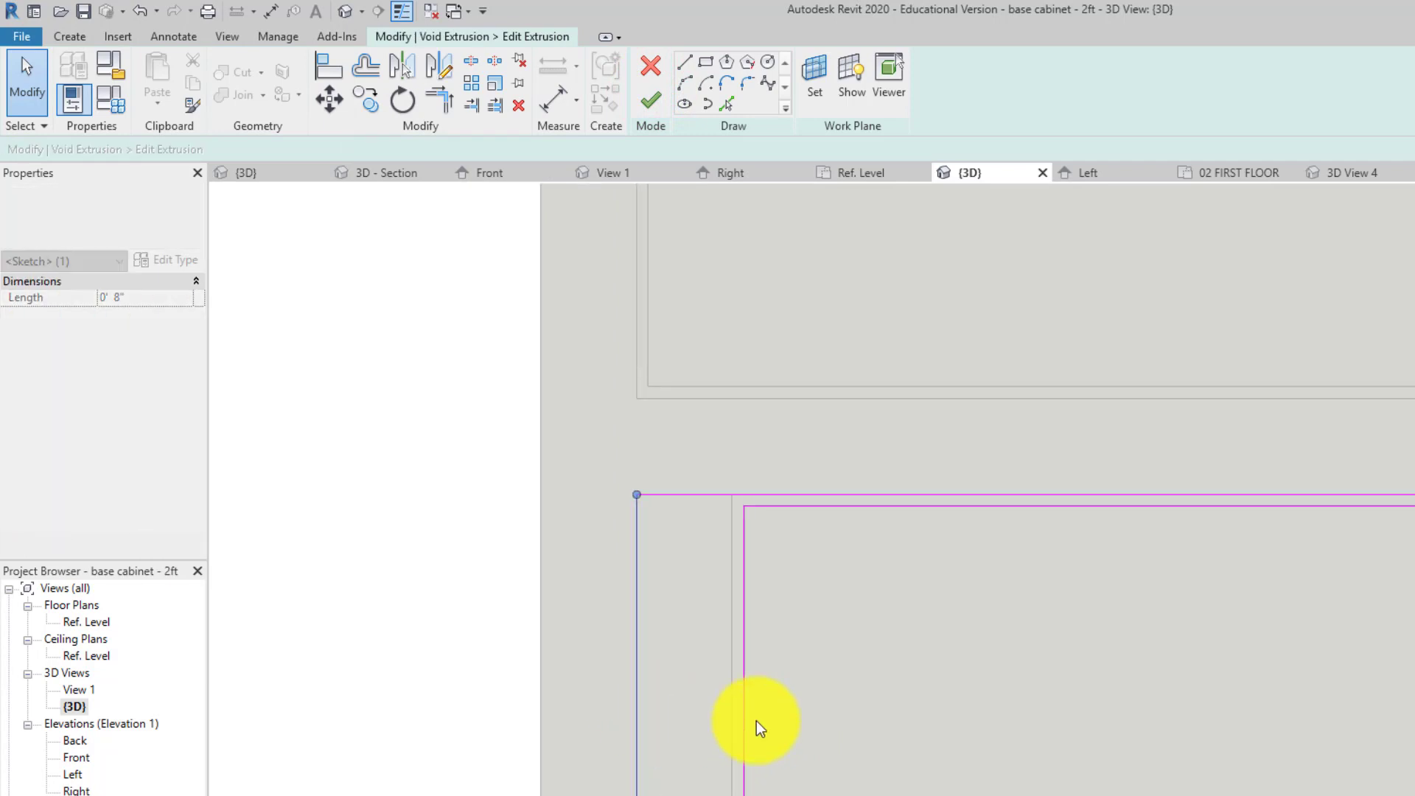
drag(747, 716, 651, 709)
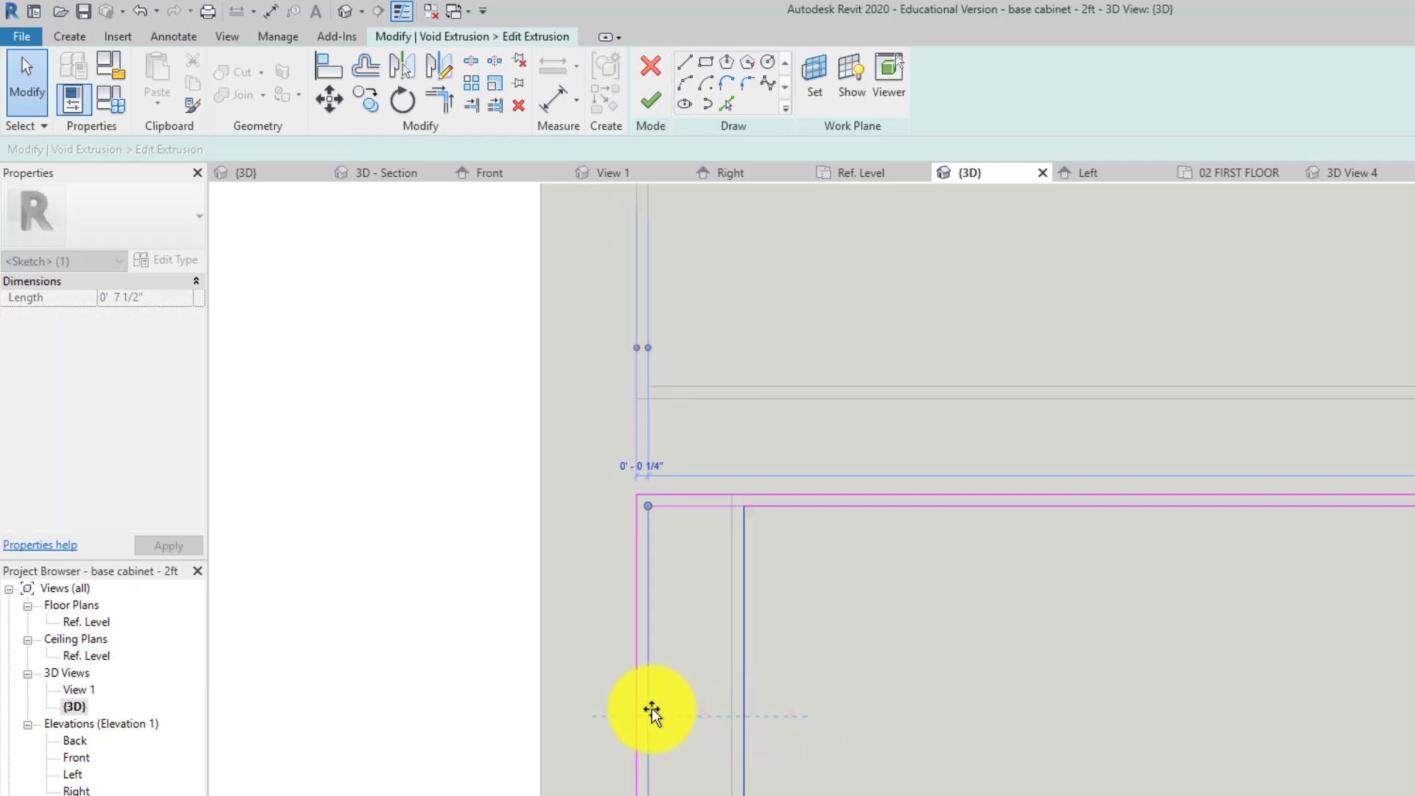
click(830, 715)
- Move the bottom void's right lines in line with the voids above, keeping them 1/4" apart, and finish the sketch
scroll(927, 705, down, 5)
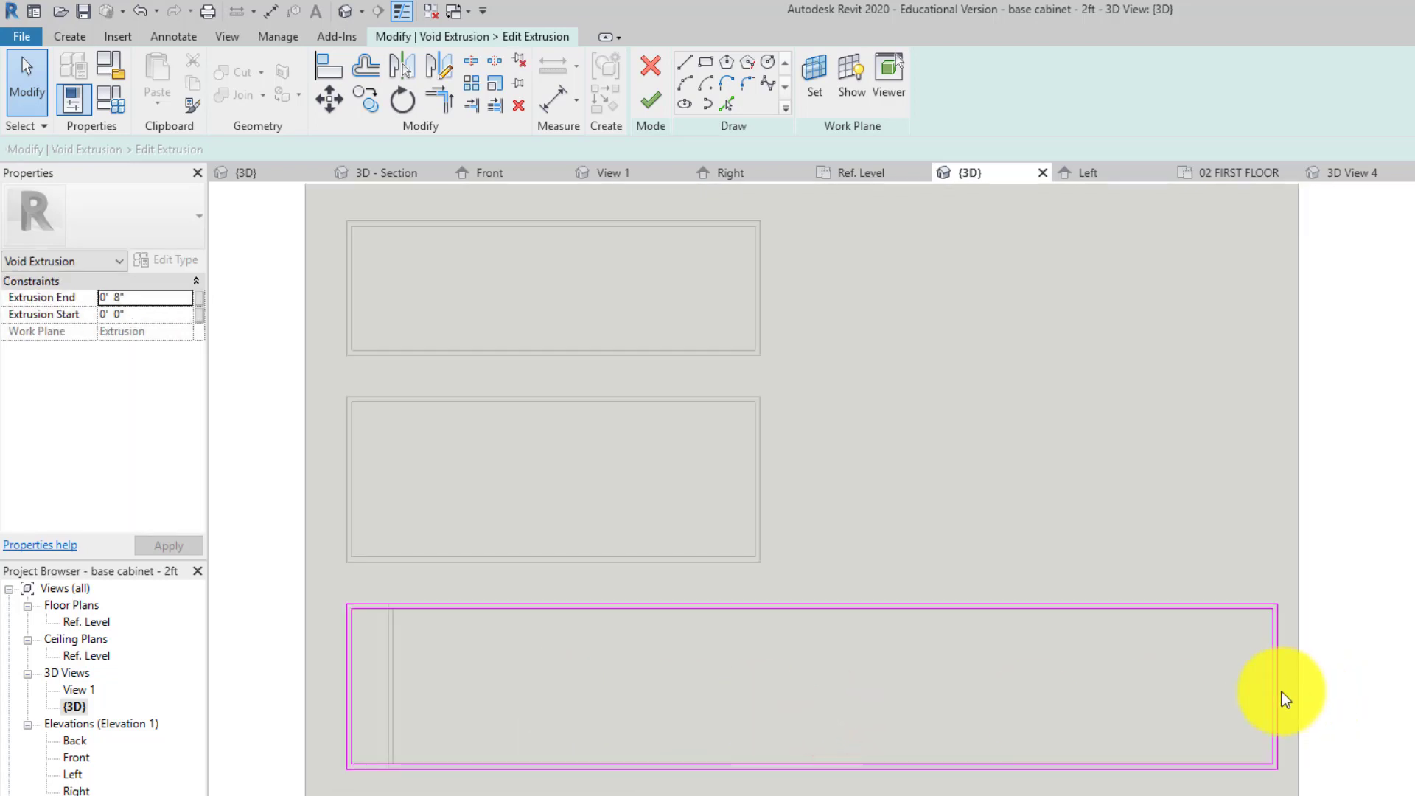
mouse_move(1282, 692)
mouse_down()
mouse_move(759, 687)
mouse_move(763, 661)
mouse_move(812, 661)
mouse_move(767, 661)
mouse_up()
scroll(758, 652, up, 4)
click(787, 661)
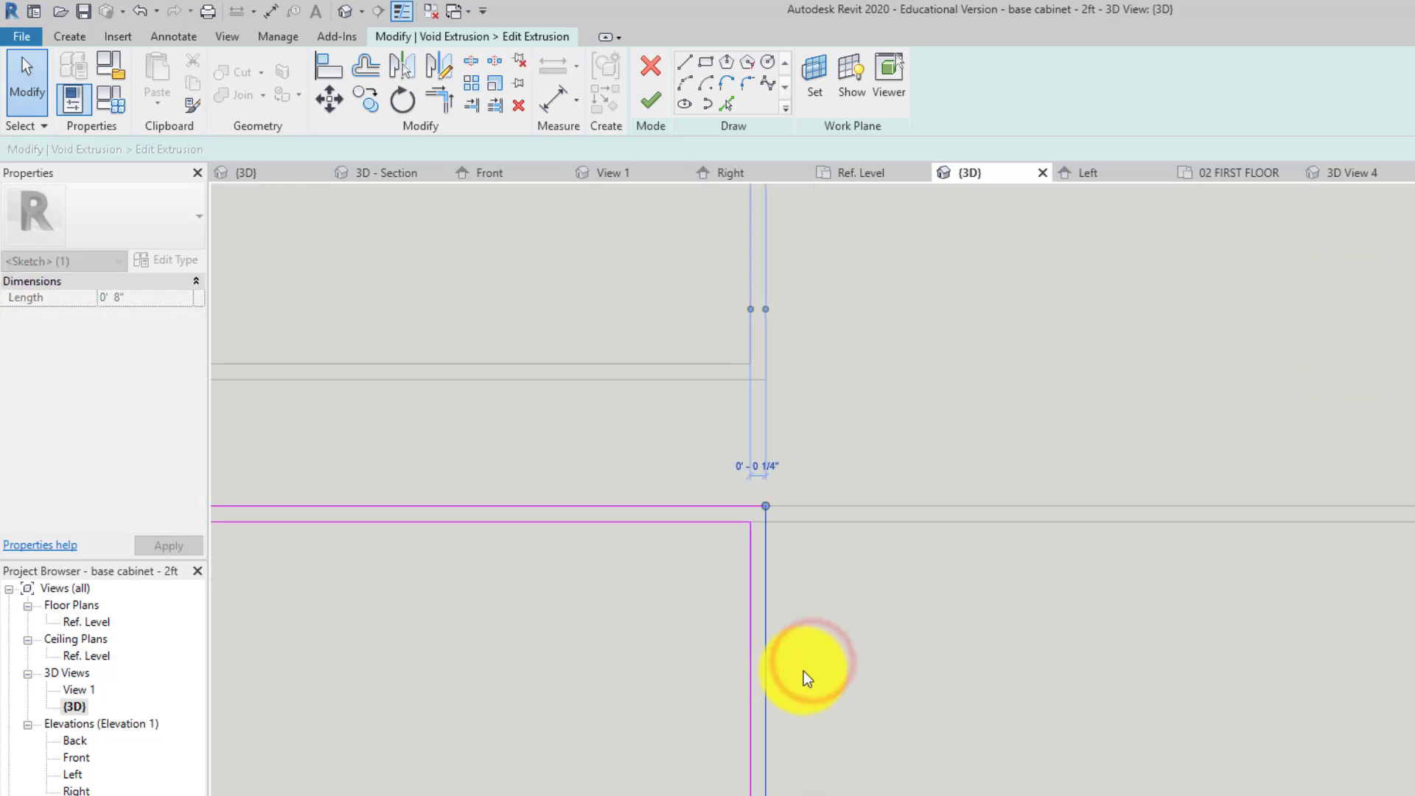
click(804, 671)
scroll(812, 652, down, 2)
scroll(811, 652, down, 3)
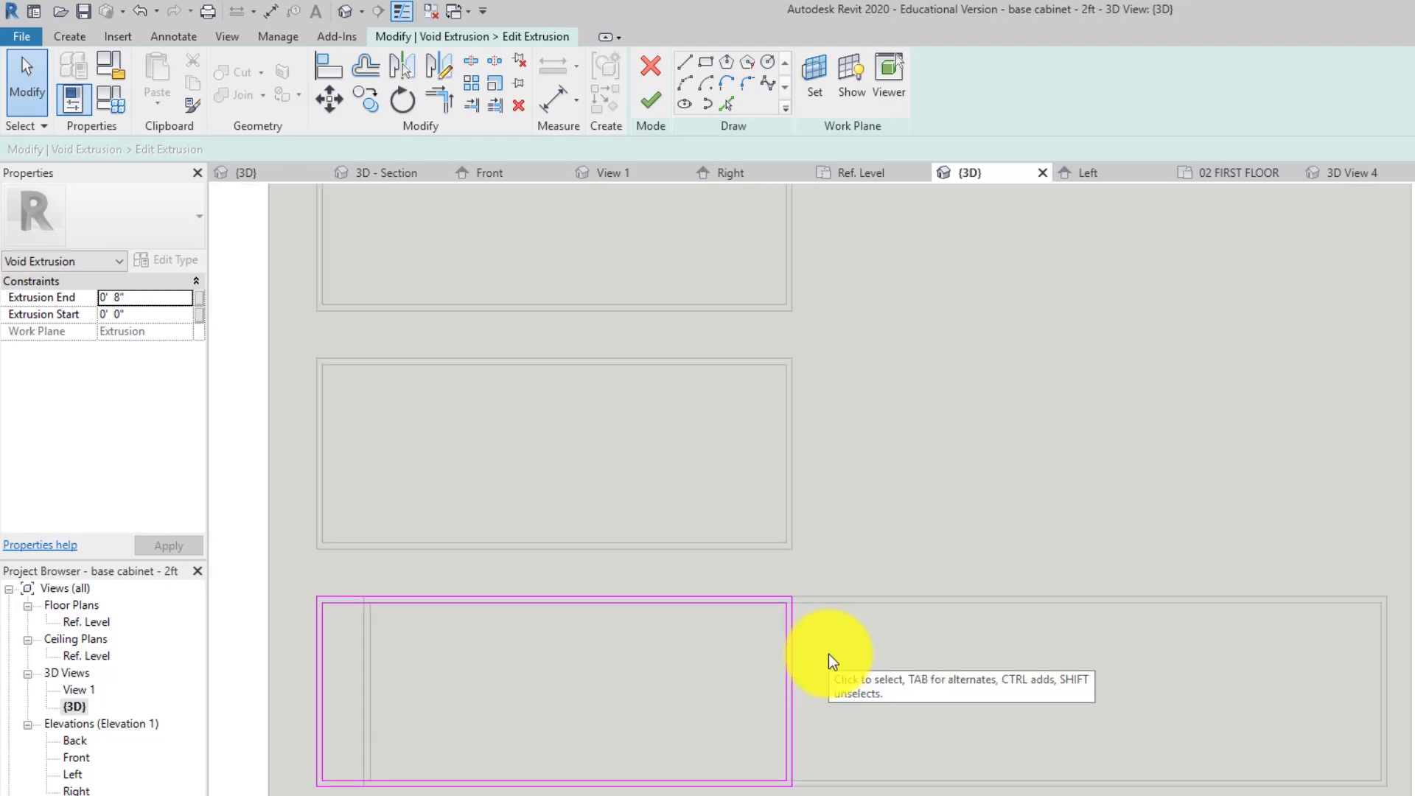
click(658, 109)
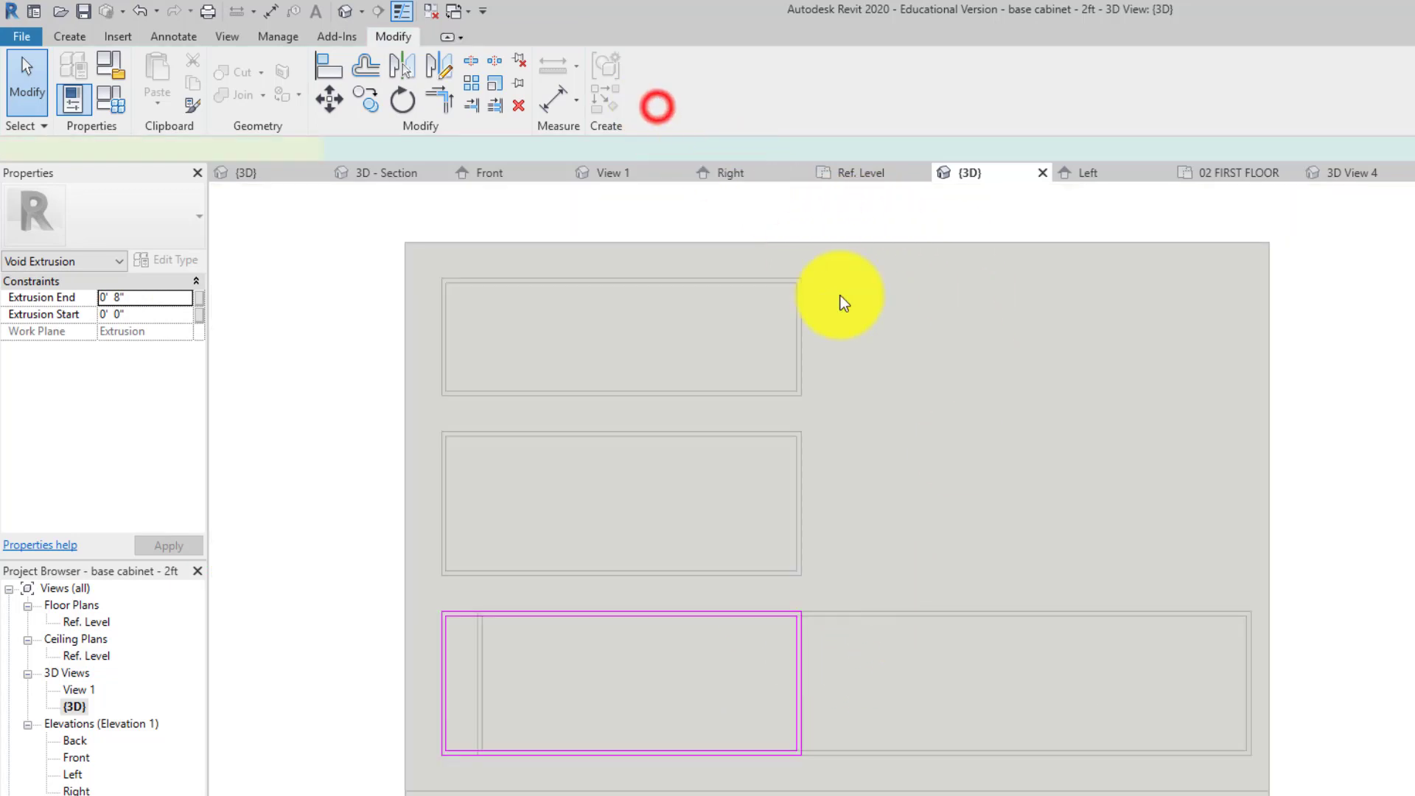
click(906, 469)
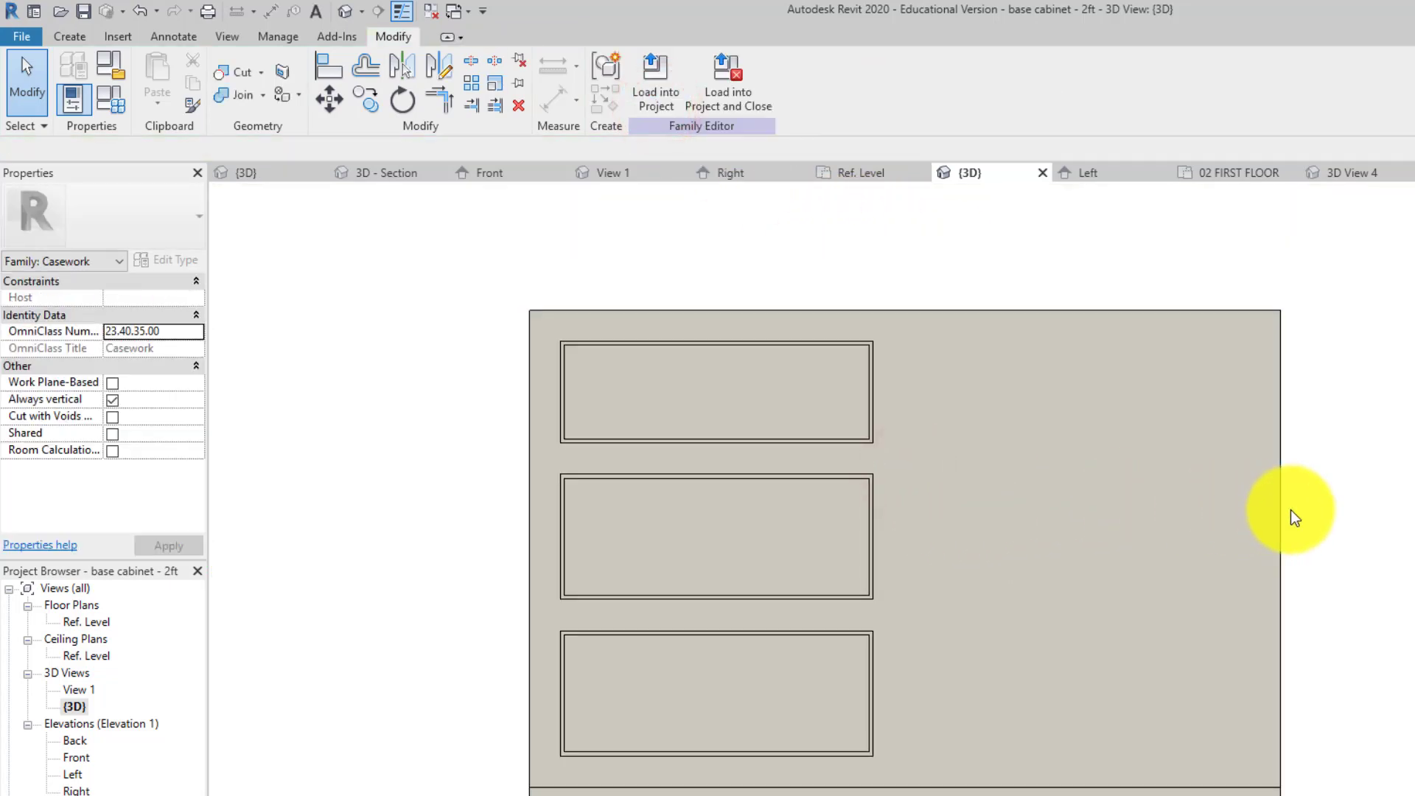
- Try to set the cabinet body's extrusion end to 2' 0"
click(1284, 513)
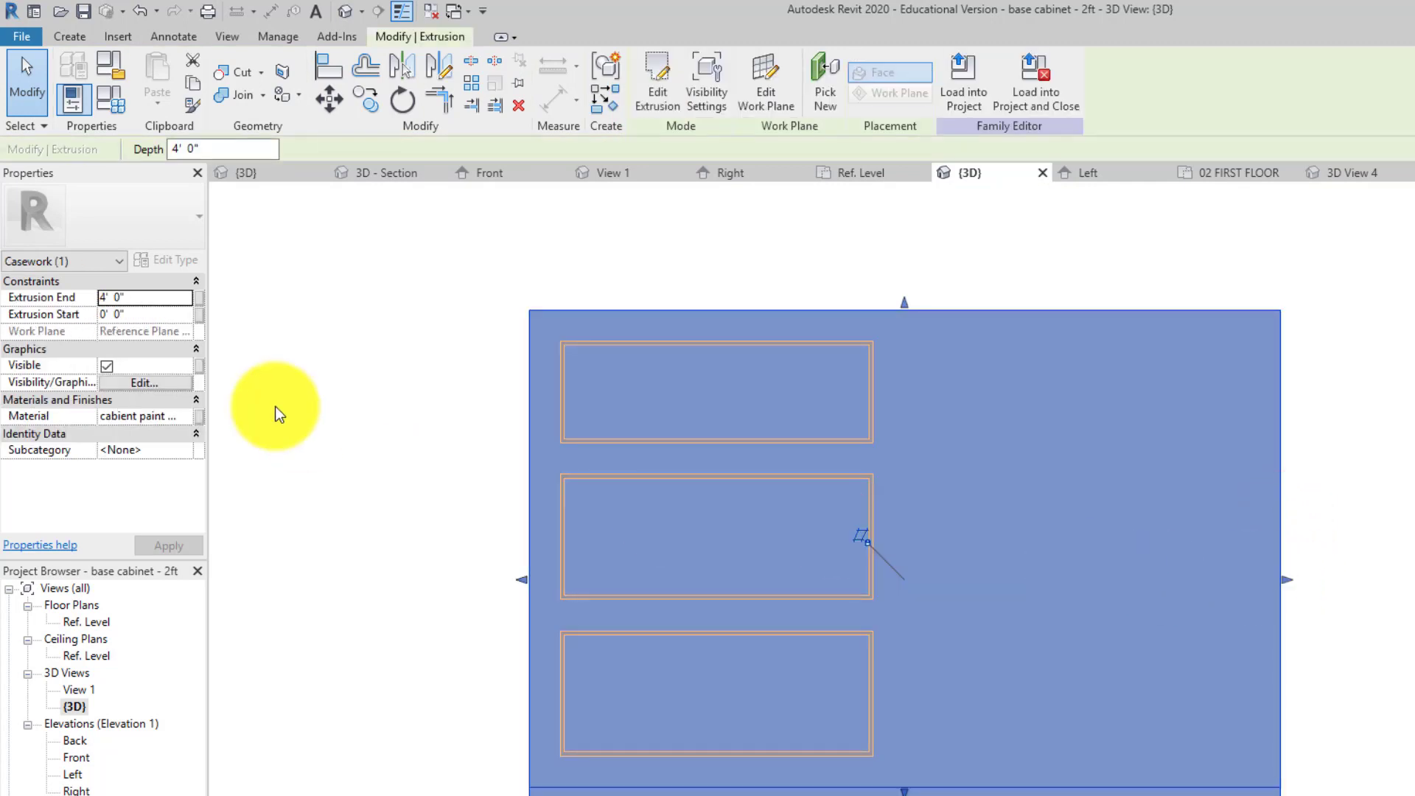
double_click(107, 299)
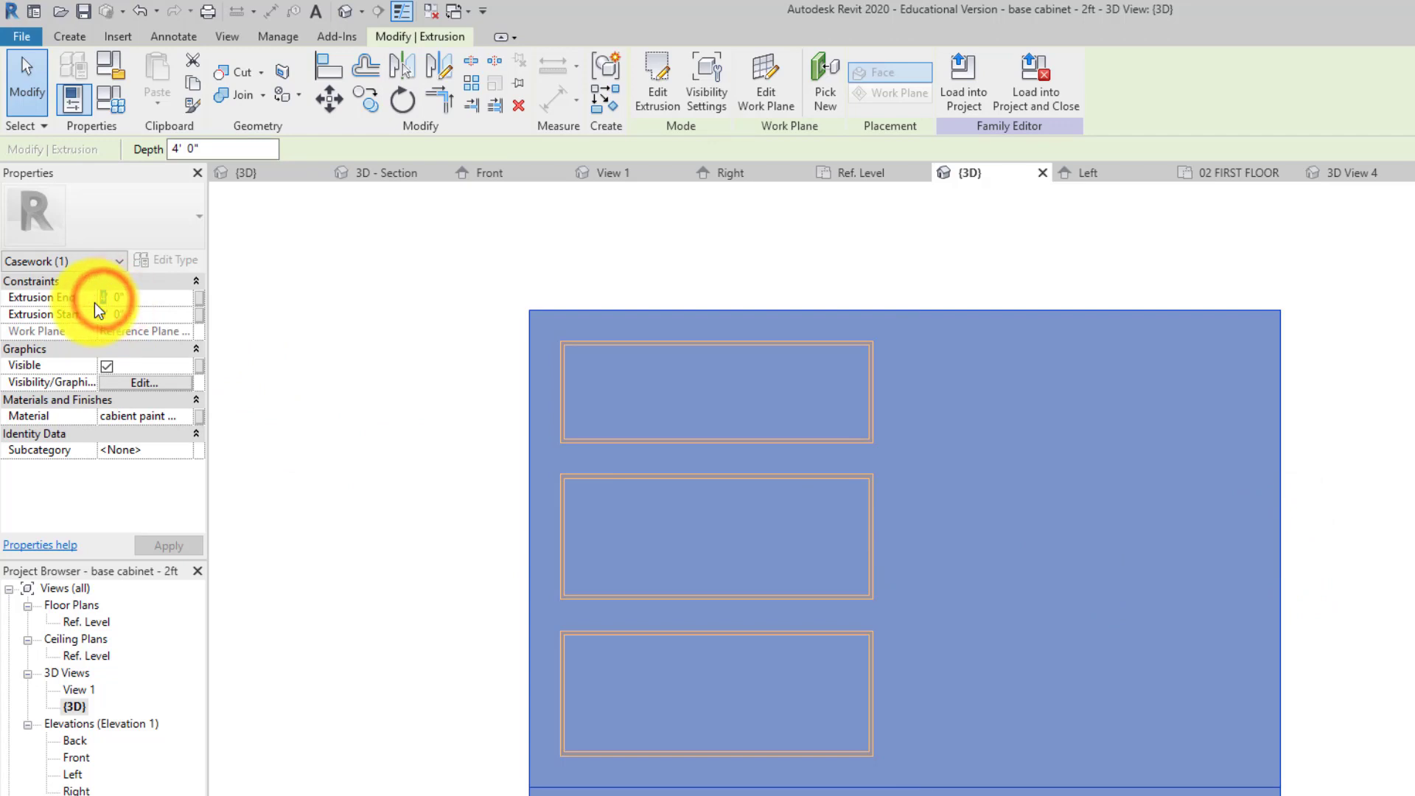
text(2)
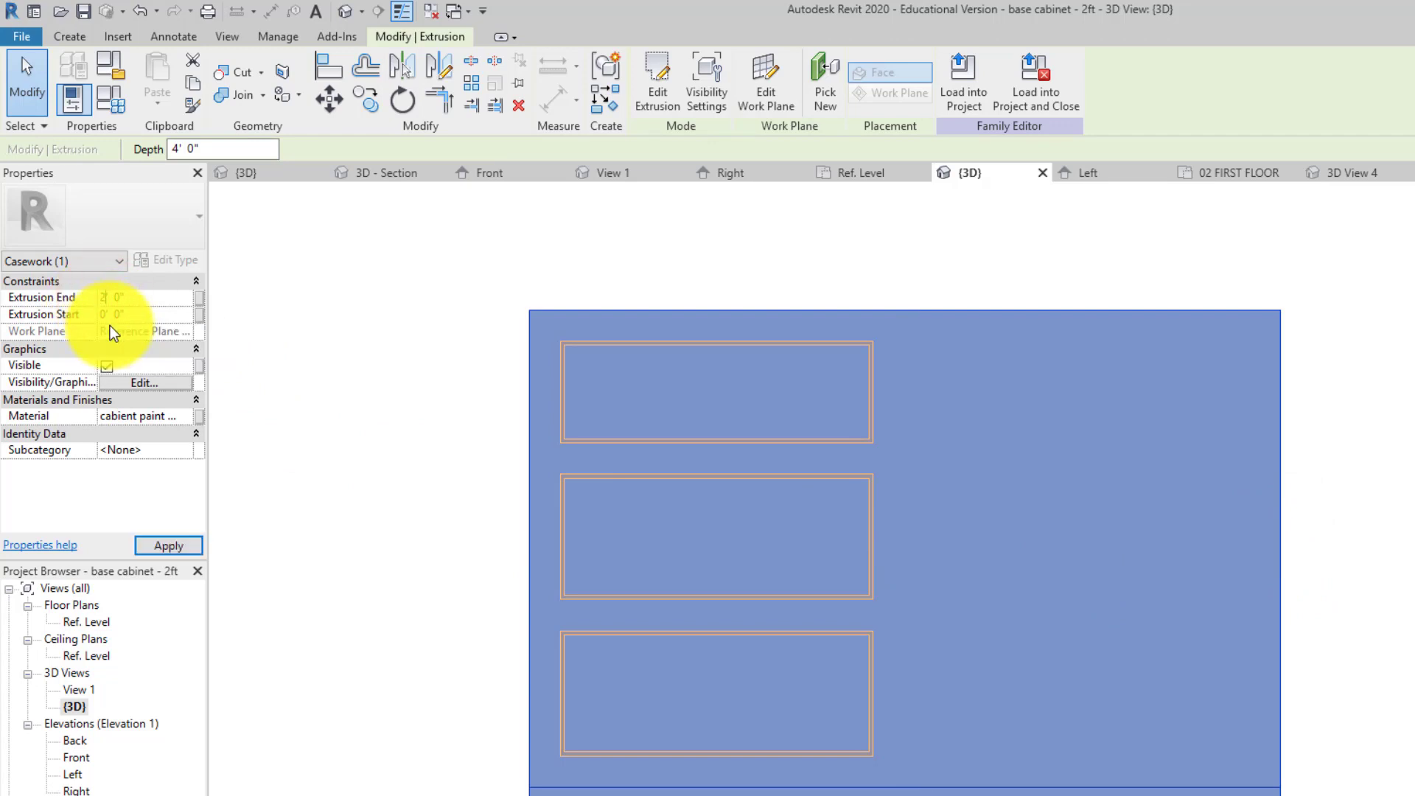
click(162, 544)
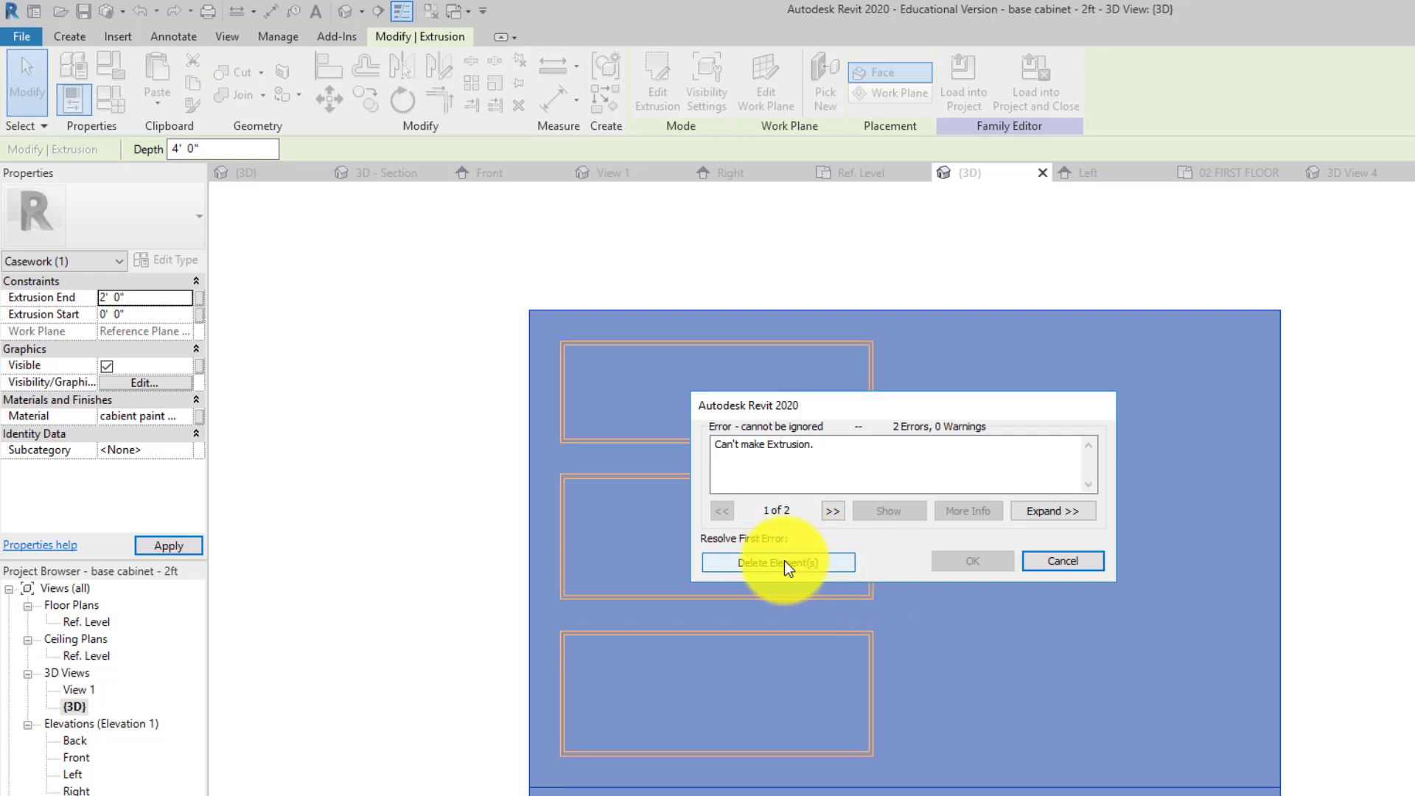
click(1091, 564)
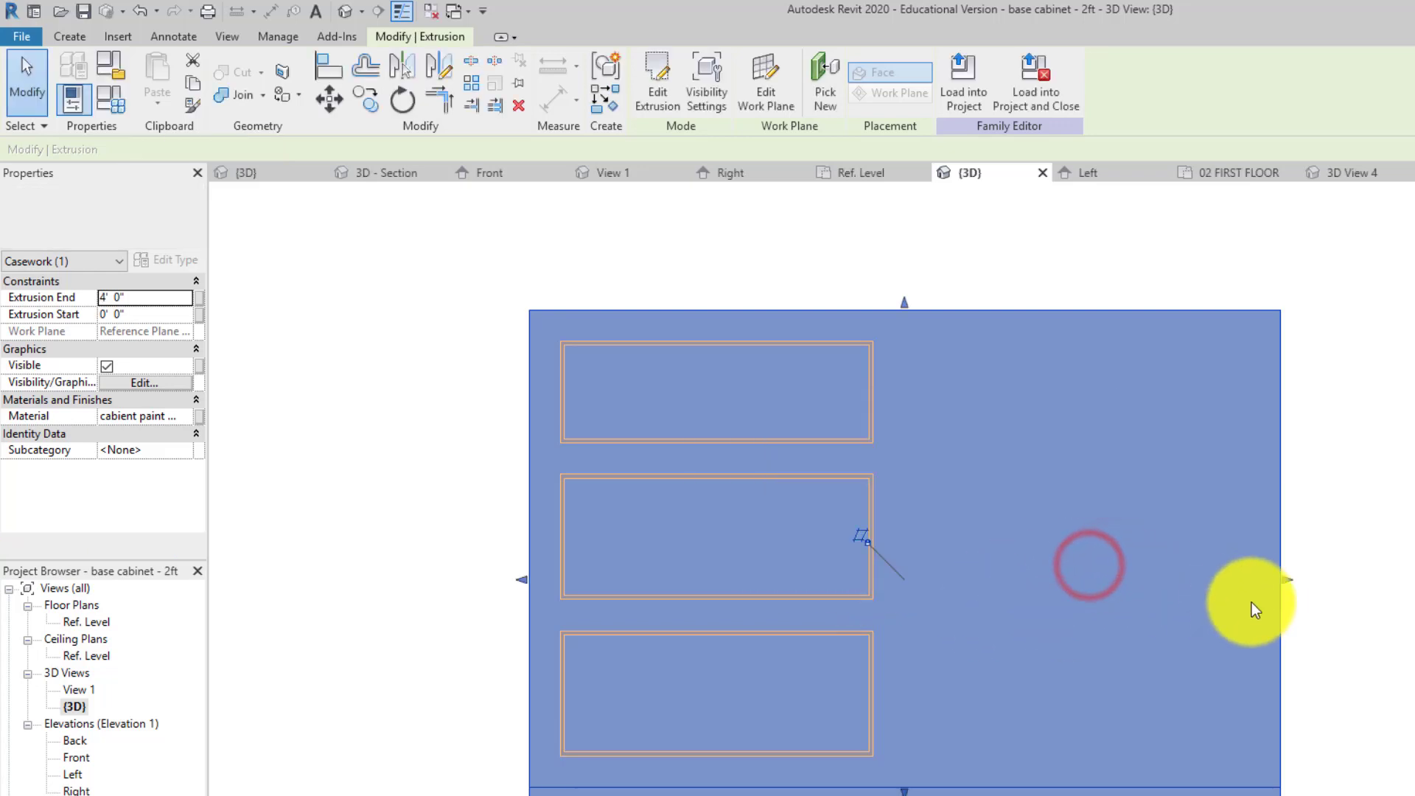
click(1343, 593)
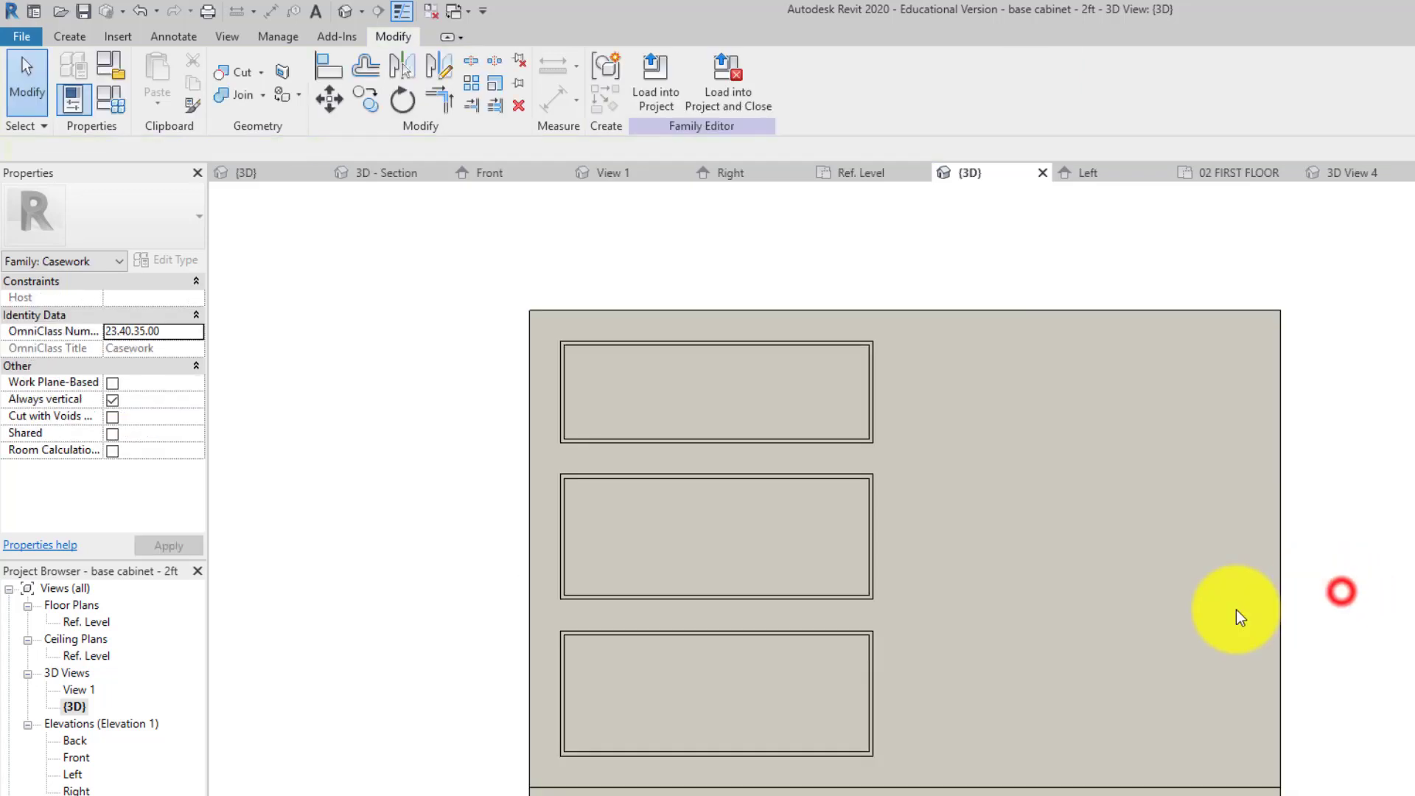
- Try to shorten the cabinet body by pulling its right end inward toward the drawer voids
click(1282, 582)
drag(1029, 580, 1271, 584)
click(1137, 606)
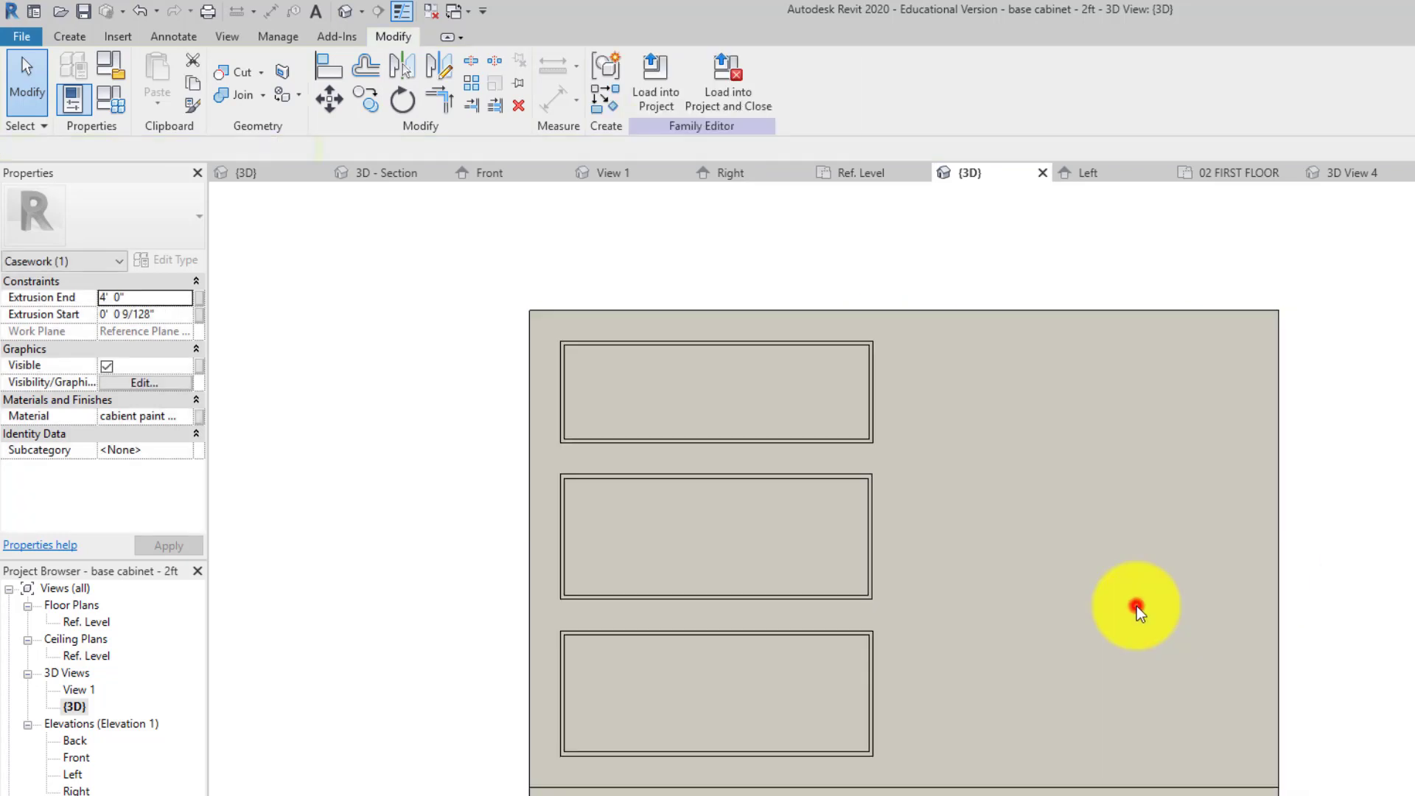
- Shorten the cabinet body to 2' 0" around the drawer voids, deleting the conflicting middle void
click(1284, 522)
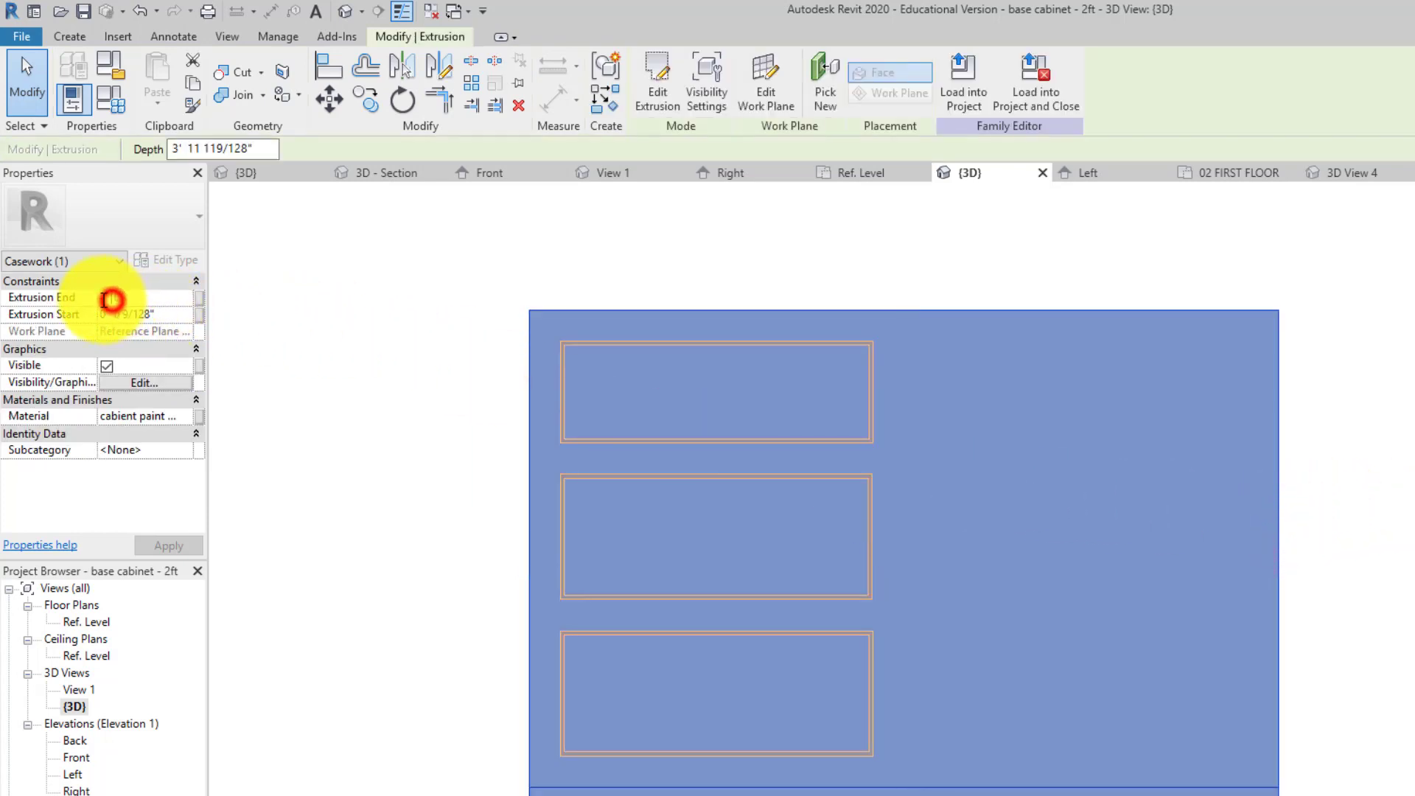
click(104, 298)
click(171, 544)
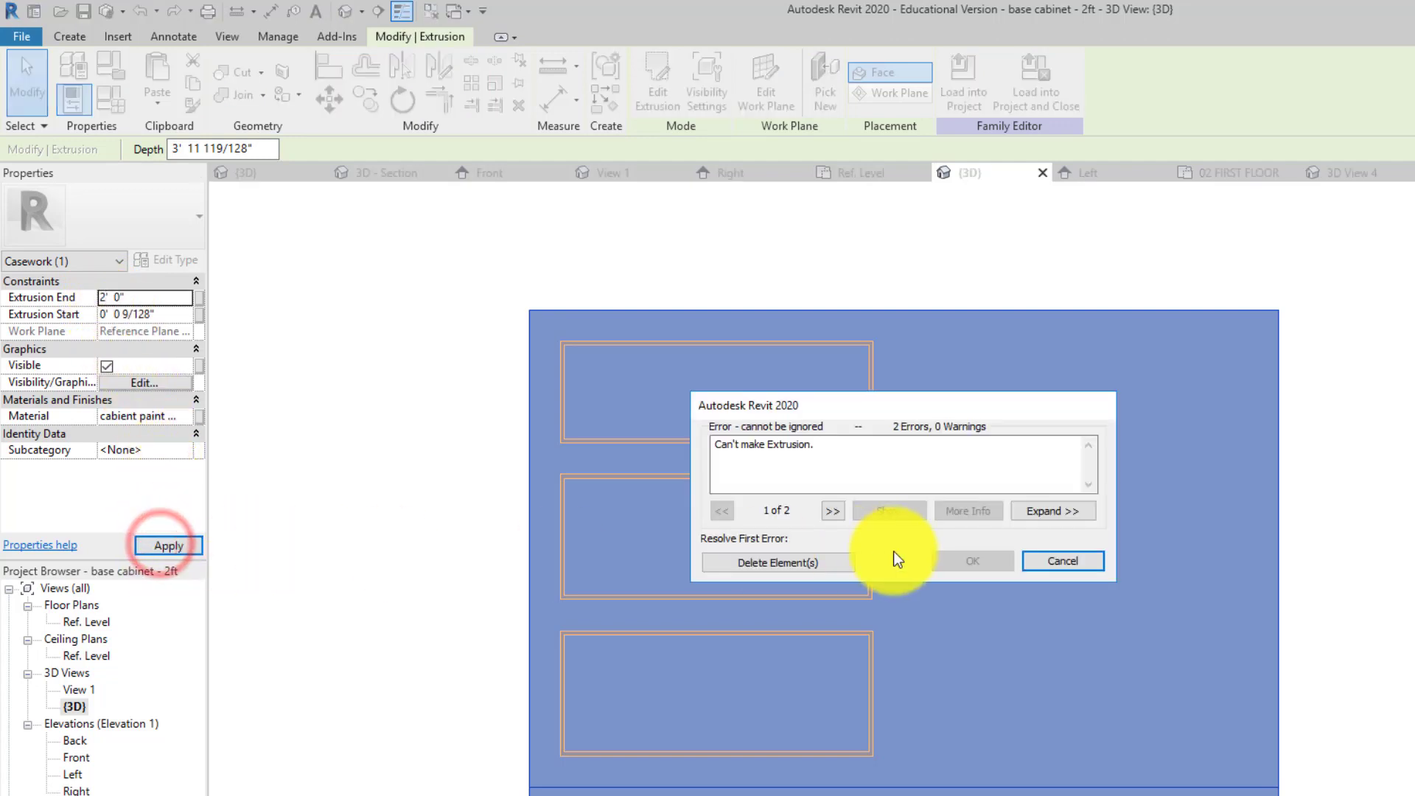
click(821, 564)
click(594, 562)
middle_drag(1275, 509, 853, 525)
- Copy the bottom drawer void 10" straight up to form the middle drawer void
click(755, 617)
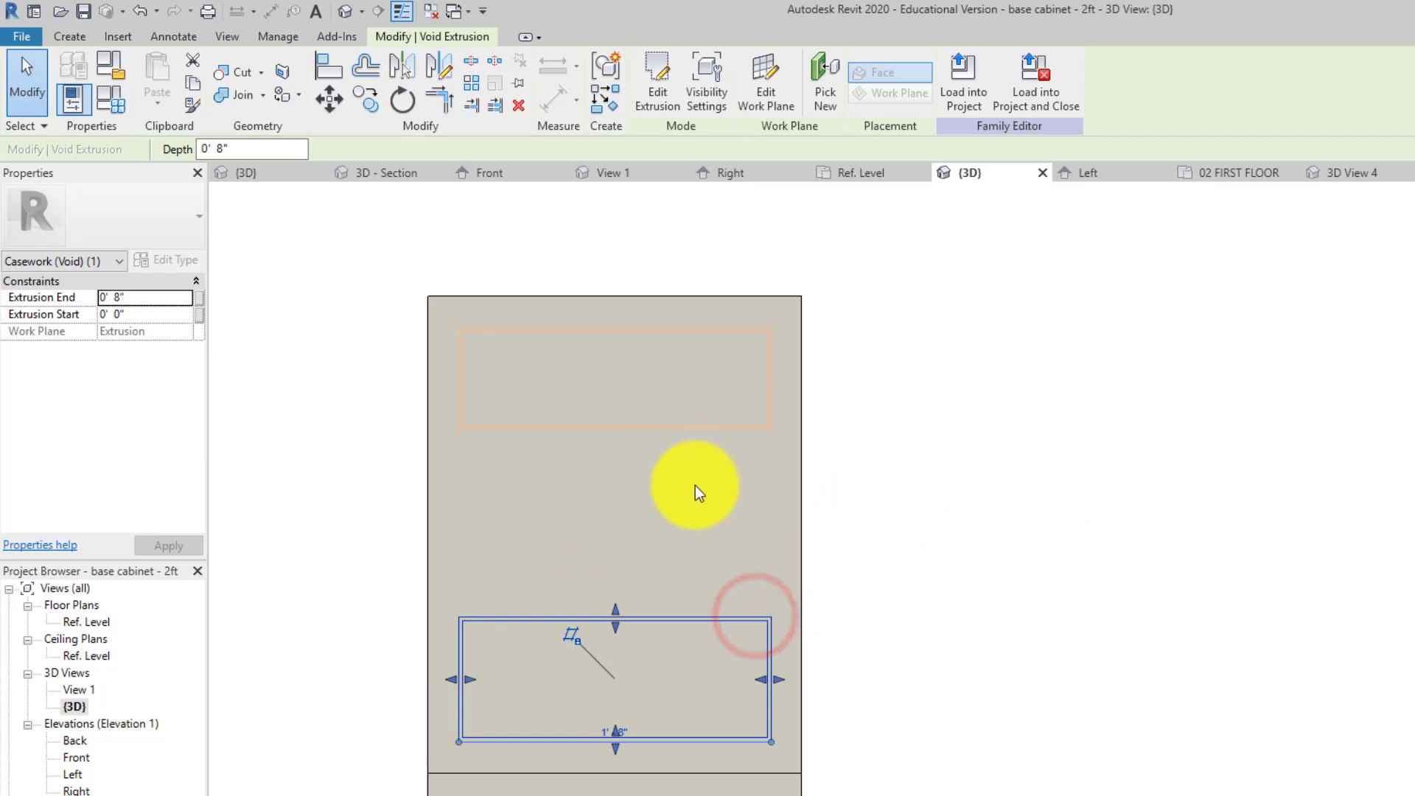
click(372, 102)
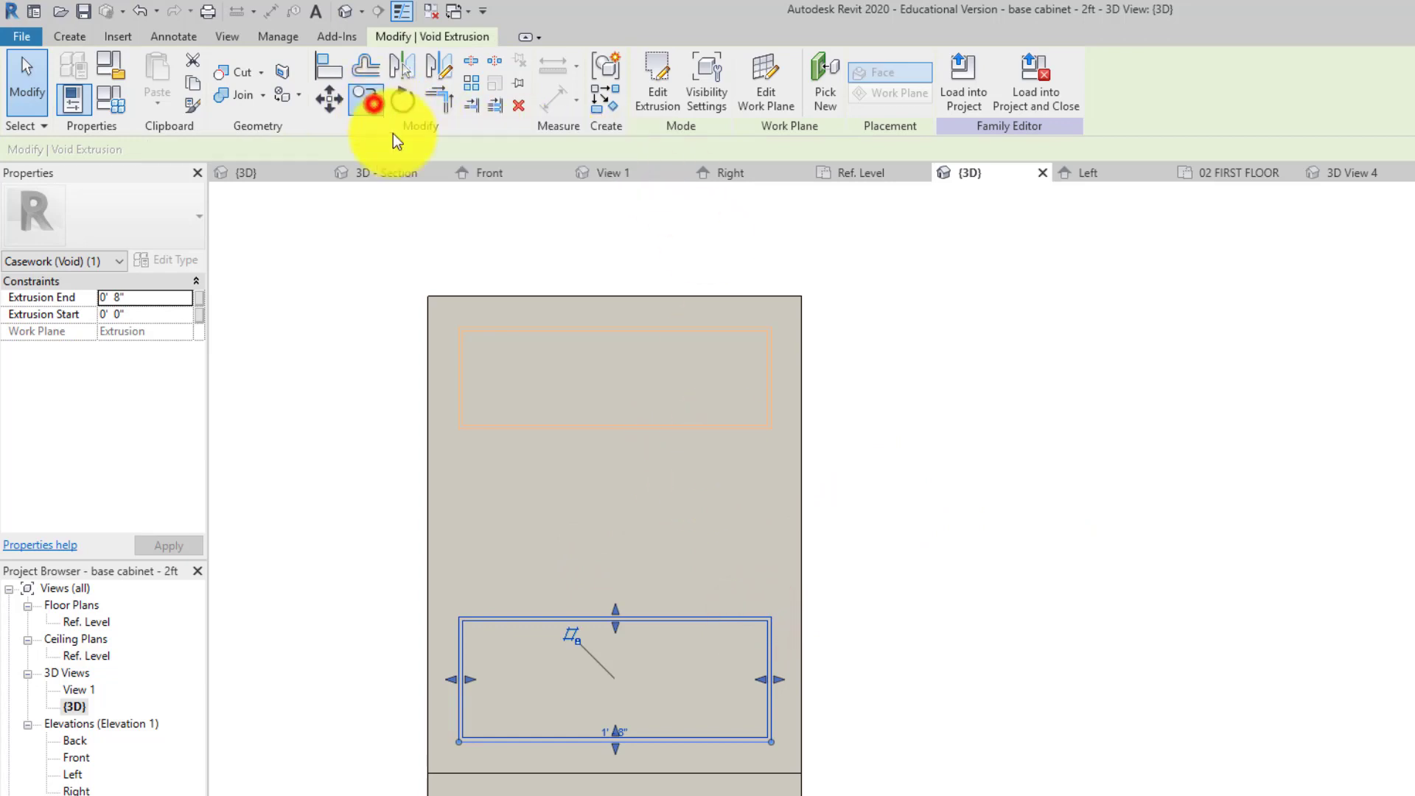
click(778, 771)
text(10")
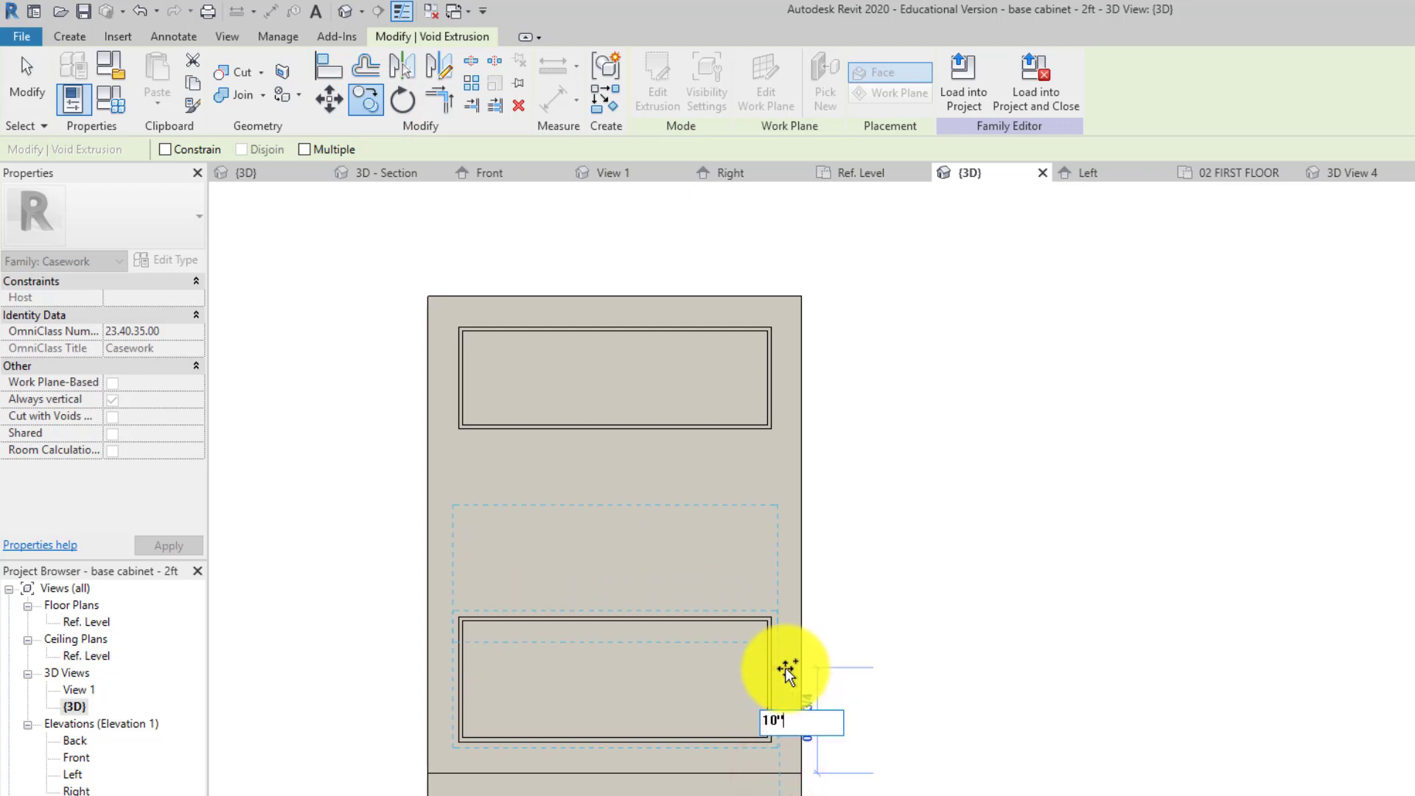
key(Return)
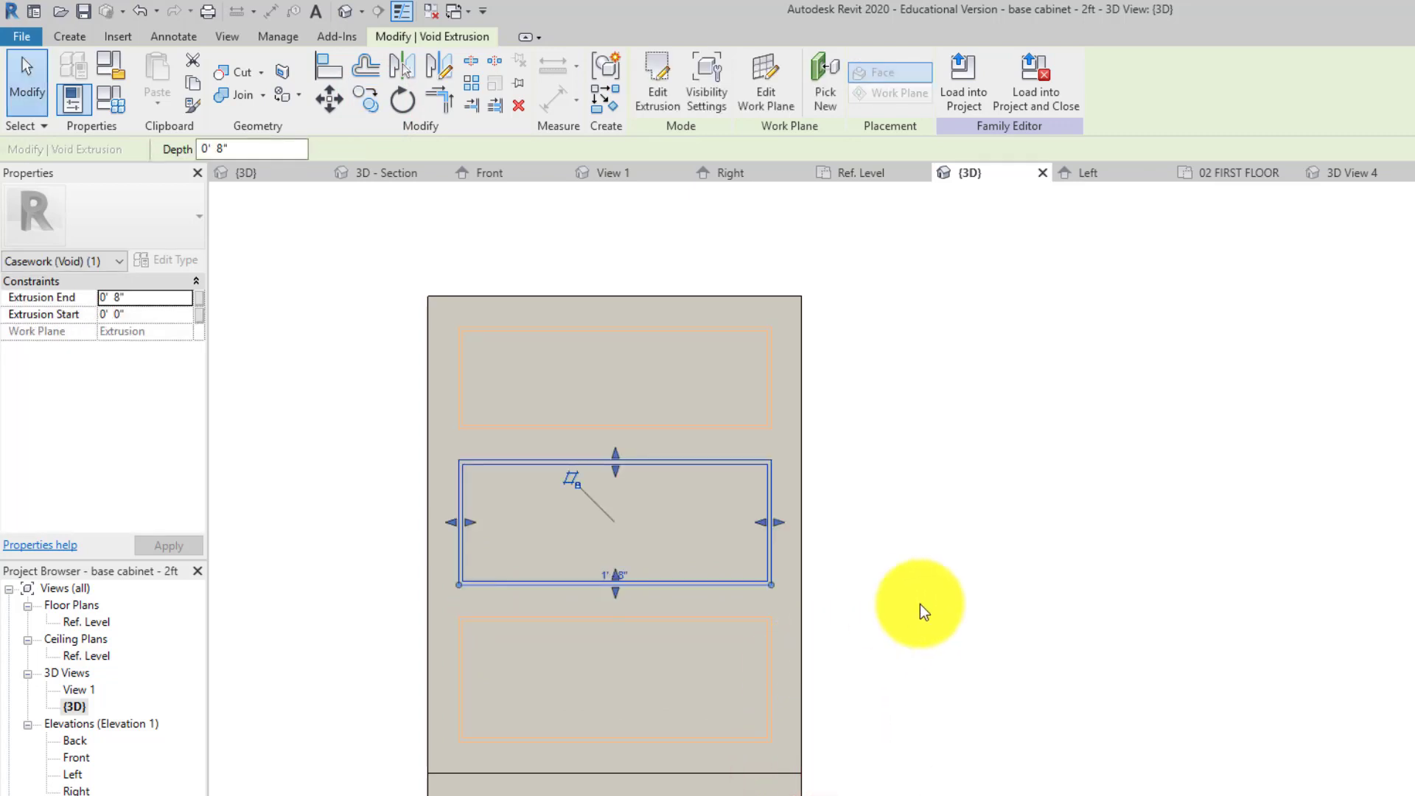
click(920, 604)
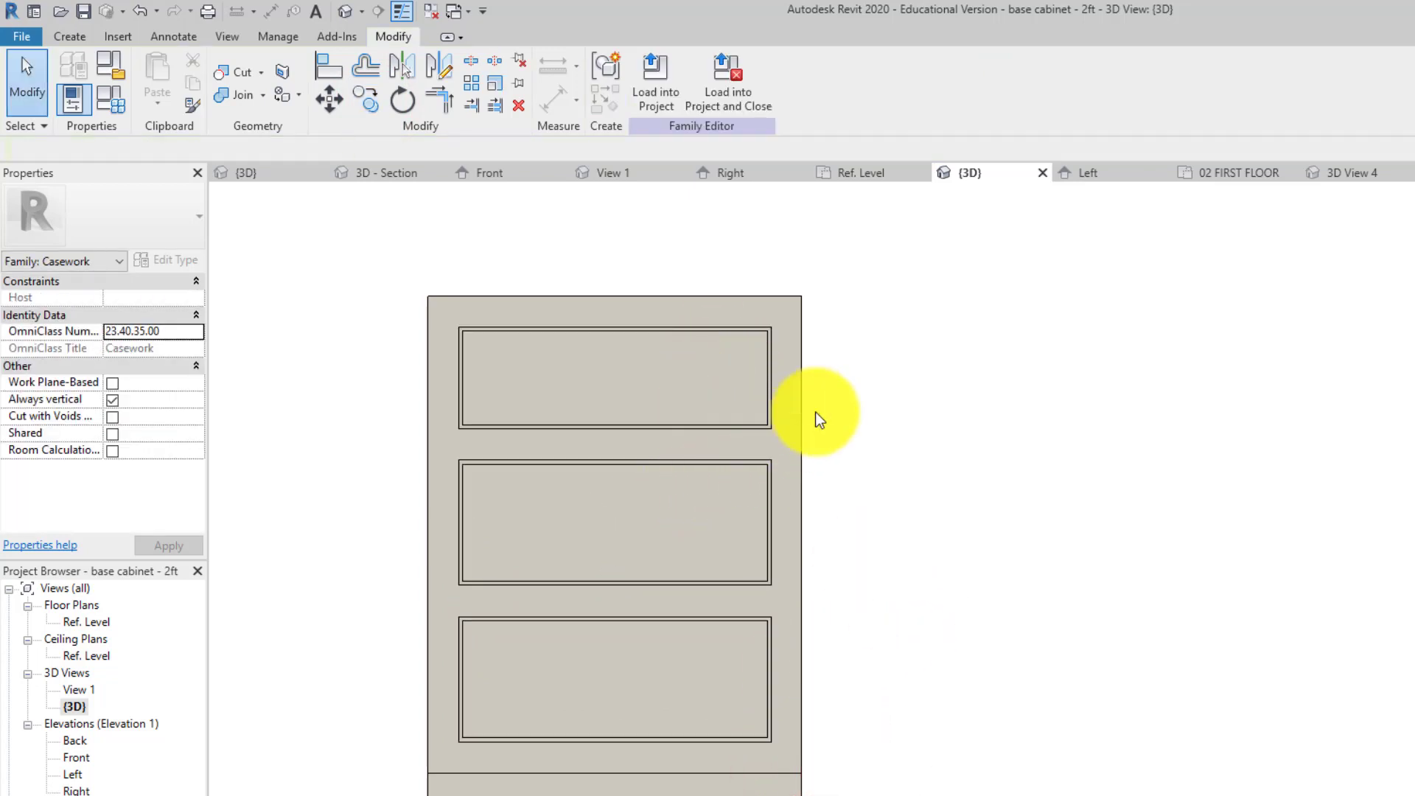
- Examine the 2 ft cabinet and its three drawer voids in 3D, from an angle and straight from the front
shift+middle_drag(221, 280, 1368, 364)
click(1058, 512)
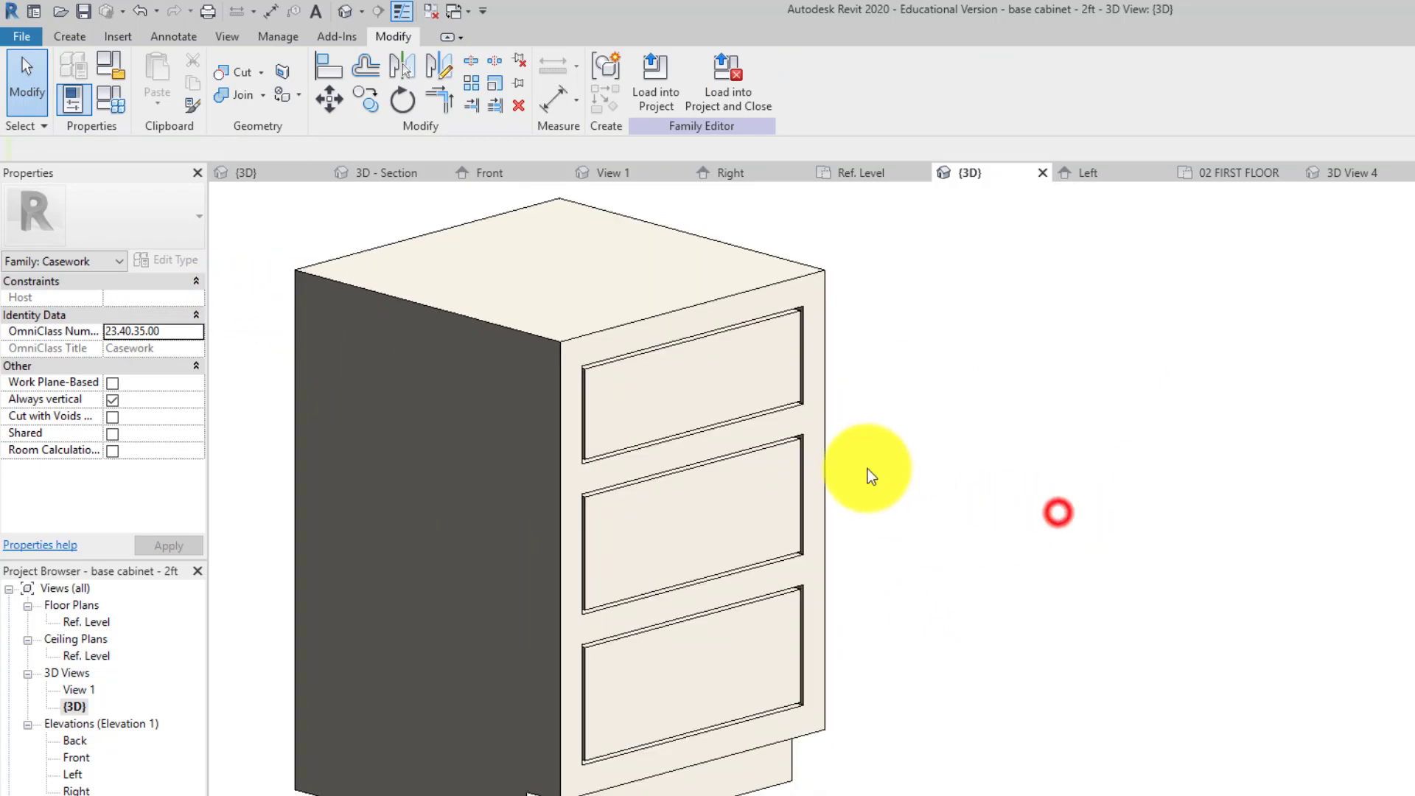
shift+middle_drag(869, 474, 688, 325)
middle_drag(583, 638, 568, 594)
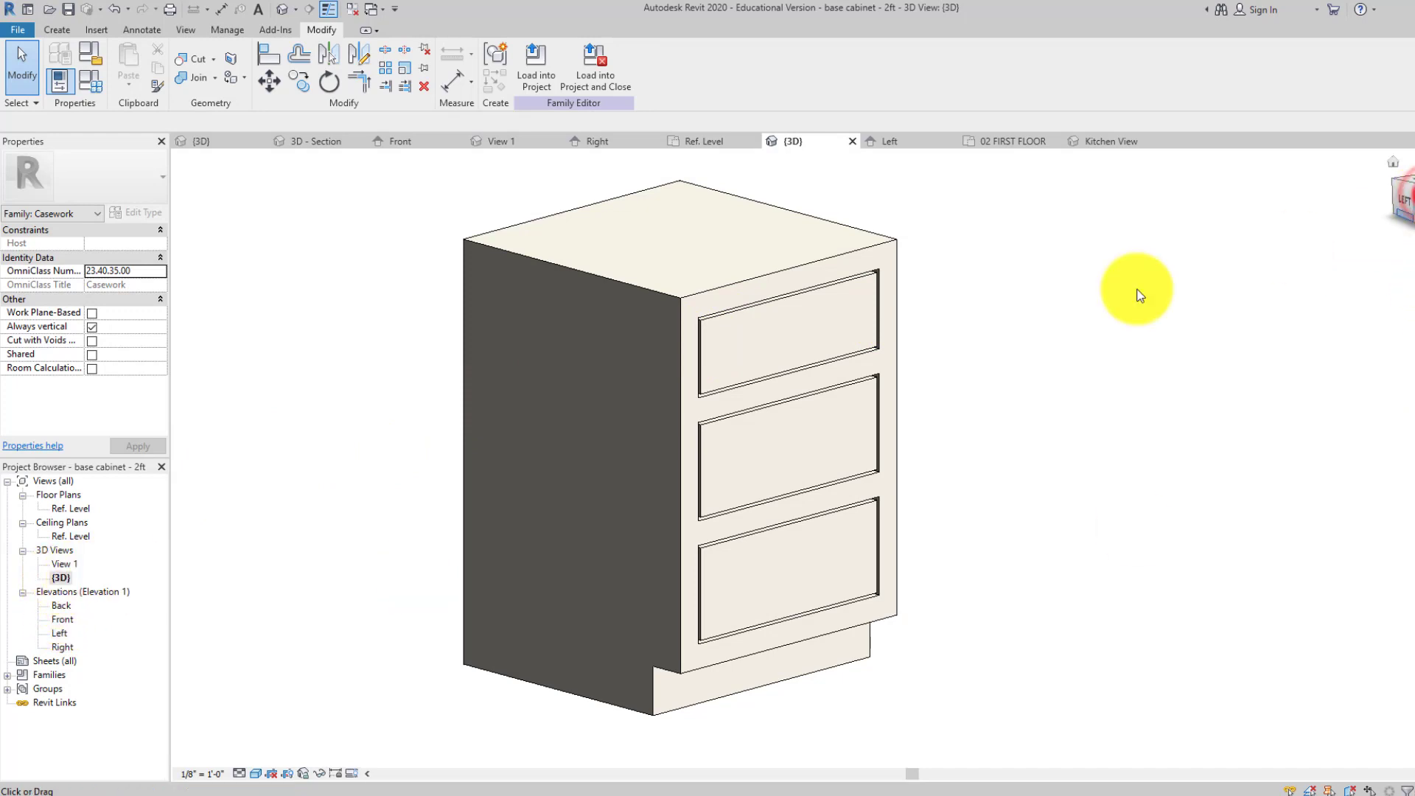
drag(1399, 199, 1078, 382)
shift+middle_drag(1078, 382, 639, 361)
click(691, 302)
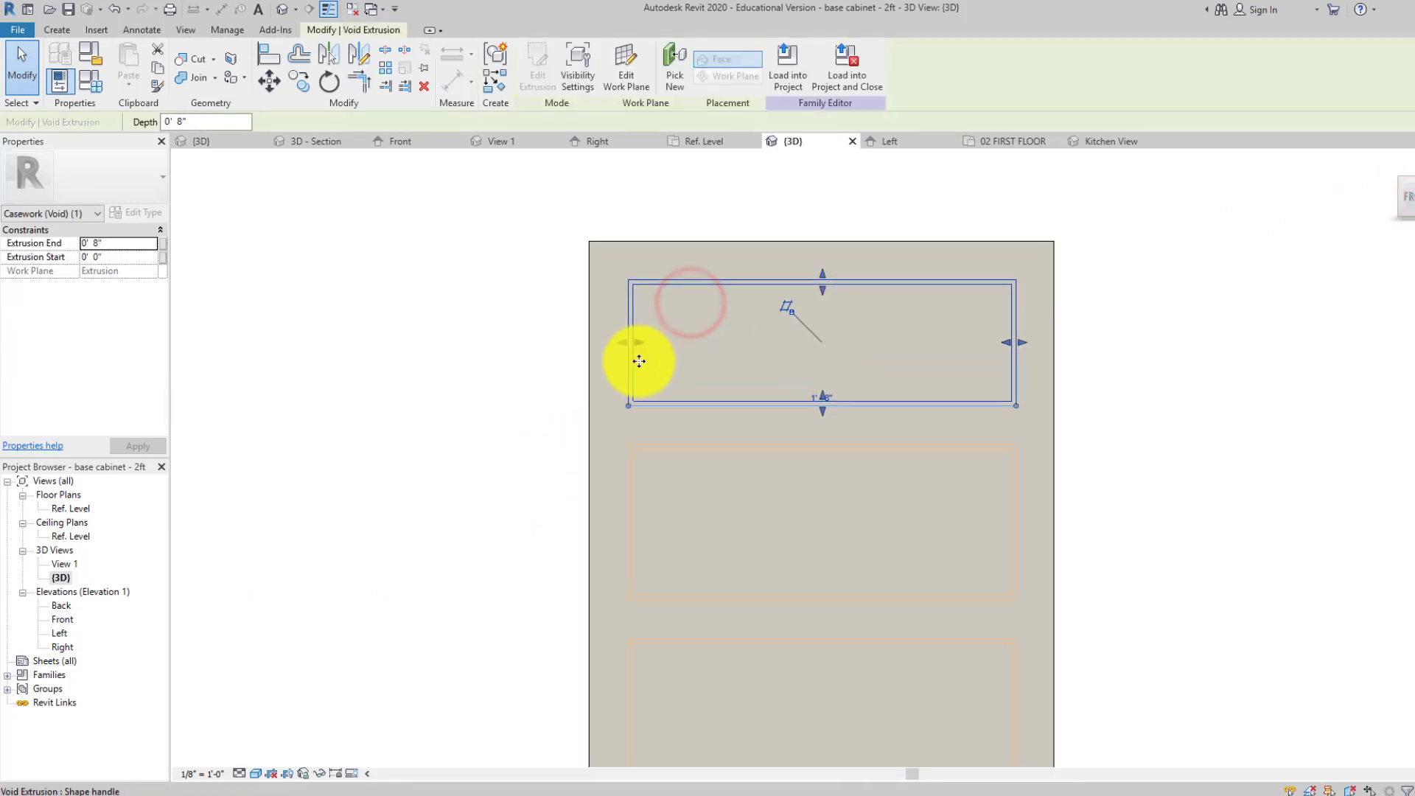
click(499, 465)
- Open the Front elevation and inspect the cabinet's position relative to the Left reference plane
double_click(61, 620)
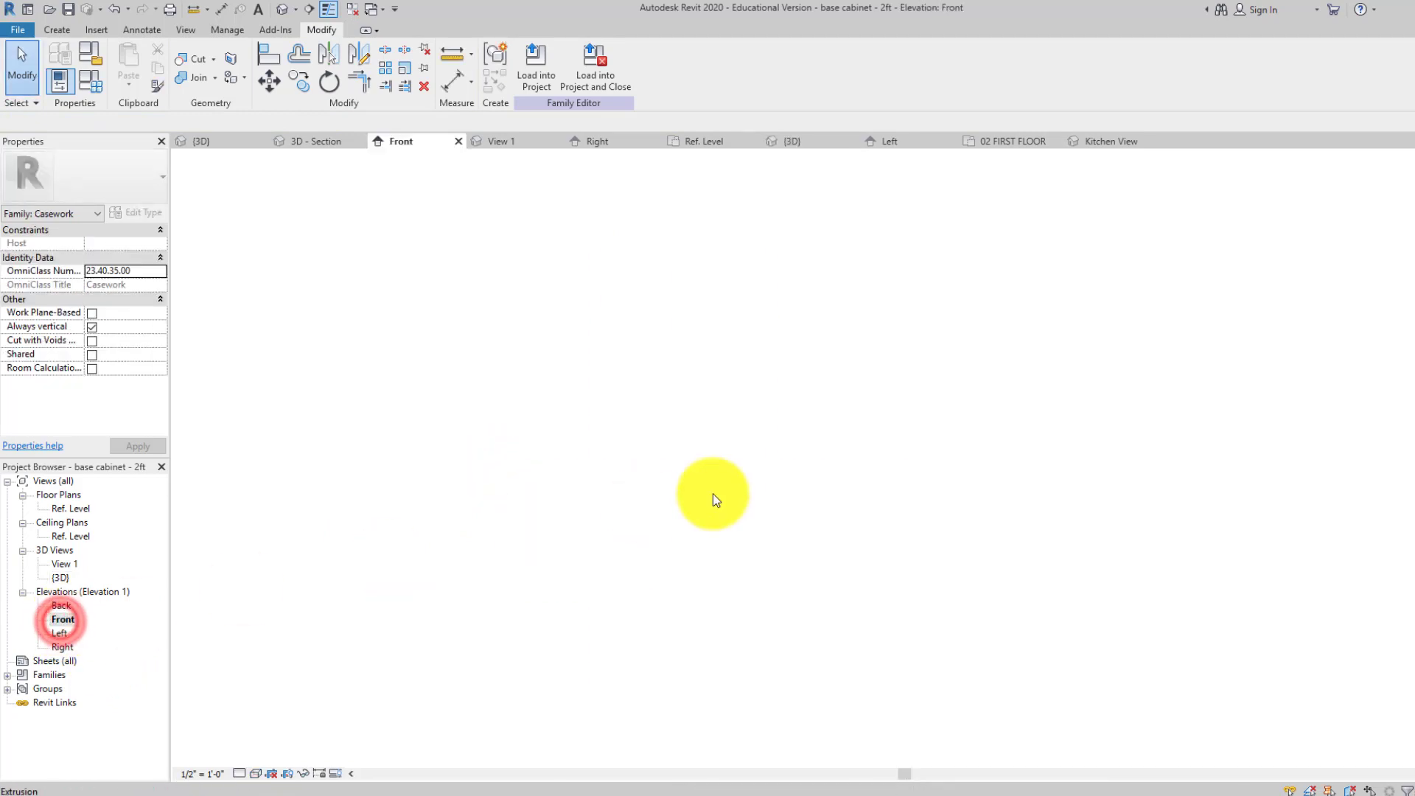
scroll(552, 553, down, 2)
scroll(574, 552, up, 5)
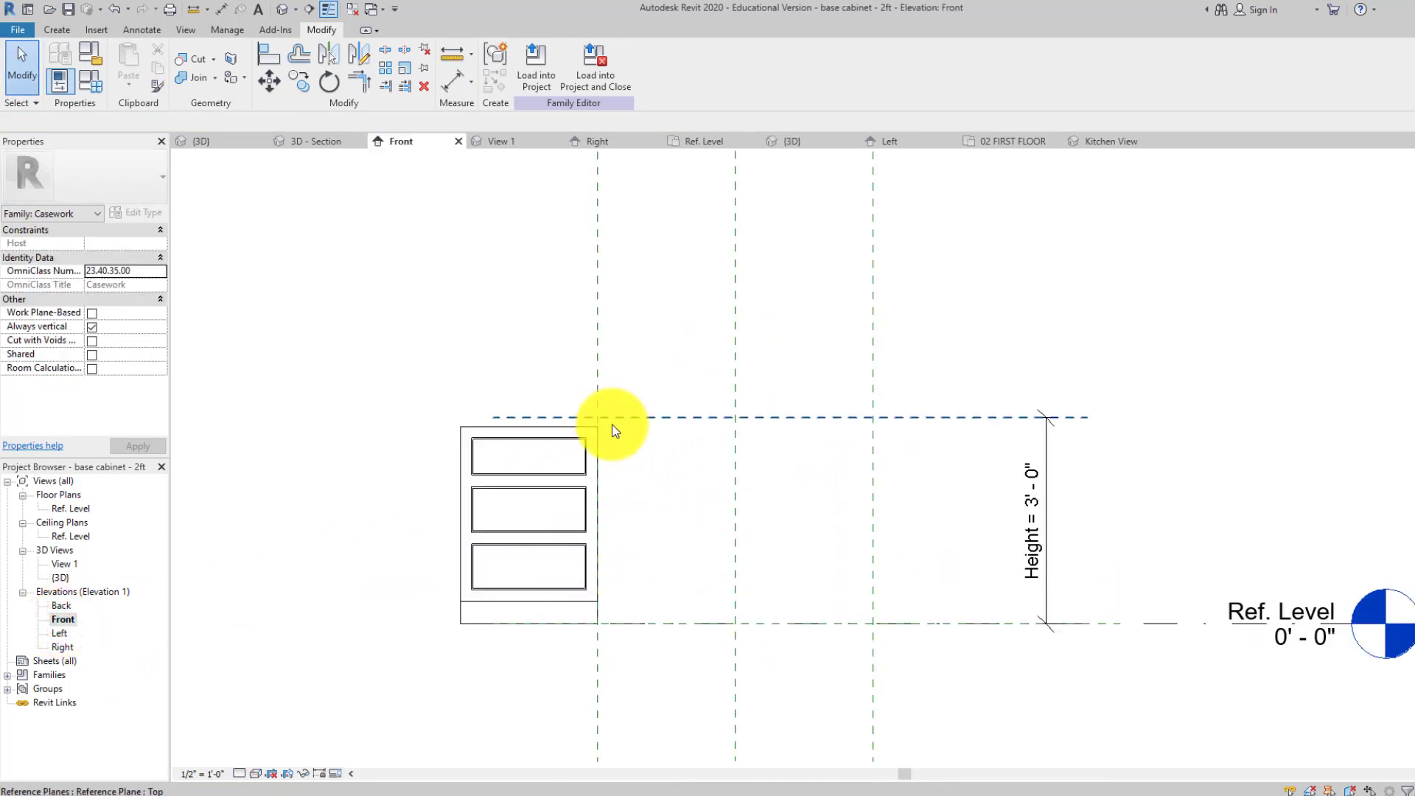
click(602, 392)
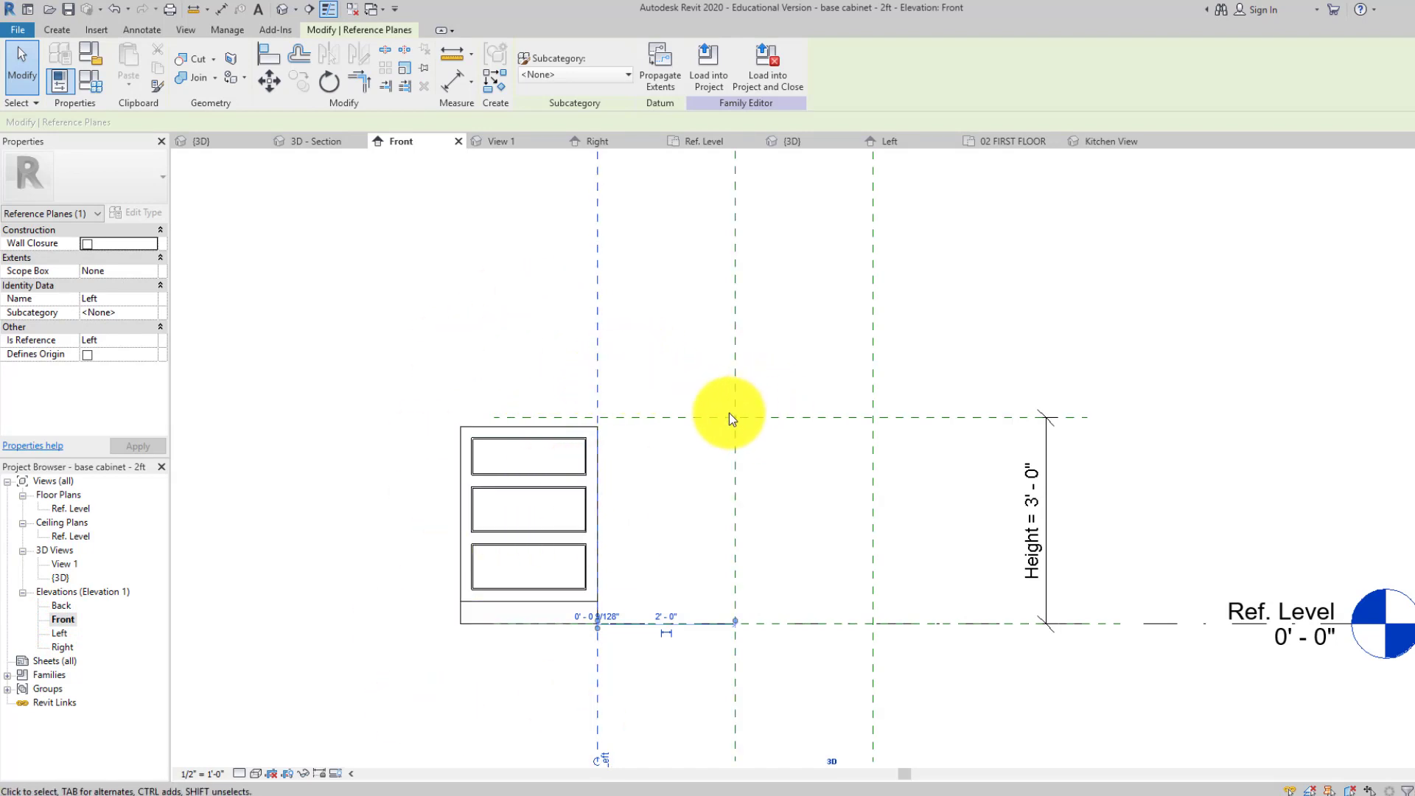
middle_drag(693, 497, 829, 484)
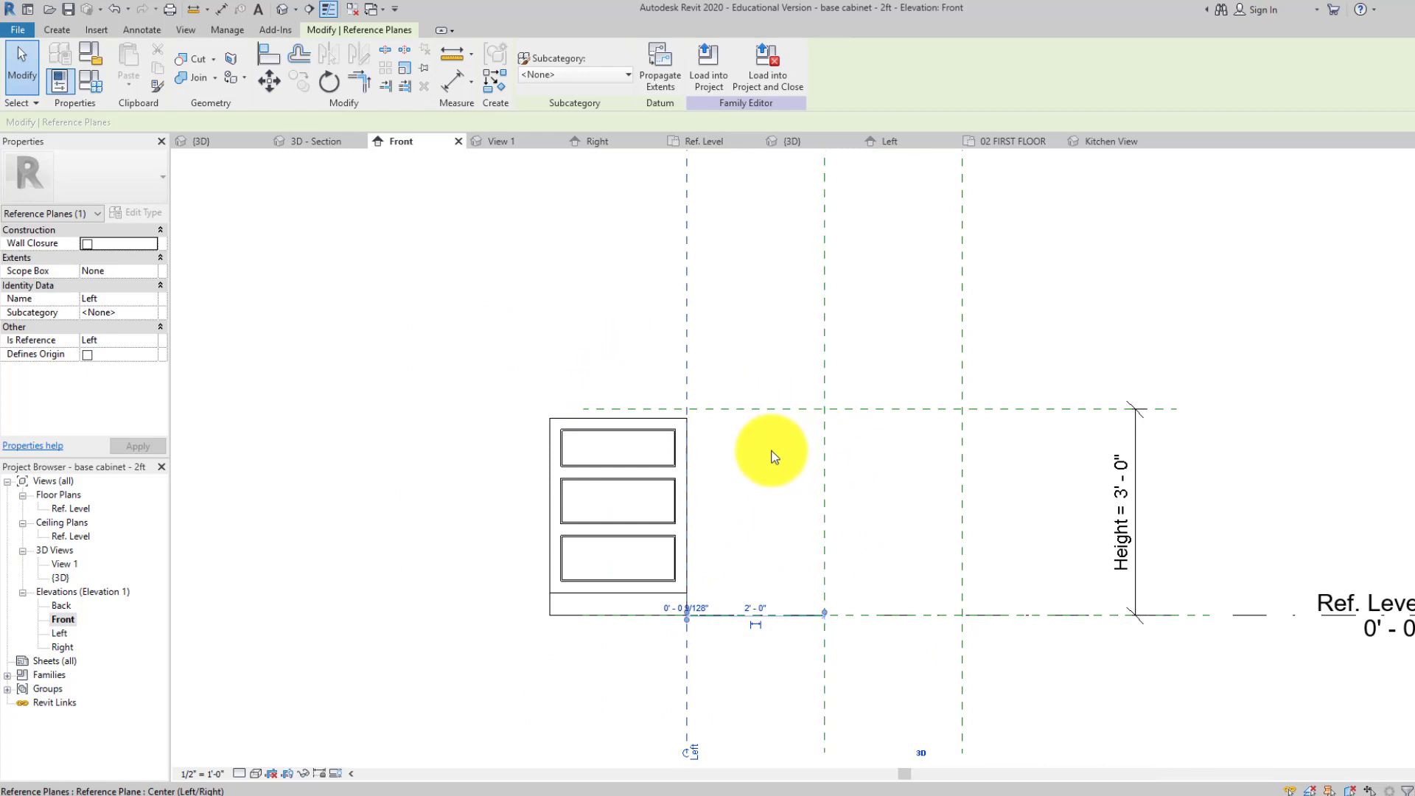
scroll(516, 467, down, 1)
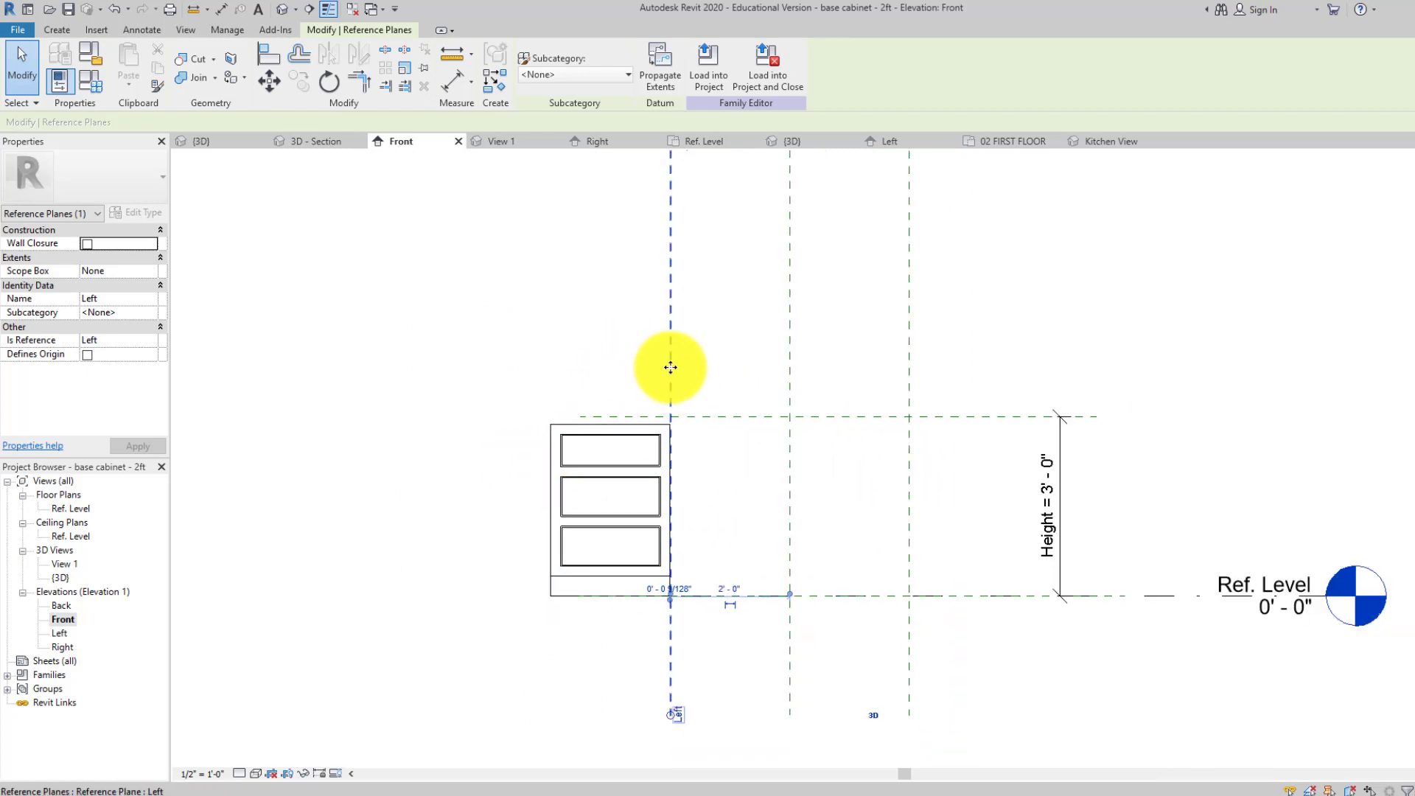
scroll(550, 476, down, 1)
scroll(553, 449, up, 4)
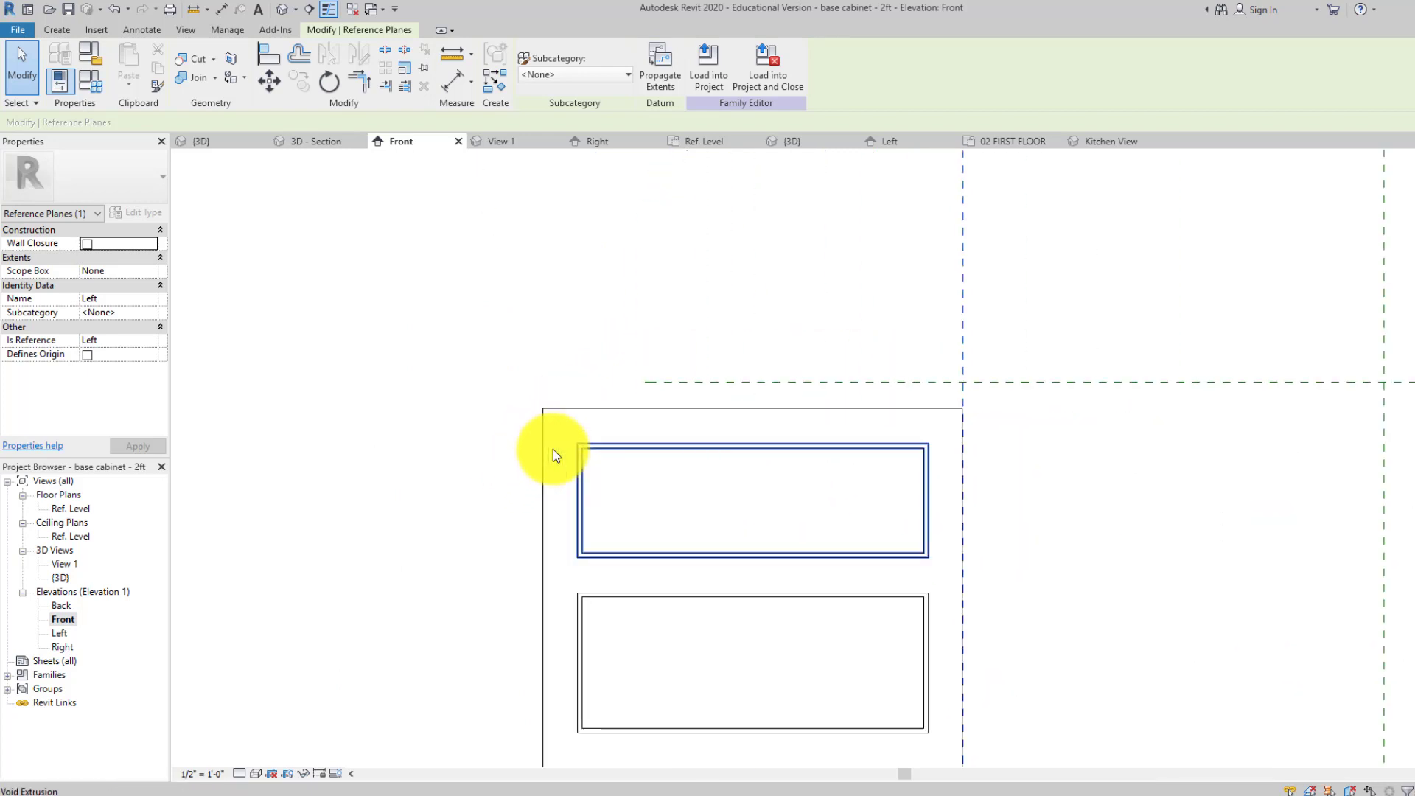
- Dimension the gap between the cabinet's left side and the top drawer void's outer left edge
scroll(553, 449, up, 3)
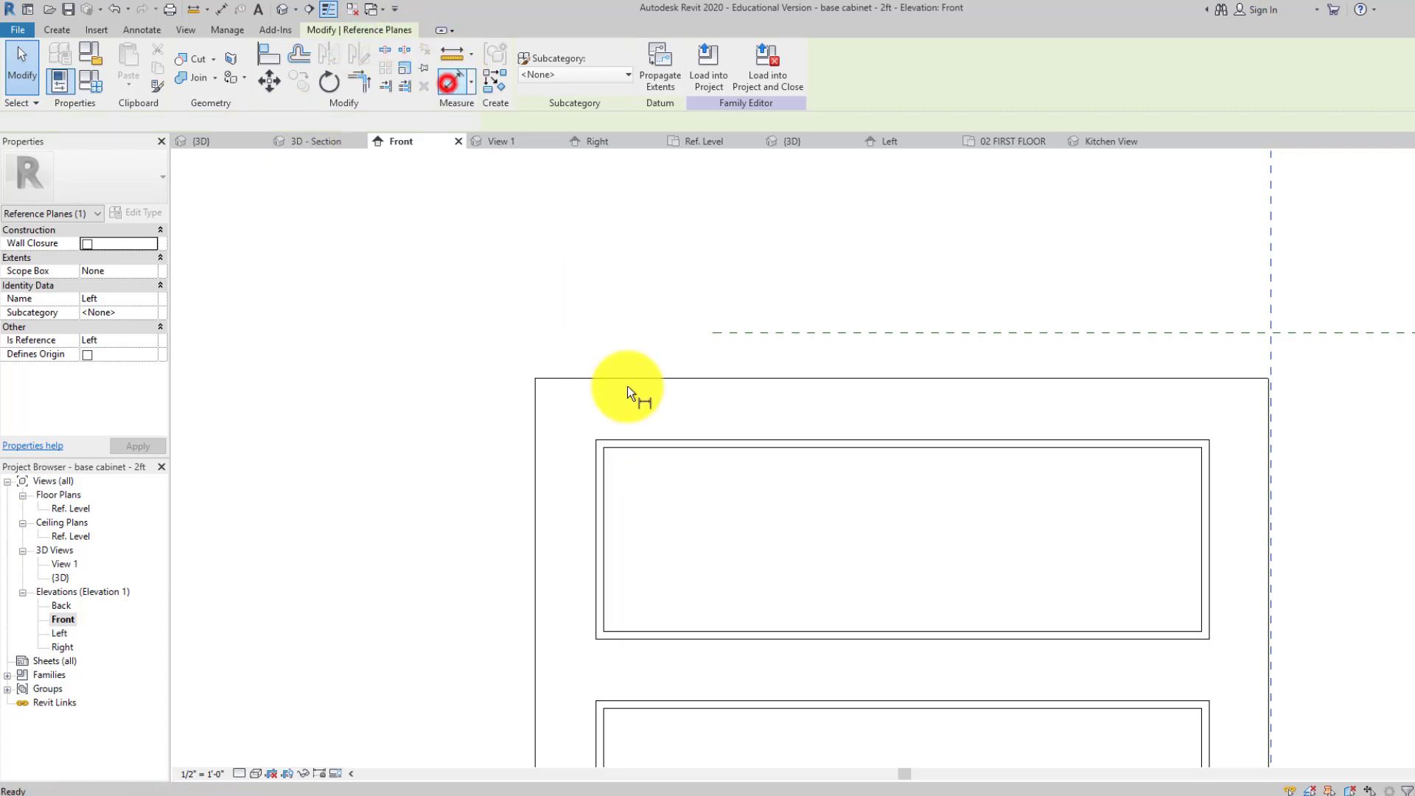
key(d)
key(i)
click(595, 479)
click(536, 480)
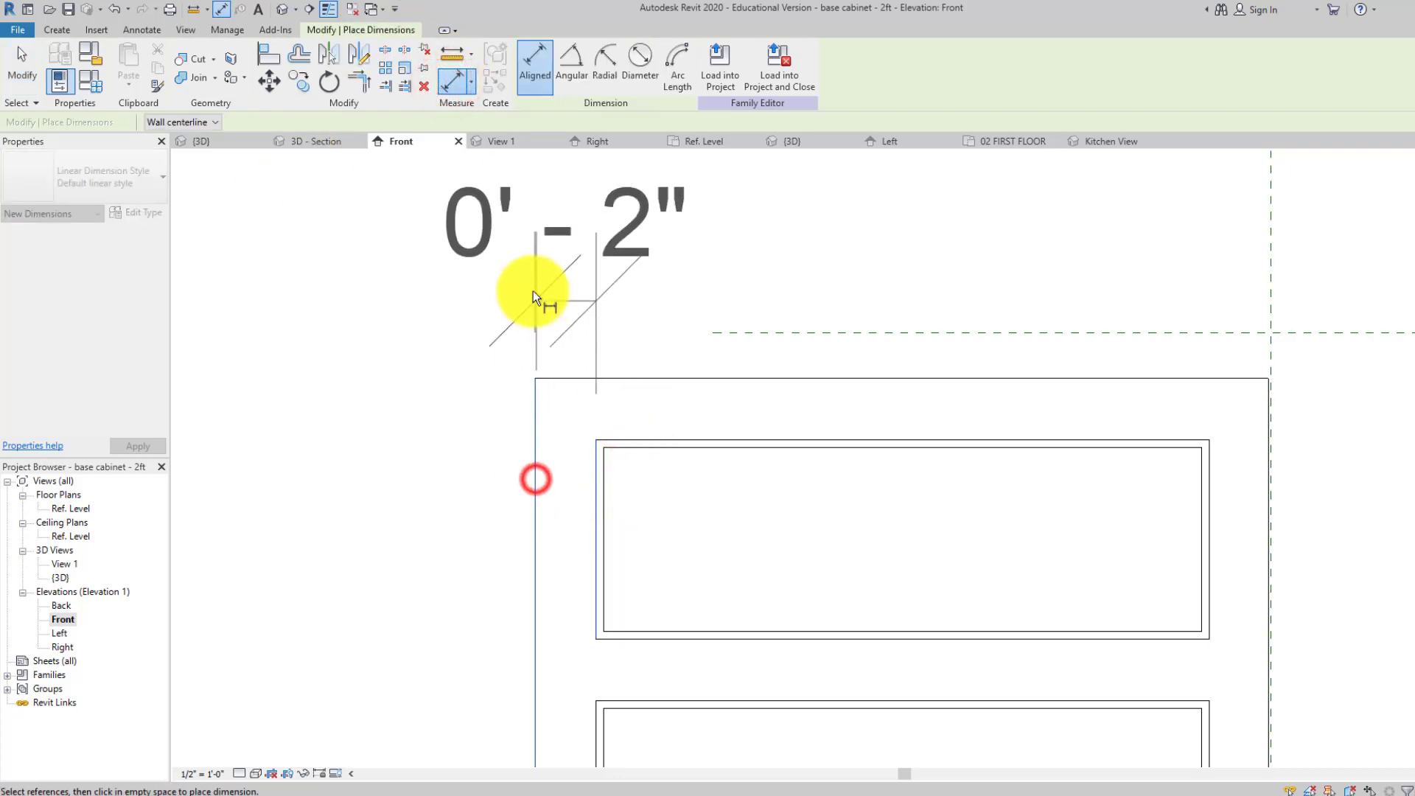
click(528, 270)
key(Escape)
key(Escape)
- Stretch the top drawer void's outer left edge toward the cabinet side until the dimensioned gap is 1"
click(596, 500)
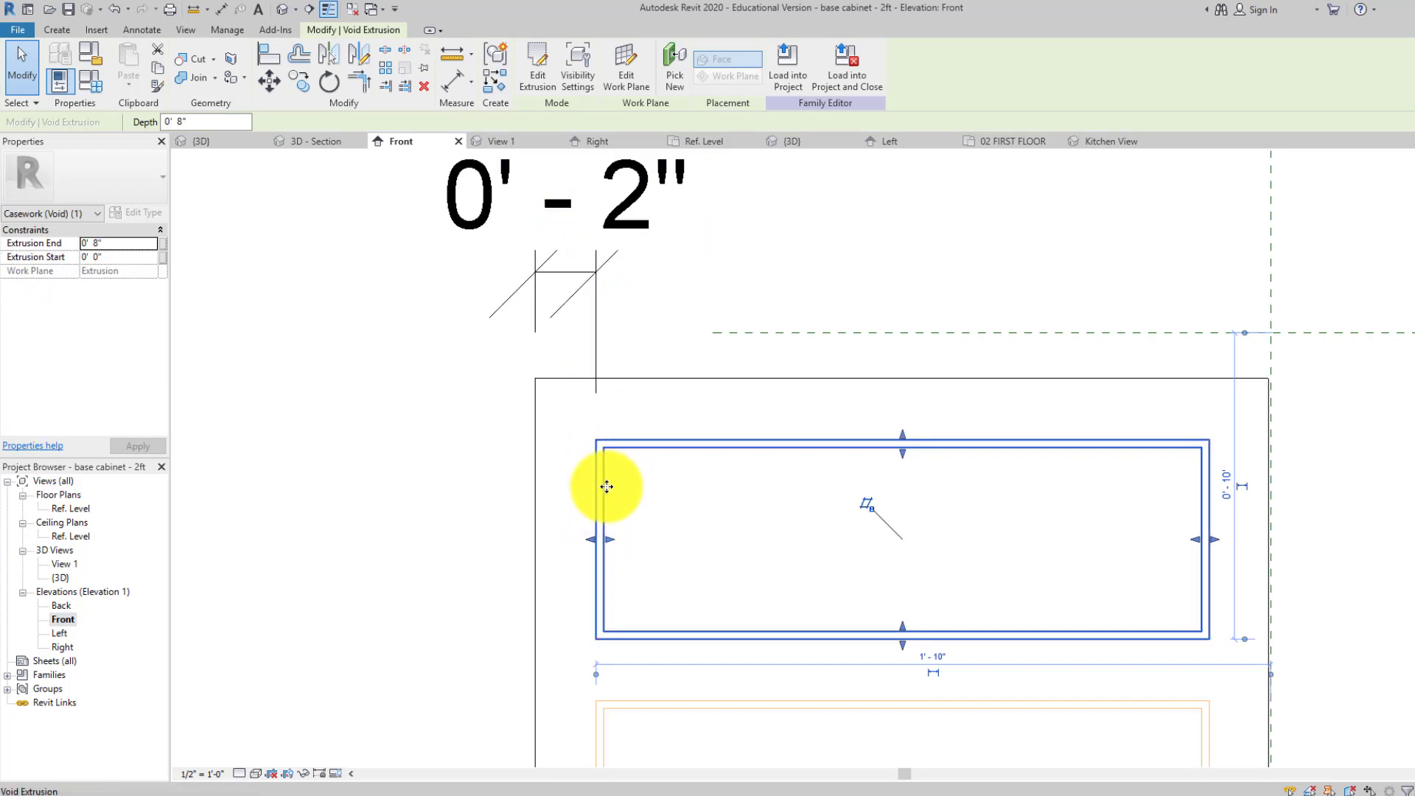
middle_drag(626, 515, 634, 420)
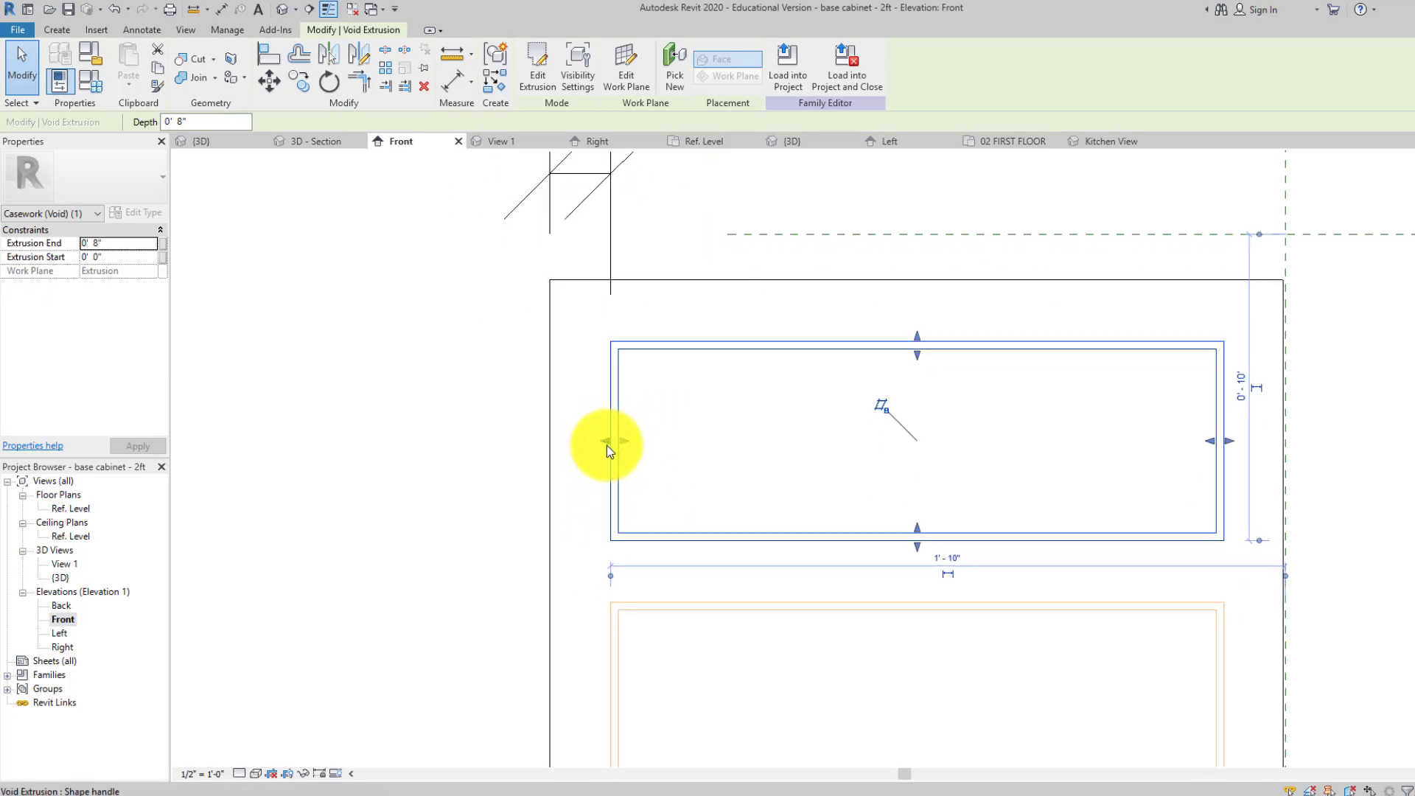
drag(607, 440, 578, 443)
middle_drag(568, 432, 480, 452)
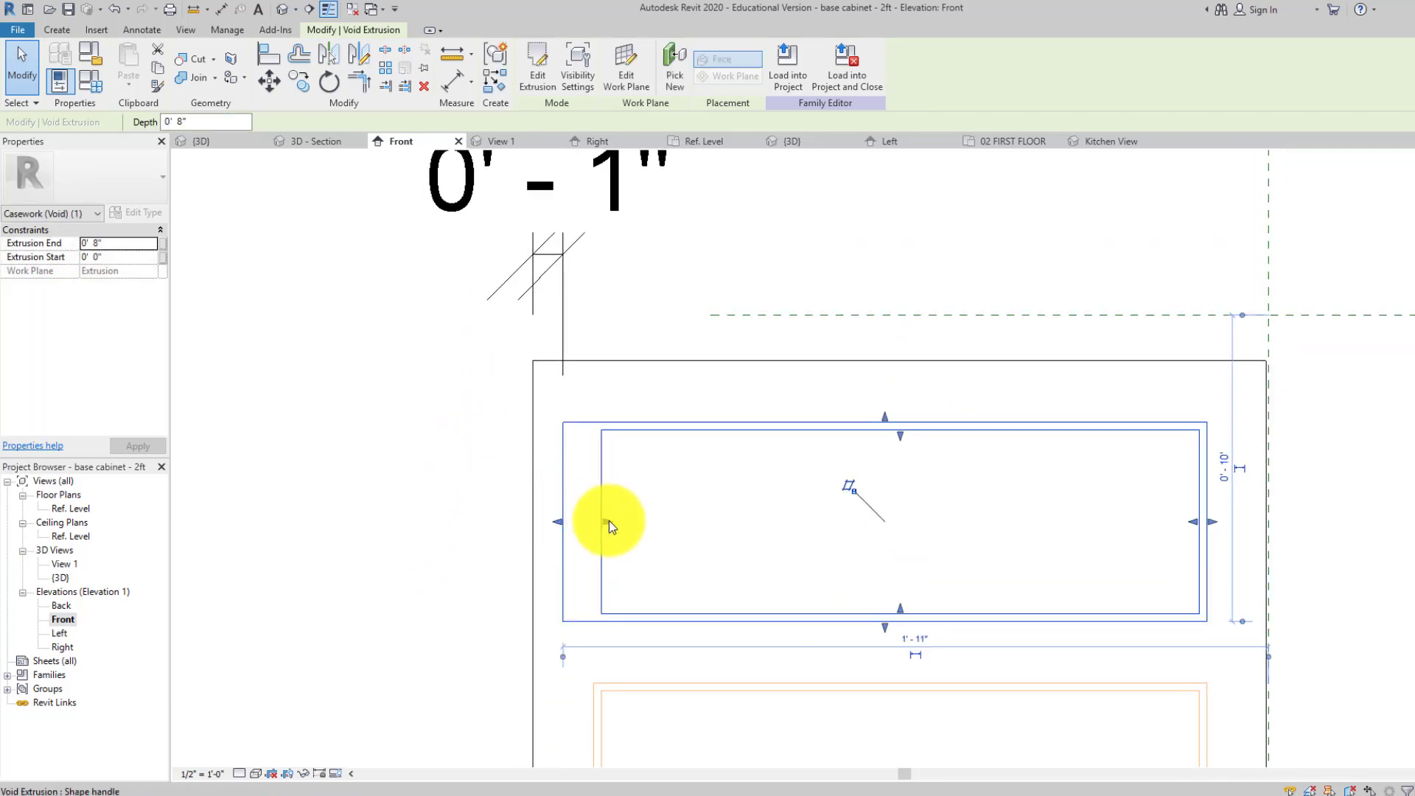
drag(609, 521, 636, 537)
click(636, 536)
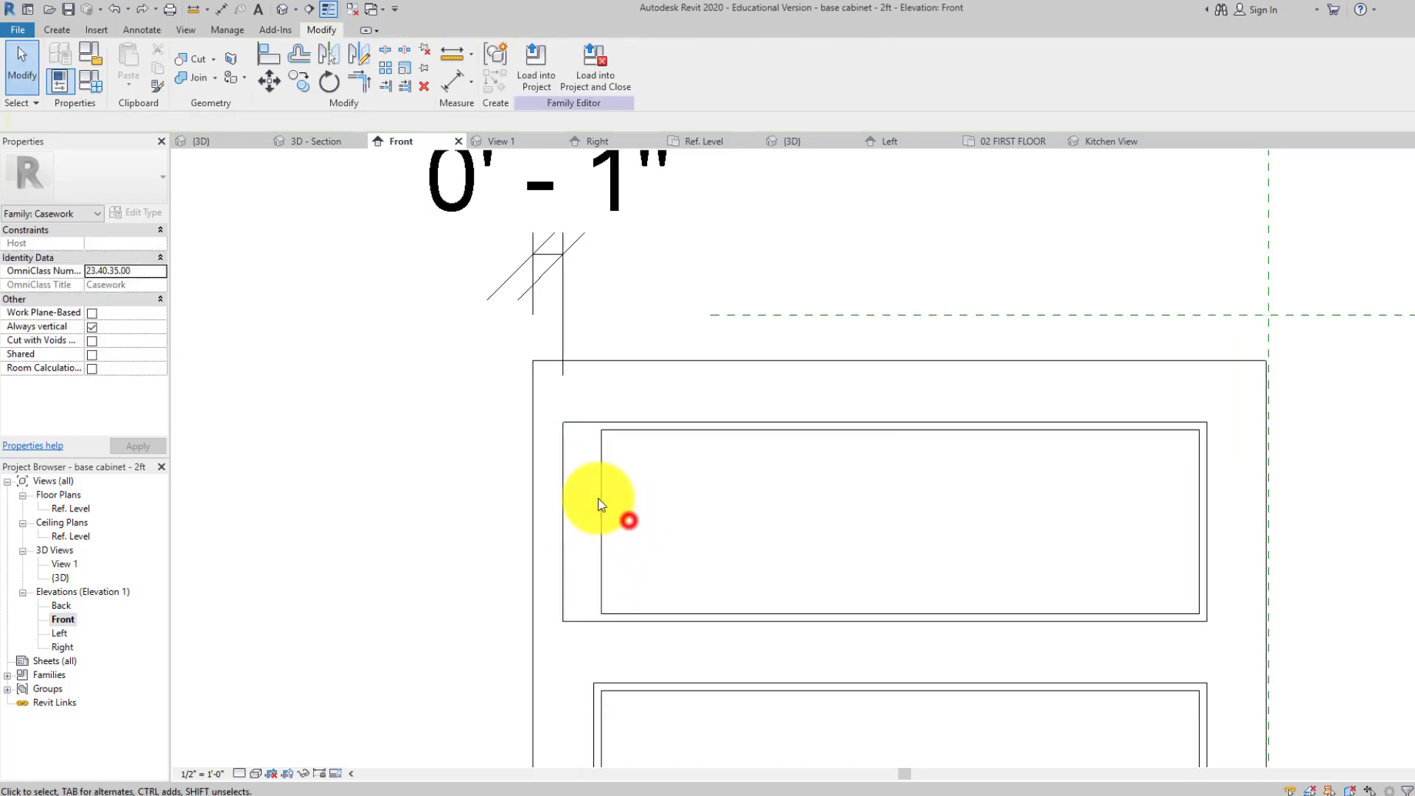
- Edit the top drawer void's sketch so its inner left line sits 1/4" inside the outer one
click(601, 501)
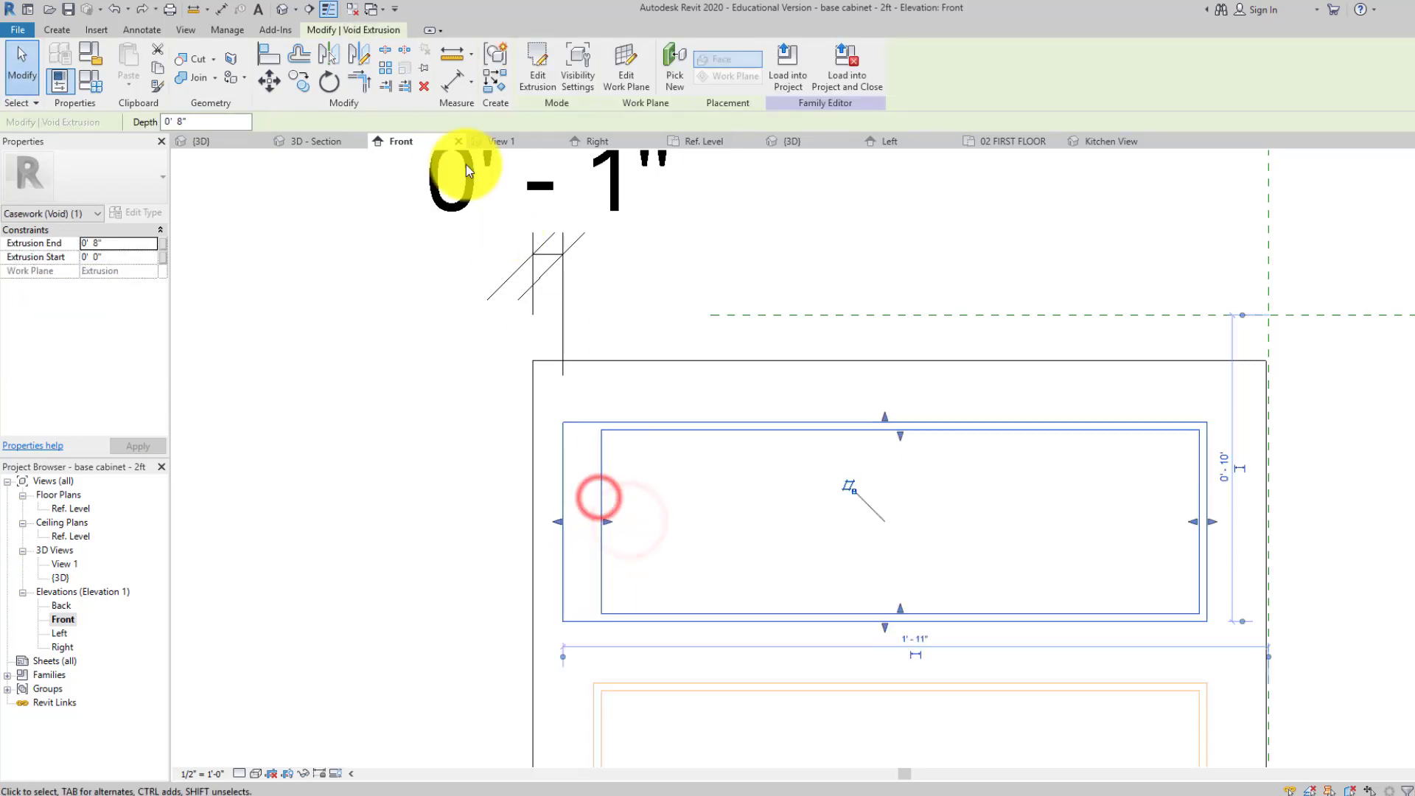
click(541, 72)
drag(604, 513, 577, 511)
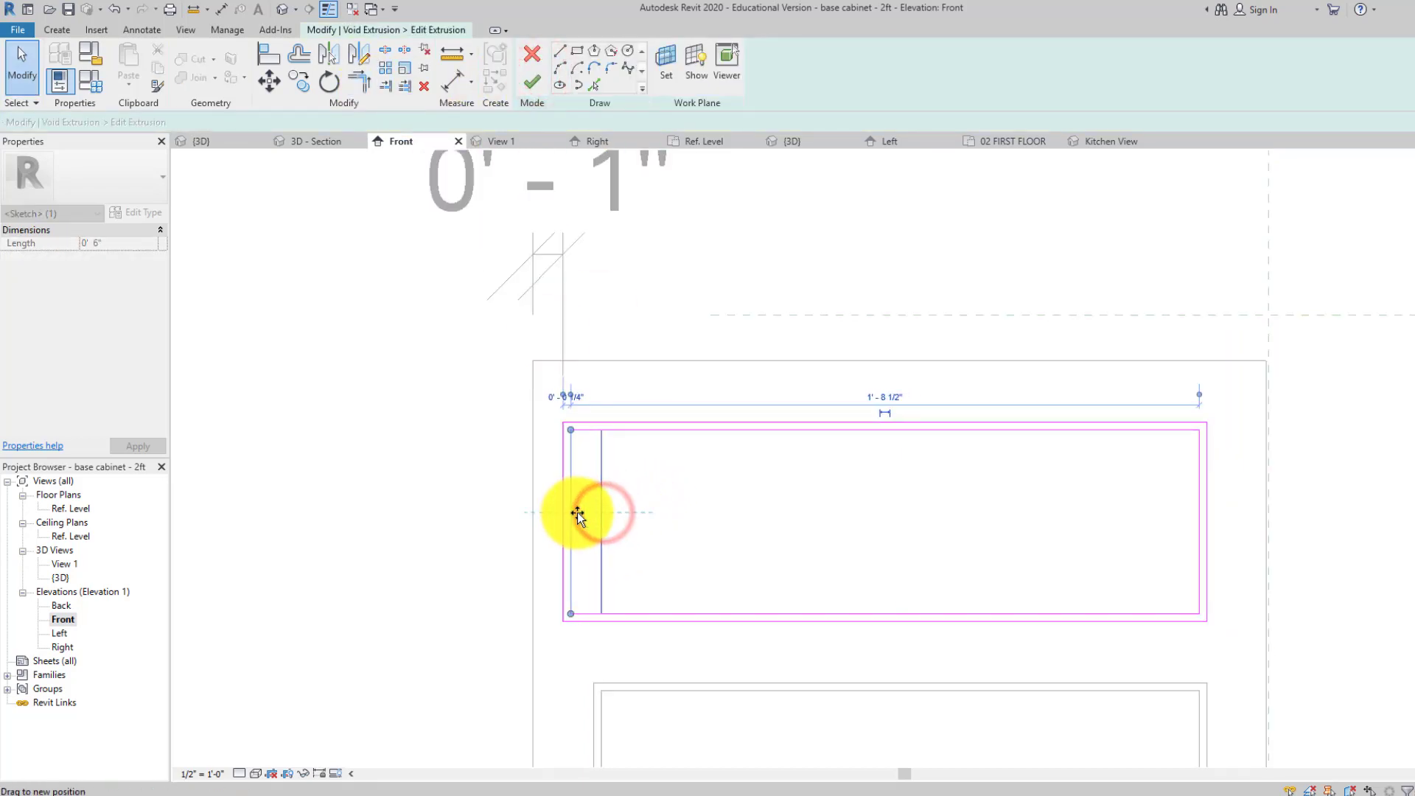
click(652, 522)
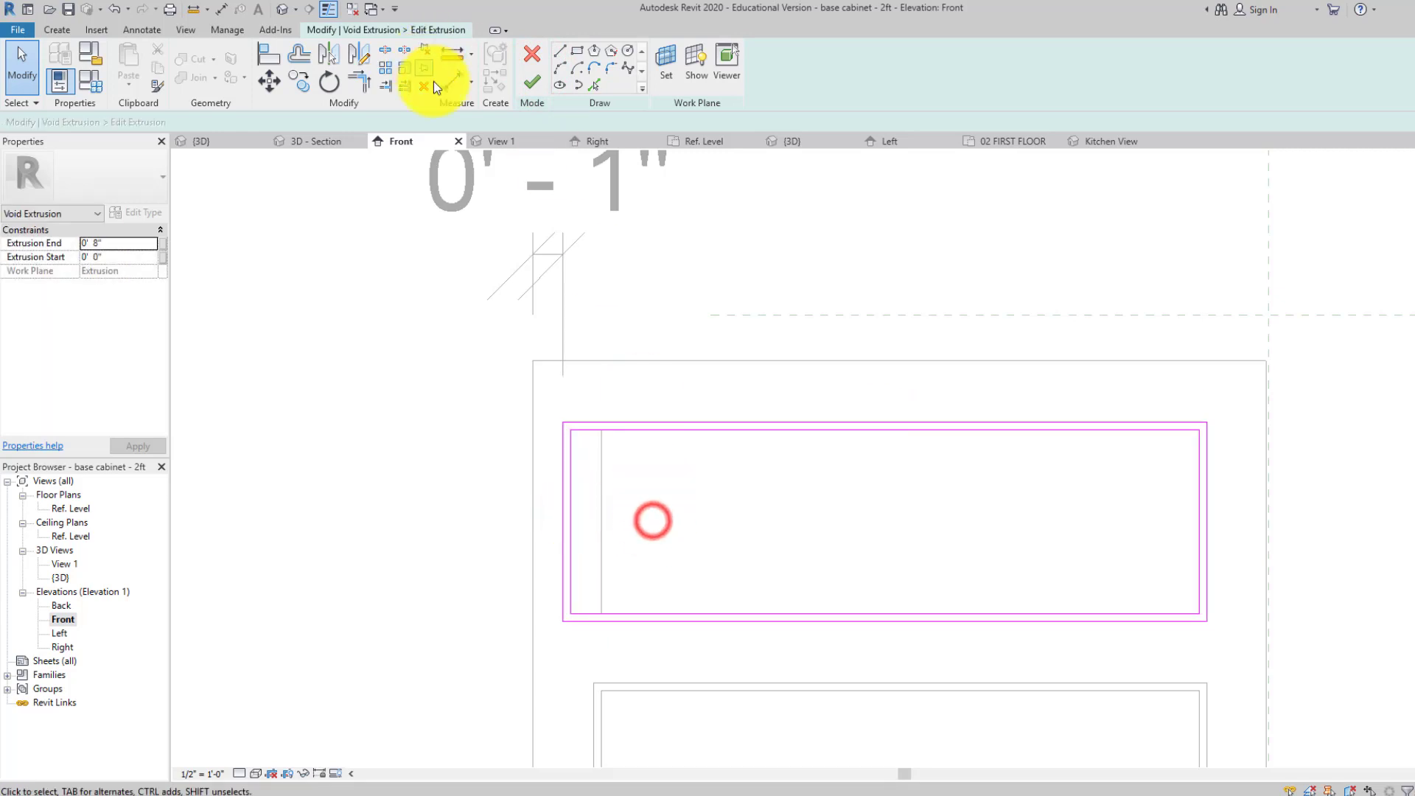
click(534, 83)
click(654, 318)
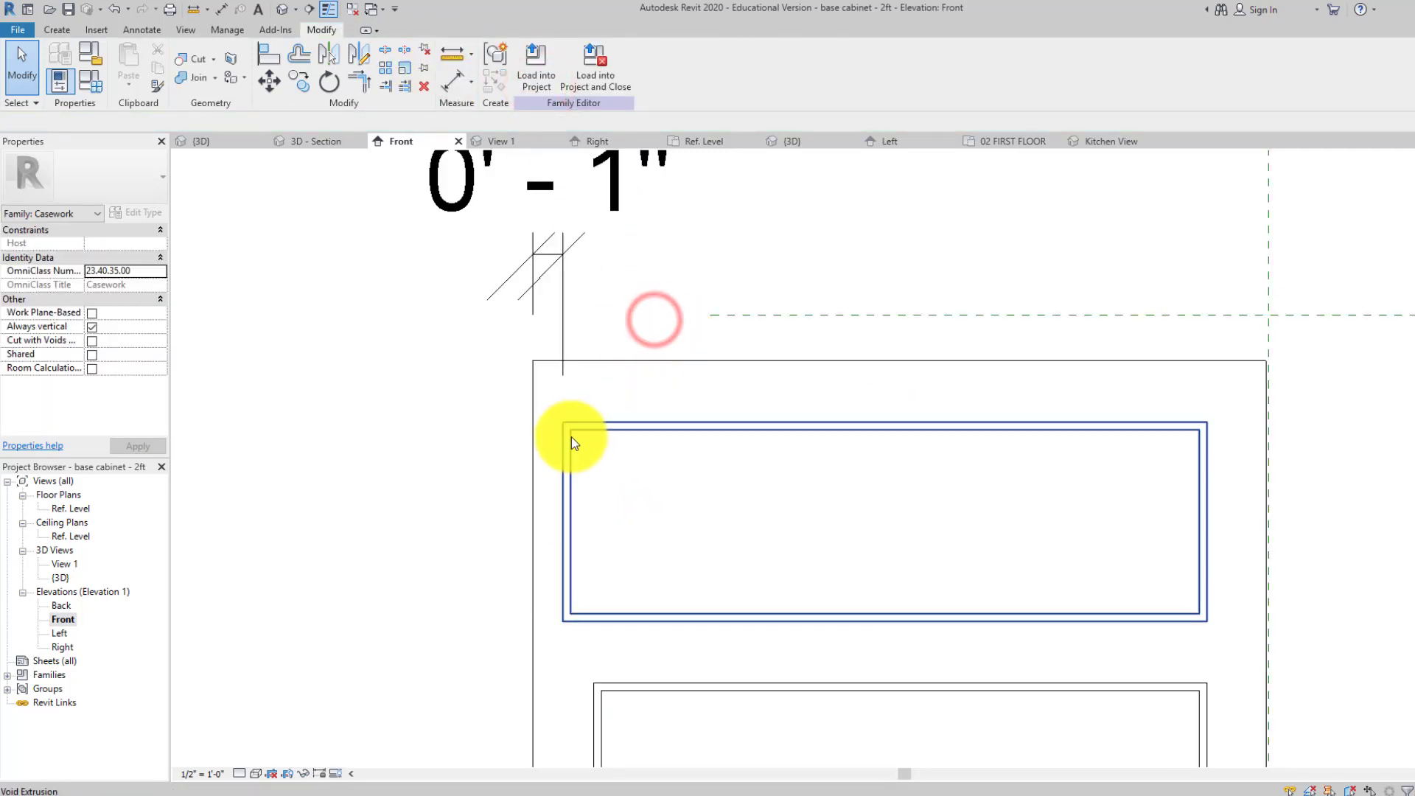
- Edit the middle drawer void's sketch, extending its outer and inner left lines to align with those of the top void
scroll(654, 332, up, 3)
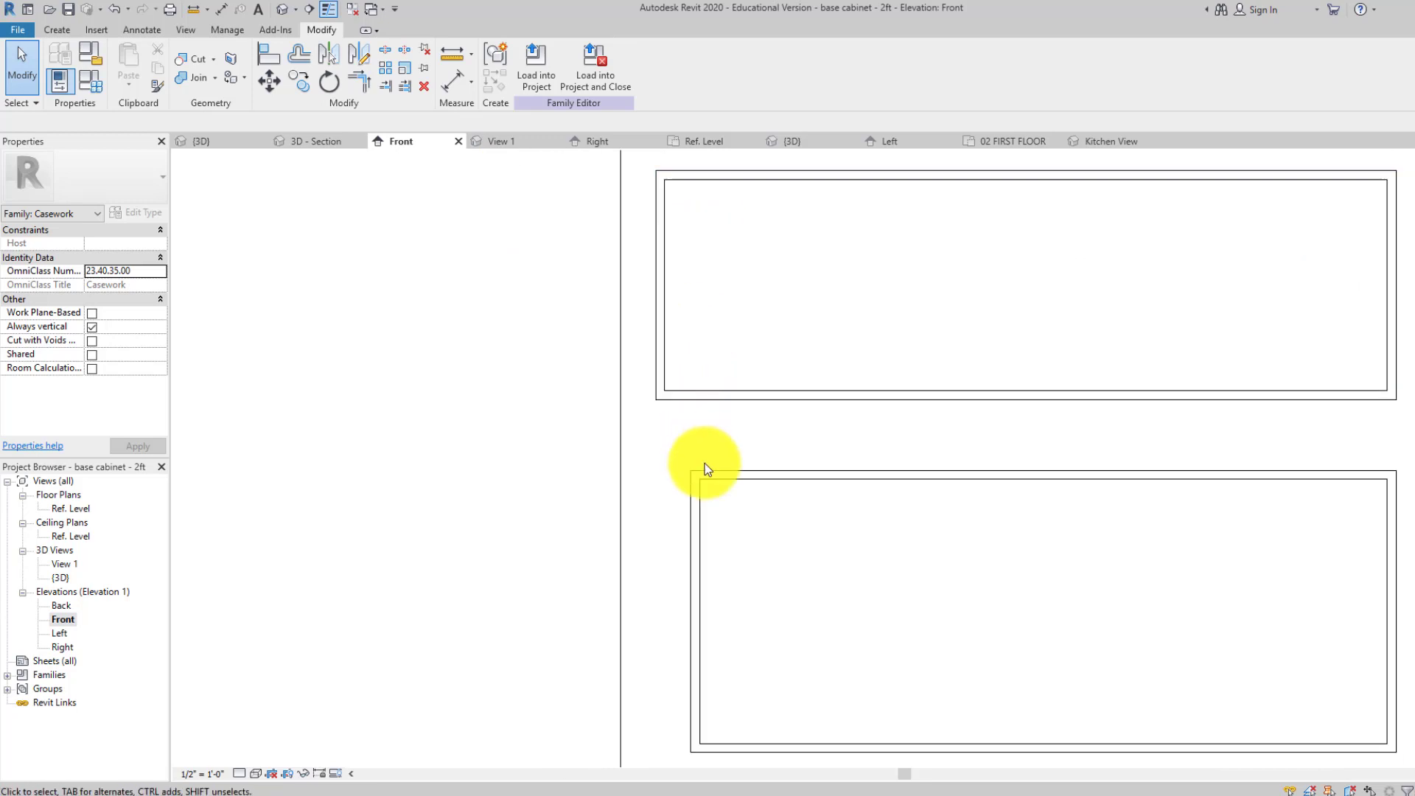
middle_drag(707, 470, 635, 398)
click(664, 413)
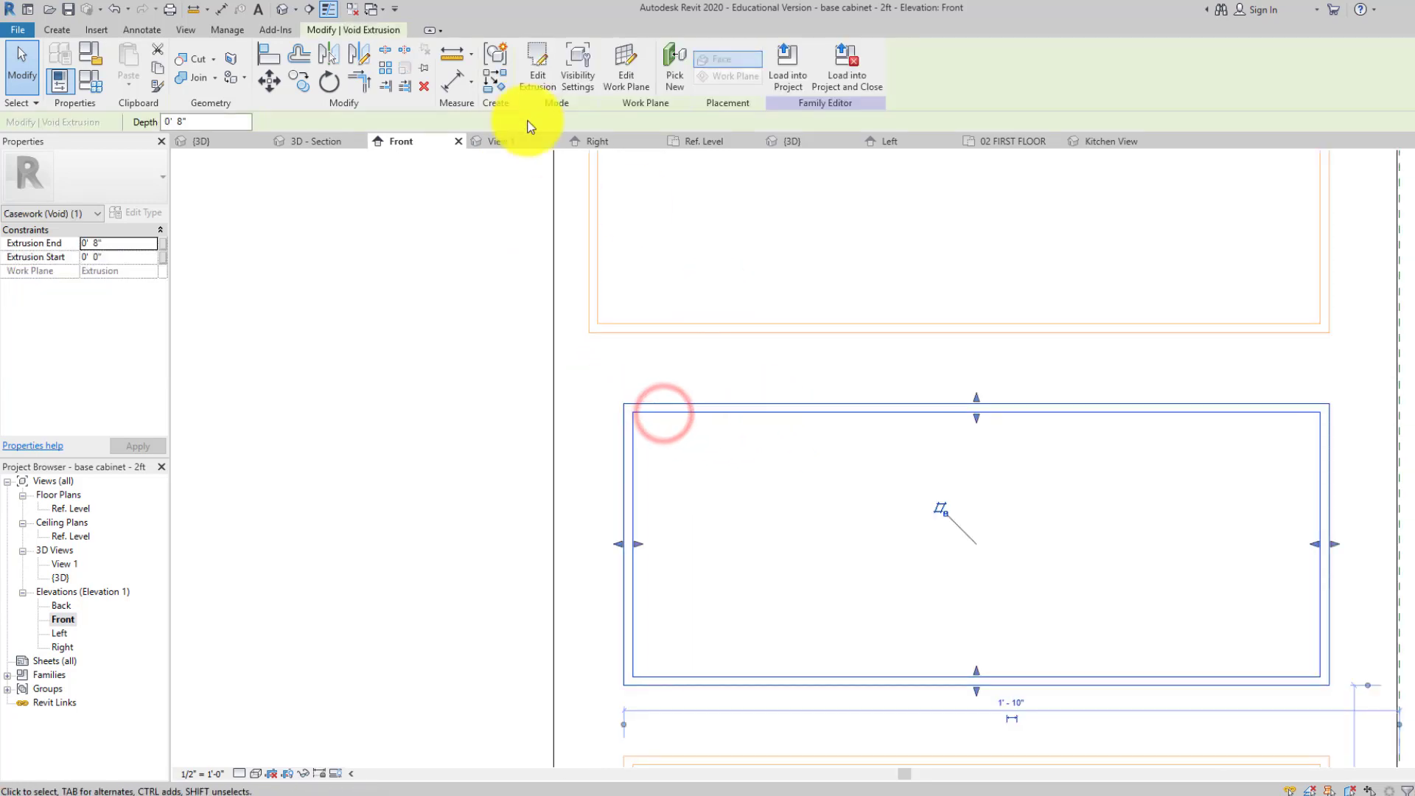
click(537, 71)
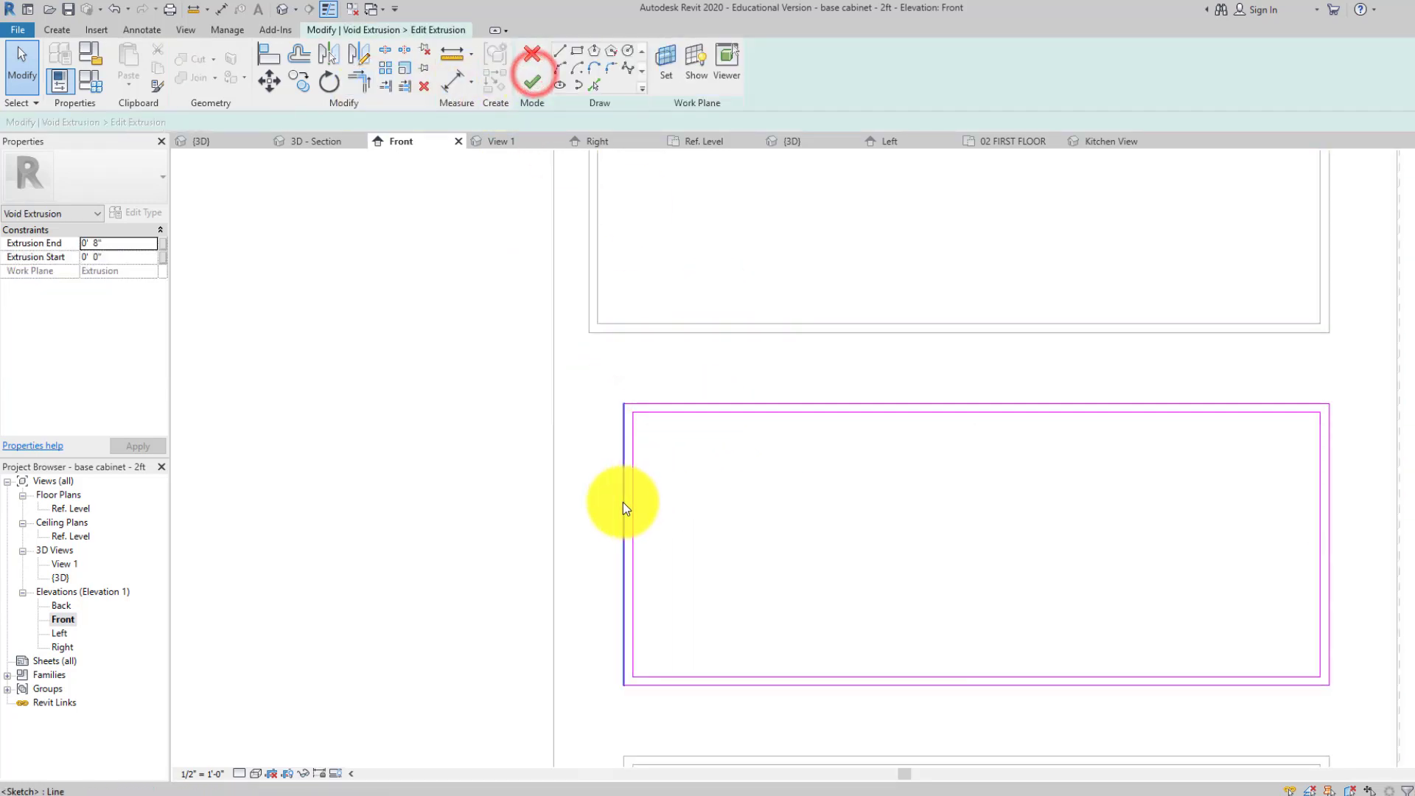
mouse_move(623, 504)
mouse_down()
mouse_move(569, 496)
mouse_move(588, 496)
mouse_up()
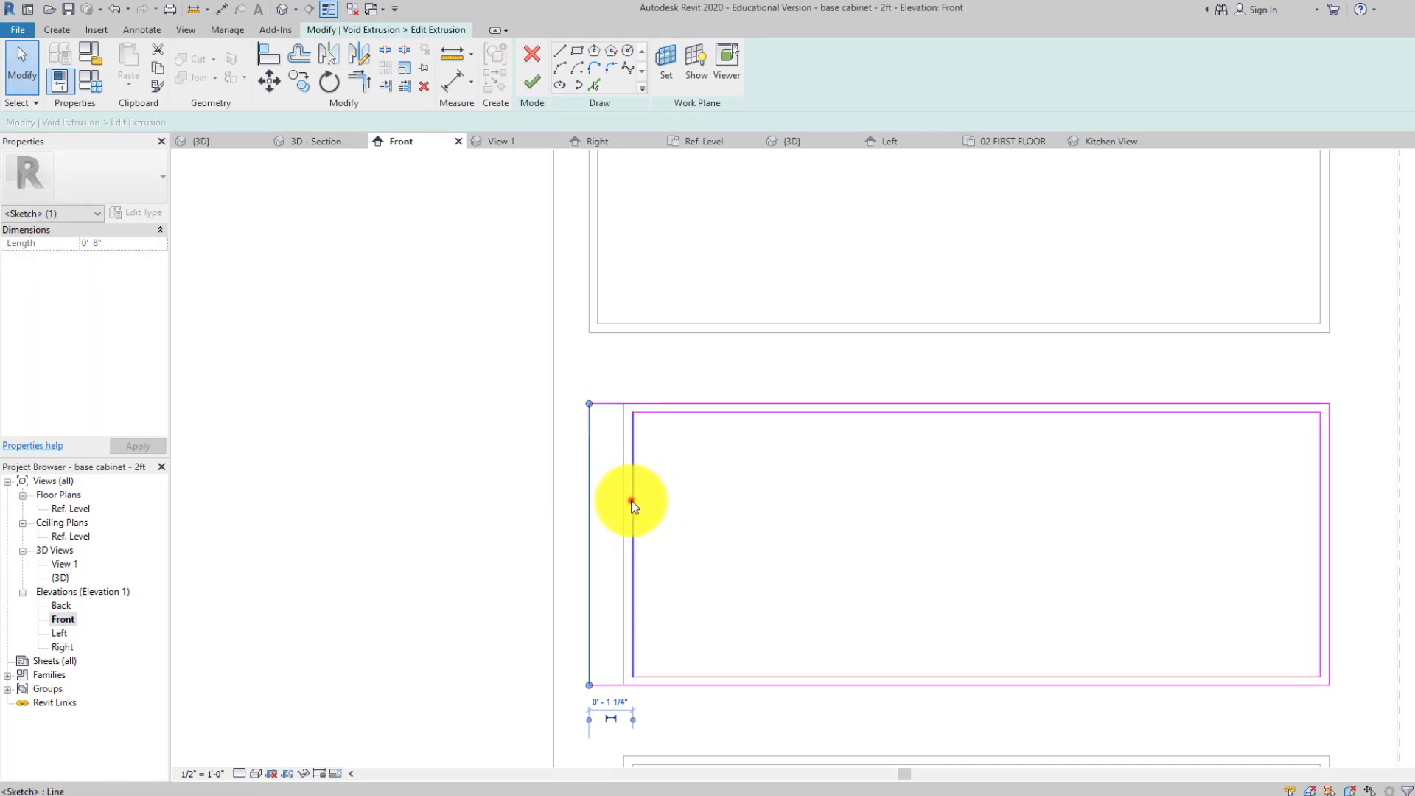
click(632, 504)
click(673, 509)
middle_drag(741, 397, 744, 370)
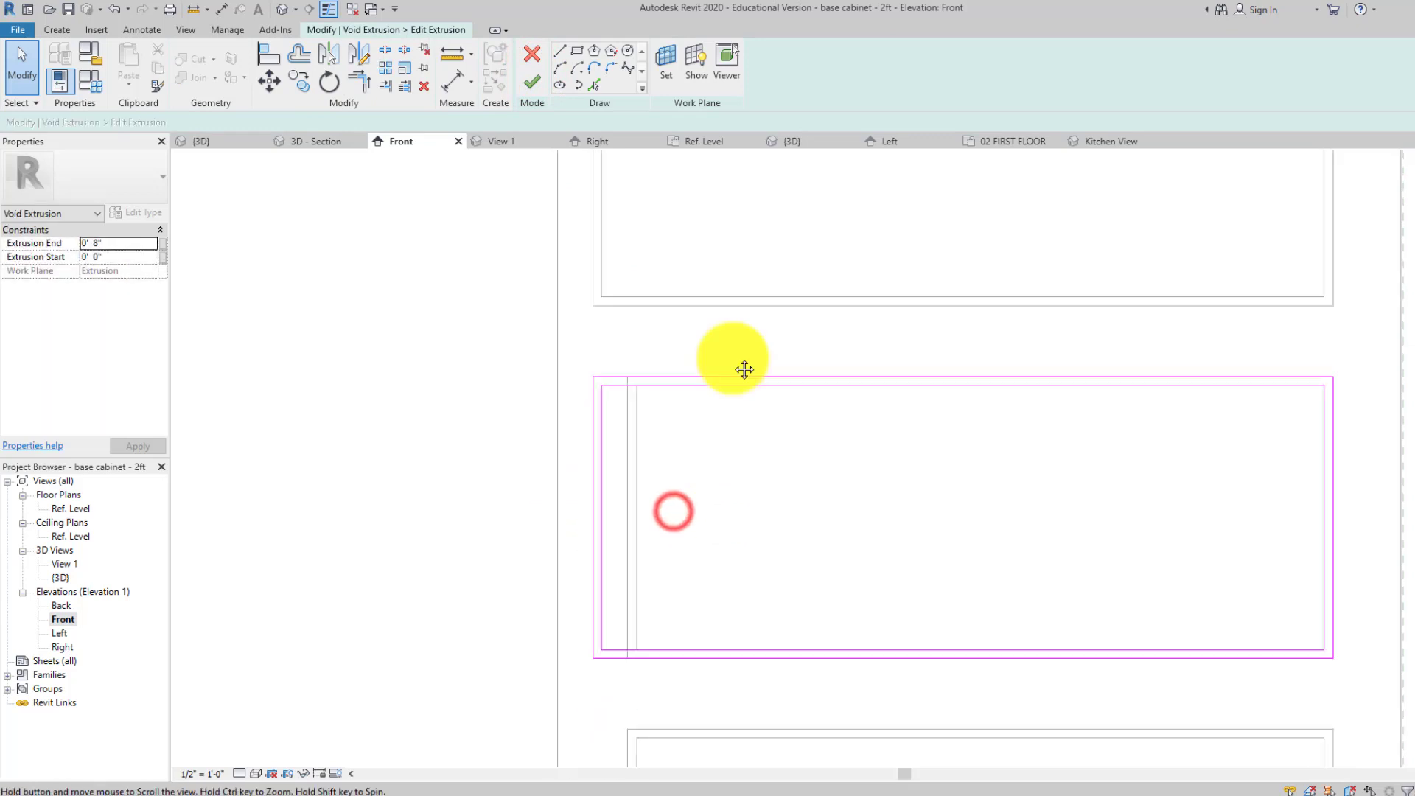
scroll(734, 370, down, 2)
click(533, 84)
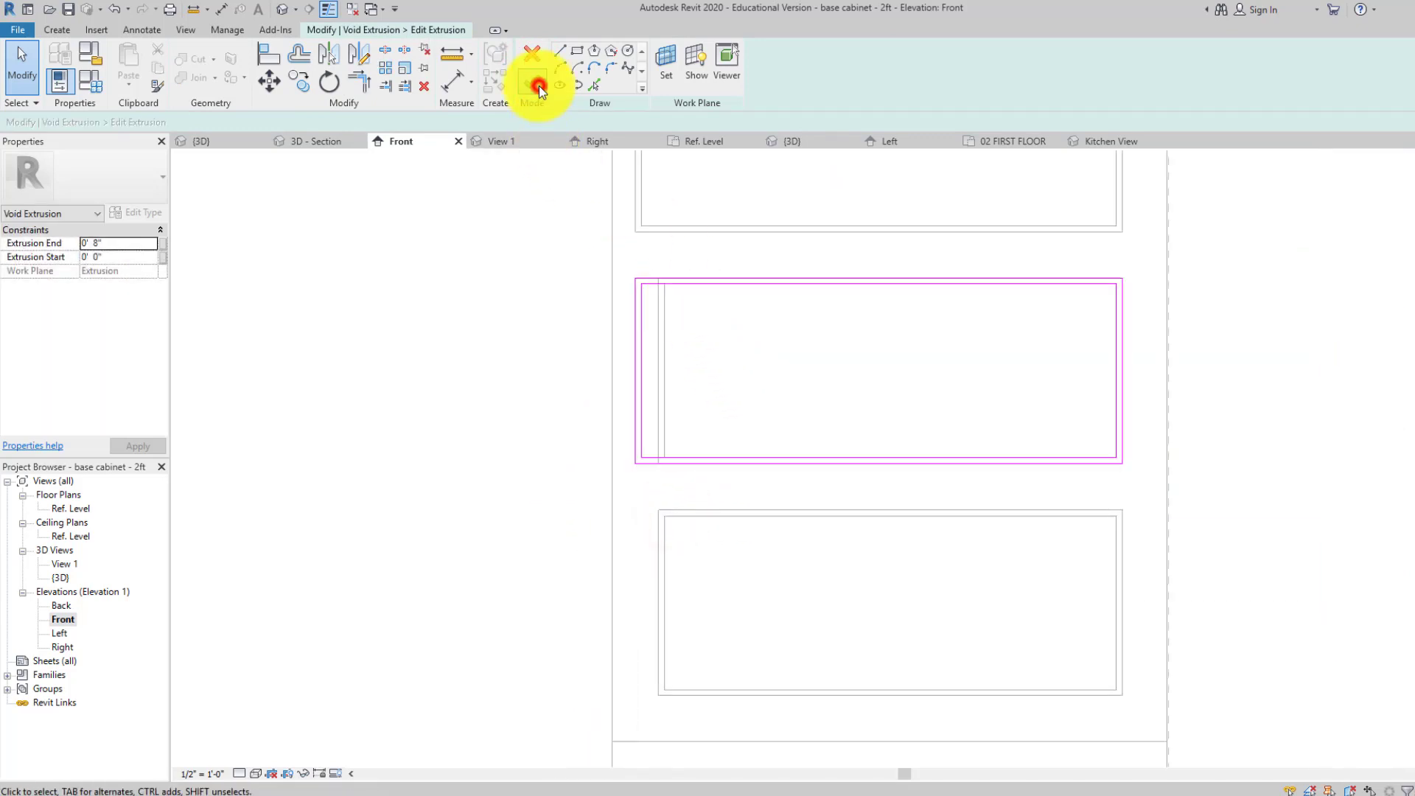
click(700, 325)
- Edit the bottom drawer void's sketch, extending its outer and inner left lines to align with those of the middle void
middle_drag(707, 344, 720, 499)
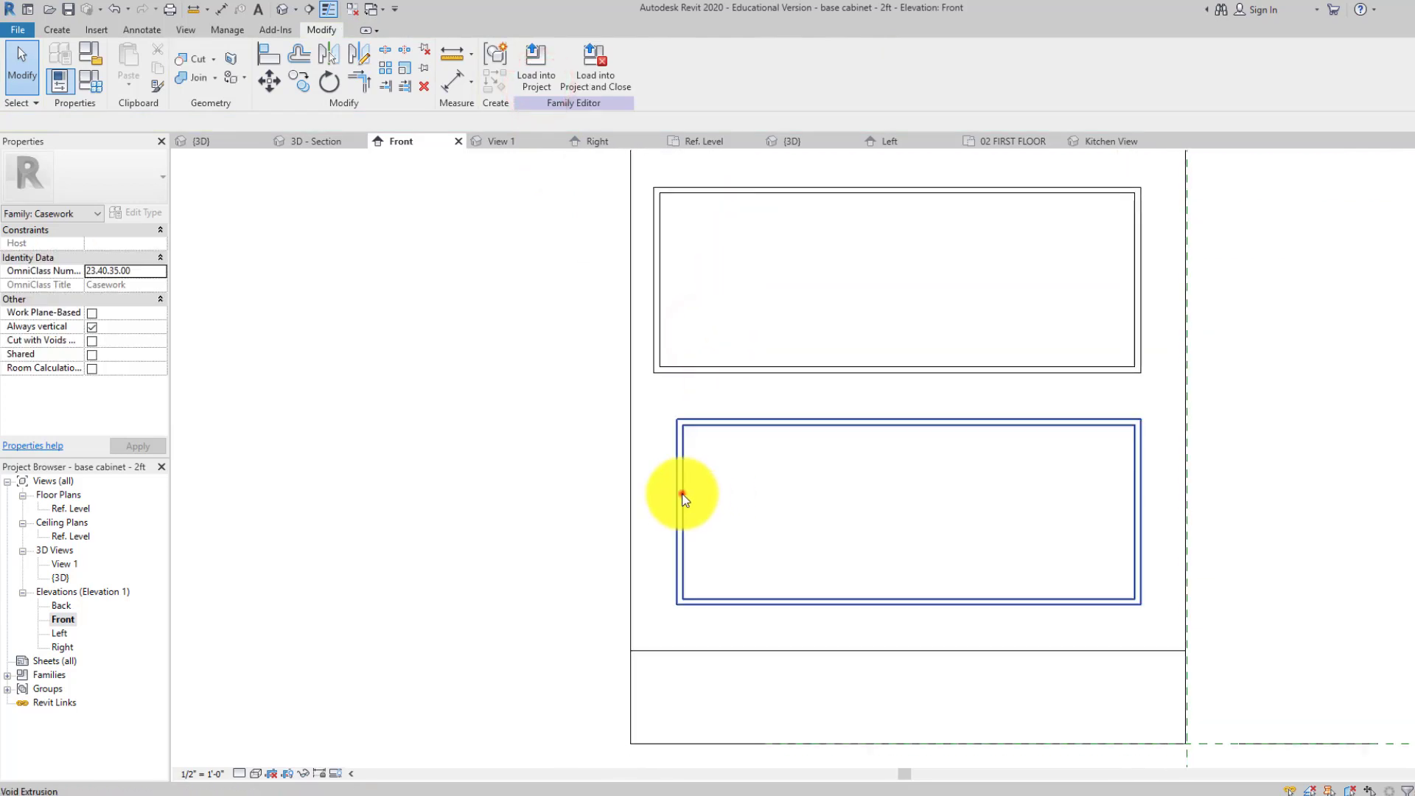
click(681, 495)
click(525, 65)
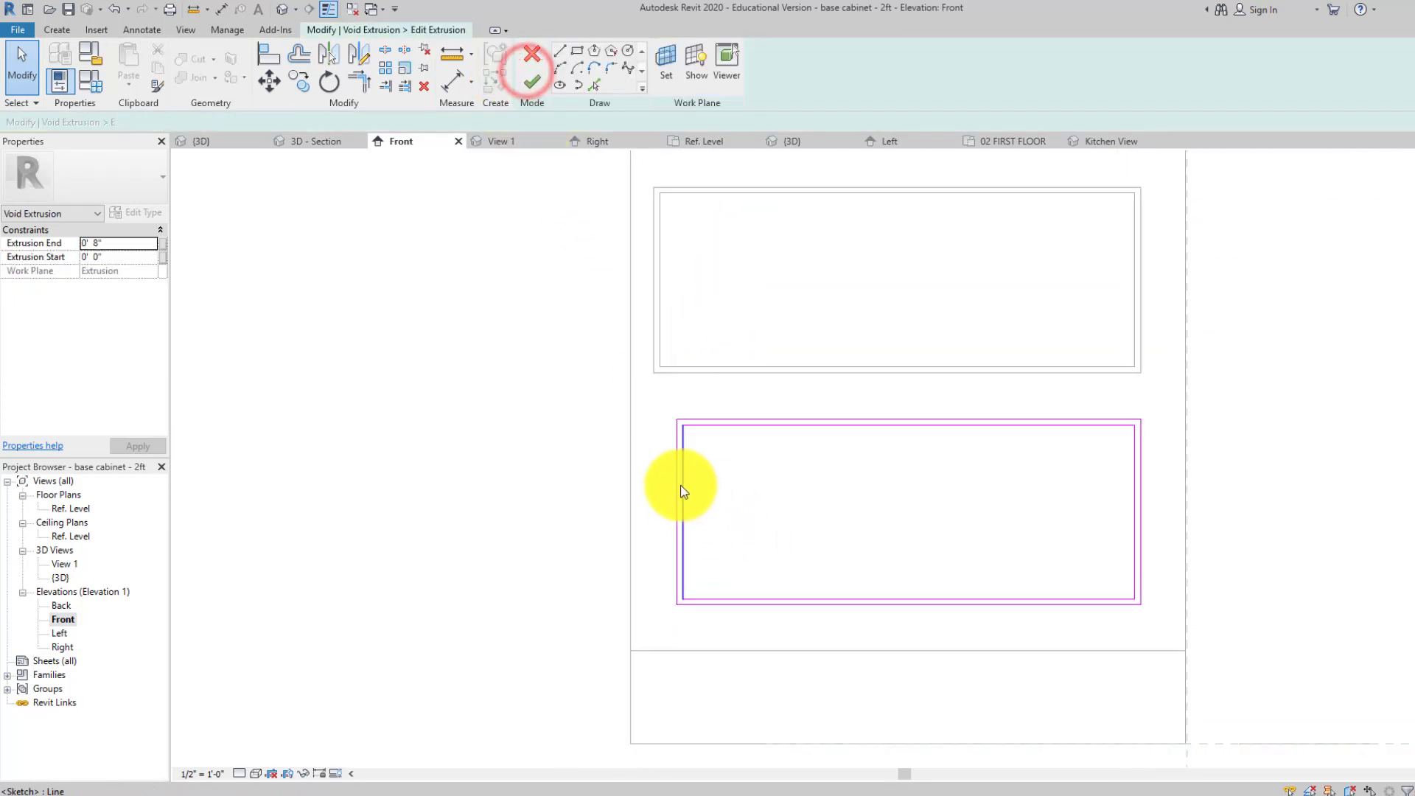
drag(677, 486, 656, 480)
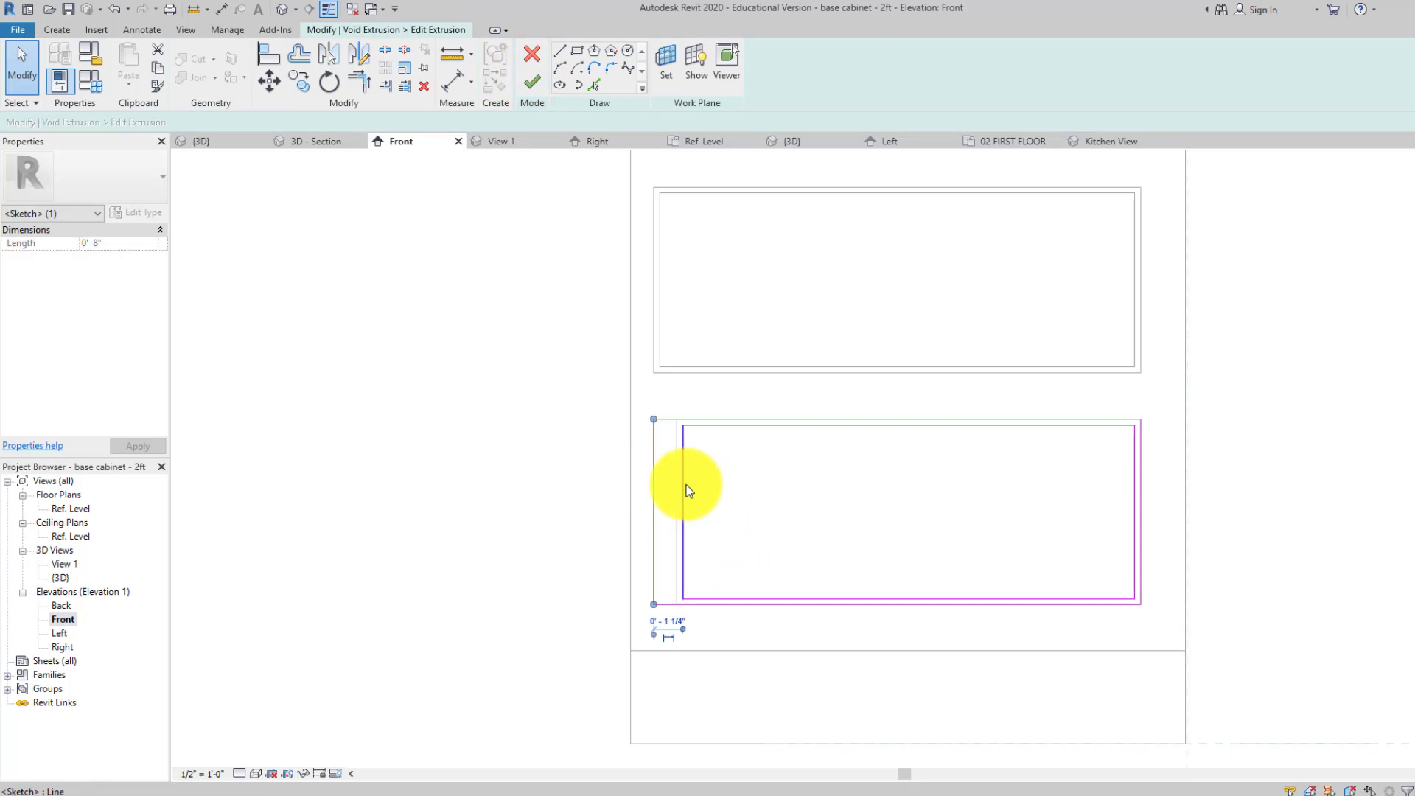
click(683, 483)
click(732, 512)
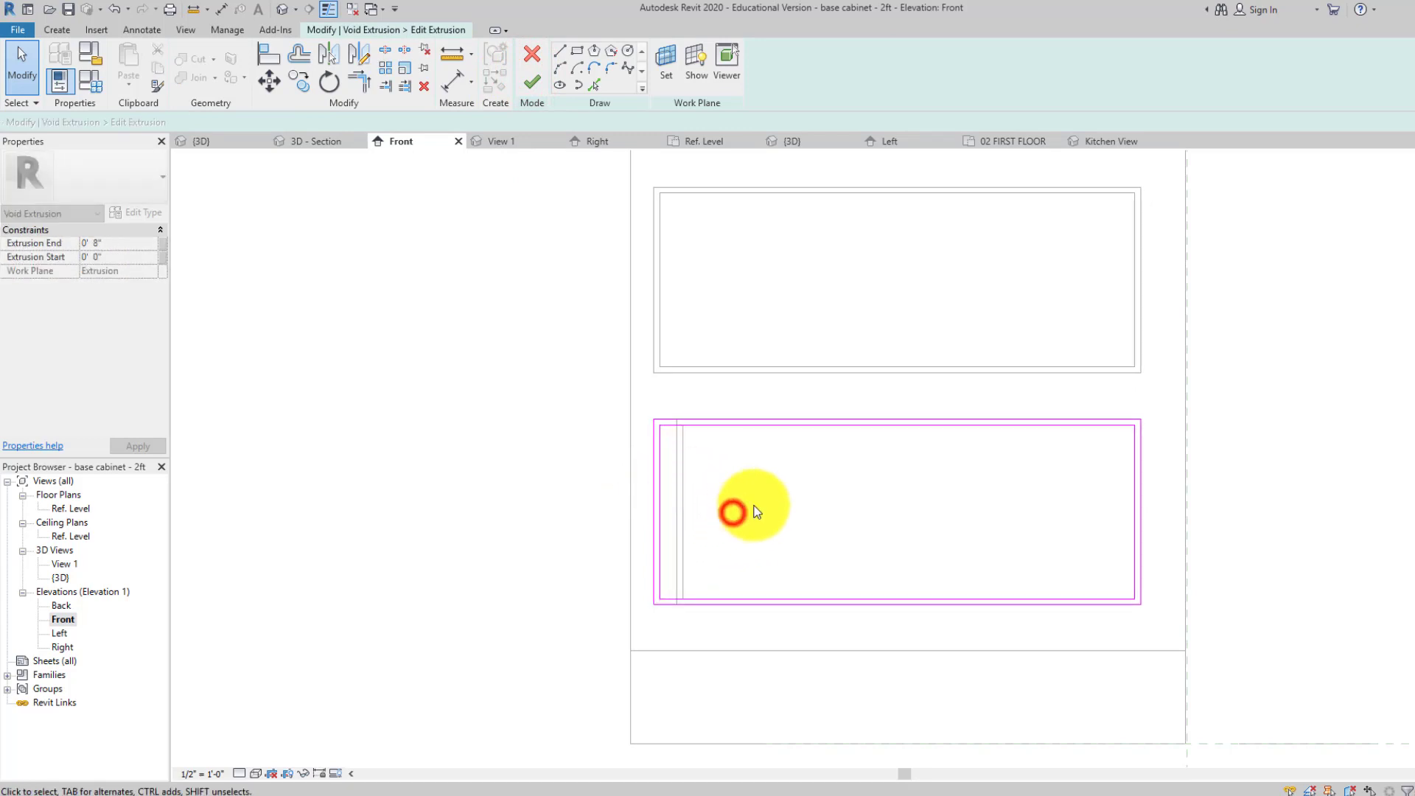
click(528, 80)
click(557, 358)
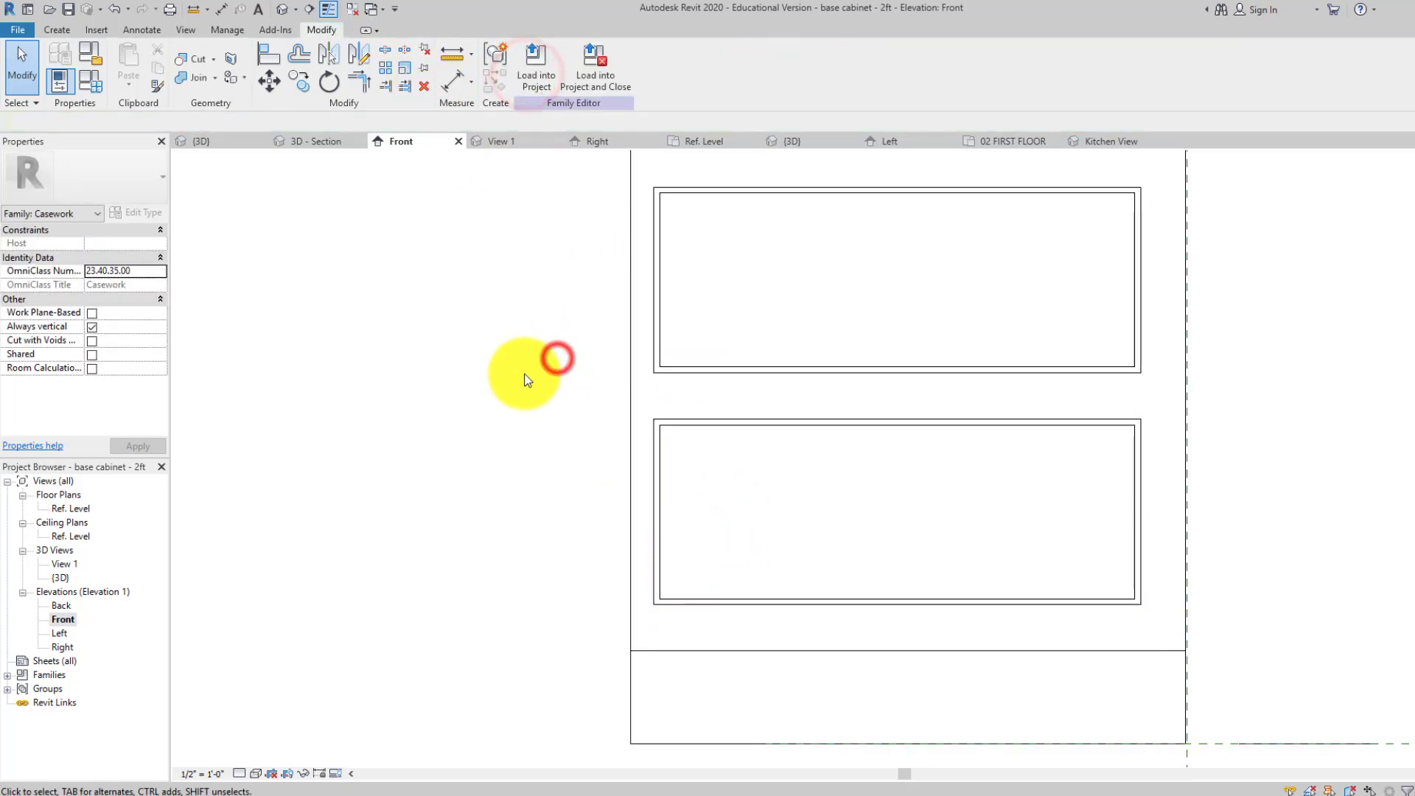
- Load the 2 ft base cabinet family into the Tiny House project, overwriting the existing version
scroll(522, 433, down, 3)
middle_drag(522, 433, 507, 539)
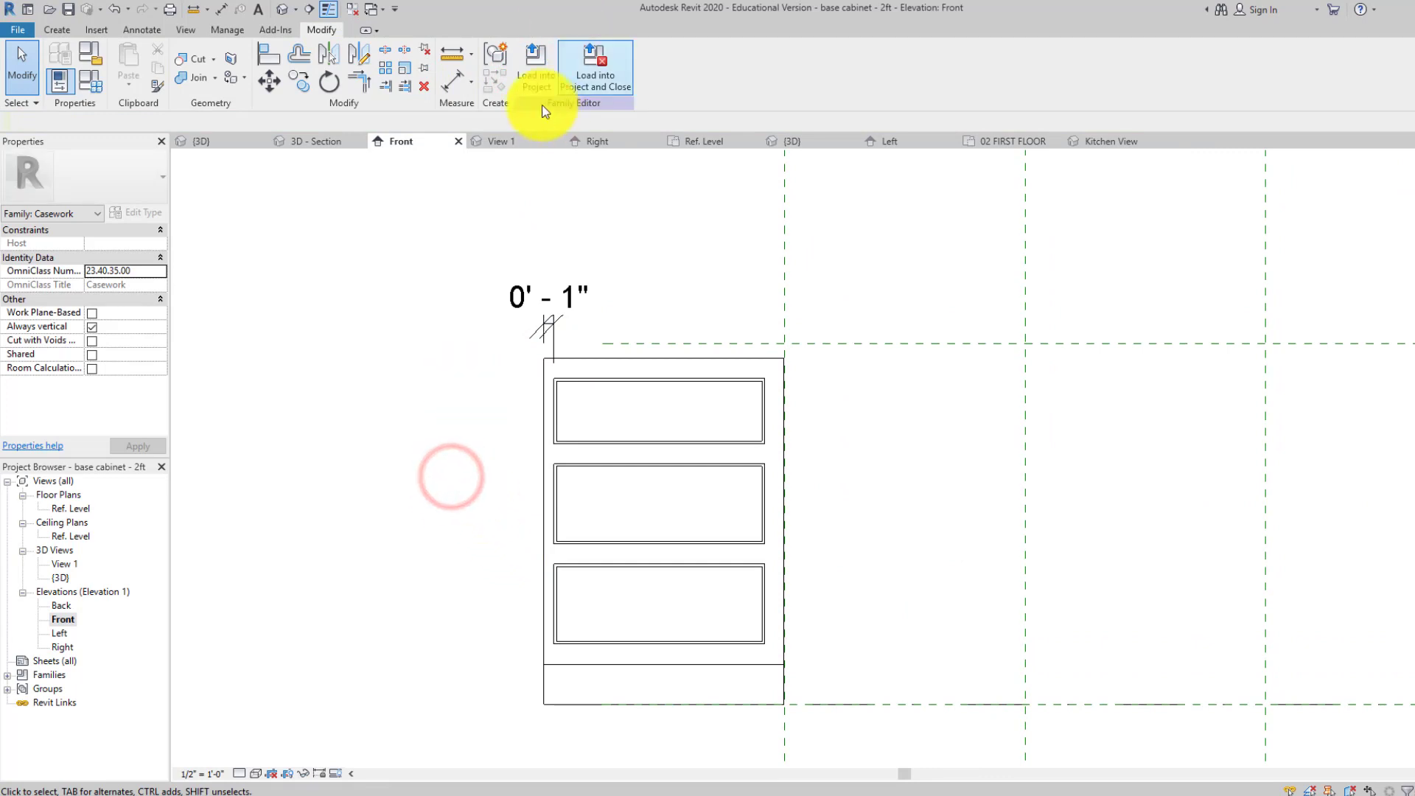
click(538, 57)
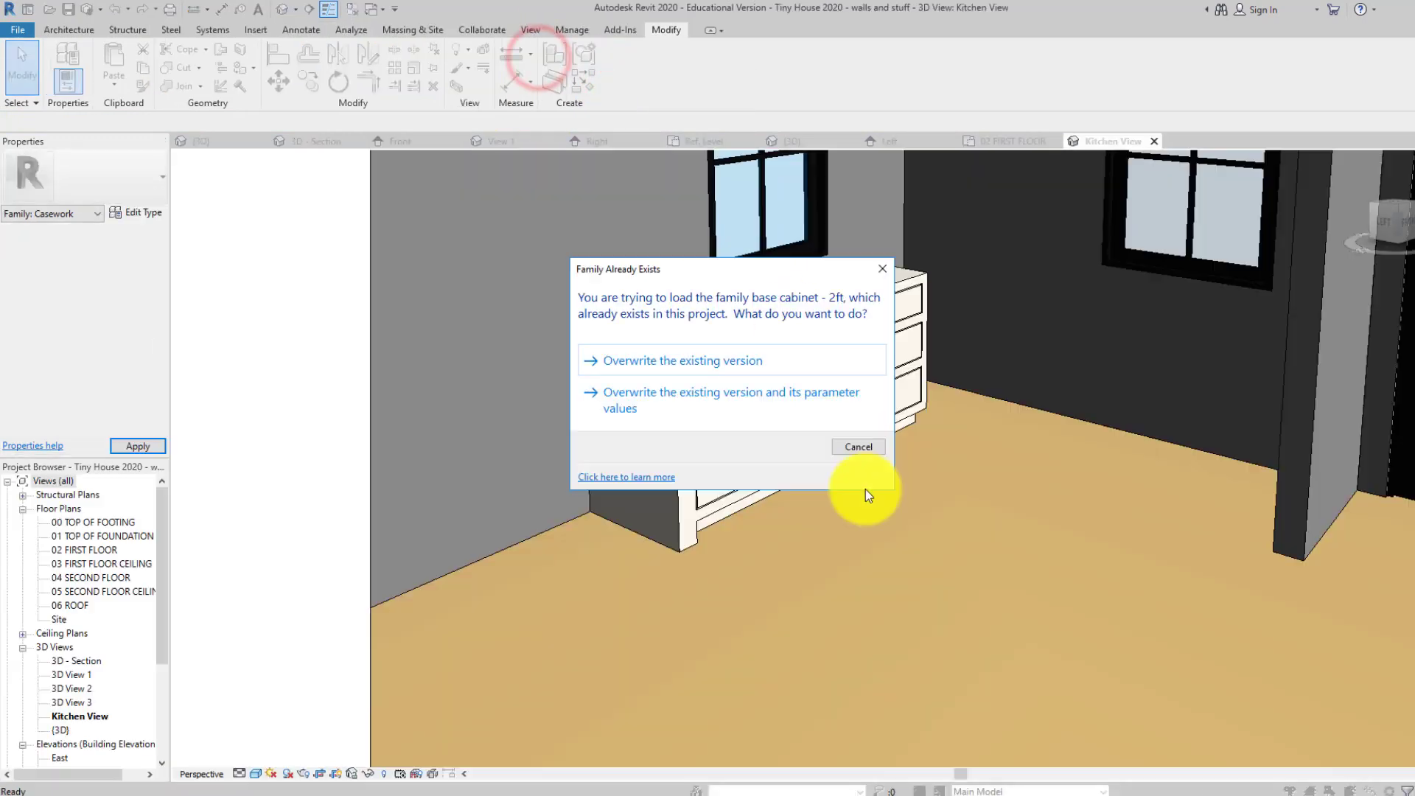
click(706, 360)
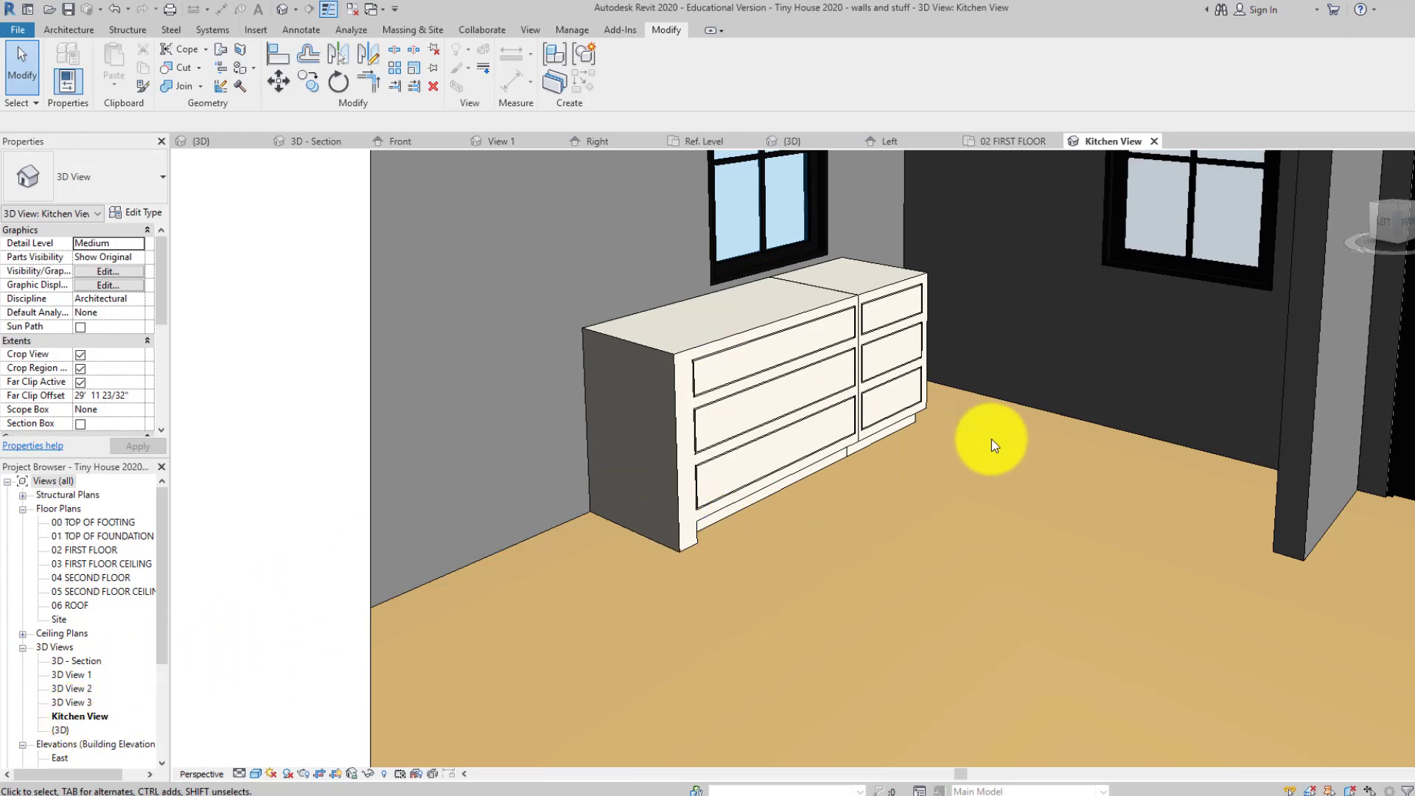
- Inspect the joint and drawer spacing between the 4 ft and 2 ft base cabinets in the Kitchen View
scroll(993, 439, up, 5)
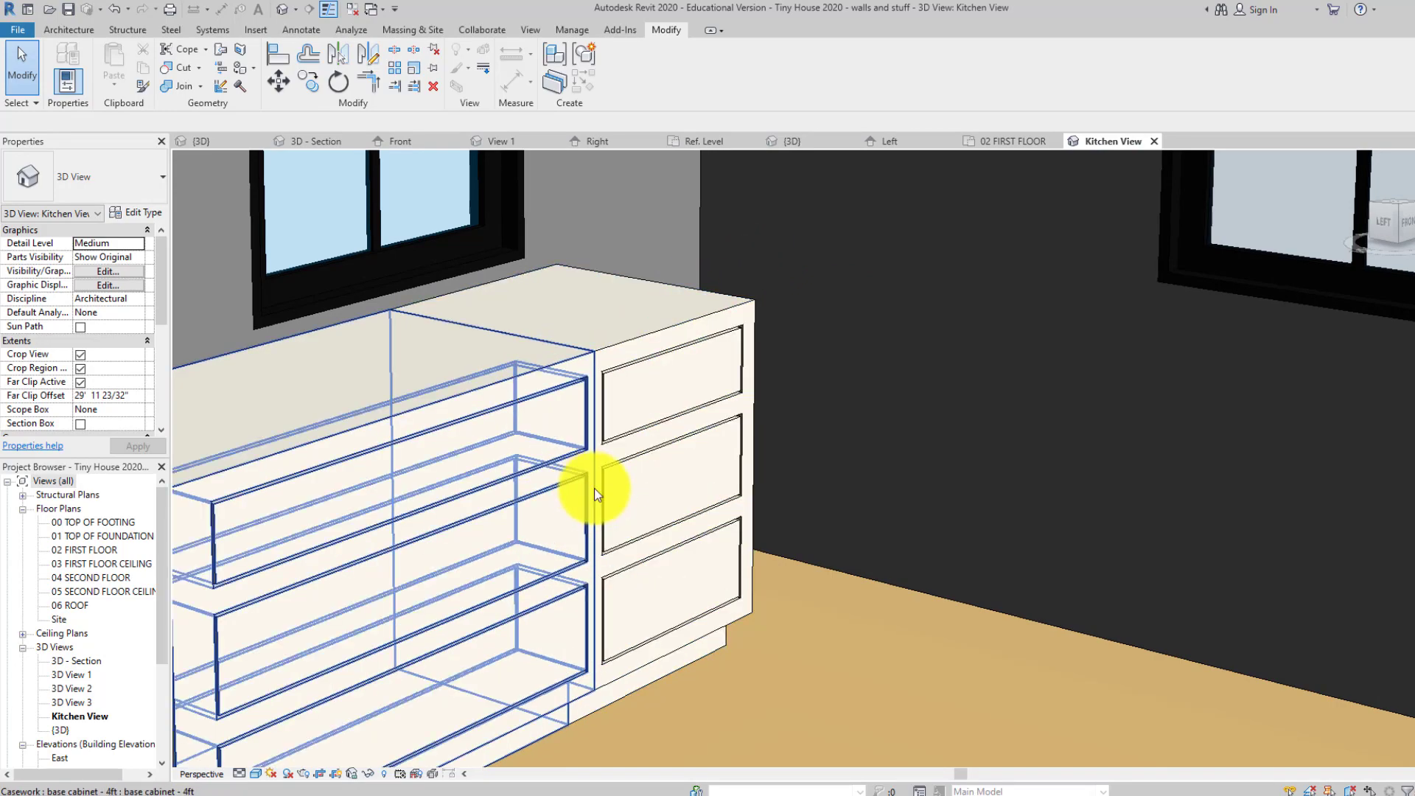
scroll(806, 354, up, 3)
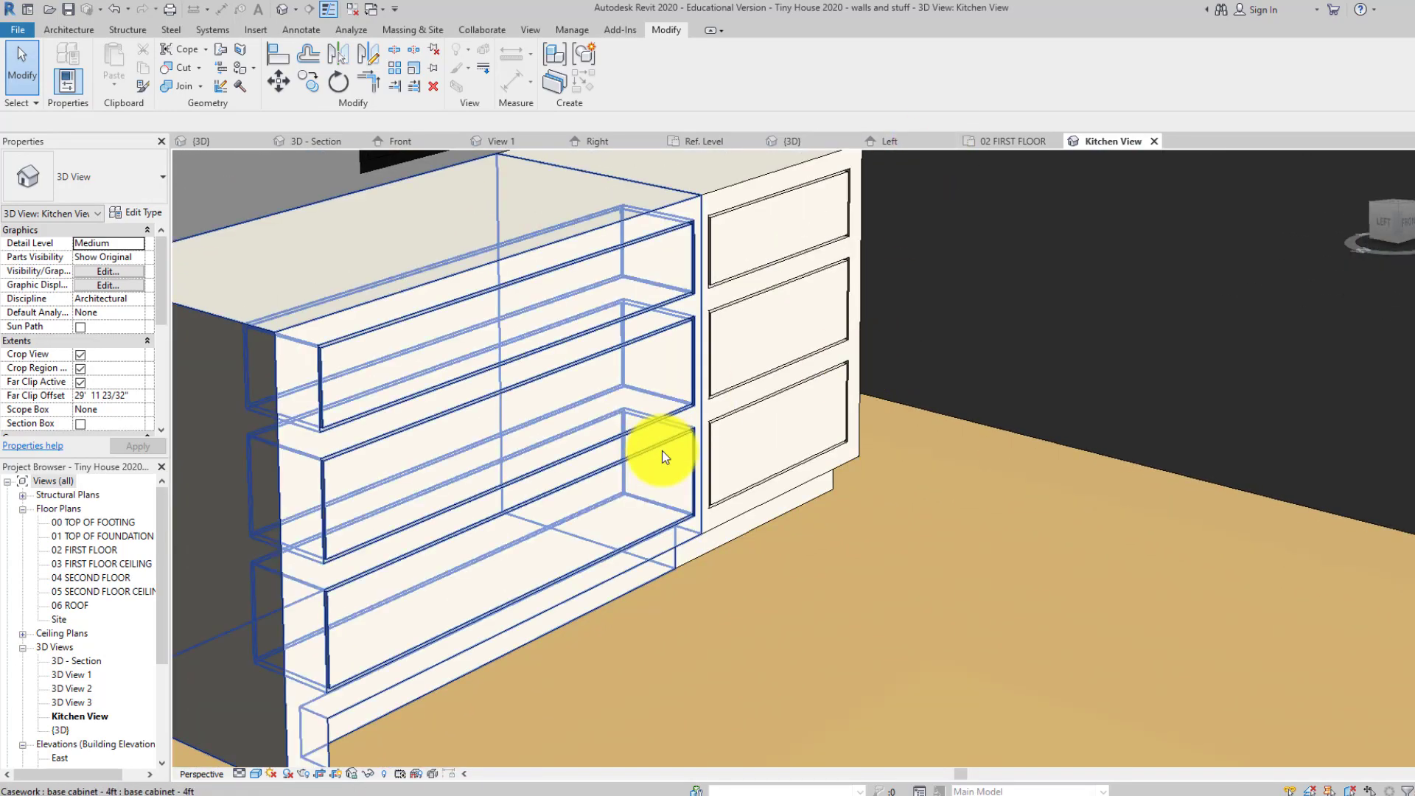
scroll(720, 483, down, 4)
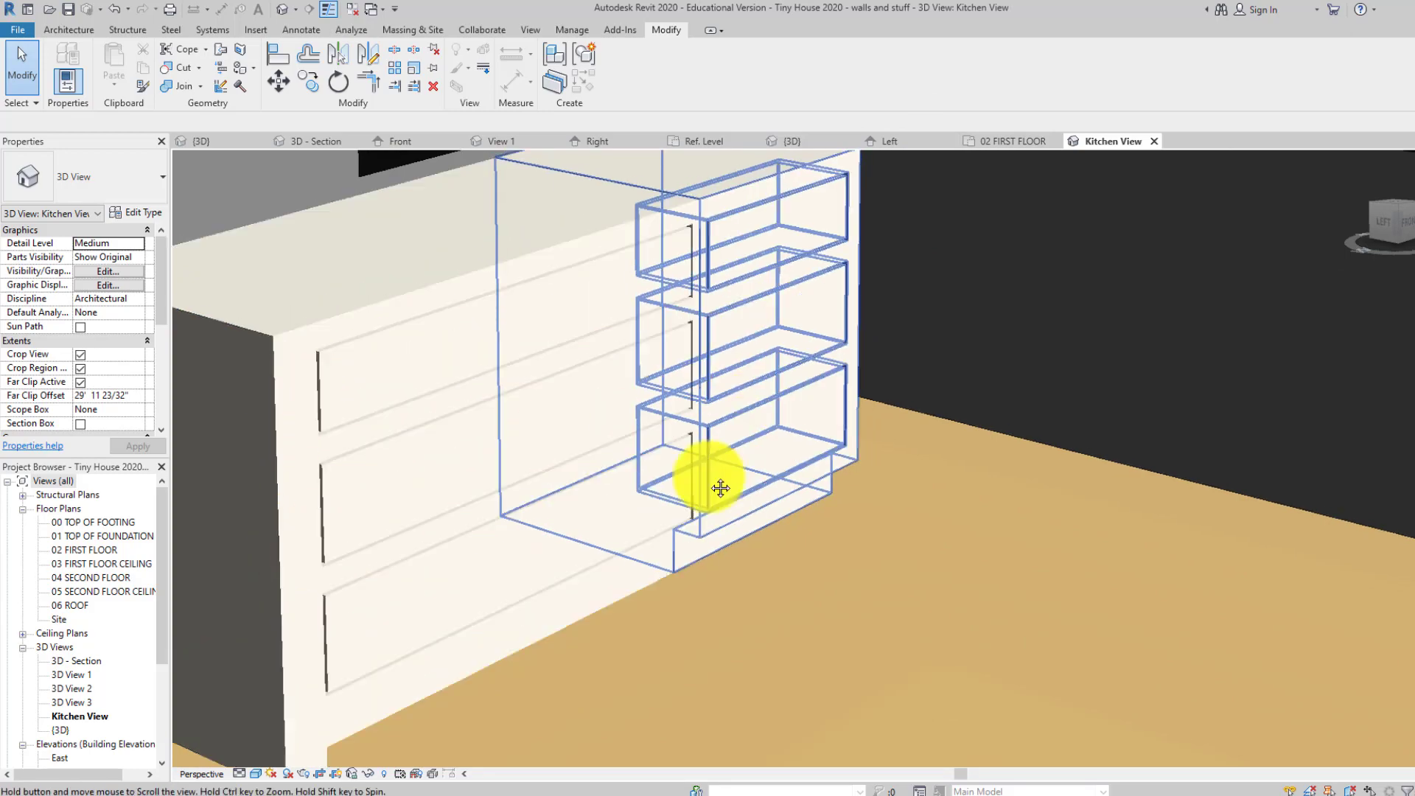
scroll(604, 436, up, 3)
scroll(603, 431, down, 4)
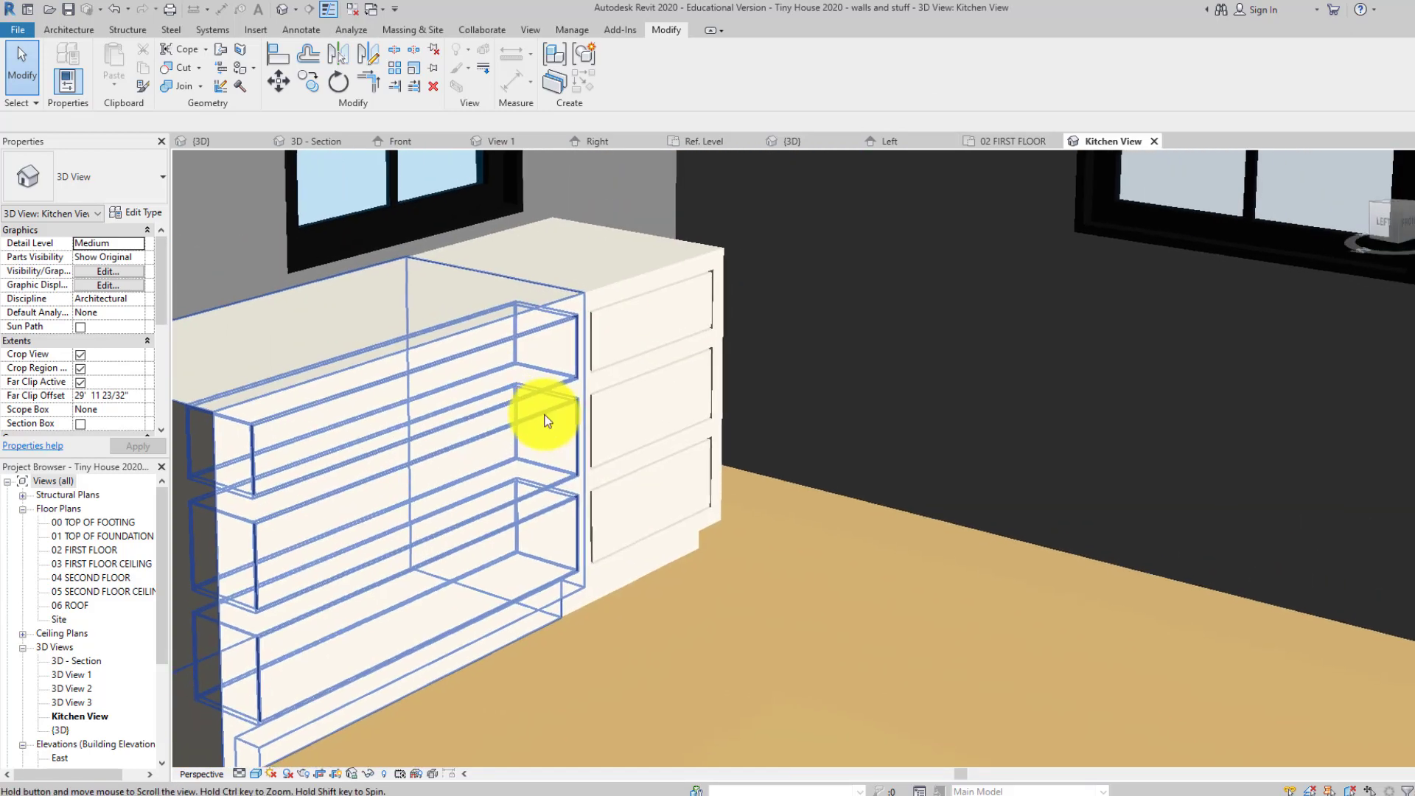
scroll(661, 284, up, 2)
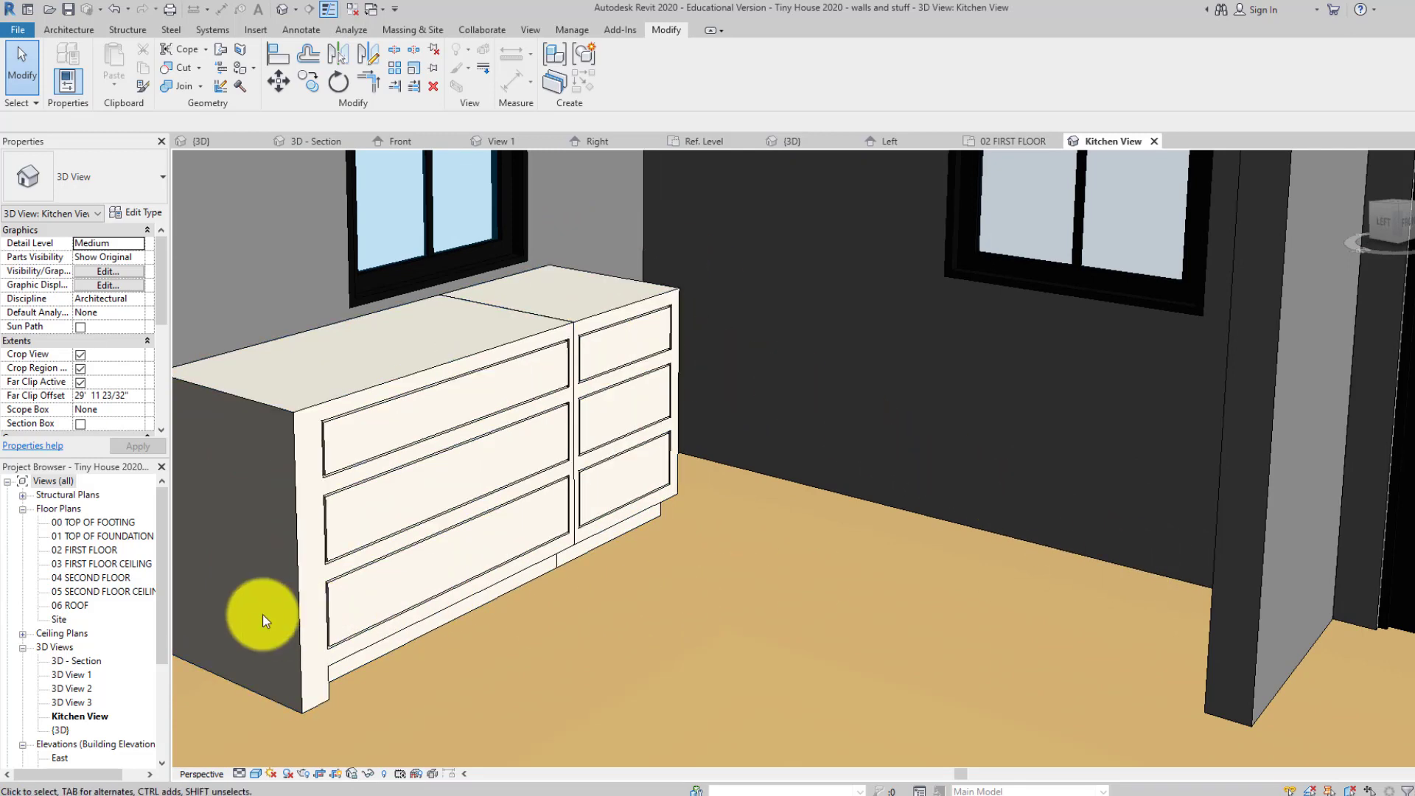
middle_drag(489, 609, 555, 696)
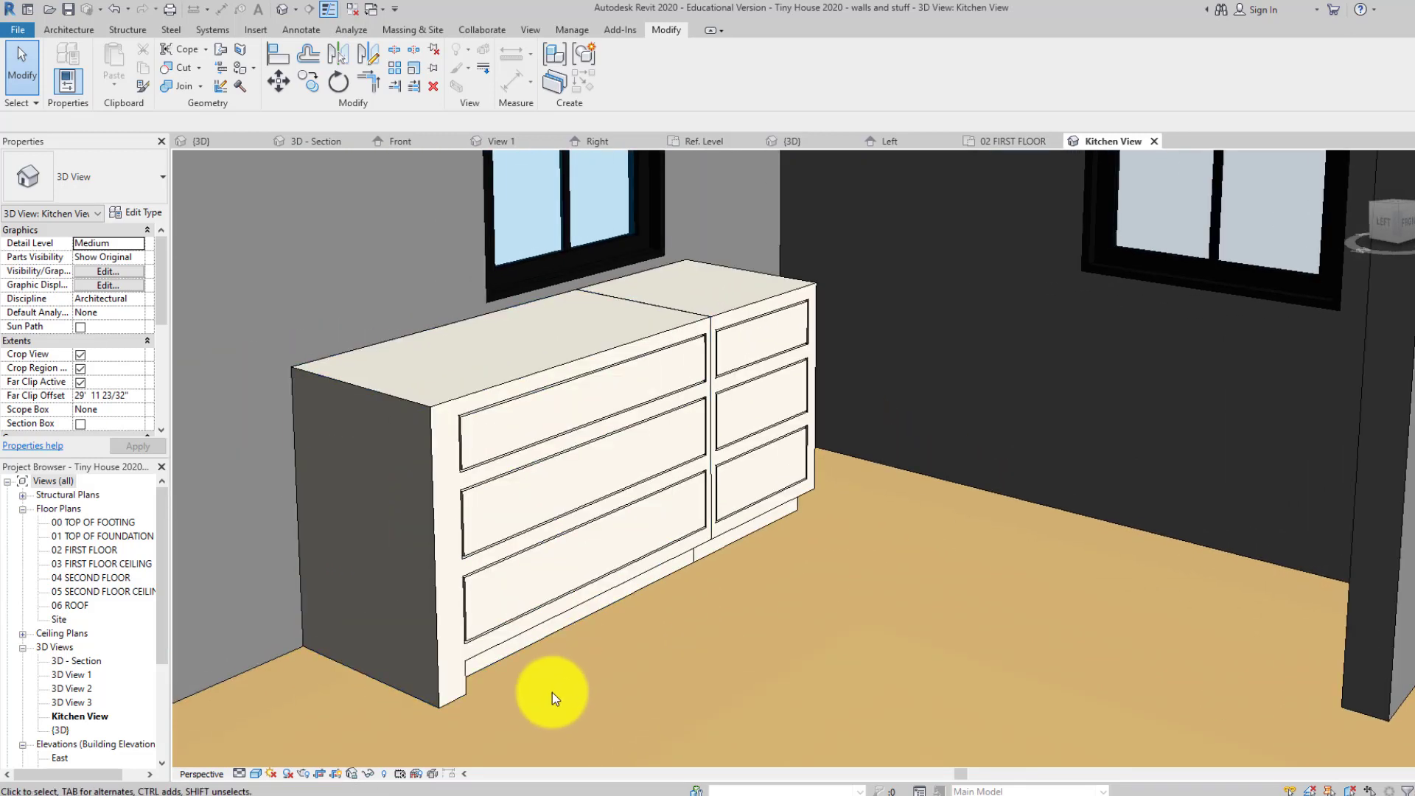